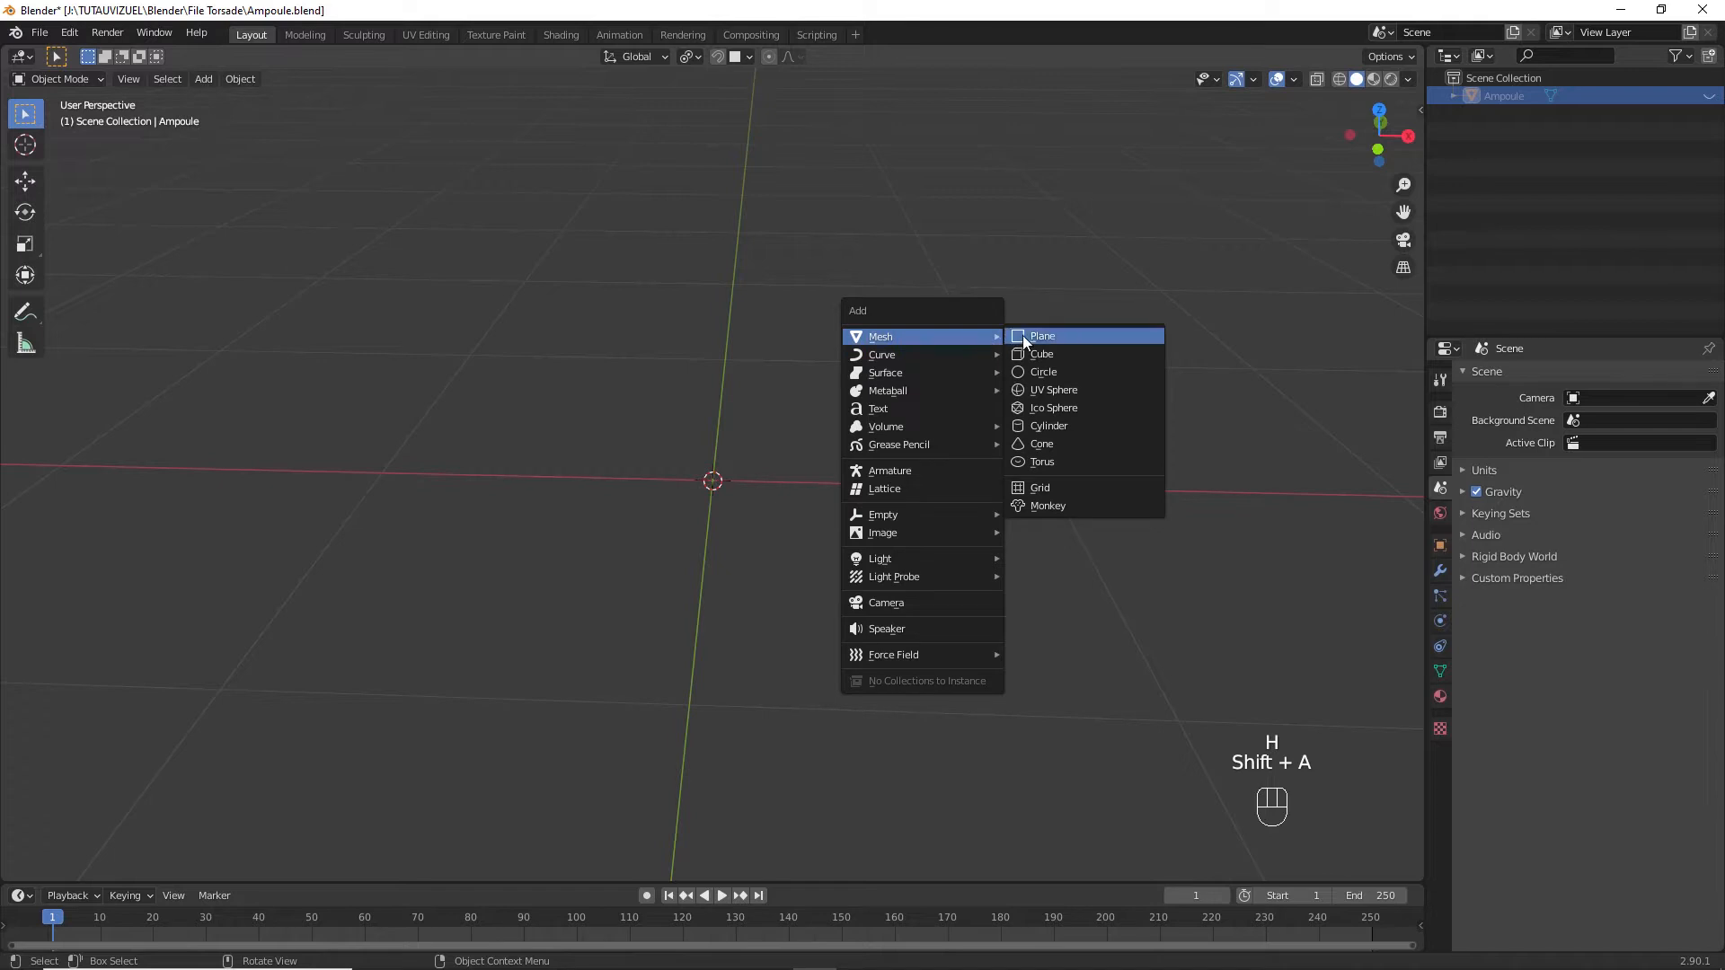
# Add a plane at the origin and rotate it 90° about the Y axis, working in the right orthographic view.
pyautogui.click(1024, 338)
pyautogui.press('KP_3')
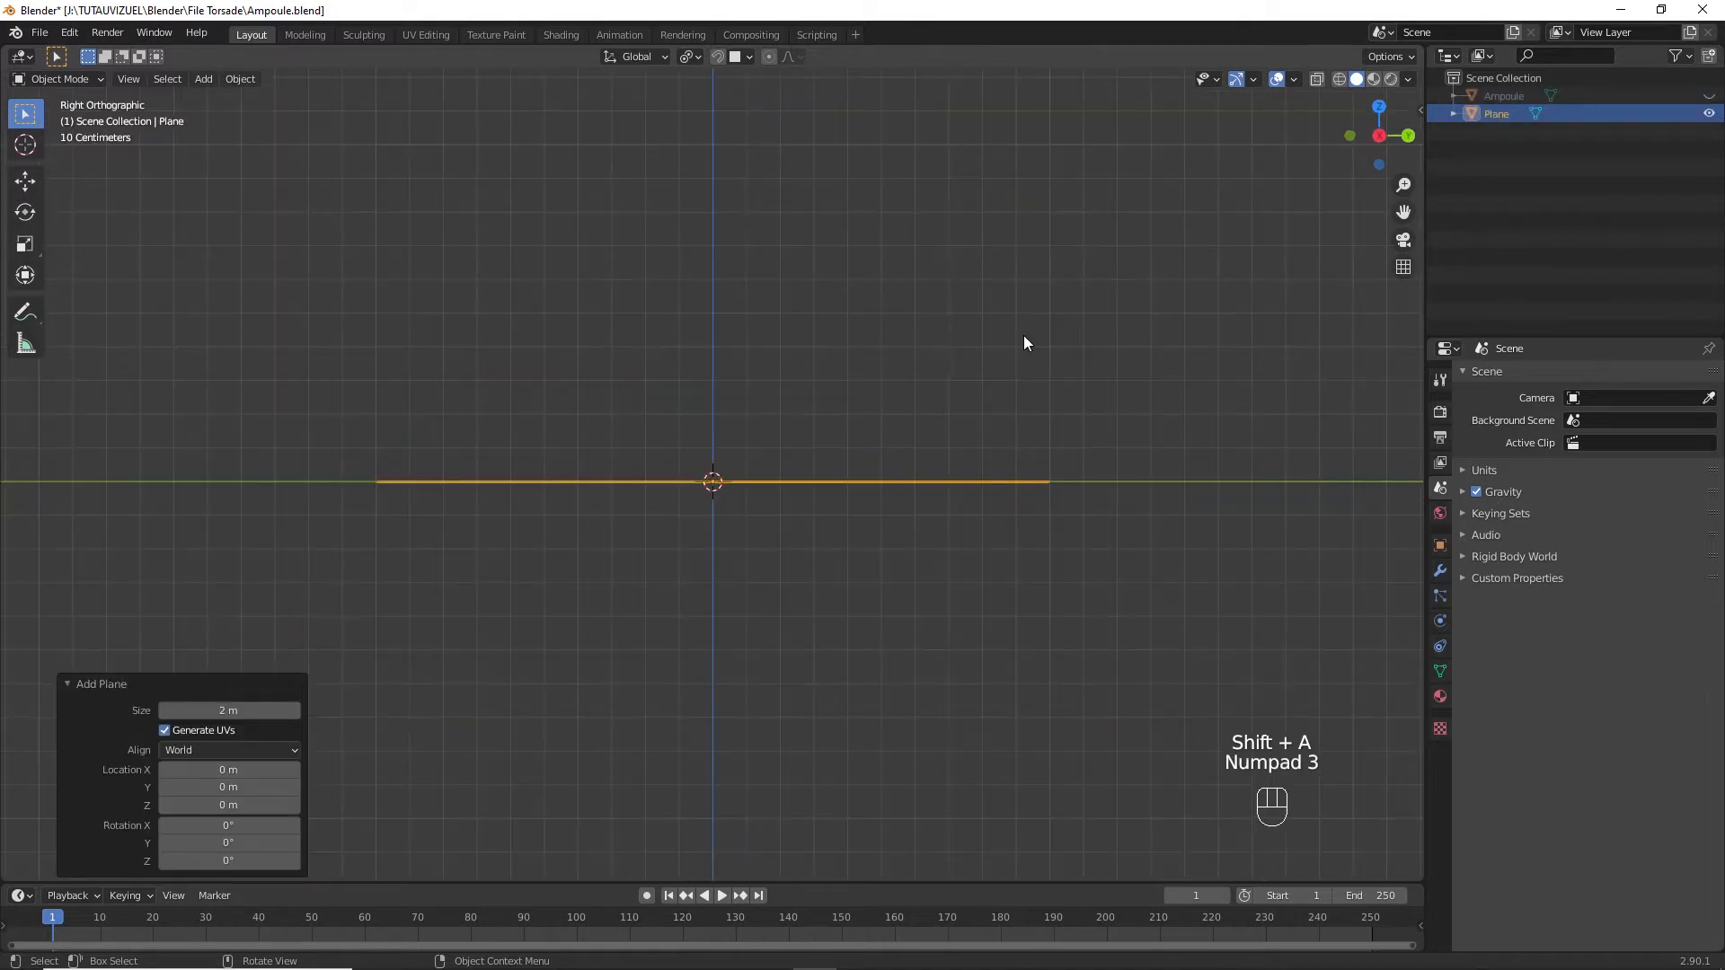
pyautogui.write('r')
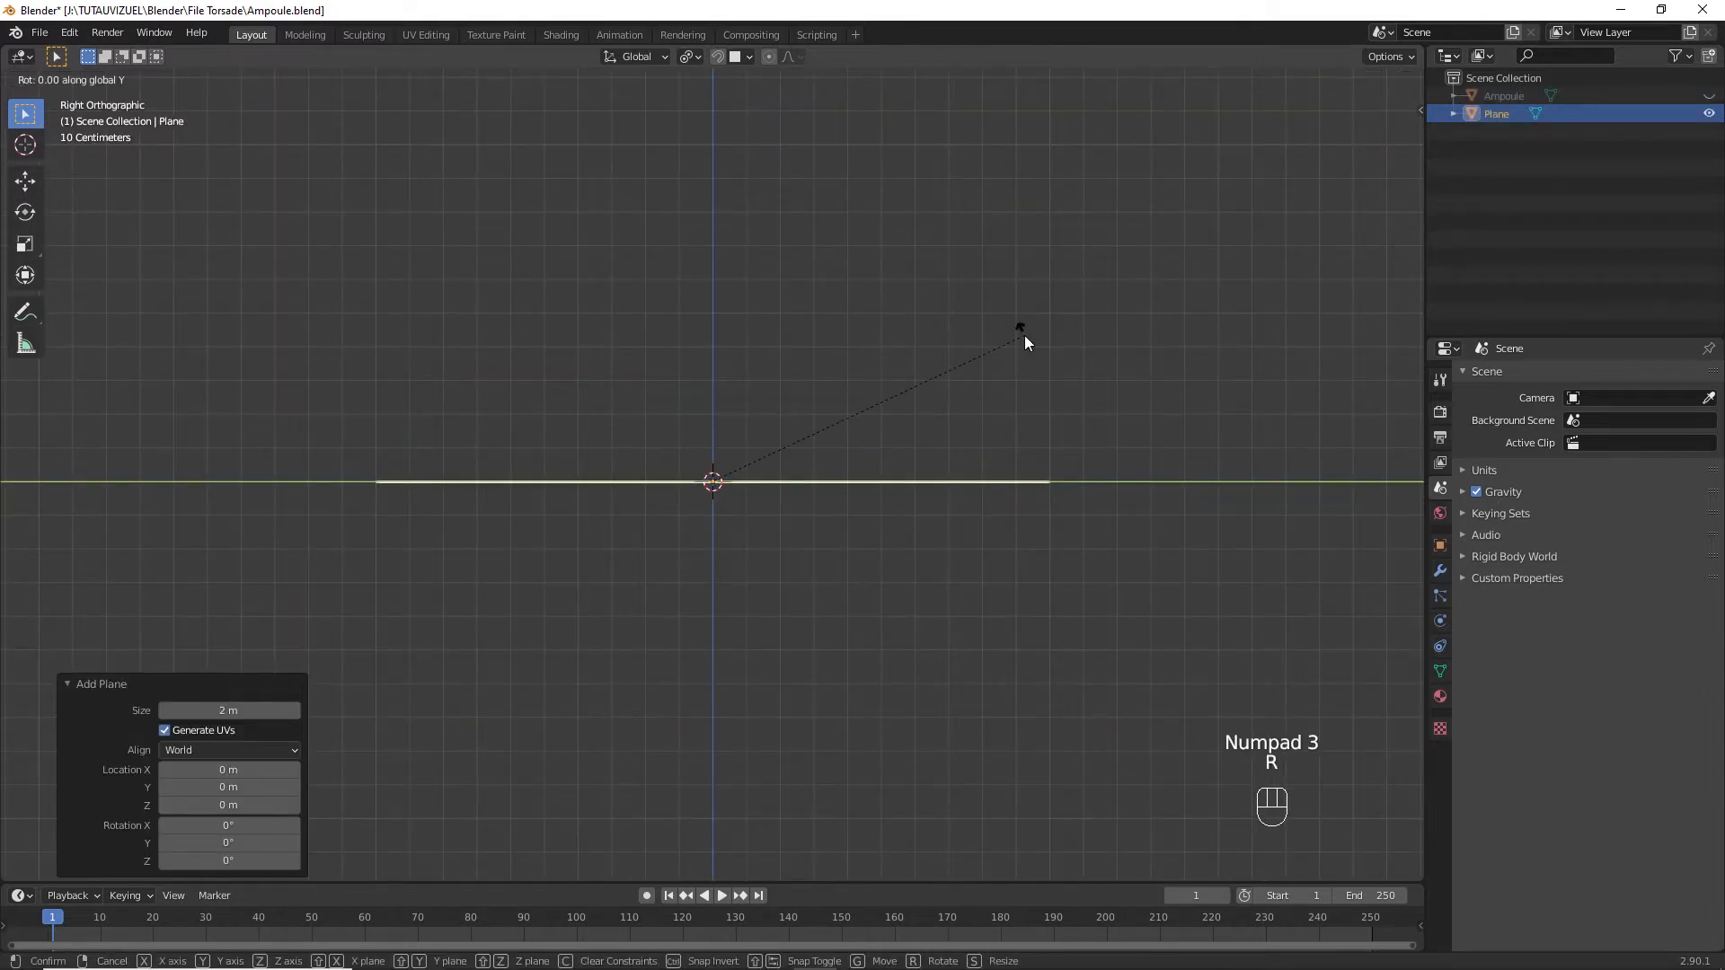
pyautogui.write('y90')
pyautogui.click(1024, 336)
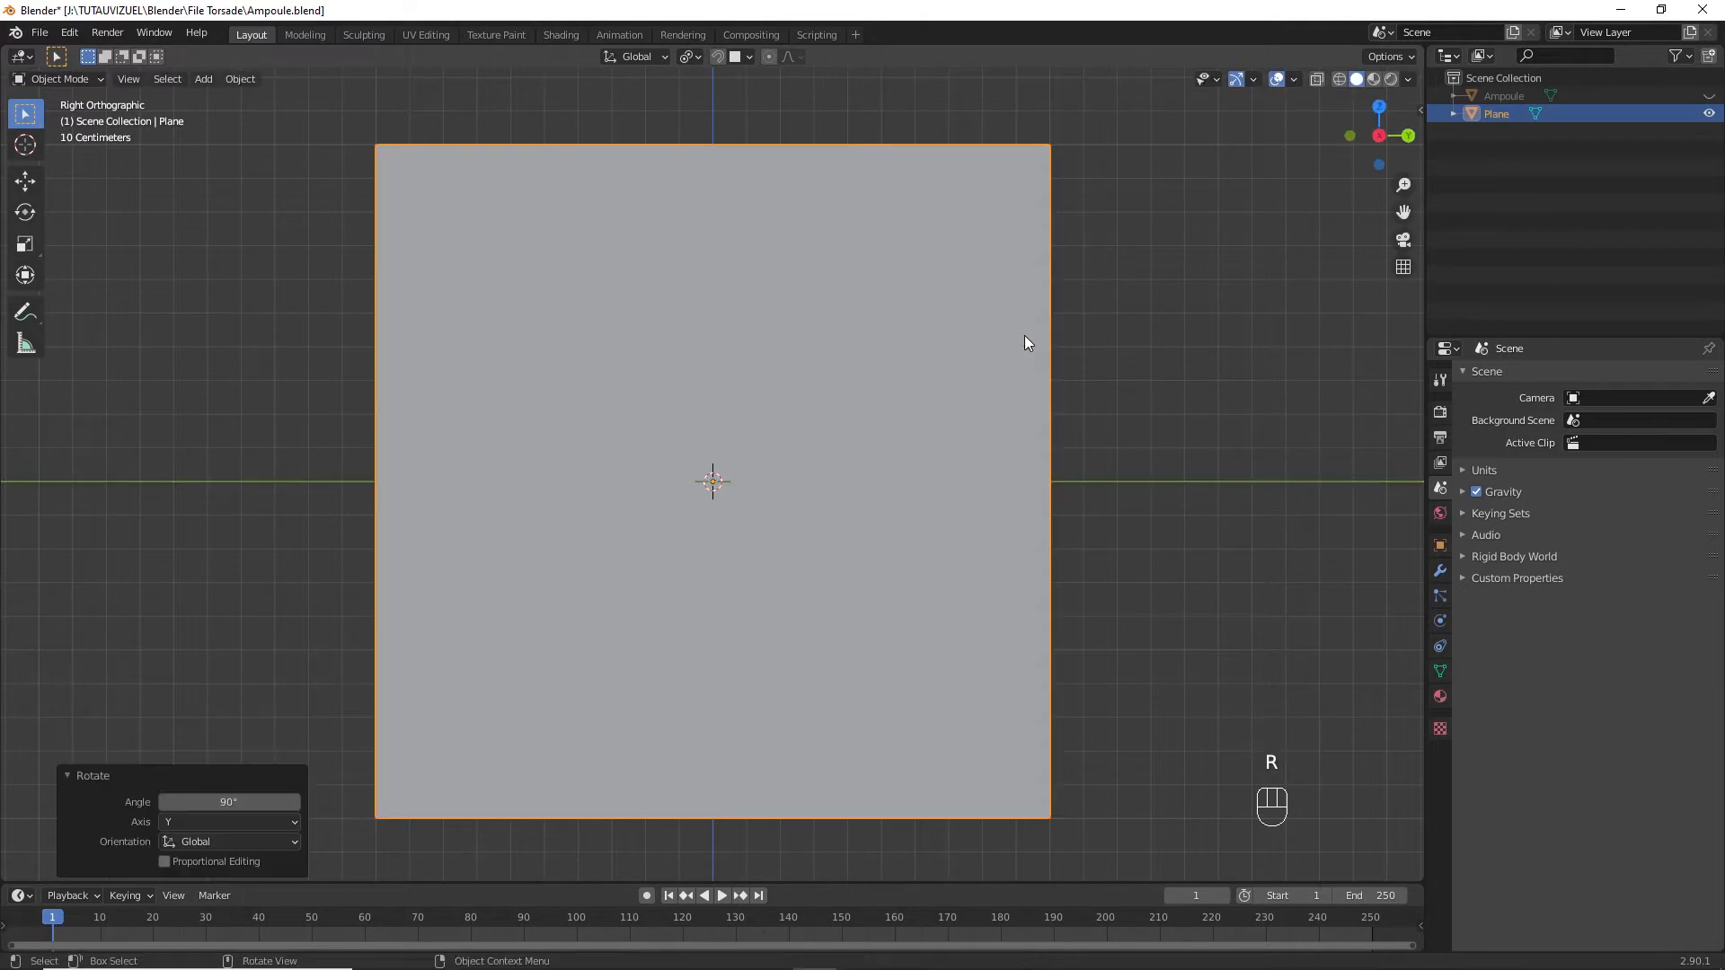
# Delete only the face of the plane in Edit Mode, keeping its square outline.
pyautogui.press('Tab')
pyautogui.press('x')
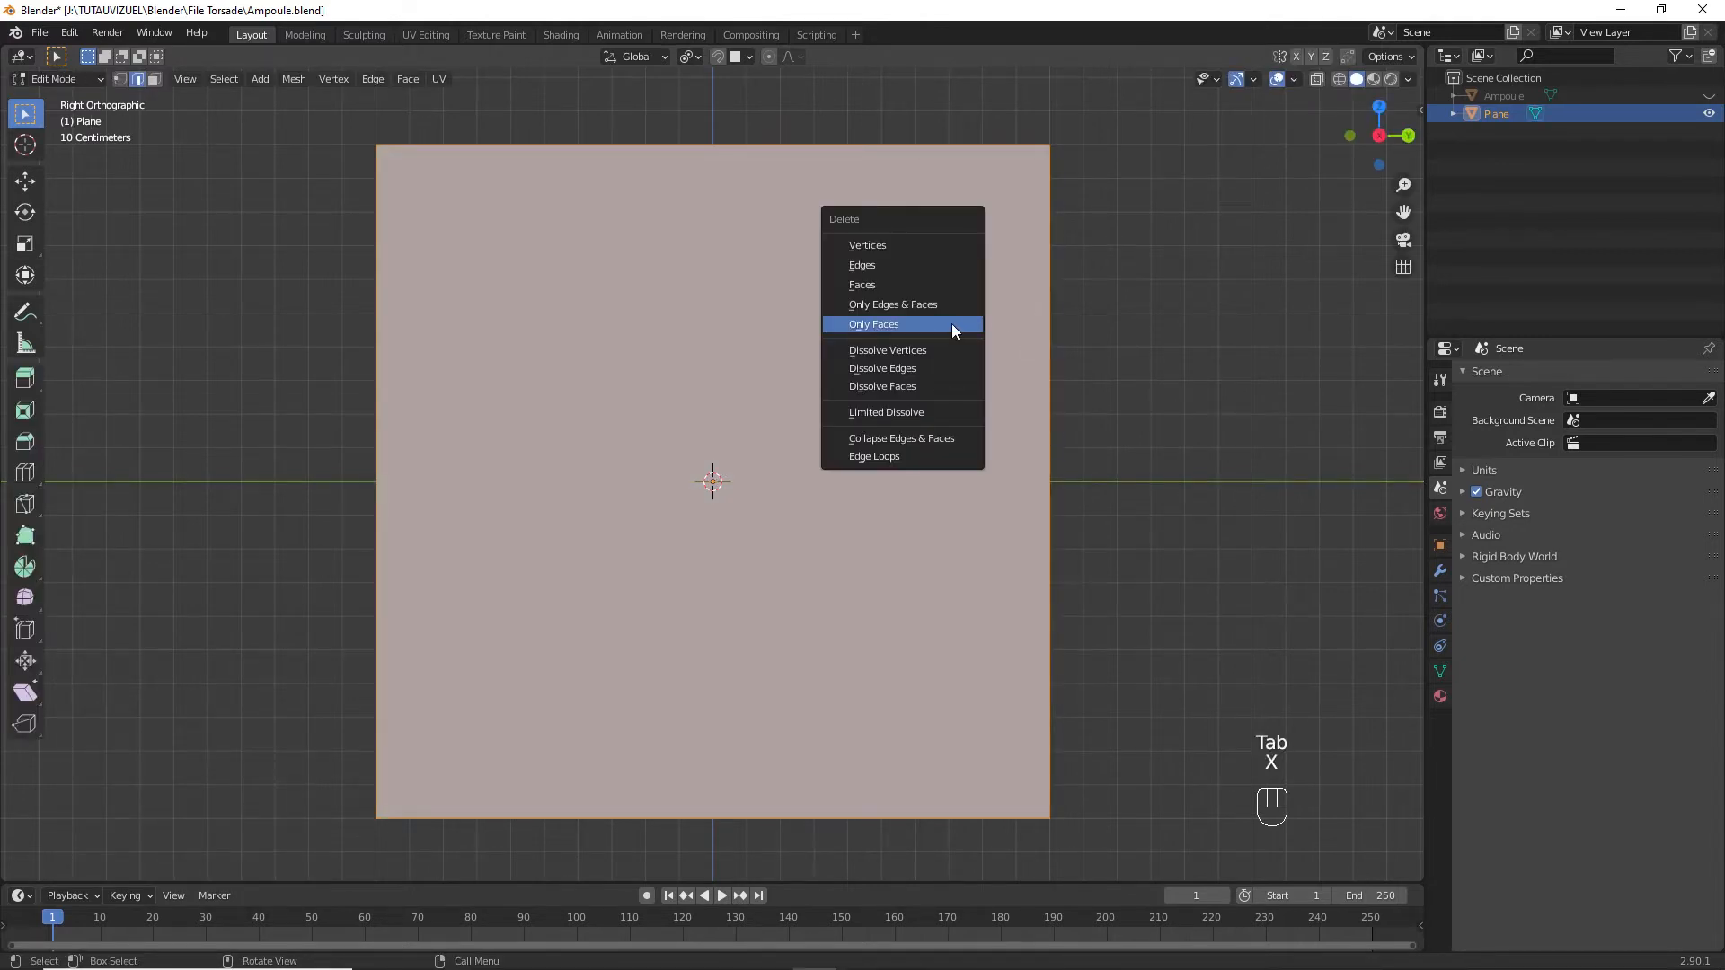
pyautogui.click(951, 323)
# Move all vertices of the square outline about -0.7 m in Y and 0.7 m in Z.
pyautogui.press('1')
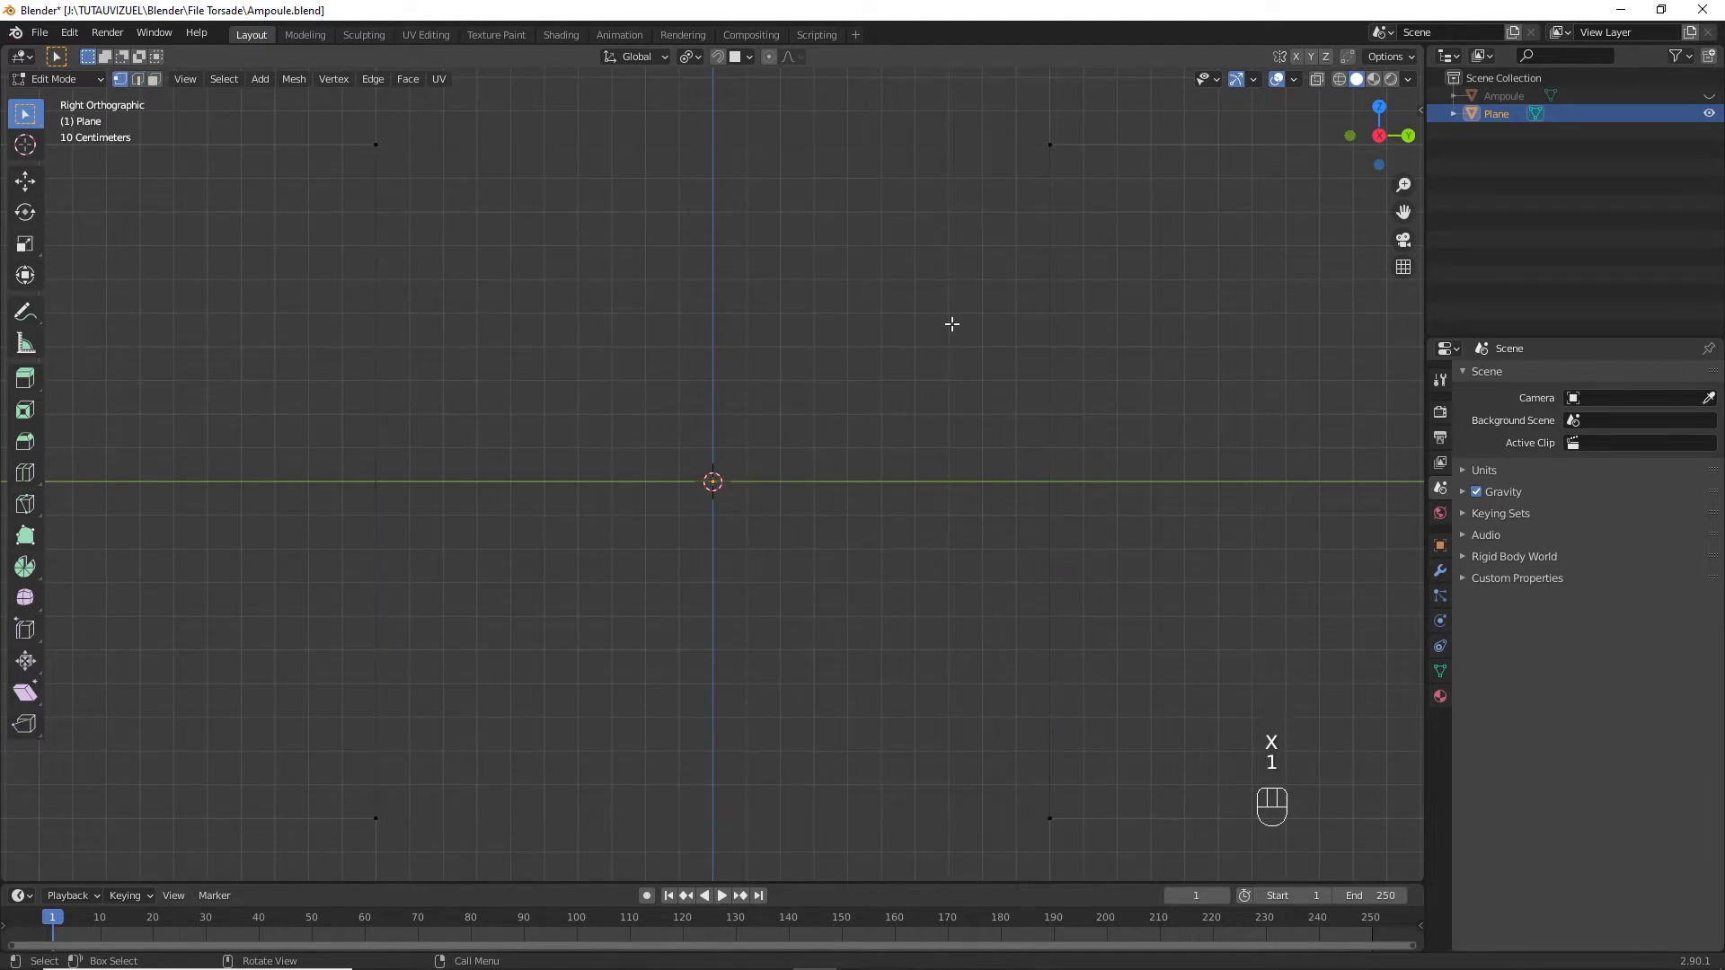
pyautogui.press('a')
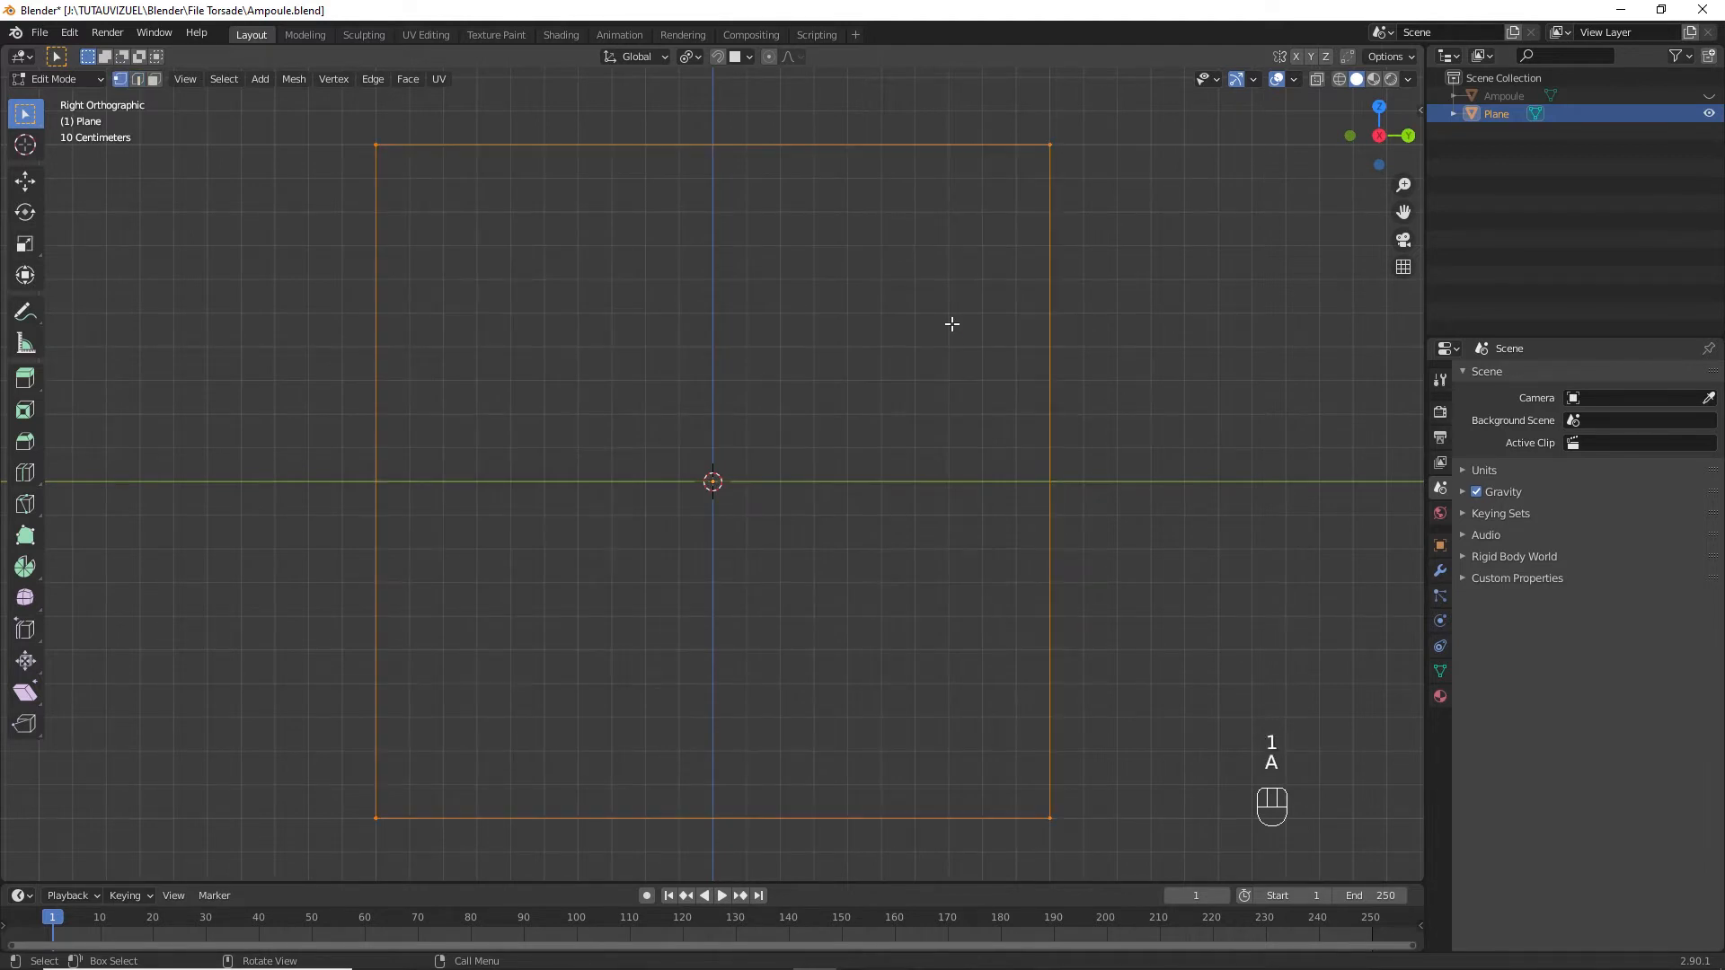
pyautogui.press('g')
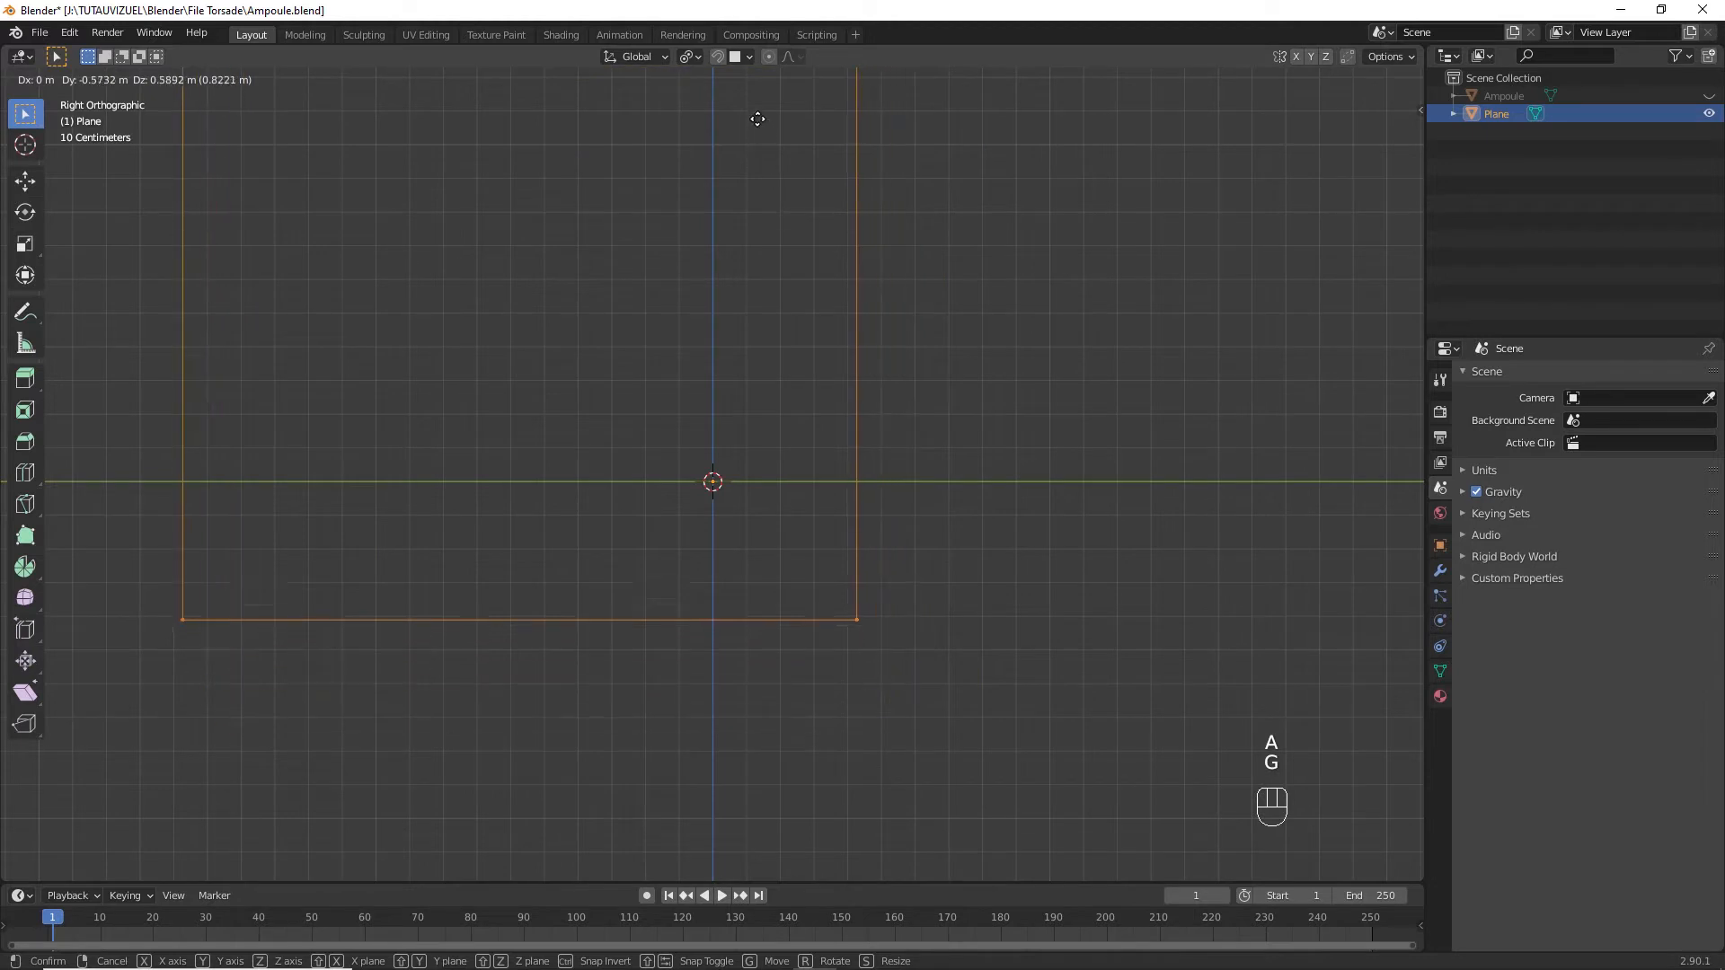
pyautogui.click(717, 89)
# Set the transform pivot to the 3D Cursor and duplicate the square outline rotated by 180° around it.
pyautogui.click(692, 56)
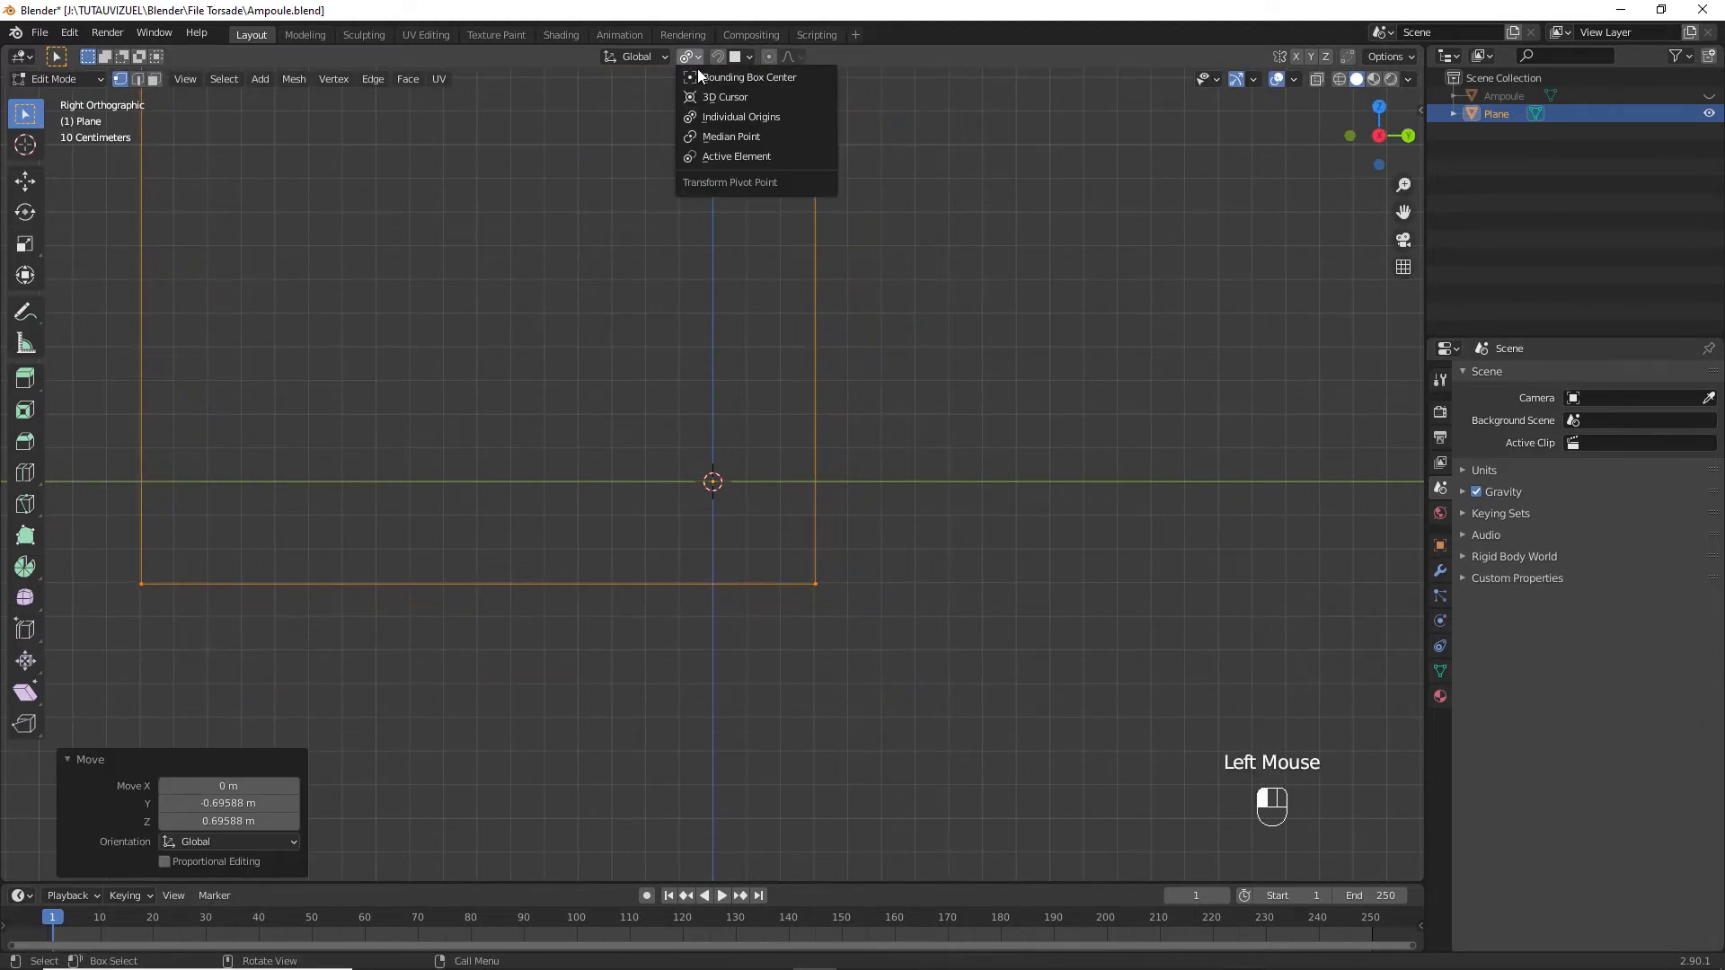
pyautogui.click(704, 95)
pyautogui.keyDown('ctrl'); pyautogui.moveTo(793, 216); pyautogui.dragTo(782, 347, button='middle'); pyautogui.keyUp('ctrl')
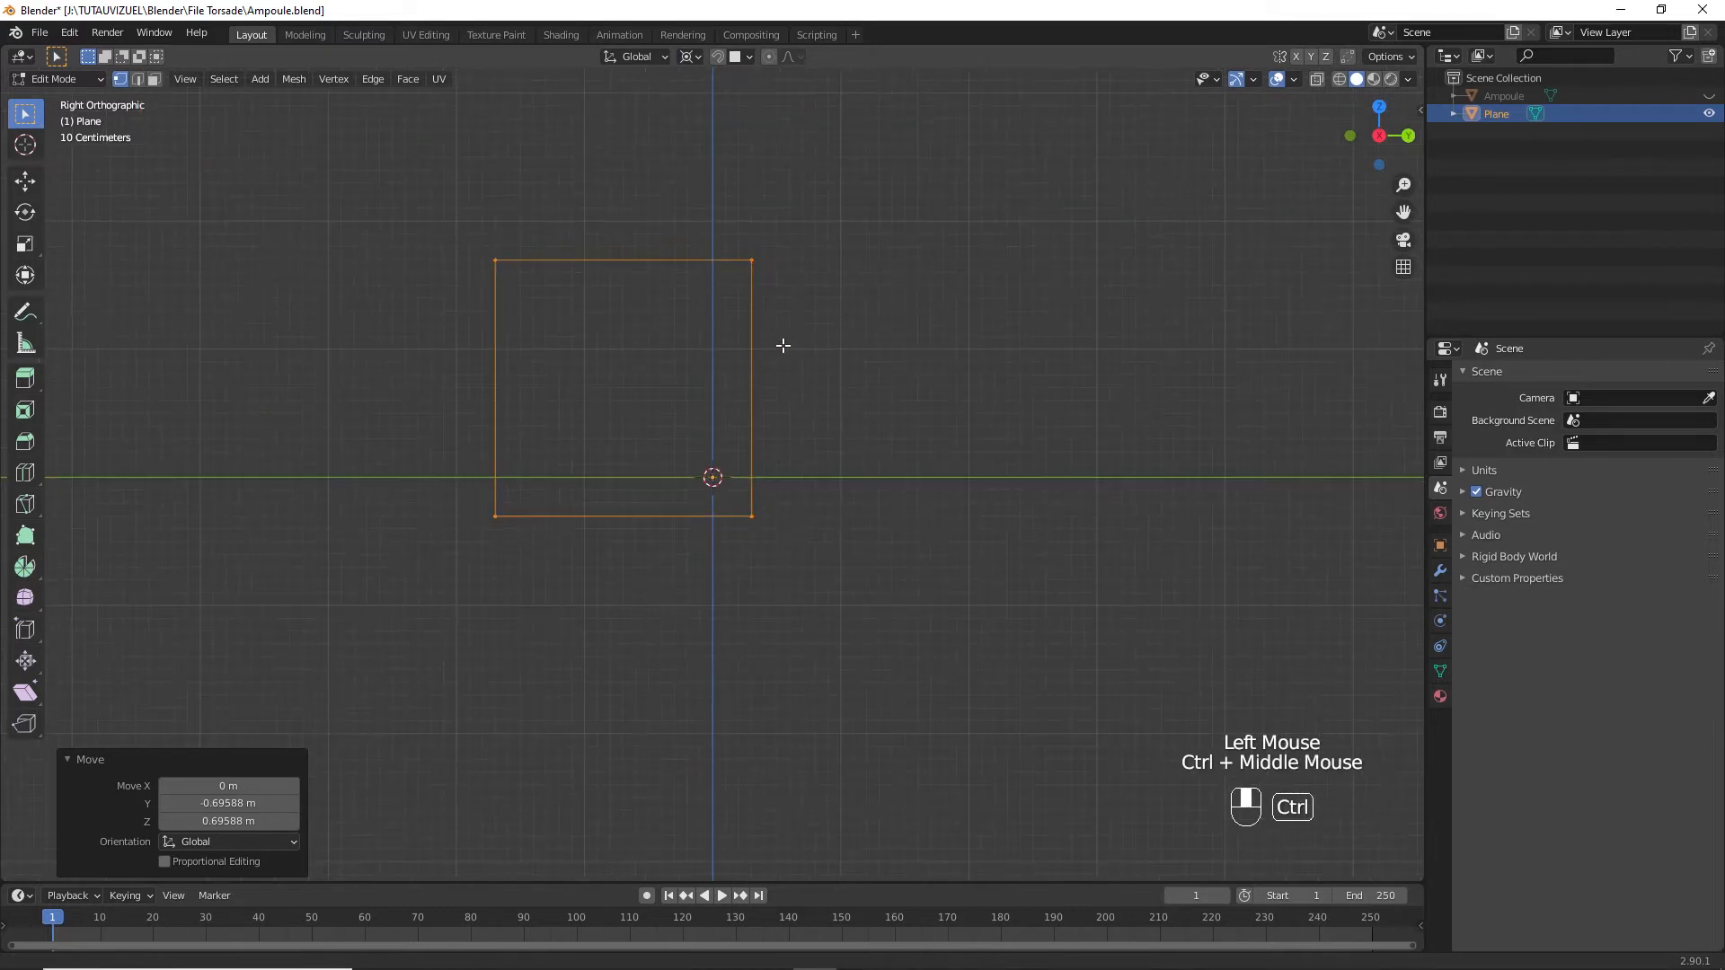
pyautogui.hotkey('shift', 'd')
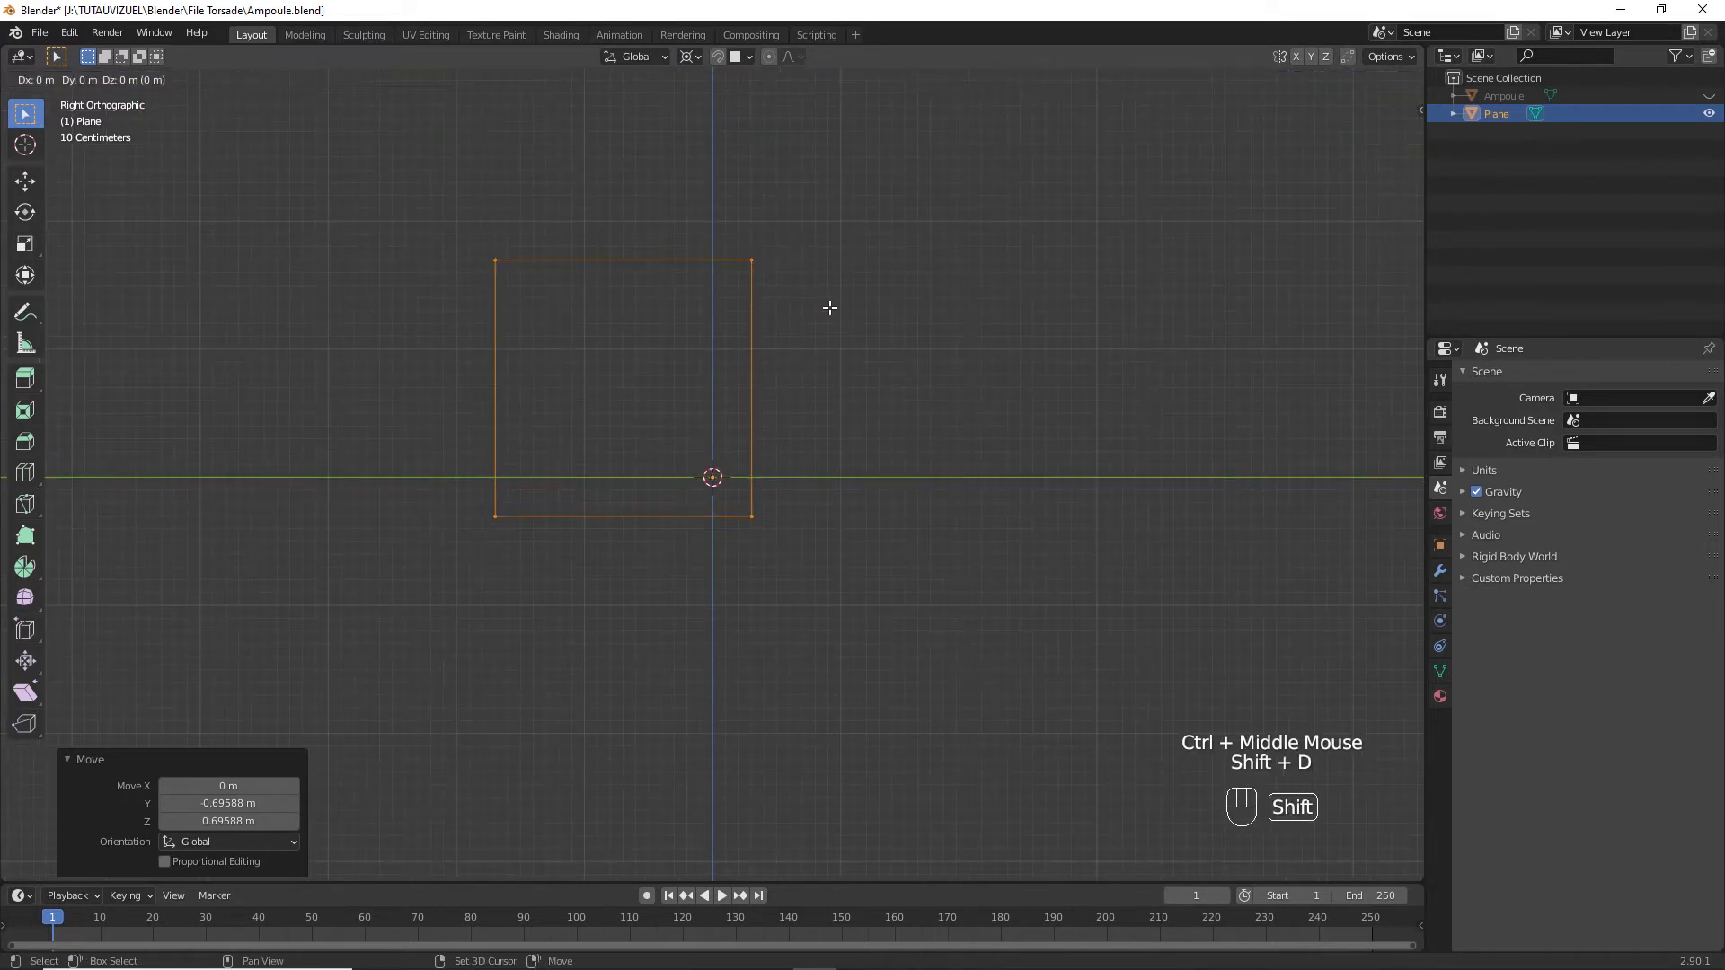
pyautogui.write('r180')
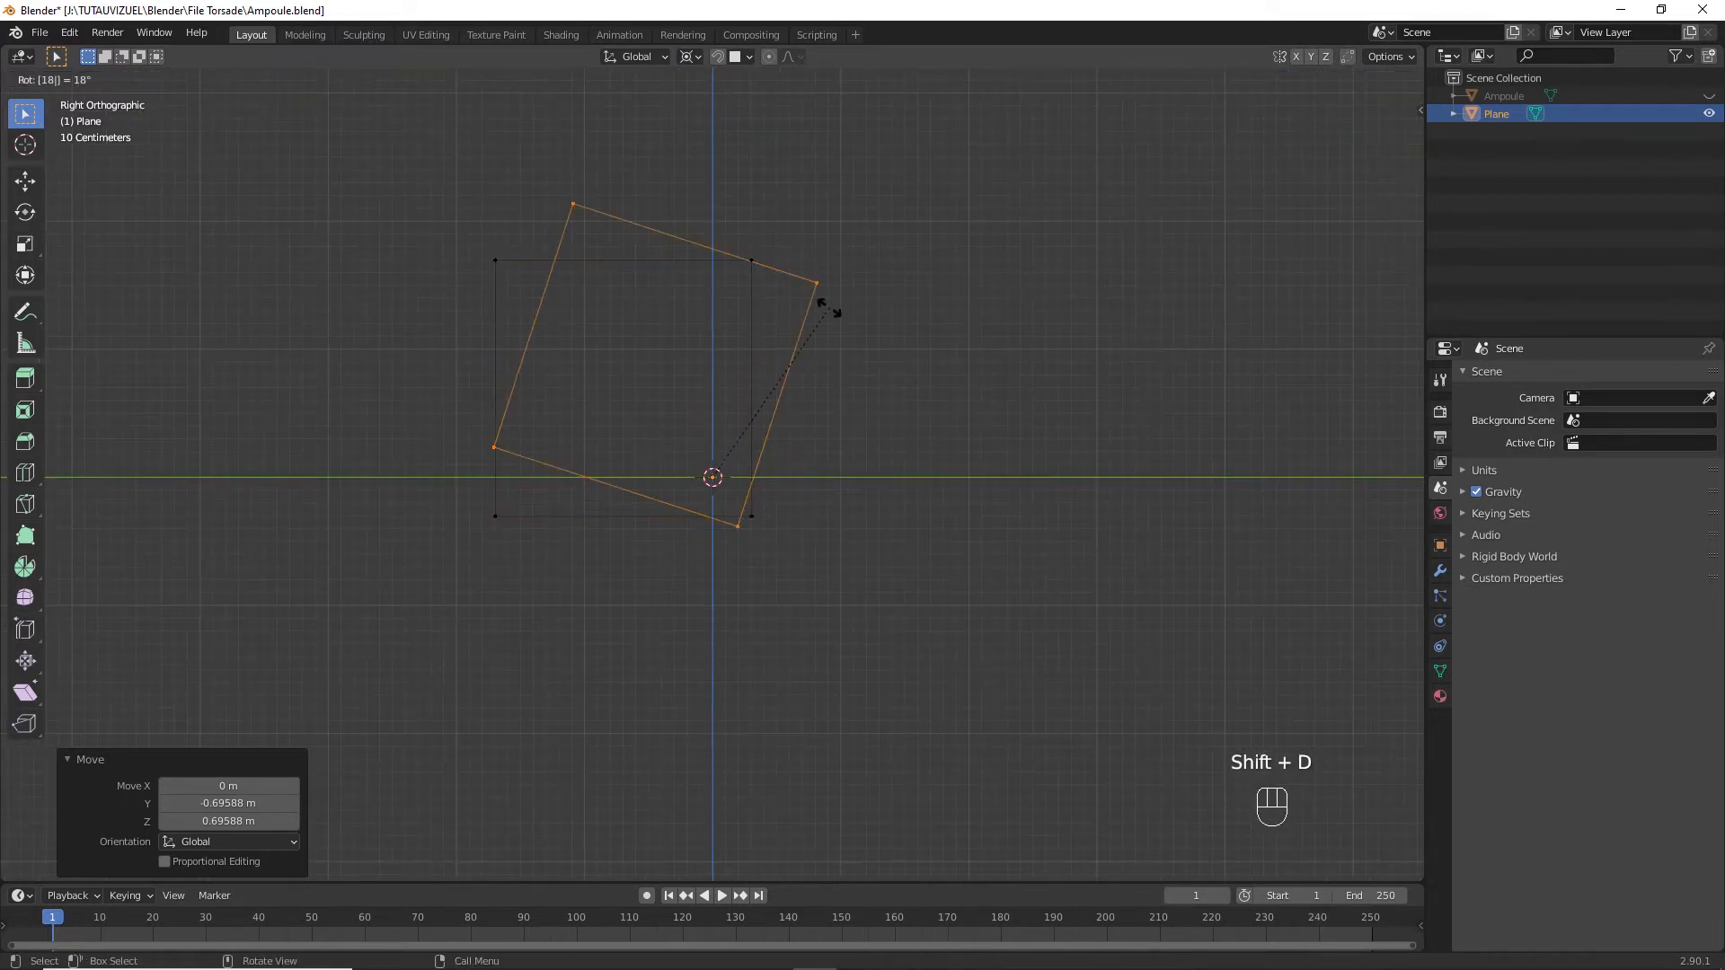
pyautogui.press('Return')
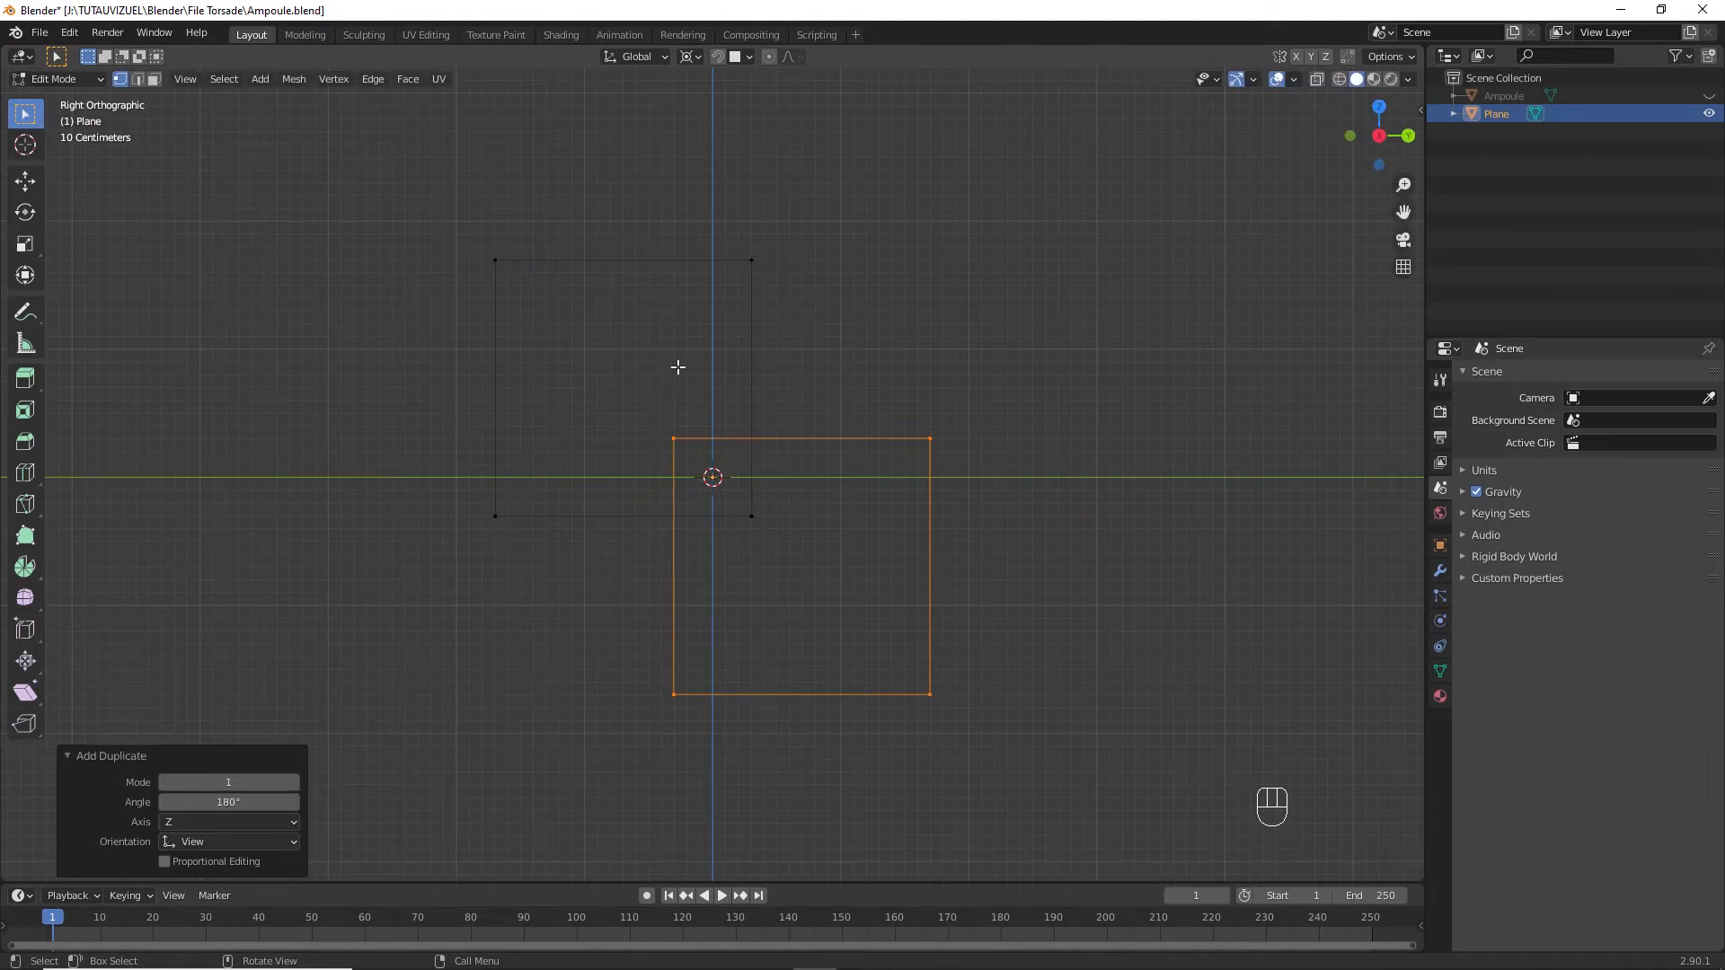
# Extrude both square outlines 4 m along the X axis.
pyautogui.moveTo(678, 367); pyautogui.dragTo(608, 450, button='middle')
pyautogui.press('a')
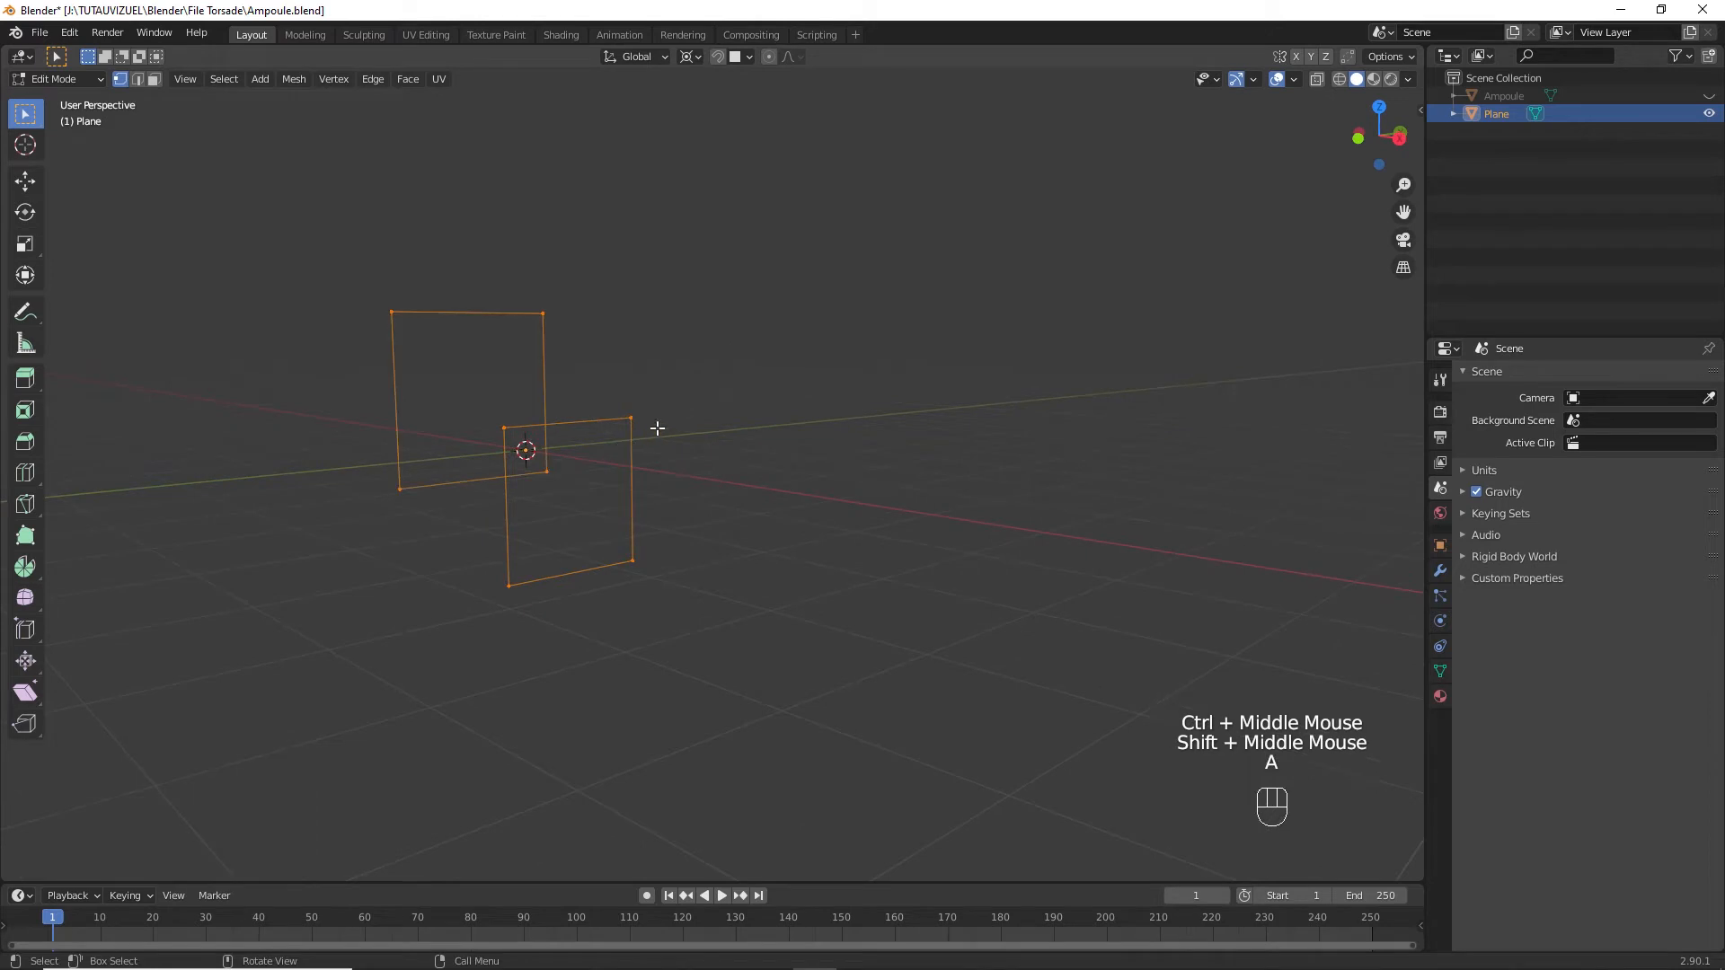
pyautogui.press('e')
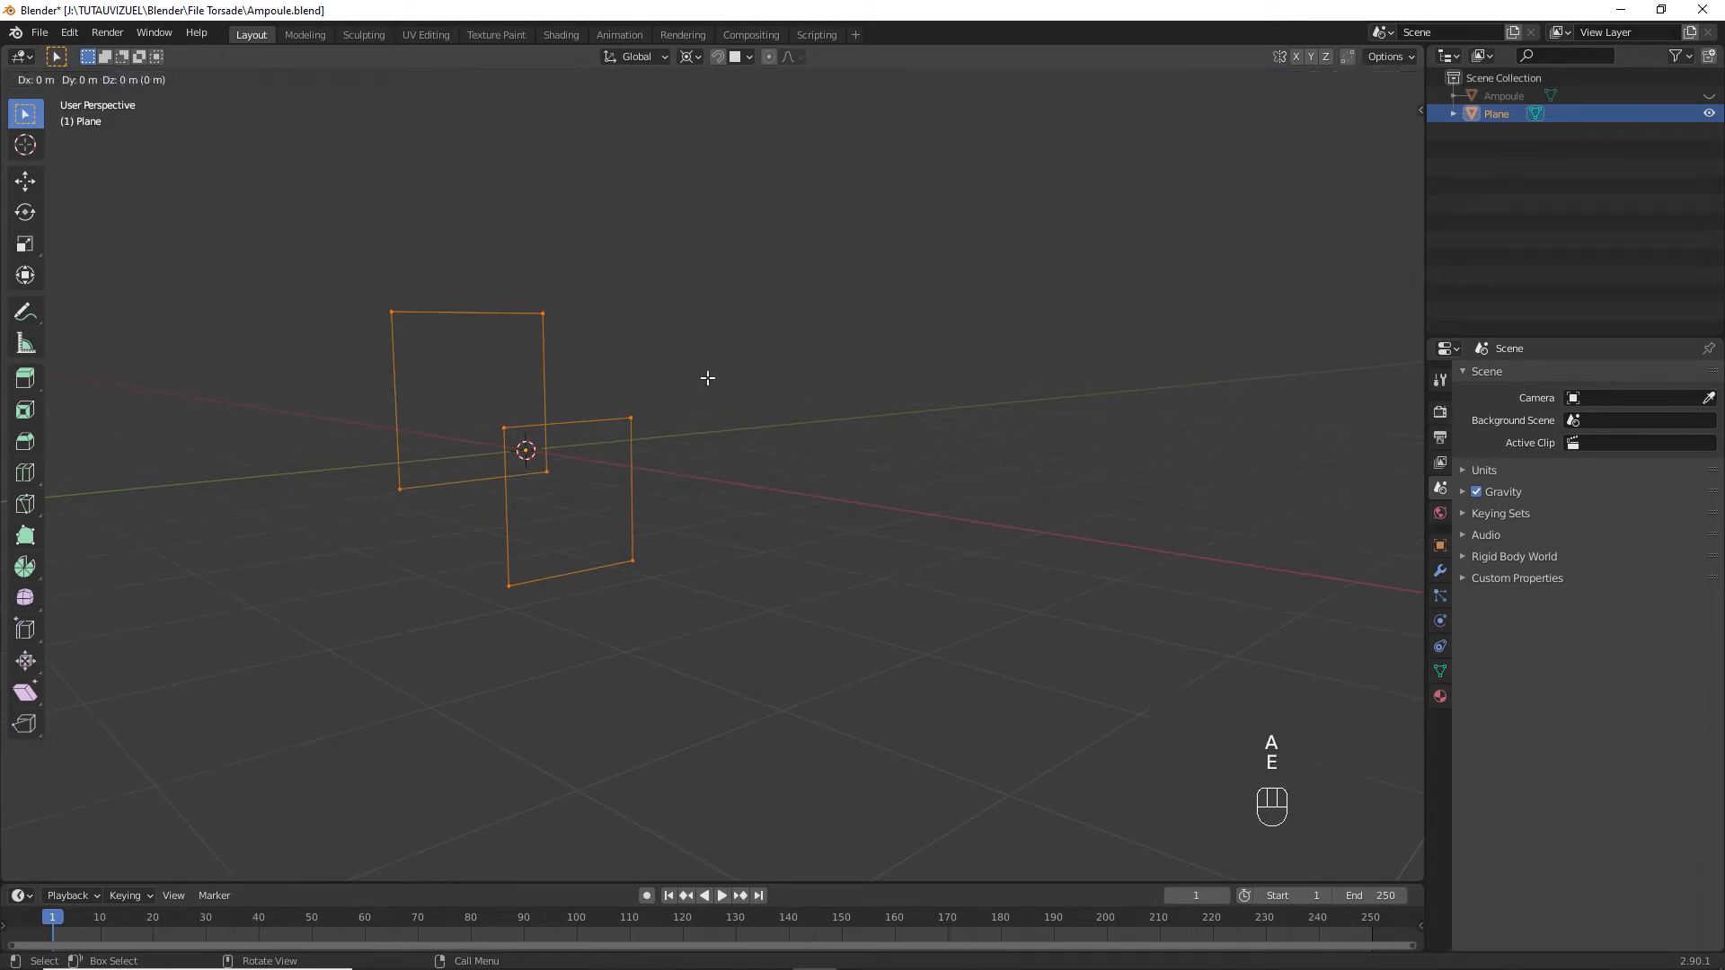
pyautogui.press('x')
pyautogui.press('4')
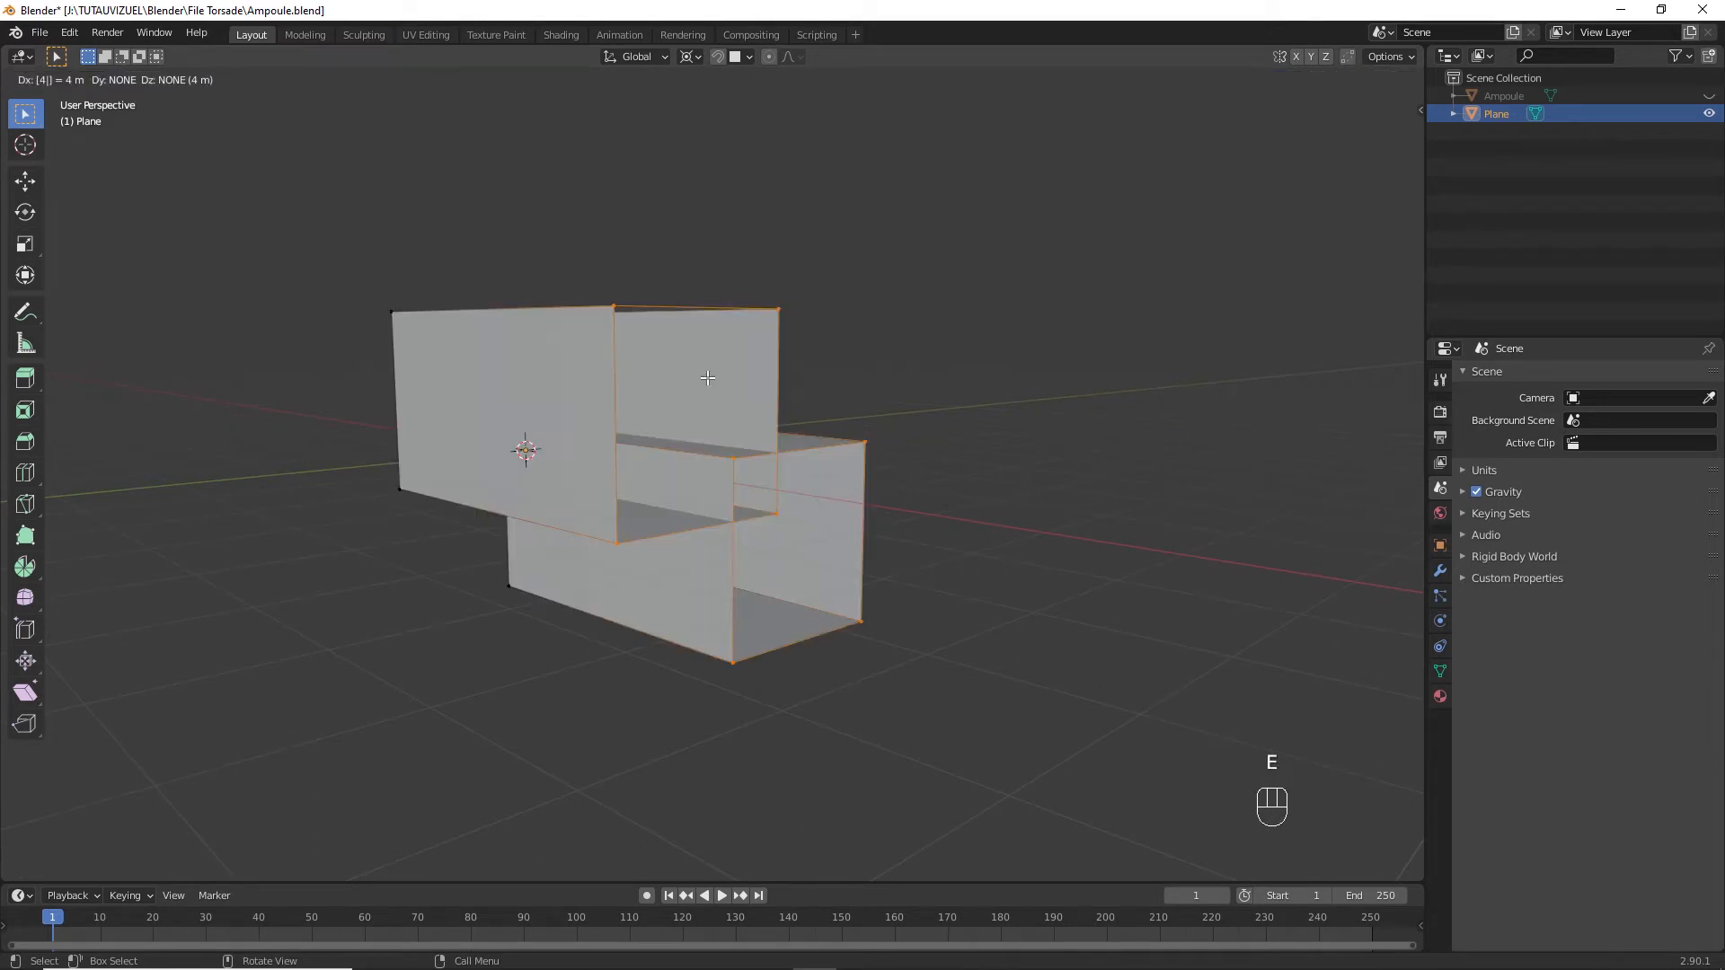
pyautogui.press('Return')
# Rotate the extruded end outlines 45° about the X axis.
pyautogui.press('r')
pyautogui.press('x')
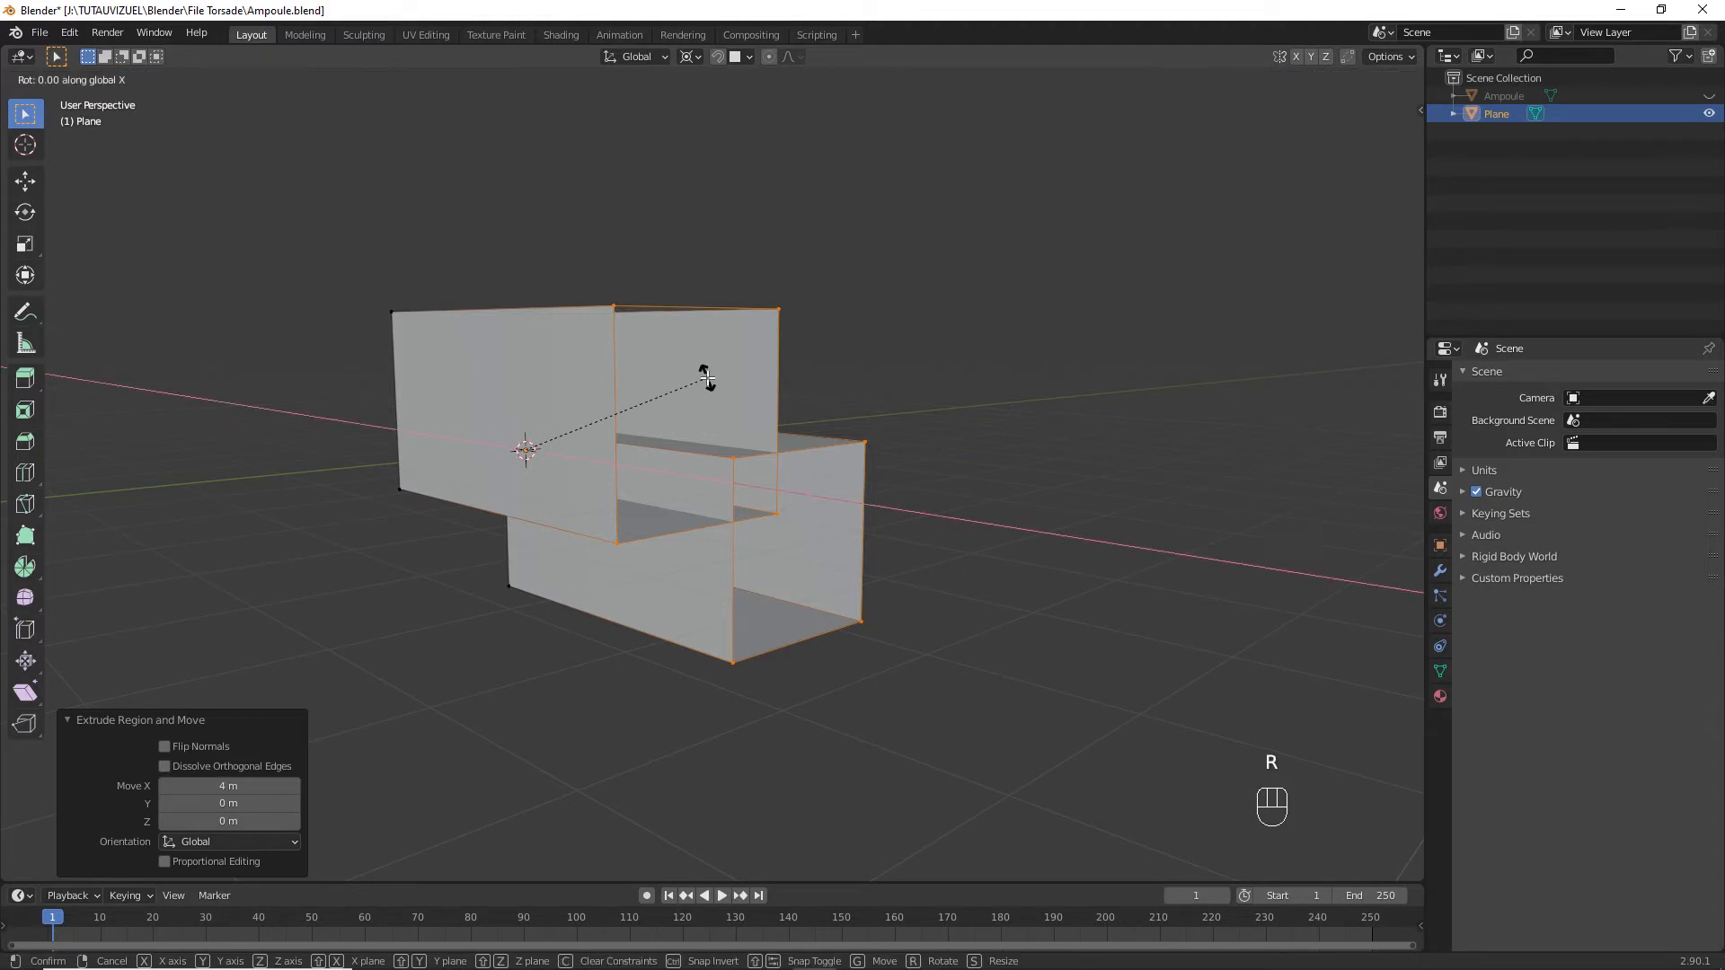
pyautogui.press('4')
pyautogui.press('5')
pyautogui.press('Return')
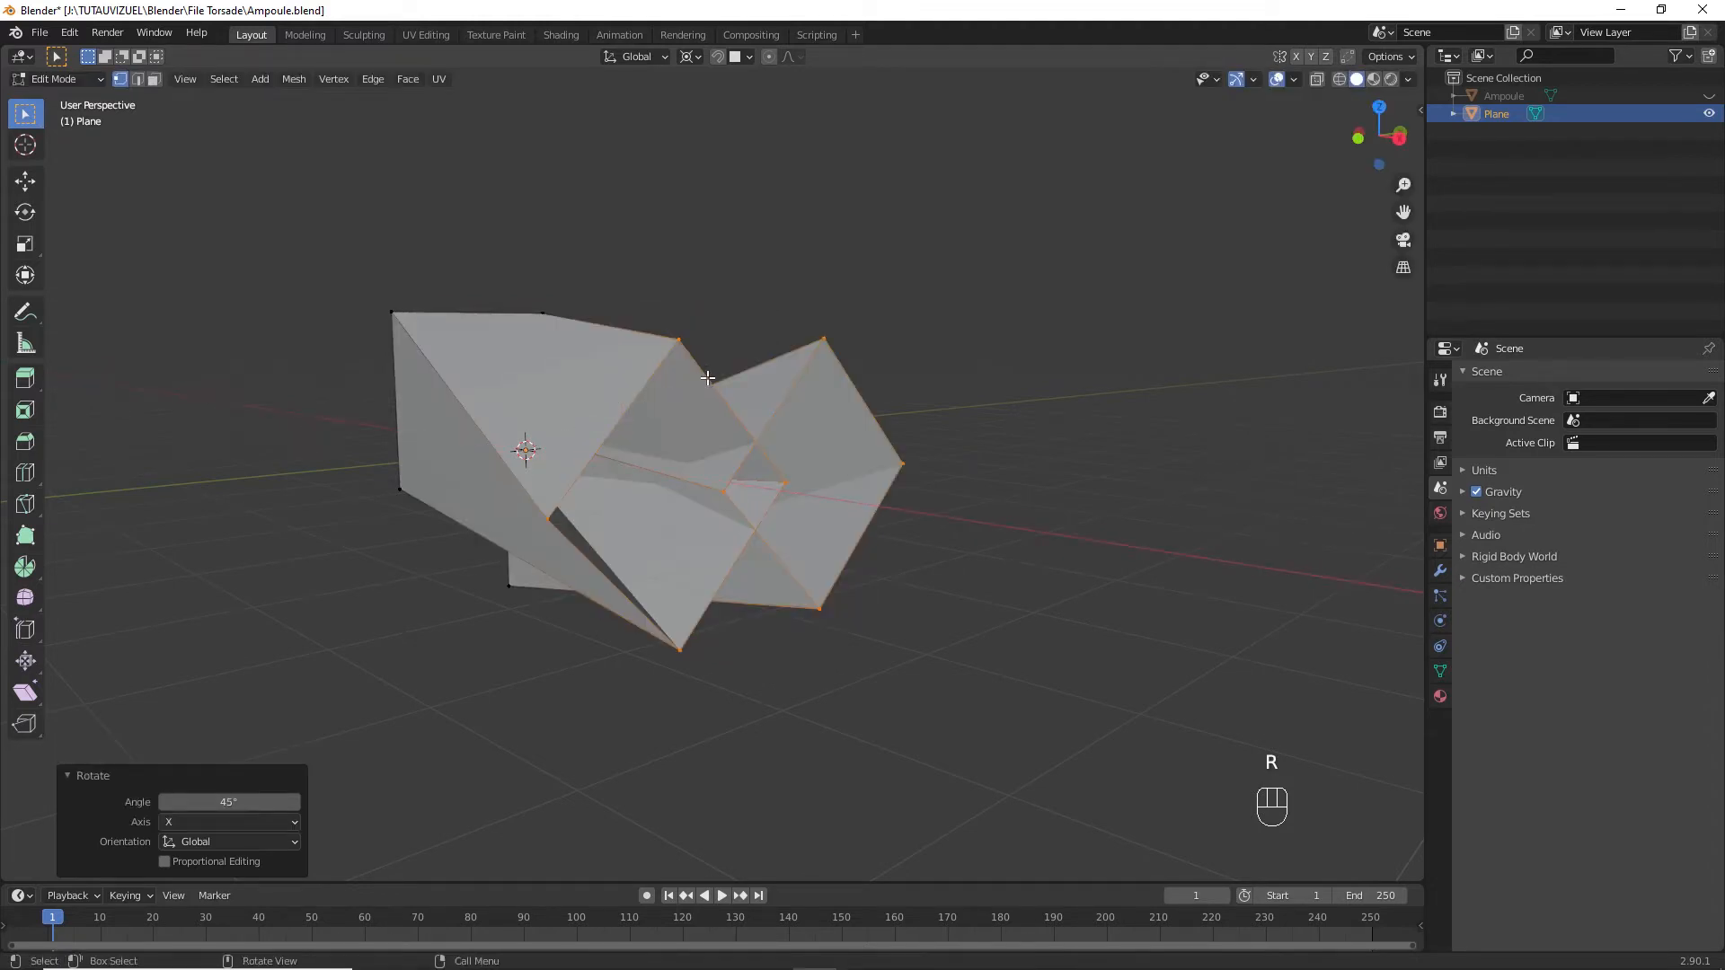
# Extrude the twisted end outlines another 4 m along X and rotate the new ends 45° about X.
pyautogui.press('e')
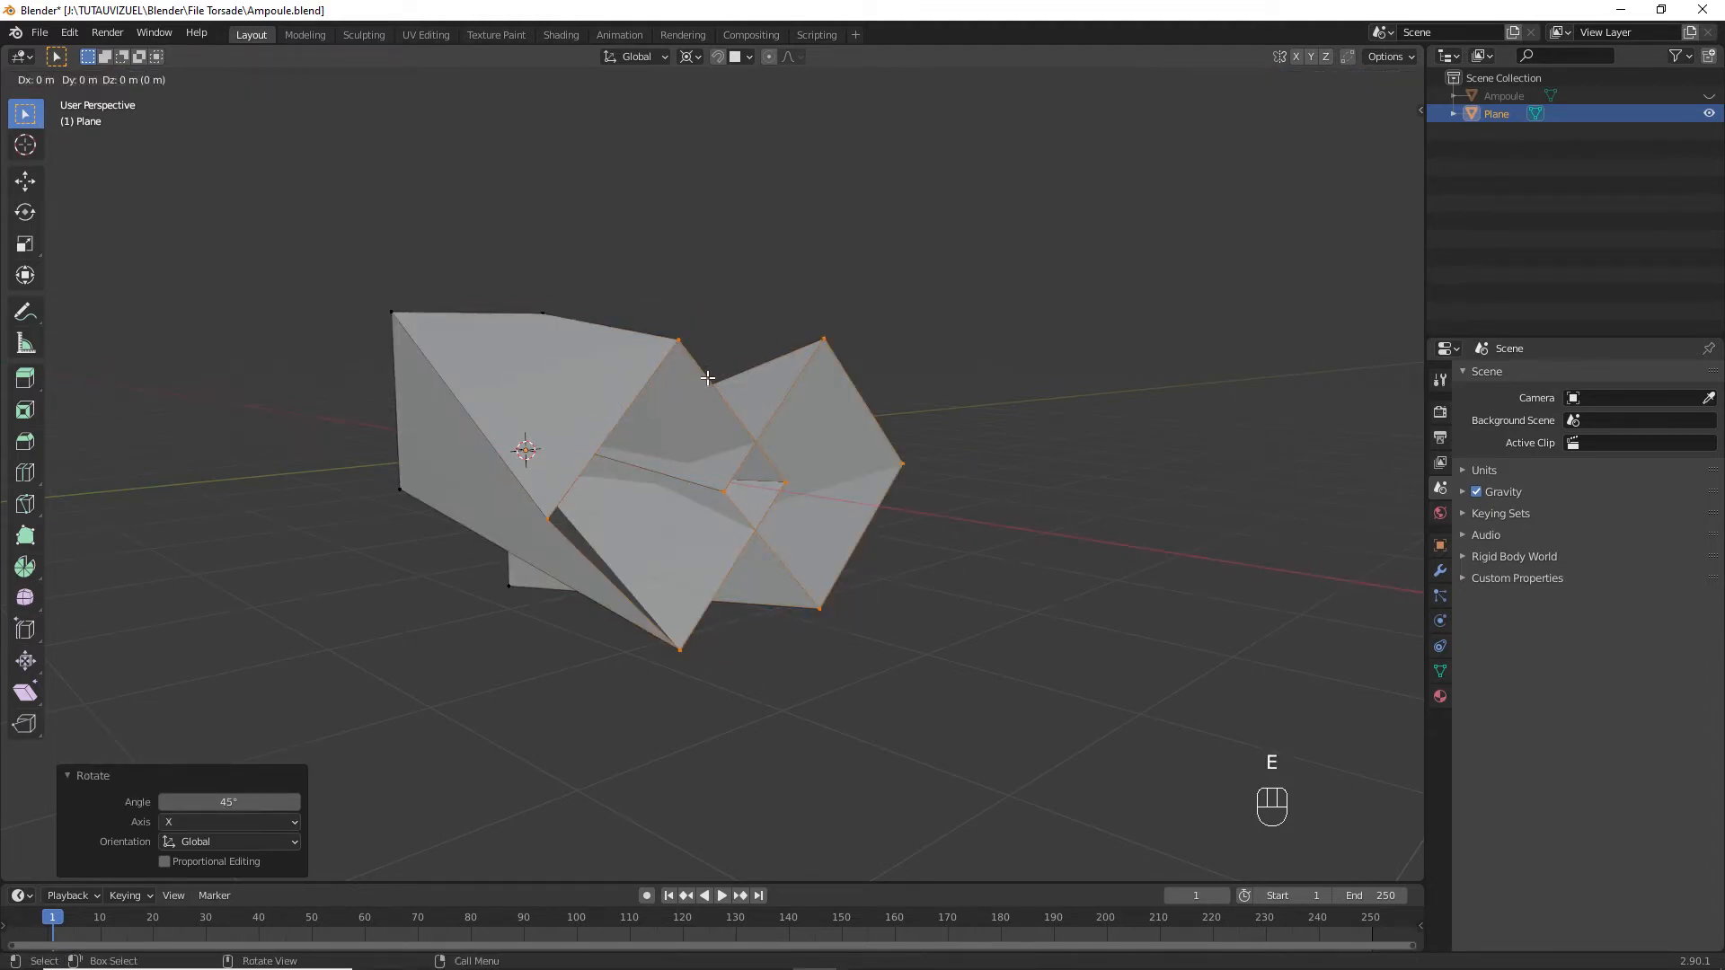
pyautogui.press('x')
pyautogui.press('4')
pyautogui.press('Return')
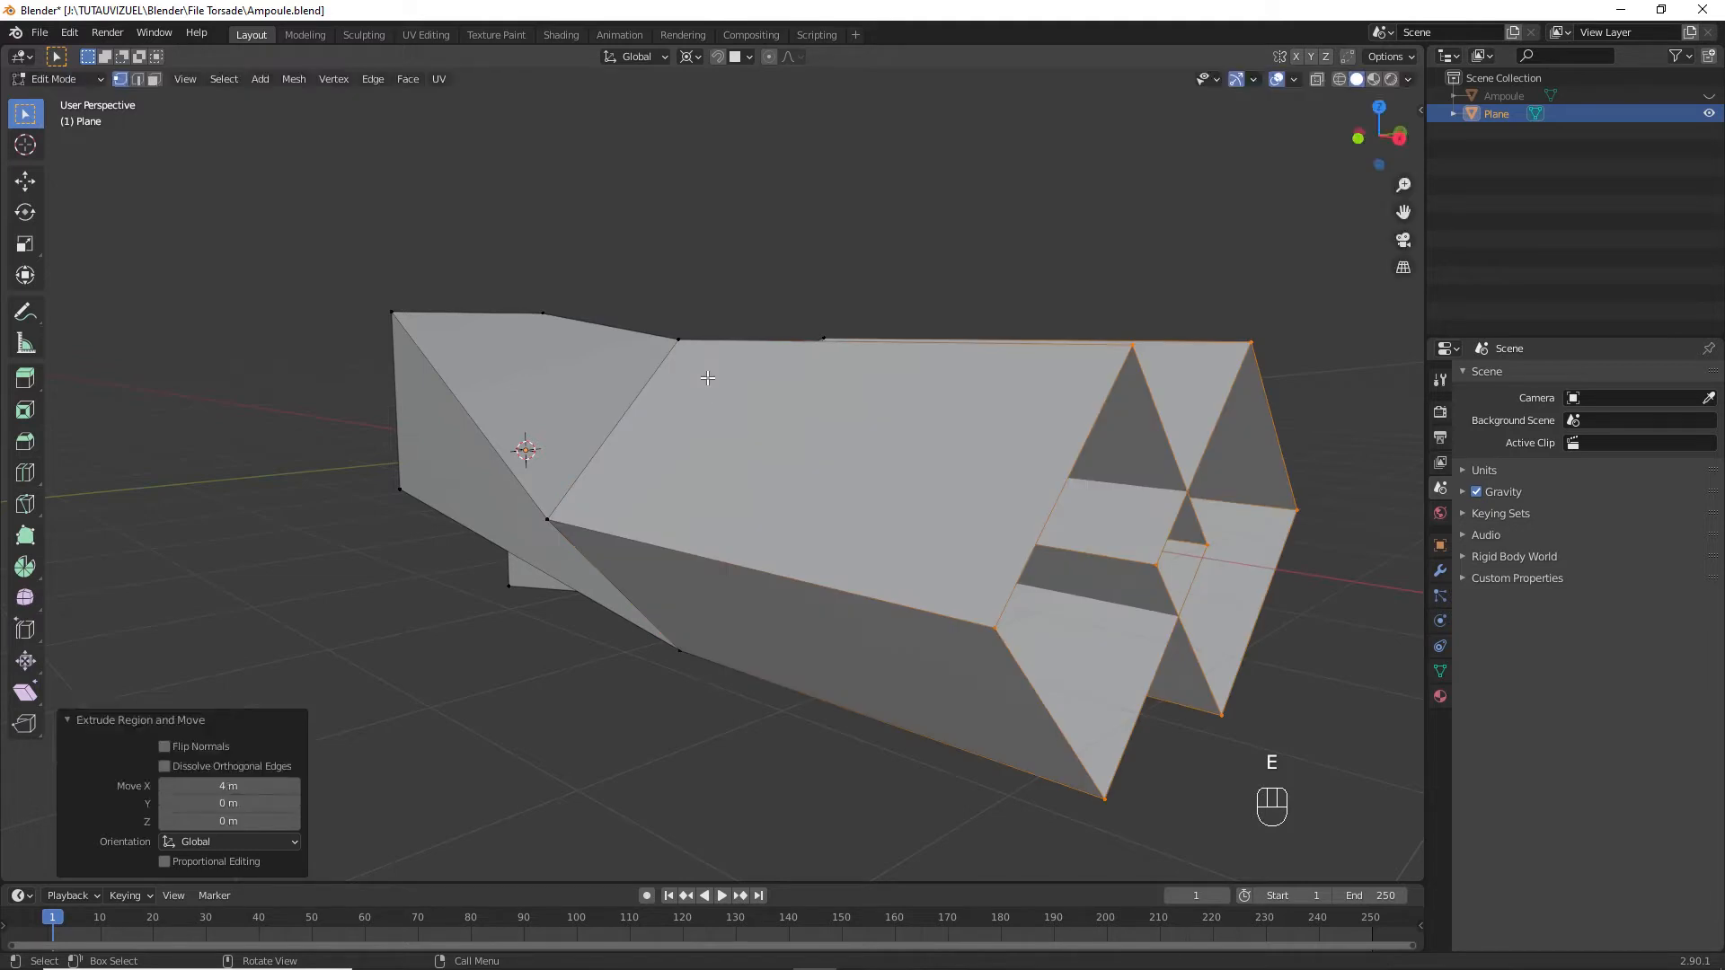
pyautogui.press('r')
pyautogui.write('x')
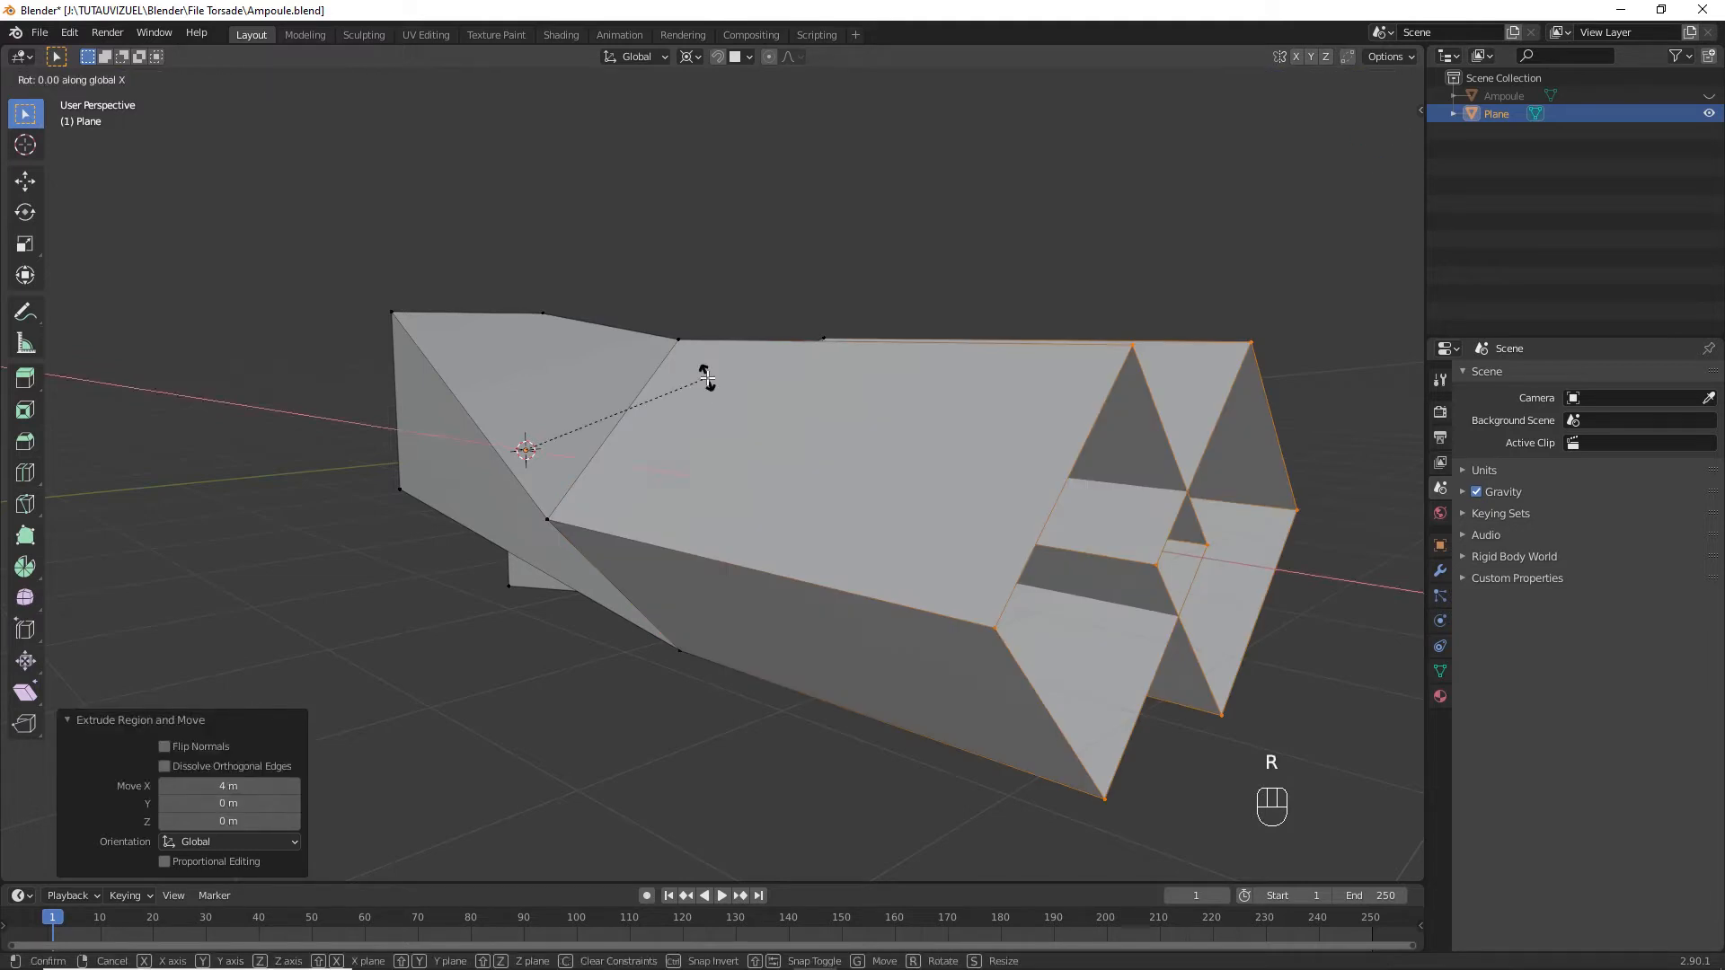
pyautogui.write('45')
pyautogui.press('Return')
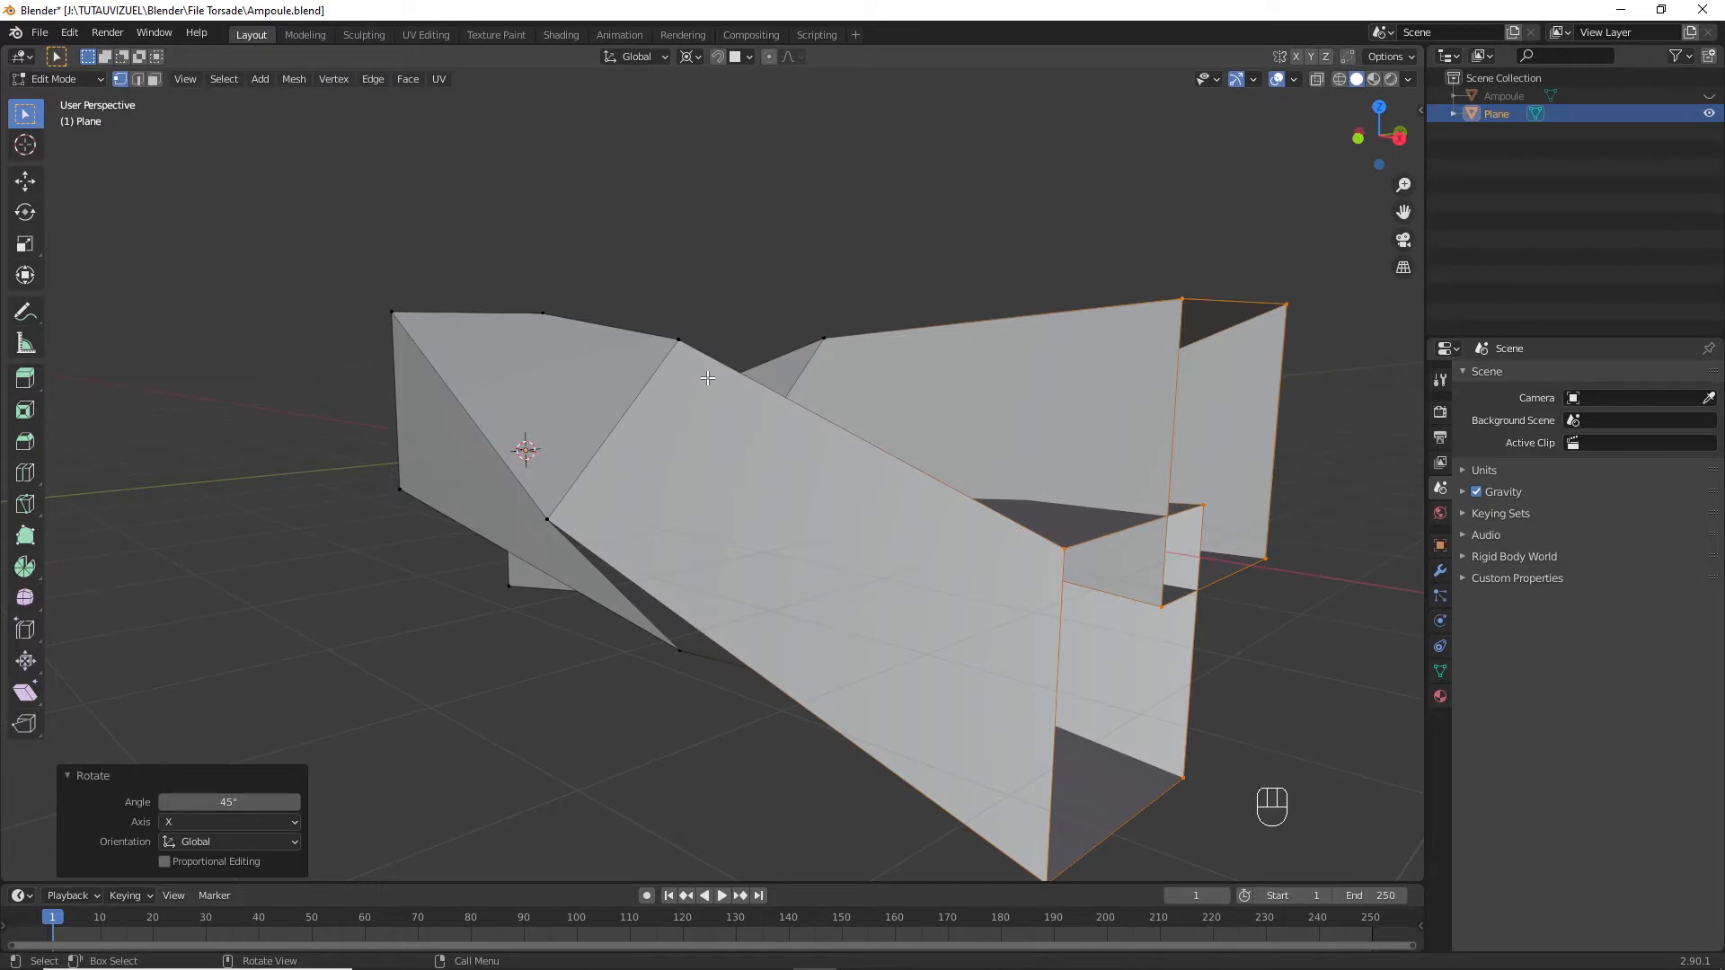
# Scale the whole twisted mesh down to about 0.122 around the 3D cursor and return to Object Mode.
pyautogui.keyDown('ctrl'); pyautogui.moveTo(703, 397); pyautogui.dragTo(789, 450, button='middle'); pyautogui.keyUp('ctrl')
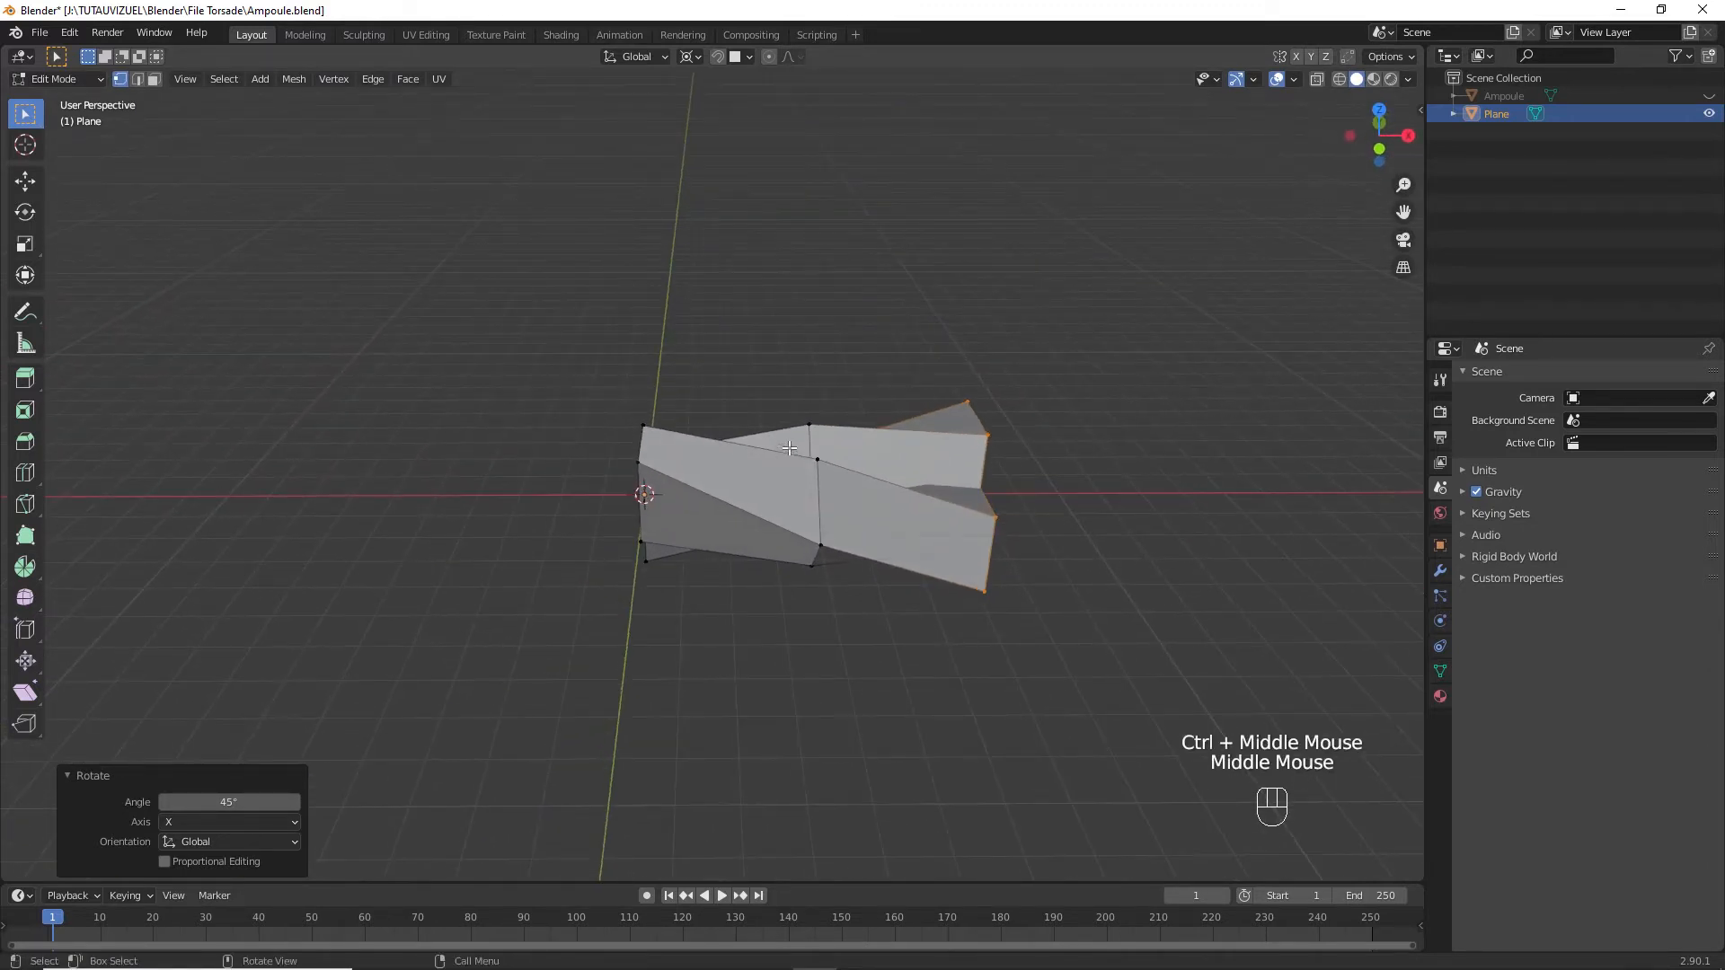
pyautogui.press('a')
pyautogui.press('s')
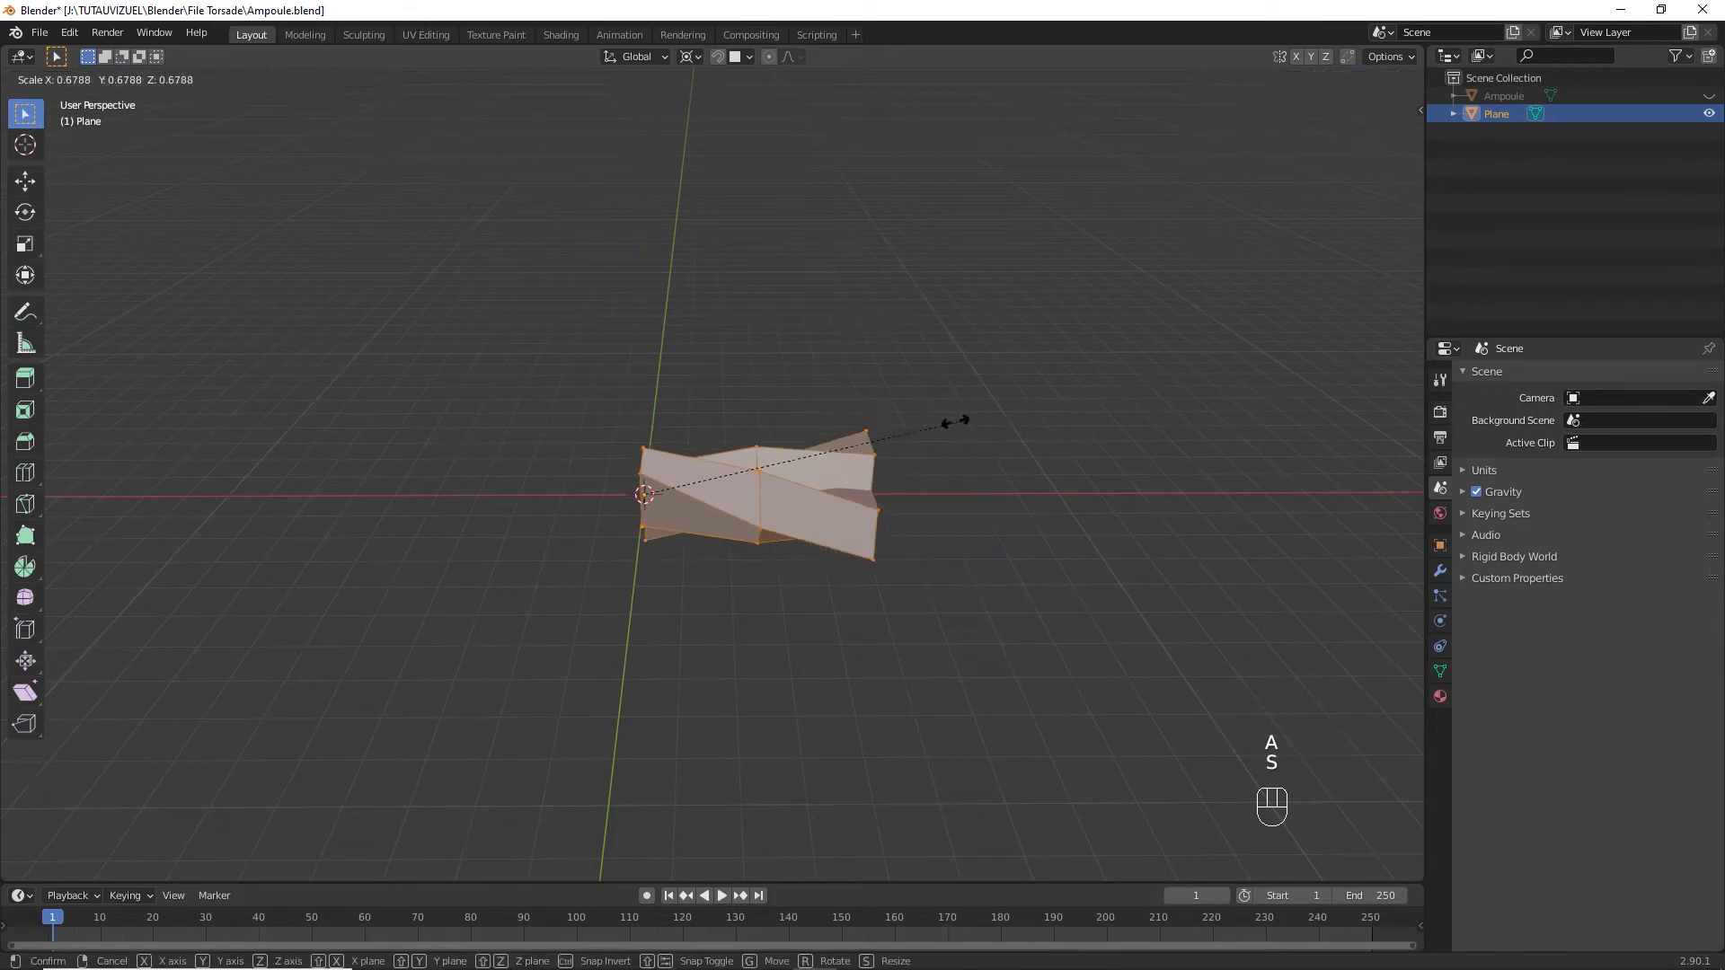
pyautogui.click(703, 503)
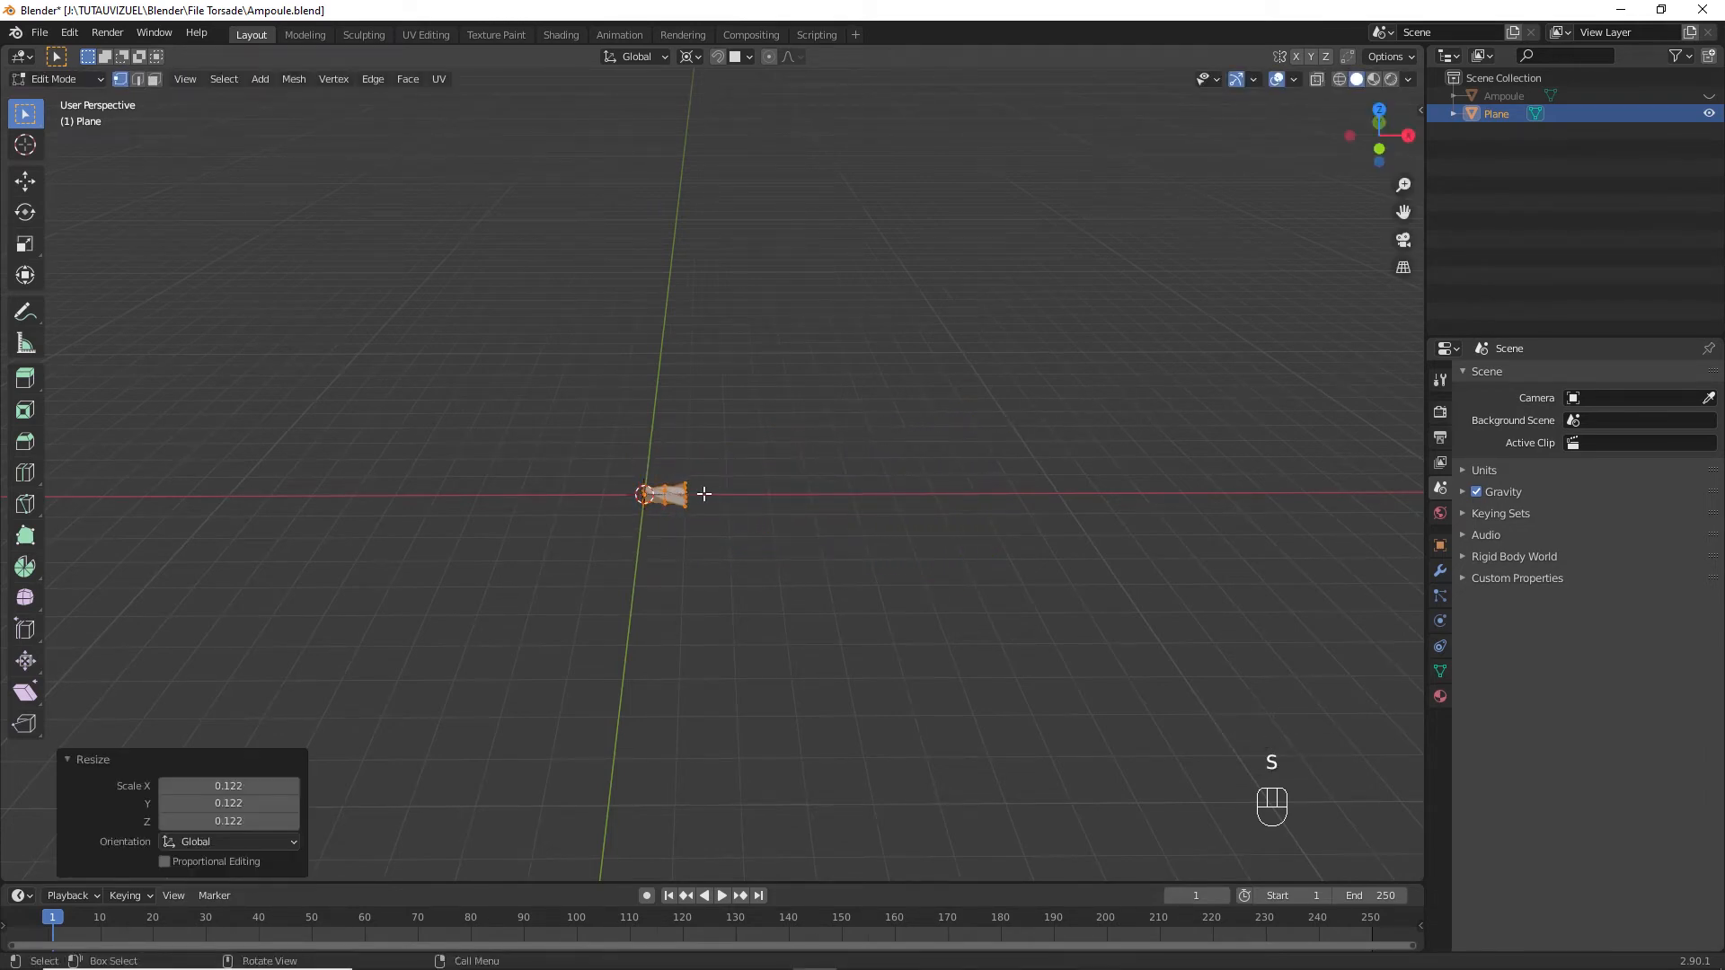
pyautogui.keyDown('ctrl'); pyautogui.moveTo(700, 512); pyautogui.dragTo(658, 432, button='middle'); pyautogui.keyUp('ctrl')
pyautogui.press('Tab')
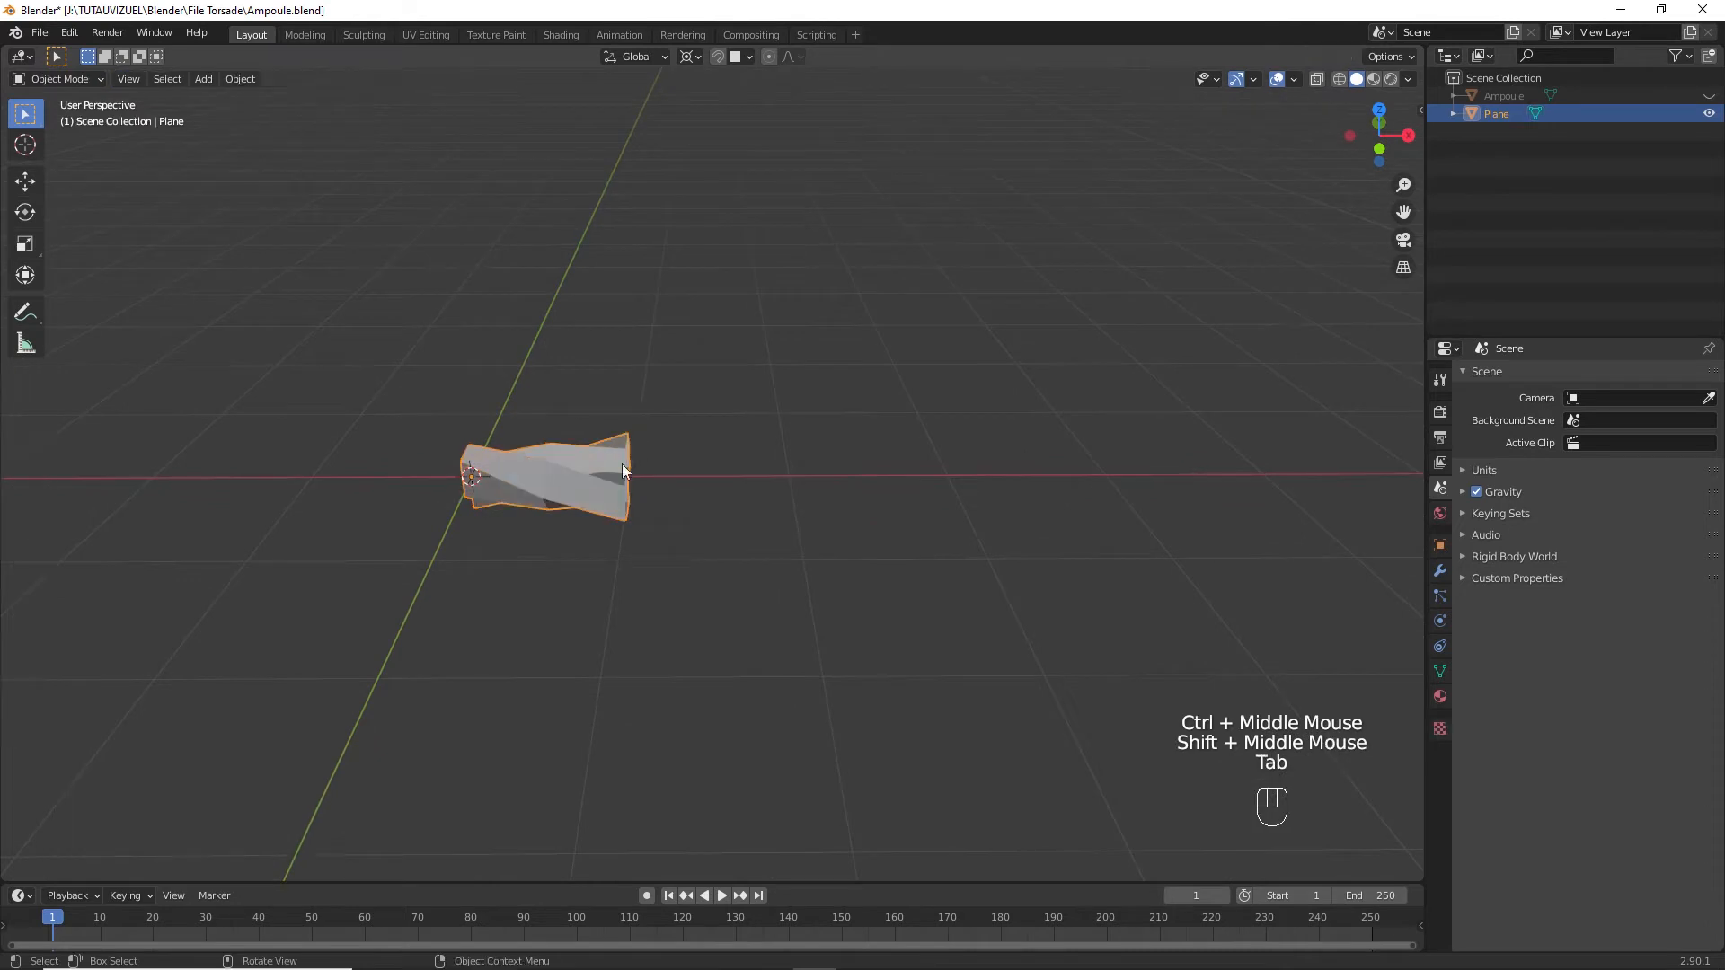
# Add an Array modifier to the twisted mesh.
pyautogui.click(580, 485)
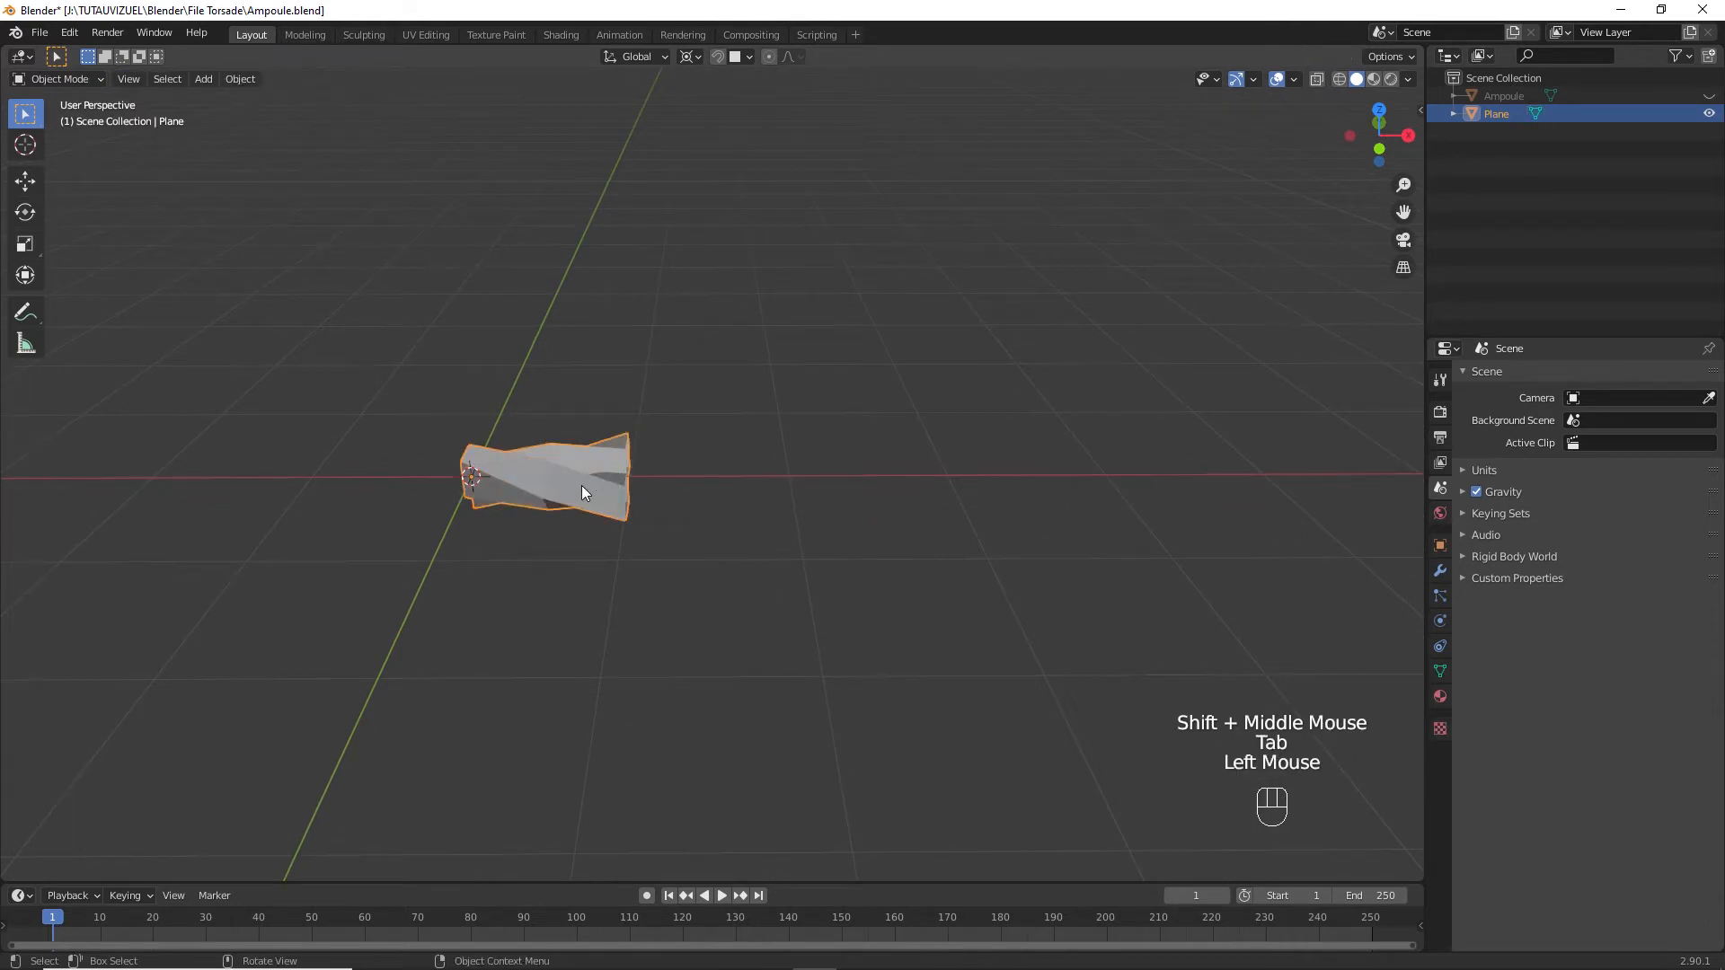
pyautogui.click(1439, 570)
pyautogui.click(1507, 376)
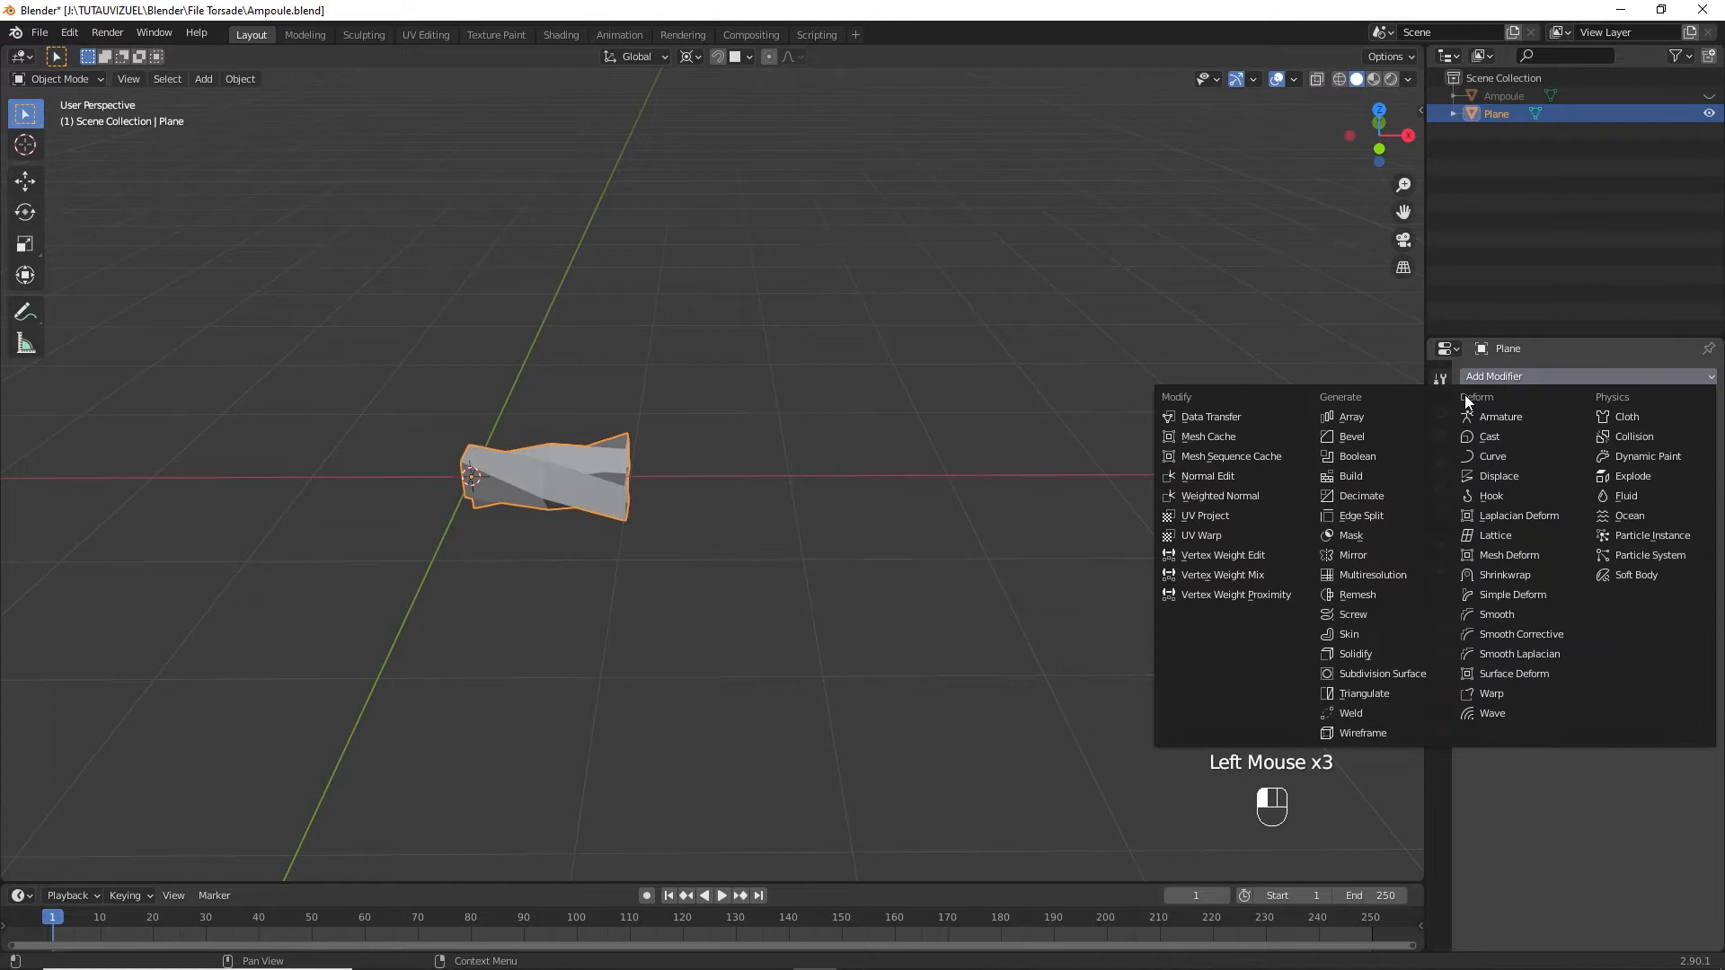
pyautogui.click(1383, 419)
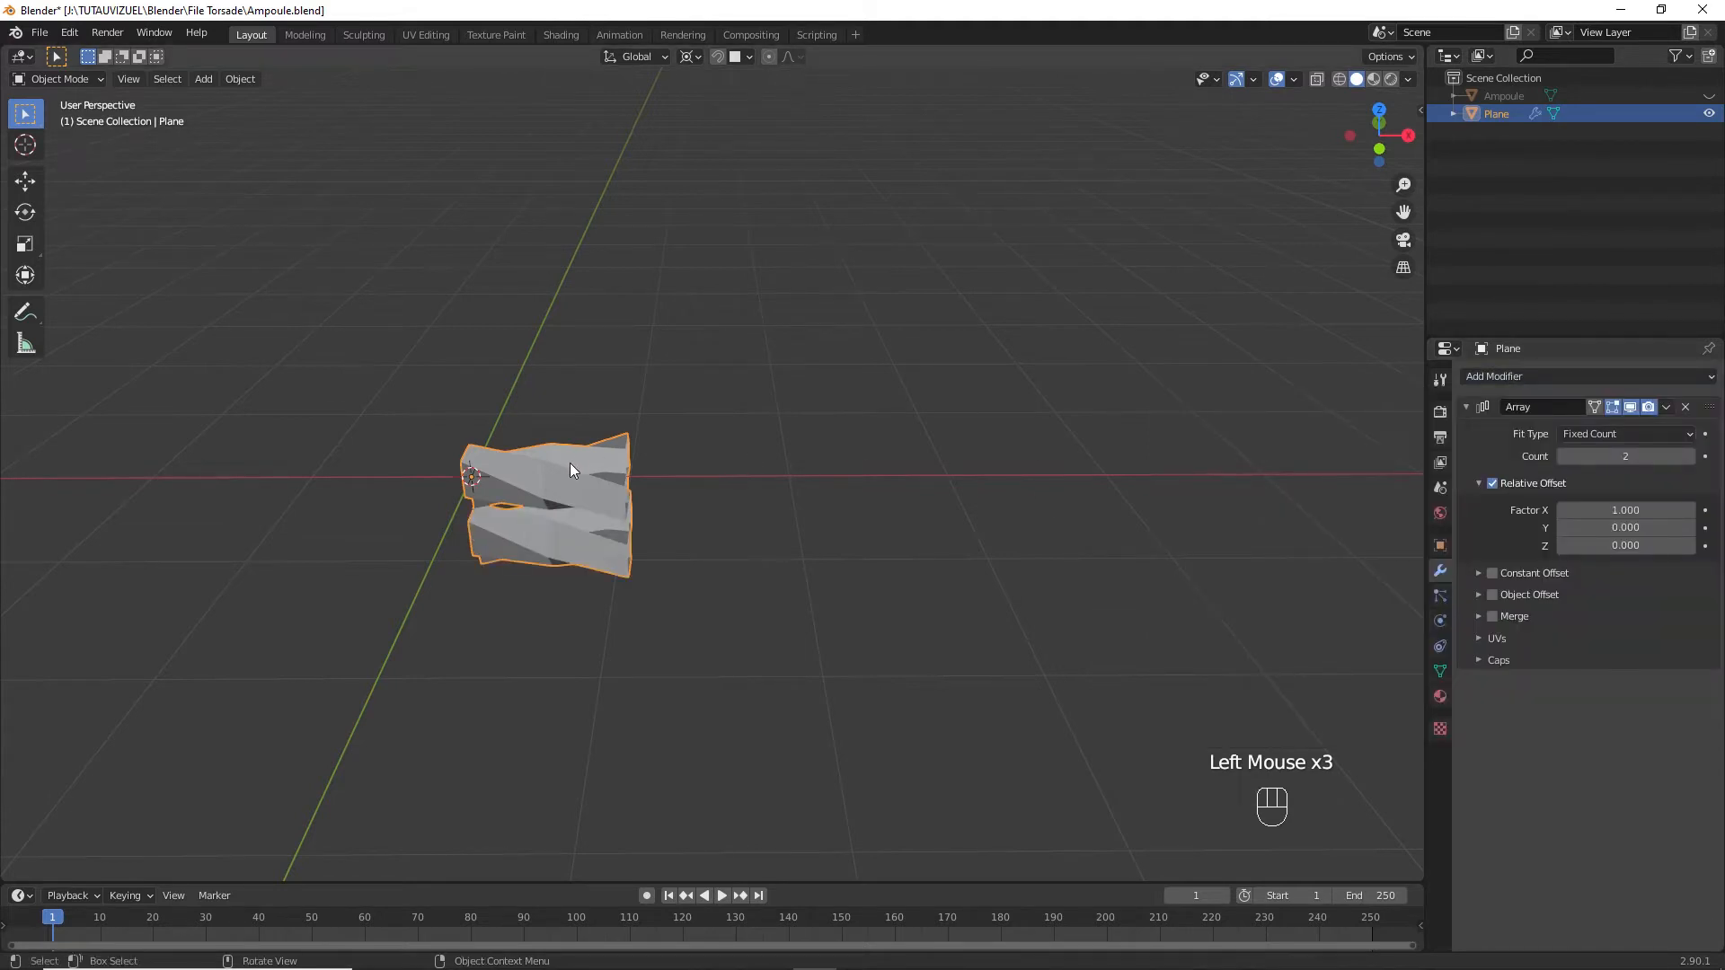
# Apply all transforms to the twisted mesh and enable Object Offset and Merge in its Array modifier.
pyautogui.click(593, 460)
pyautogui.hotkey('ctrl', 'a')
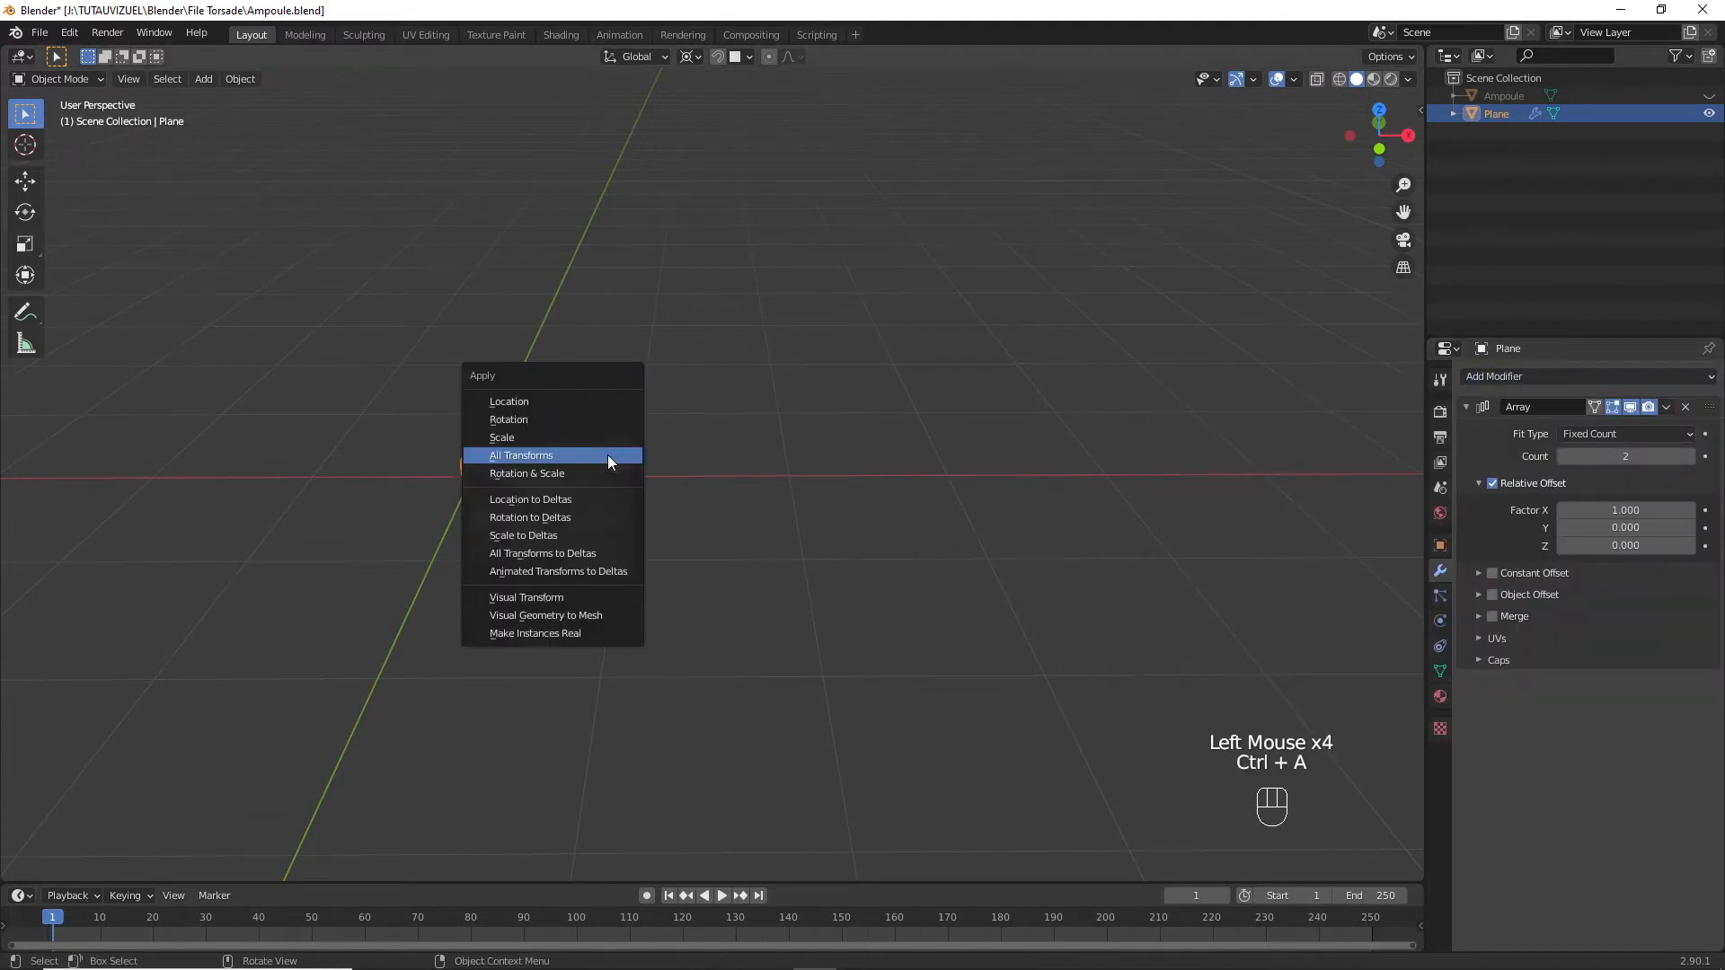
pyautogui.click(607, 454)
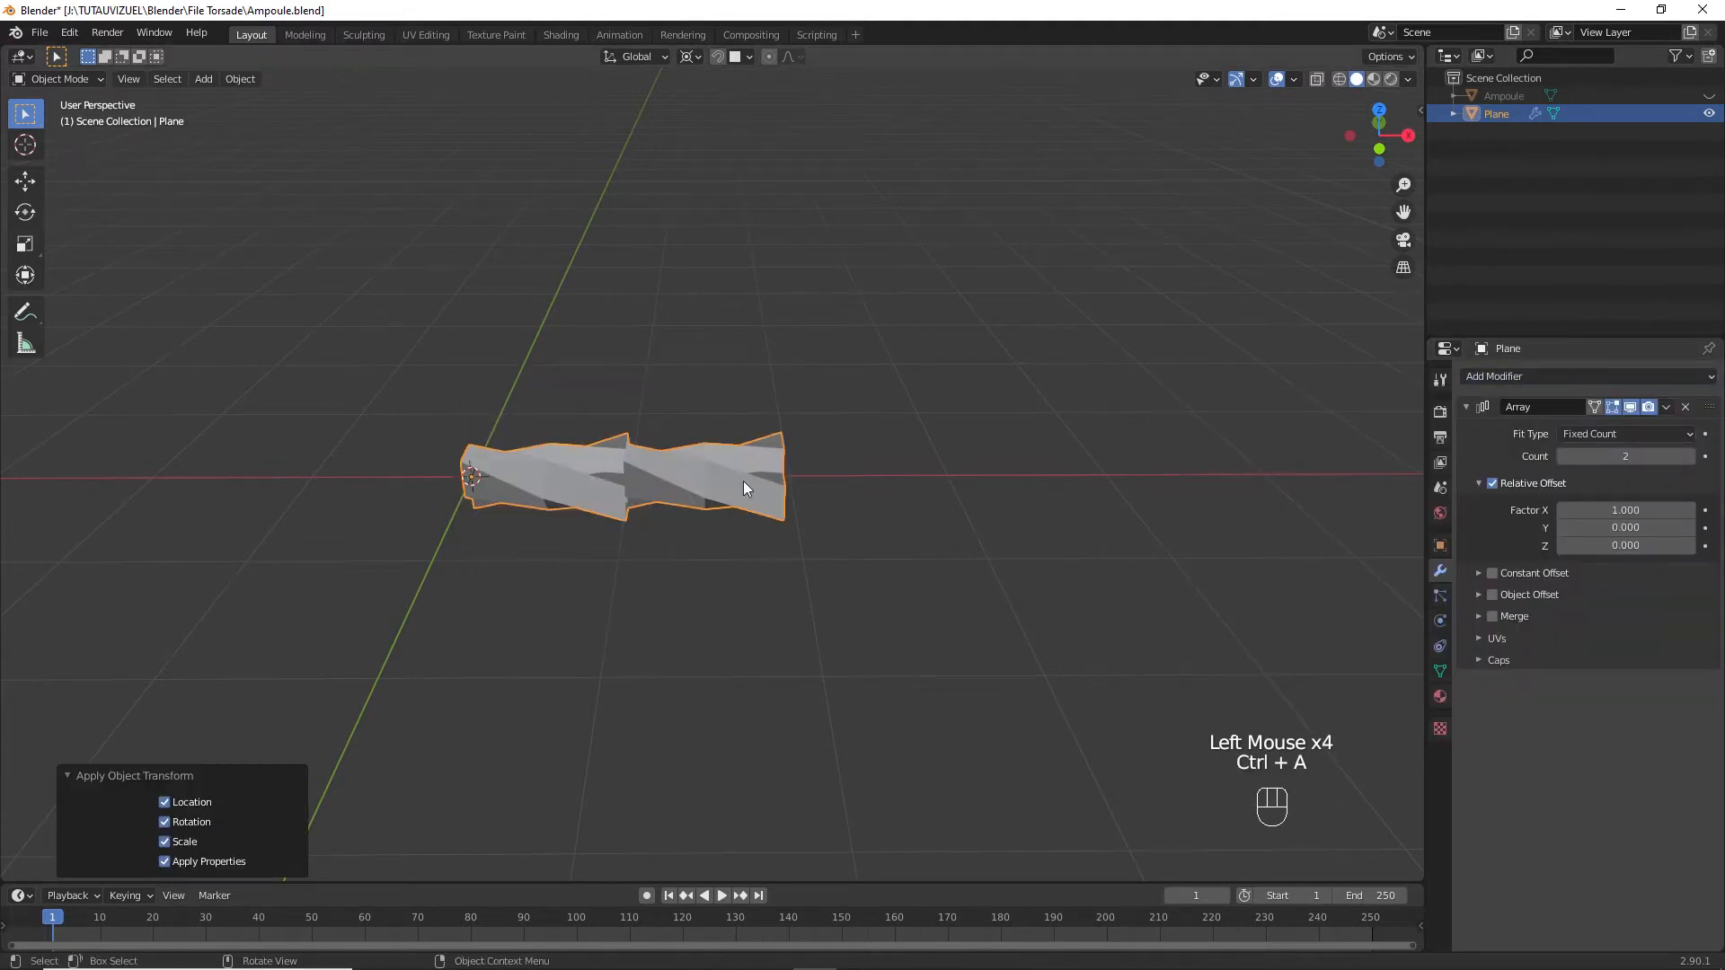
pyautogui.click(1491, 594)
pyautogui.click(1492, 617)
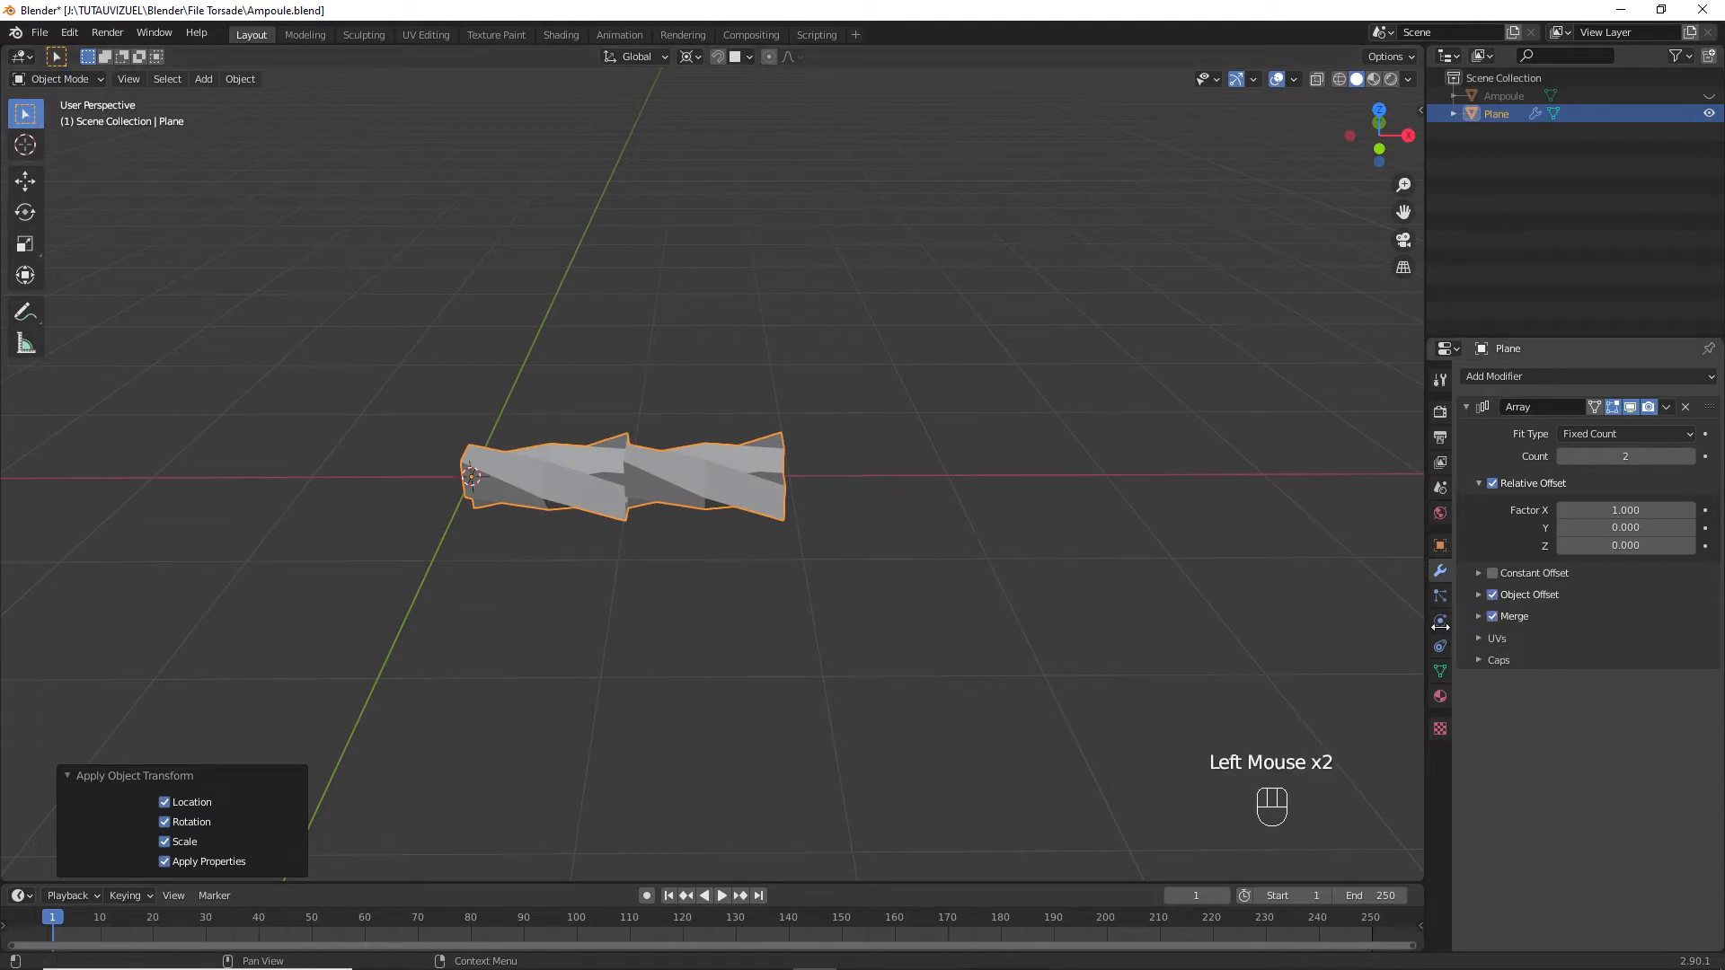
# Add a Plain Axes empty at the origin.
pyautogui.hotkey('shift', 'a')
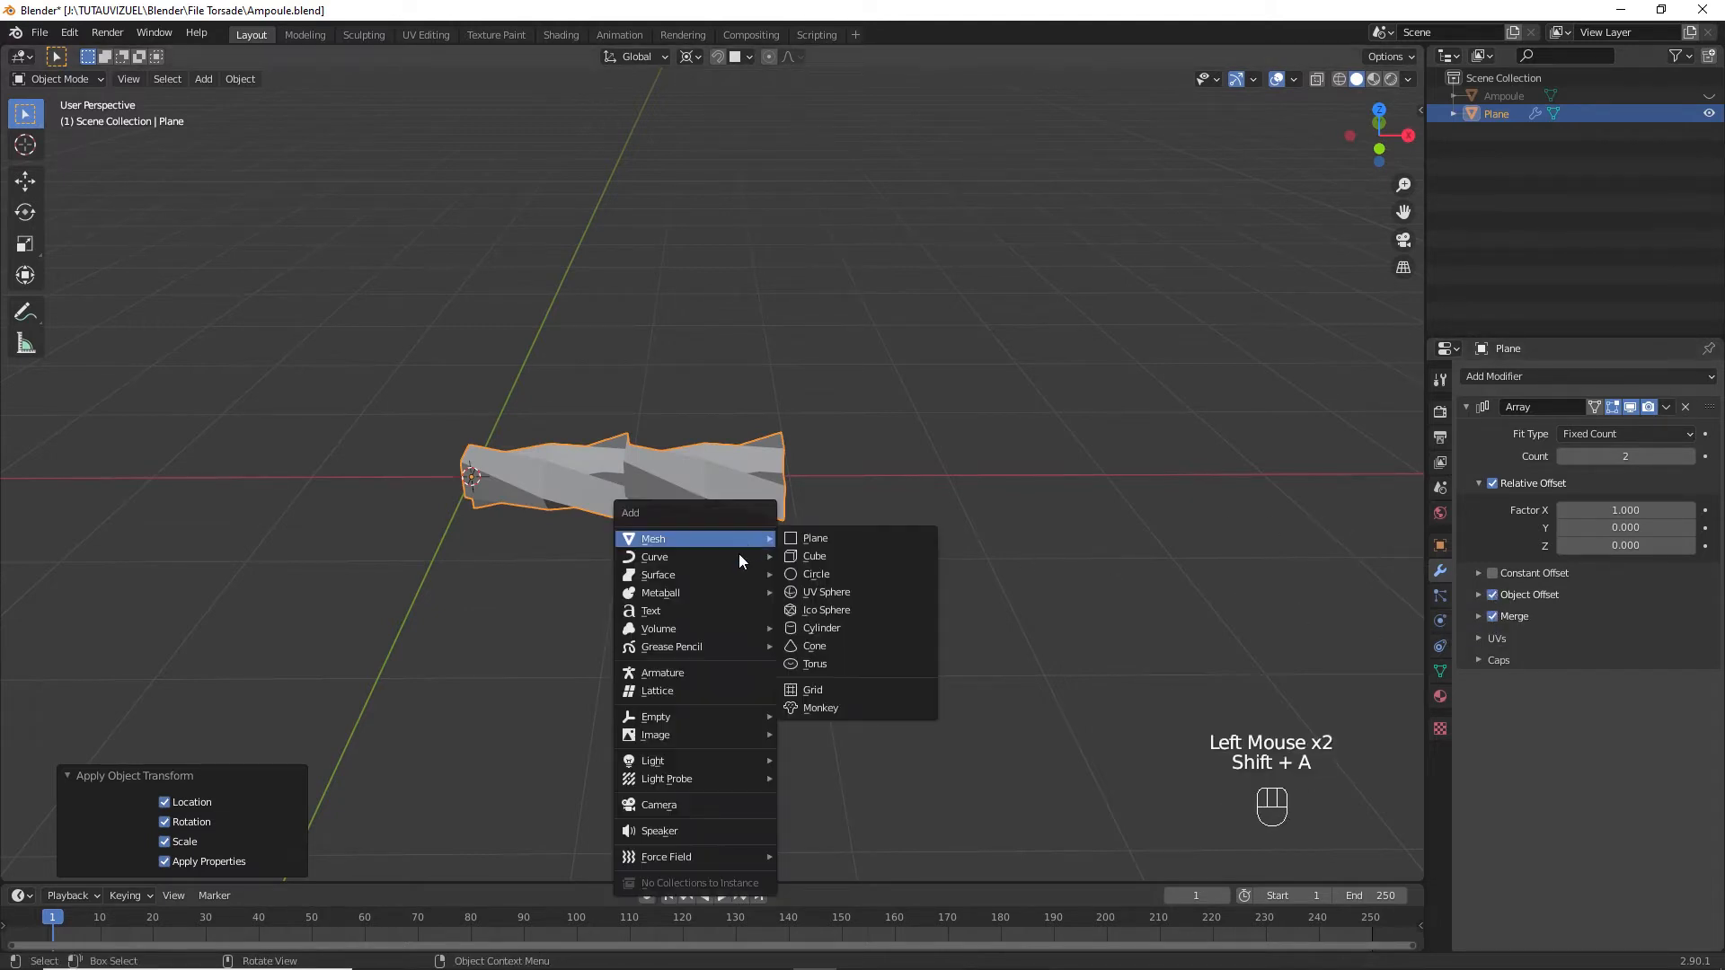
pyautogui.moveTo(706, 719)
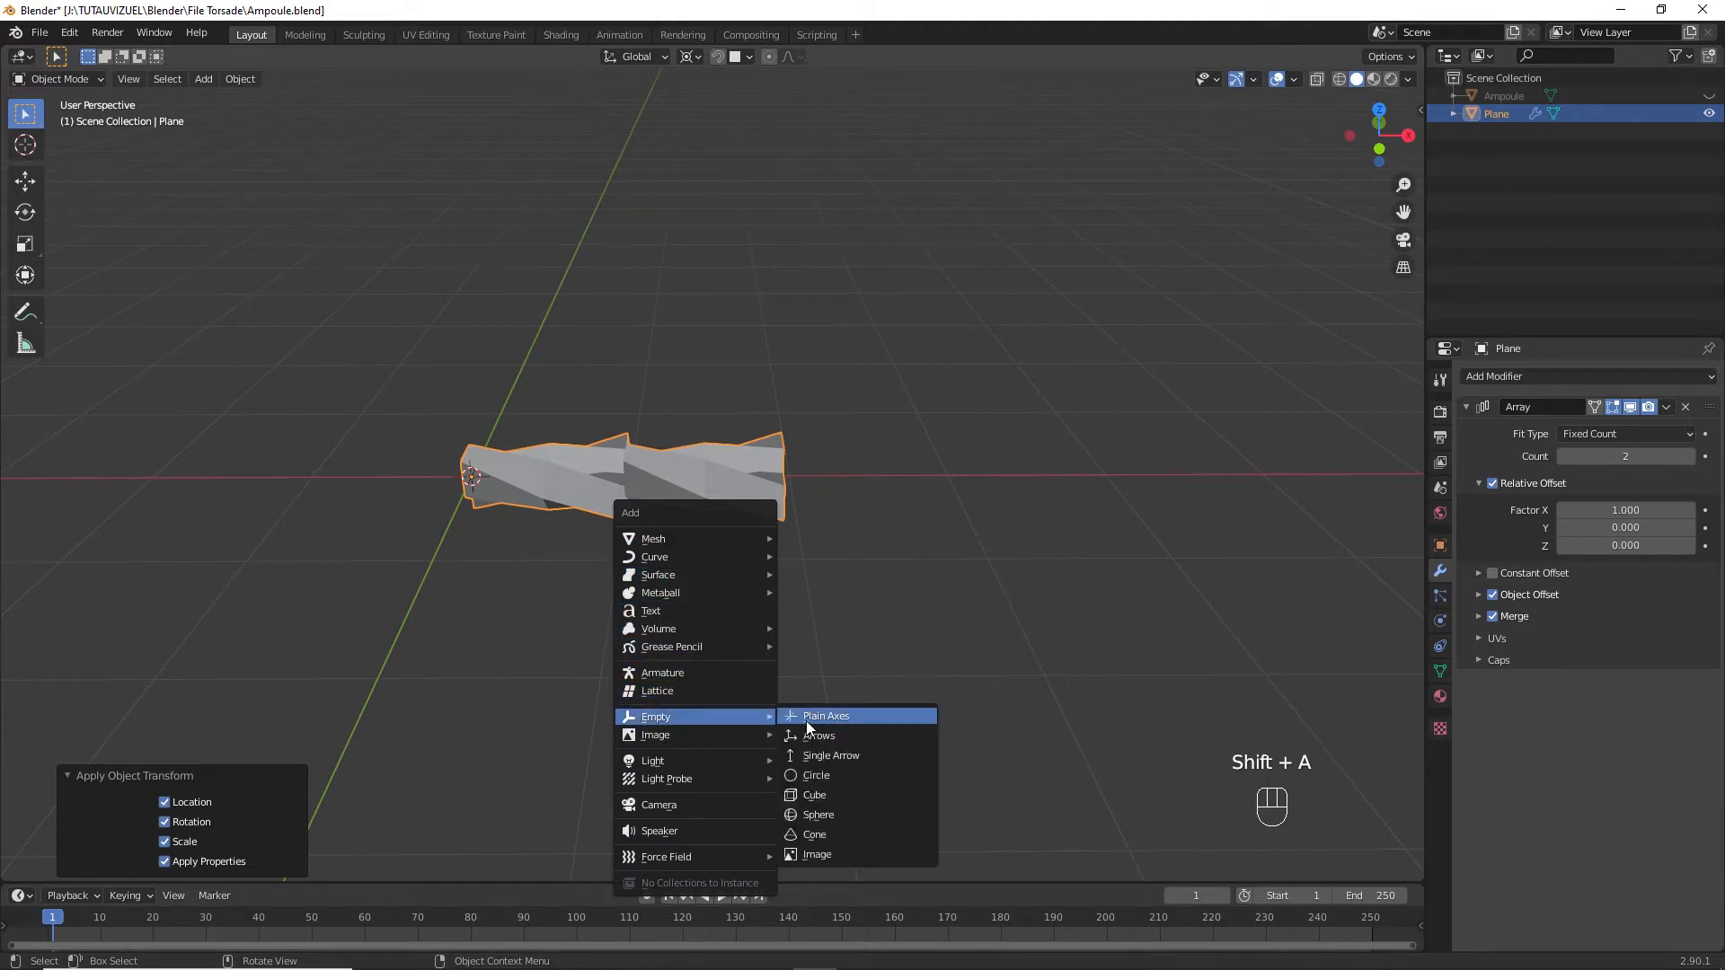
pyautogui.click(806, 717)
# Select the twisted mesh and assign the Empty as the Object Offset object of its Array modifier.
pyautogui.click(754, 526)
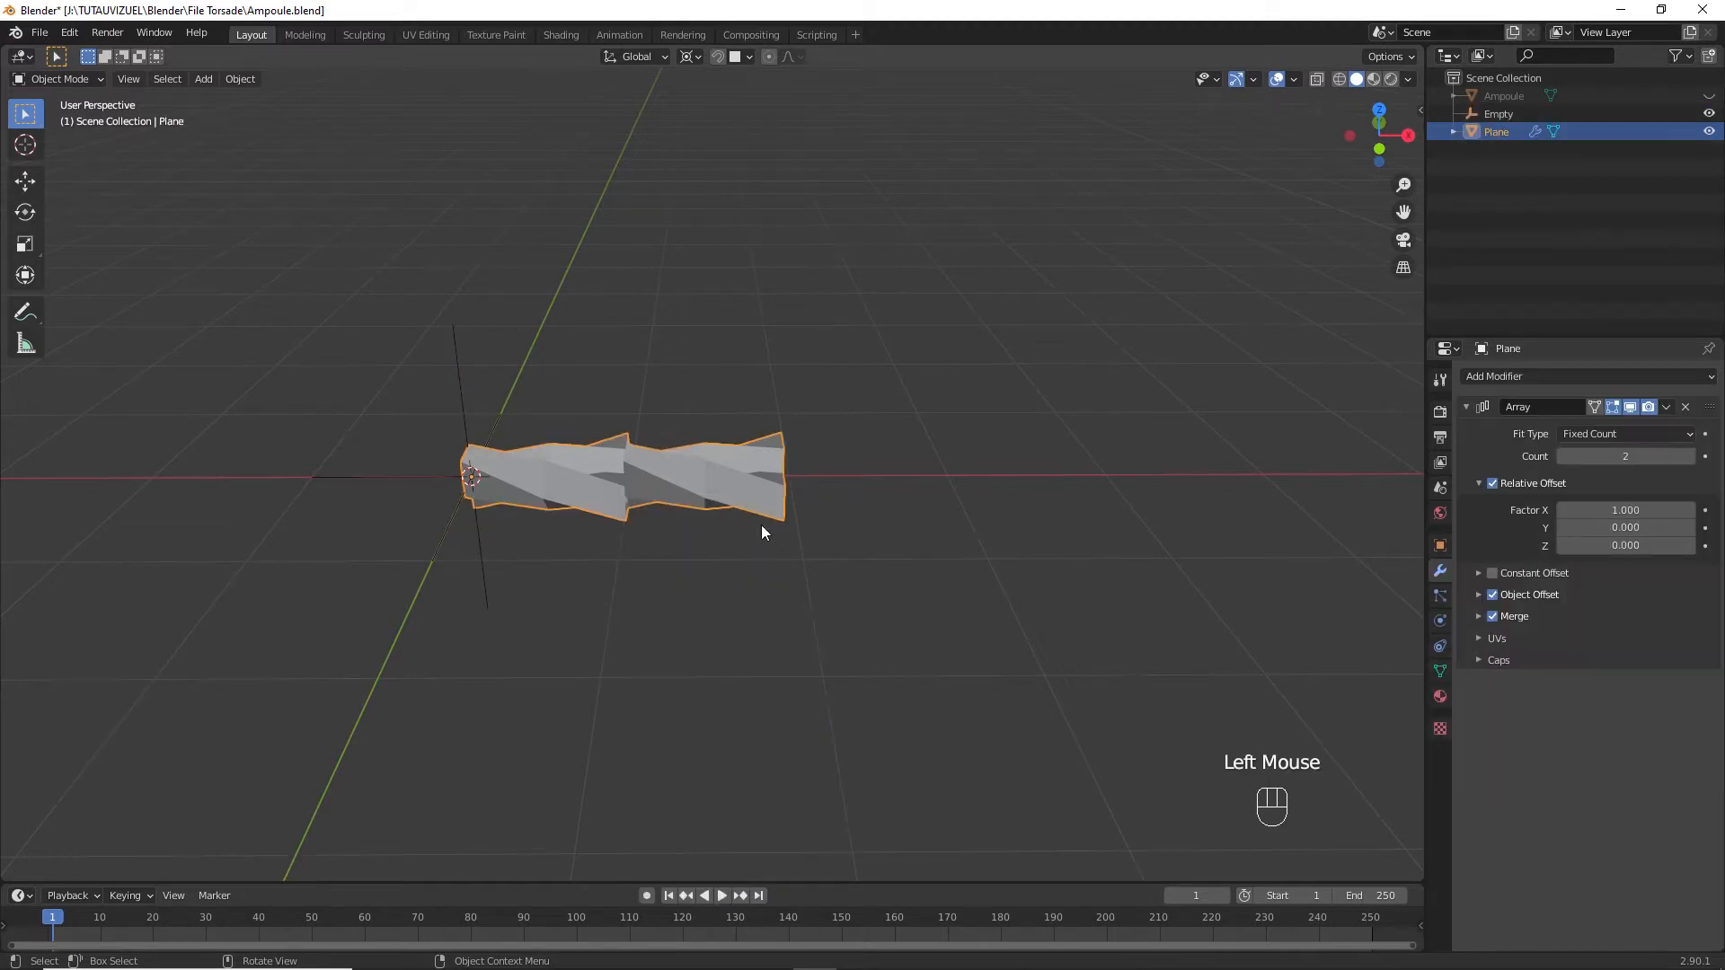
pyautogui.click(1479, 595)
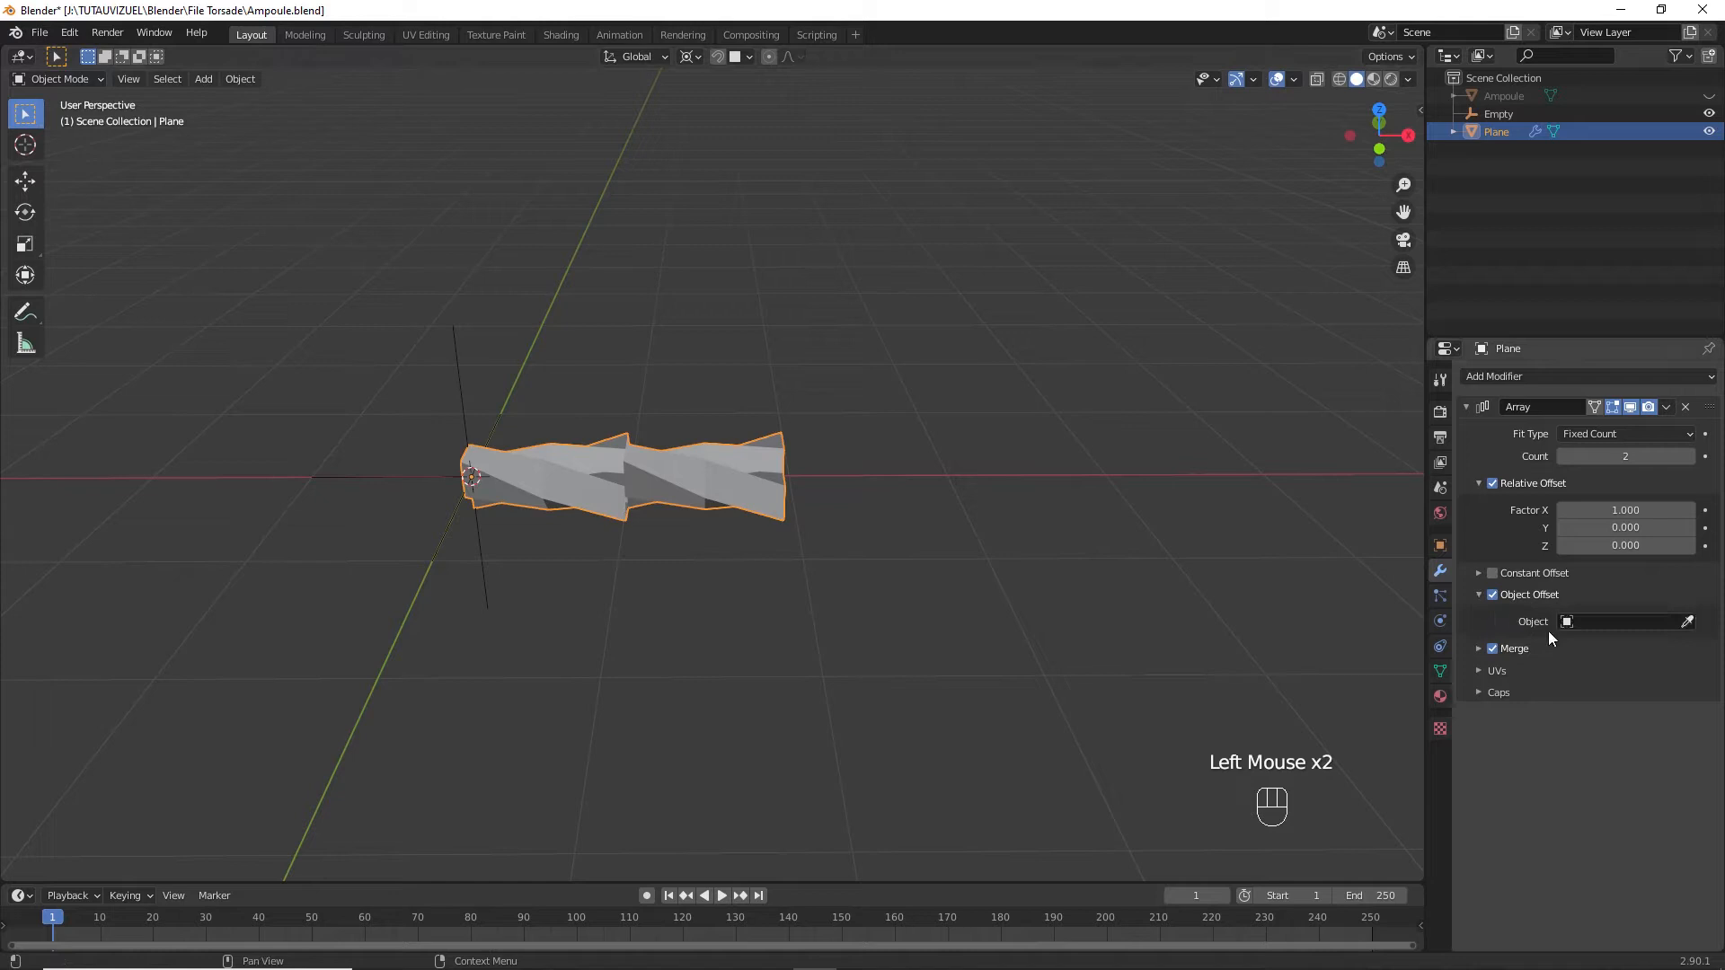
pyautogui.click(1636, 625)
pyautogui.click(1590, 665)
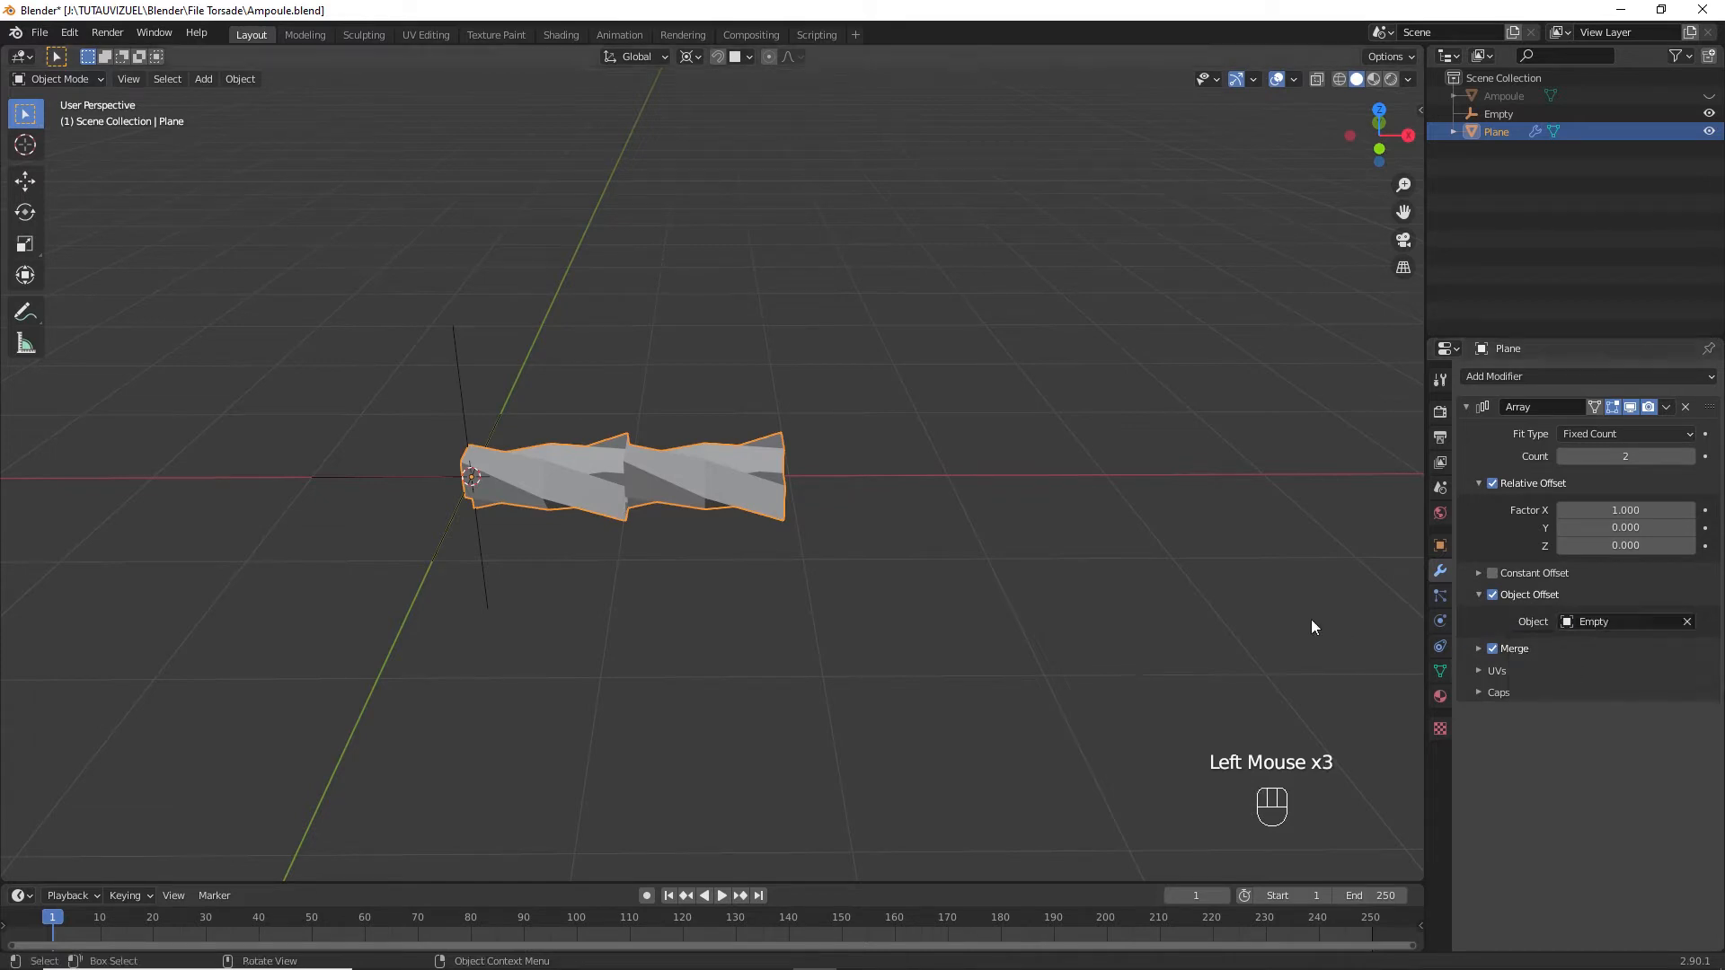
# Rotate the empty 90° around the global X axis.
pyautogui.click(458, 375)
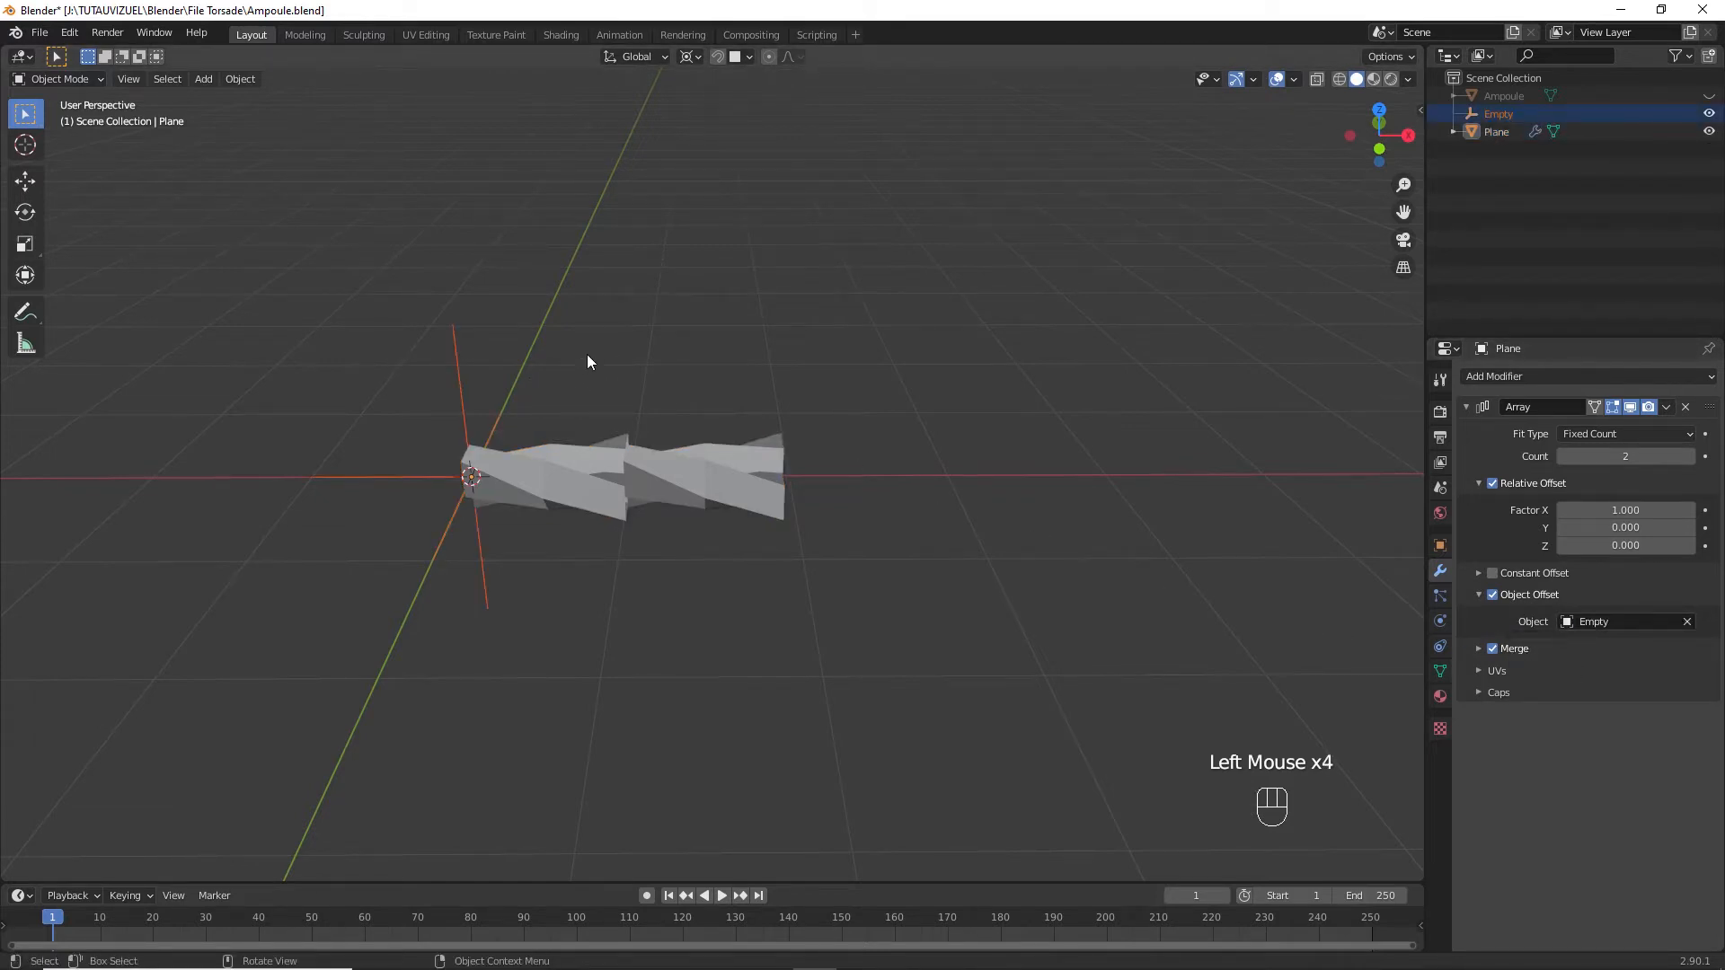
pyautogui.press('r')
pyautogui.press('x')
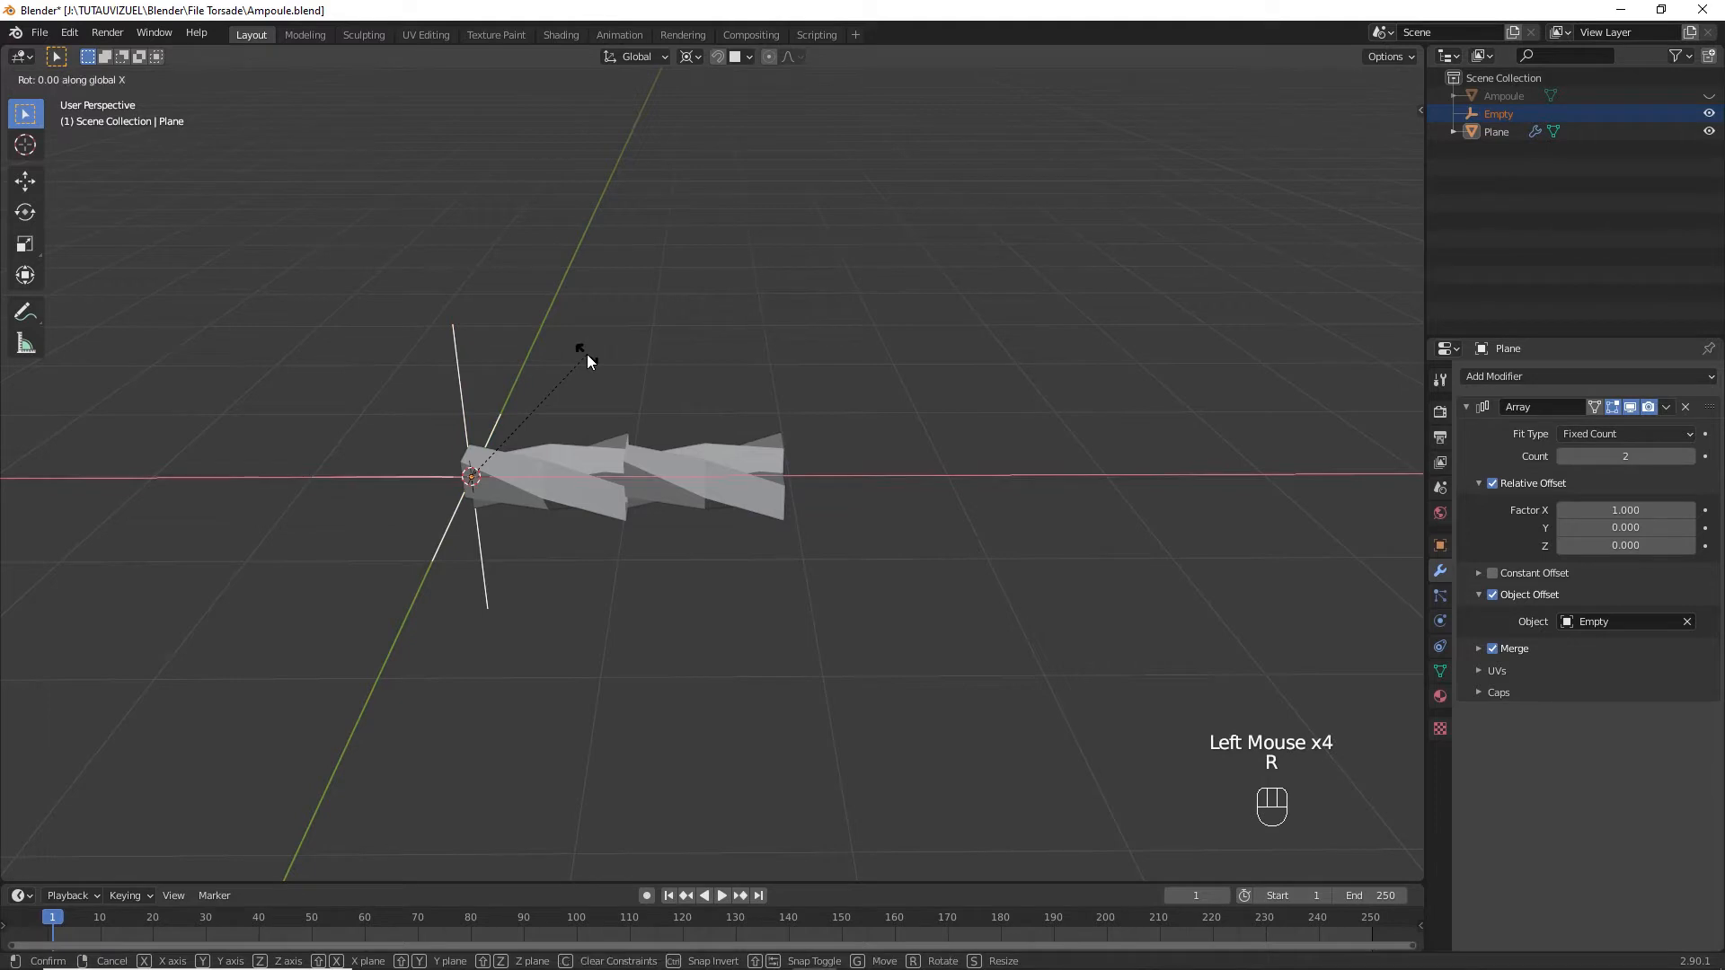
pyautogui.write('90')
pyautogui.press('Return')
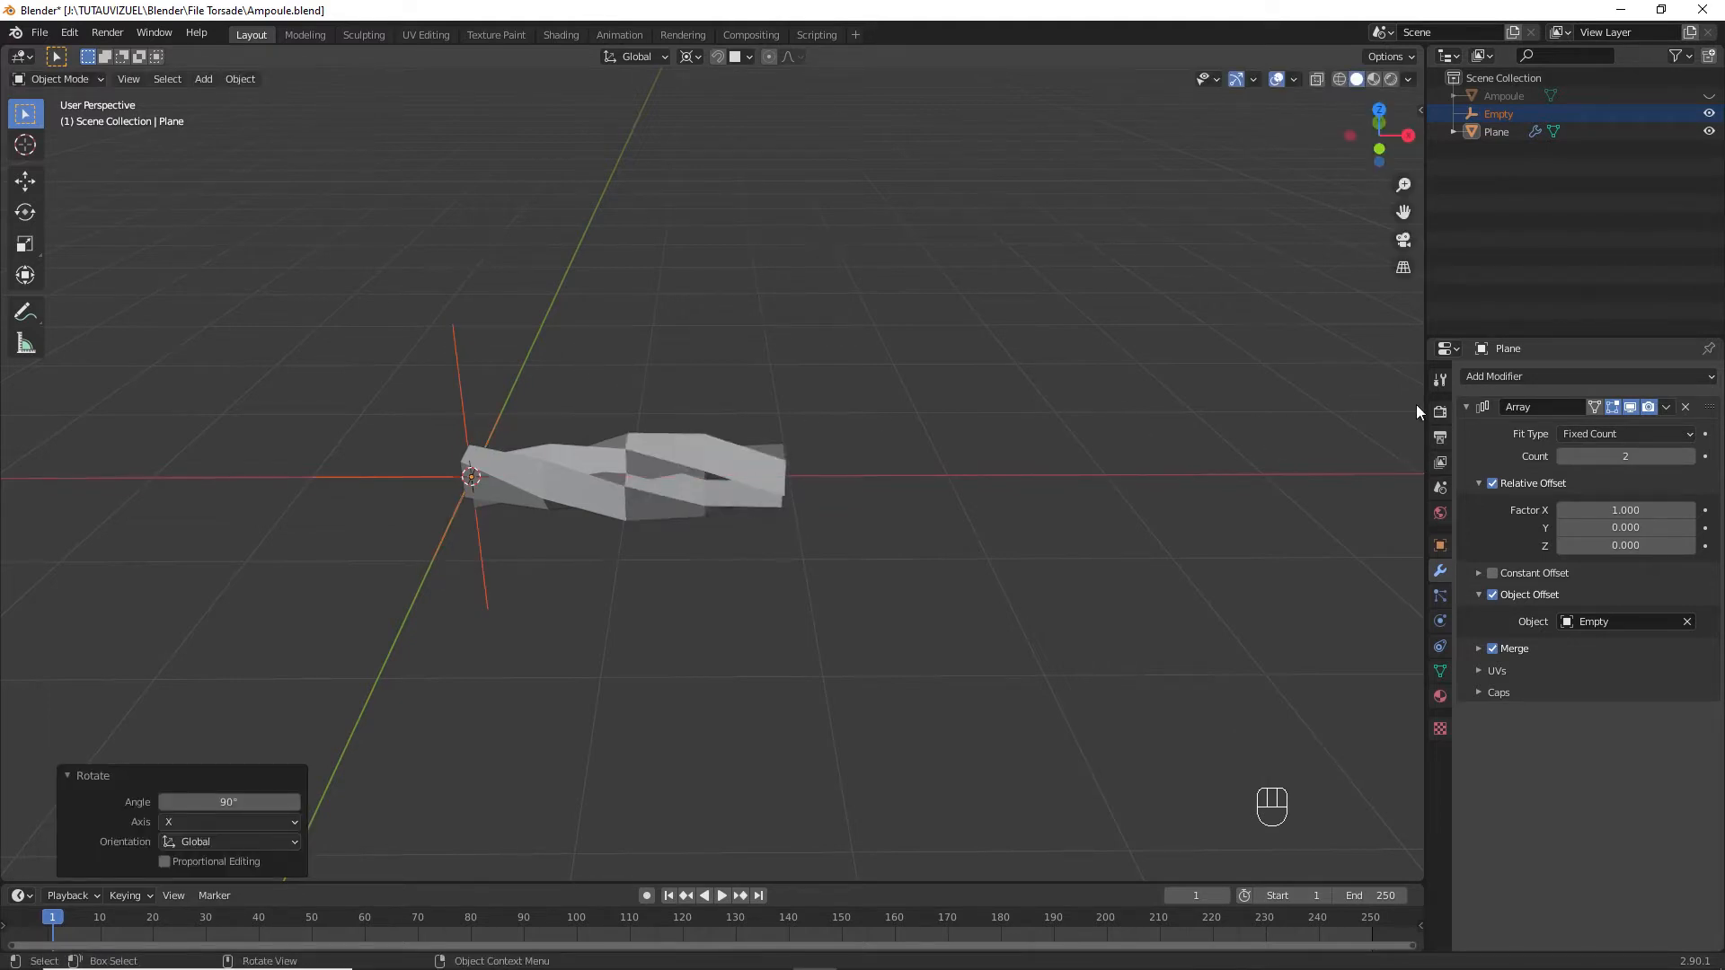
# Set the Array modifier's count to 20.
pyautogui.click(1586, 454)
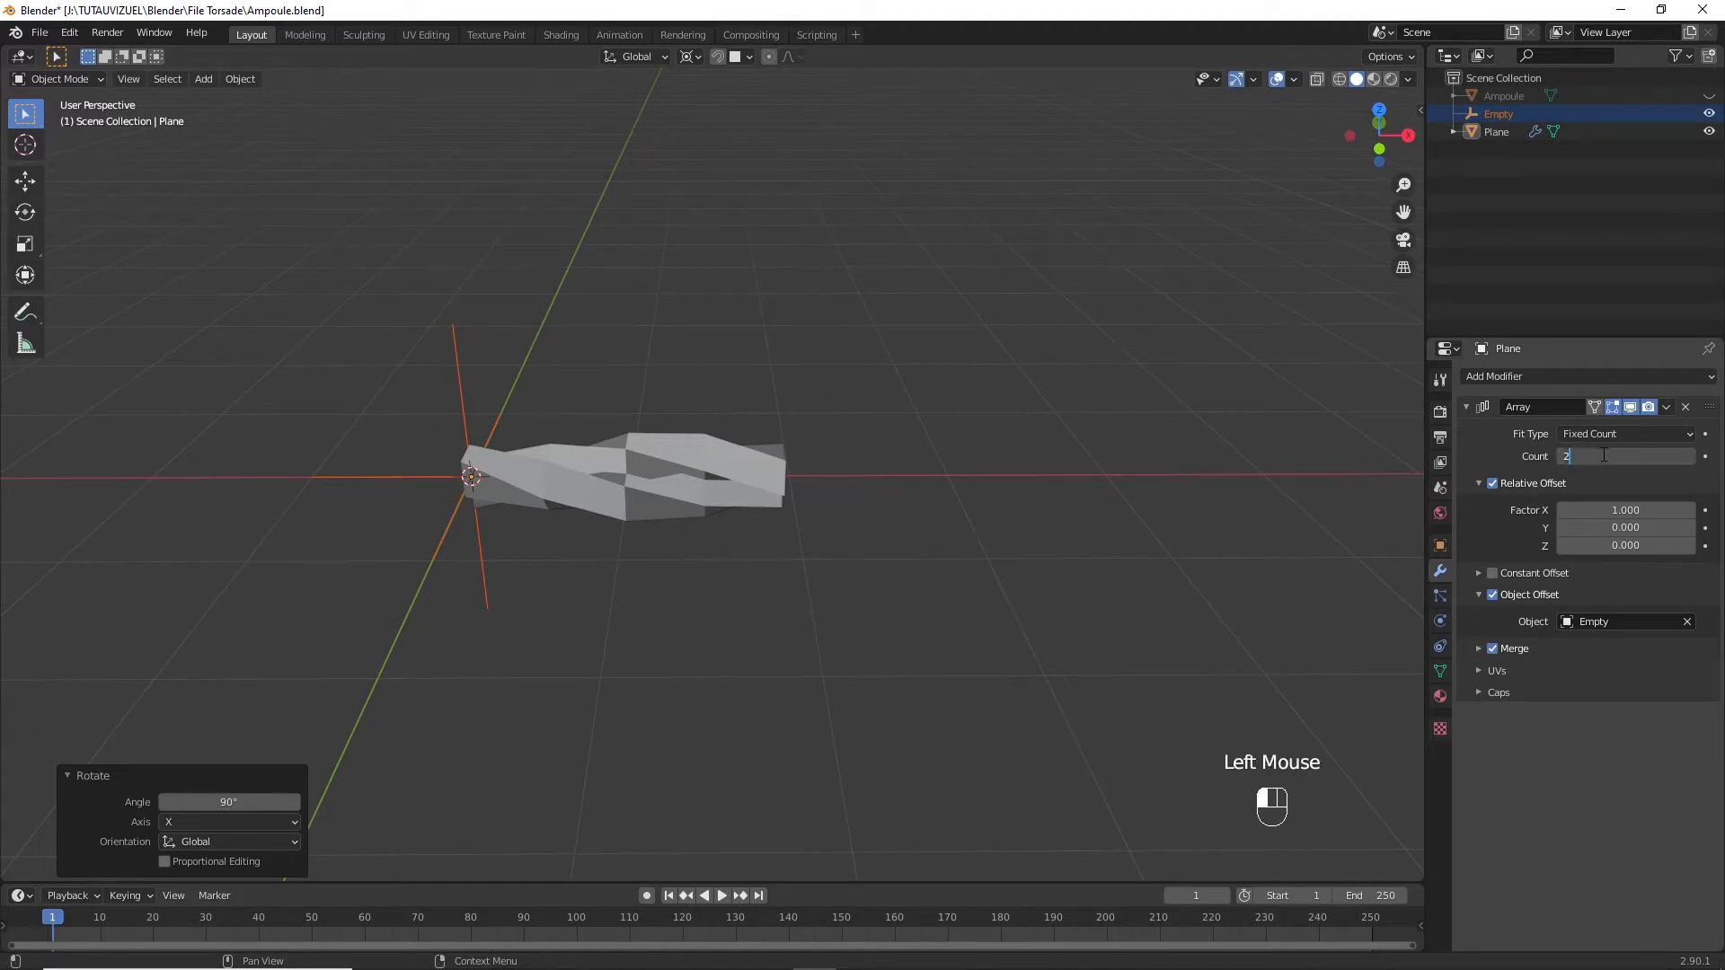
pyautogui.write('20')
pyautogui.press('Return')
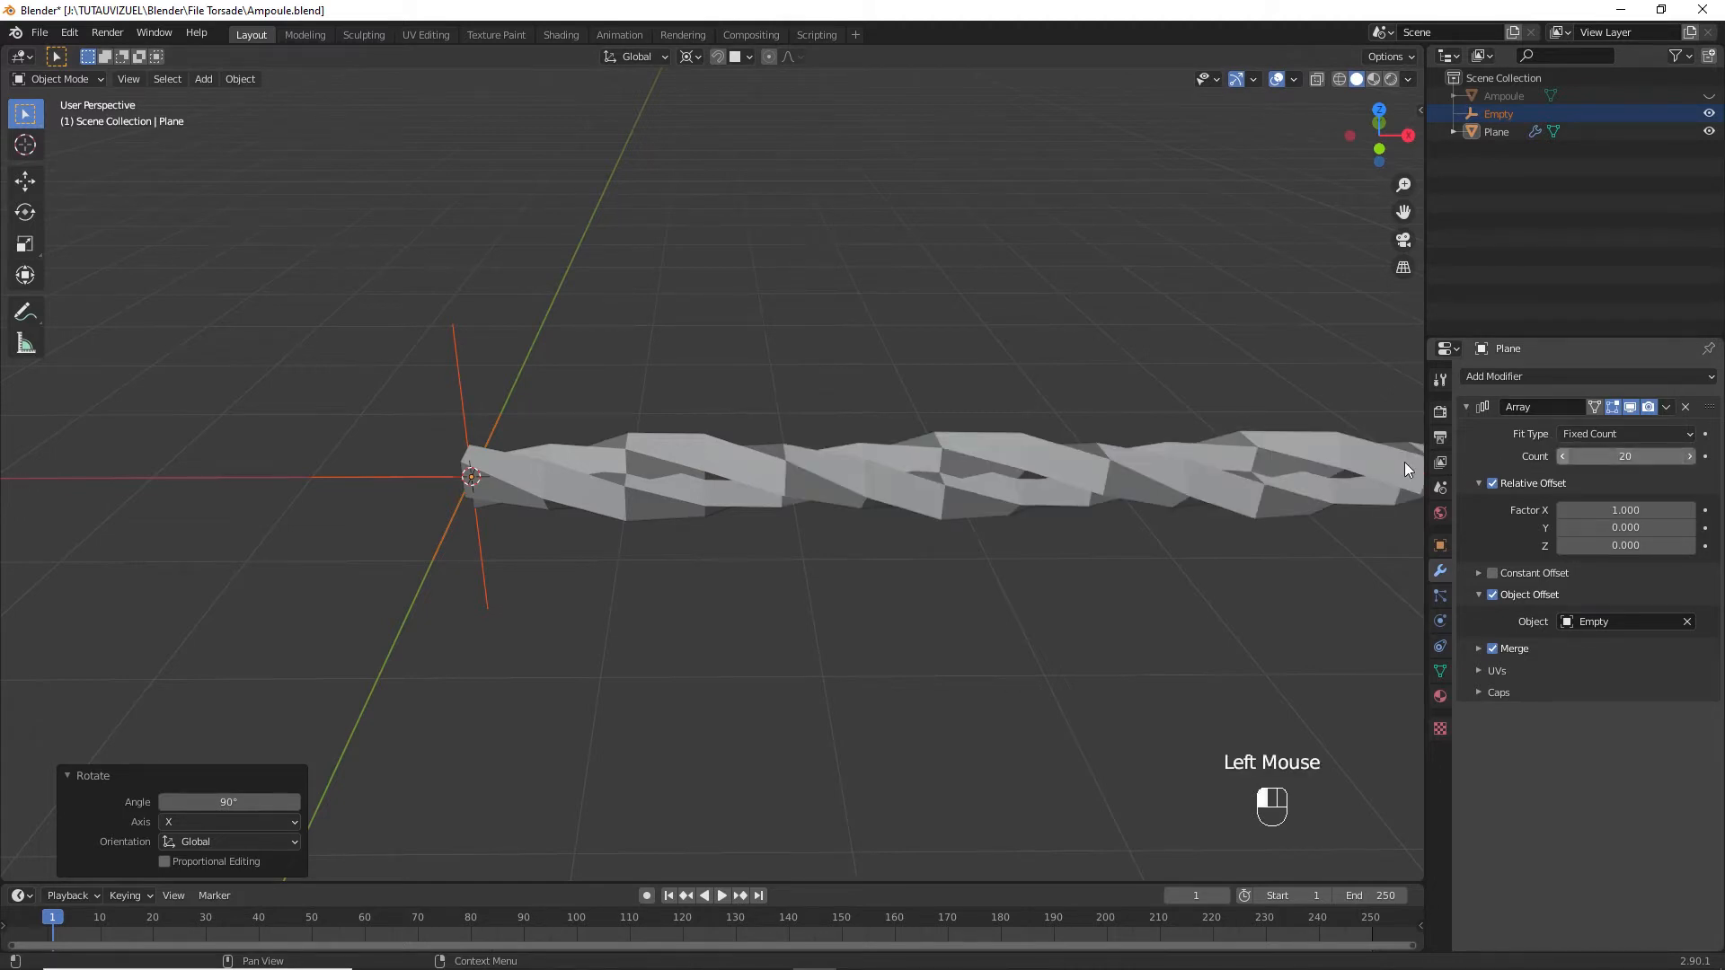
# Add a level 1 Subdivision modifier to the twisted cable and shade it smooth.
pyautogui.keyDown('ctrl'); pyautogui.moveTo(965, 422); pyautogui.dragTo(857, 519, button='middle'); pyautogui.keyUp('ctrl')
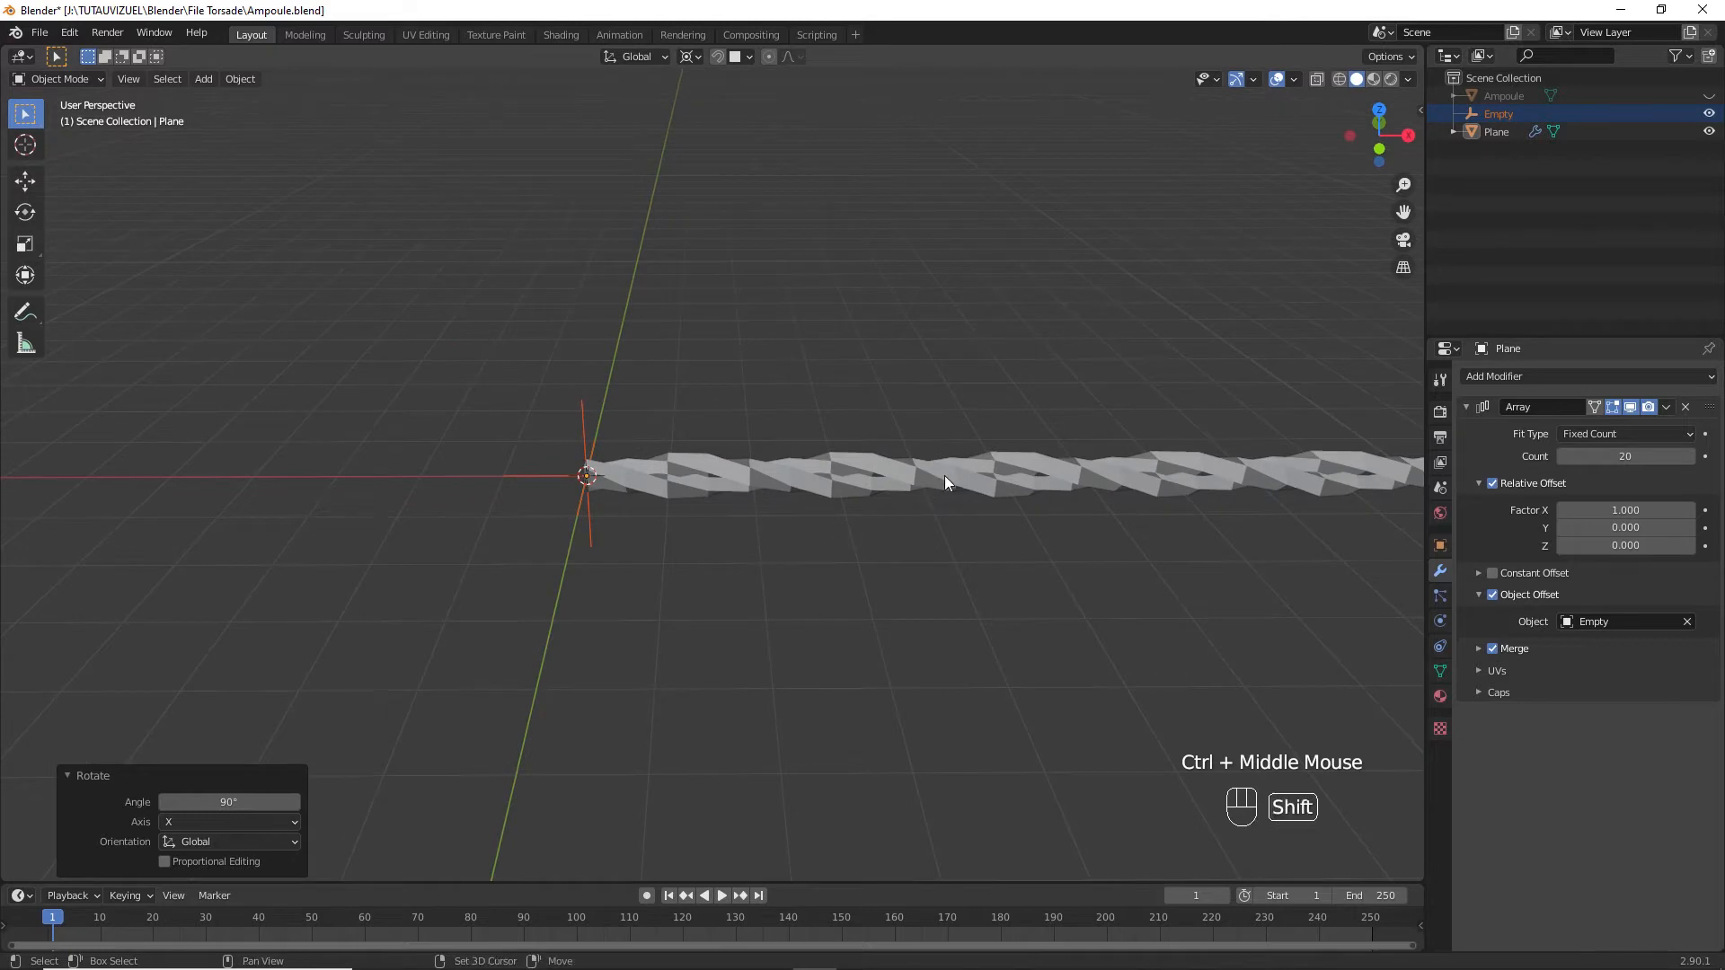
pyautogui.keyDown('shift'); pyautogui.moveTo(945, 476); pyautogui.dragTo(736, 476, button='middle'); pyautogui.keyUp('shift')
pyautogui.click(898, 494)
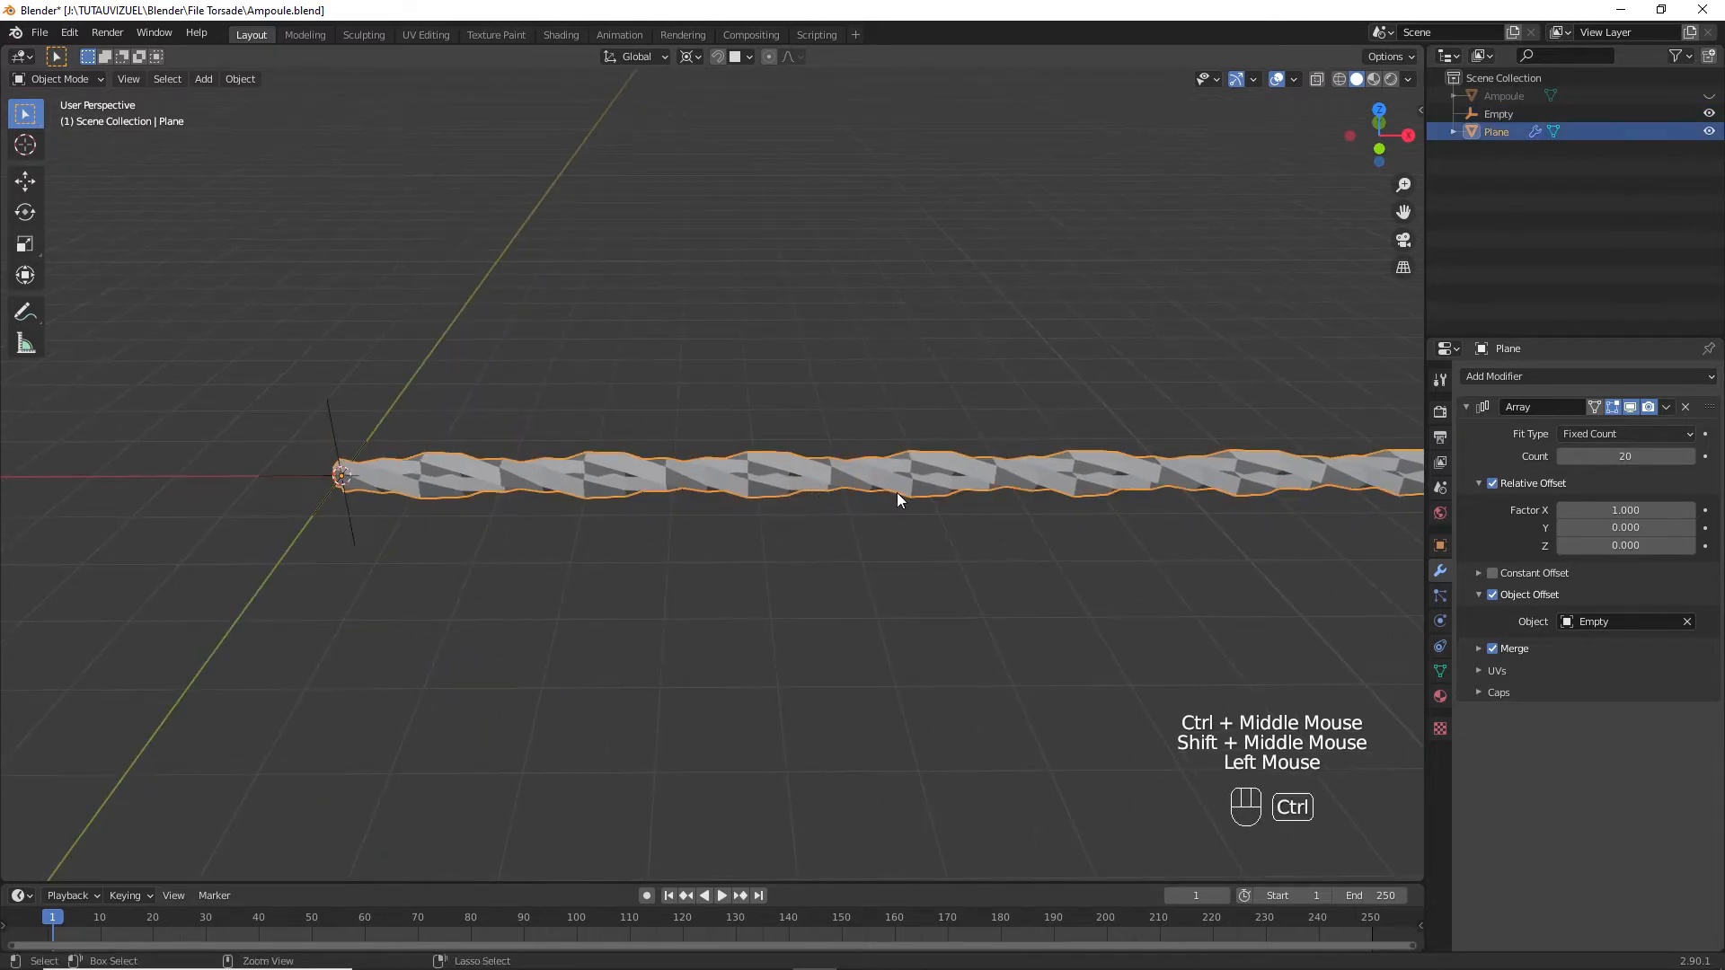
pyautogui.hotkey('ctrl', '1')
pyautogui.rightClick(902, 477)
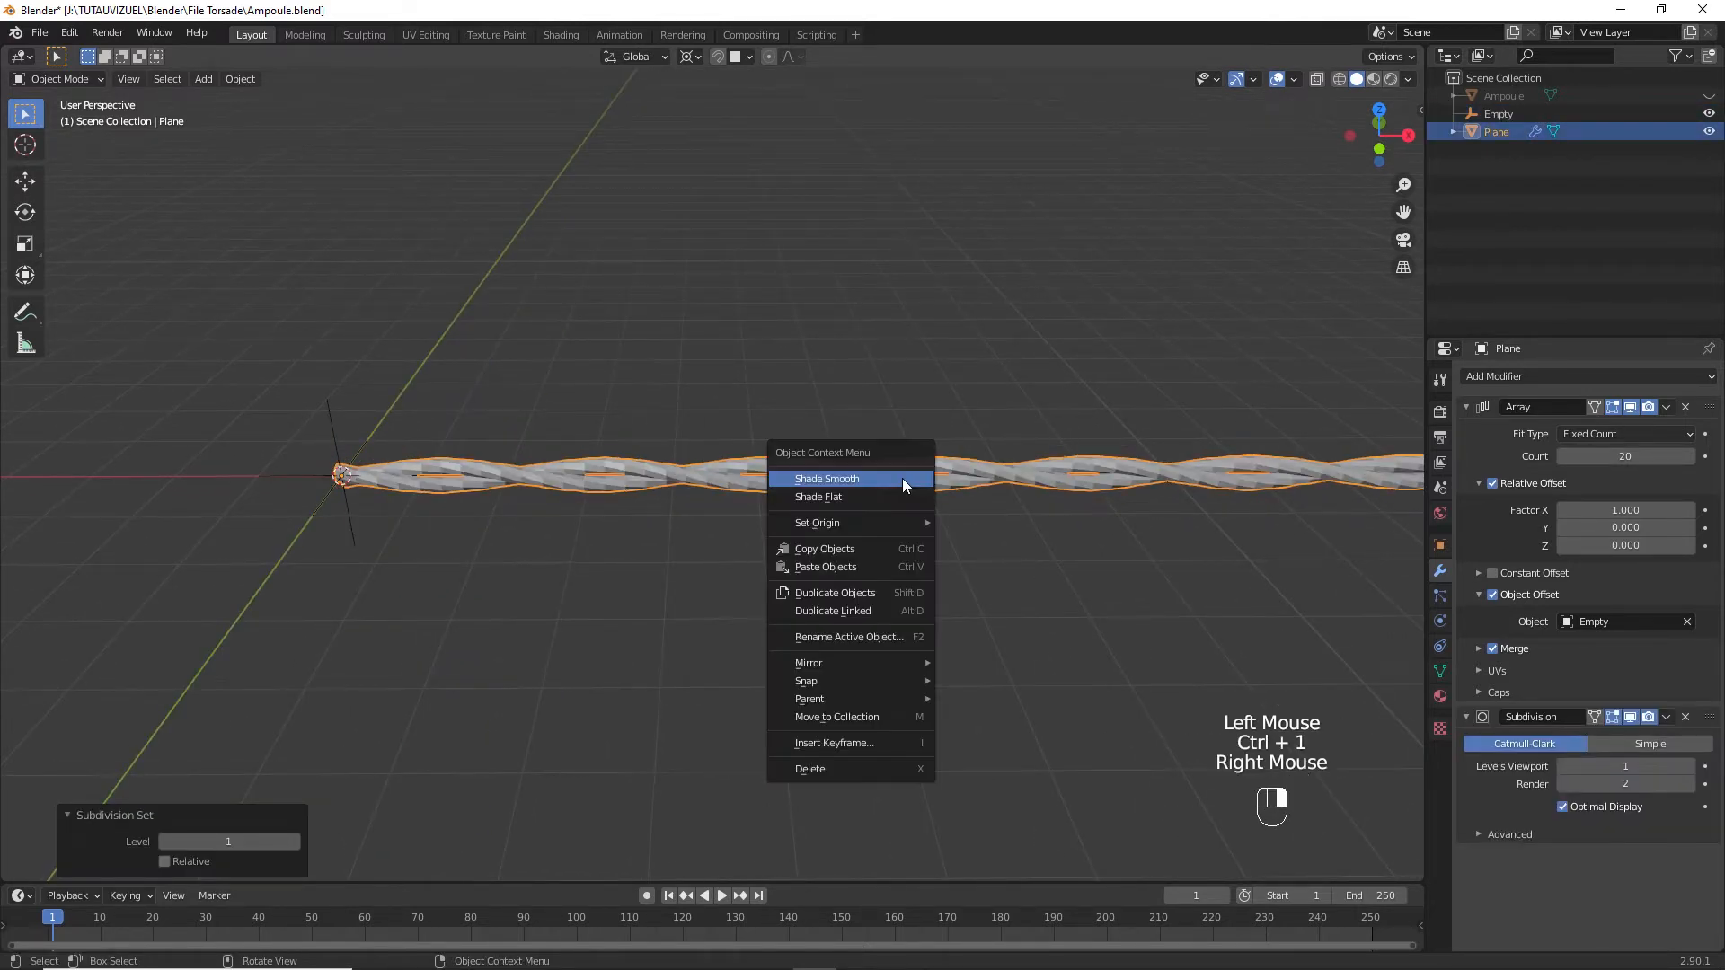
pyautogui.click(902, 478)
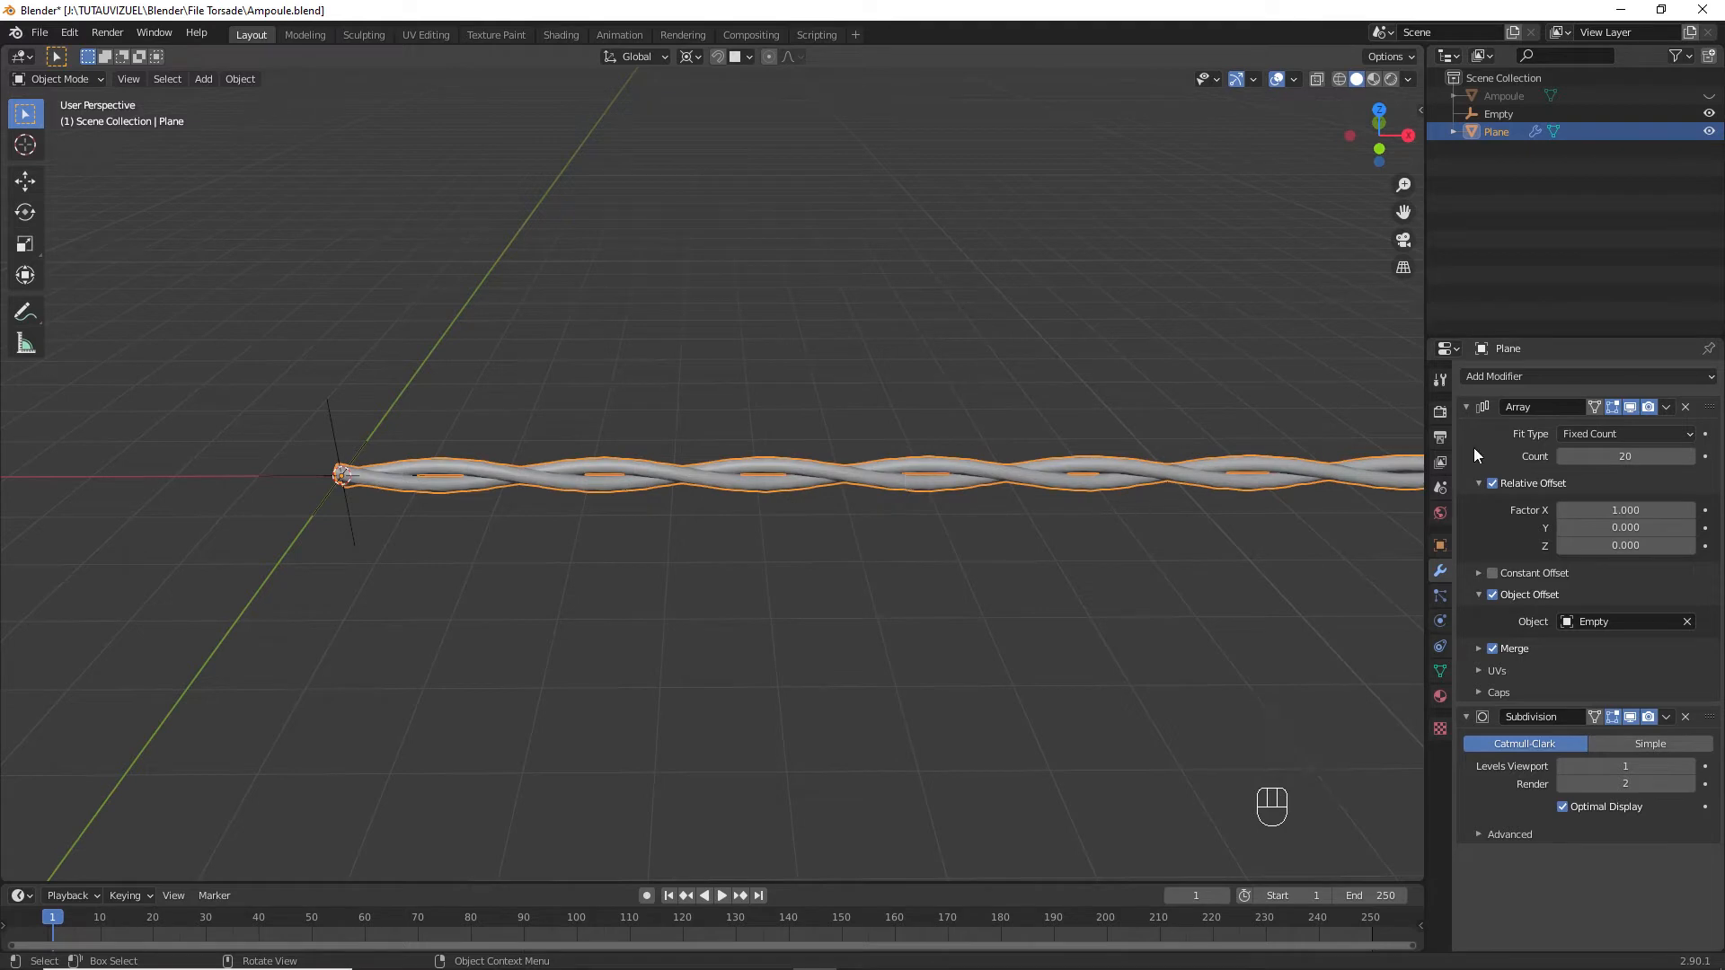
# Apply the cable's Array modifier and unhide the Ampoule object.
pyautogui.hotkey('ctrl', 'a')
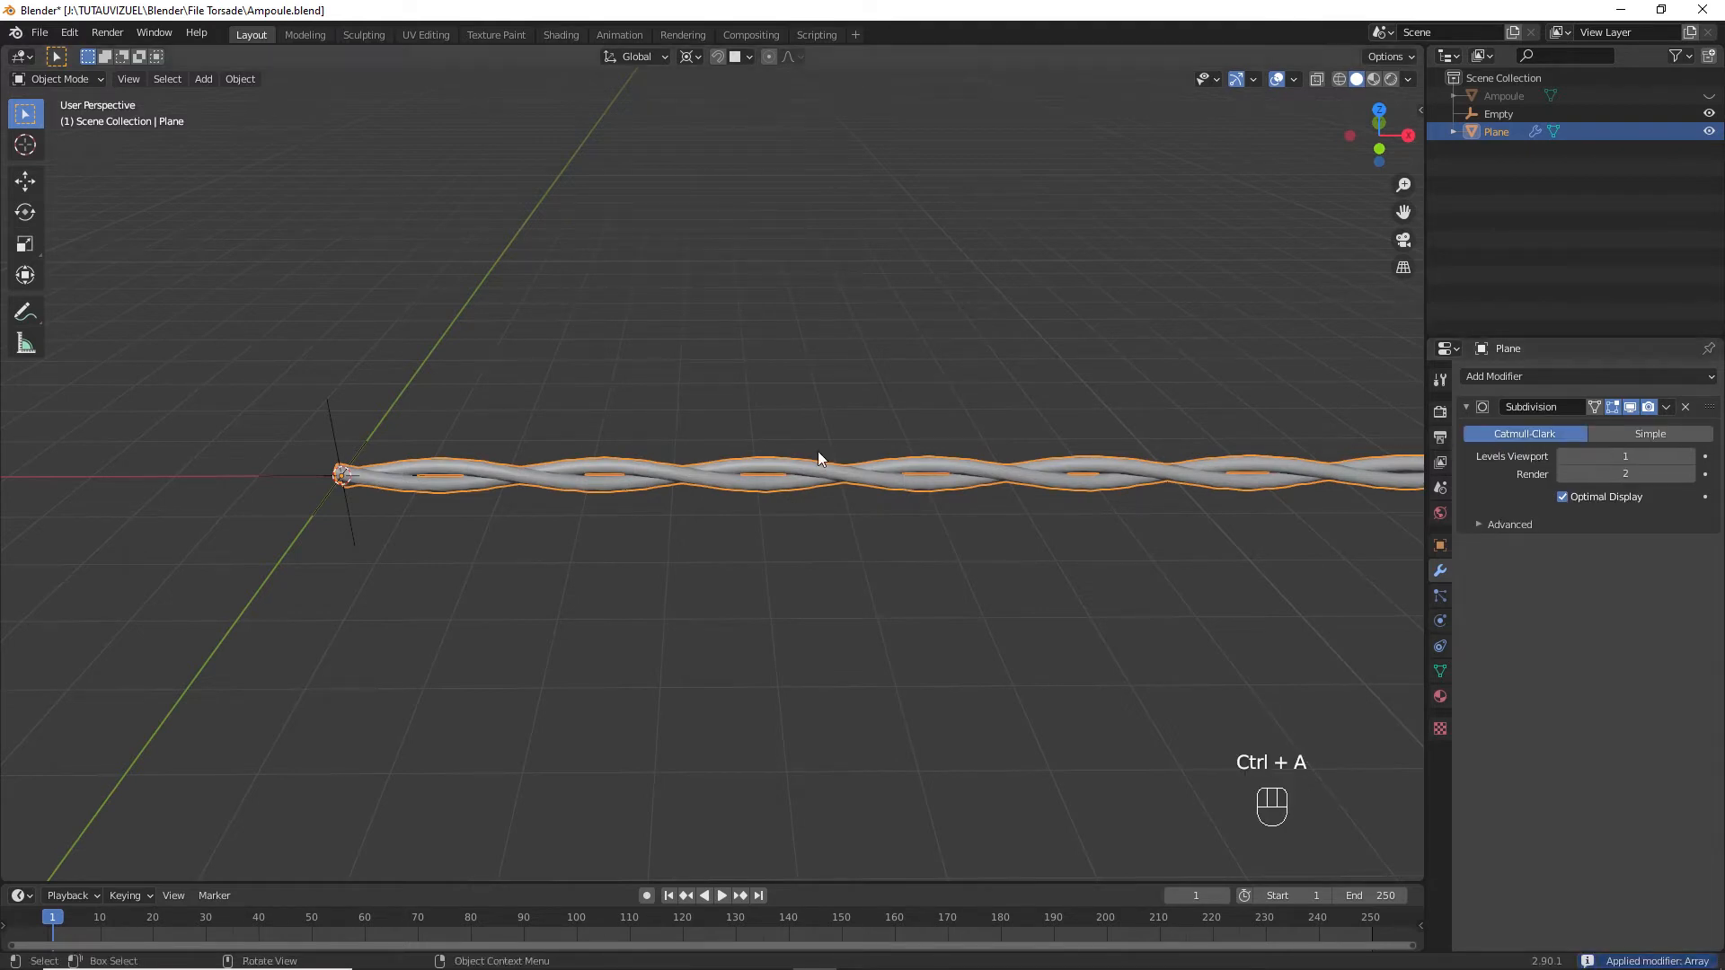
pyautogui.hotkey('alt', 'h')
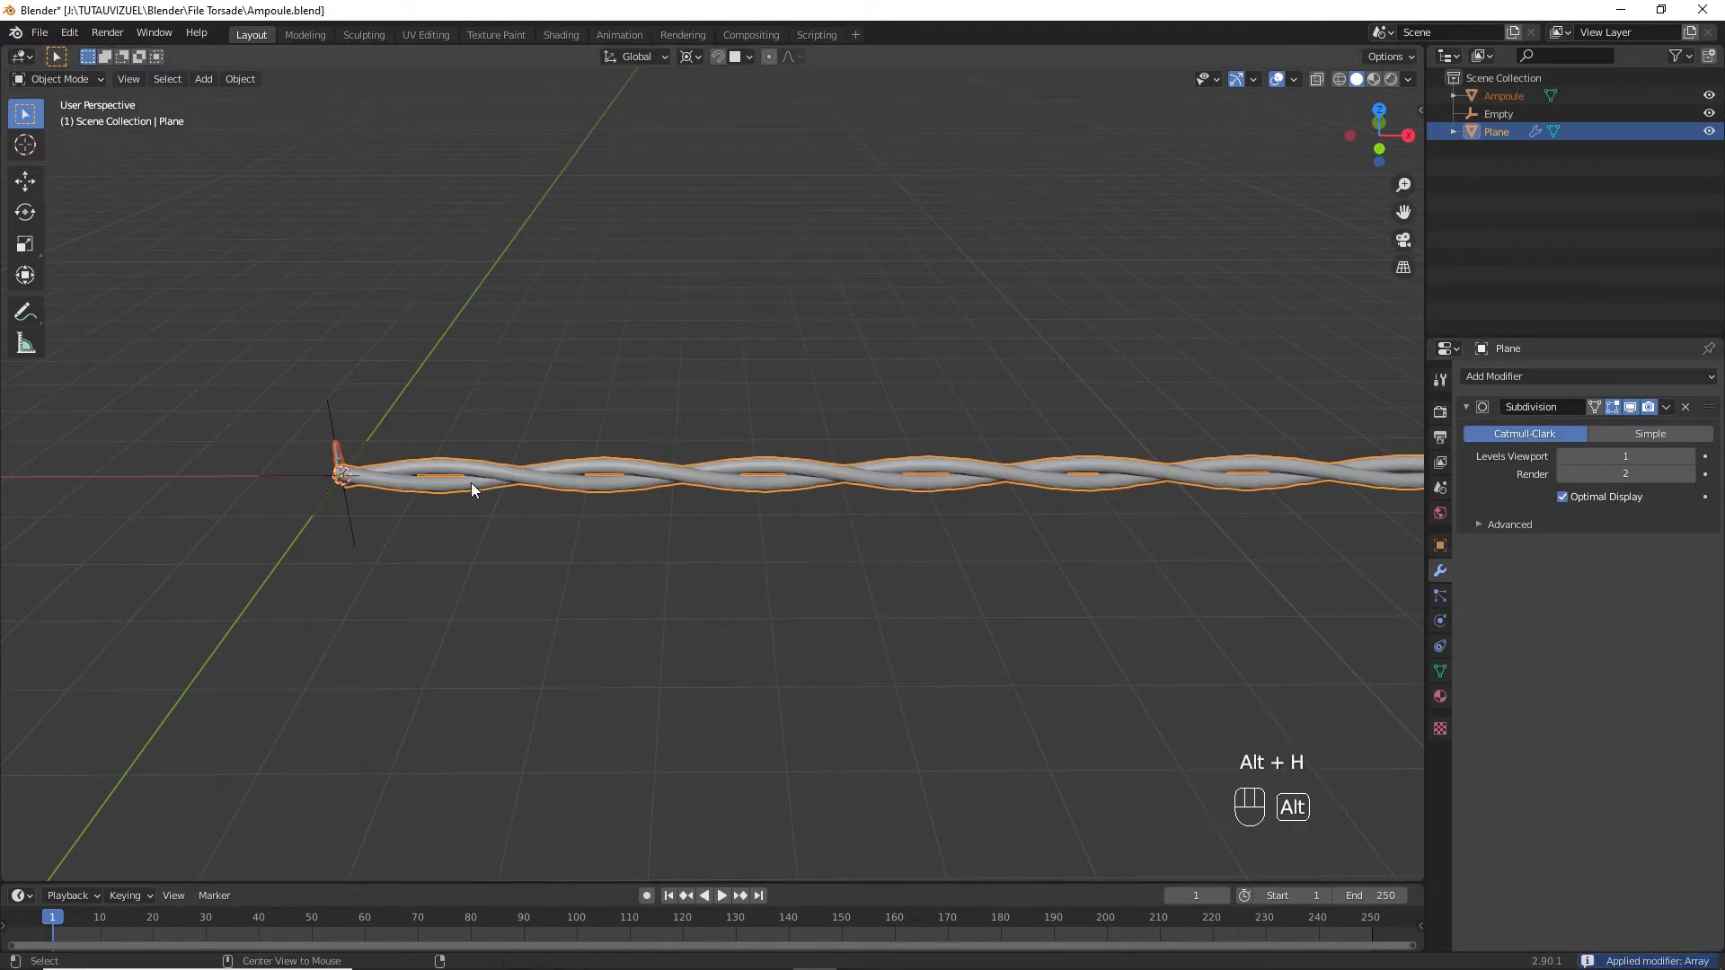
# Scale the cable down by about 0.281 and again by about 0.747, and apply all its transforms.
pyautogui.click(471, 482)
pyautogui.press('s')
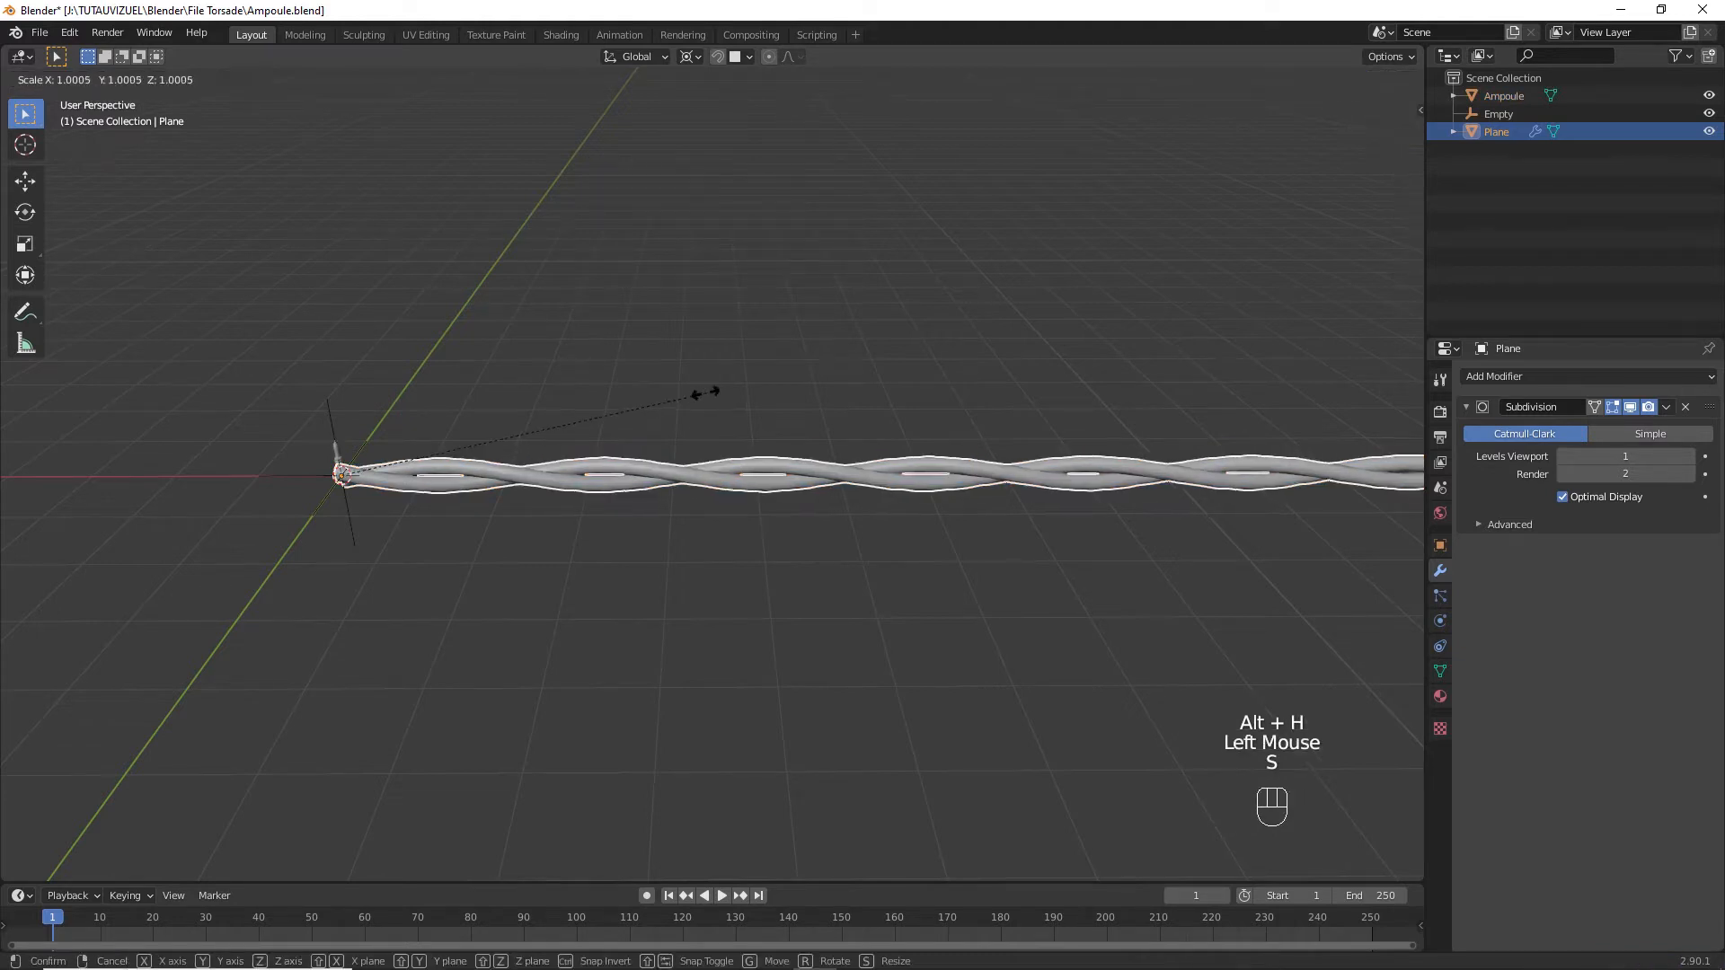
pyautogui.click(454, 452)
pyautogui.keyDown('shift'); pyautogui.moveTo(496, 437); pyautogui.dragTo(740, 356, button='middle'); pyautogui.keyUp('shift')
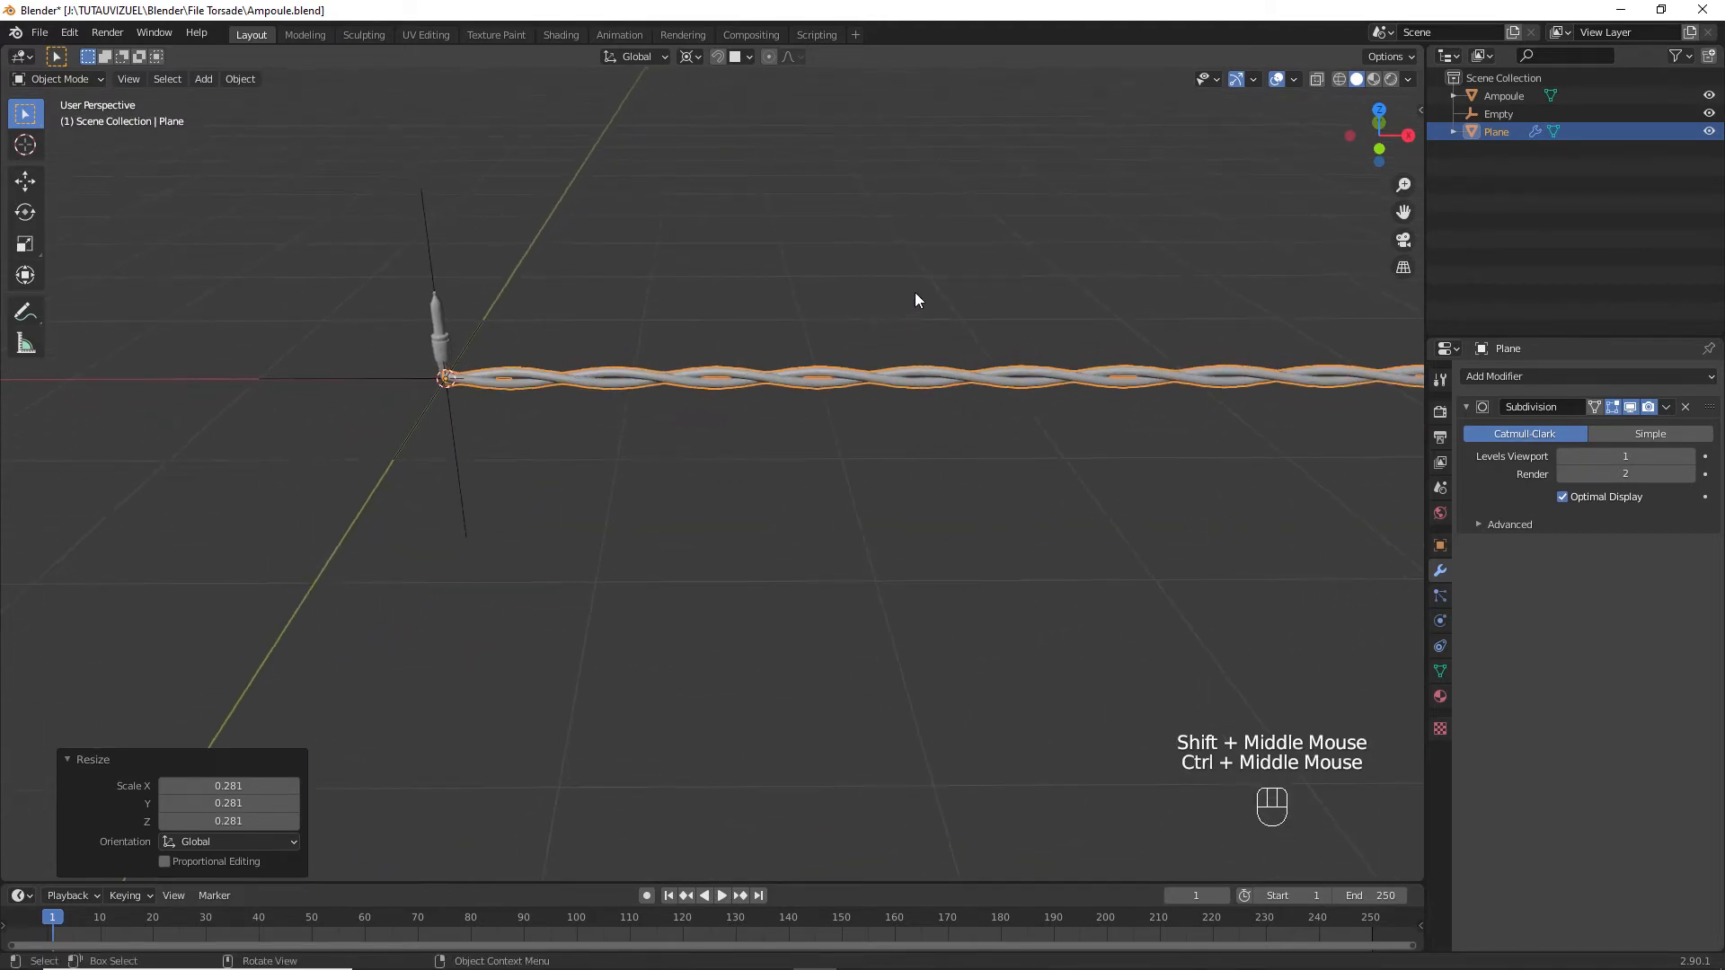
pyautogui.press('s')
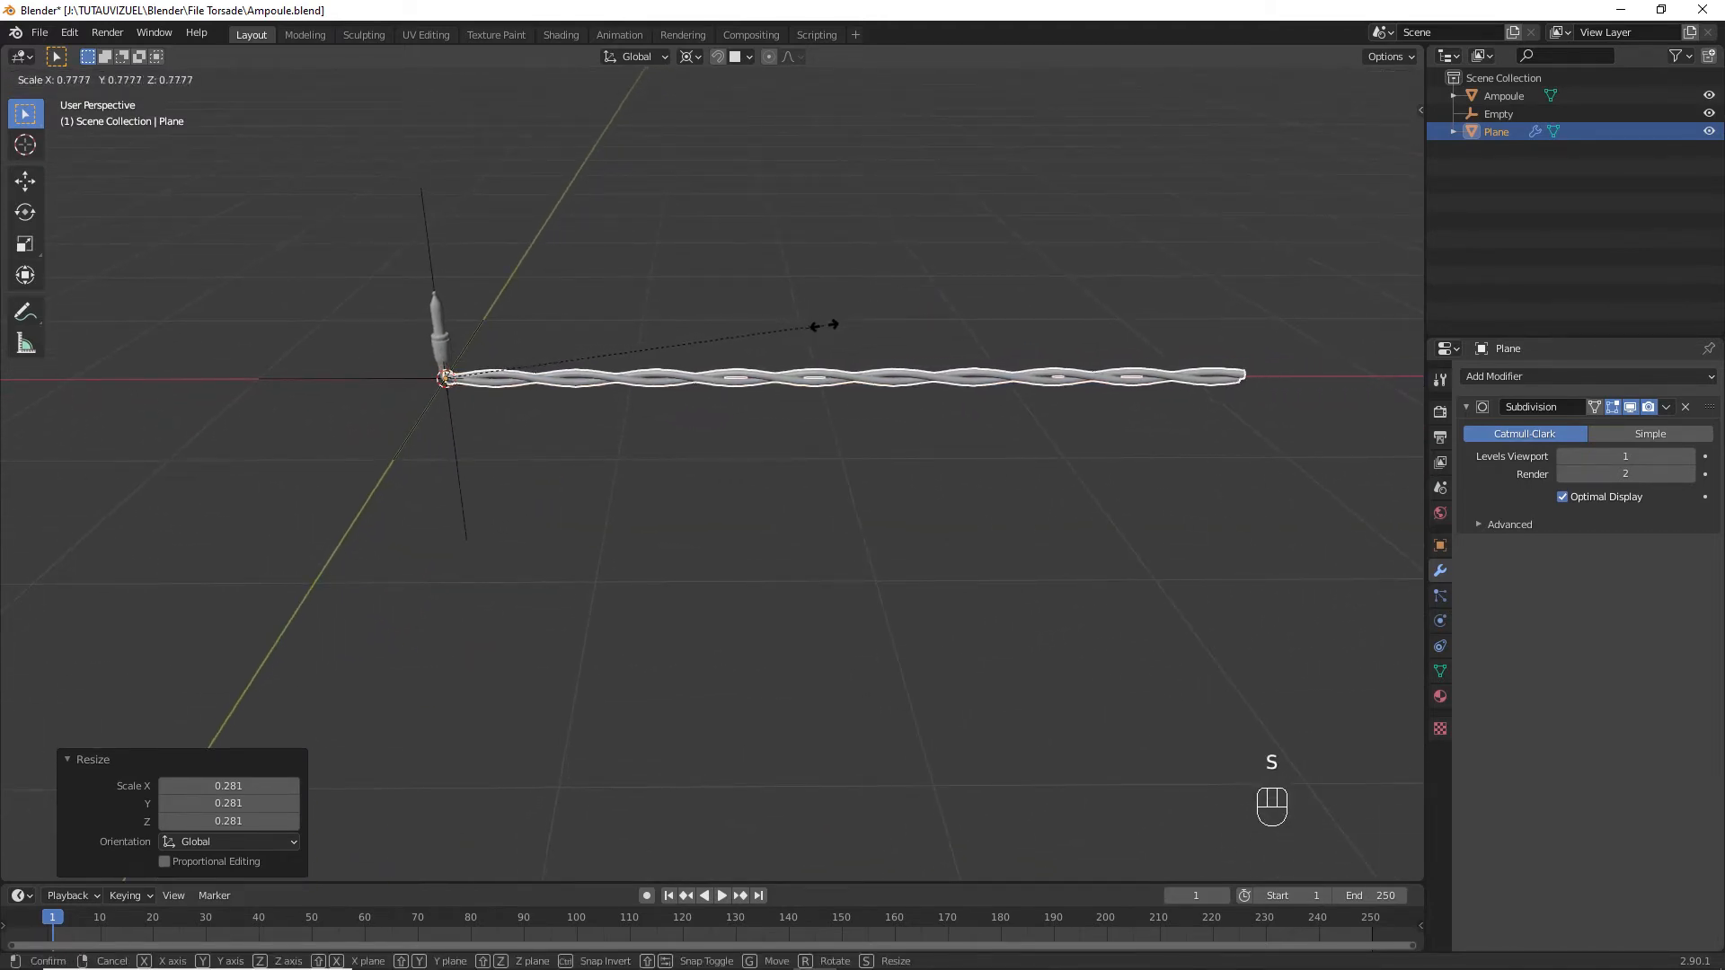
pyautogui.click(808, 332)
pyautogui.hotkey('ctrl', 'a')
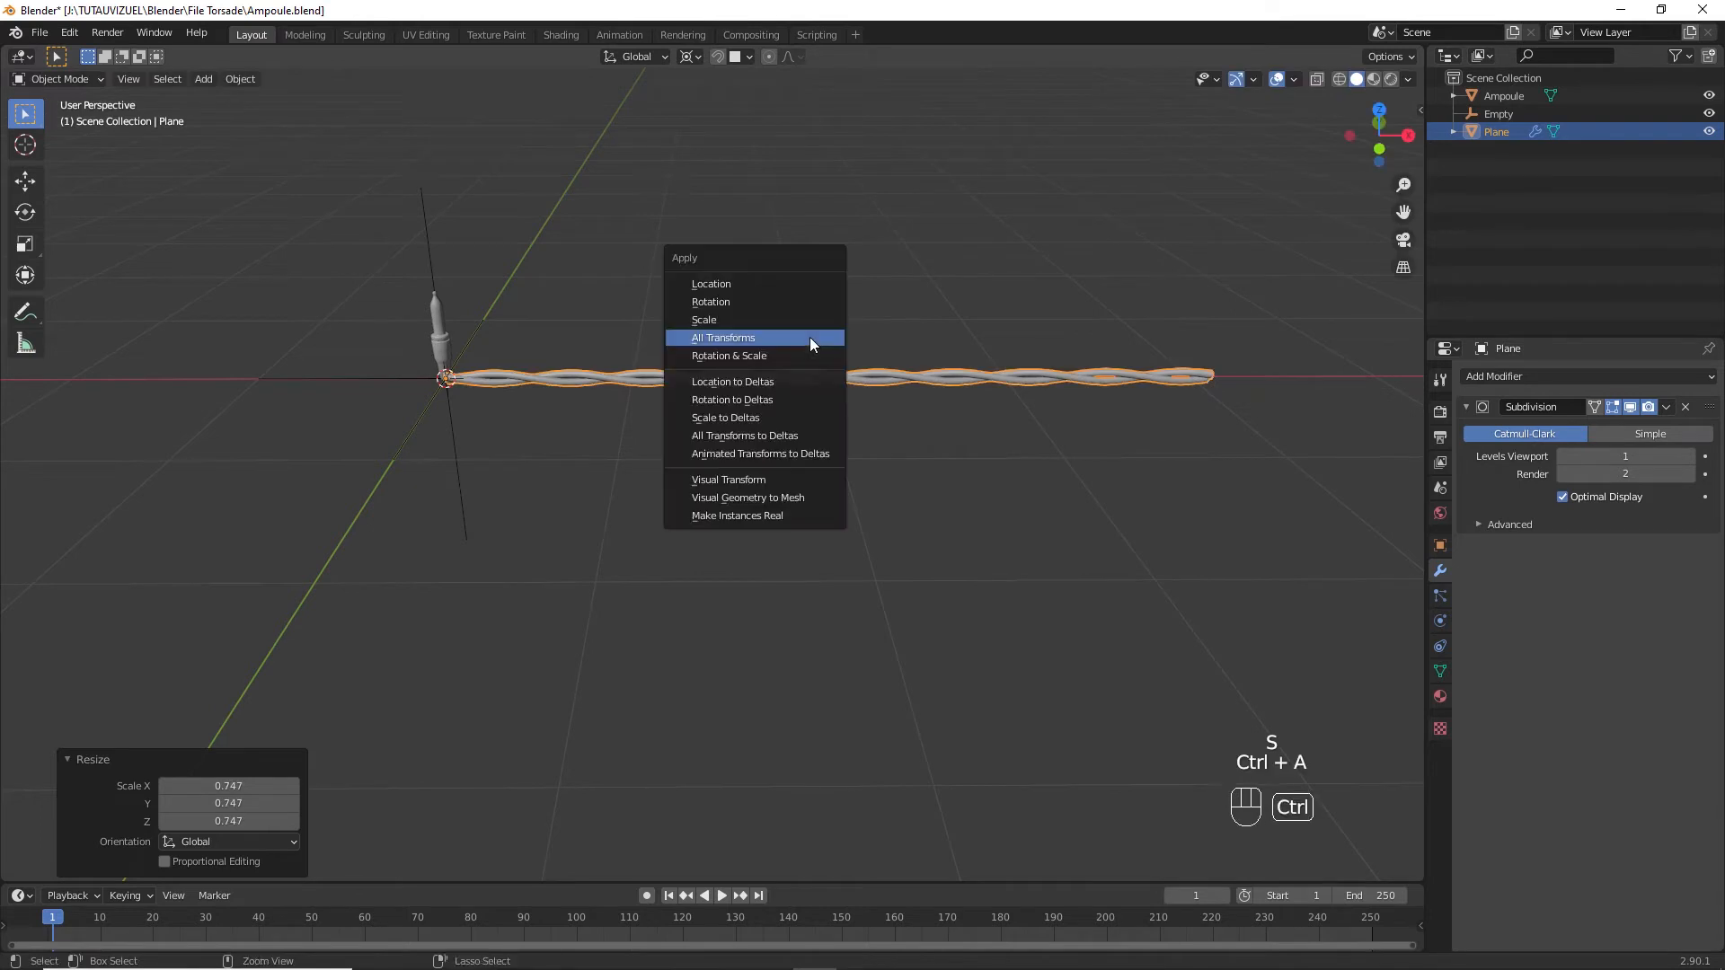
pyautogui.click(810, 336)
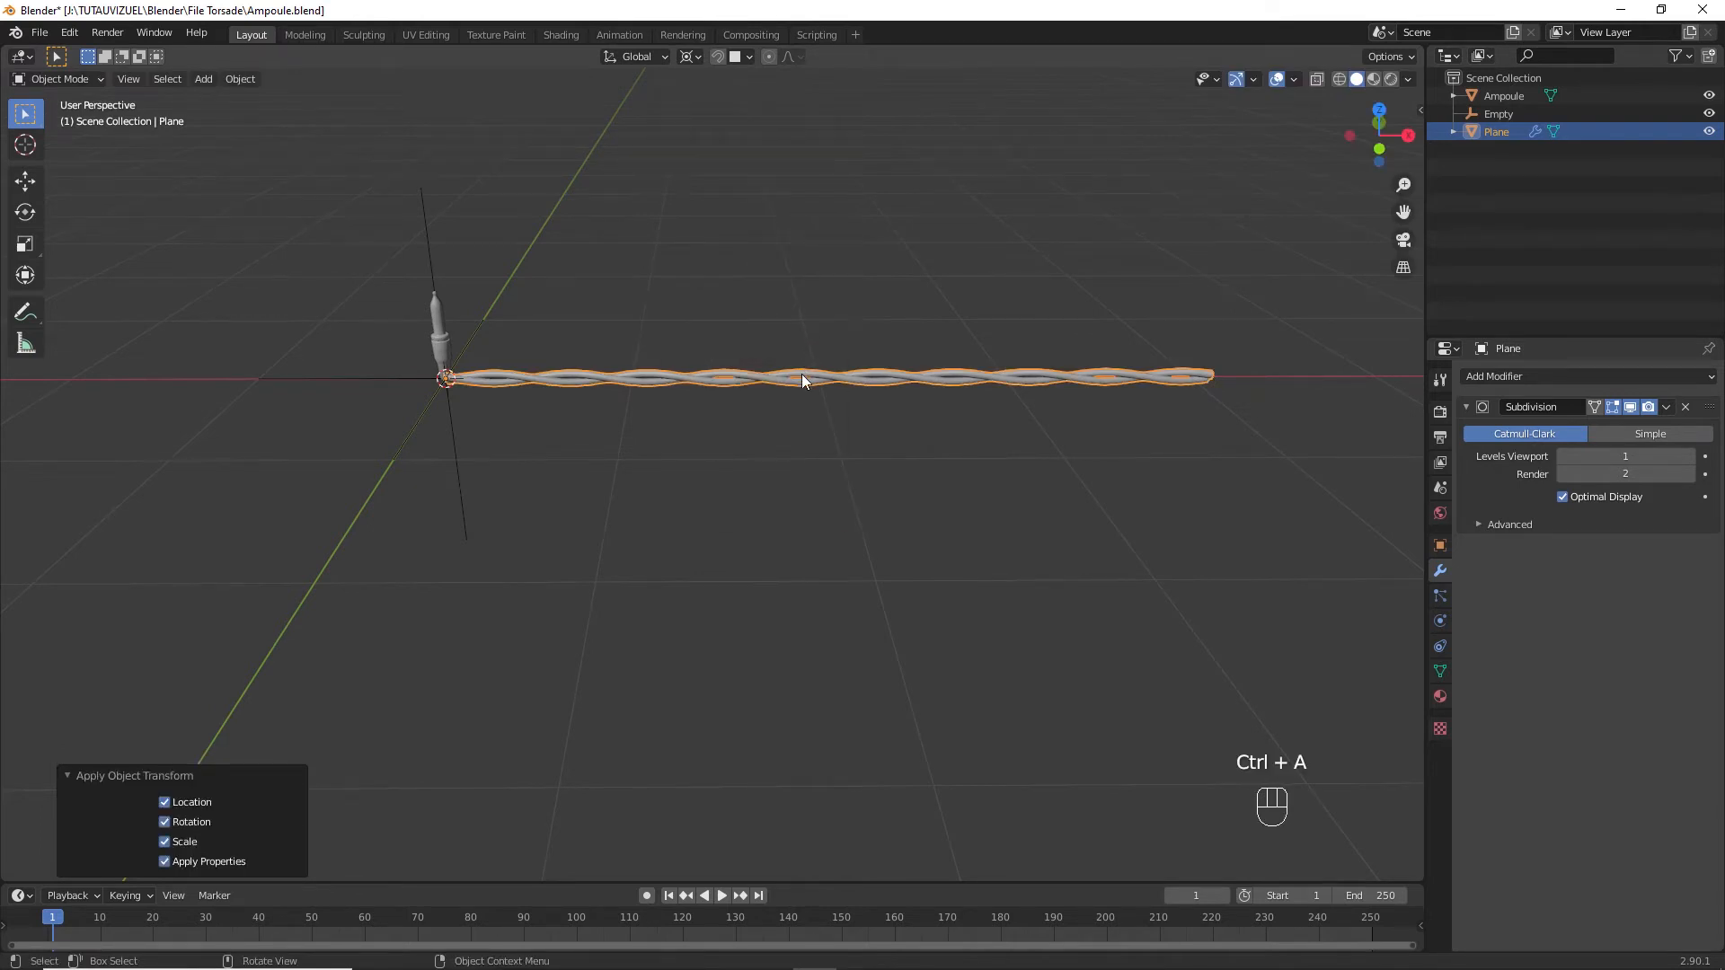
# In front view, rip the upper strand's edge loop near the cable's middle in Edit Mode, moving it about 0.038 m in X and 0.009 m in Z.
pyautogui.press('KP_1')
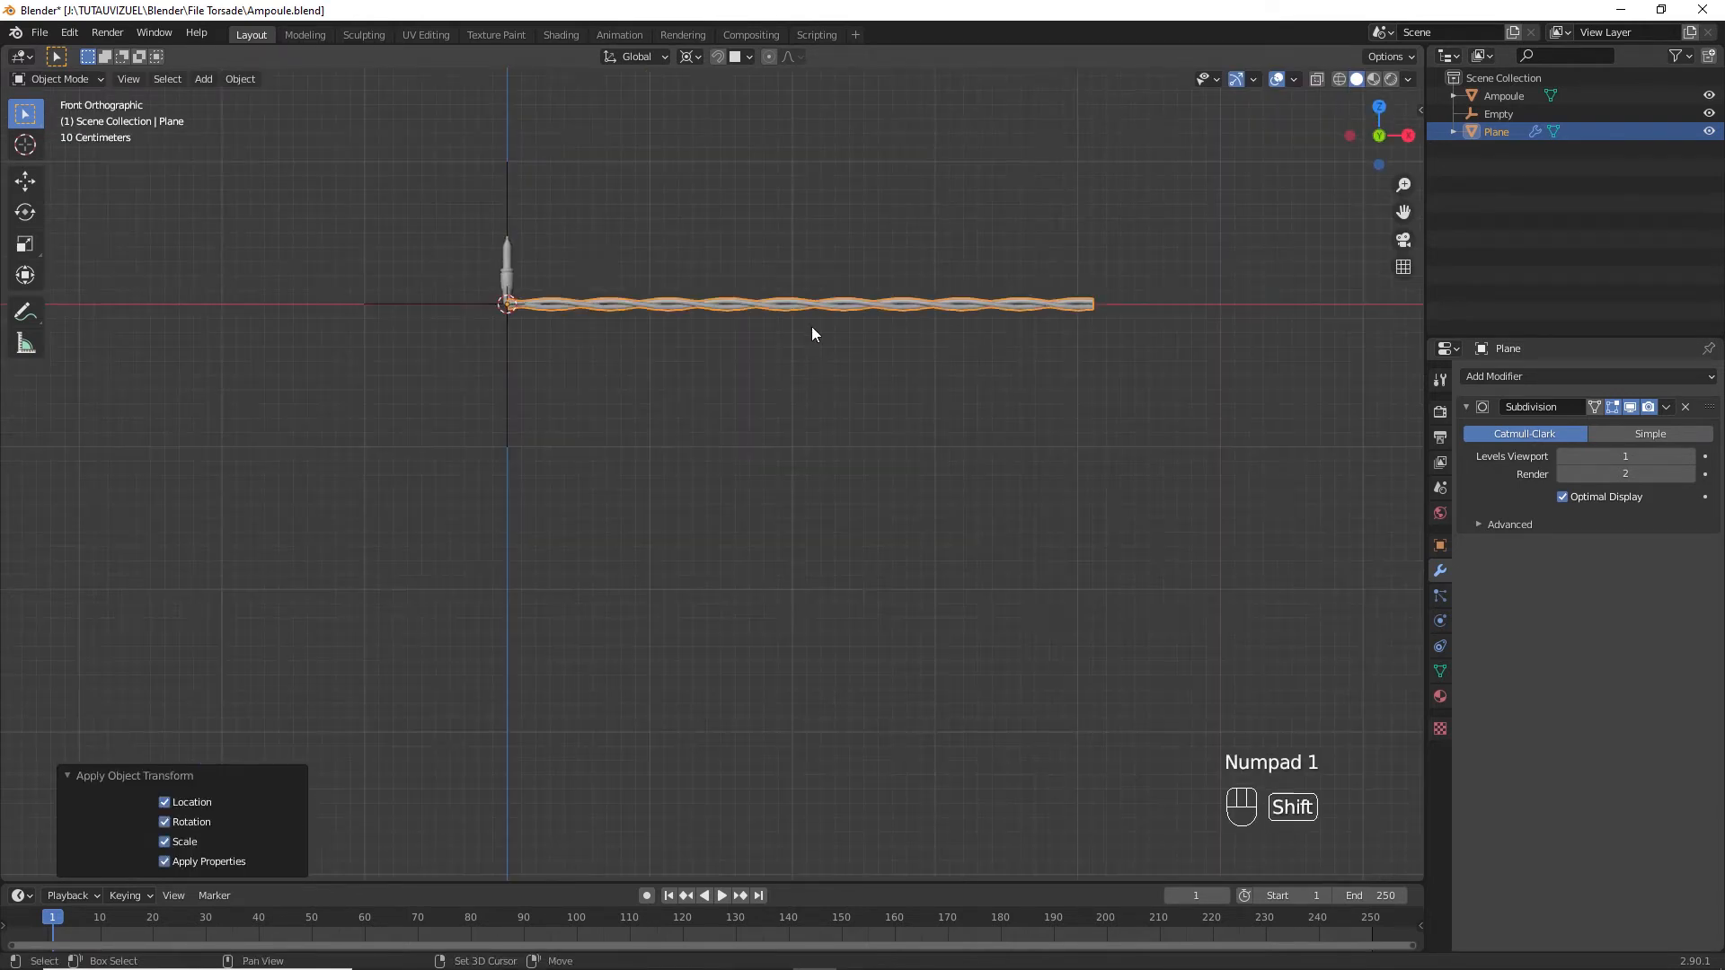
pyautogui.moveTo(811, 329)
pyautogui.keyDown('shift'); pyautogui.mouseDown(button='middle')
pyautogui.moveTo(802, 525)
pyautogui.moveTo(804, 338)
pyautogui.mouseUp(button='middle'); pyautogui.keyUp('shift')
pyautogui.keyDown('shift'); pyautogui.moveTo(907, 485); pyautogui.dragTo(805, 413, button='middle'); pyautogui.keyUp('shift')
pyautogui.click(774, 454)
pyautogui.press('Tab')
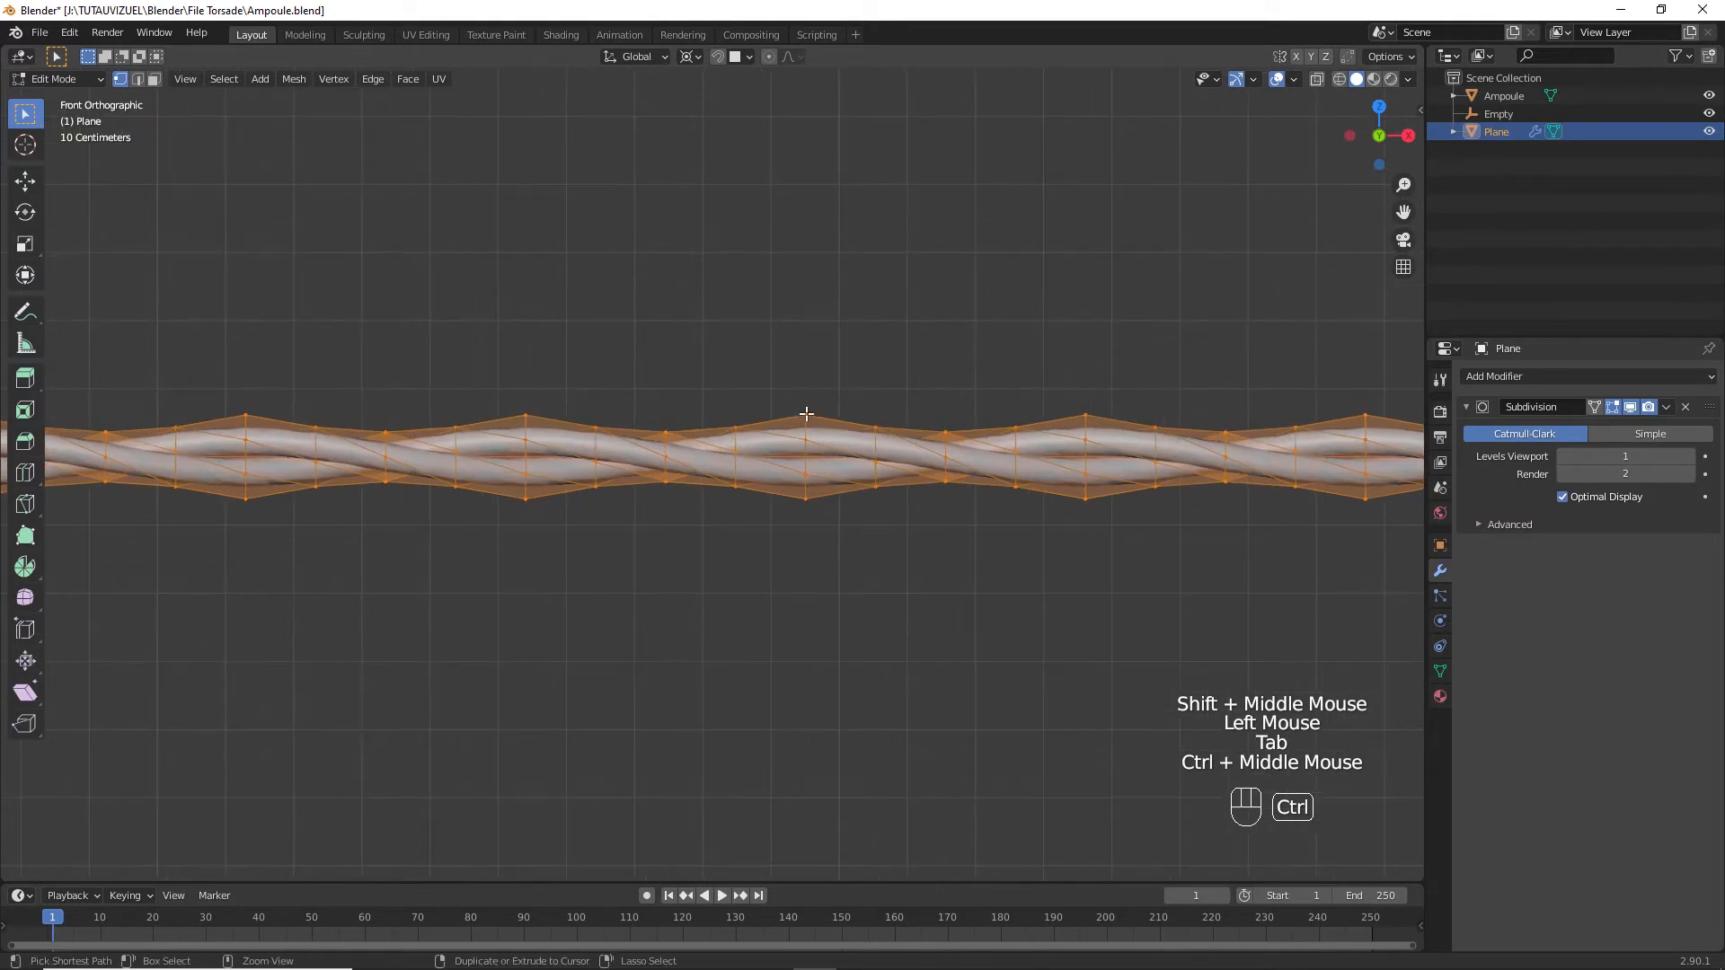
pyautogui.keyDown('alt'); pyautogui.click(807, 422); pyautogui.keyUp('alt')
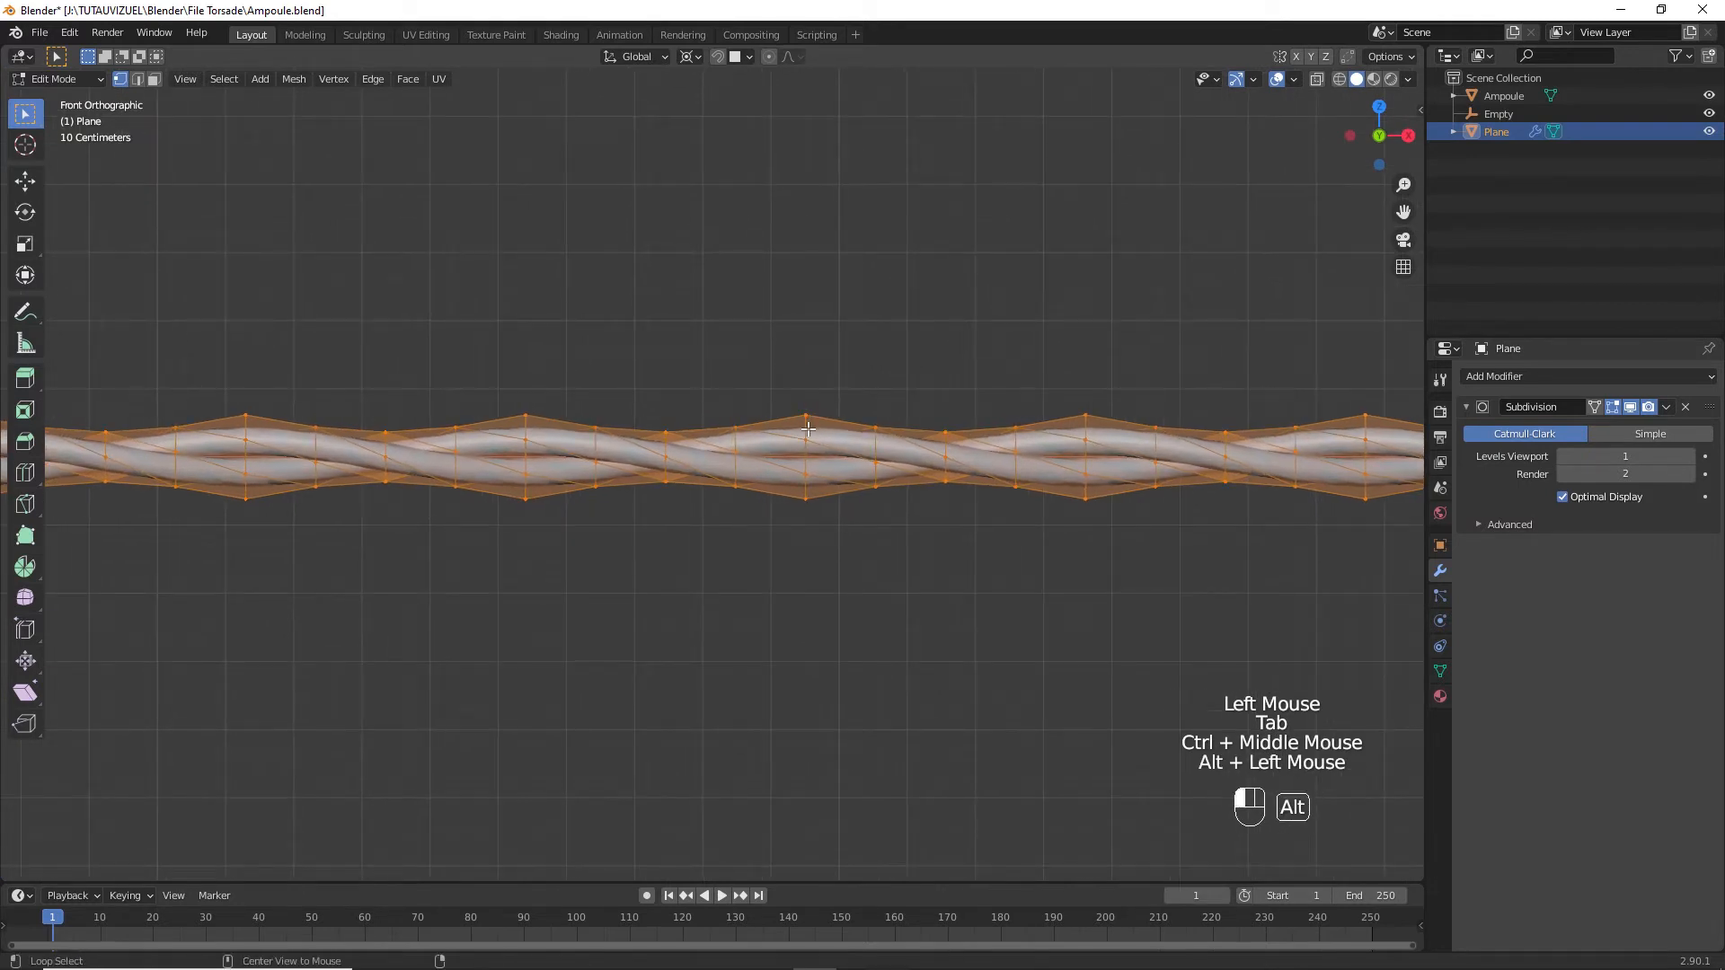
pyautogui.press('v')
pyautogui.click(858, 385)
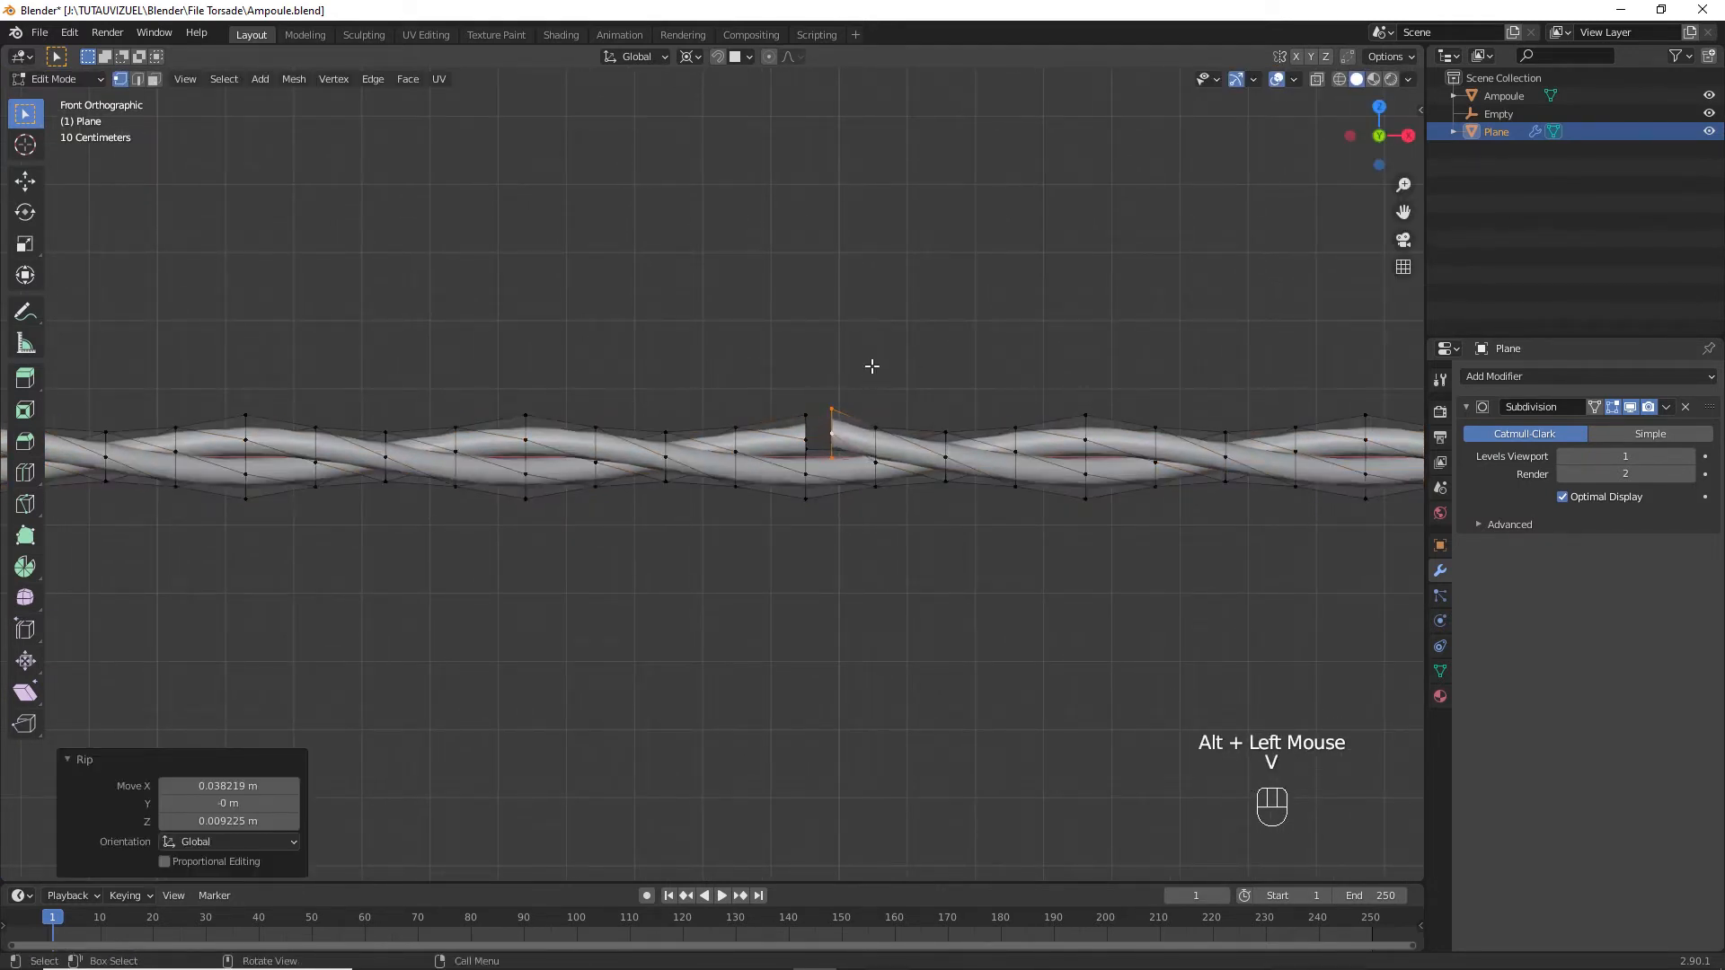
# Switch the transform pivot point from the 3D cursor to the centre of the selection.
pyautogui.press('r')
pyautogui.rightClick(930, 379)
pyautogui.click(686, 58)
pyautogui.click(746, 125)
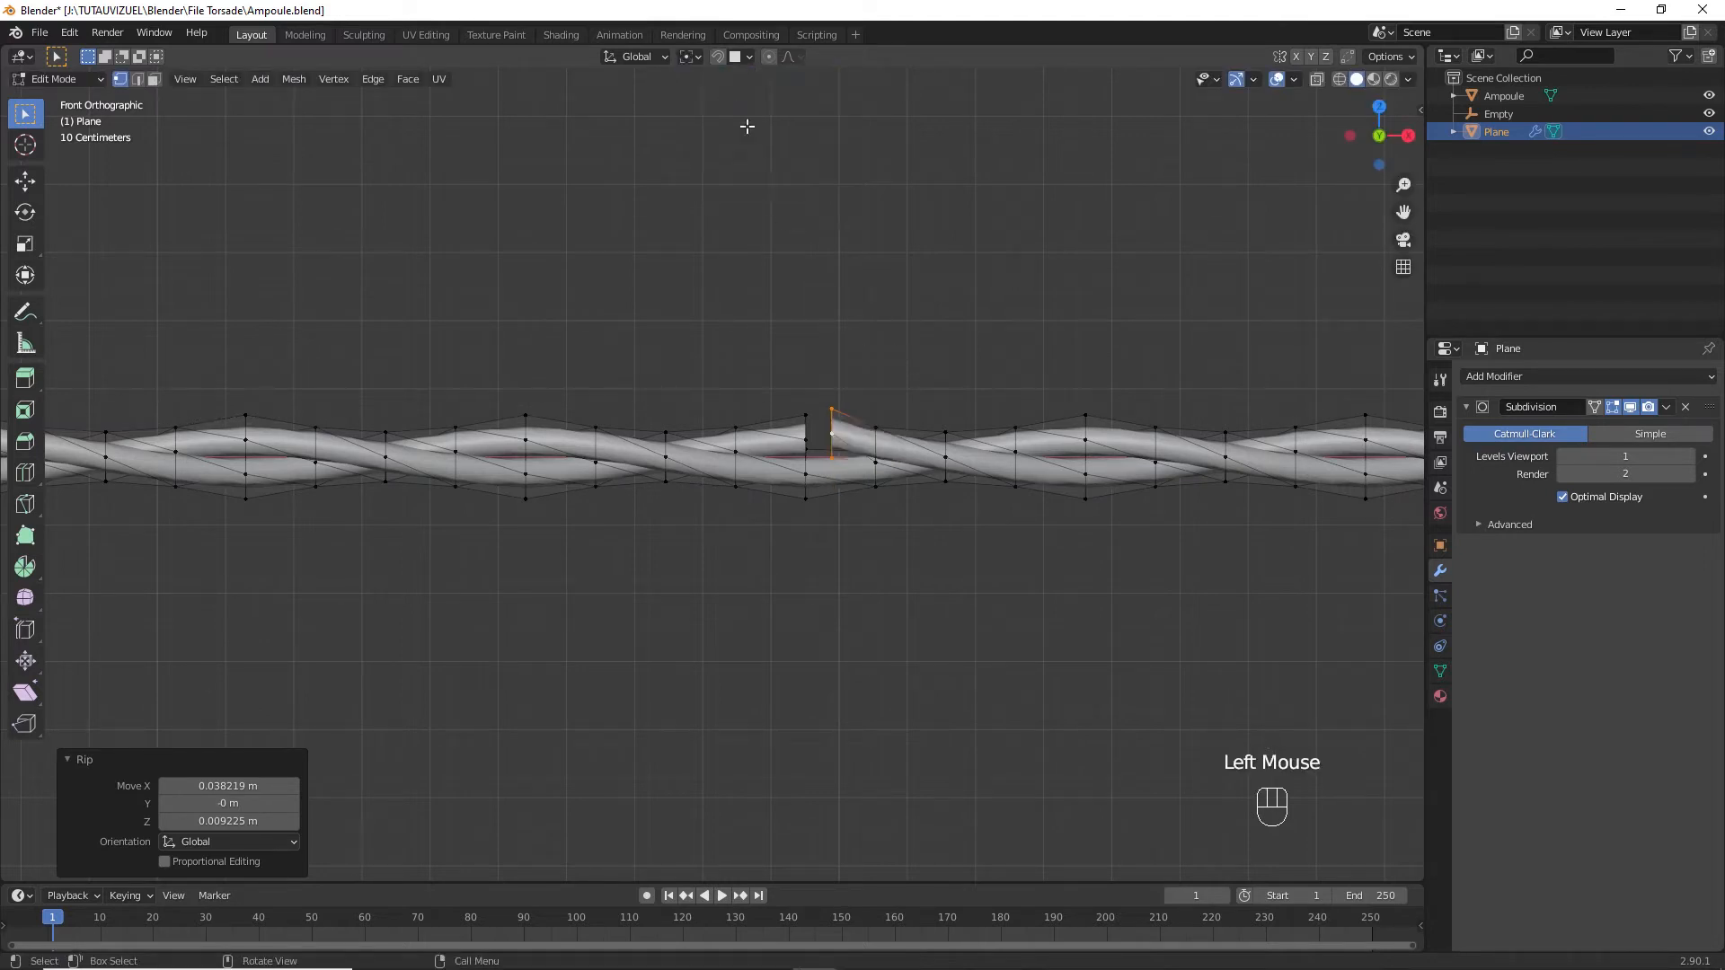
# Rotate the ripped loop about 54° and move it about 0.013 m in X and 0.007 m in Z.
pyautogui.press('r')
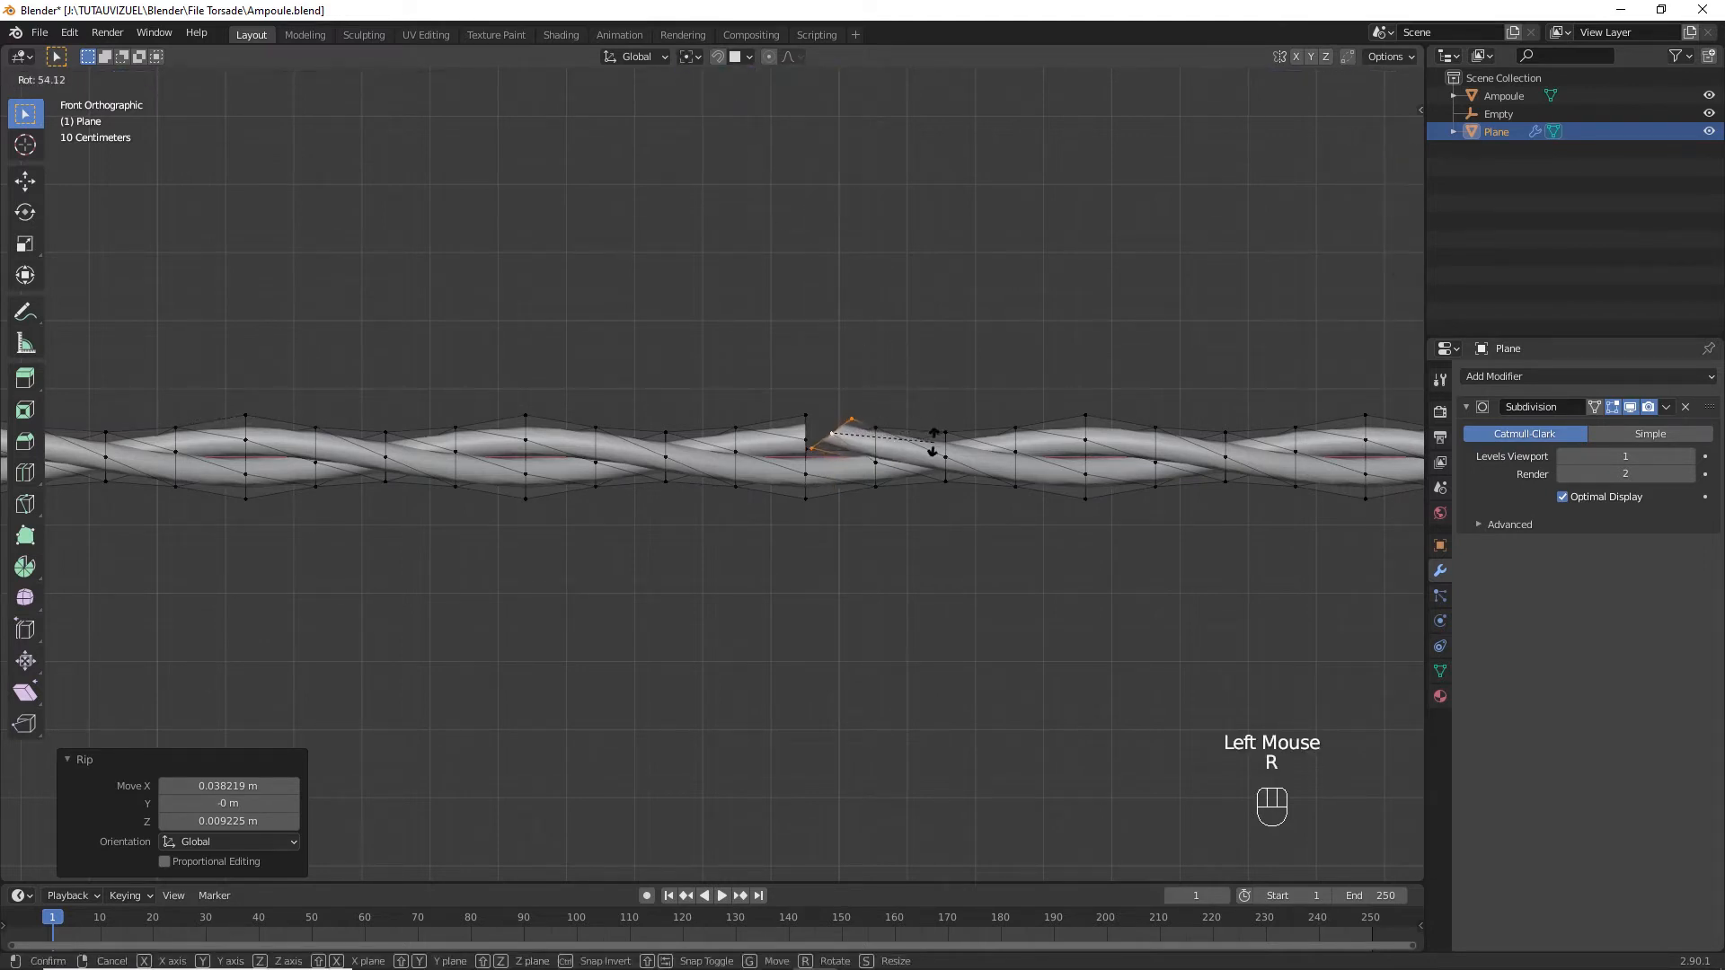
pyautogui.click(934, 447)
pyautogui.press('g')
pyautogui.click(916, 427)
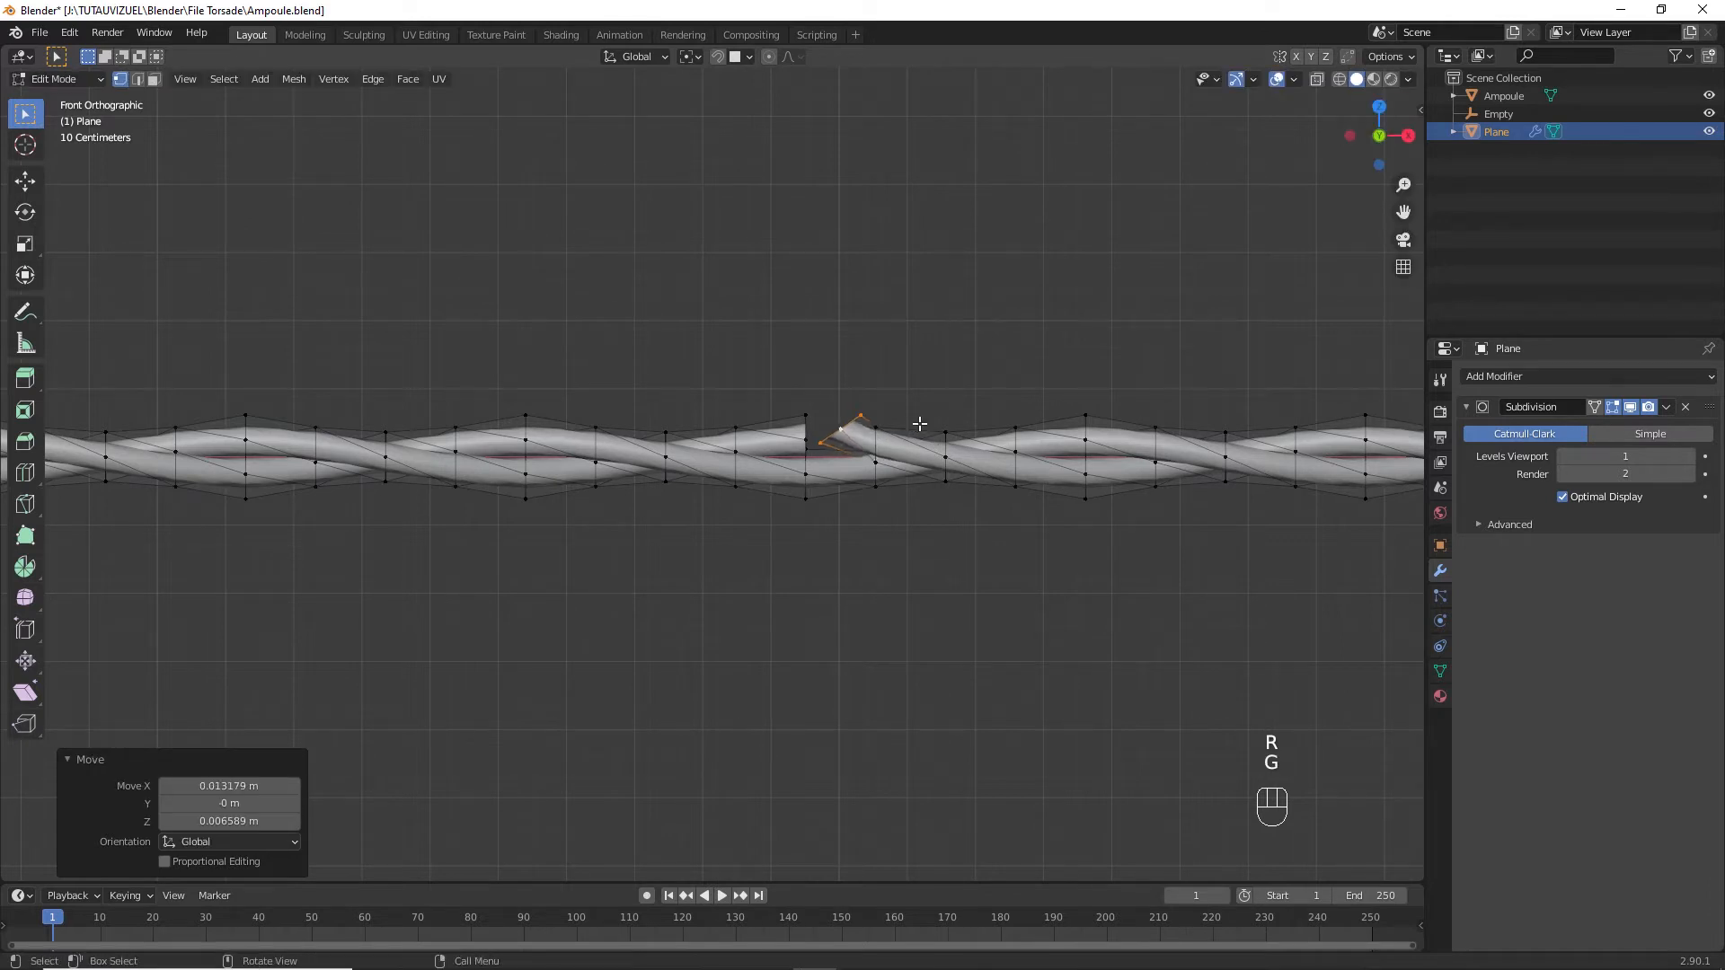
# Extrude the ripped loop upward about 0.058 m and rotate its end about 34.1° to level it.
pyautogui.keyDown('ctrl'); pyautogui.middleClick(874, 455); pyautogui.keyUp('ctrl')
pyautogui.keyDown('ctrl'); pyautogui.moveTo(874, 455); pyautogui.dragTo(746, 404, button='middle'); pyautogui.keyUp('ctrl')
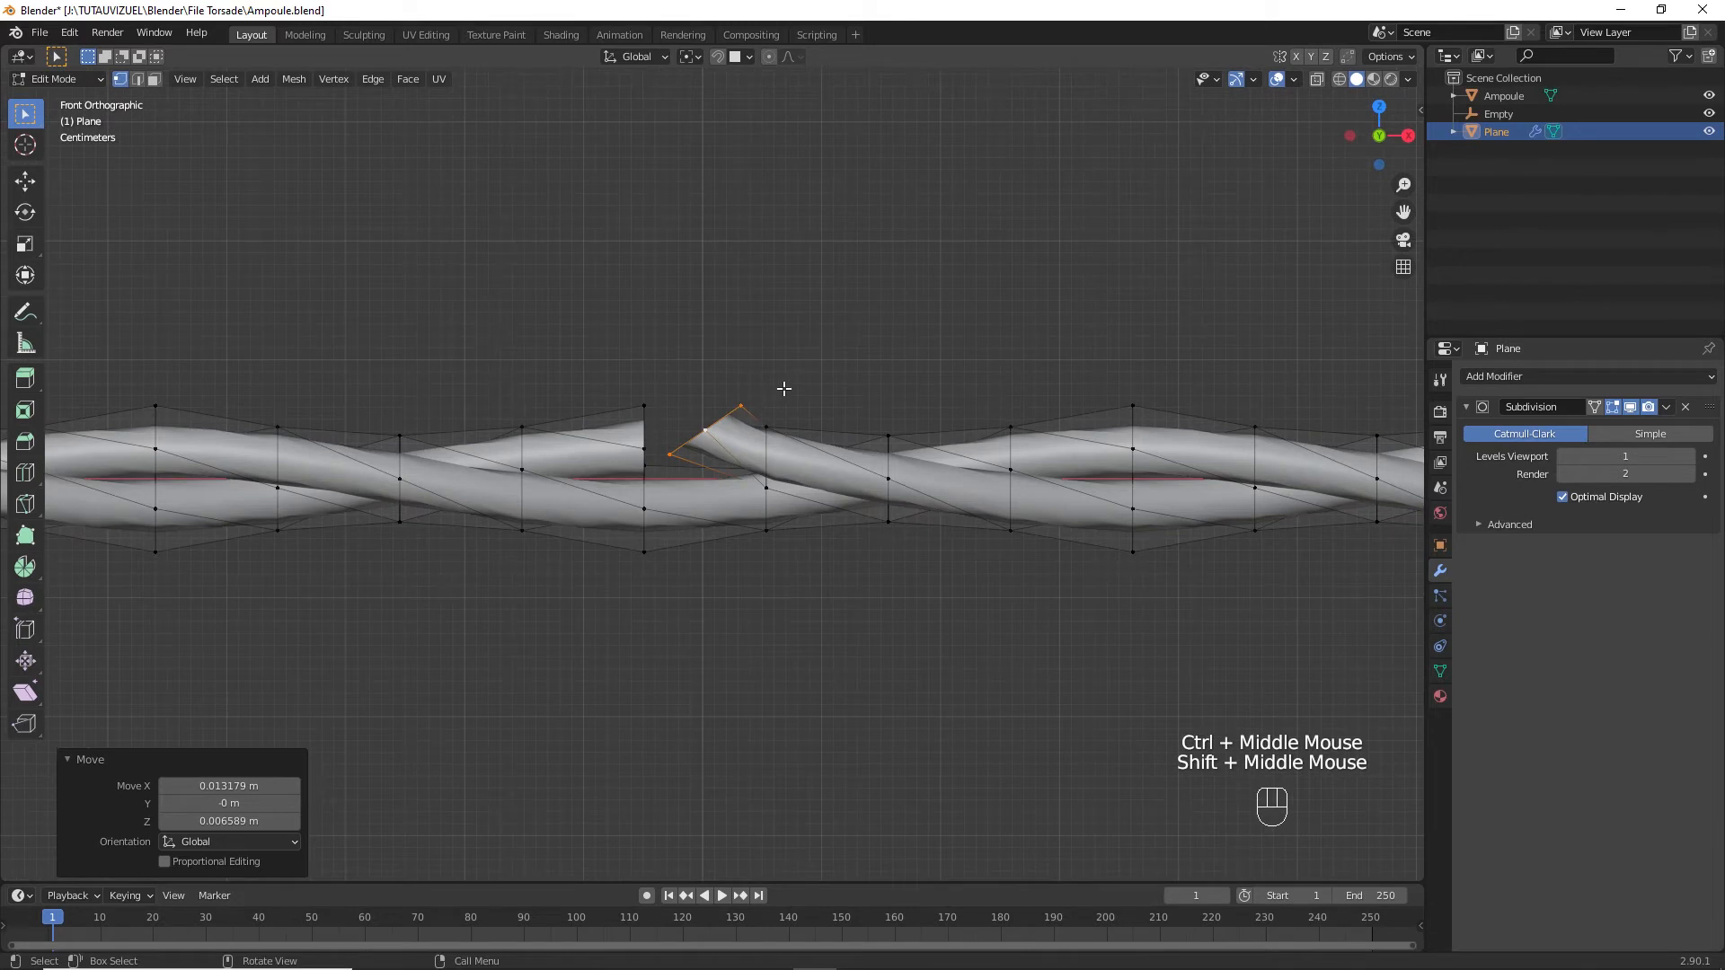
pyautogui.press('e')
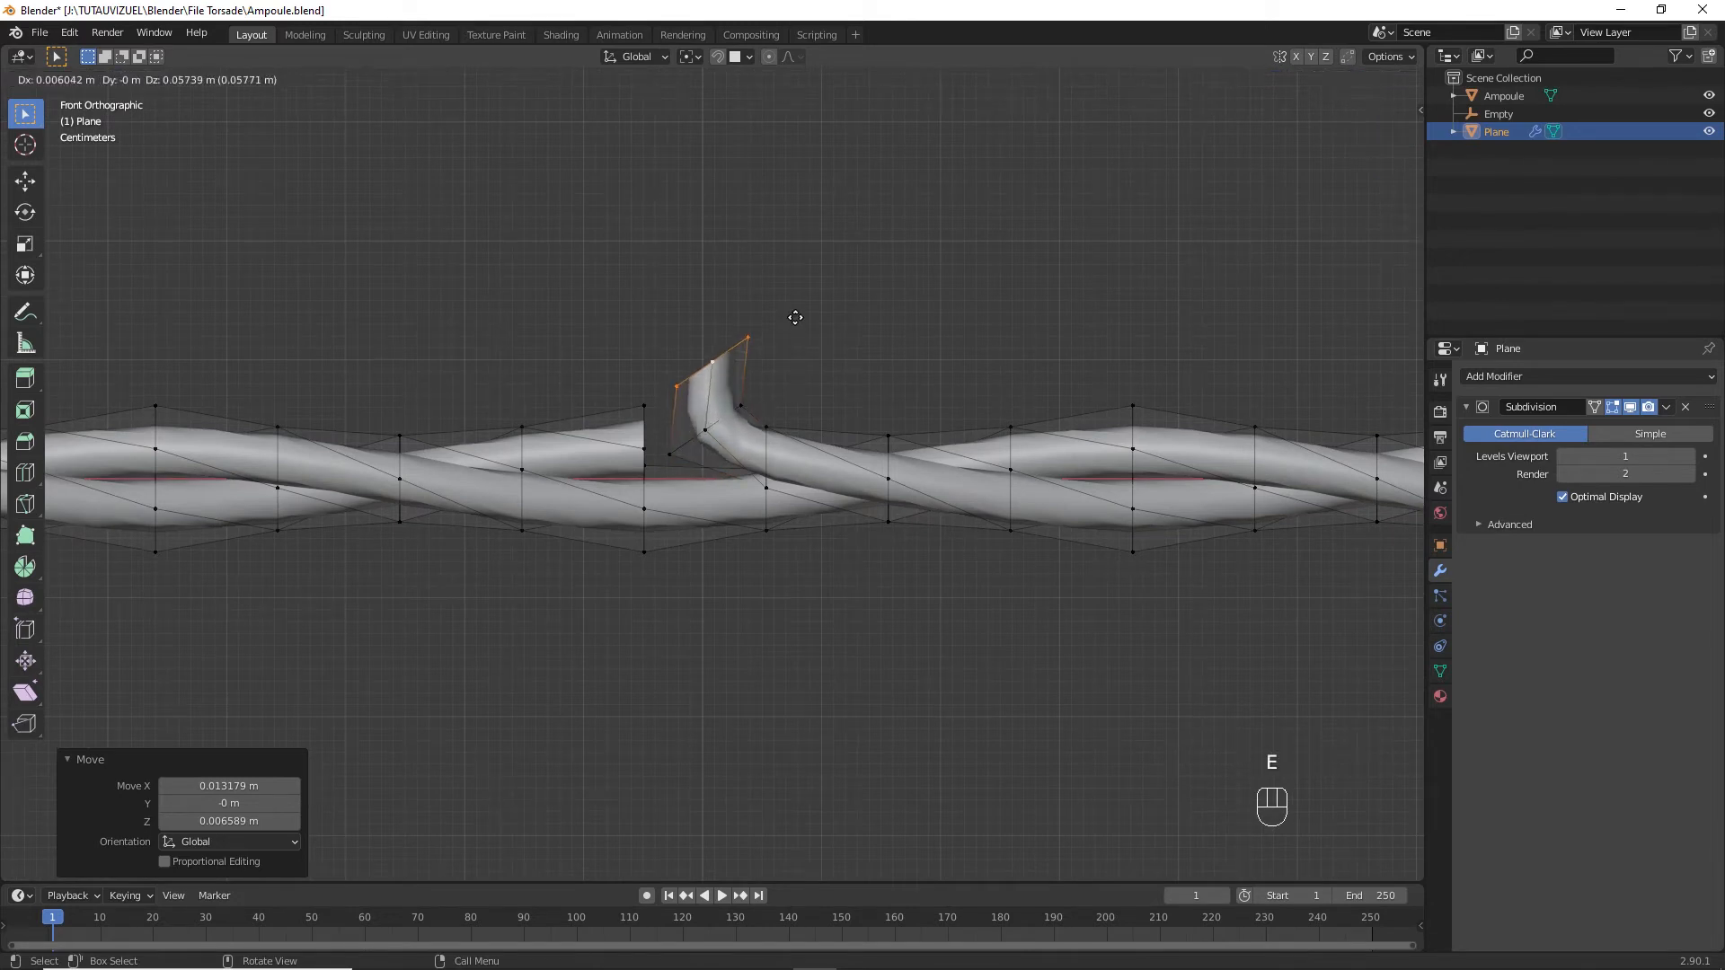
pyautogui.click(802, 320)
pyautogui.press('r')
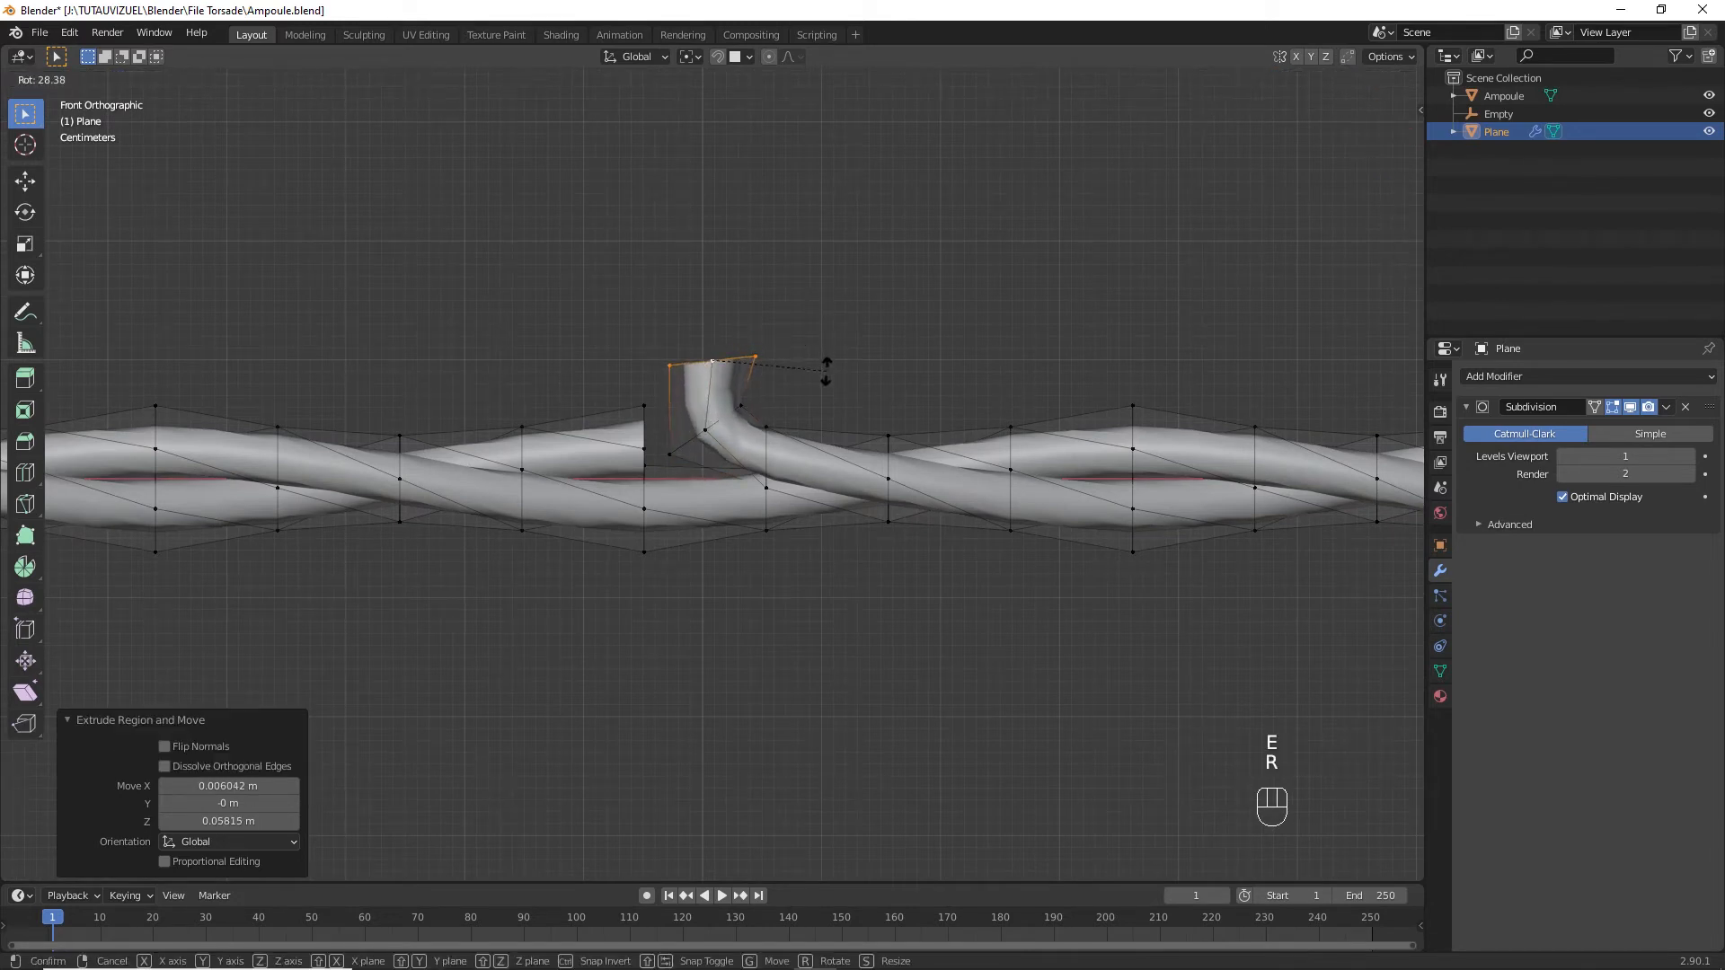
pyautogui.click(822, 387)
# Rotate the open loop on the other side of the gap about -55.1° and move it about -0.011 m in X and 0.002 m in Z.
pyautogui.keyDown('alt'); pyautogui.click(643, 427); pyautogui.keyUp('alt')
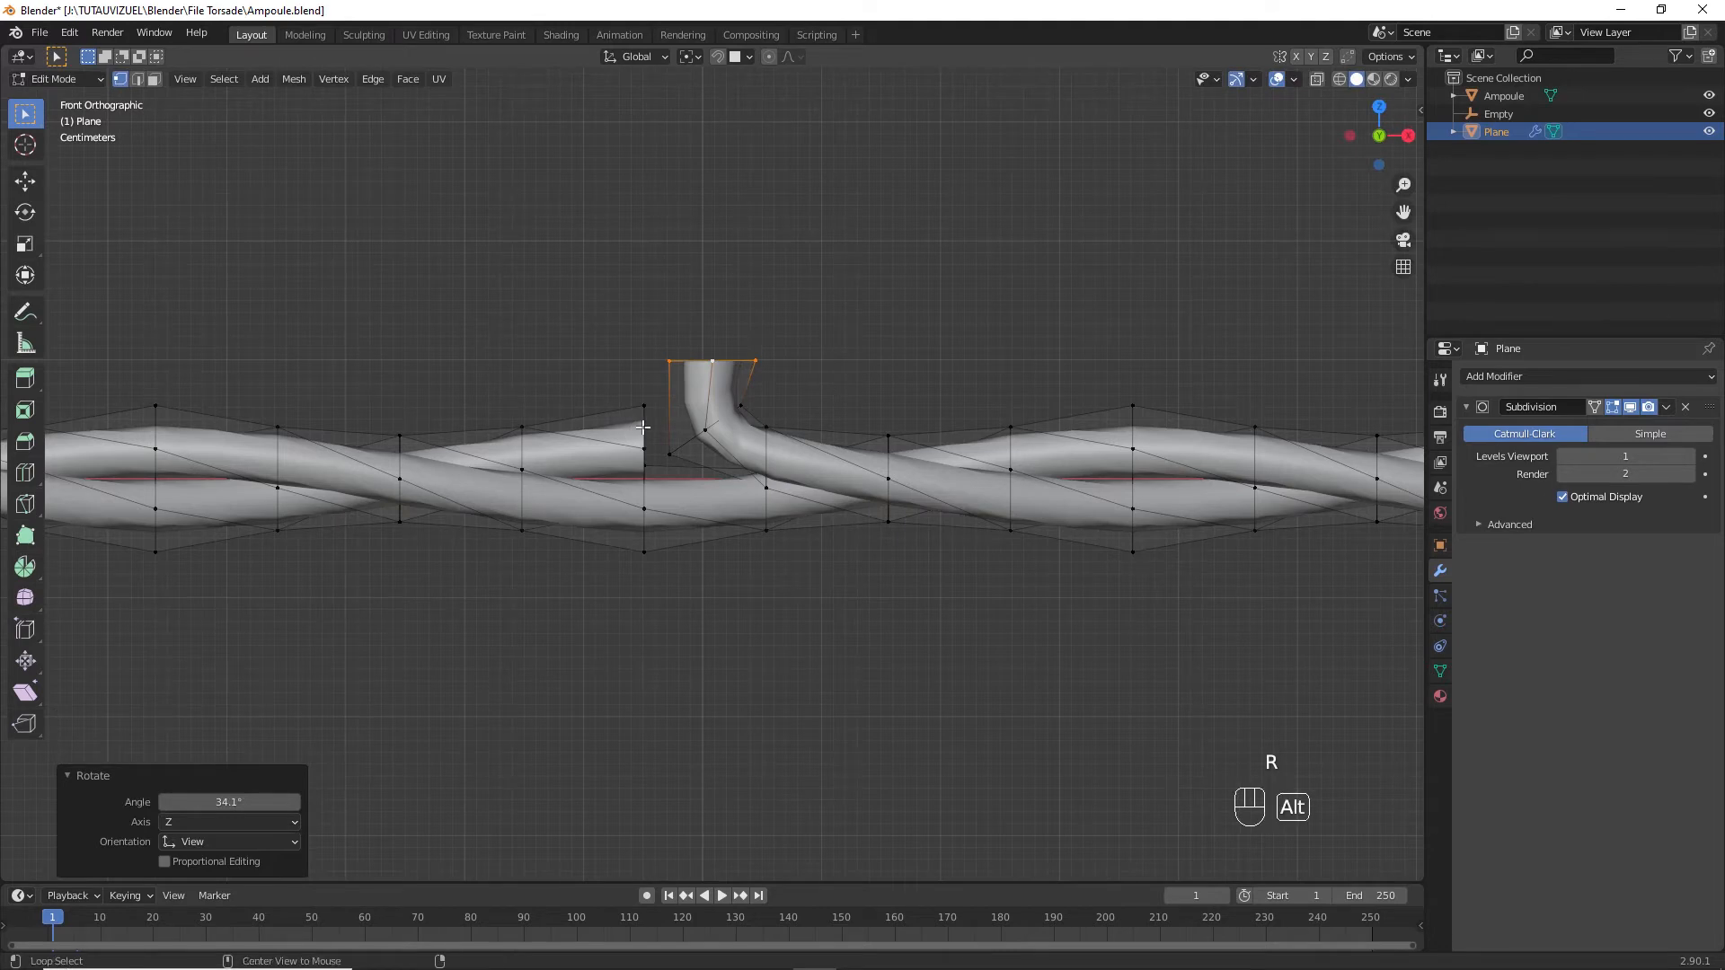
pyautogui.press('r')
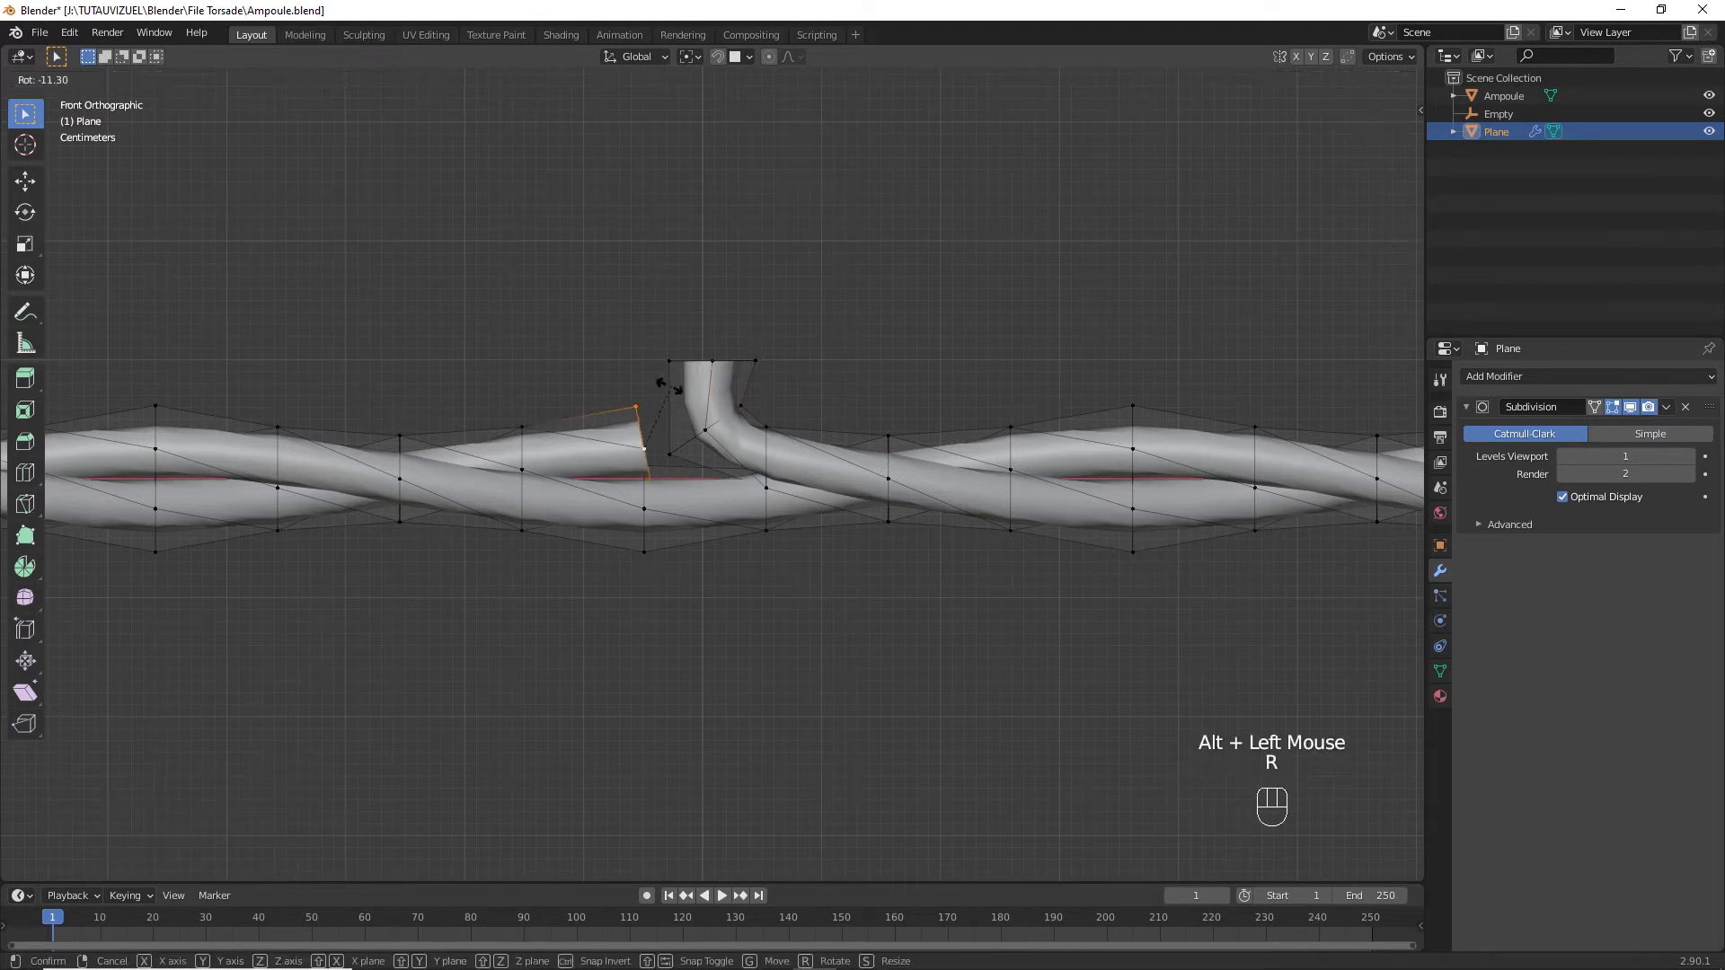
pyautogui.click(627, 399)
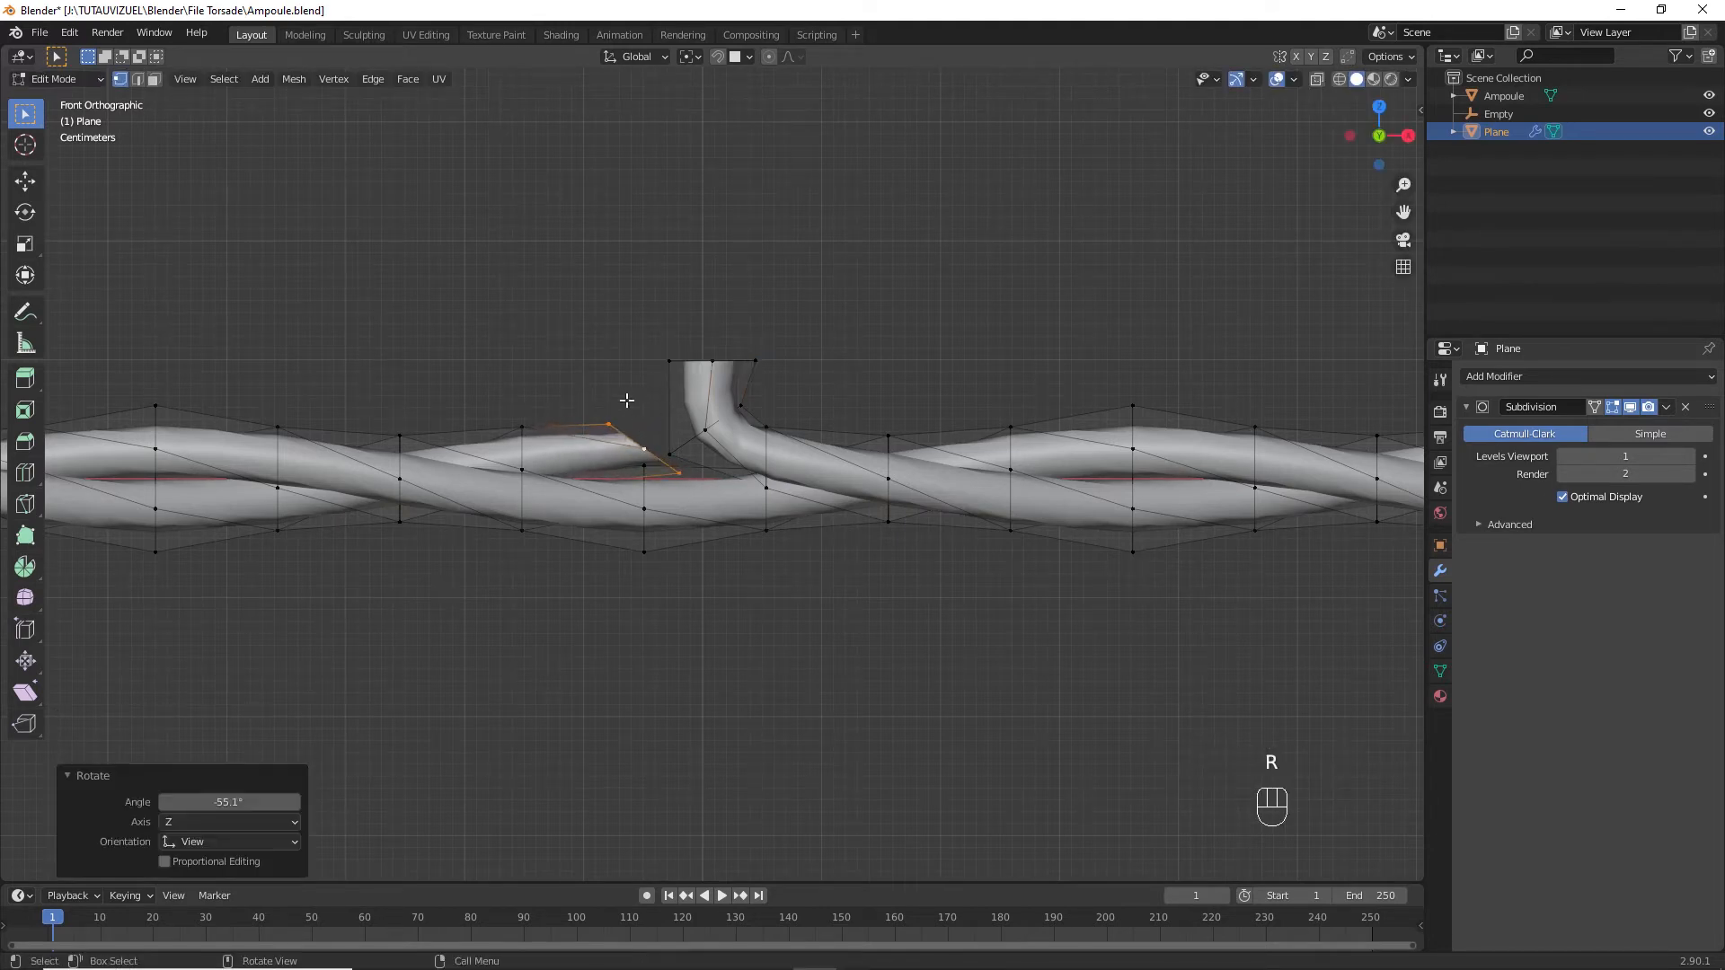
pyautogui.press('g')
pyautogui.click(644, 408)
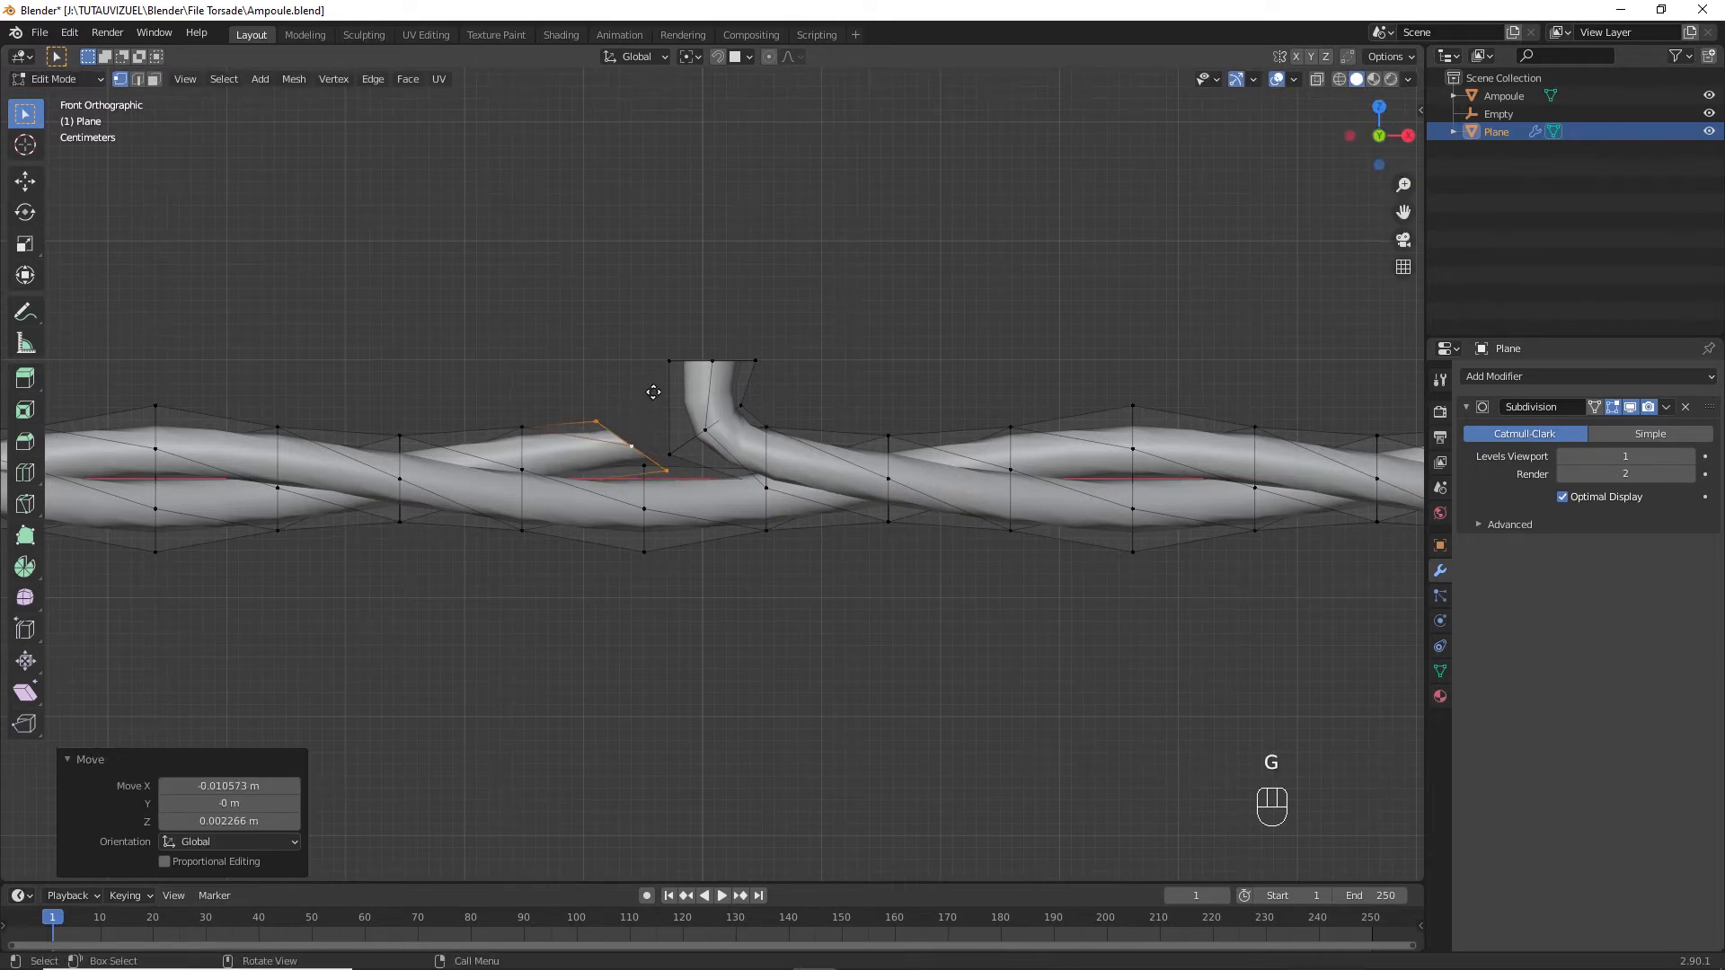
# Extrude this second loop upward about 0.065 m and rotate its end about -31.3°.
pyautogui.press('e')
pyautogui.click(664, 316)
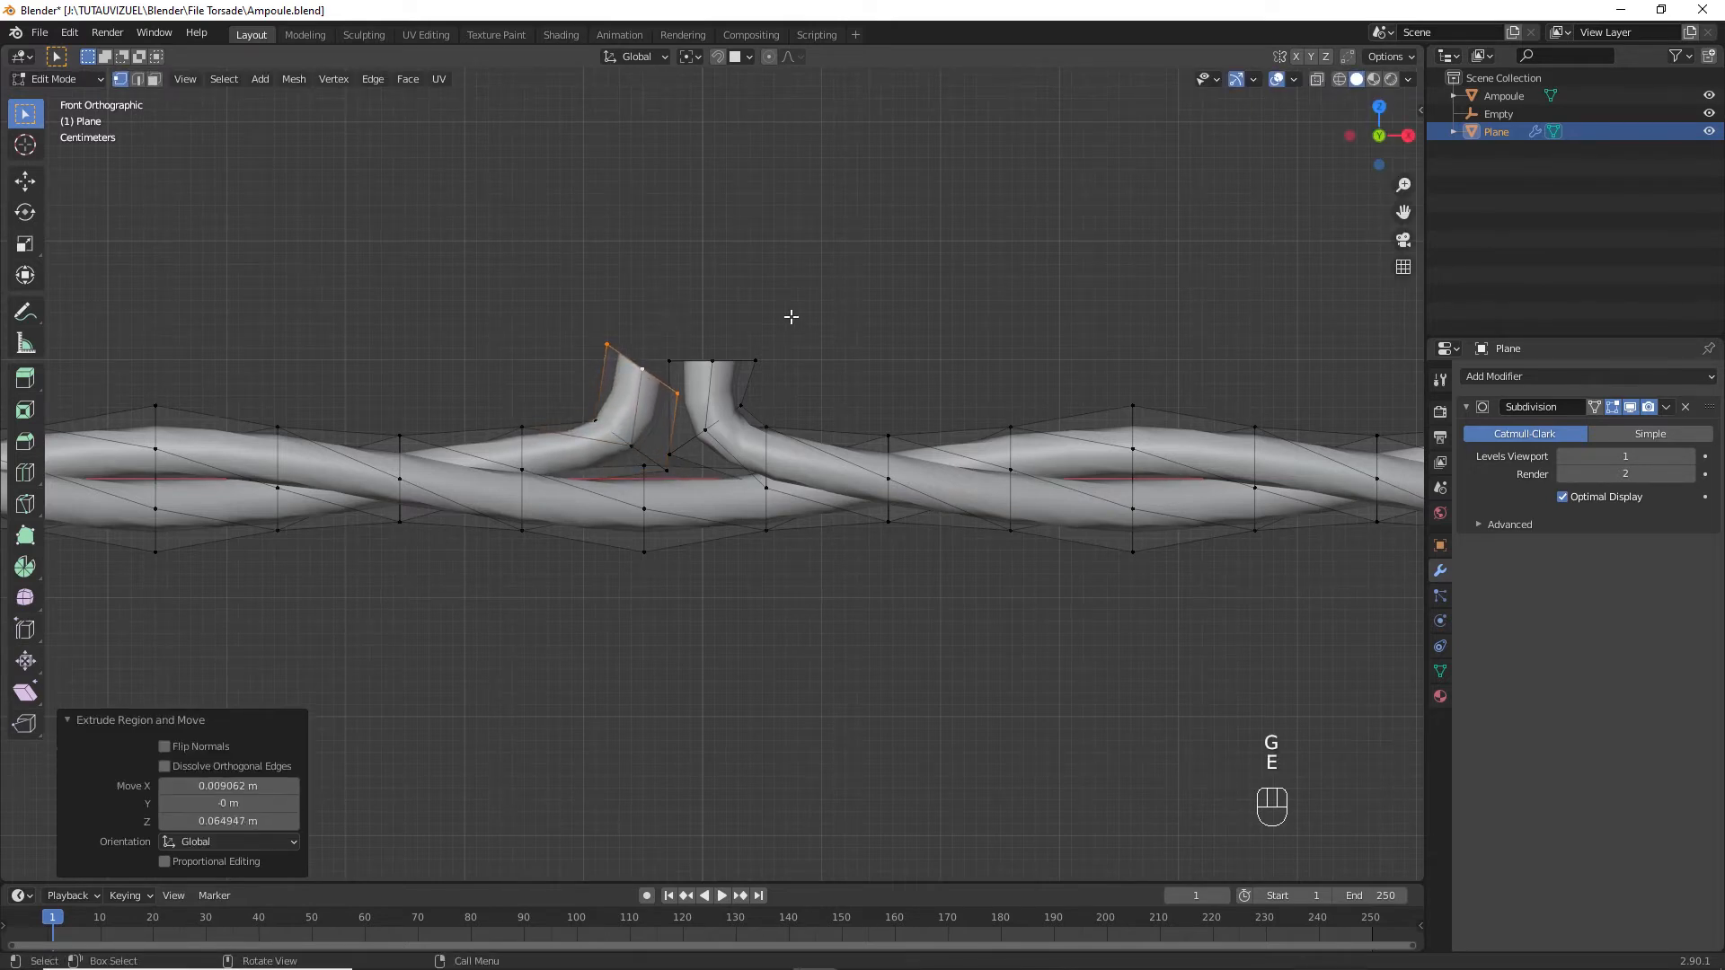
pyautogui.press('r')
pyautogui.click(738, 267)
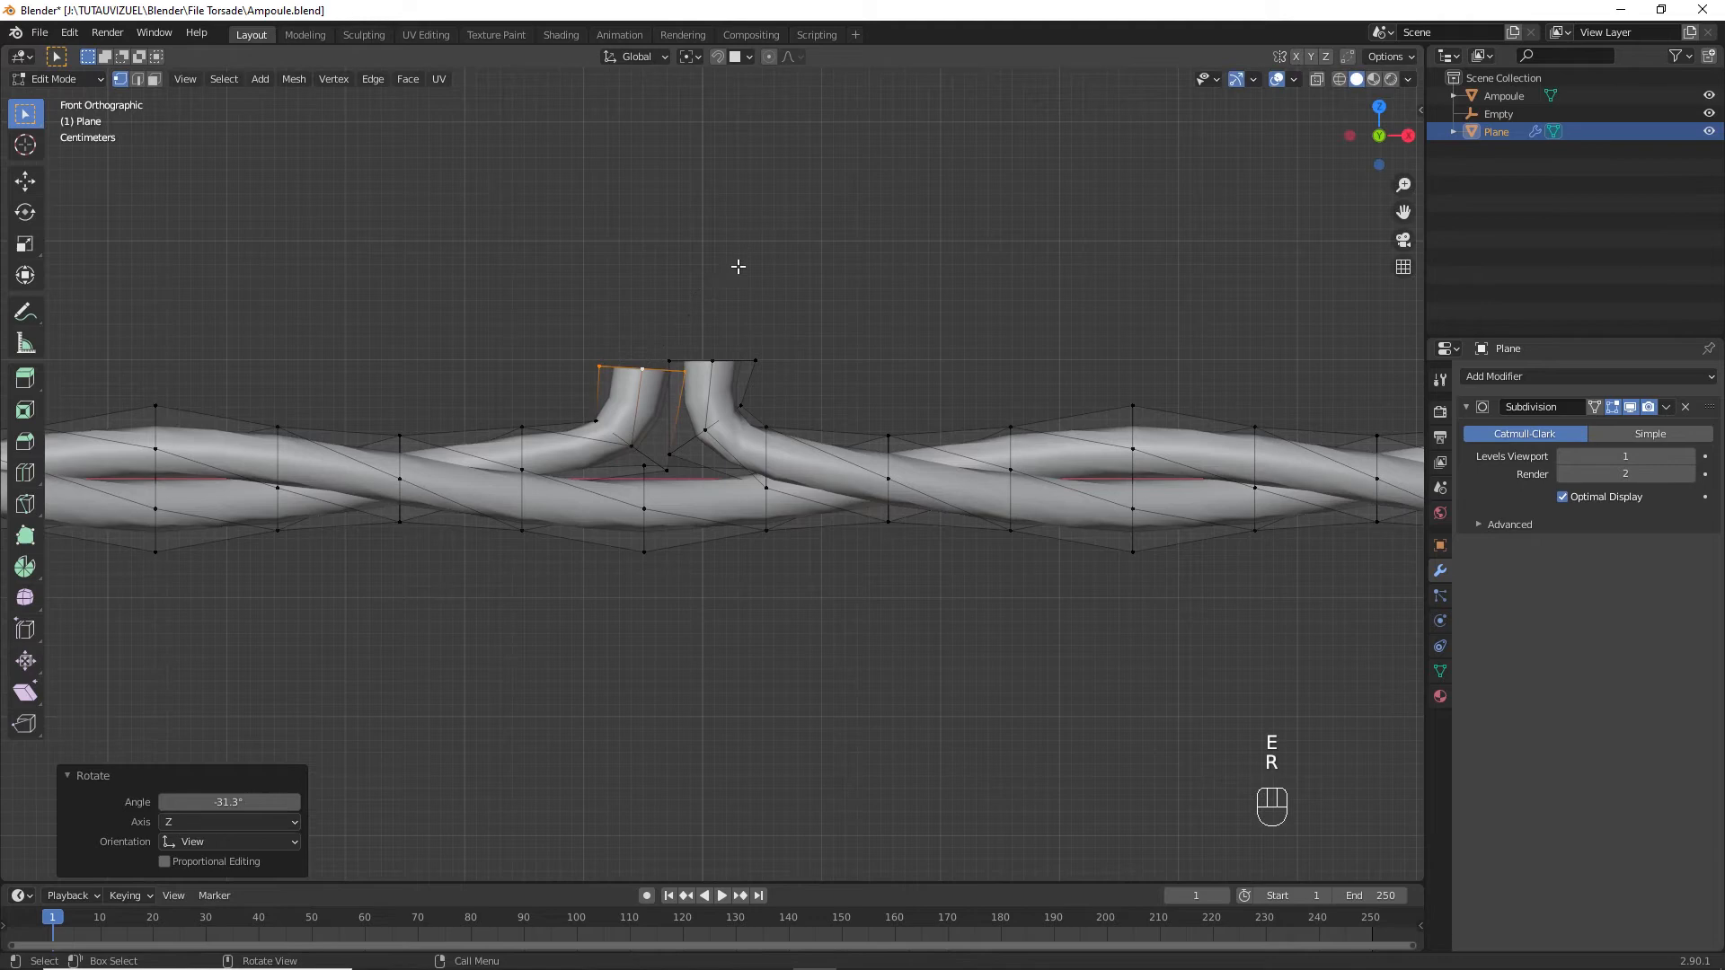
# Level the two upright wire ends by moving one up about 0.0076 m in Z and the other about -0.009 m in X, and leave mesh editing.
pyautogui.press('g')
pyautogui.click(699, 346)
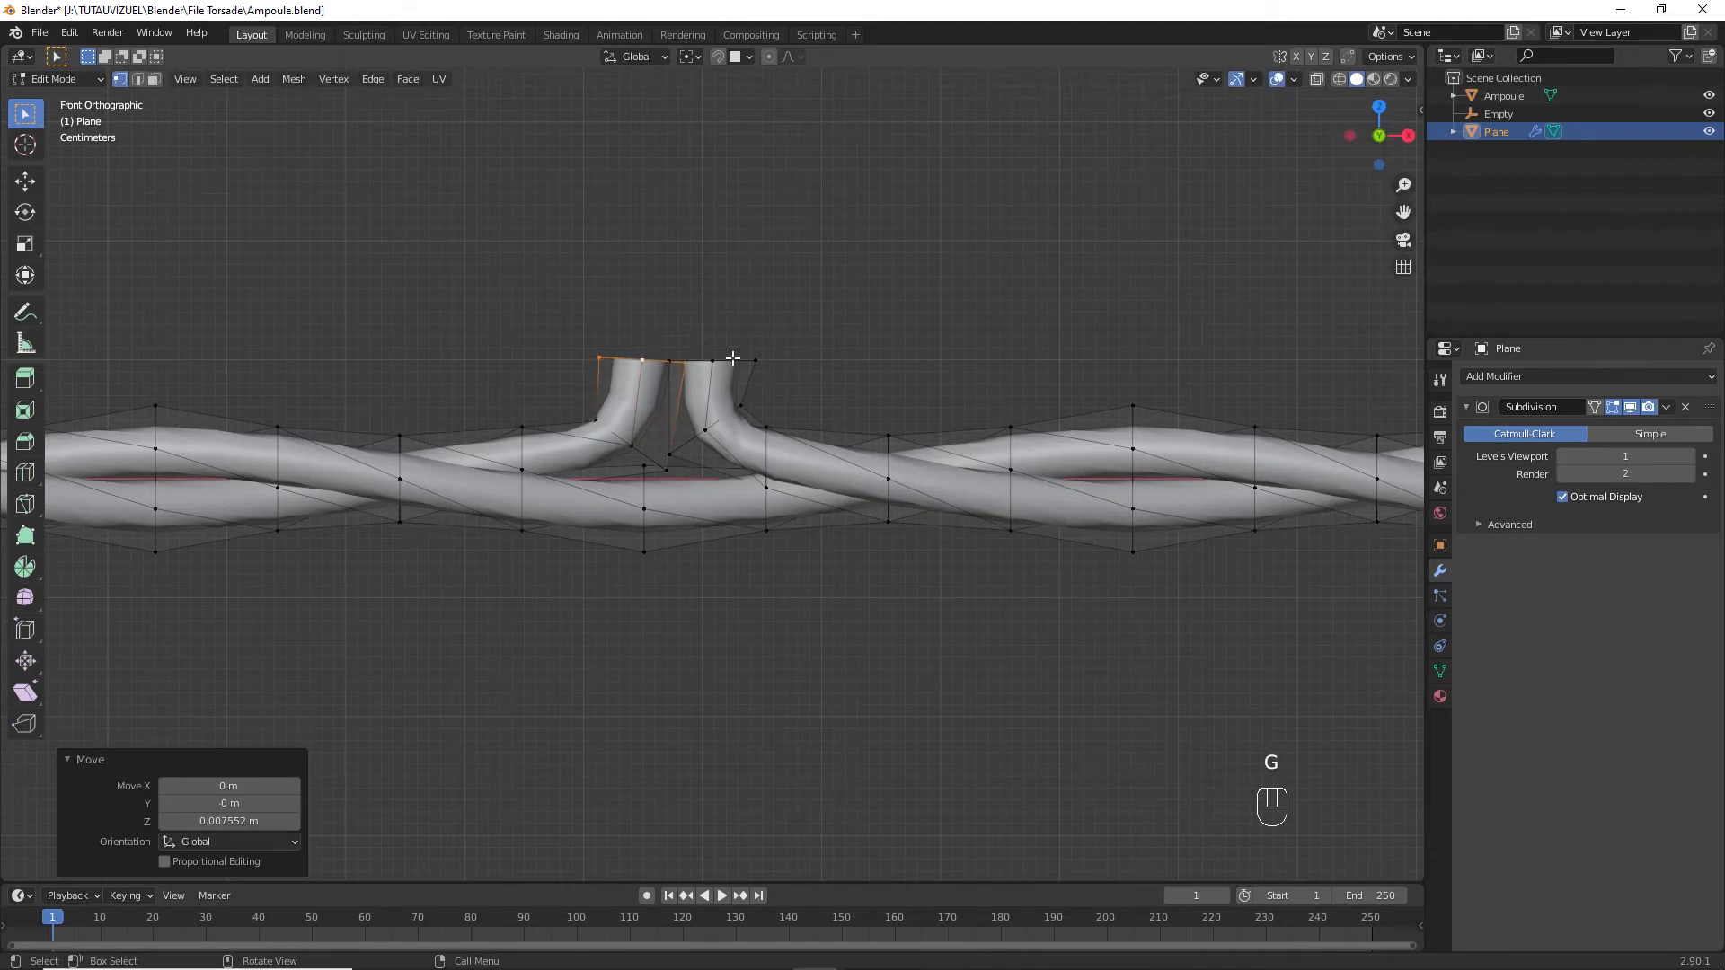
pyautogui.keyDown('alt'); pyautogui.click(732, 358); pyautogui.keyUp('alt')
pyautogui.press('g')
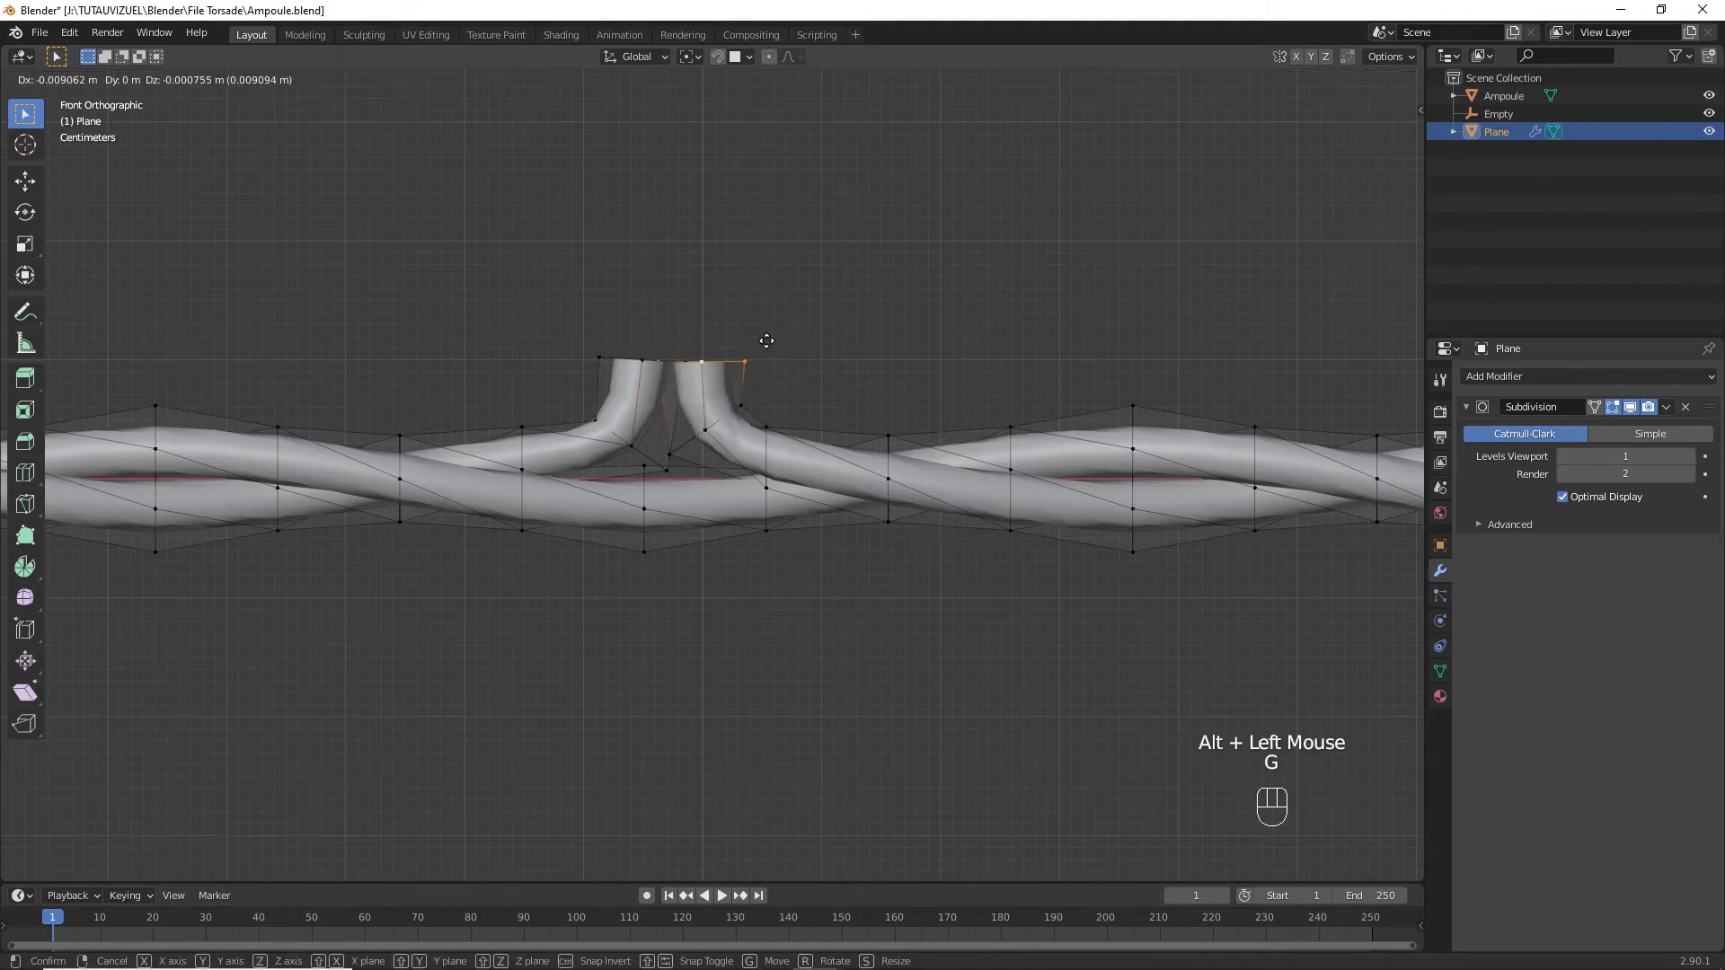
pyautogui.click(767, 341)
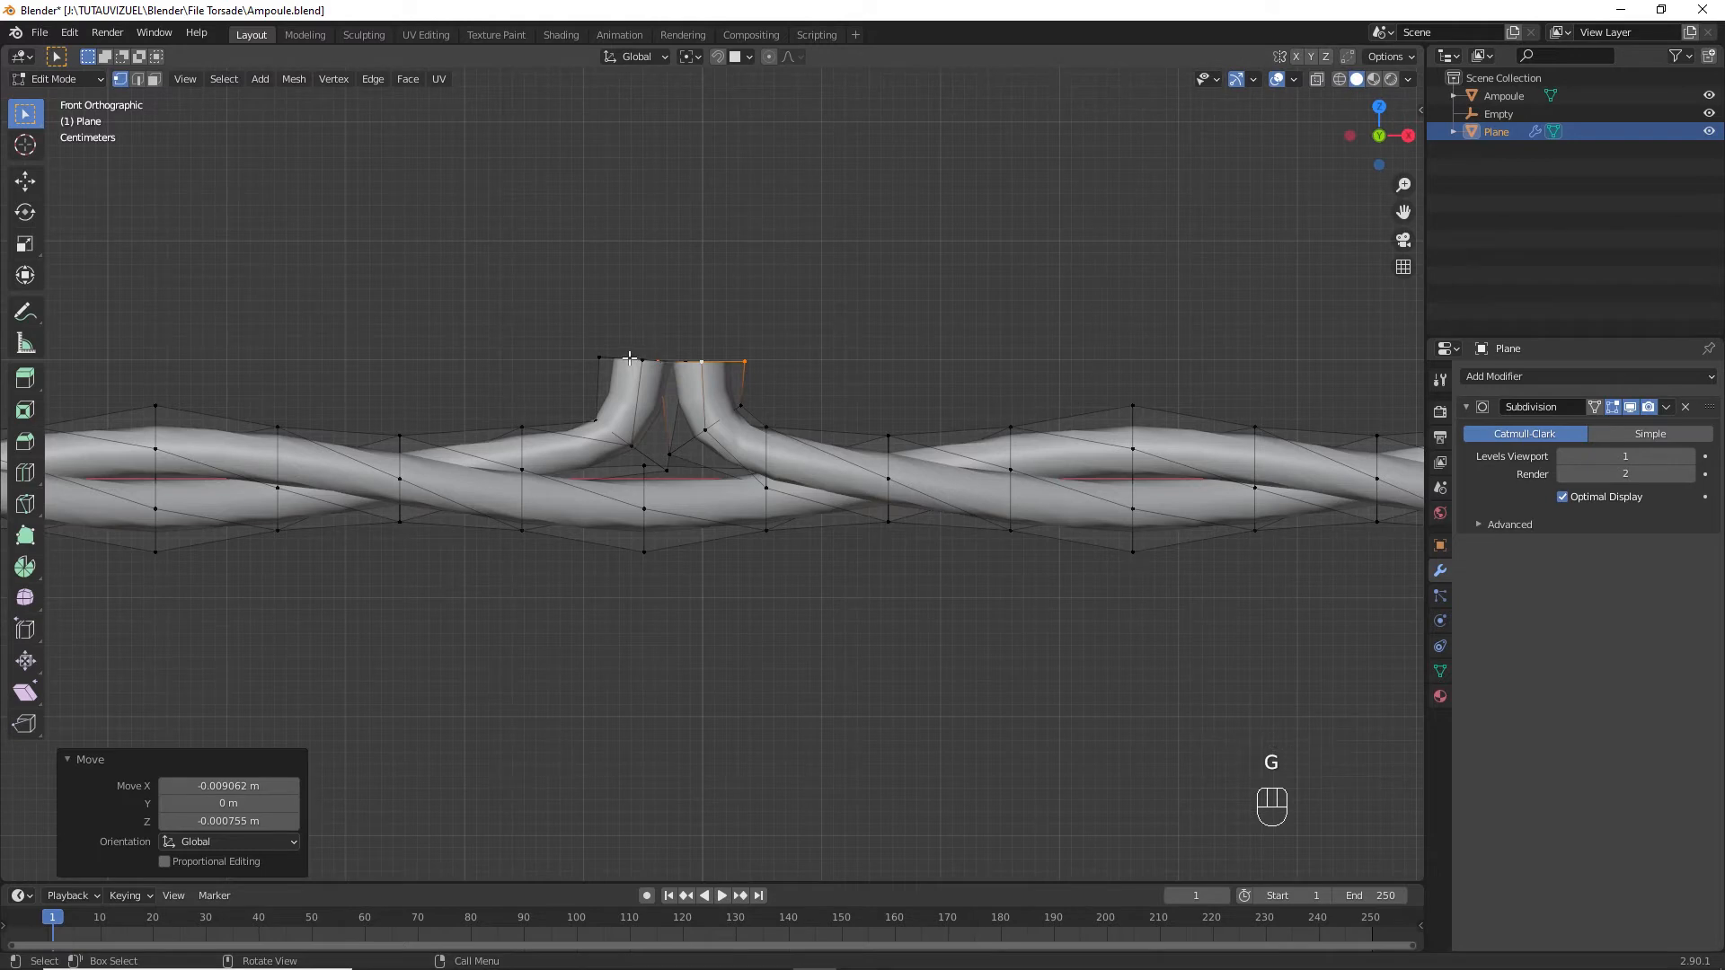
pyautogui.keyDown('ctrl'); pyautogui.moveTo(661, 320); pyautogui.dragTo(659, 350, button='middle'); pyautogui.keyUp('ctrl')
pyautogui.press('Tab')
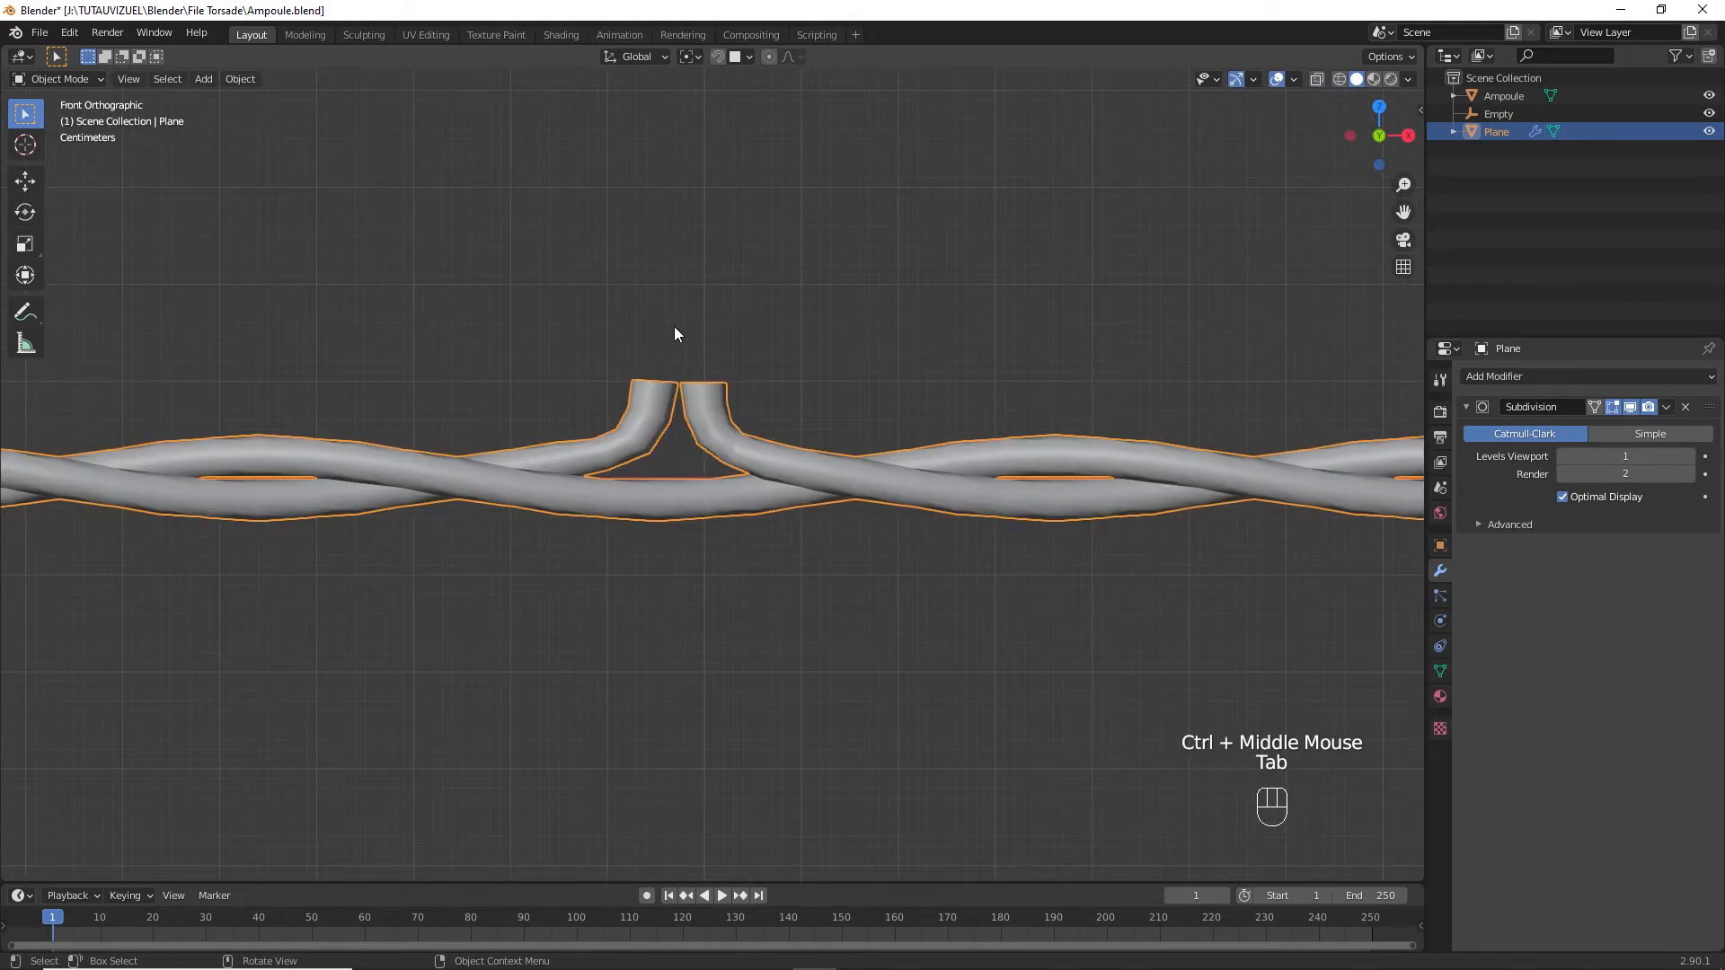
pyautogui.click(695, 320)
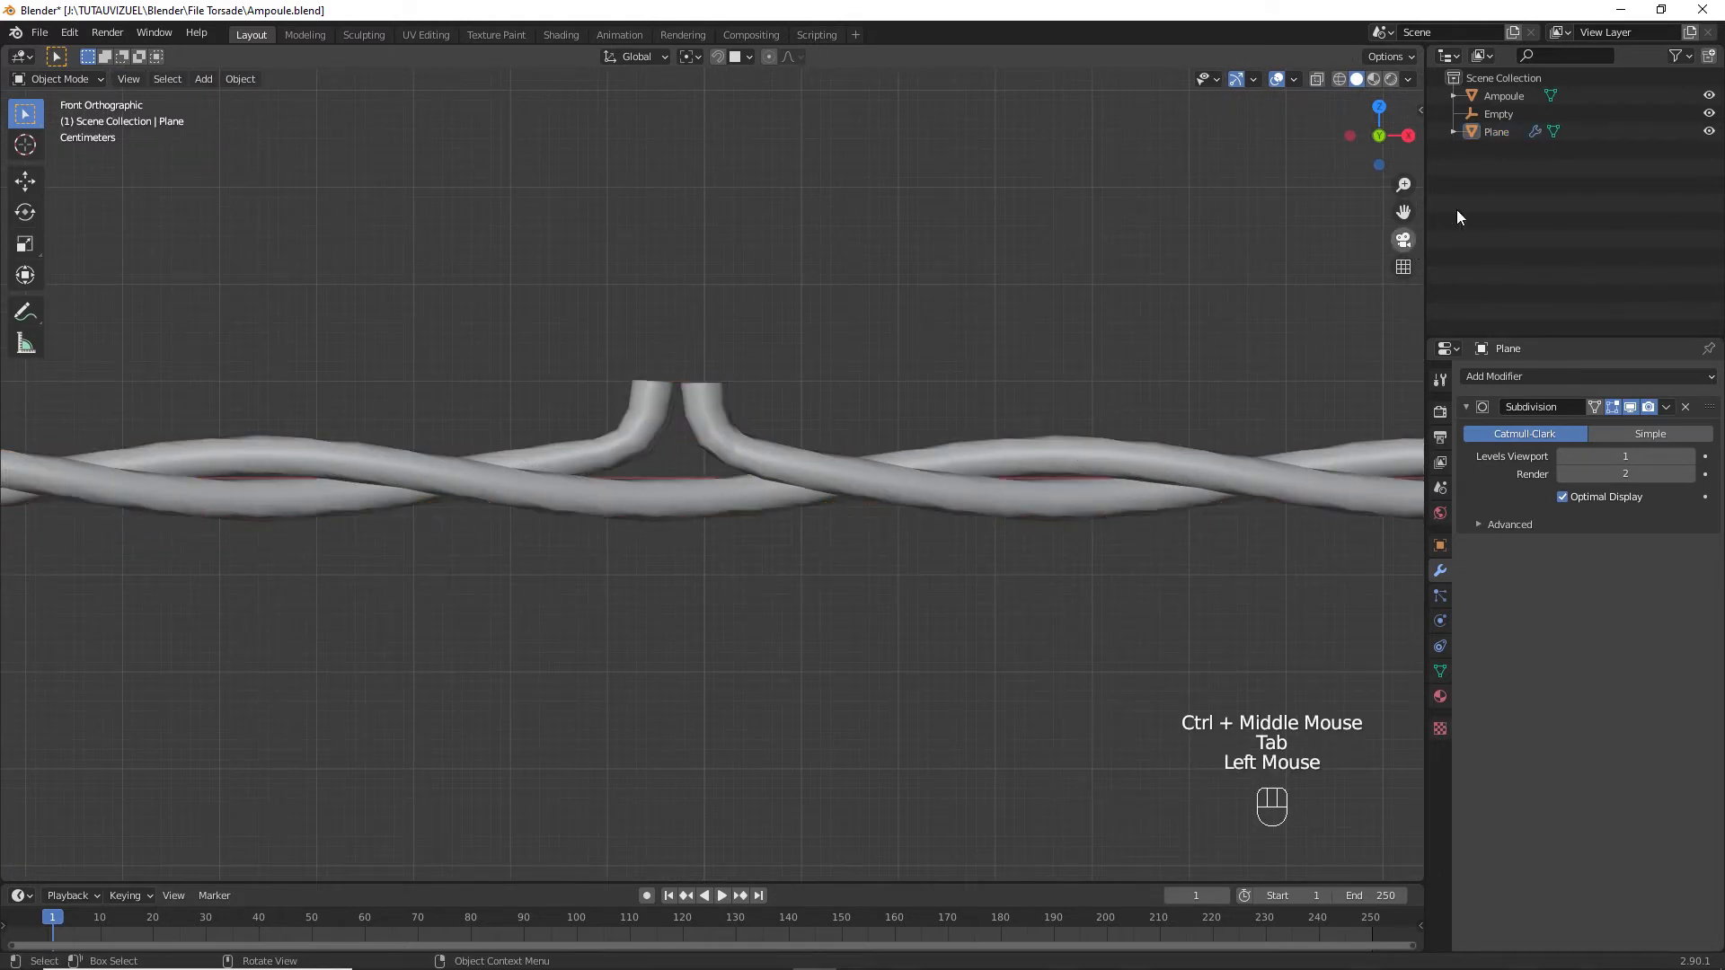
# Place the 3D cursor between the two wire ends and snap the Ampoule object to it.
pyautogui.click(1506, 97)
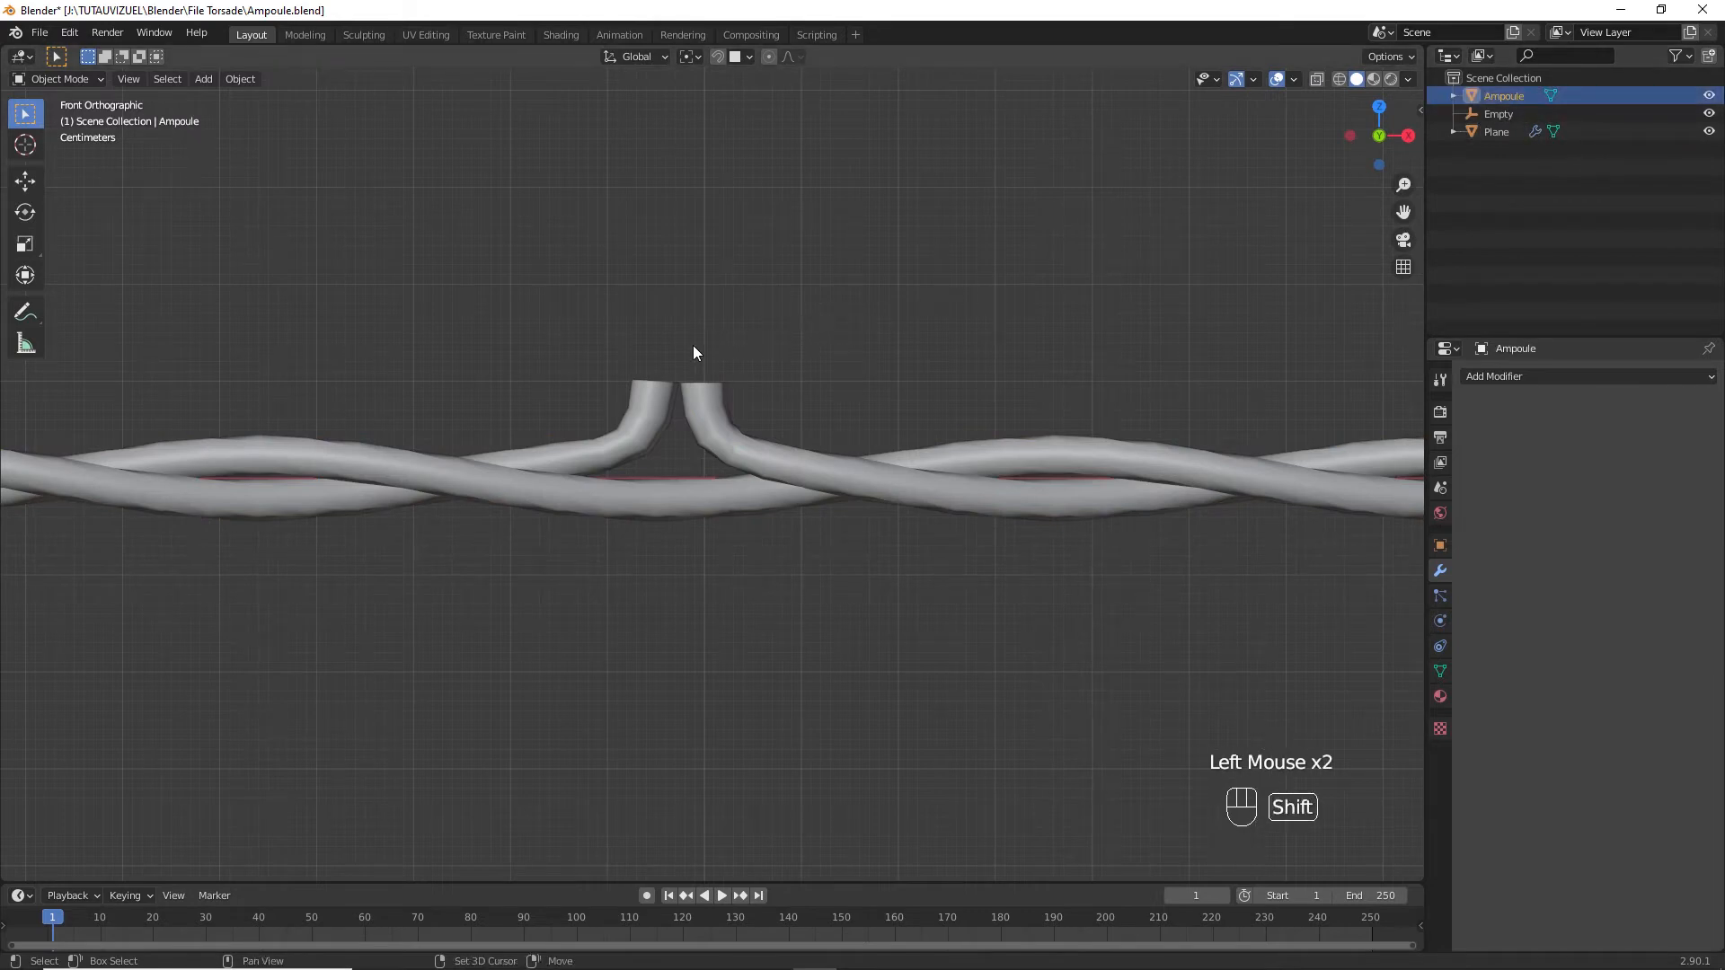
pyautogui.keyDown('shift'); pyautogui.rightClick(677, 384); pyautogui.keyUp('shift')
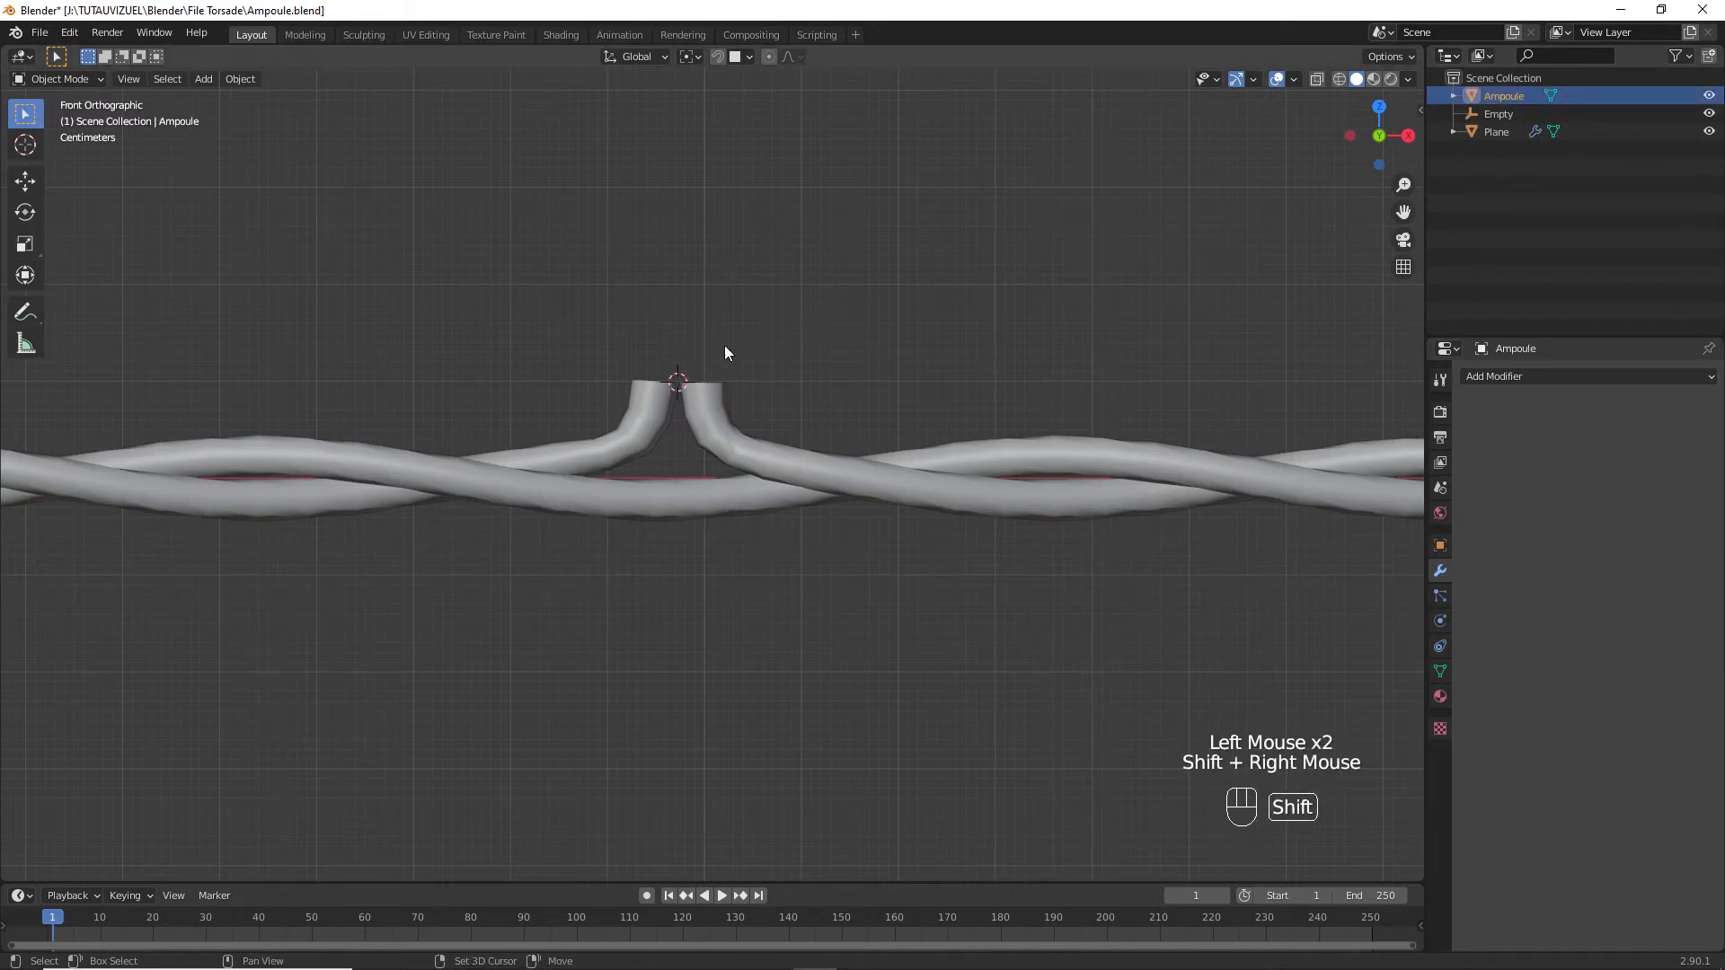
pyautogui.hotkey('shift', 's')
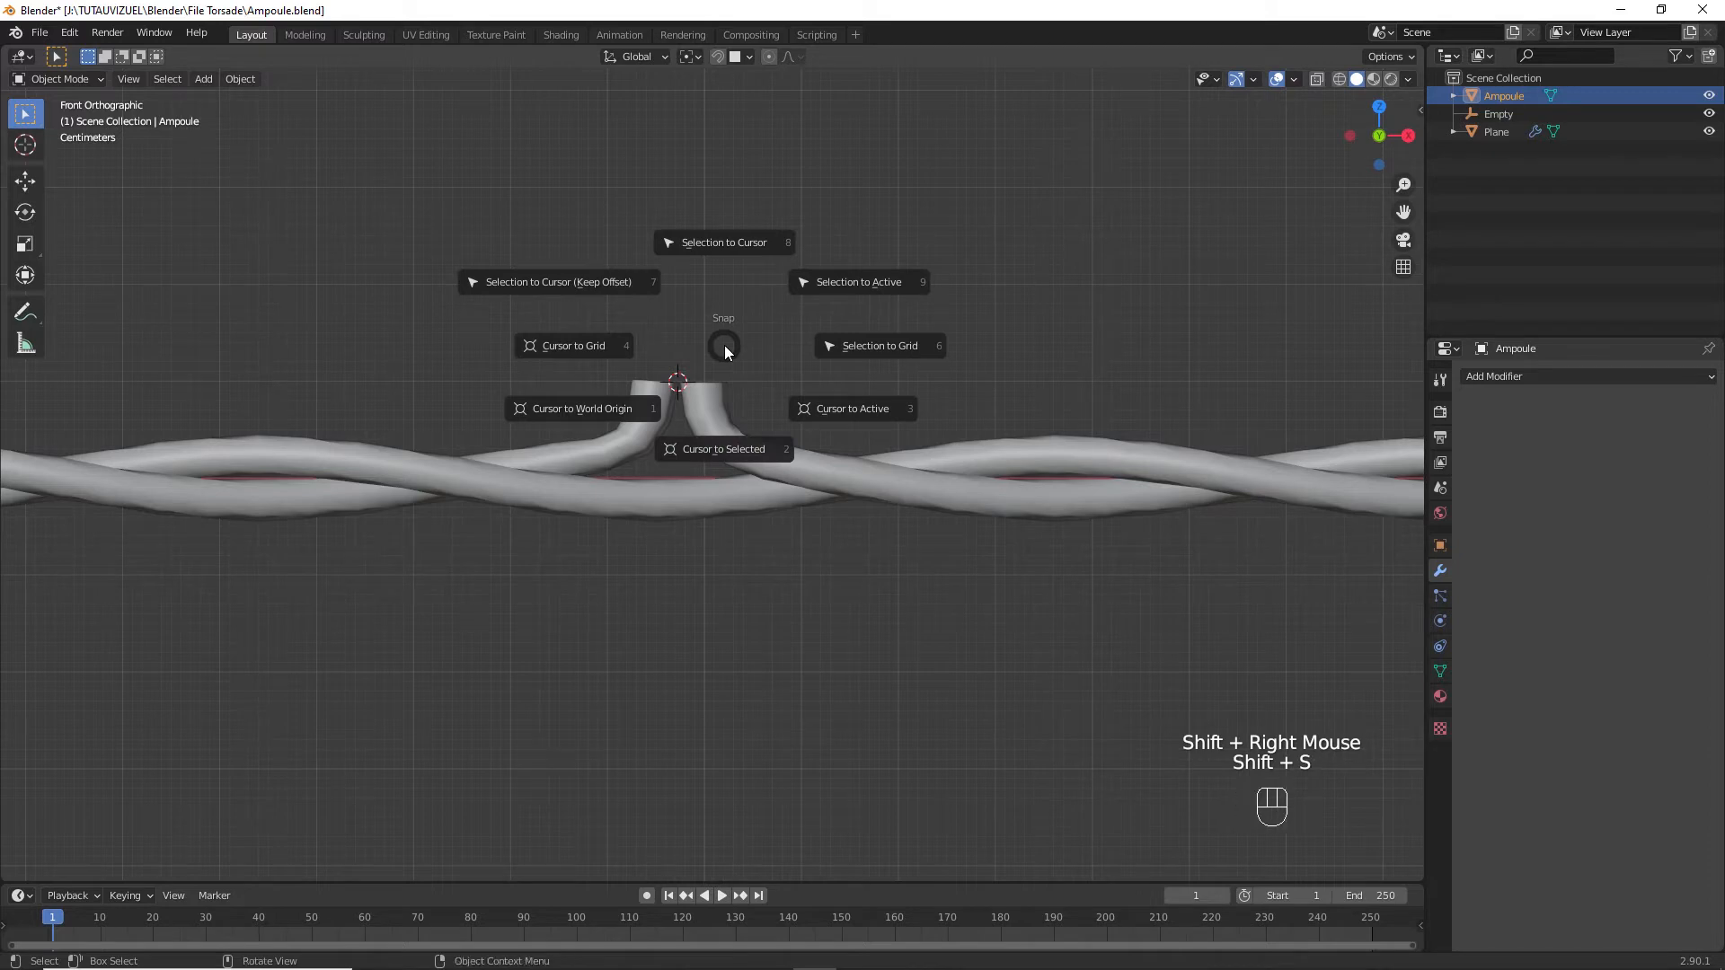
pyautogui.click(719, 251)
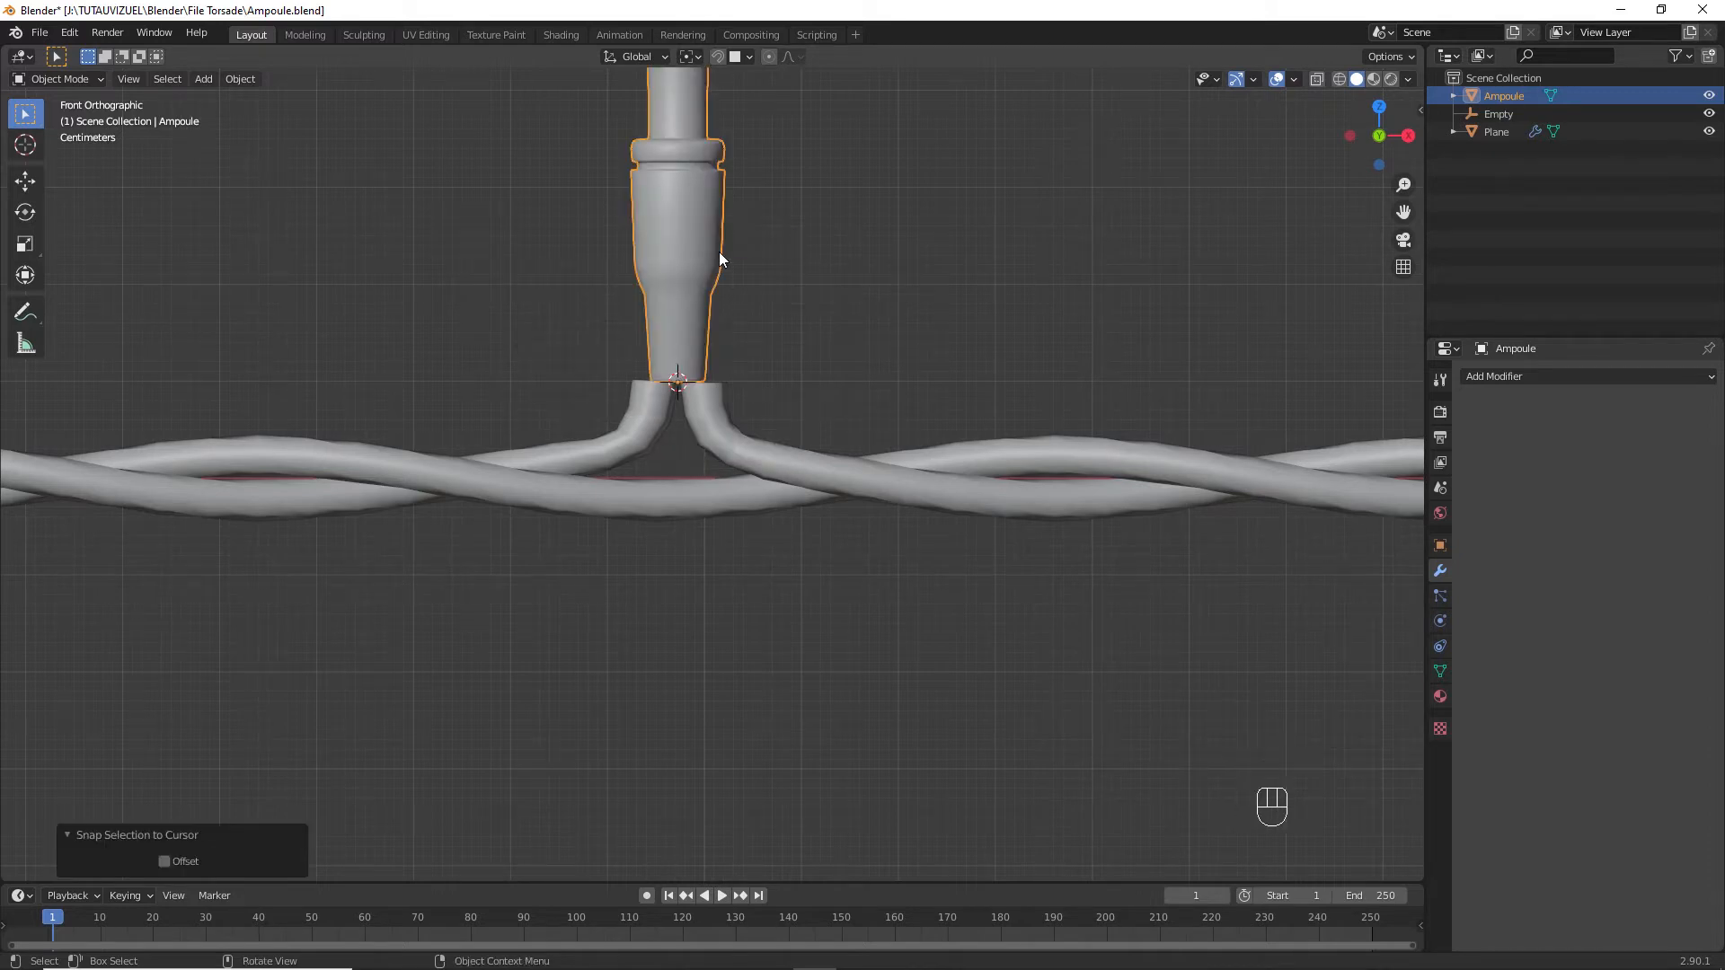
# Move the bulb about -0.001 m in X and -0.009 m in Z, and scale it up by about 1.979.
pyautogui.press('g')
pyautogui.click(719, 358)
pyautogui.press('s')
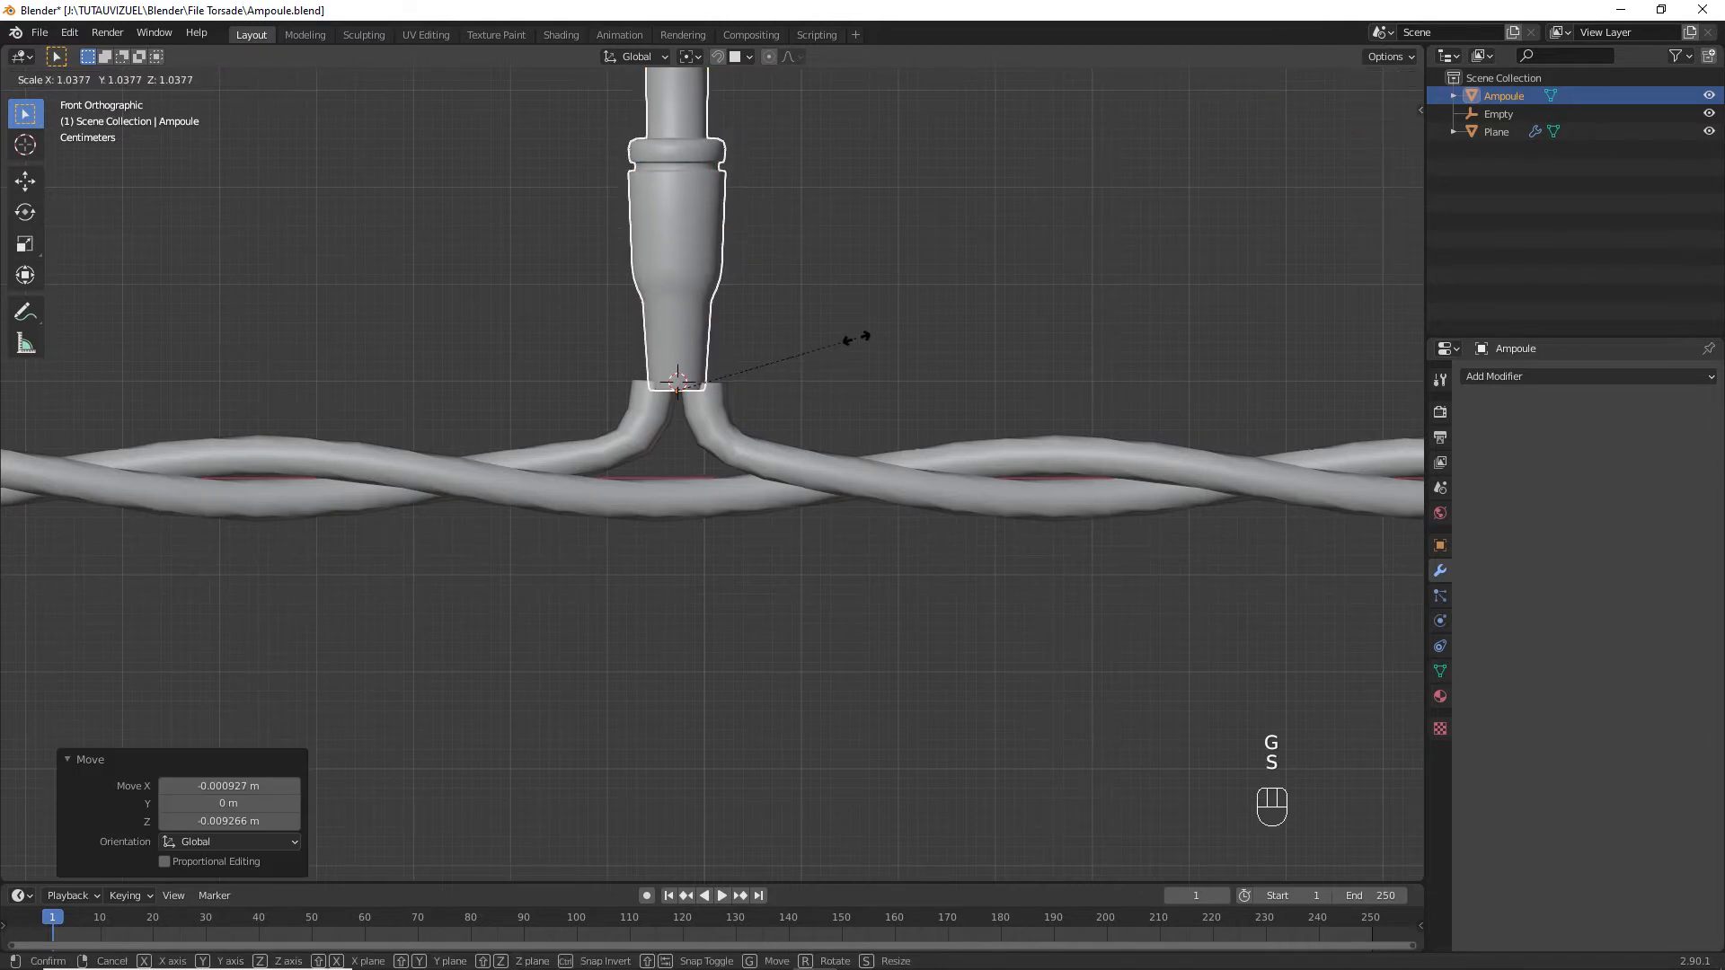
pyautogui.click(1015, 282)
# Apply location, rotation and scale to the bulb and to the cable.
pyautogui.keyDown('ctrl'); pyautogui.moveTo(821, 363); pyautogui.dragTo(778, 589, button='middle'); pyautogui.keyUp('ctrl')
pyautogui.keyDown('shift'); pyautogui.moveTo(816, 434); pyautogui.dragTo(833, 531, button='middle'); pyautogui.keyUp('shift')
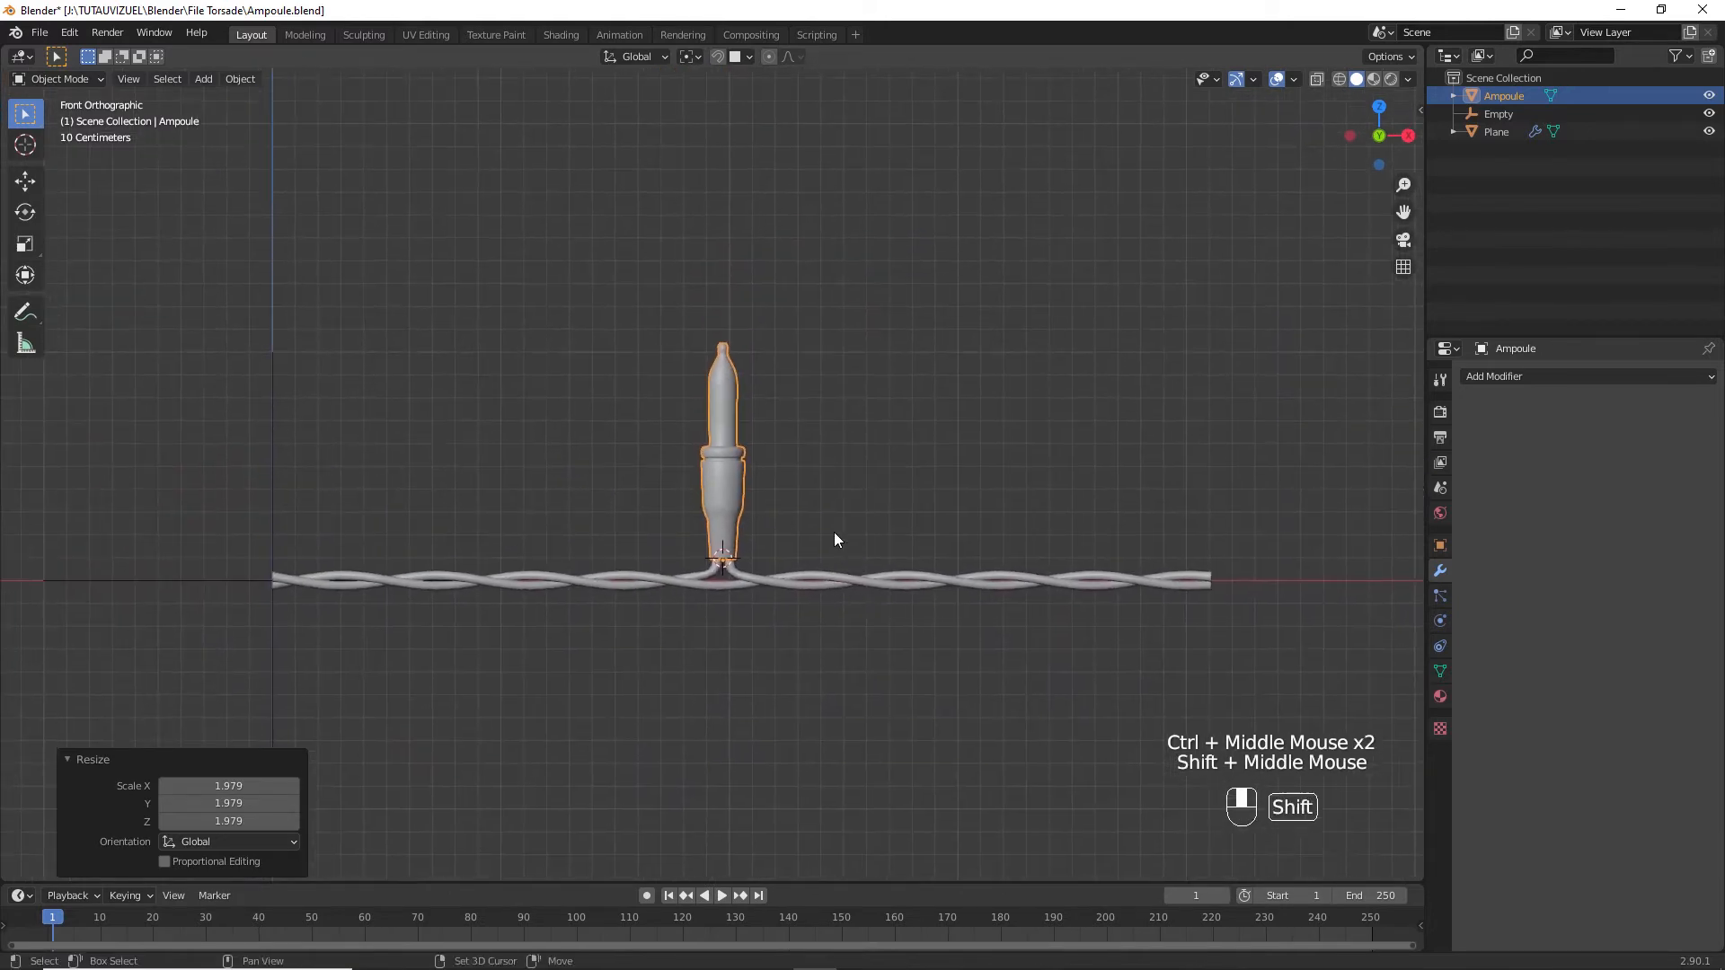
pyautogui.hotkey('ctrl', 'a')
pyautogui.click(780, 476)
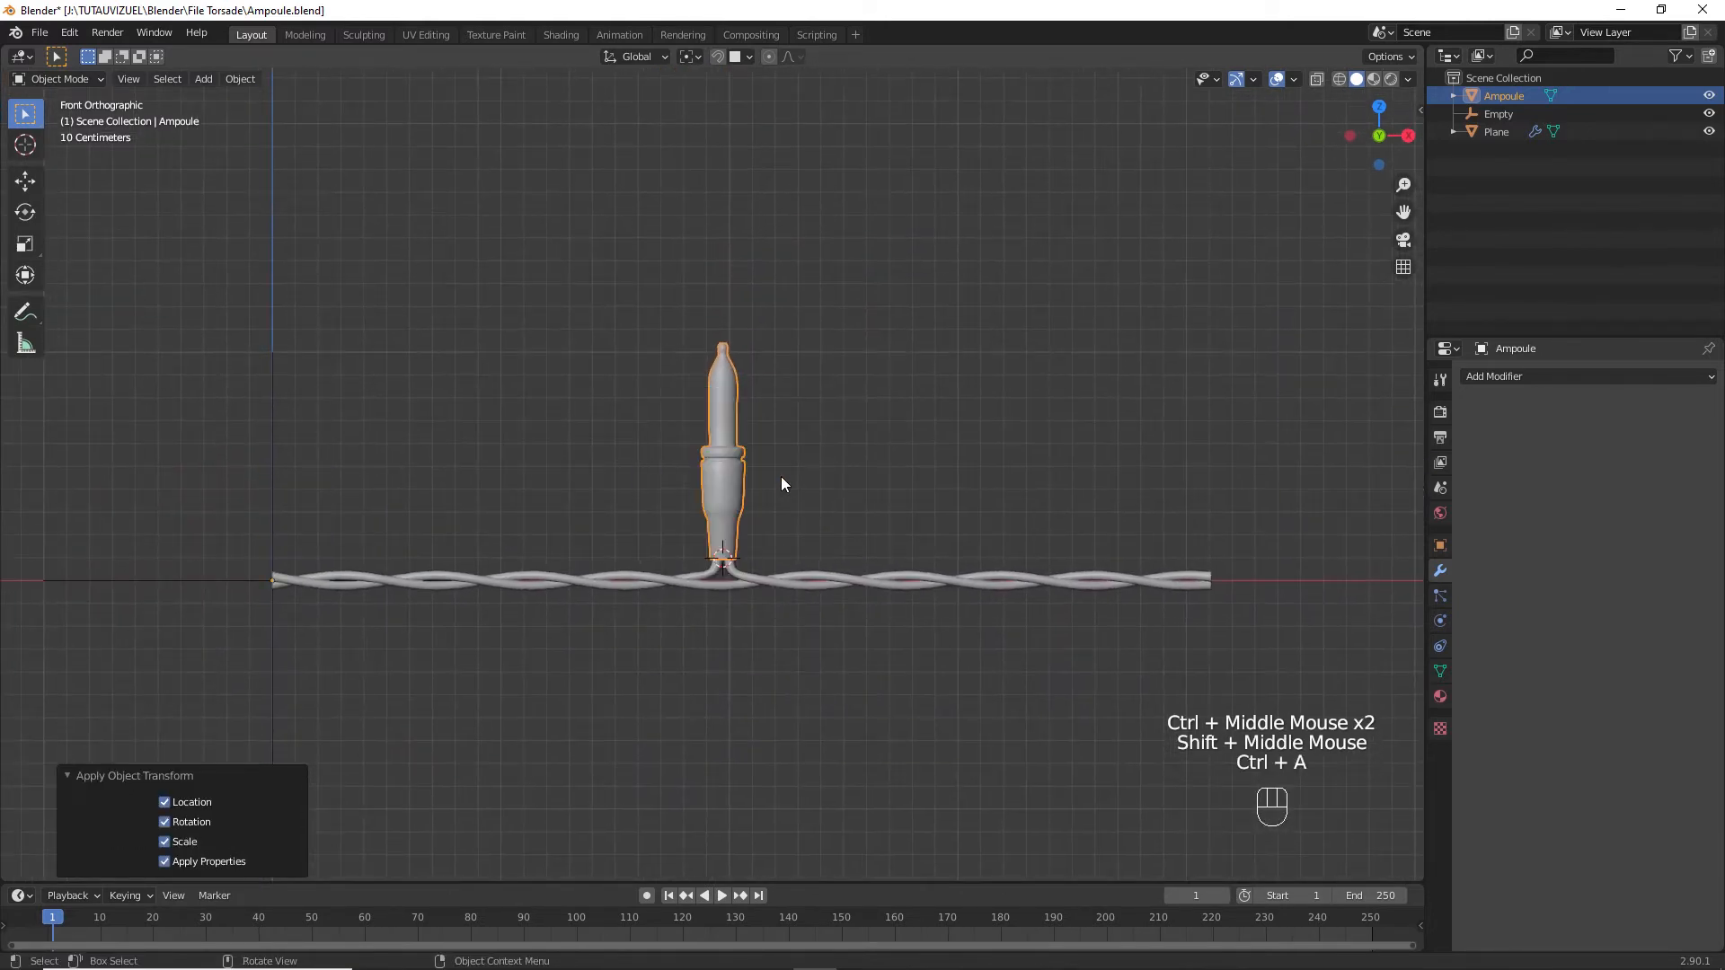
pyautogui.click(789, 576)
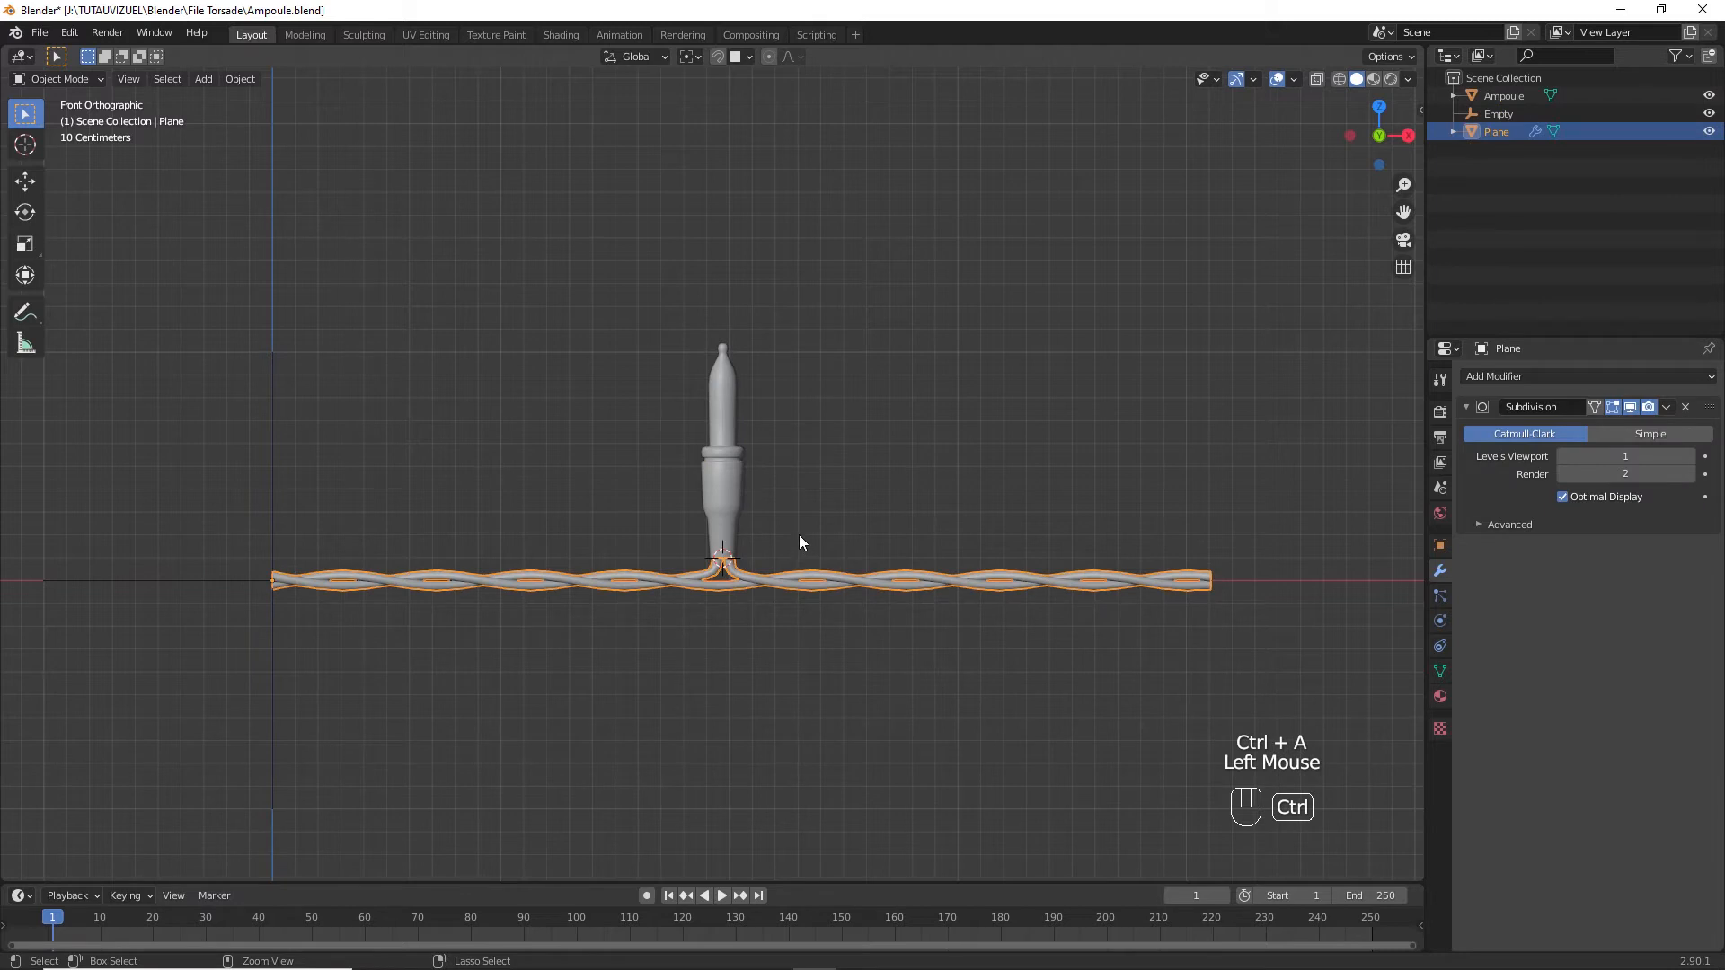
pyautogui.hotkey('ctrl', 'a')
pyautogui.click(799, 536)
# Join the bulb and the cable into one object, with the cable as the active object.
pyautogui.click(732, 488)
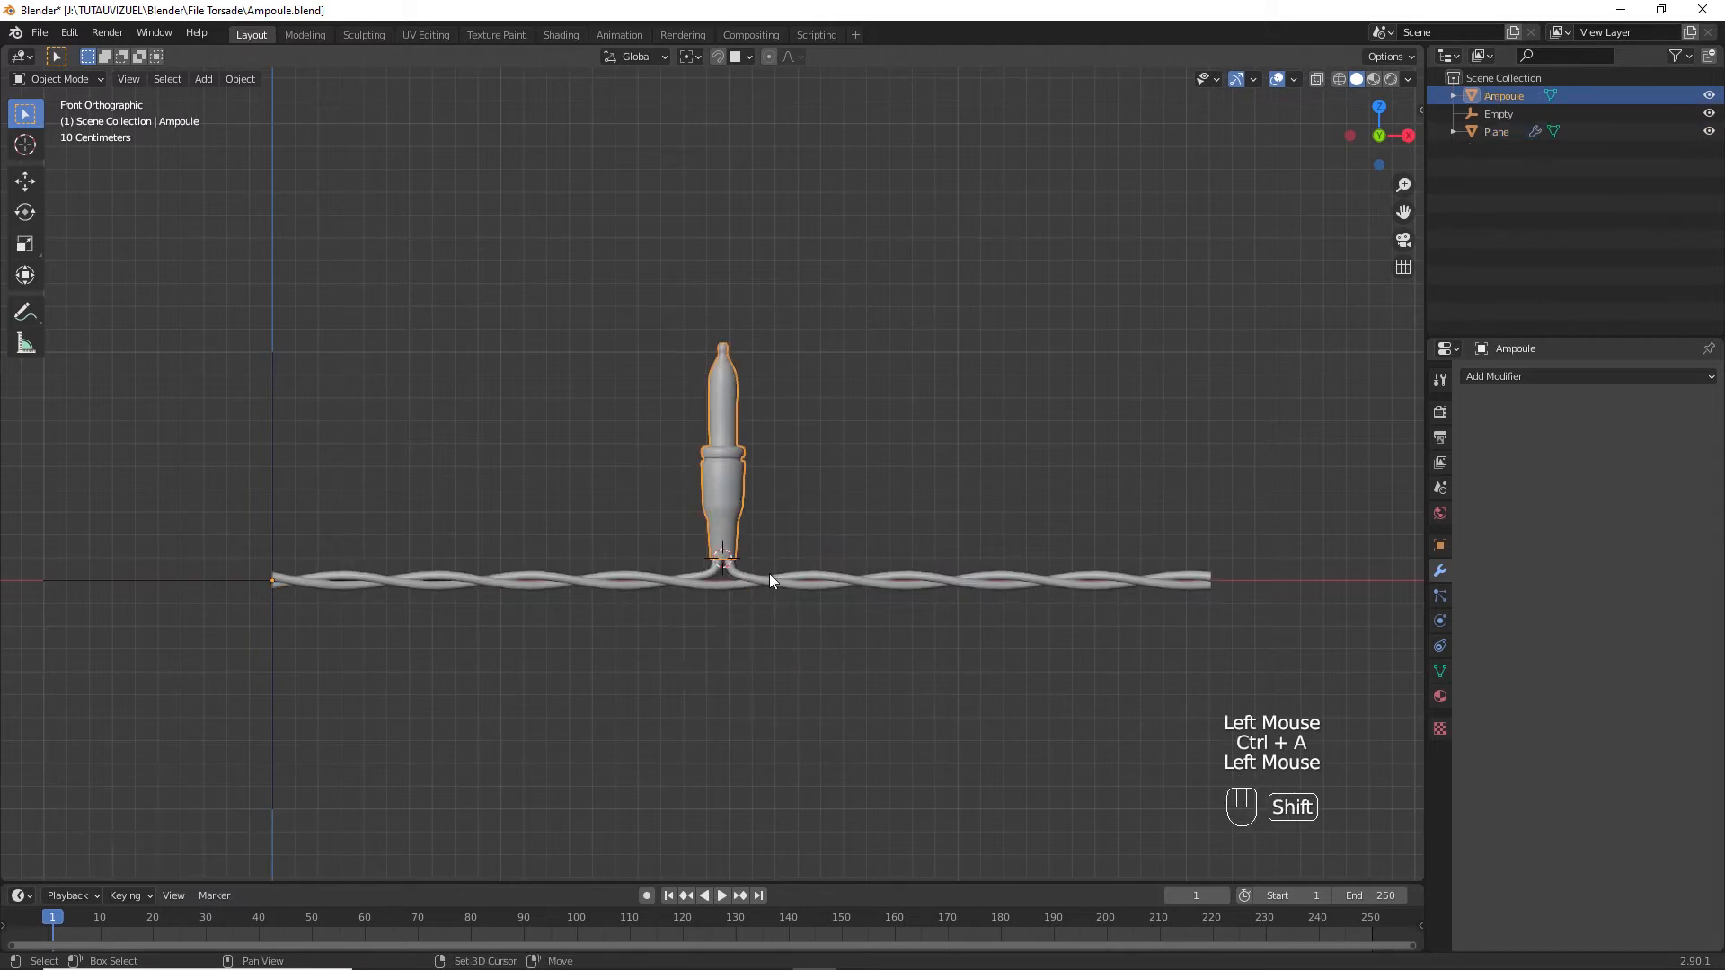
pyautogui.keyDown('shift'); pyautogui.click(769, 575); pyautogui.keyUp('shift')
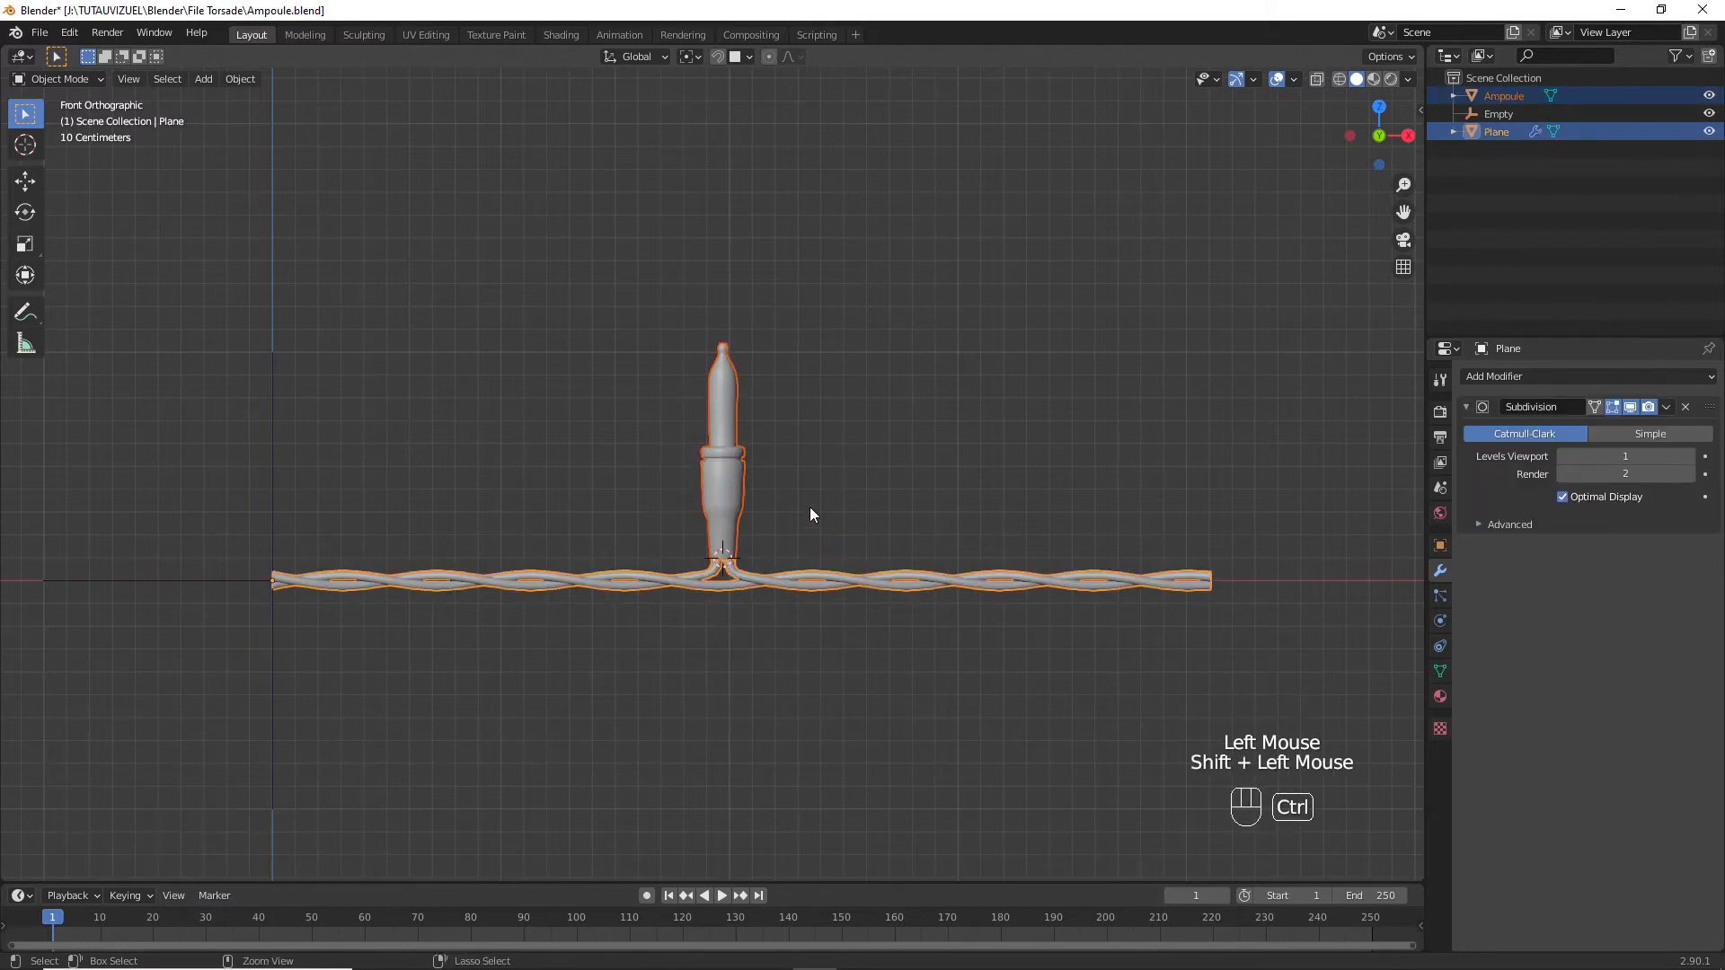
pyautogui.hotkey('ctrl', 'j')
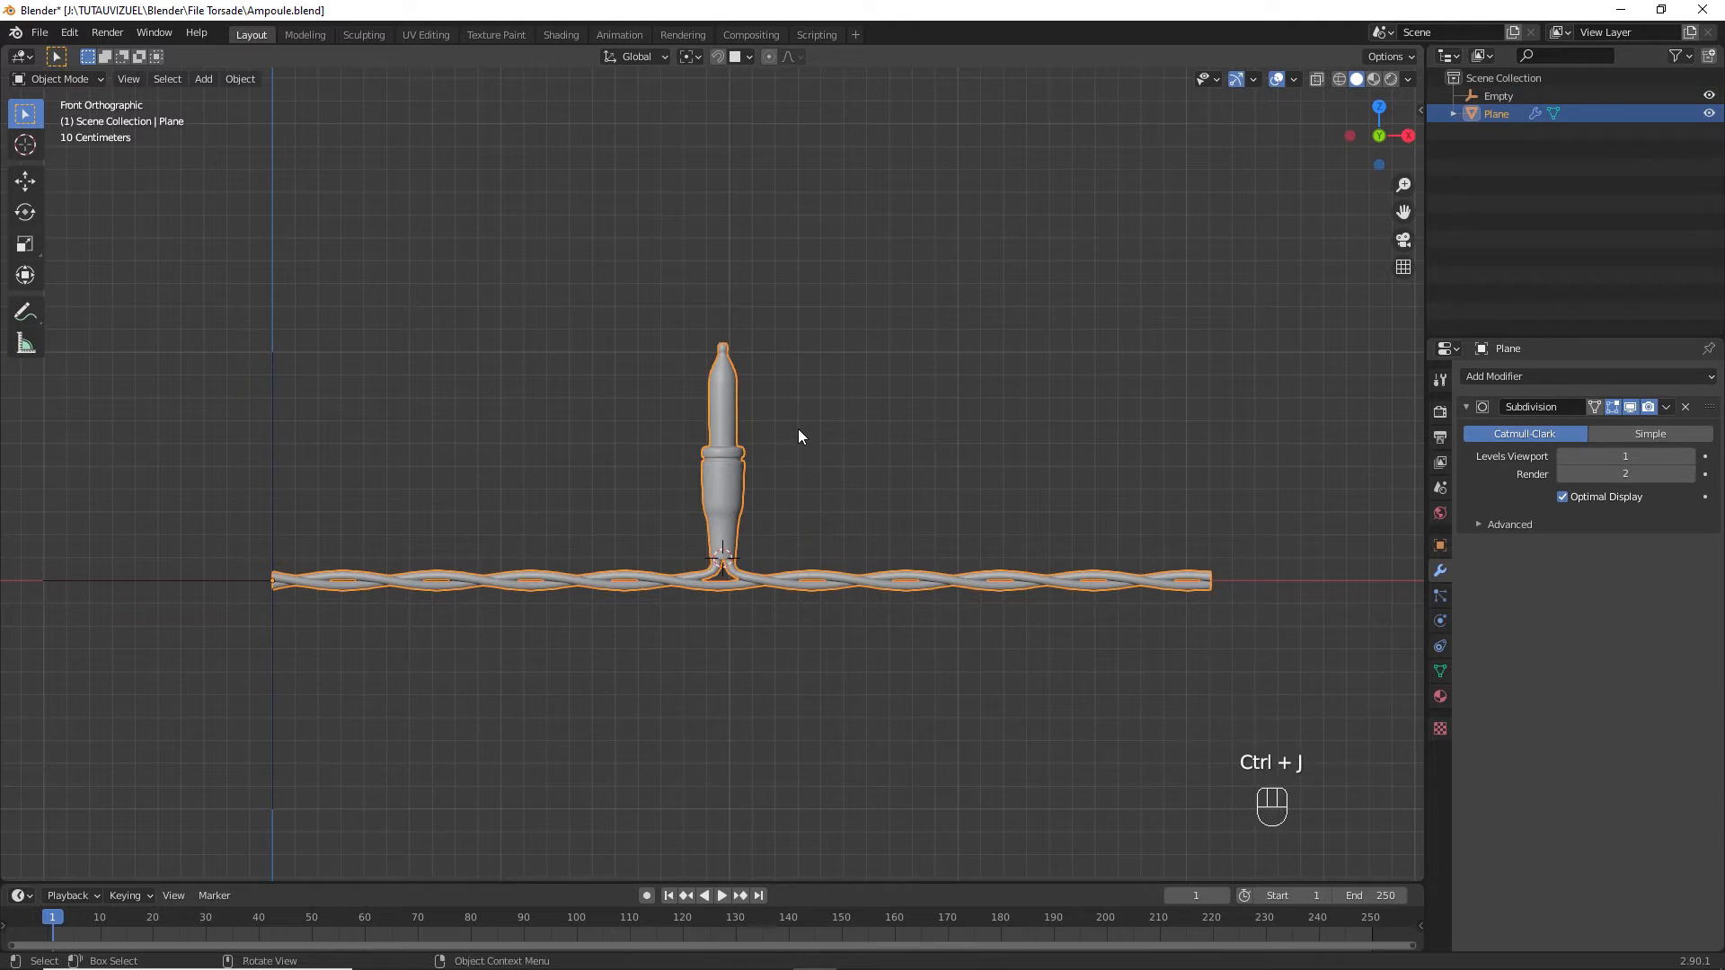
# Add an Array modifier to the joined cable with Merge enabled and the Empty as its Object Offset.
pyautogui.moveTo(826, 397); pyautogui.dragTo(819, 432, button='middle')
pyautogui.keyDown('ctrl'); pyautogui.moveTo(862, 509); pyautogui.dragTo(800, 597, button='middle'); pyautogui.keyUp('ctrl')
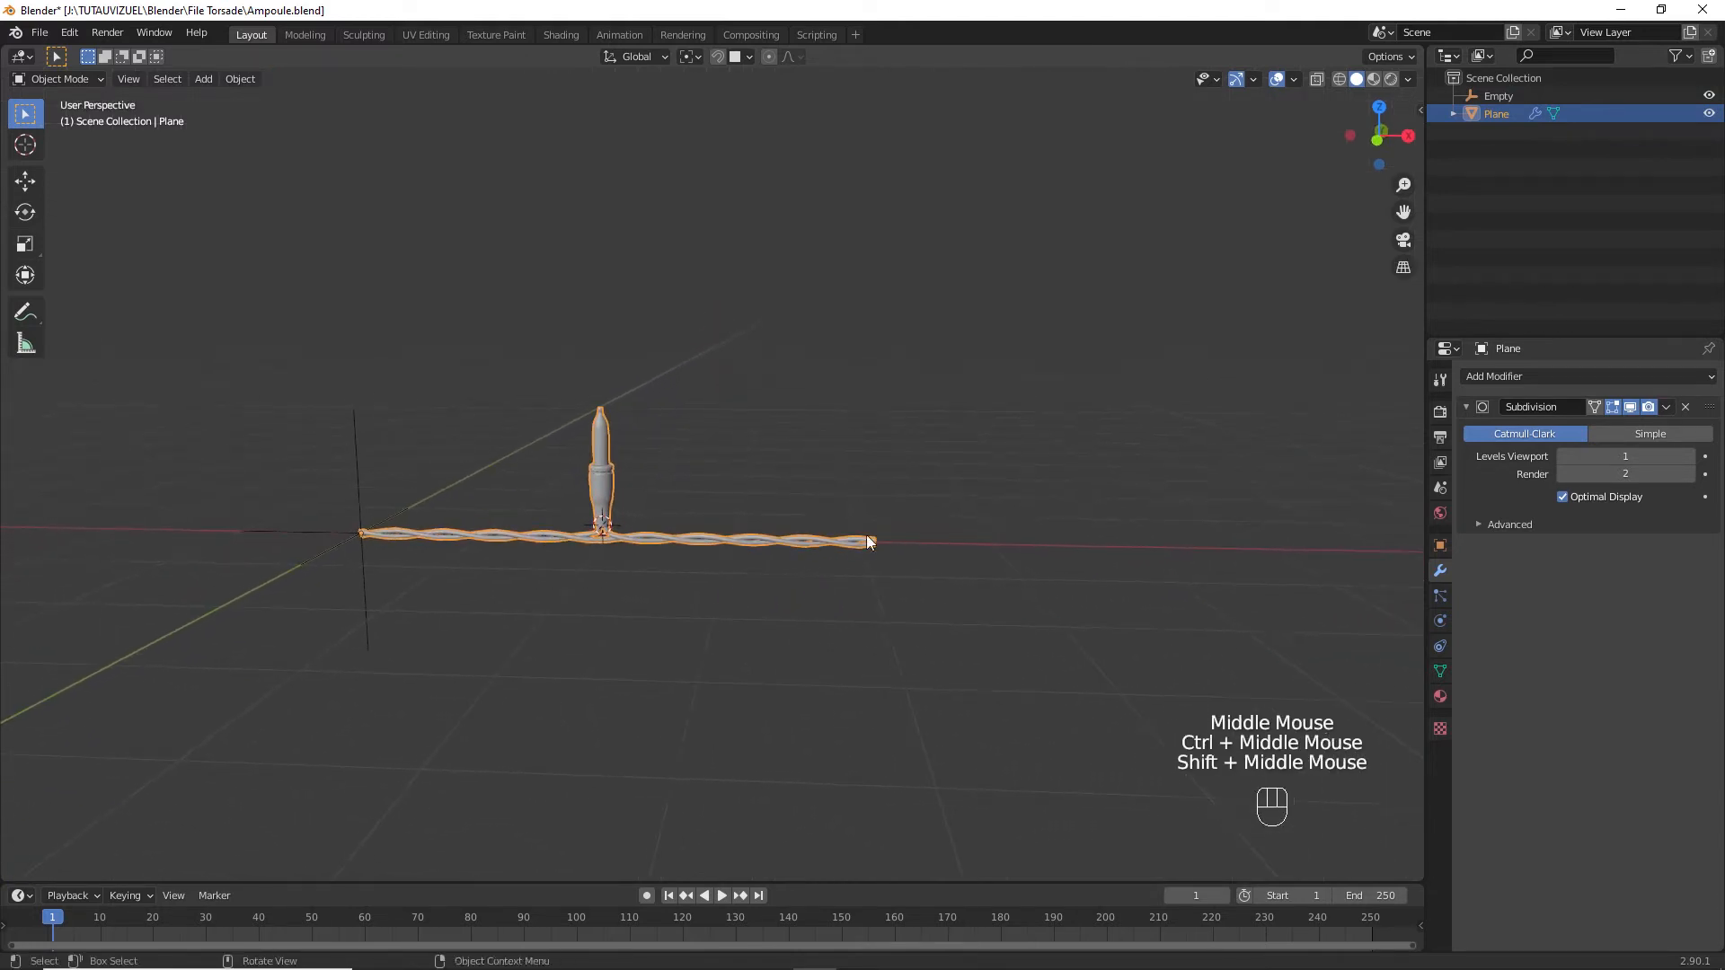
pyautogui.click(1697, 378)
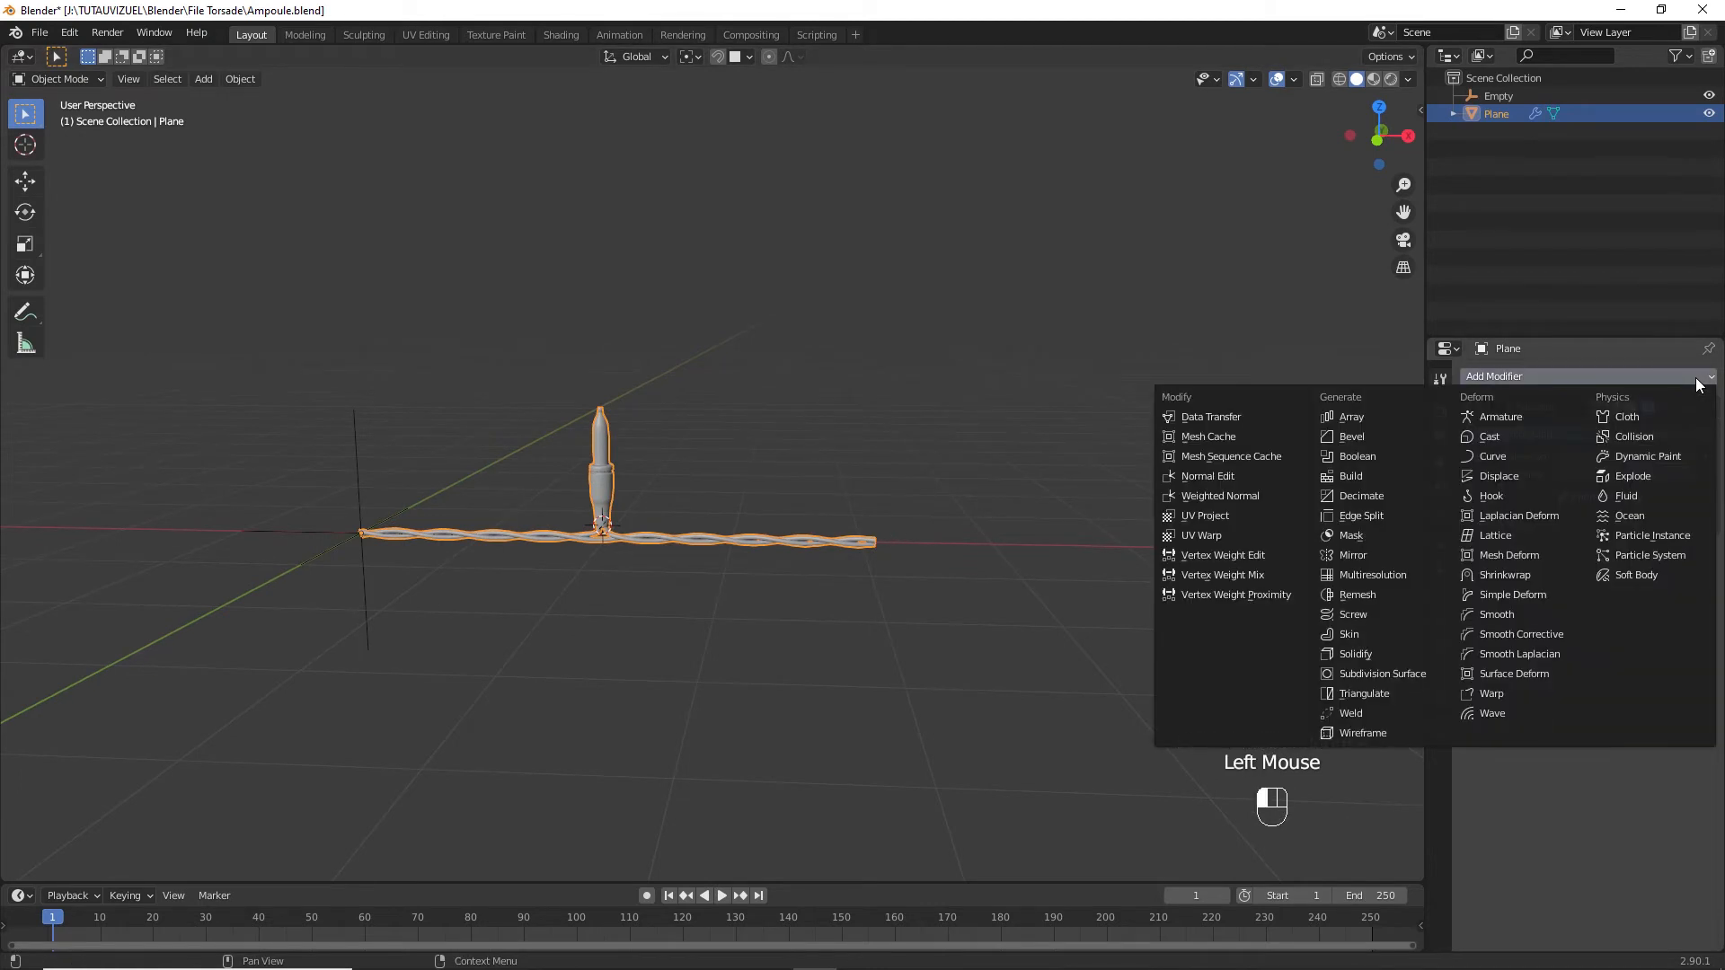
pyautogui.click(1395, 419)
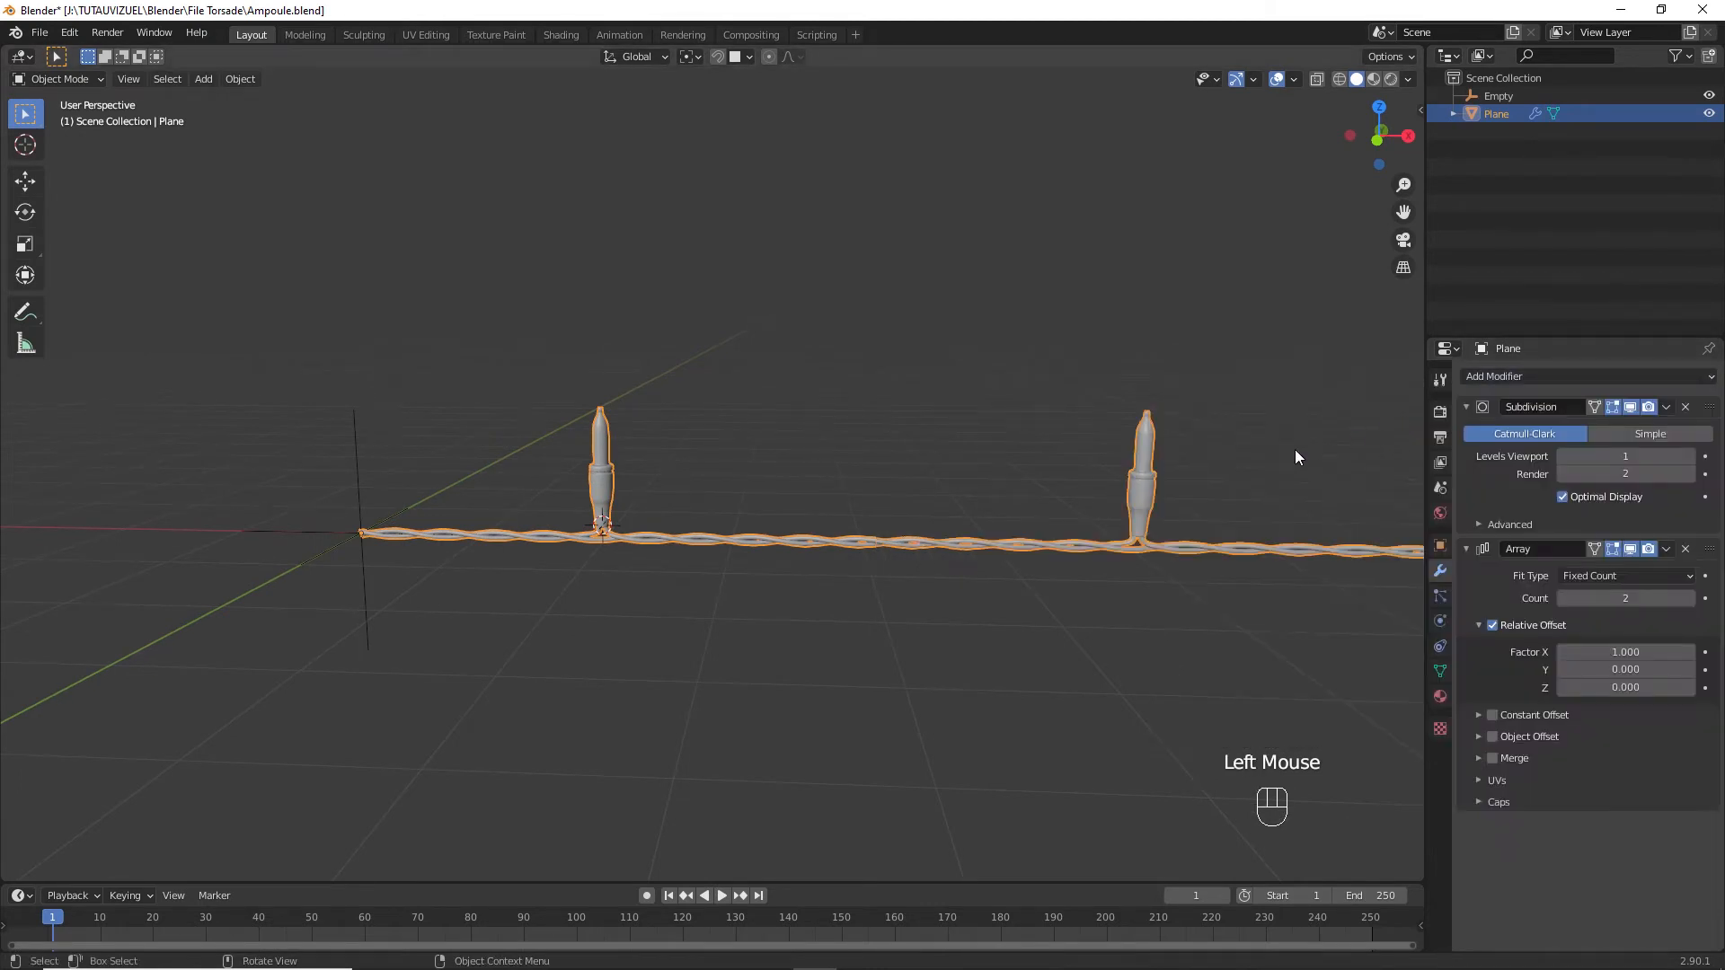
pyautogui.keyDown('ctrl'); pyautogui.moveTo(878, 462); pyautogui.dragTo(815, 537, button='middle'); pyautogui.keyUp('ctrl')
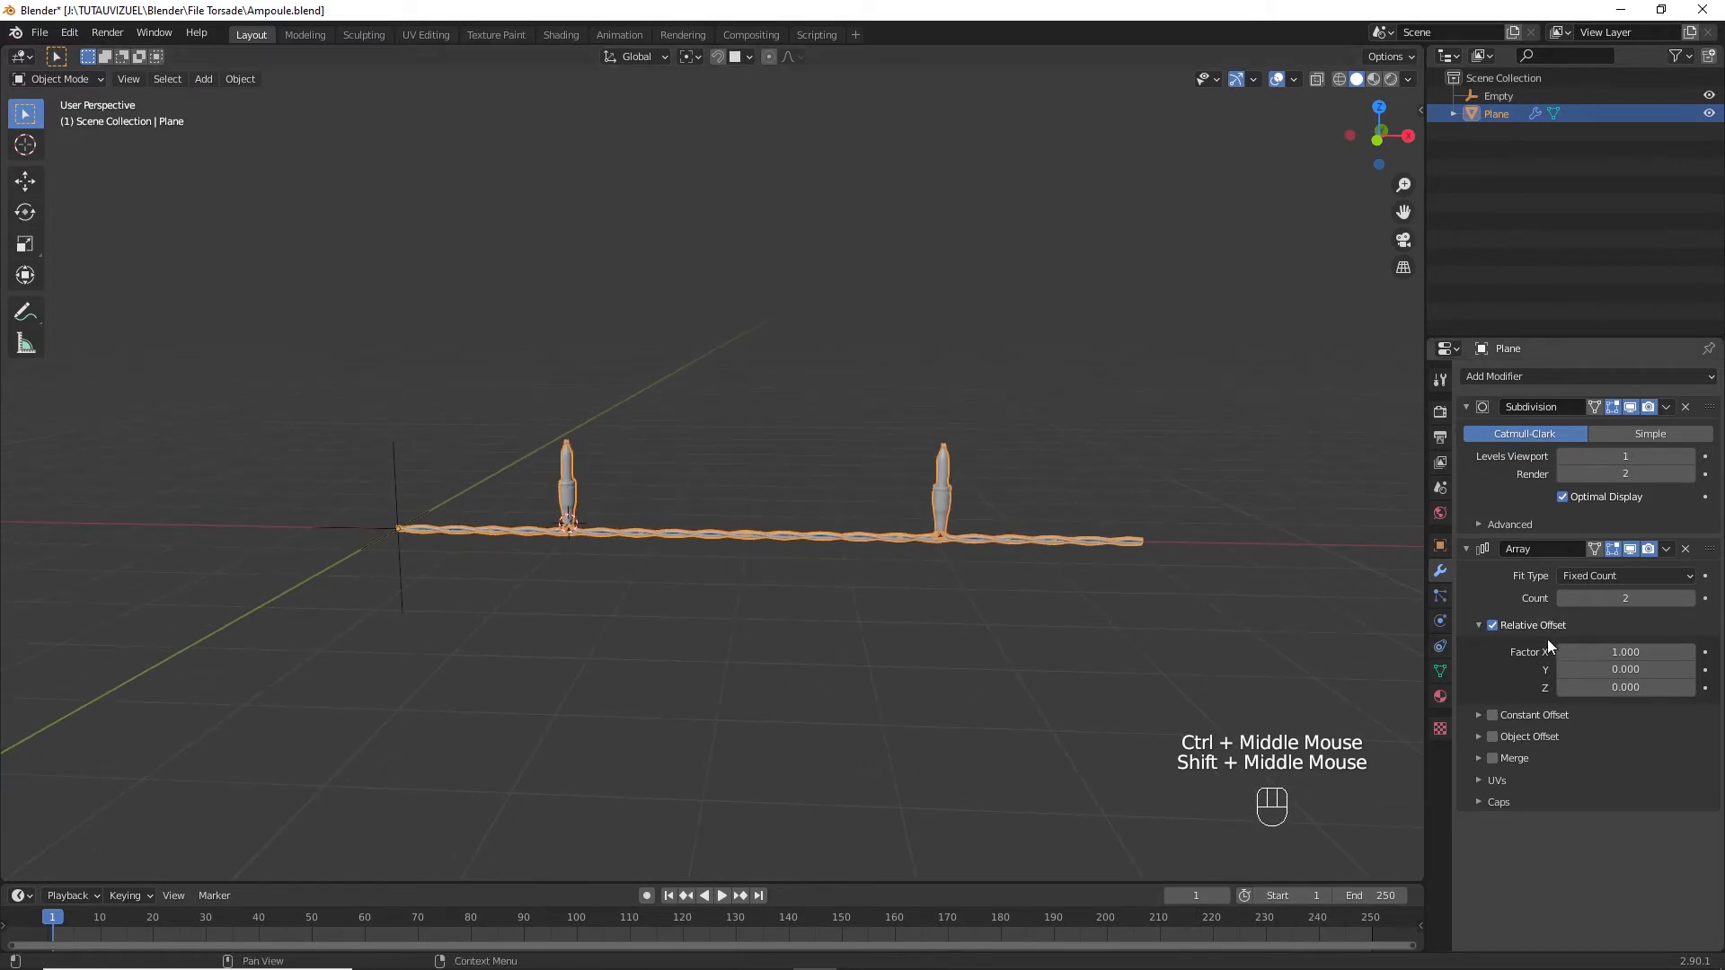
pyautogui.click(1491, 736)
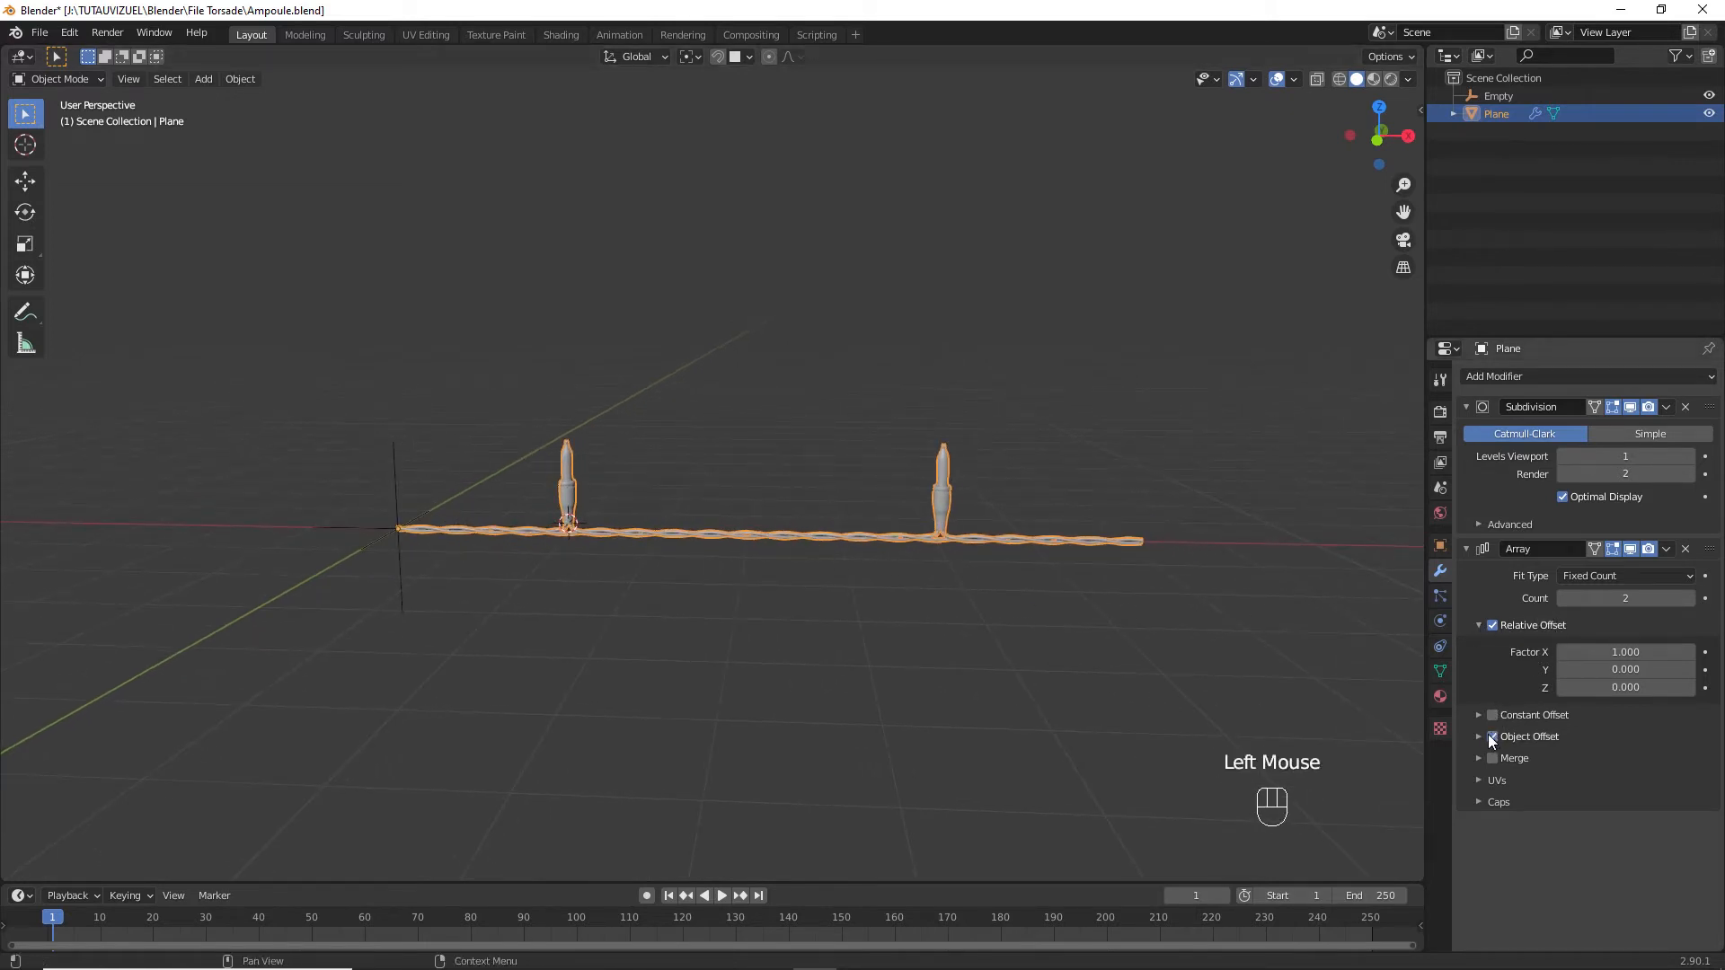
pyautogui.click(1491, 758)
pyautogui.click(1478, 737)
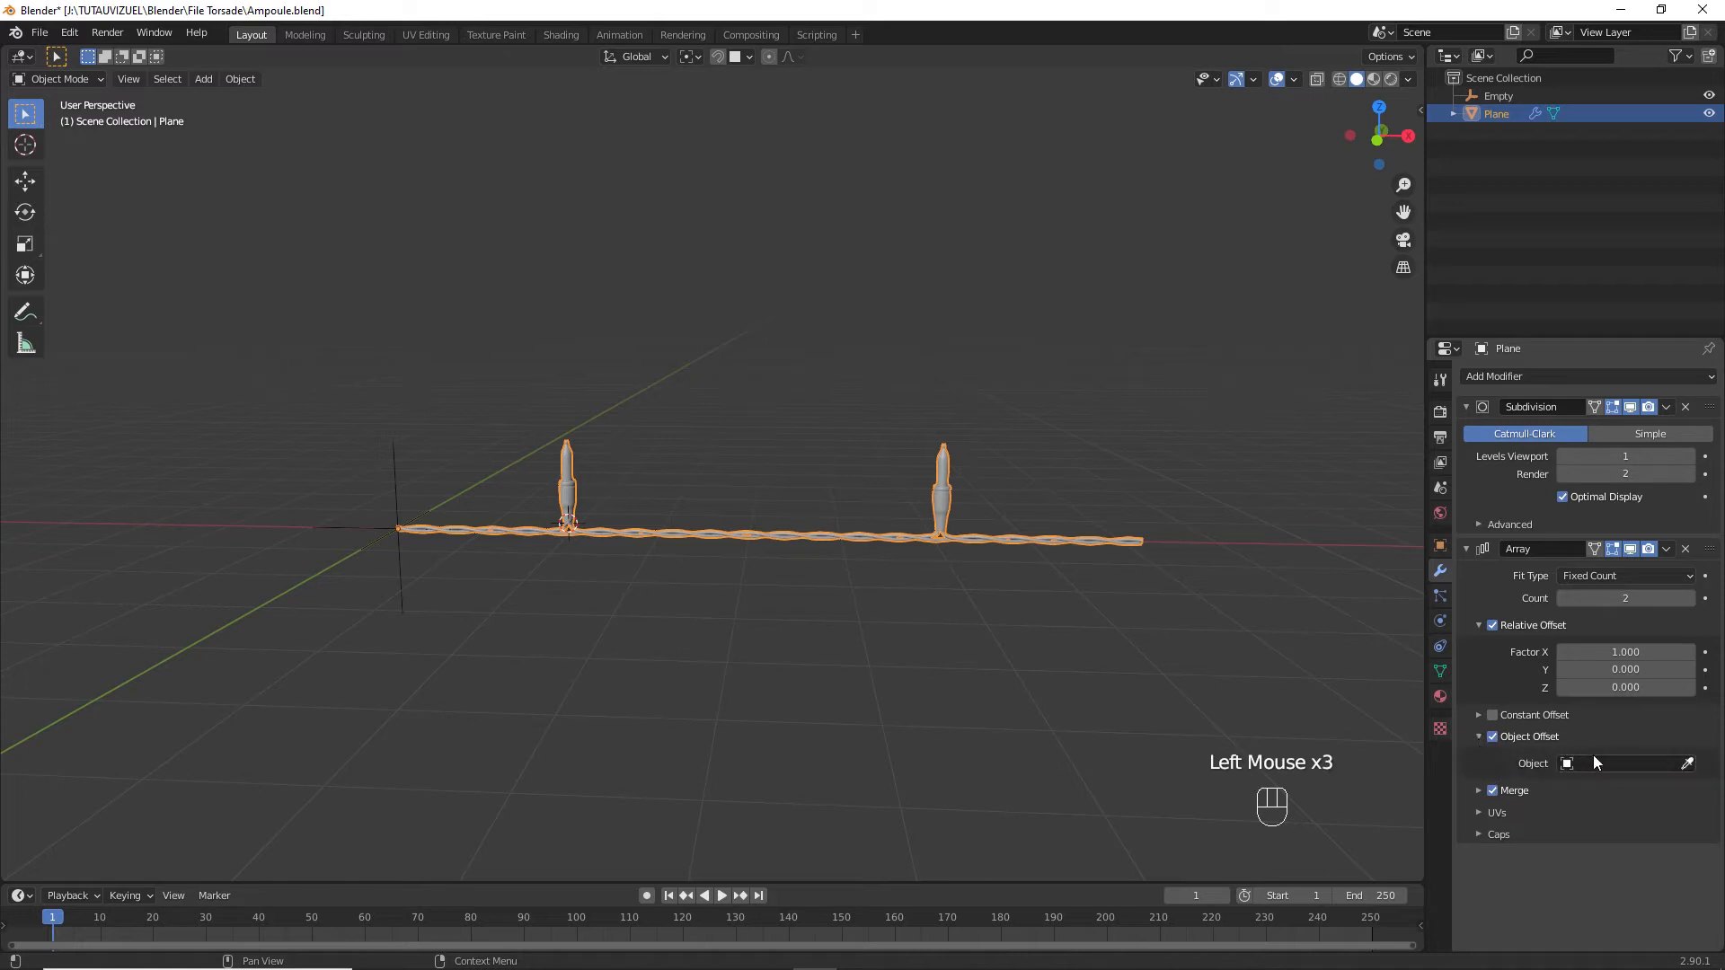
pyautogui.click(1593, 762)
pyautogui.click(1567, 784)
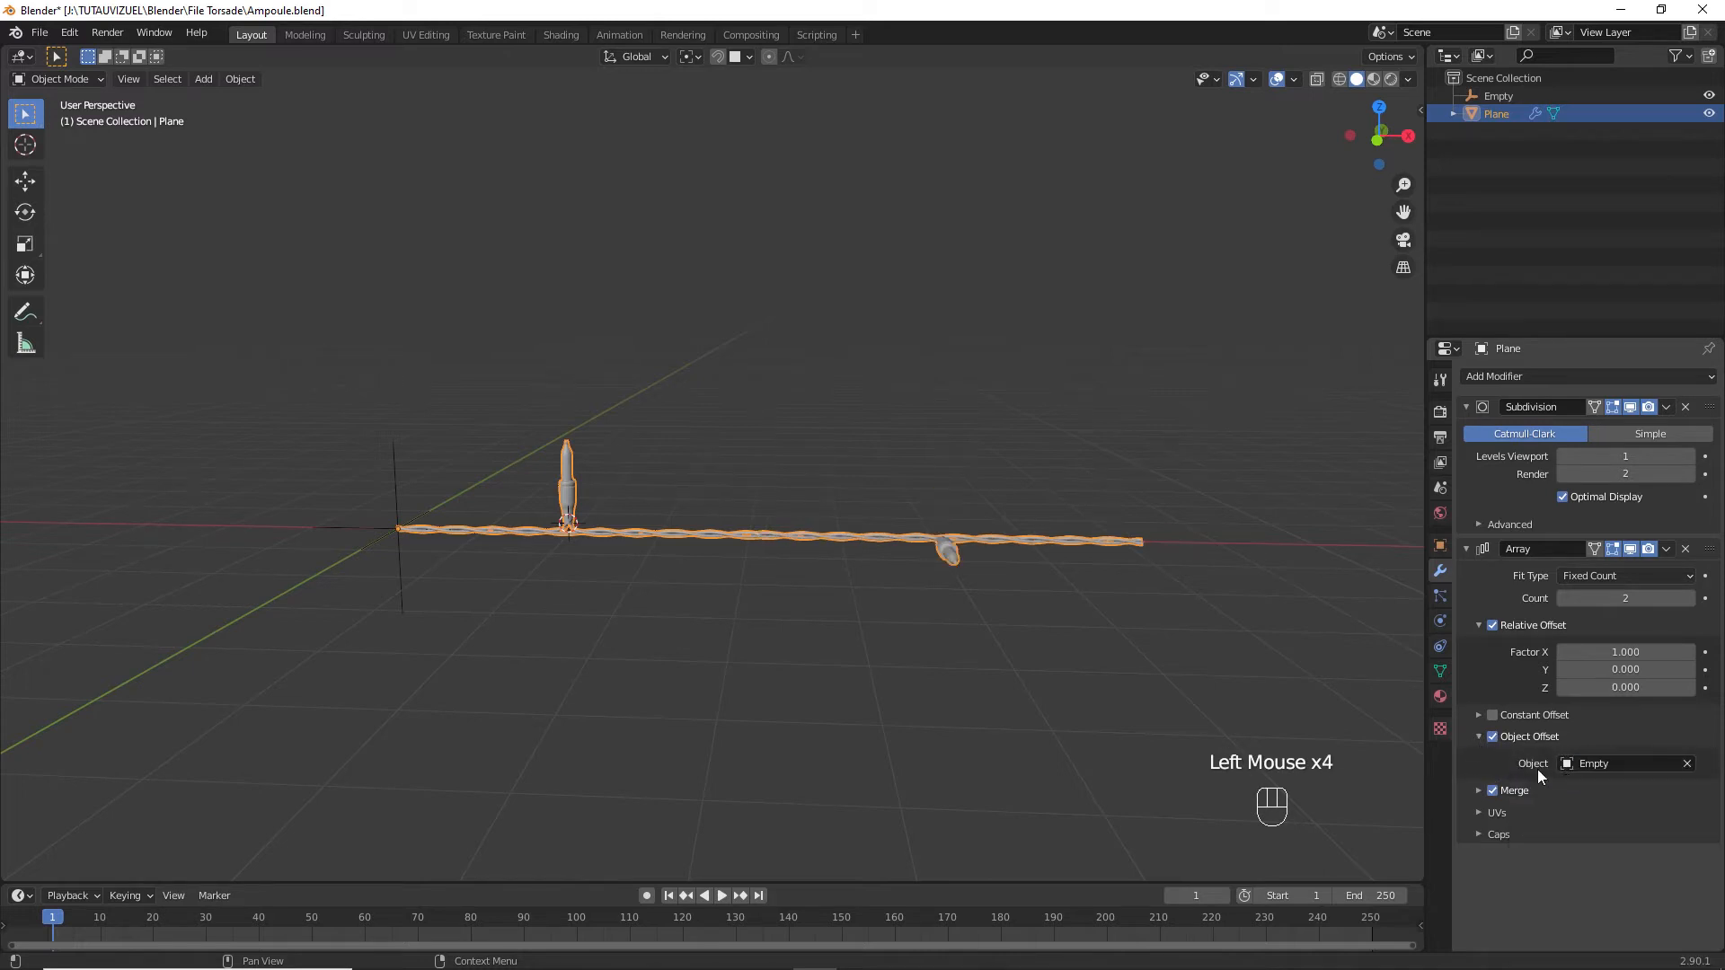
# Set the Empty's X rotation to 180°.
pyautogui.click(393, 488)
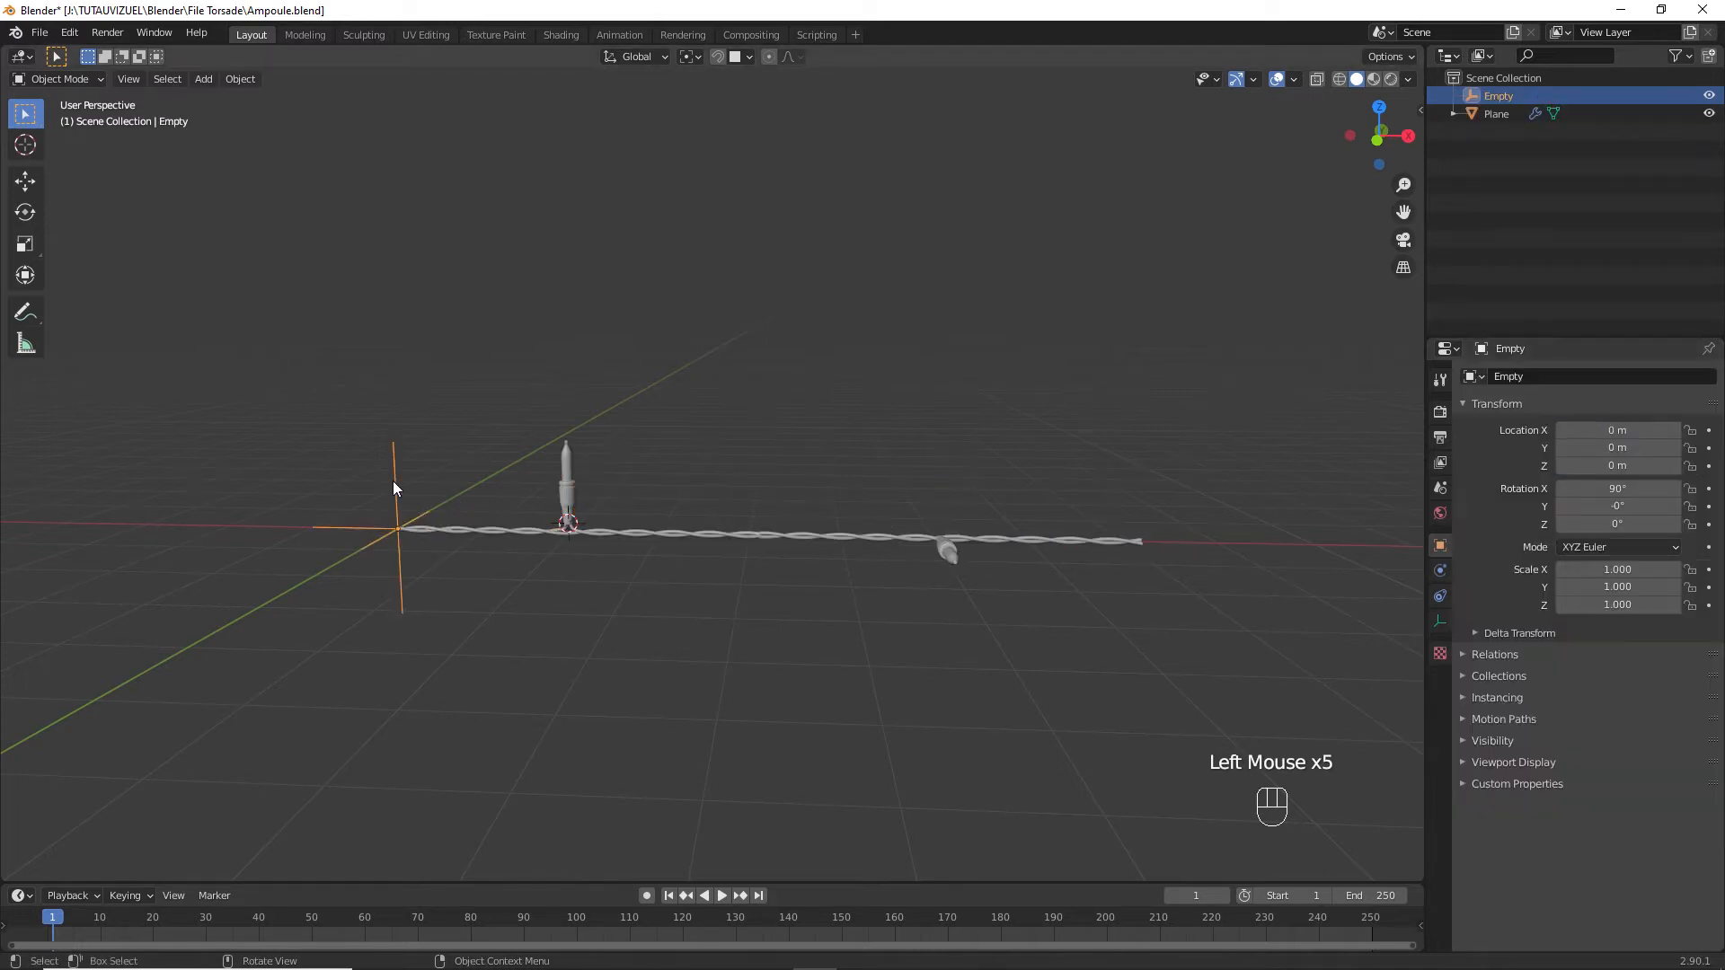
pyautogui.click(1617, 488)
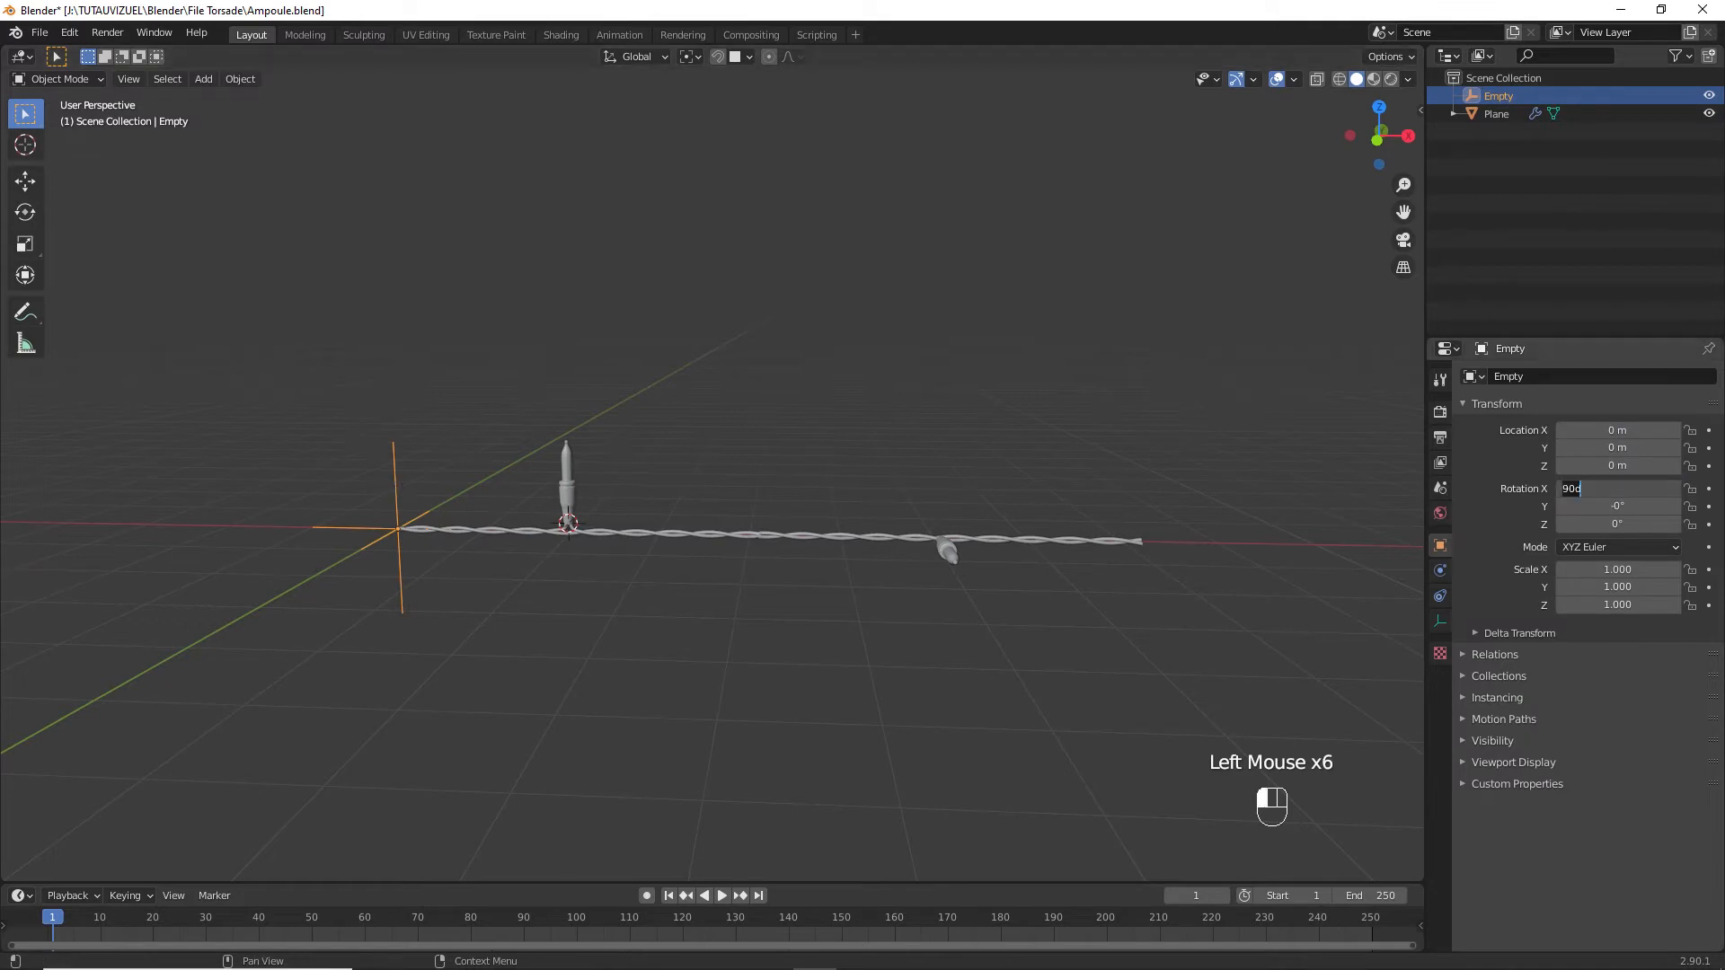
pyautogui.write('180')
pyautogui.press('Return')
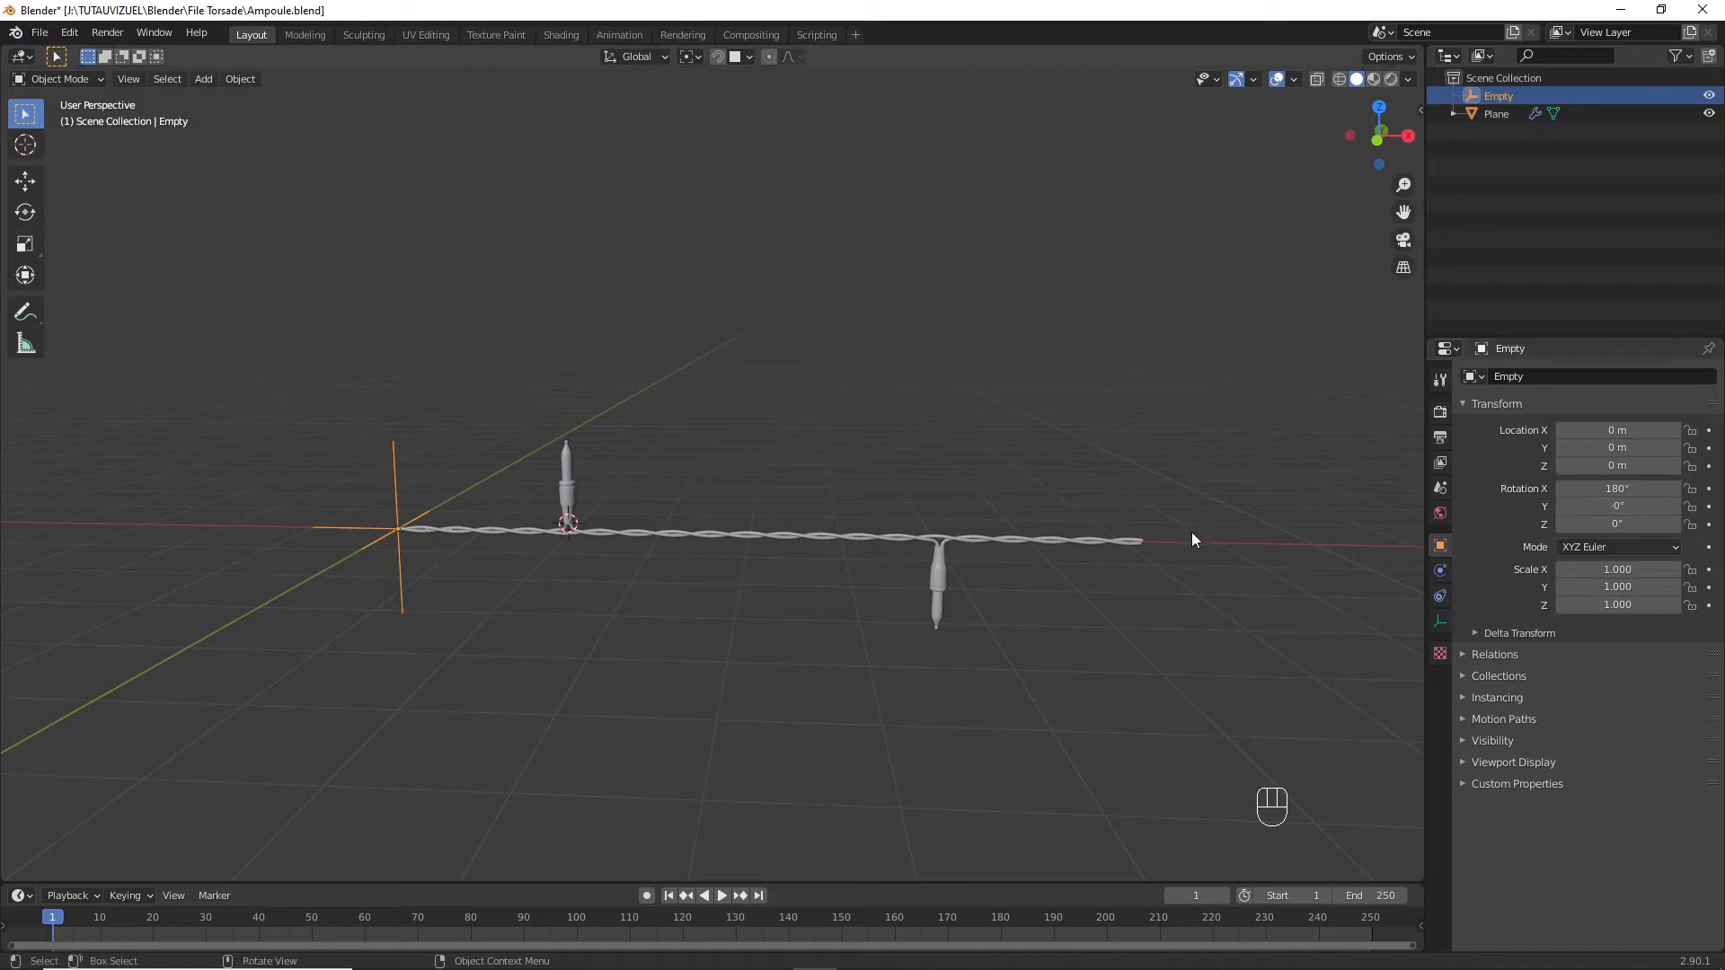
# Apply the cable's Array modifier and delete the Empty.
pyautogui.click(1062, 544)
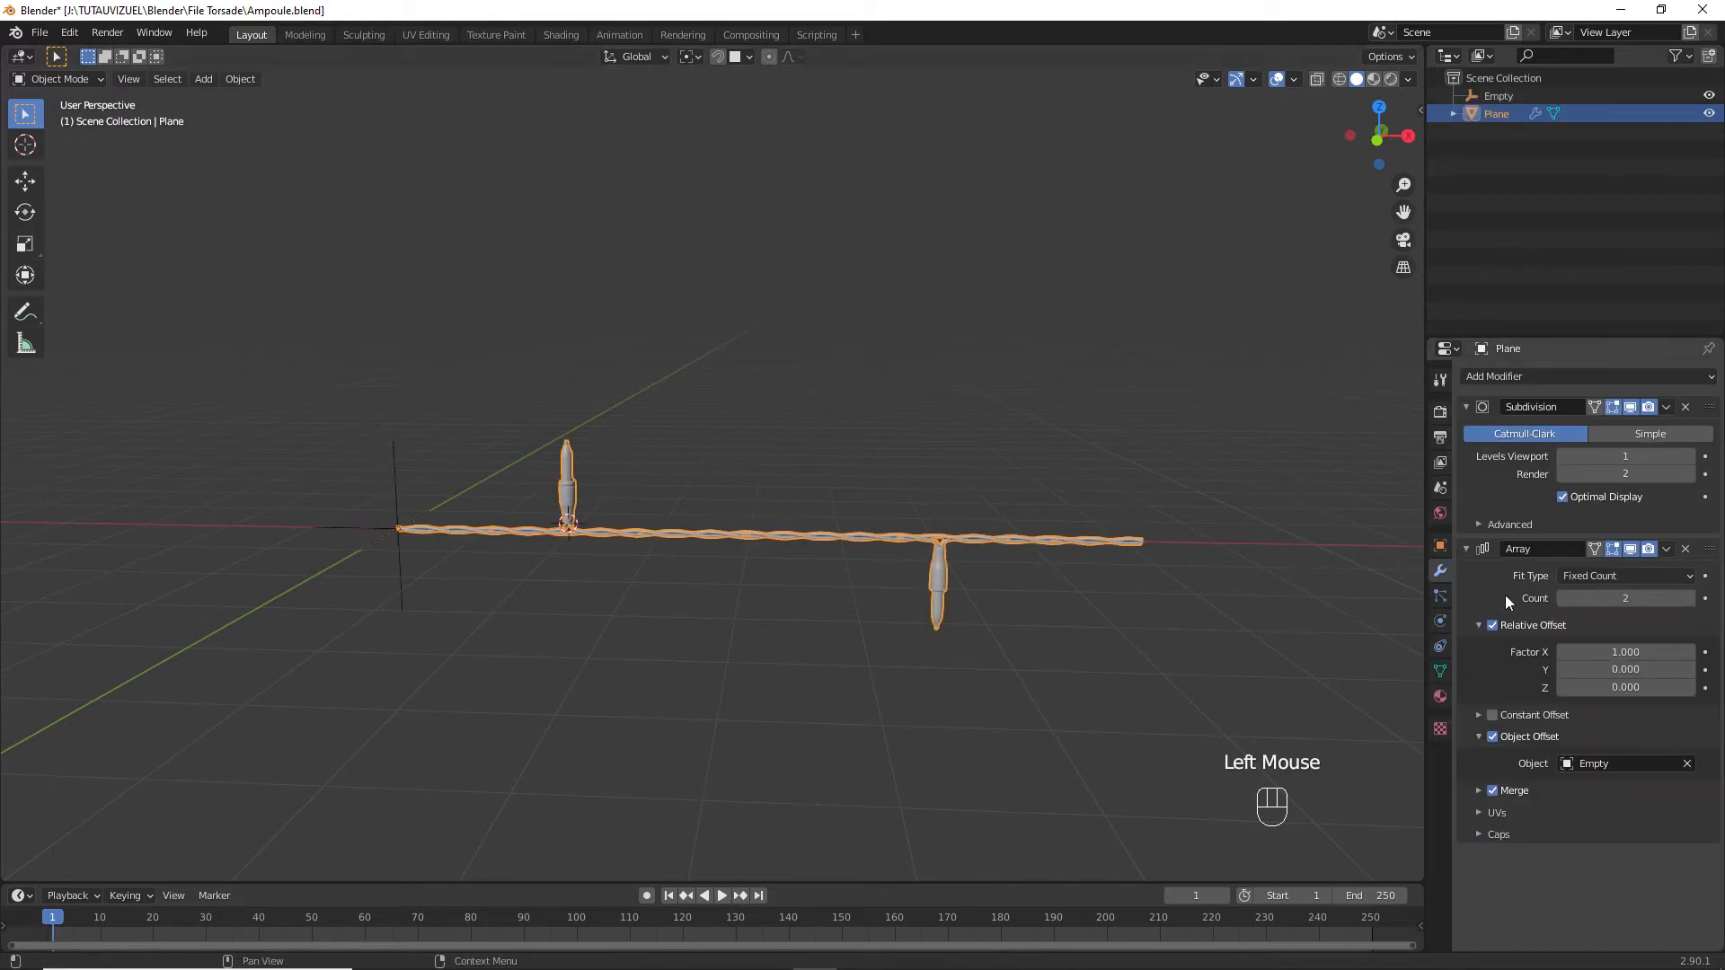
pyautogui.hotkey('ctrl', 'a')
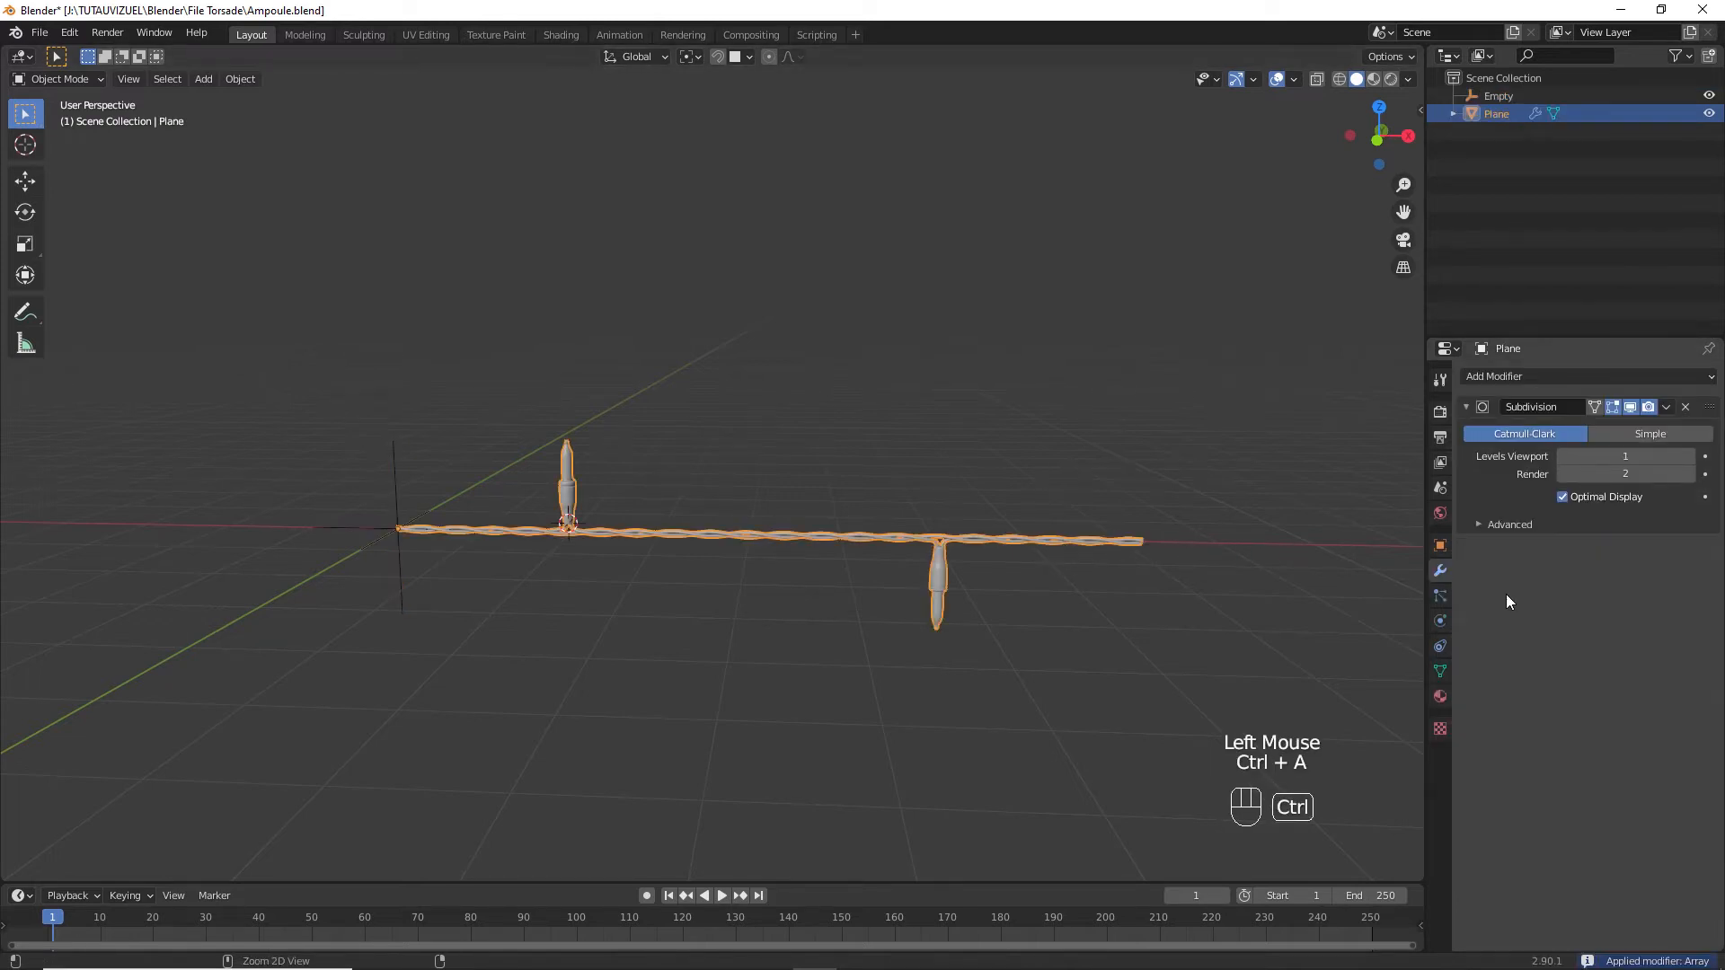
pyautogui.click(395, 494)
pyautogui.press('x')
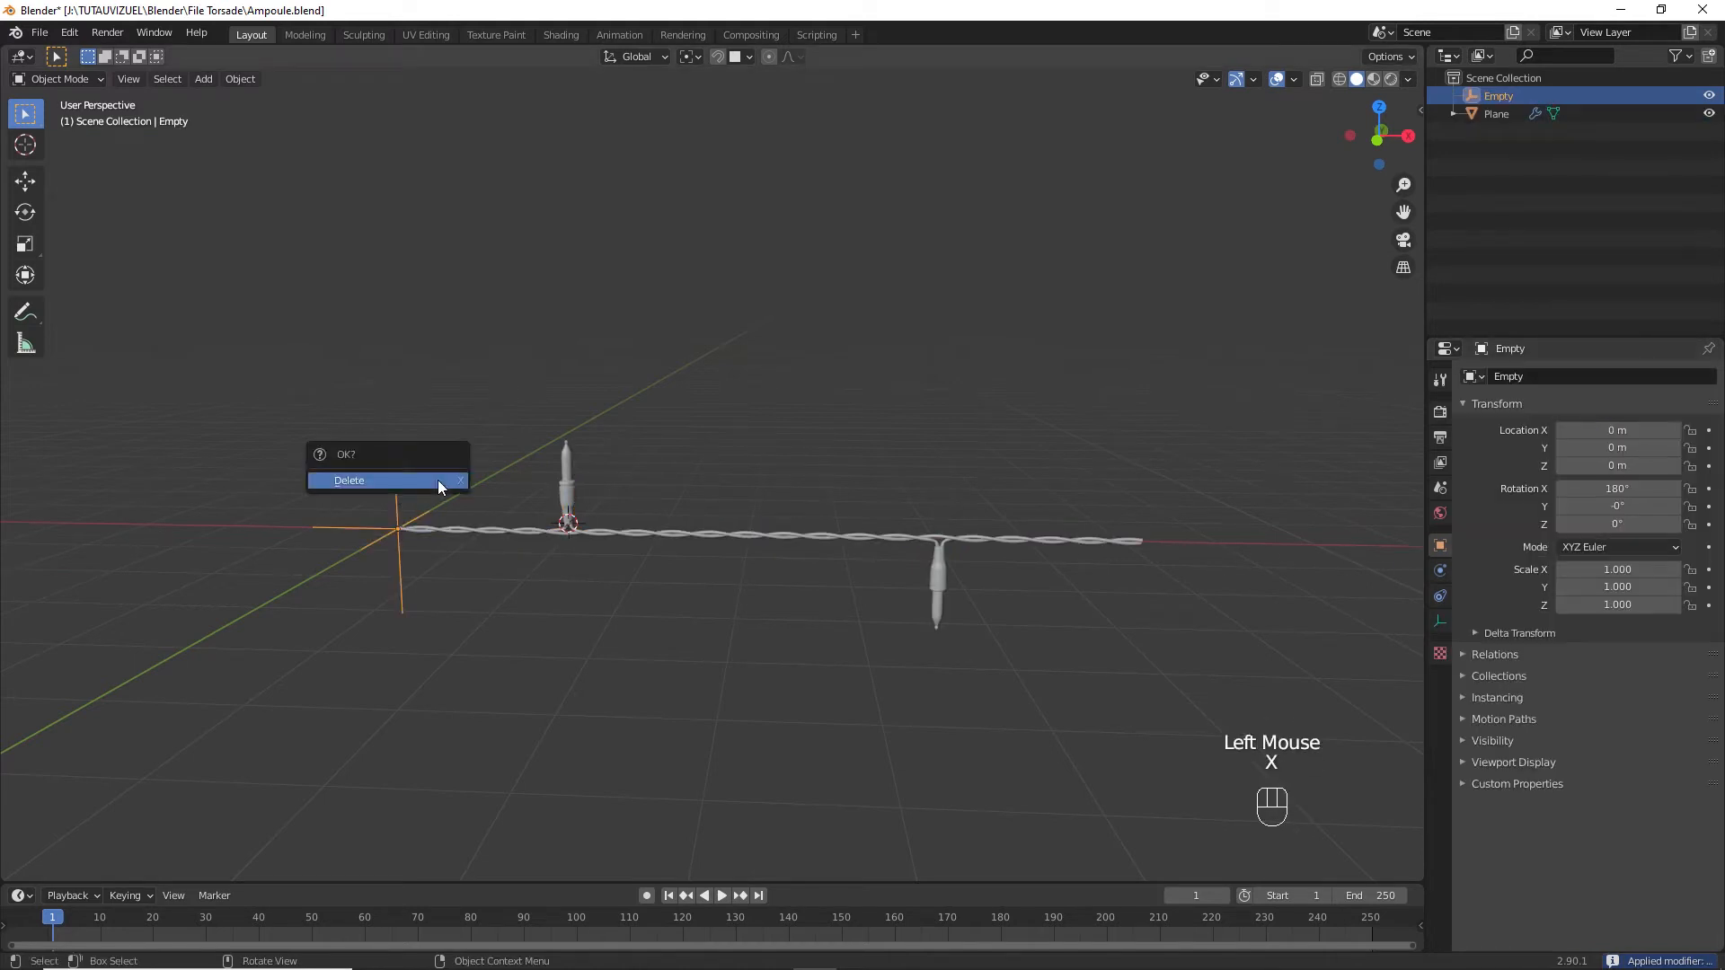
pyautogui.click(438, 482)
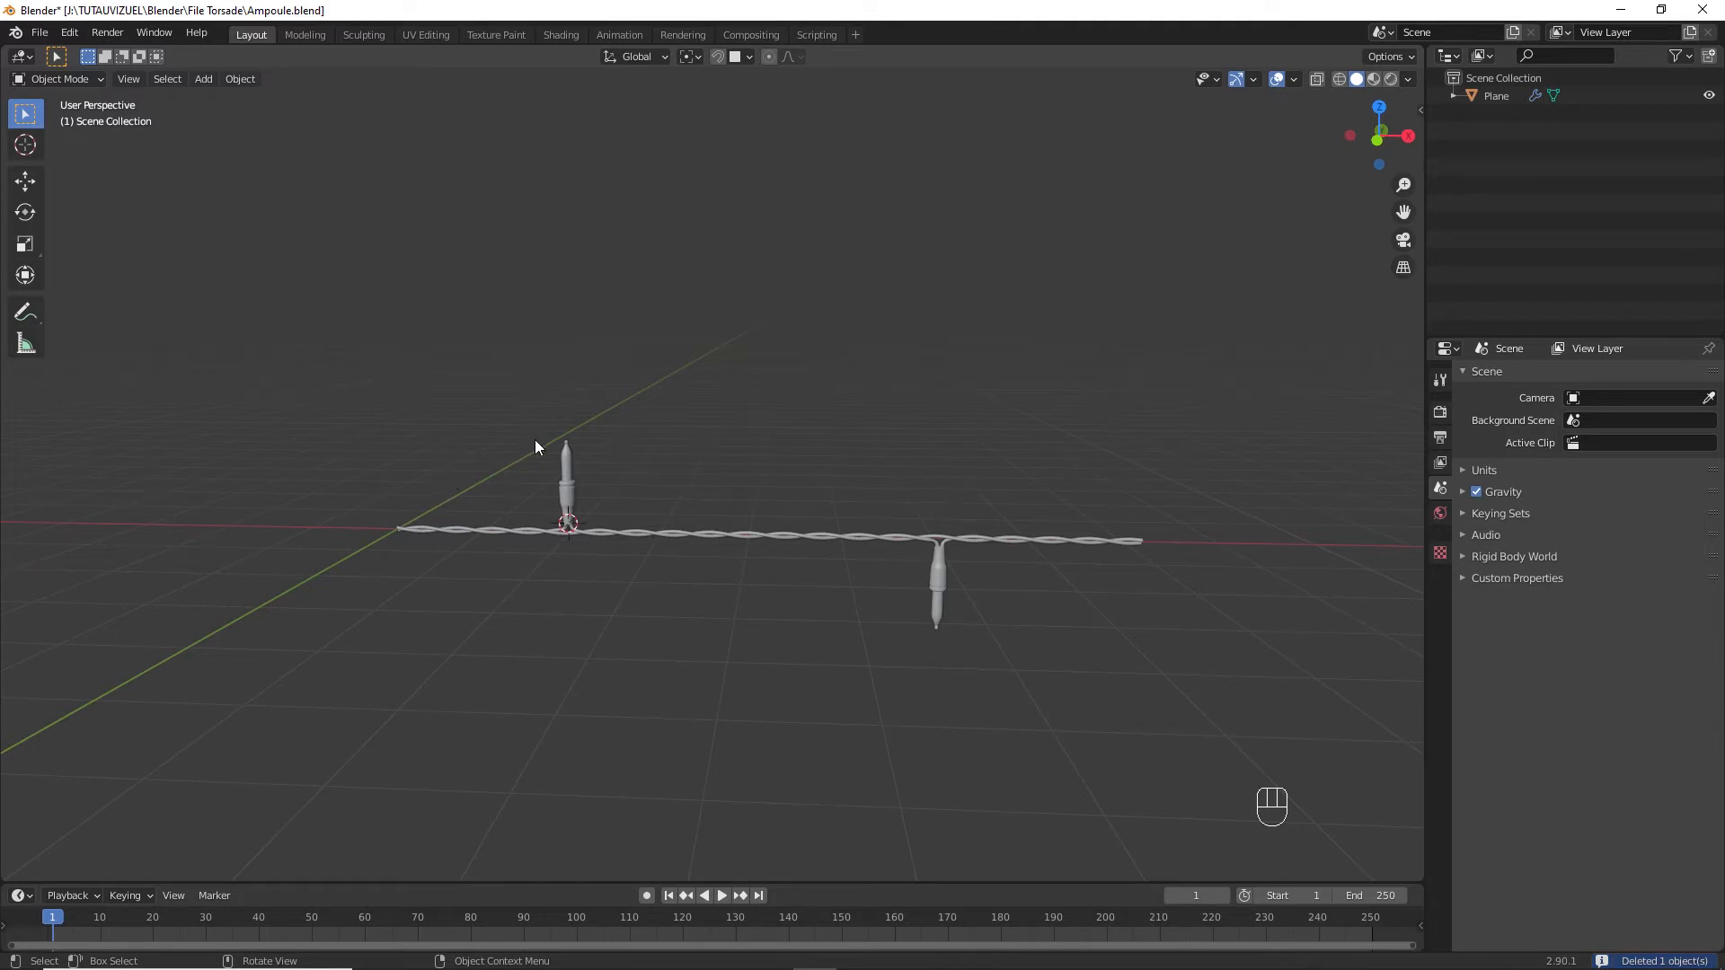
# Add a Bezier curve at the 3D cursor while in top orthographic view.
pyautogui.press('KP_7')
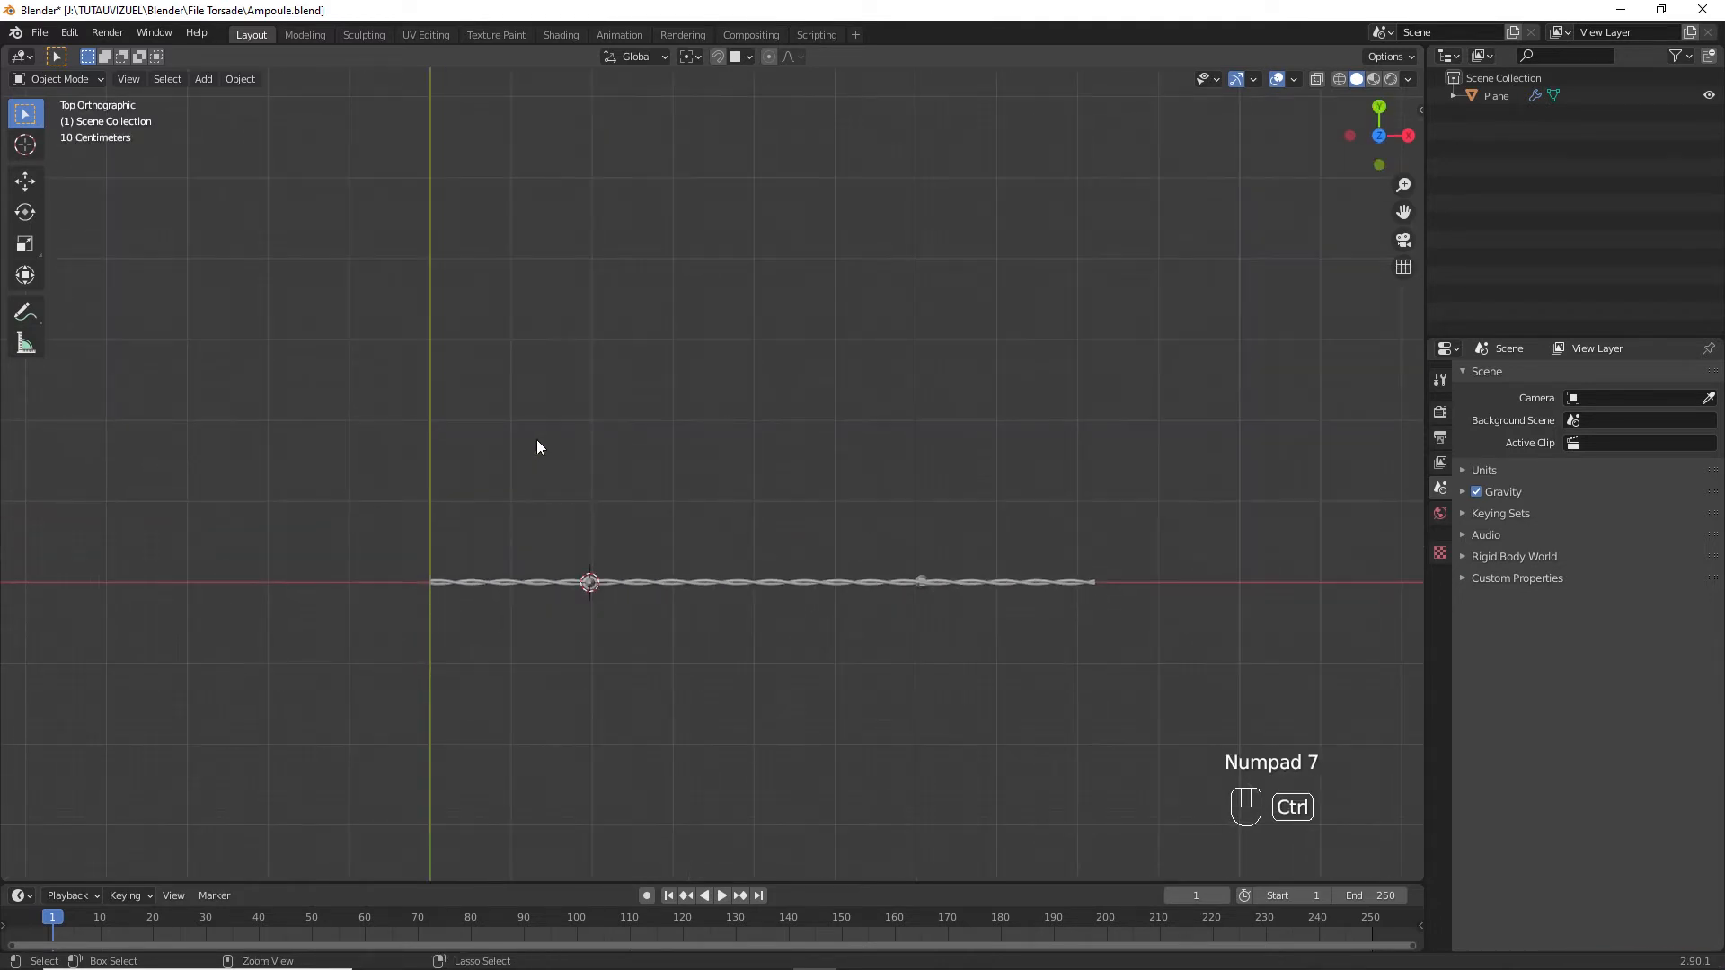
pyautogui.hotkey('shift', 'a')
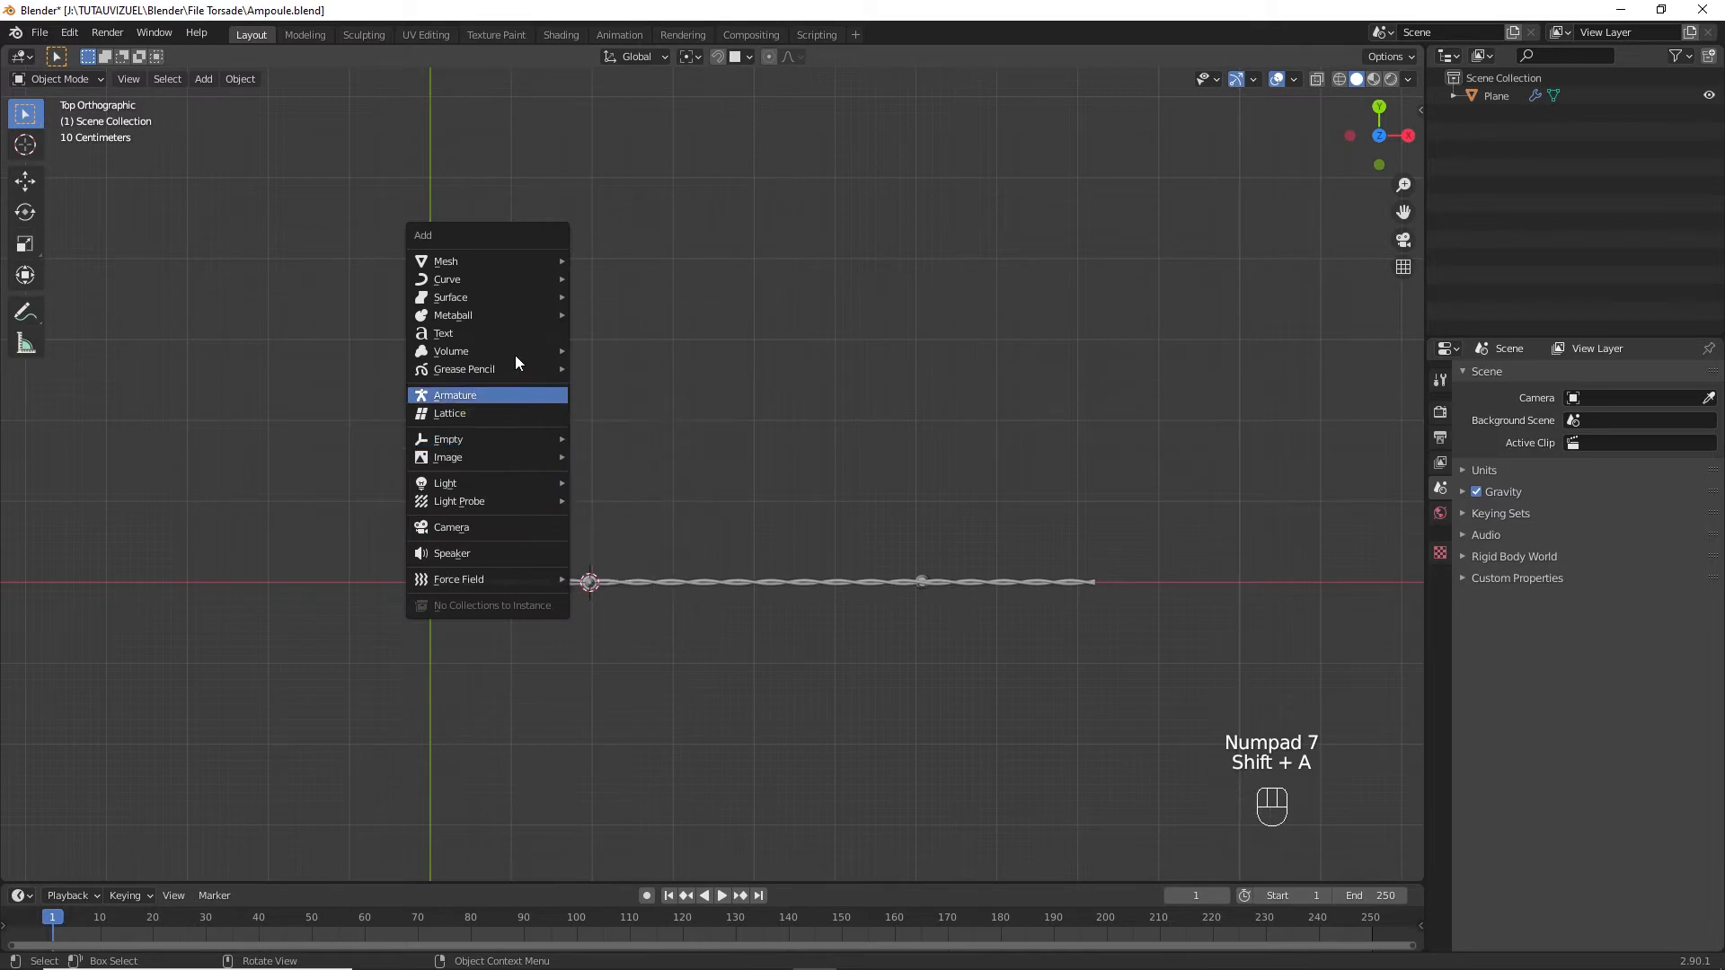
pyautogui.moveTo(525, 284)
pyautogui.click(597, 280)
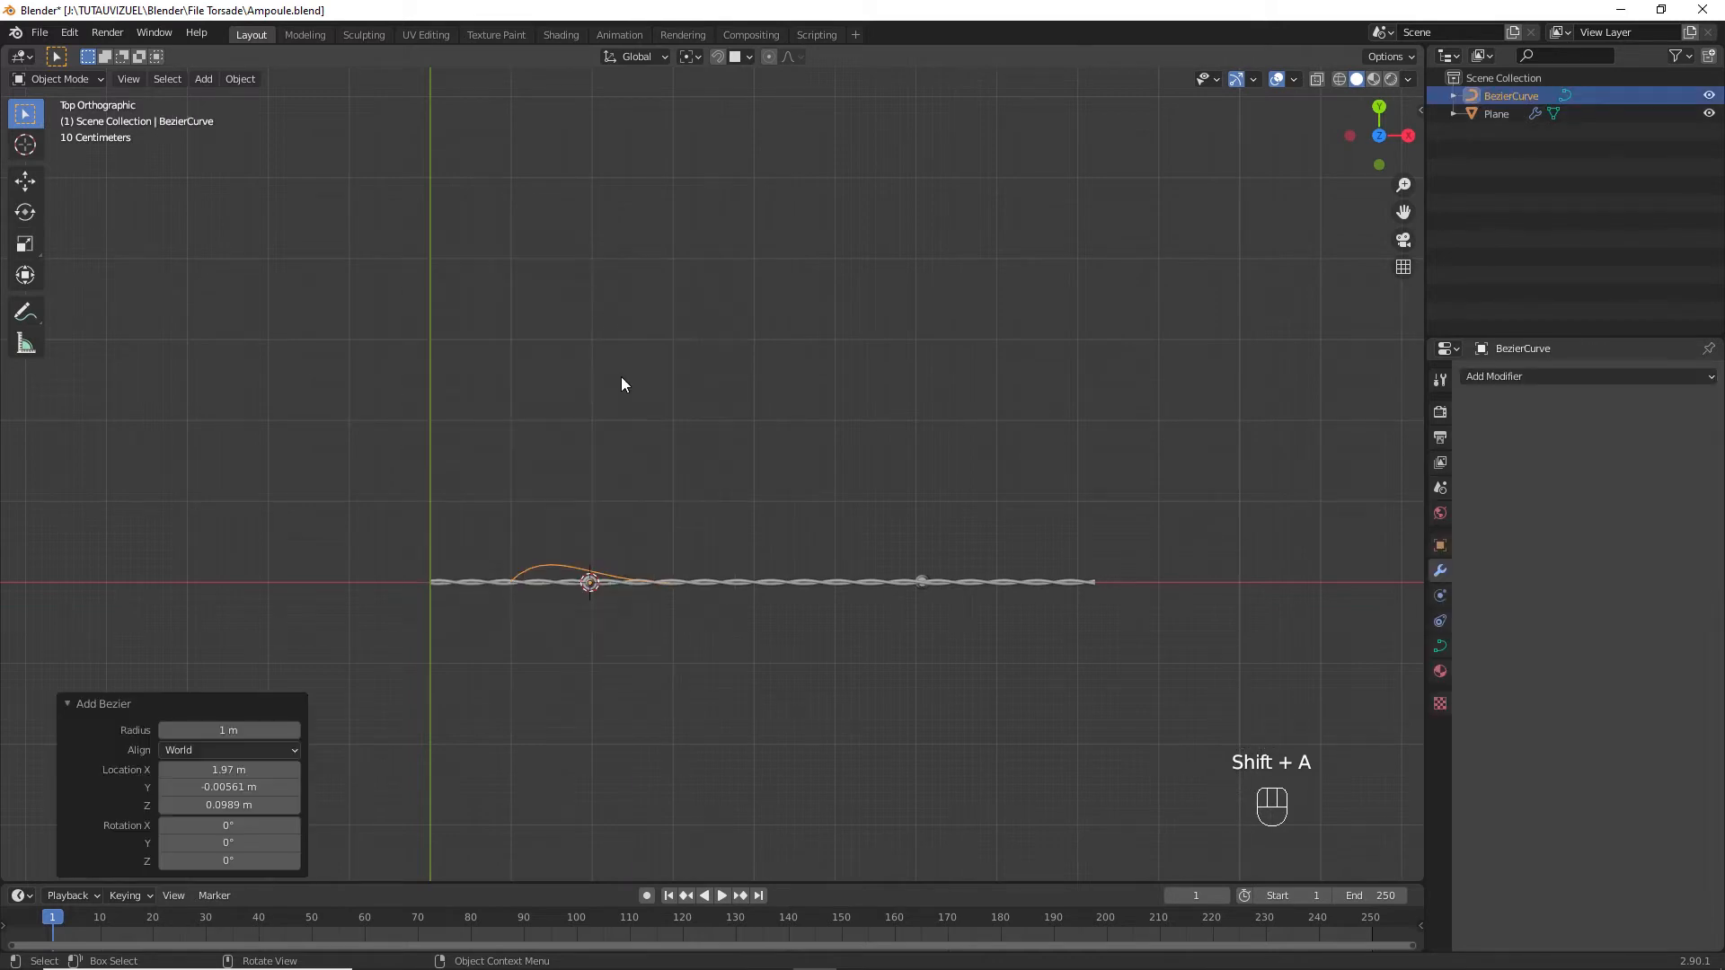
# Edit the Bezier curve and move its end control point about 0.51 m in X and 2.25 m in Y.
pyautogui.press('Tab')
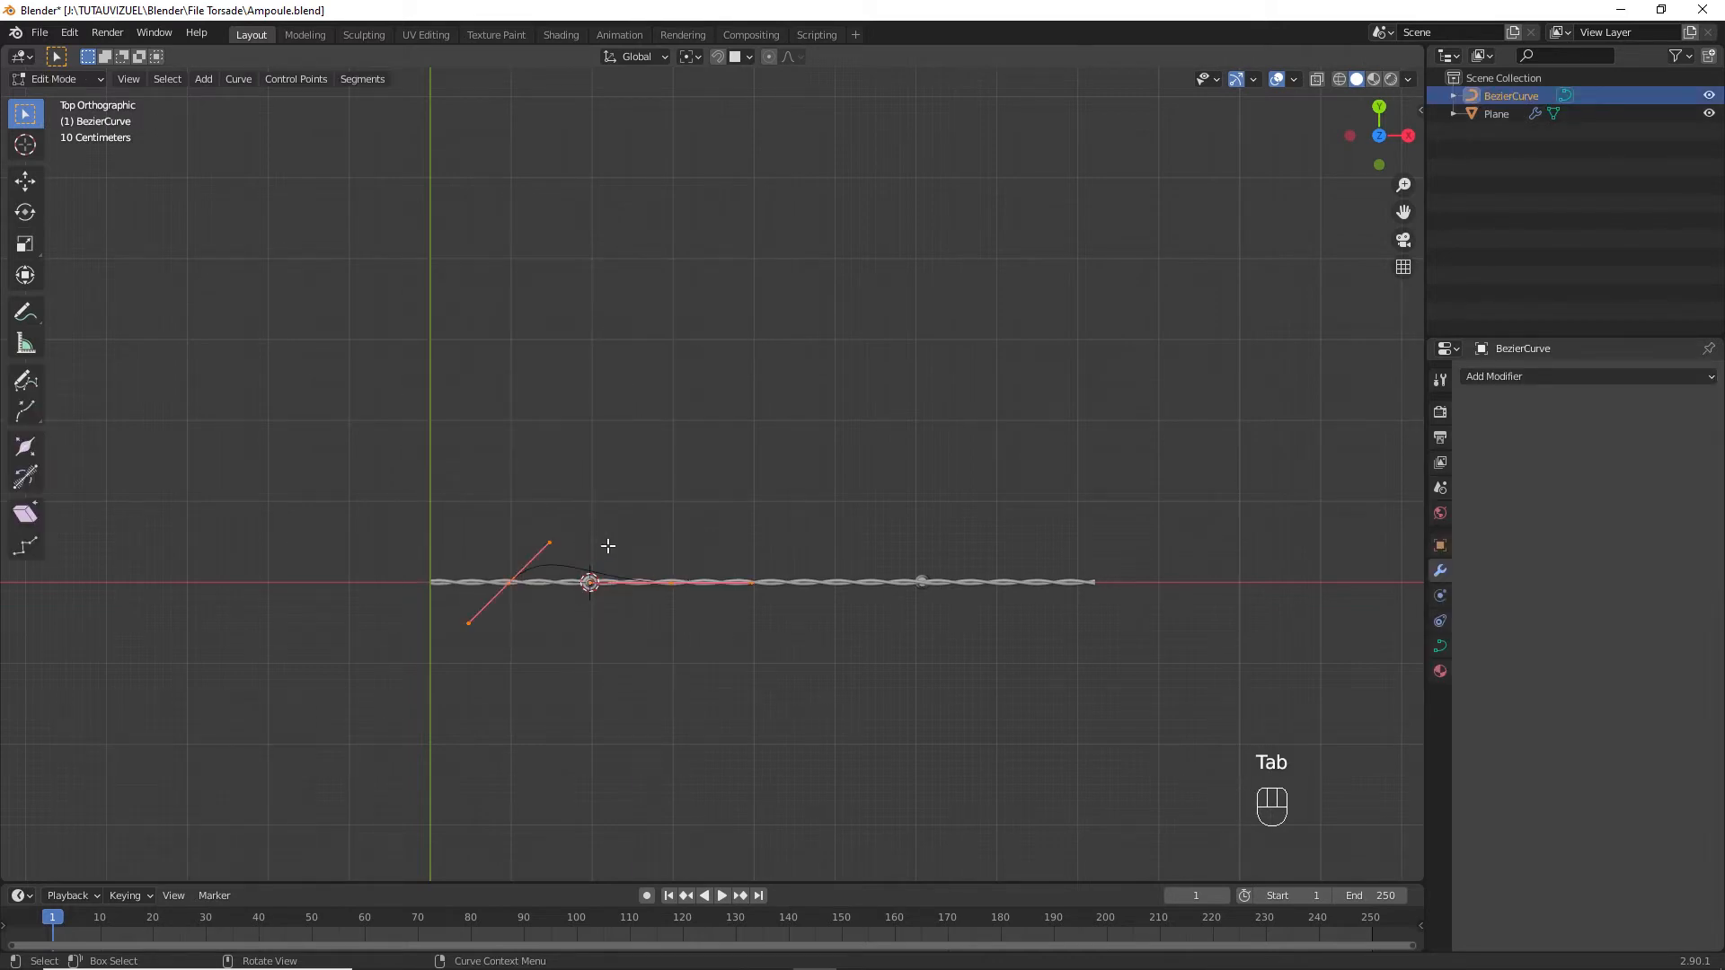
pyautogui.moveTo(608, 545); pyautogui.dragTo(720, 620)
pyautogui.press('g')
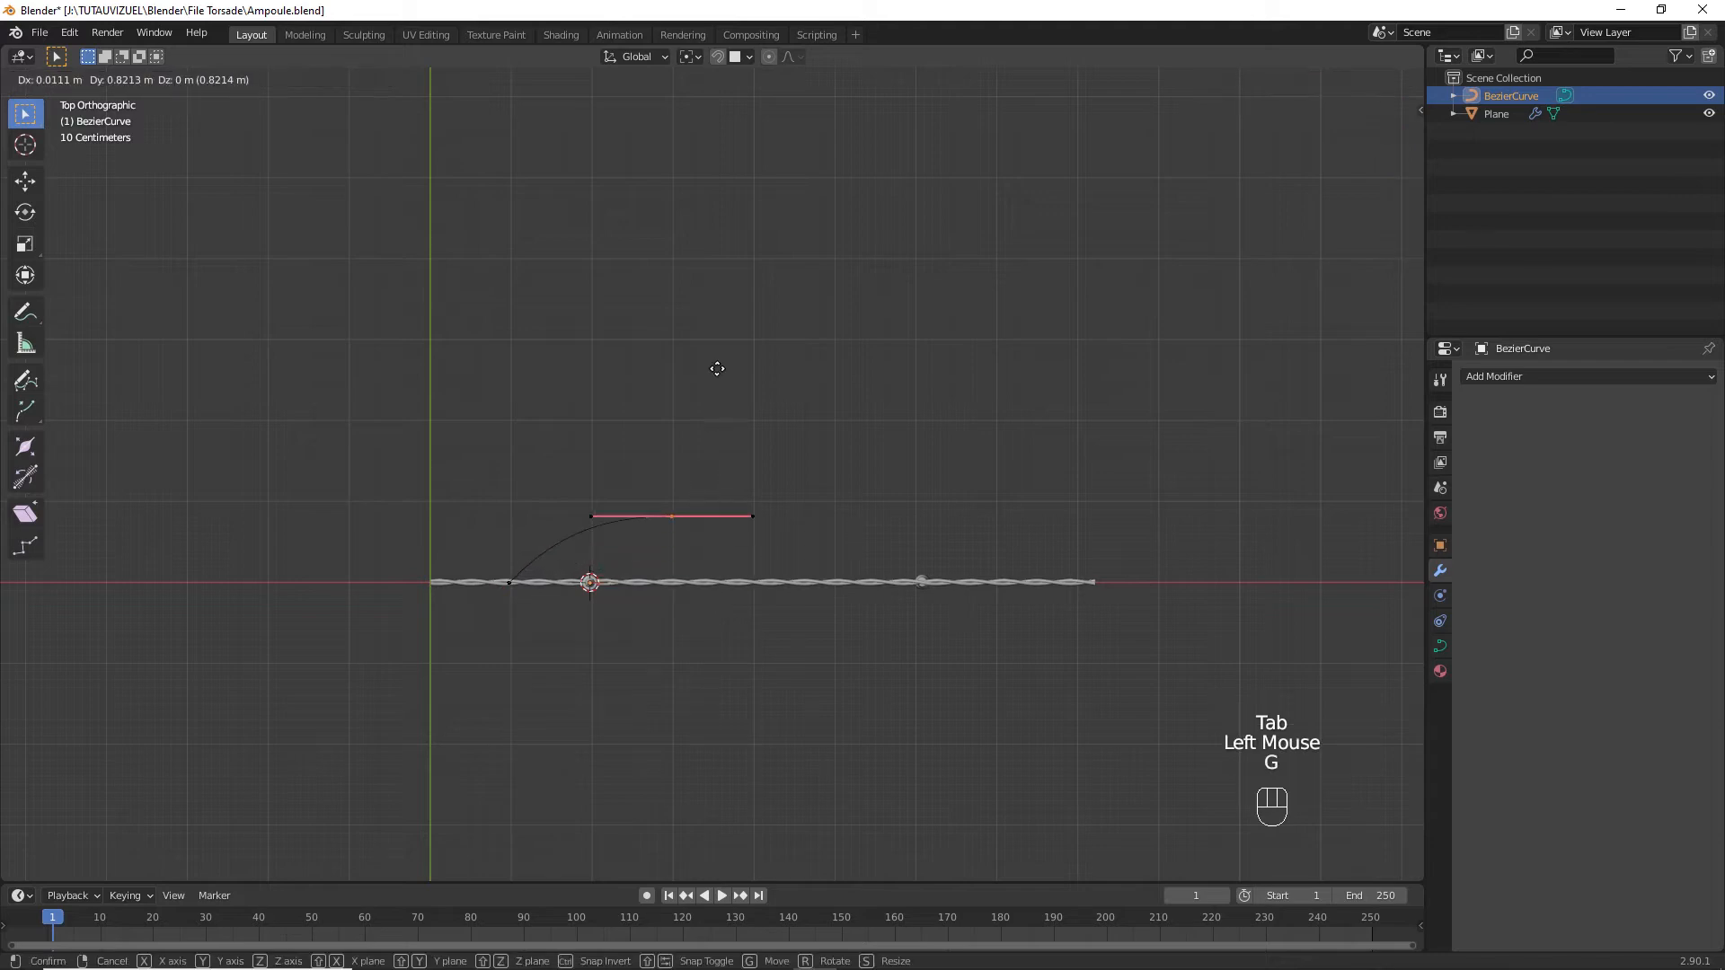
pyautogui.click(753, 317)
# Extrude three curve points that run above the cable and come down past its far end.
pyautogui.press('e')
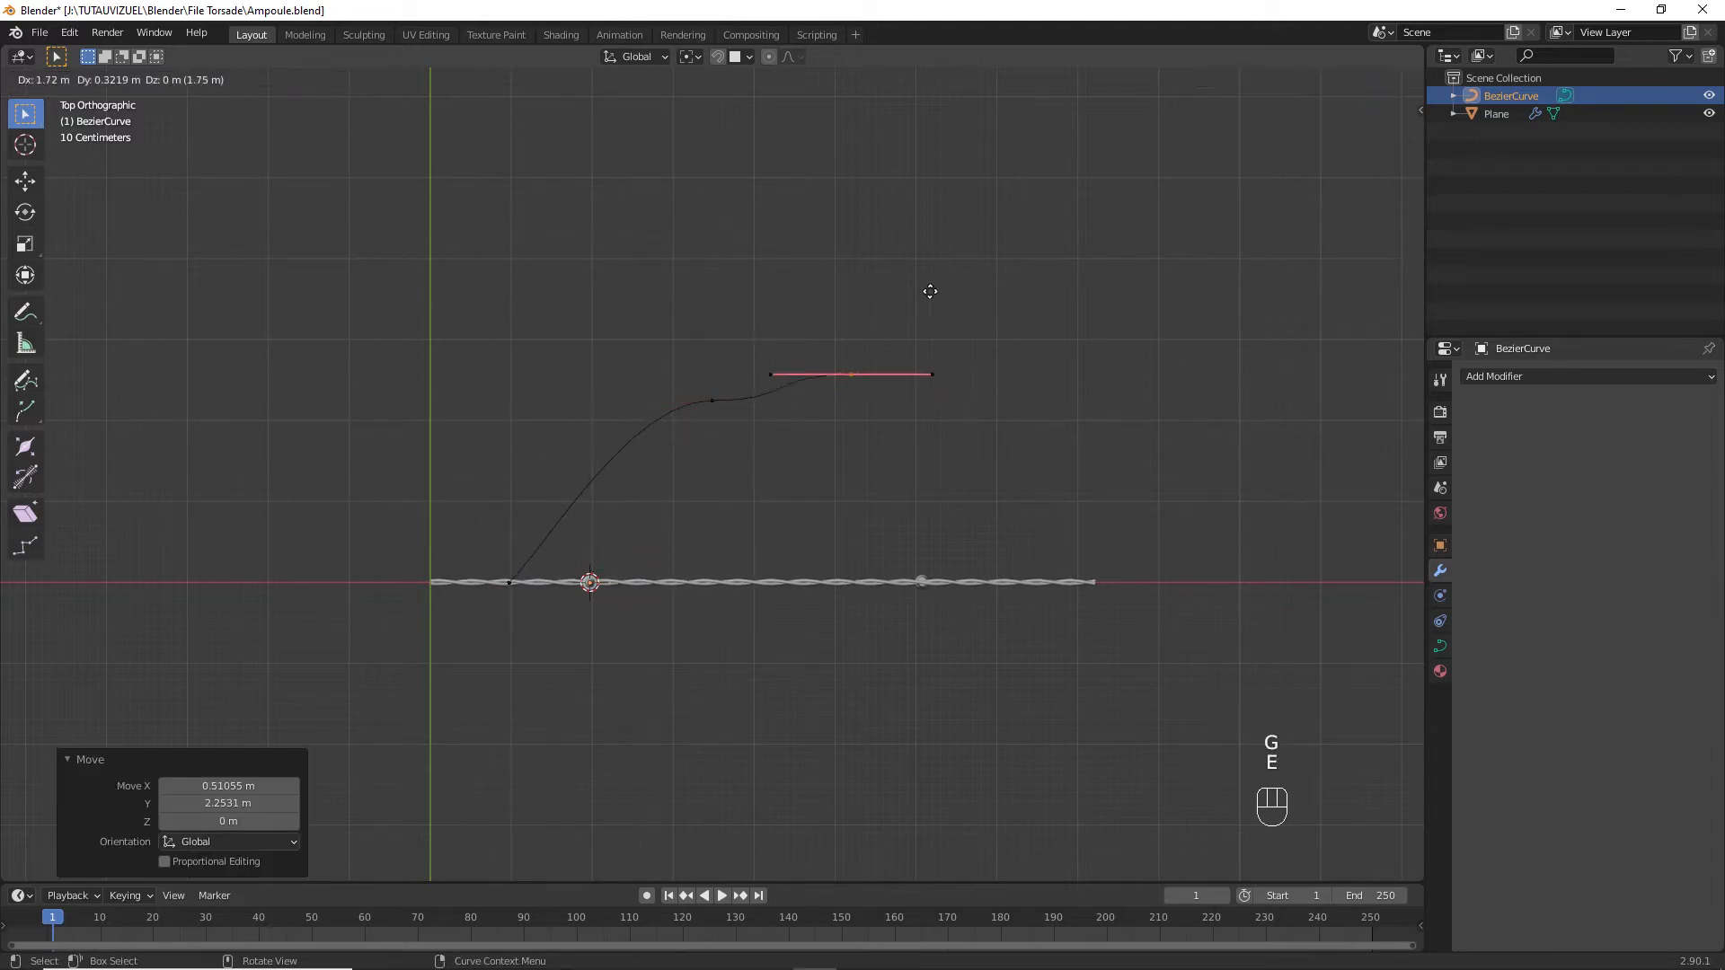
pyautogui.click(993, 271)
pyautogui.press('e')
pyautogui.click(1299, 329)
pyautogui.press('e')
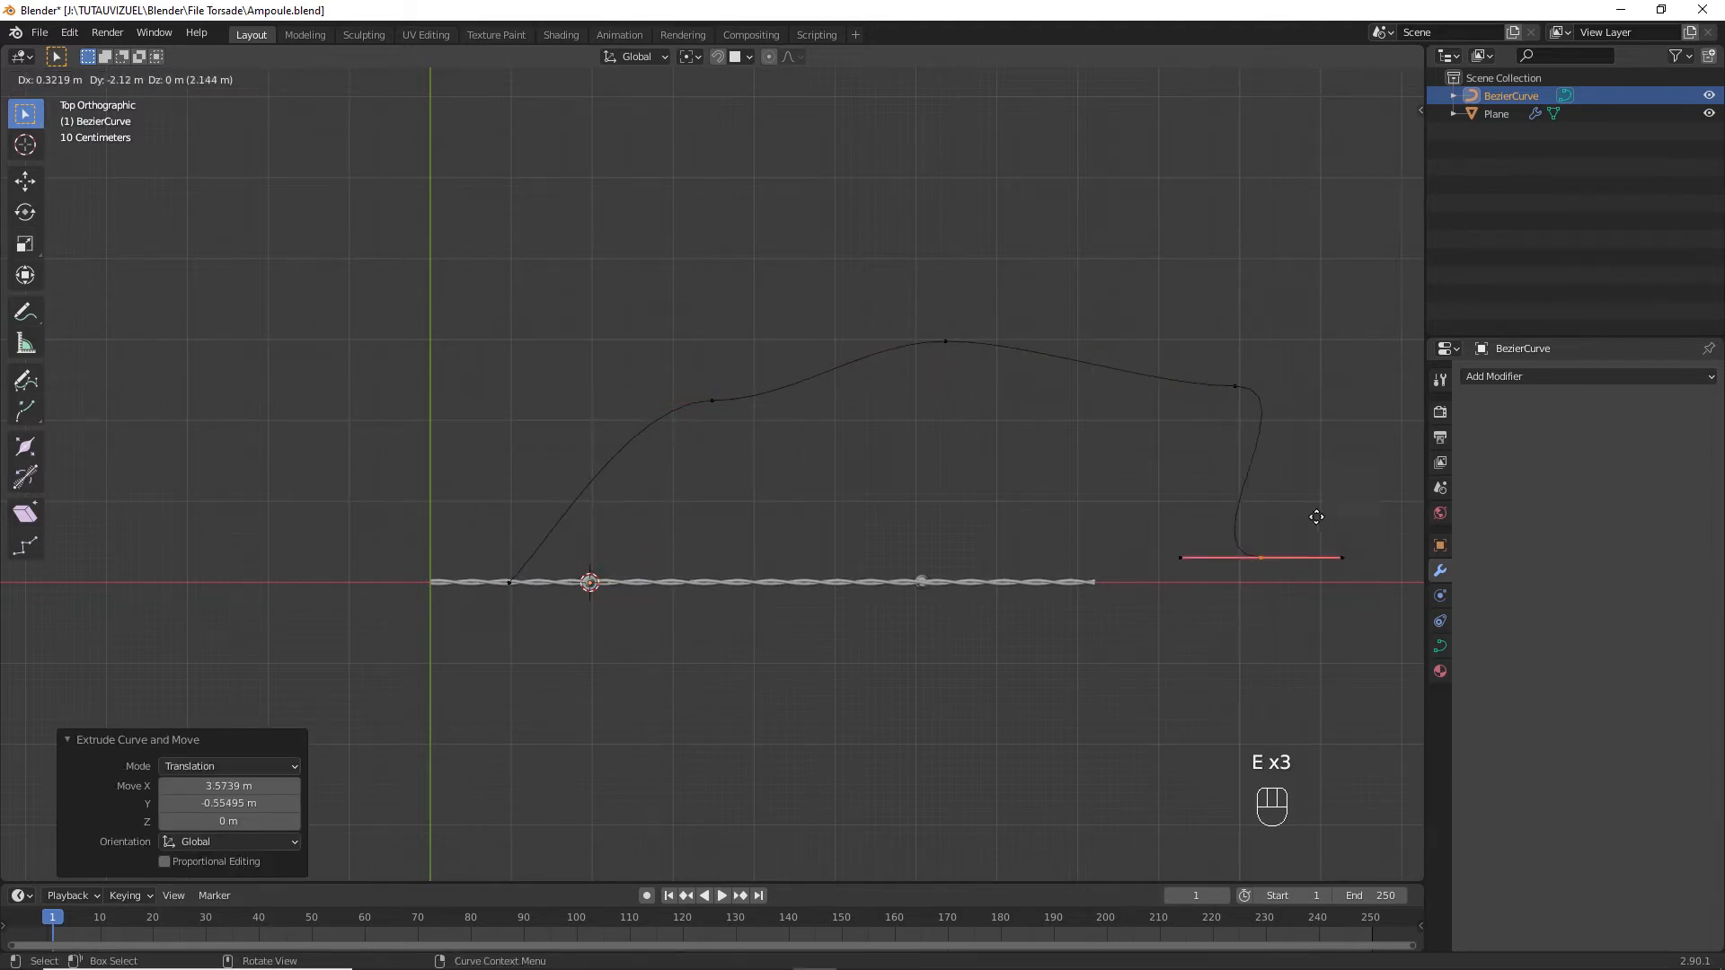
pyautogui.click(1310, 600)
# Extrude three more points that bring the curve back below the cable toward its starting side.
pyautogui.press('e')
pyautogui.click(1115, 733)
pyautogui.press('e')
pyautogui.click(804, 762)
pyautogui.press('e')
pyautogui.click(803, 719)
# Extrude four more points that form an inner loop crossing the cable and ending just below it.
pyautogui.press('e')
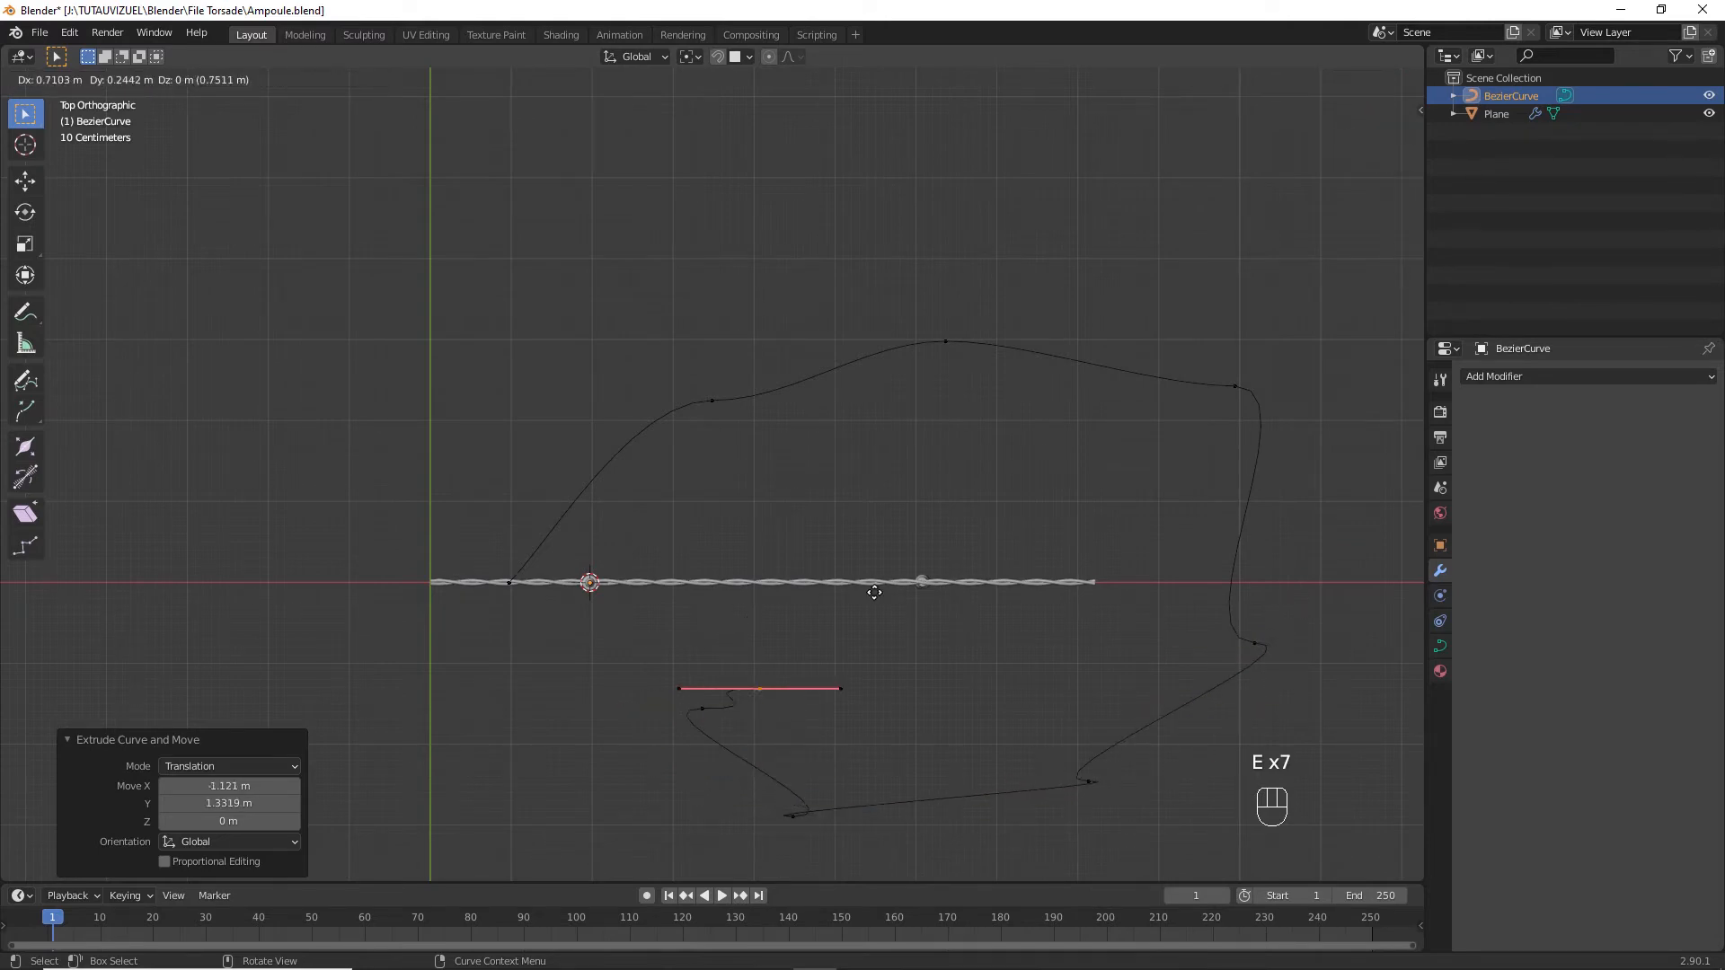
pyautogui.click(712, 612)
pyautogui.press('e')
pyautogui.click(984, 538)
pyautogui.press('e')
pyautogui.click(817, 411)
pyautogui.press('e')
pyautogui.click(687, 550)
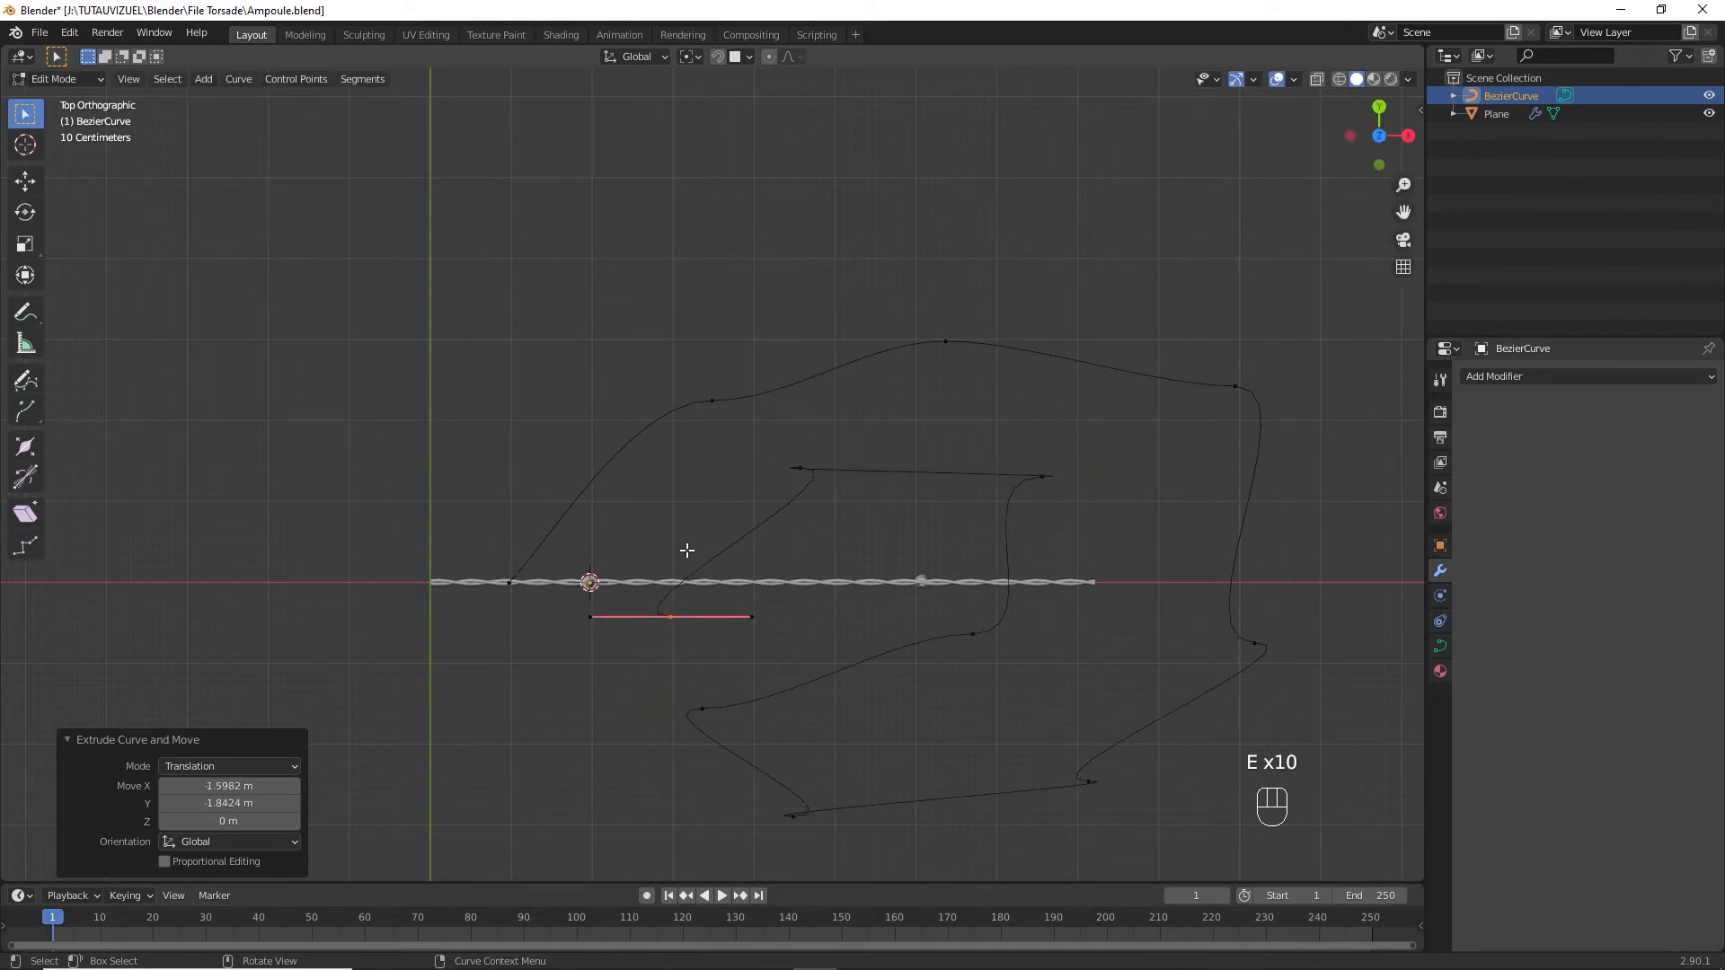
# Rotate the handles of the curve's last three control points to round the top of the inner loop.
pyautogui.press('r')
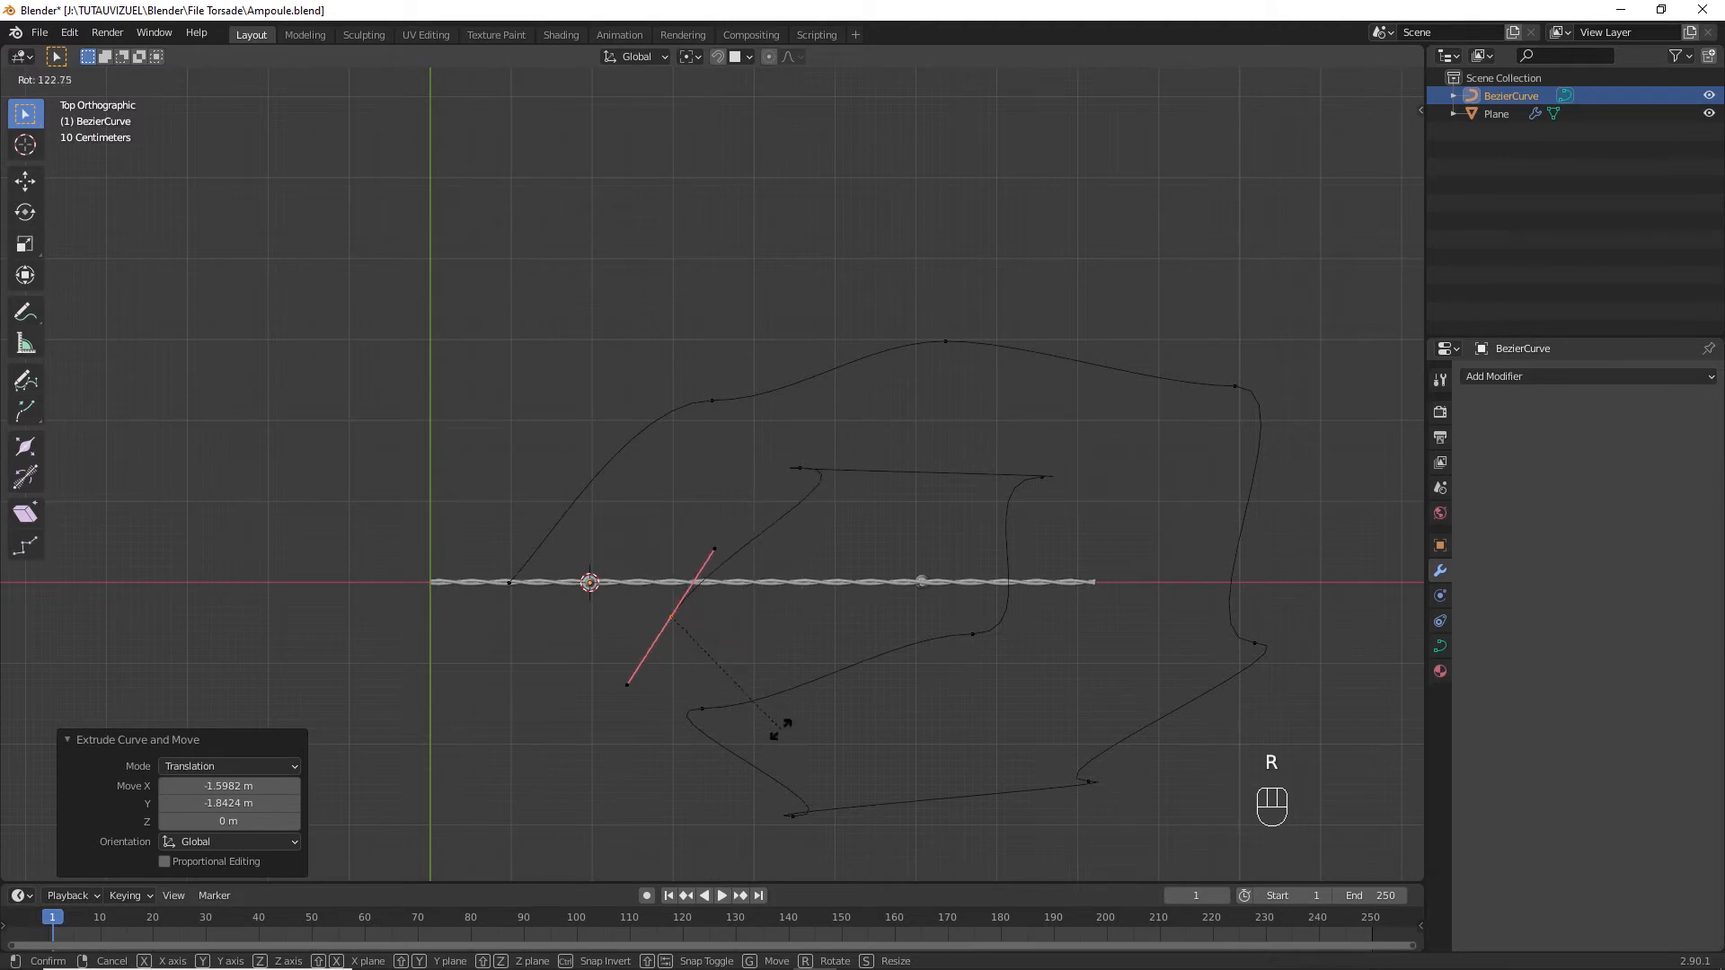
pyautogui.click(782, 724)
pyautogui.click(799, 467)
pyautogui.press('r')
pyautogui.click(769, 542)
pyautogui.moveTo(1001, 460); pyautogui.dragTo(1077, 512)
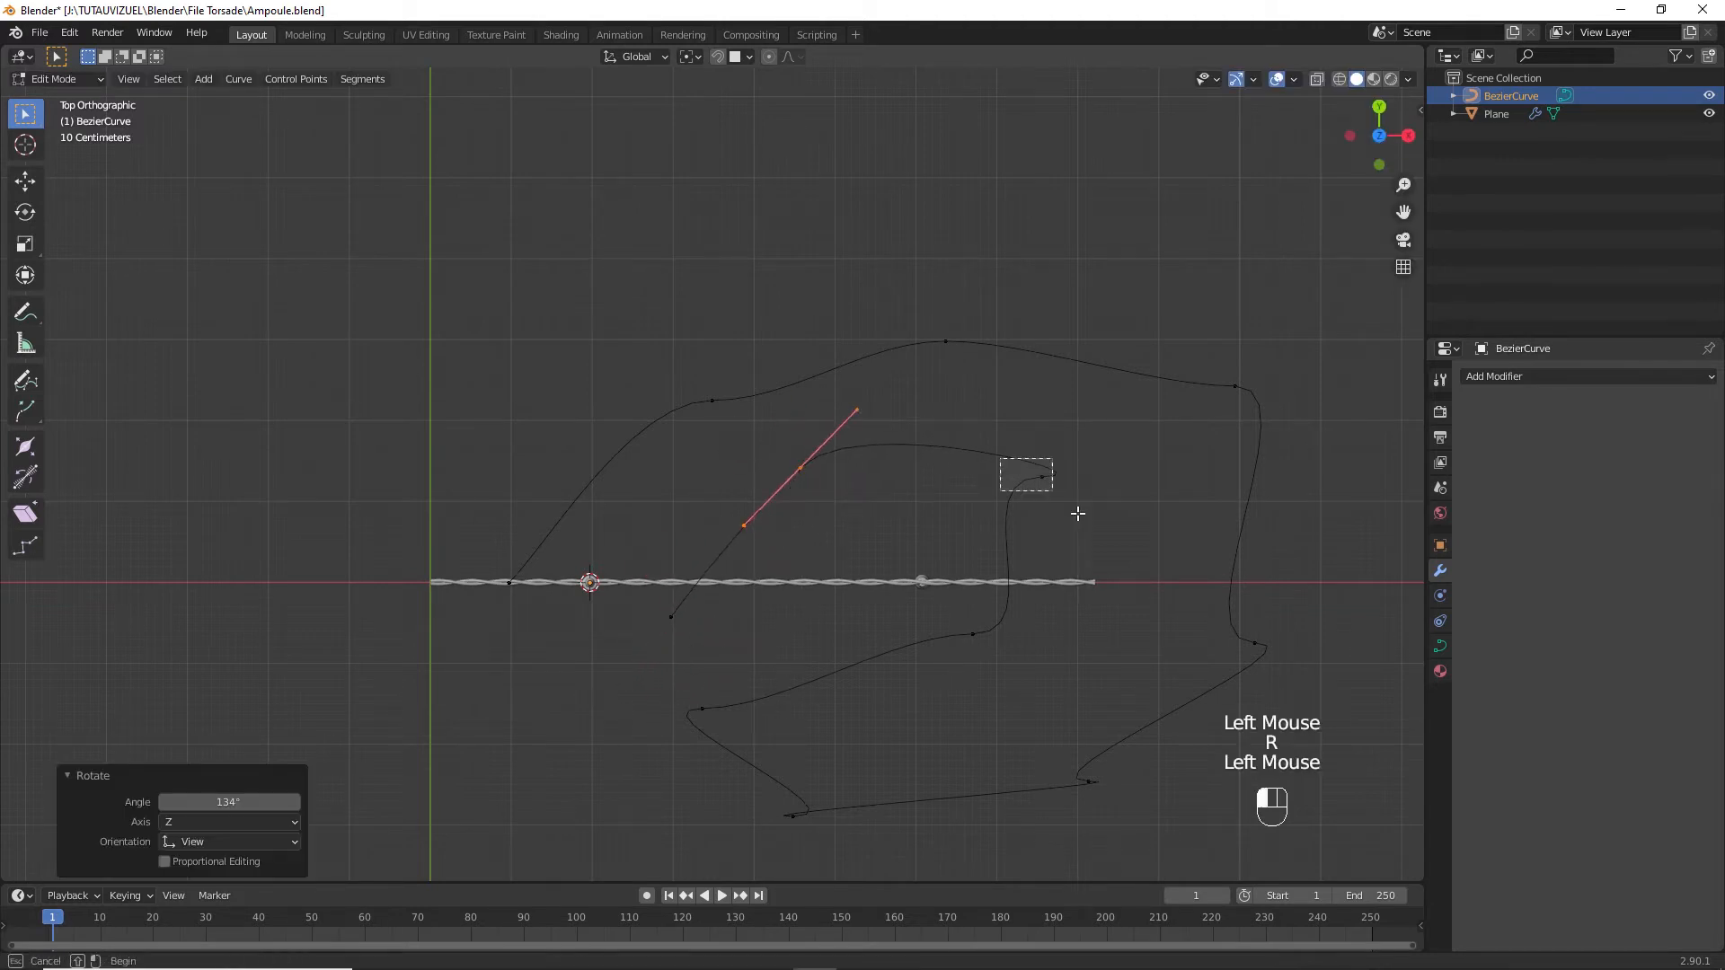
pyautogui.press('r')
pyautogui.click(1063, 384)
# Rotate the handles of the control points on the lower bend and the outer far side to smooth the kinks.
pyautogui.moveTo(755, 782); pyautogui.dragTo(831, 849)
pyautogui.press('r')
pyautogui.click(672, 665)
pyautogui.moveTo(747, 718); pyautogui.dragTo(753, 722)
pyautogui.press('r')
pyautogui.click(739, 680)
pyautogui.press('r')
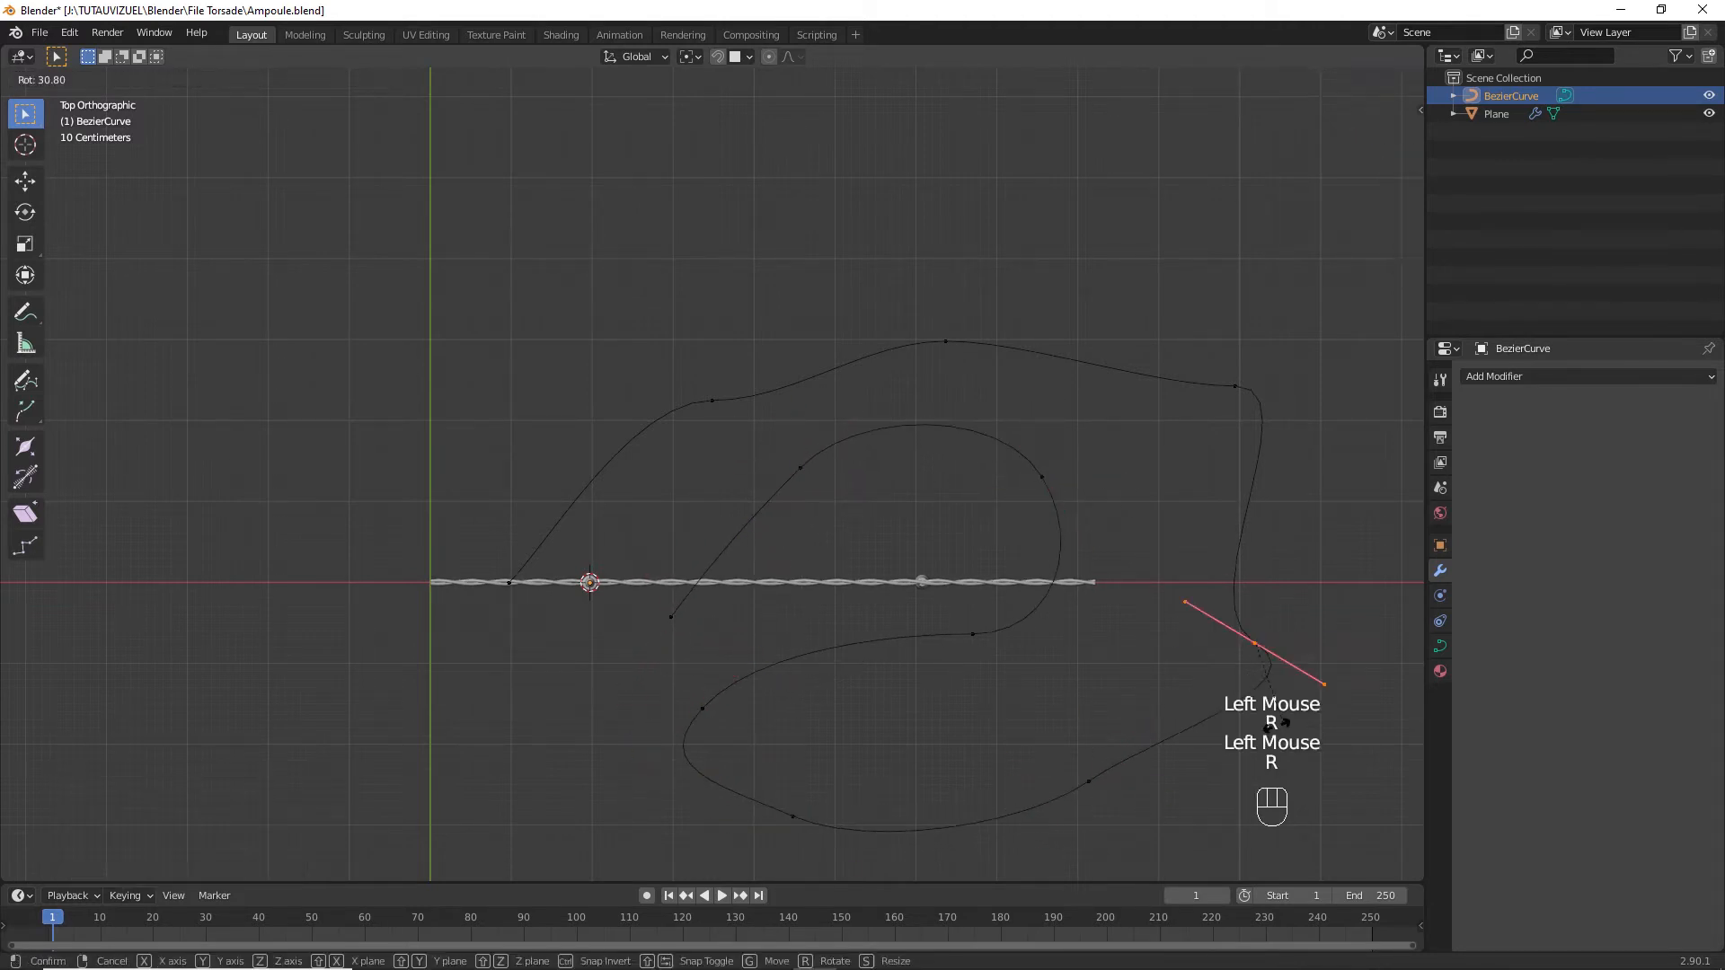
pyautogui.moveTo(1199, 355); pyautogui.dragTo(1271, 417)
pyautogui.press('r')
# Select the inner loop's control points together and raise them above the rest of the curve.
pyautogui.keyDown('shift'); pyautogui.moveTo(1069, 517); pyautogui.dragTo(871, 458, button='middle'); pyautogui.keyUp('shift')
pyautogui.moveTo(872, 458); pyautogui.dragTo(813, 378, button='middle')
pyautogui.click(593, 494)
pyautogui.keyDown('shift'); pyautogui.click(785, 412); pyautogui.keyUp('shift')
pyautogui.keyDown('shift'); pyautogui.click(827, 515); pyautogui.keyUp('shift')
pyautogui.keyDown('shift'); pyautogui.click(635, 697); pyautogui.keyUp('shift')
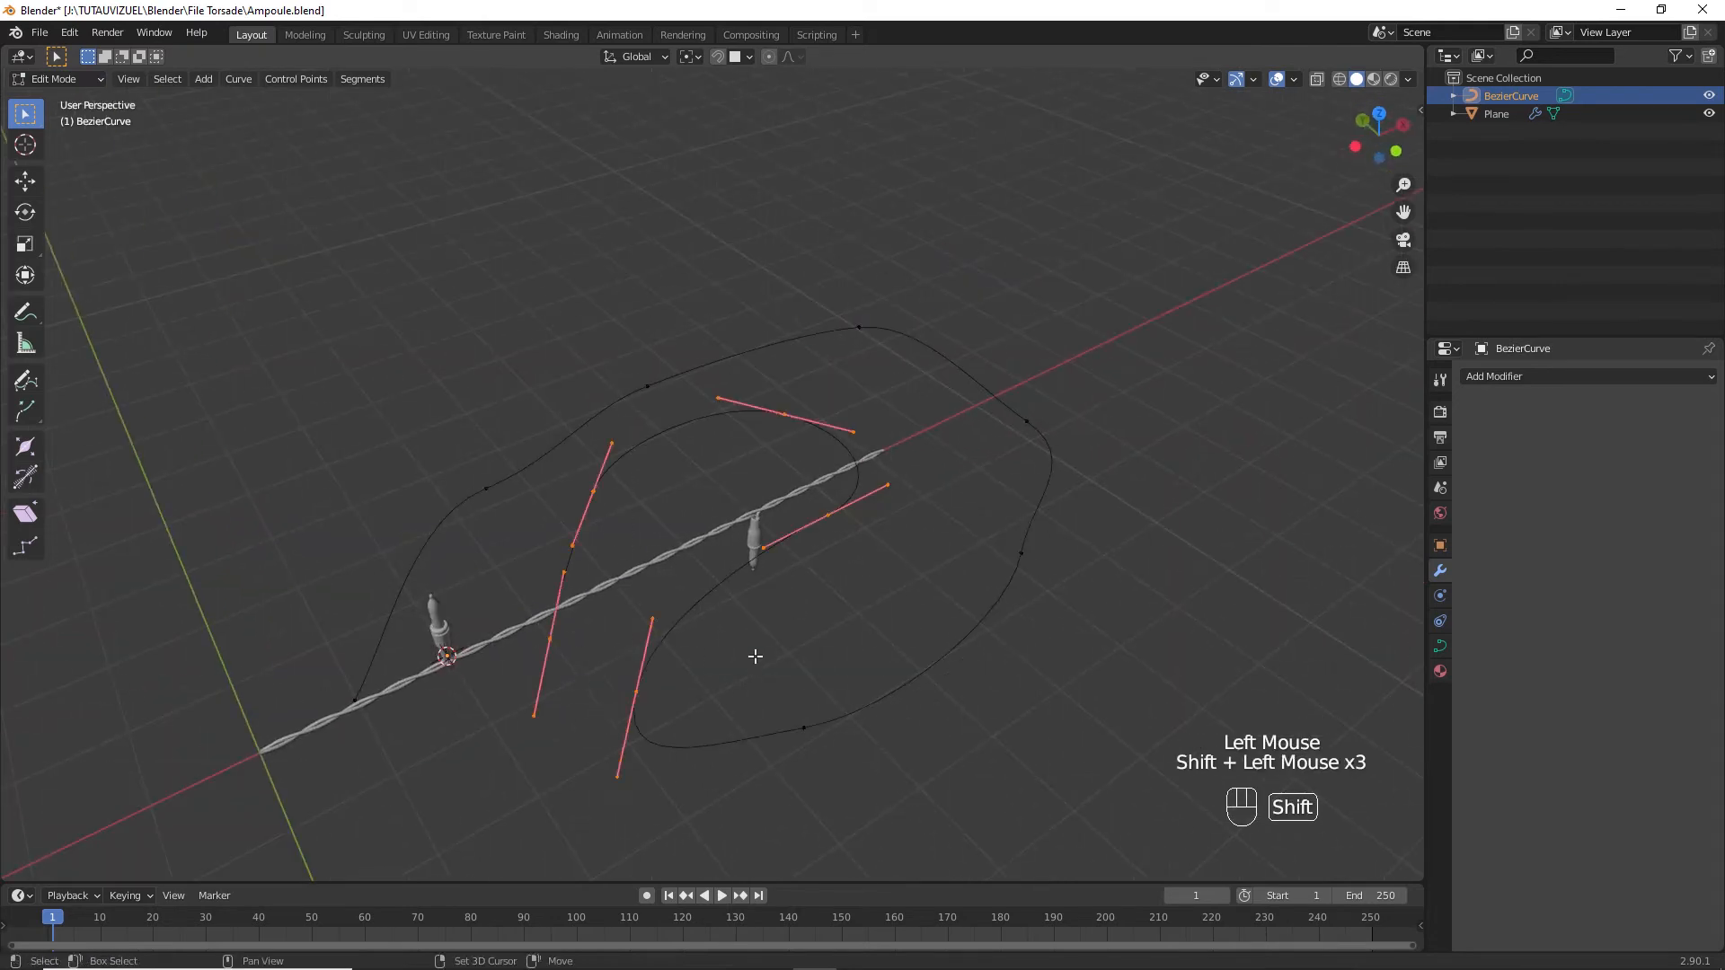
pyautogui.moveTo(755, 655); pyautogui.dragTo(688, 522, button='middle')
pyautogui.press('g')
pyautogui.click(679, 438)
# Raise the curve's second-to-last control point and lower its end point slightly.
pyautogui.keyDown('ctrl'); pyautogui.click(501, 449); pyautogui.keyUp('ctrl')
pyautogui.press('g')
pyautogui.click(610, 406)
pyautogui.moveTo(620, 399); pyautogui.dragTo(662, 416, button='middle')
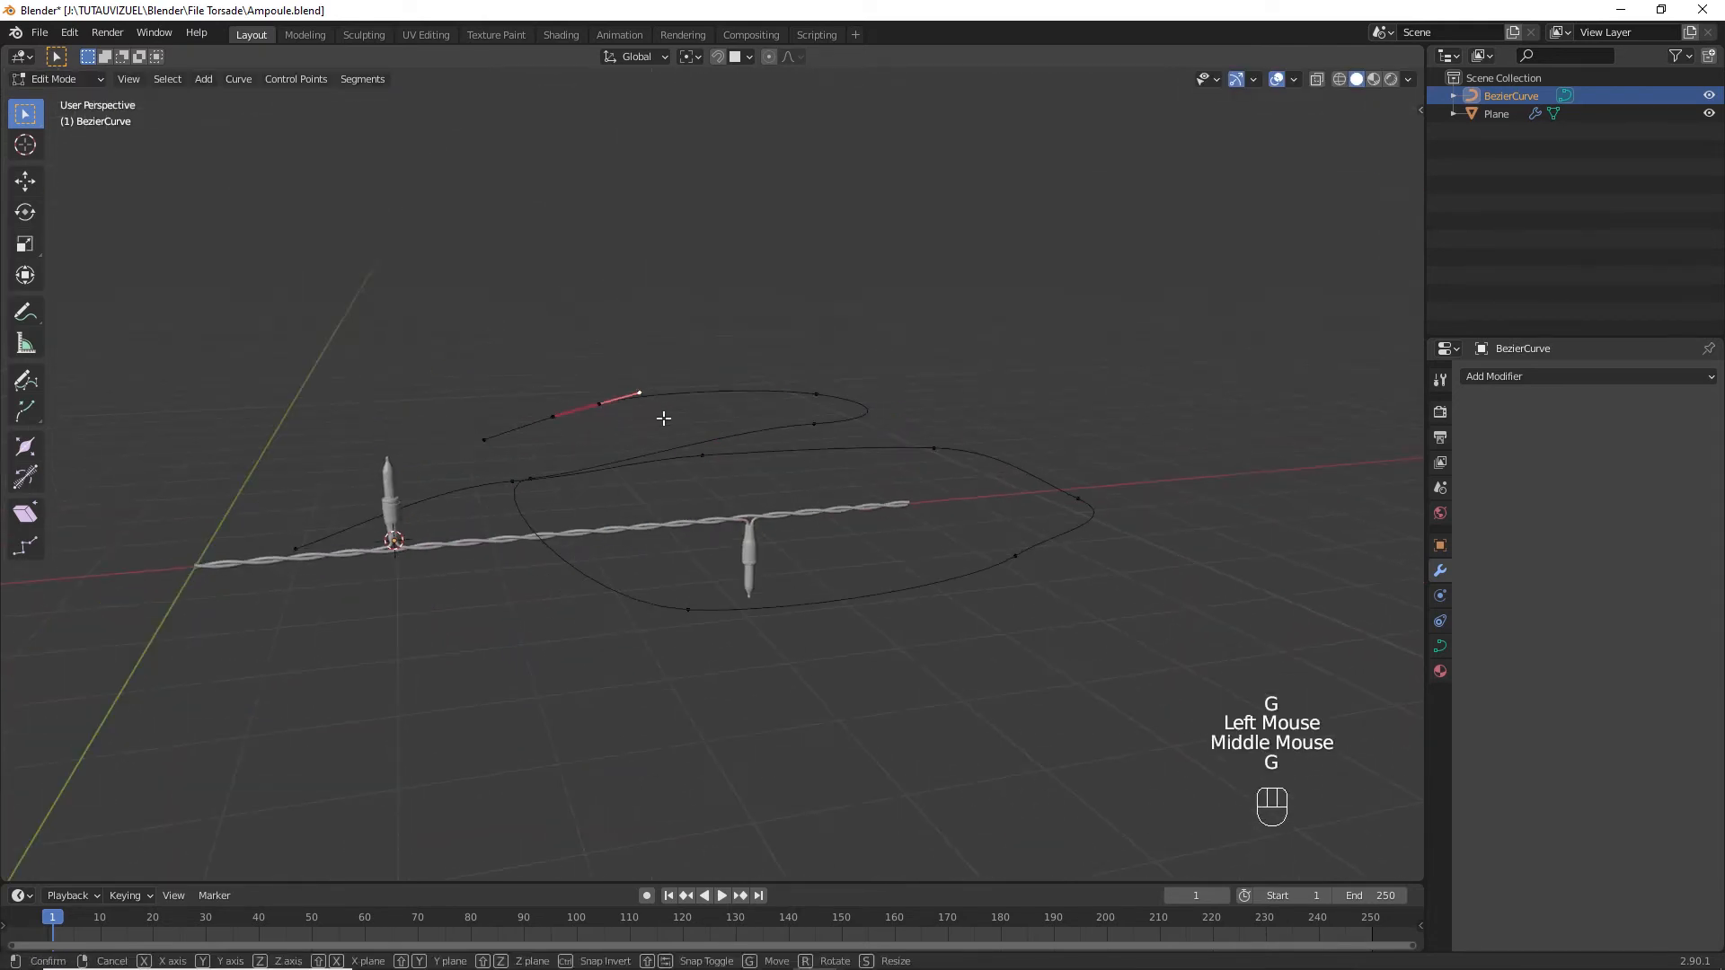
pyautogui.click(603, 404)
pyautogui.press('g')
pyautogui.click(477, 442)
pyautogui.press('g')
pyautogui.click(478, 486)
# Raise the inner loop's far upper point and lower the front outer point about 0.62 m.
pyautogui.click(820, 393)
pyautogui.press('g')
pyautogui.click(841, 337)
pyautogui.click(1015, 556)
pyautogui.press('g')
pyautogui.click(1009, 622)
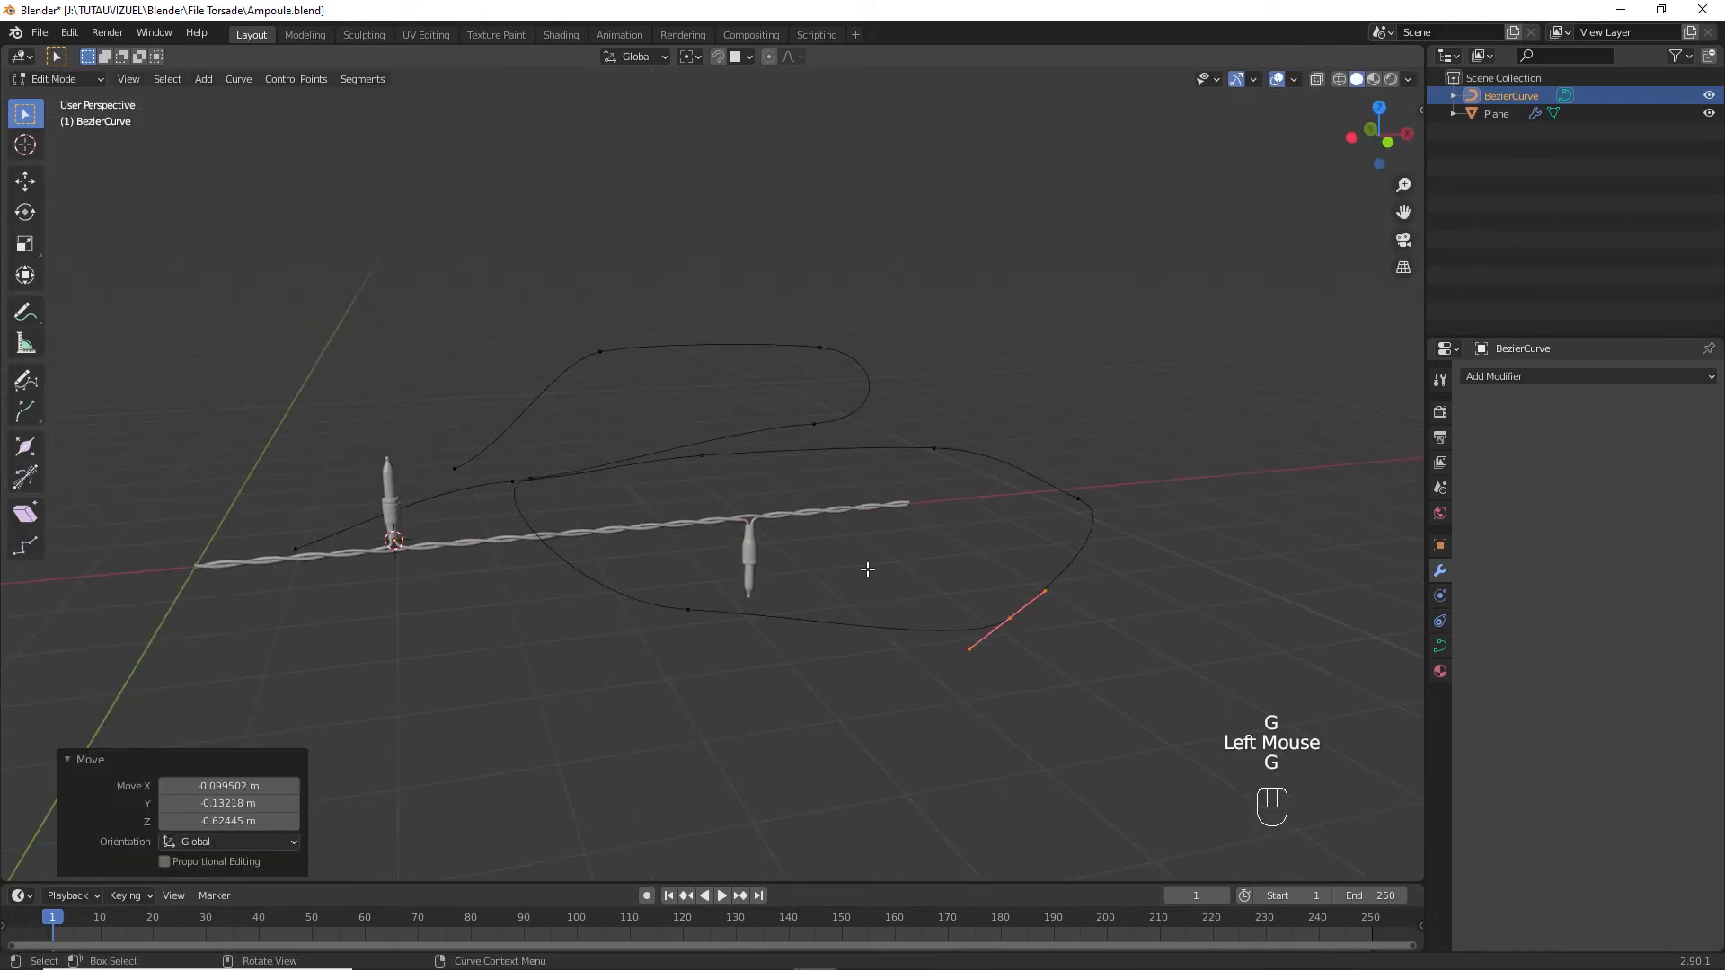
# Rotate the handle of the control point at the outer loop's far end, and leave curve editing.
pyautogui.moveTo(870, 570); pyautogui.dragTo(925, 618, button='middle')
pyautogui.click(1103, 530)
pyautogui.moveTo(1103, 531); pyautogui.dragTo(1087, 579, button='middle')
pyautogui.press('r')
pyautogui.click(1157, 647)
pyautogui.moveTo(827, 620); pyautogui.dragTo(934, 593, button='middle')
pyautogui.press('Tab')
# Add an Array modifier to the bulb cable with Fit Type set to Fit Curve and BezierCurve as its curve.
pyautogui.click(539, 579)
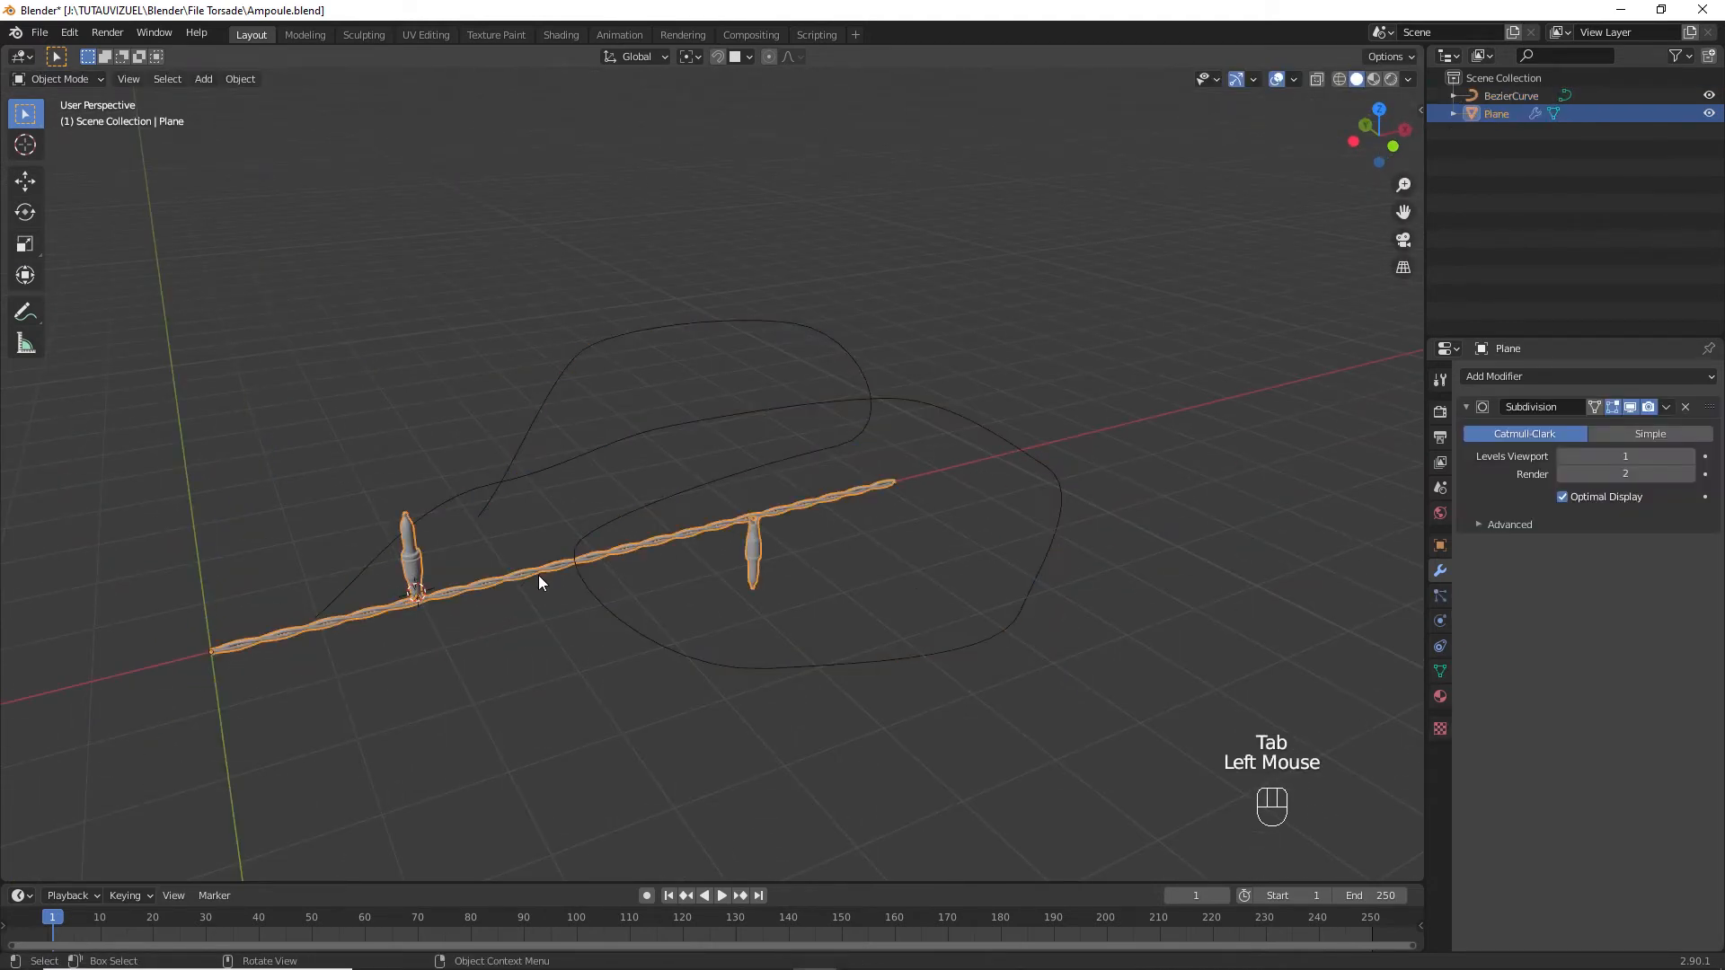
pyautogui.click(1619, 379)
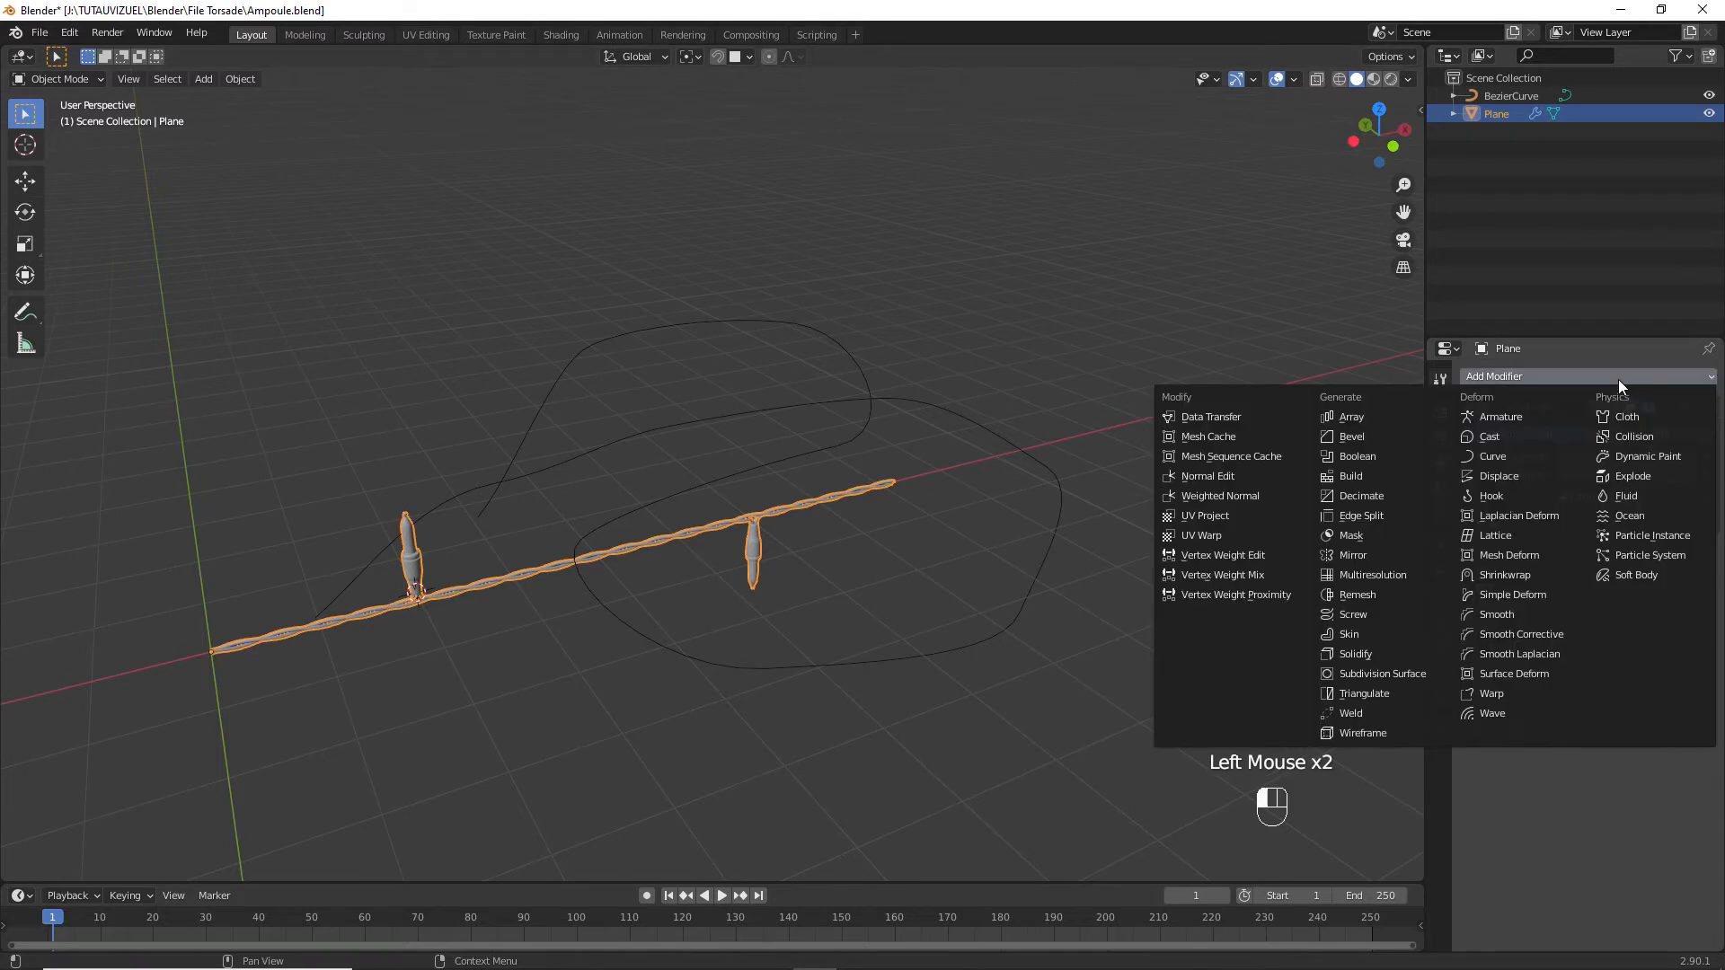
pyautogui.click(1403, 418)
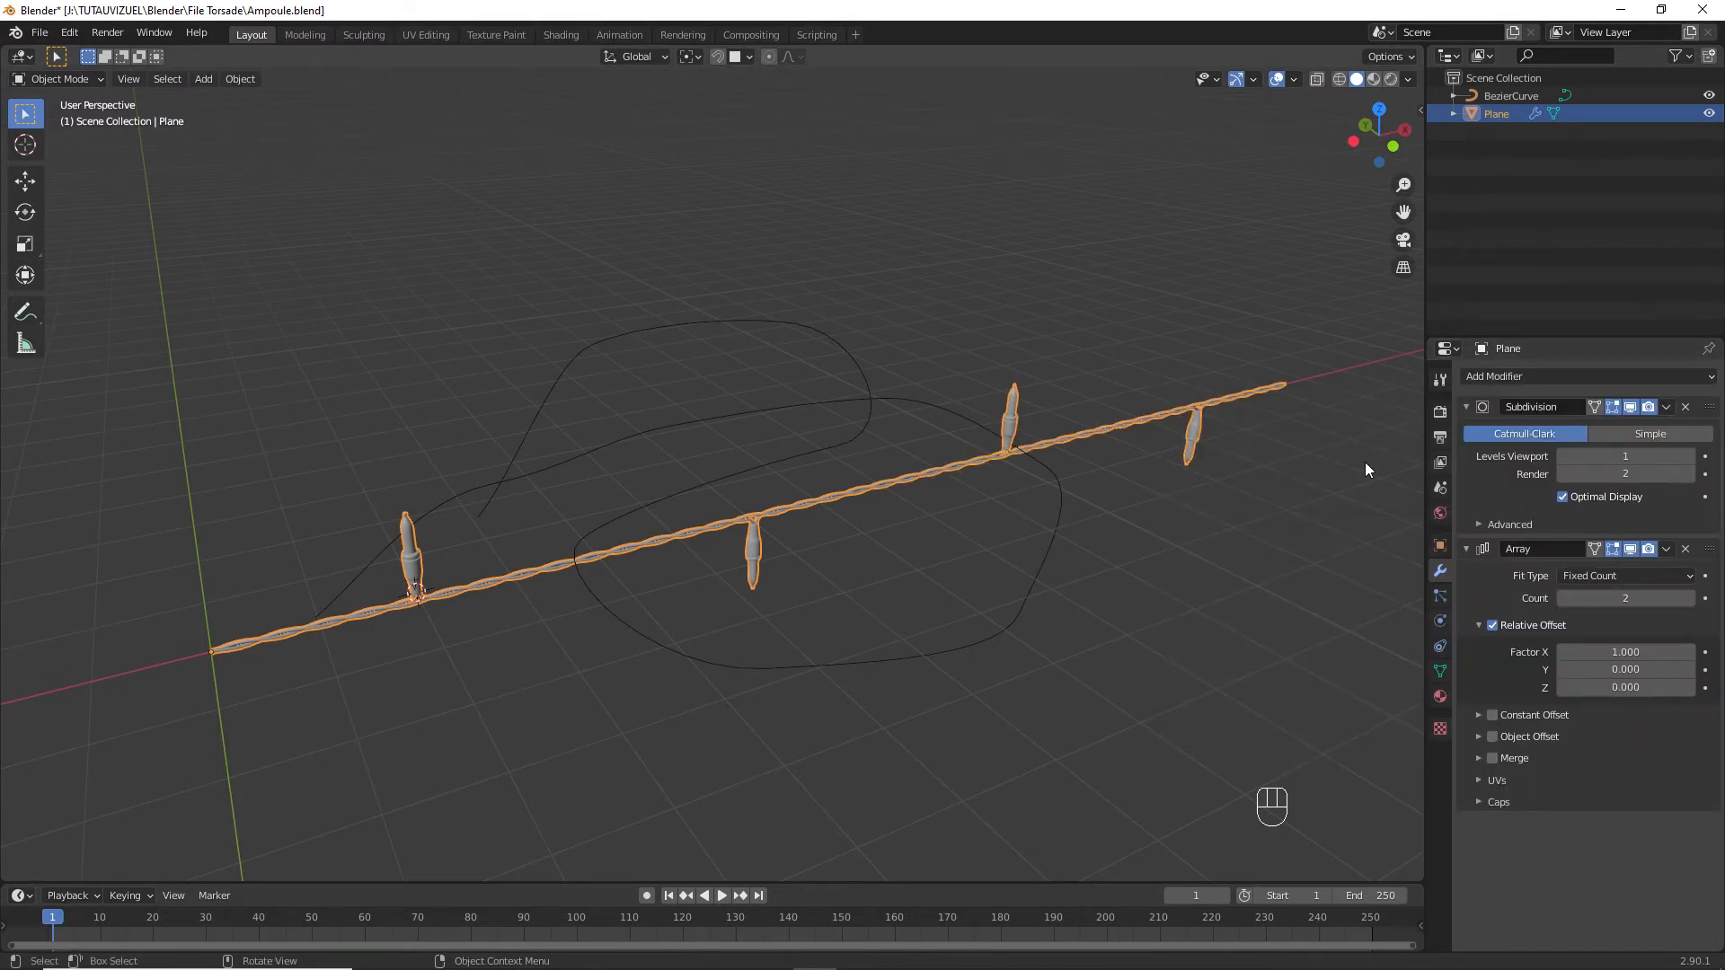
pyautogui.click(1491, 736)
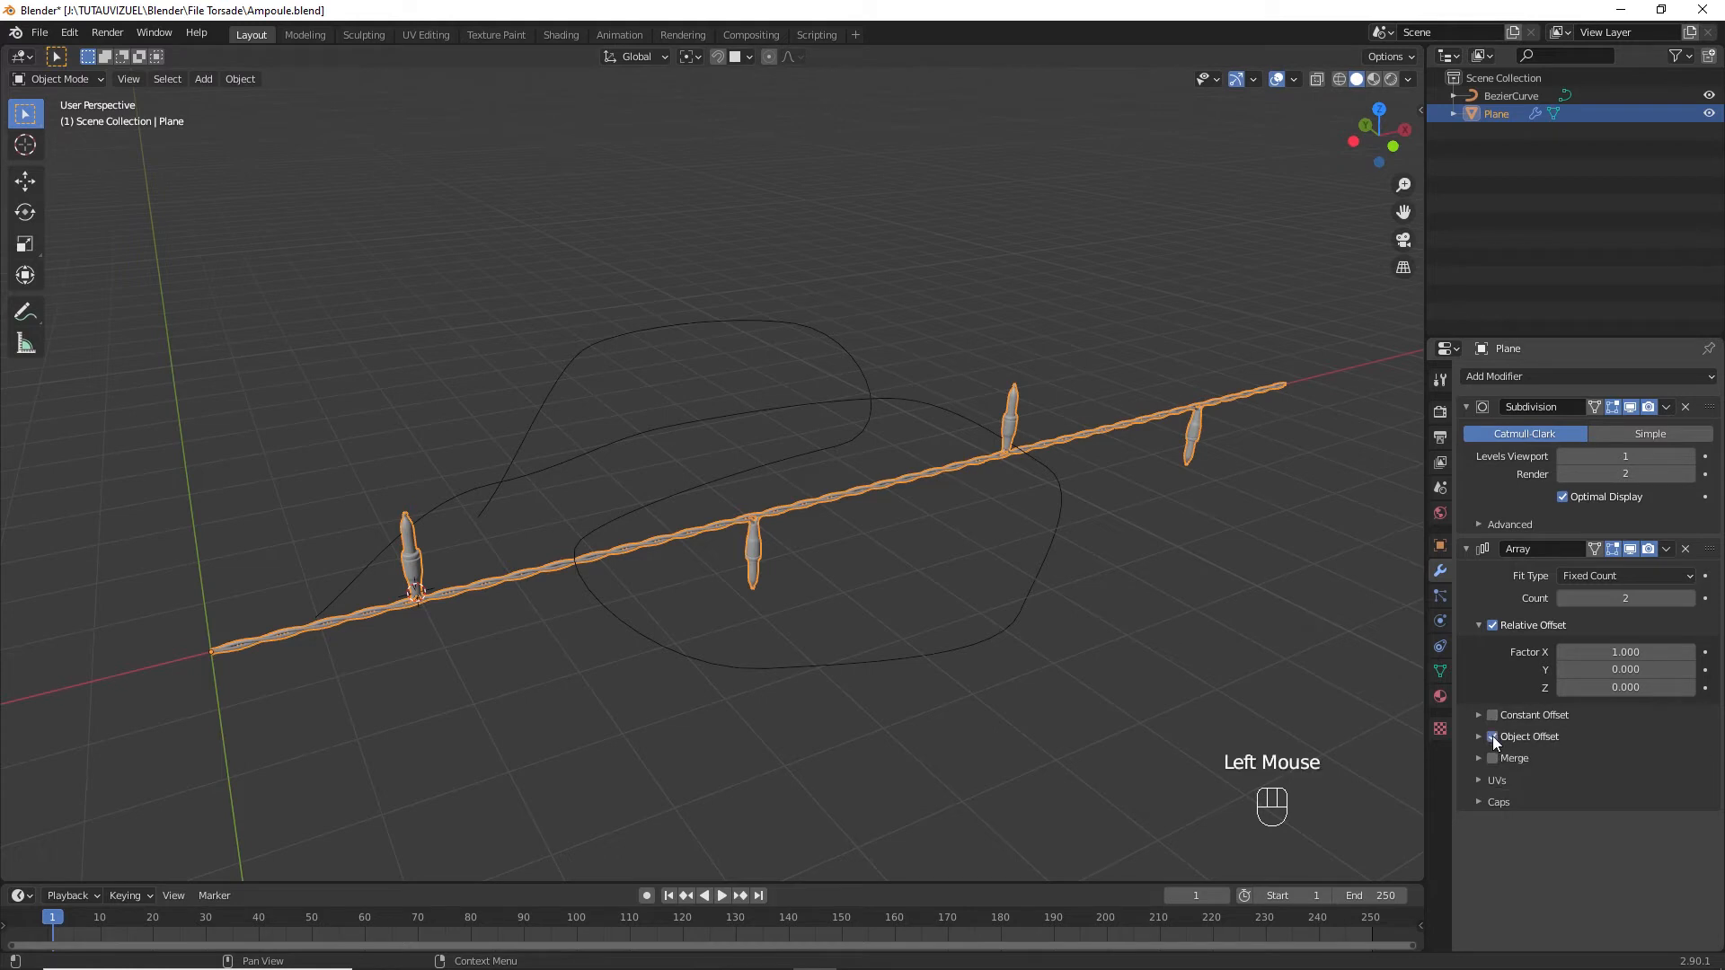
pyautogui.click(1602, 578)
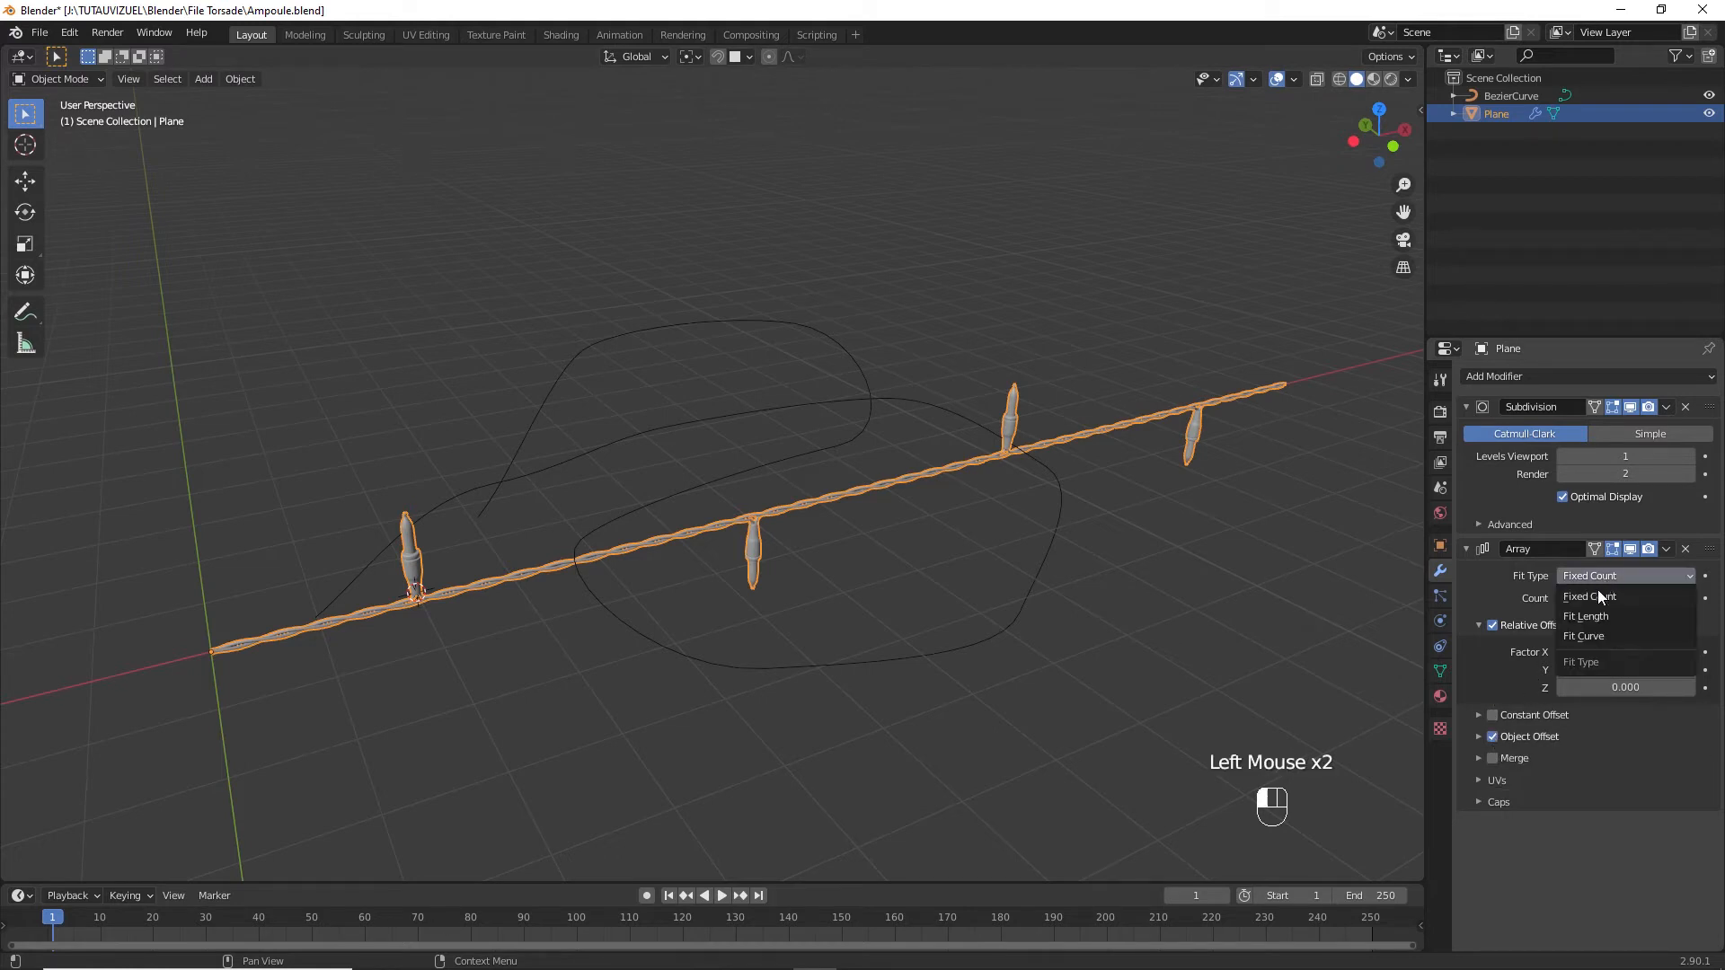
pyautogui.click(1599, 634)
pyautogui.click(1685, 597)
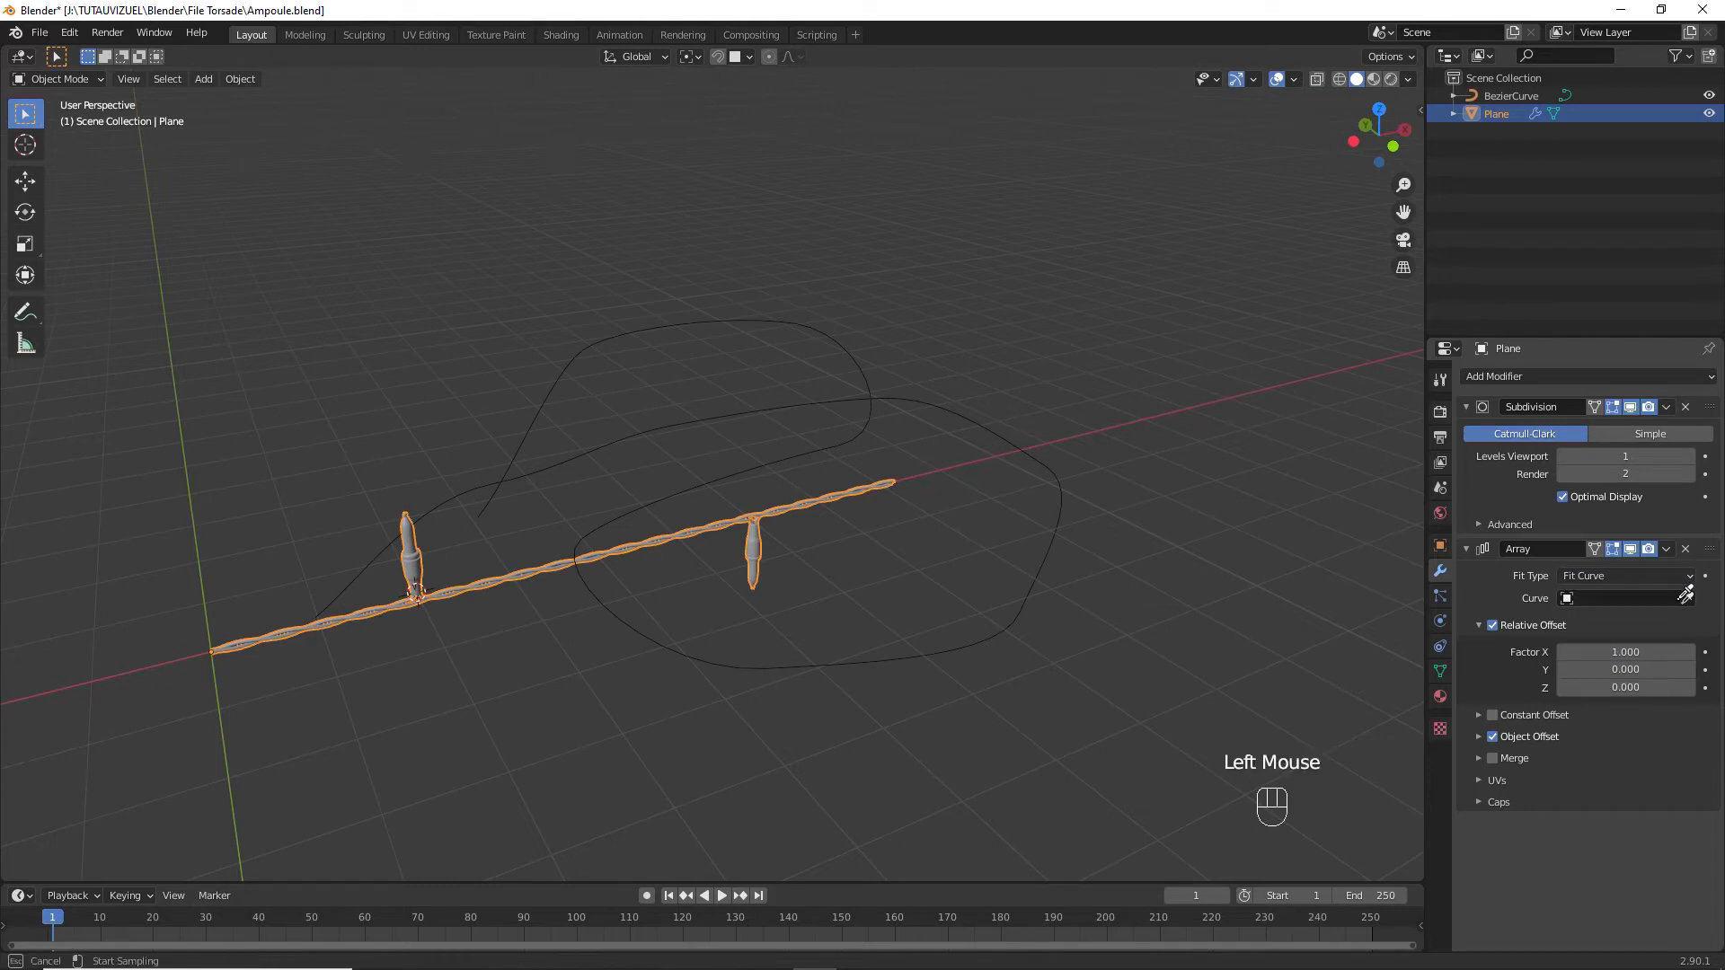
pyautogui.click(1042, 566)
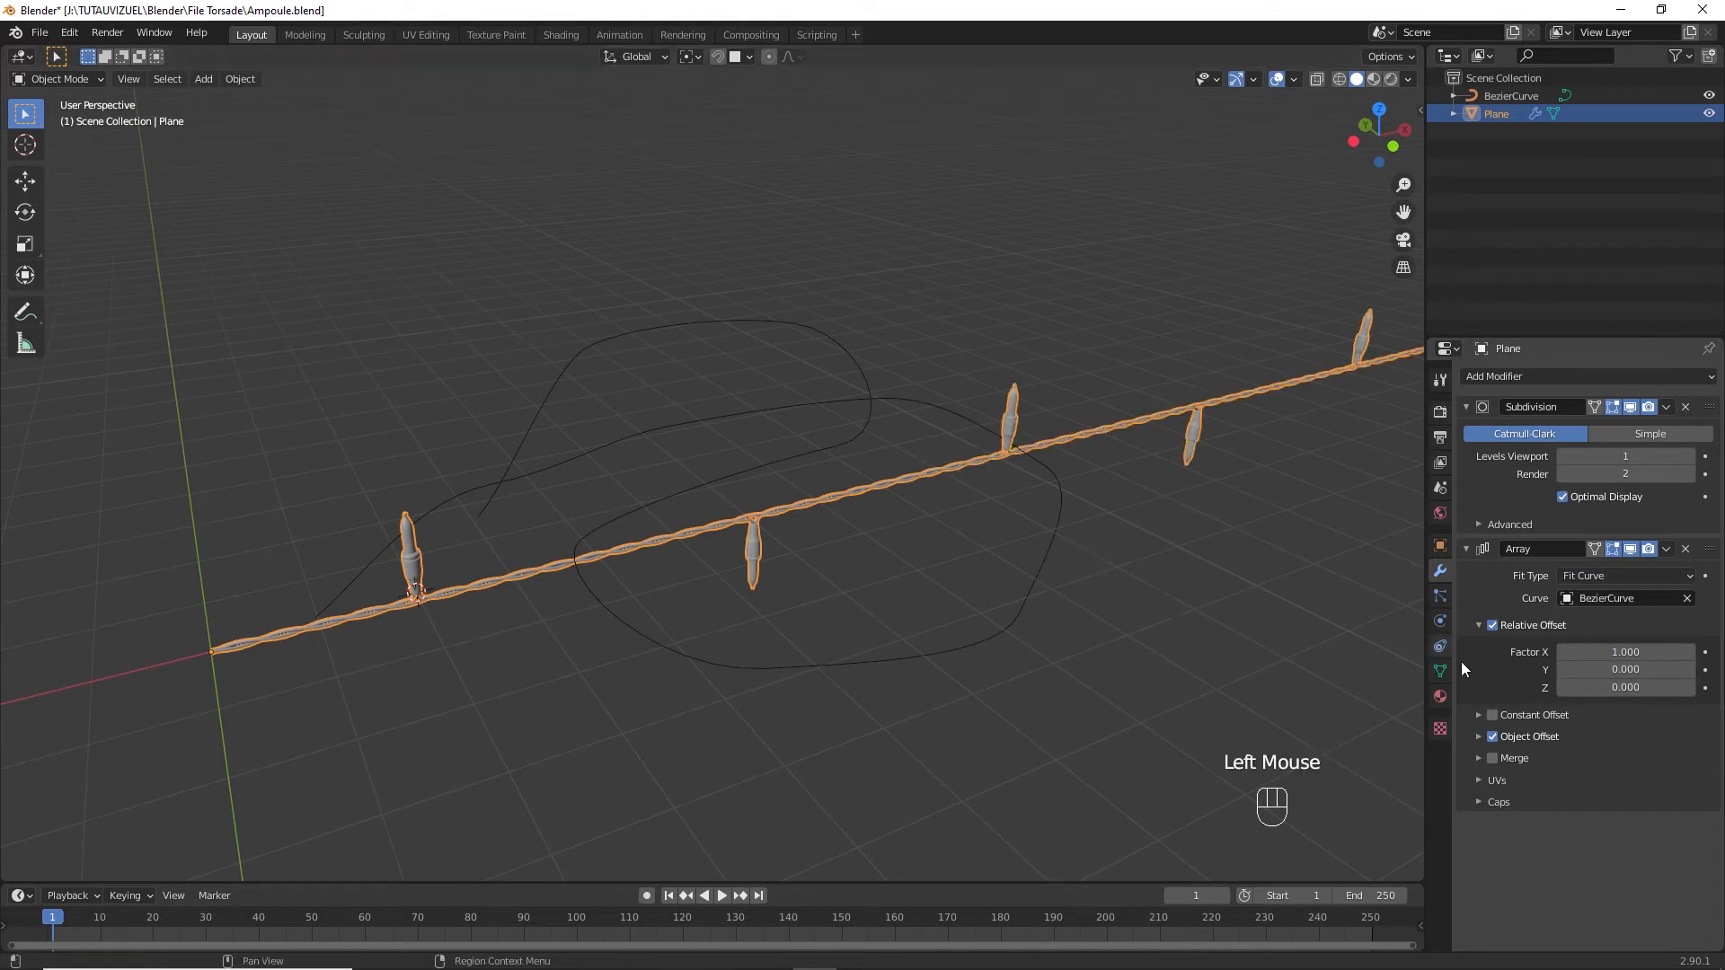
# Enable Merge and turn off Object Offset in the cable's Array modifier.
pyautogui.click(1495, 757)
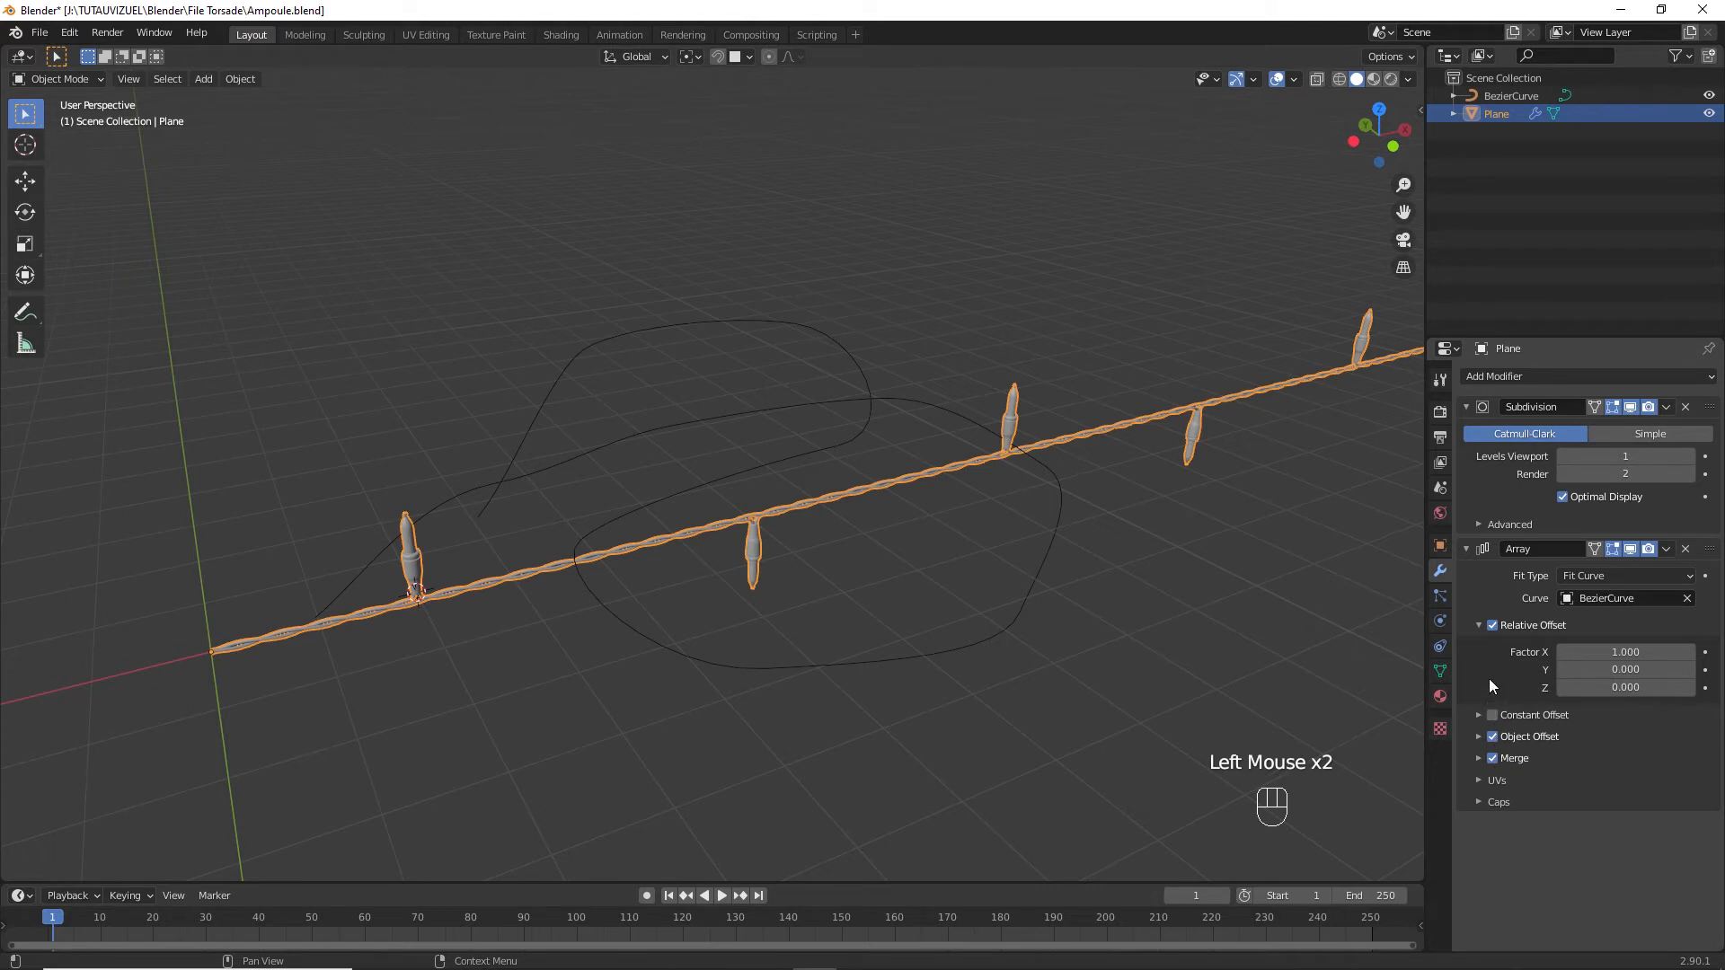
pyautogui.click(1491, 737)
pyautogui.click(1479, 735)
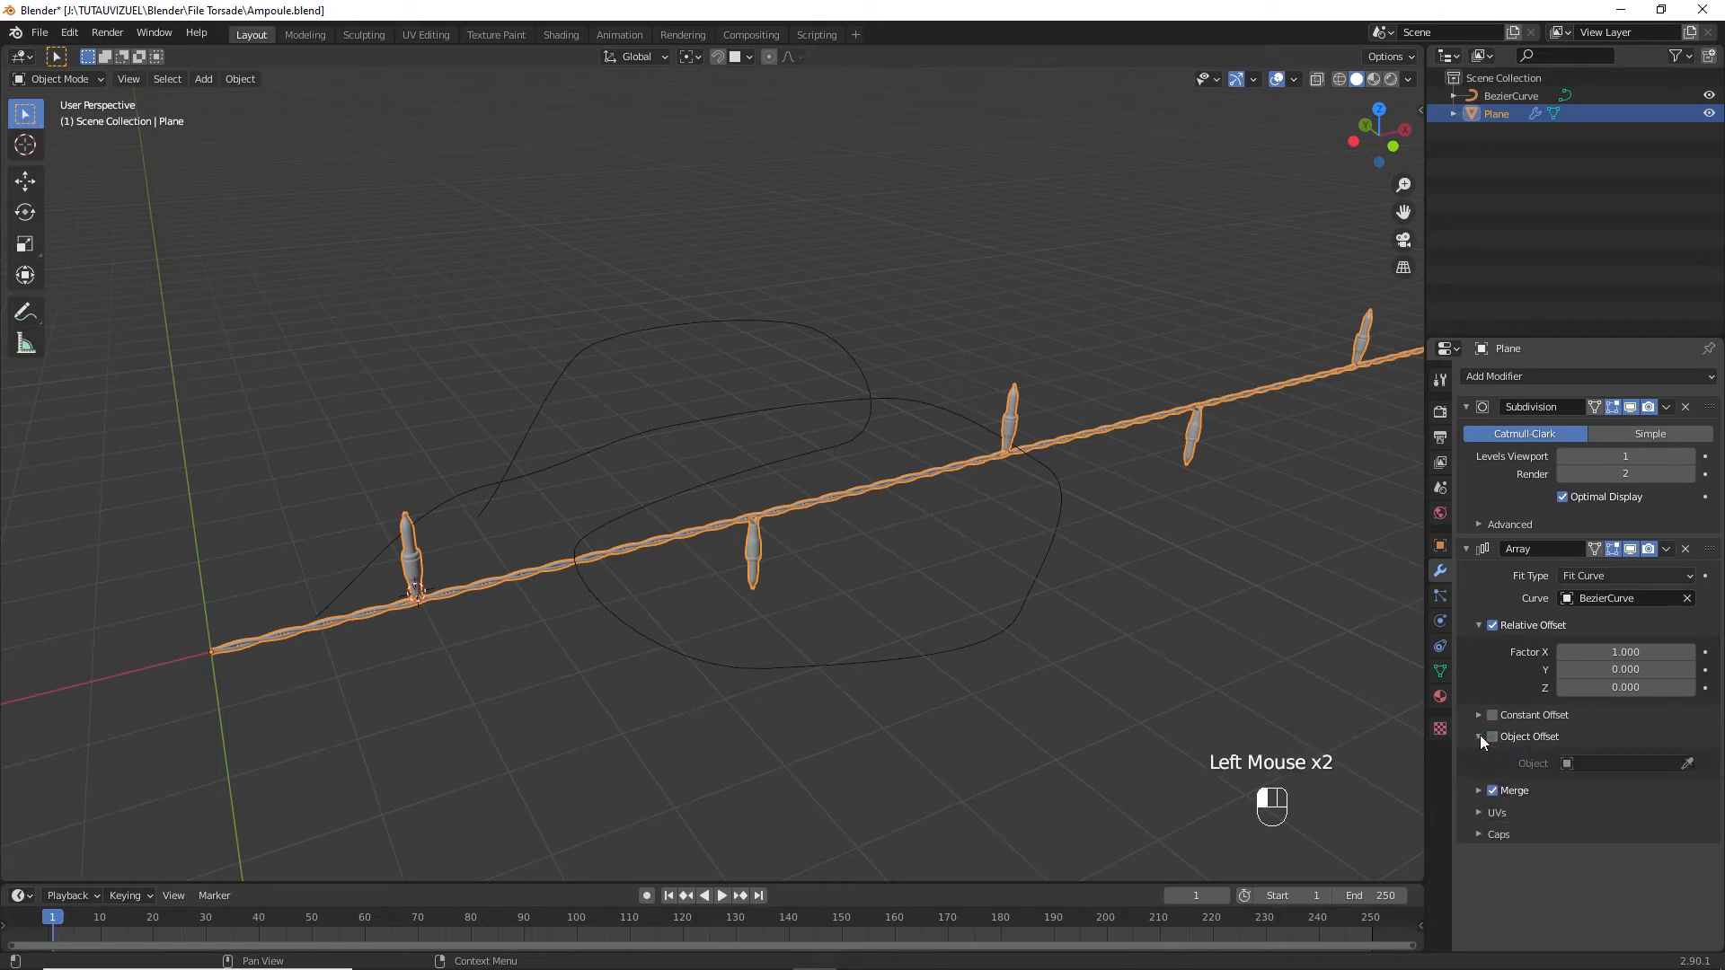
pyautogui.click(1479, 735)
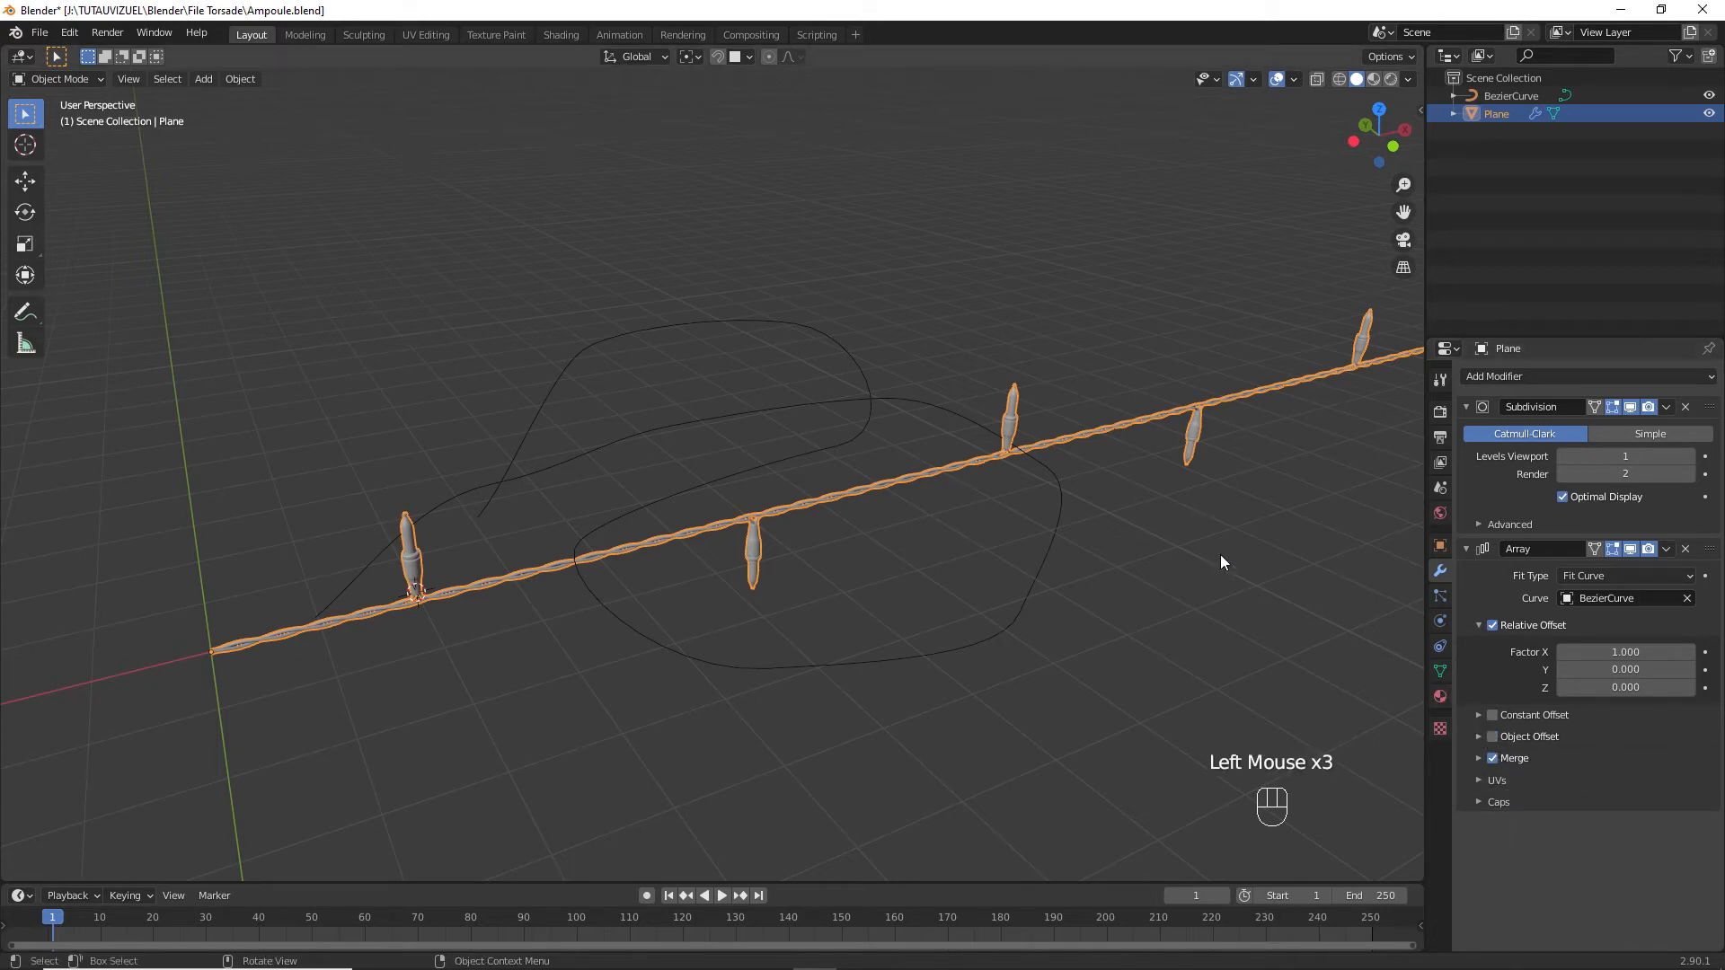
pyautogui.keyDown('ctrl'); pyautogui.moveTo(1004, 431); pyautogui.dragTo(943, 522, button='middle'); pyautogui.keyUp('ctrl')
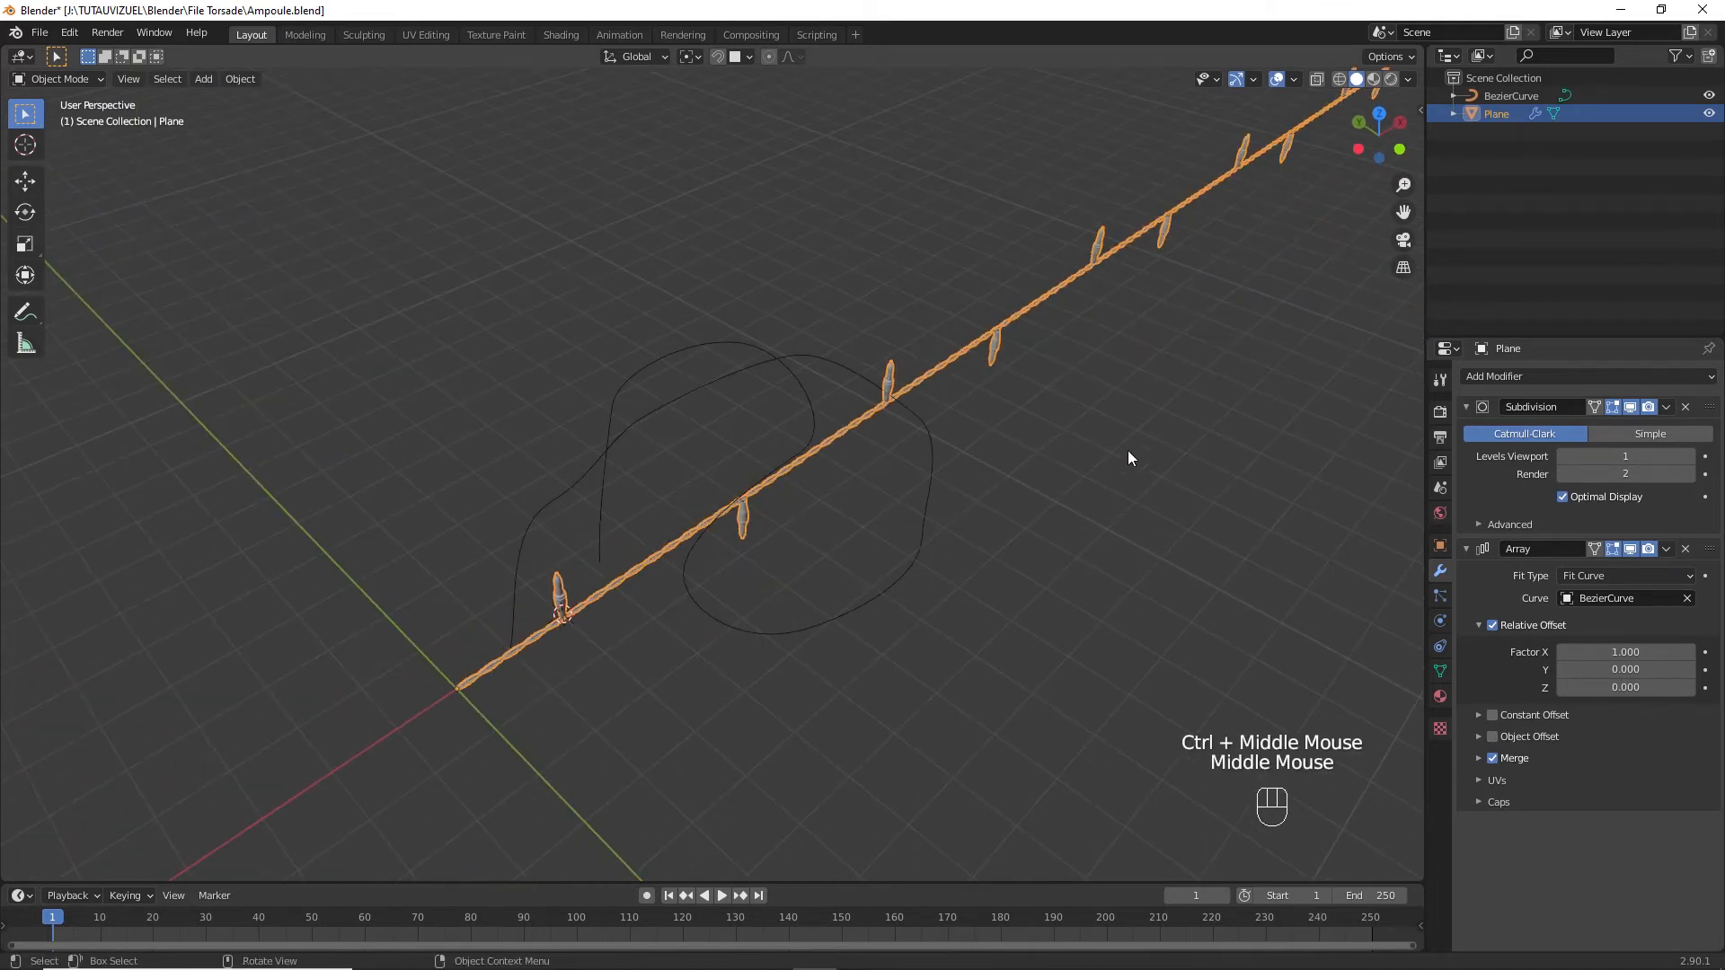
# Add a Curve modifier to the cable with BezierCurve as its Curve Object.
pyautogui.click(1664, 378)
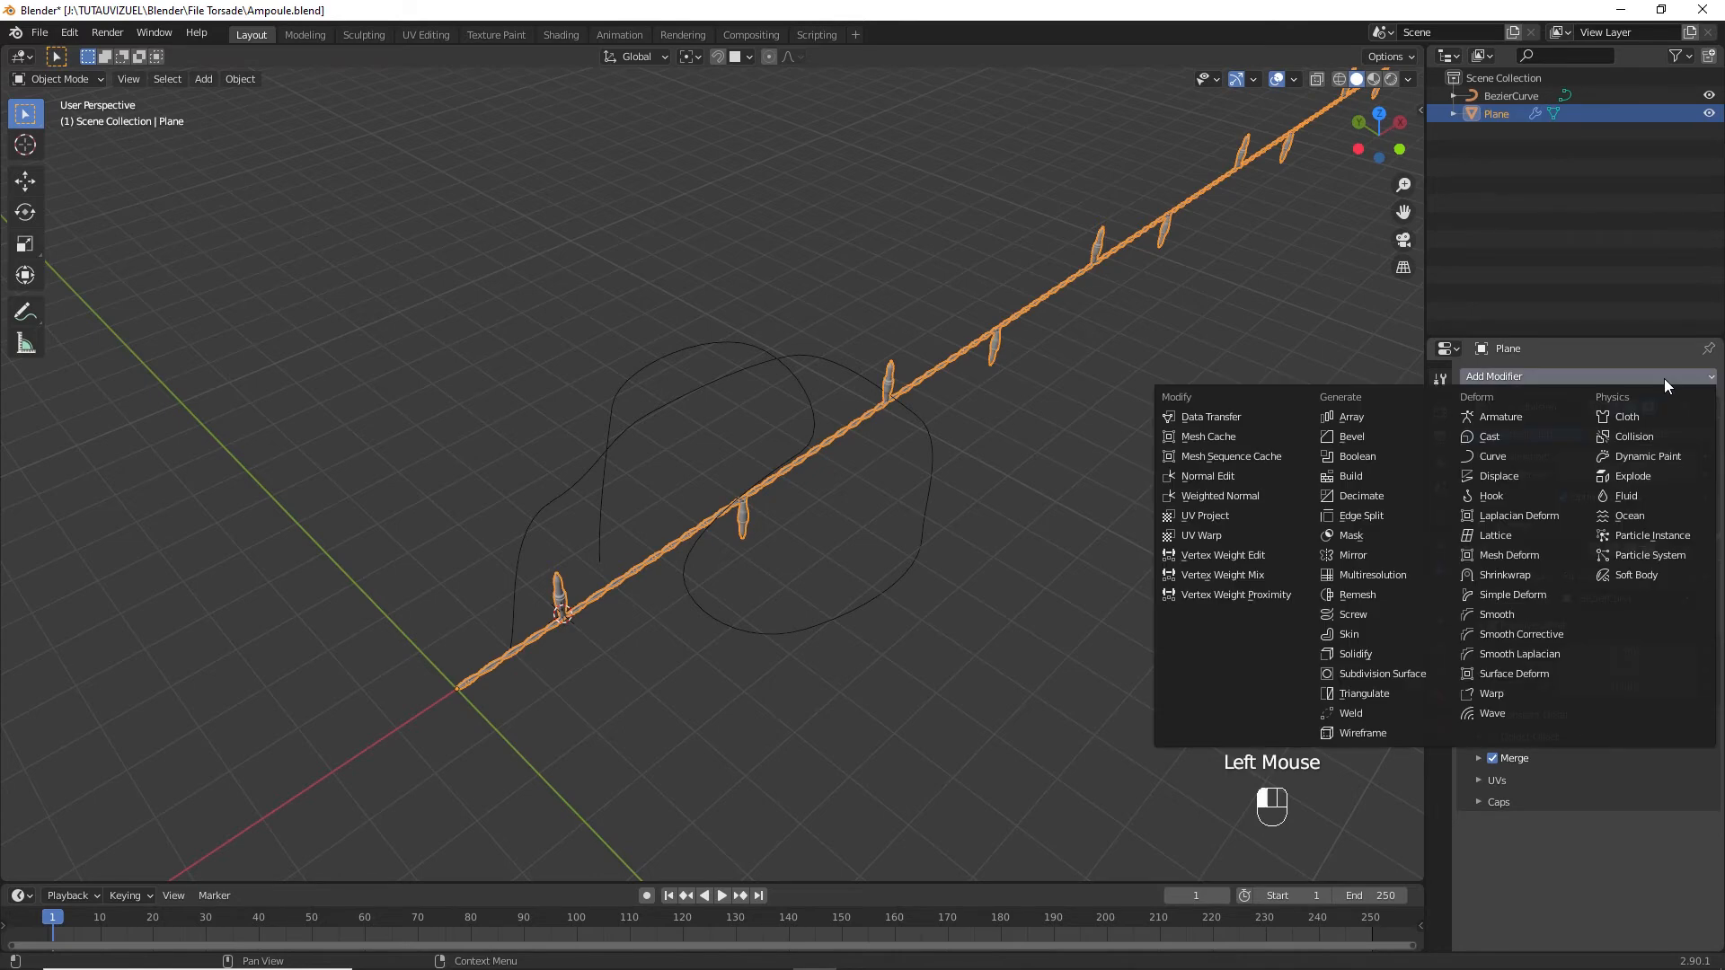
pyautogui.click(1499, 456)
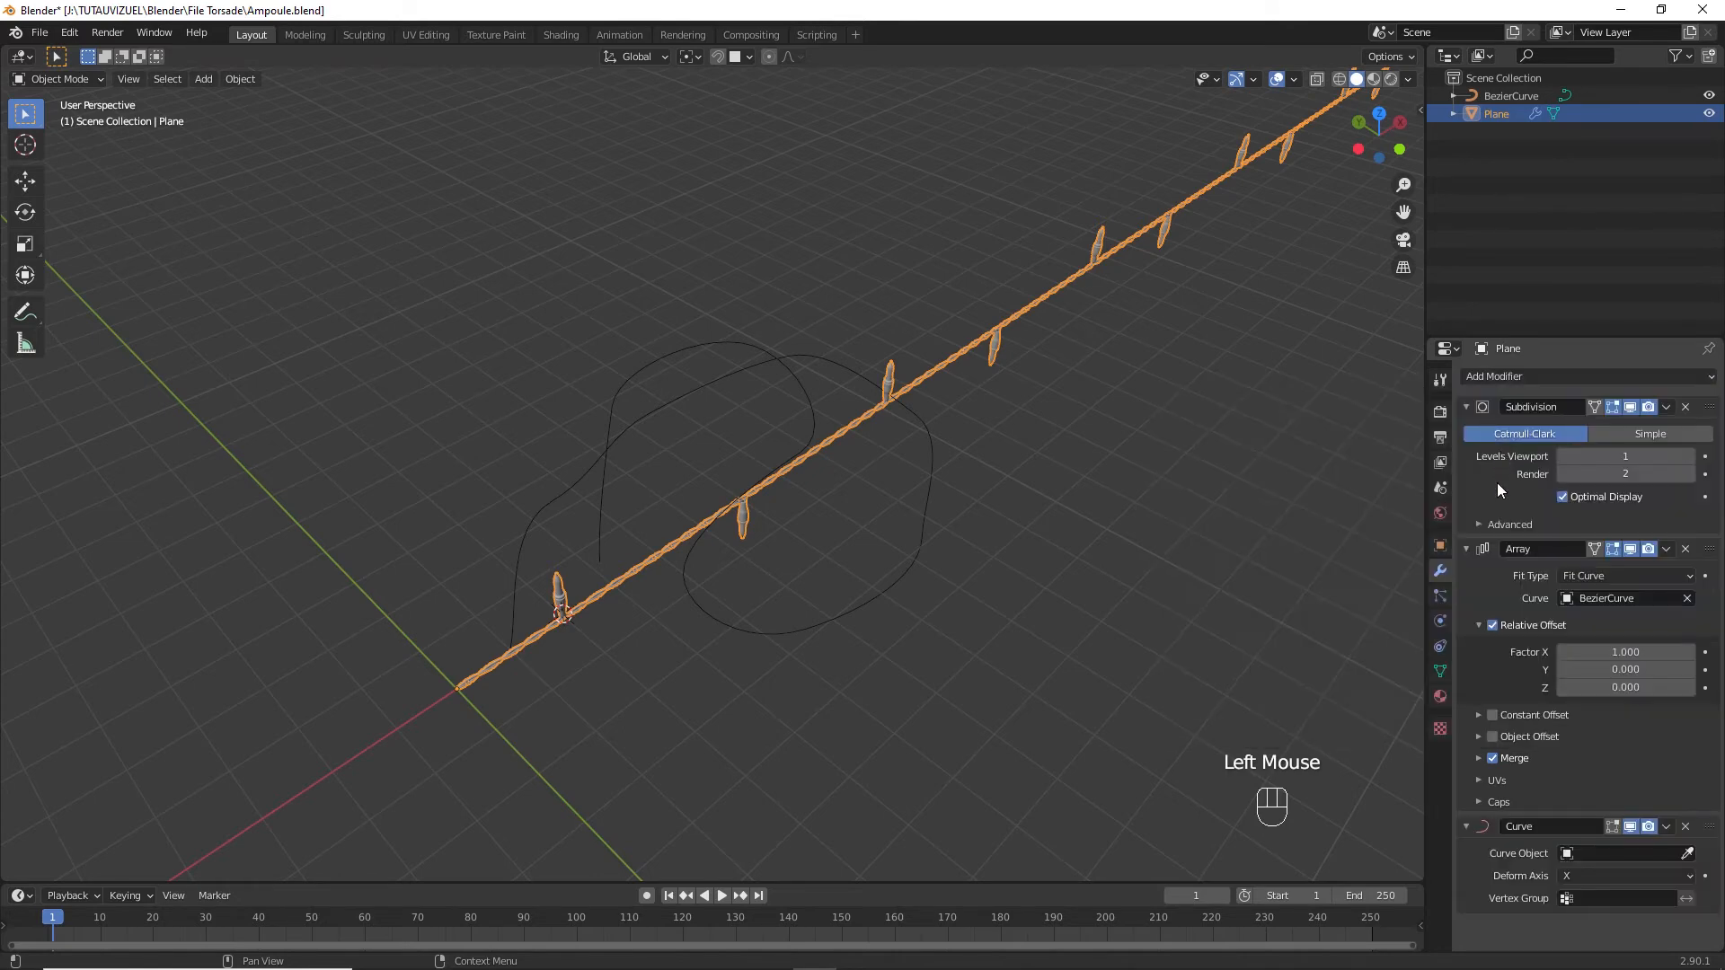
pyautogui.click(1676, 854)
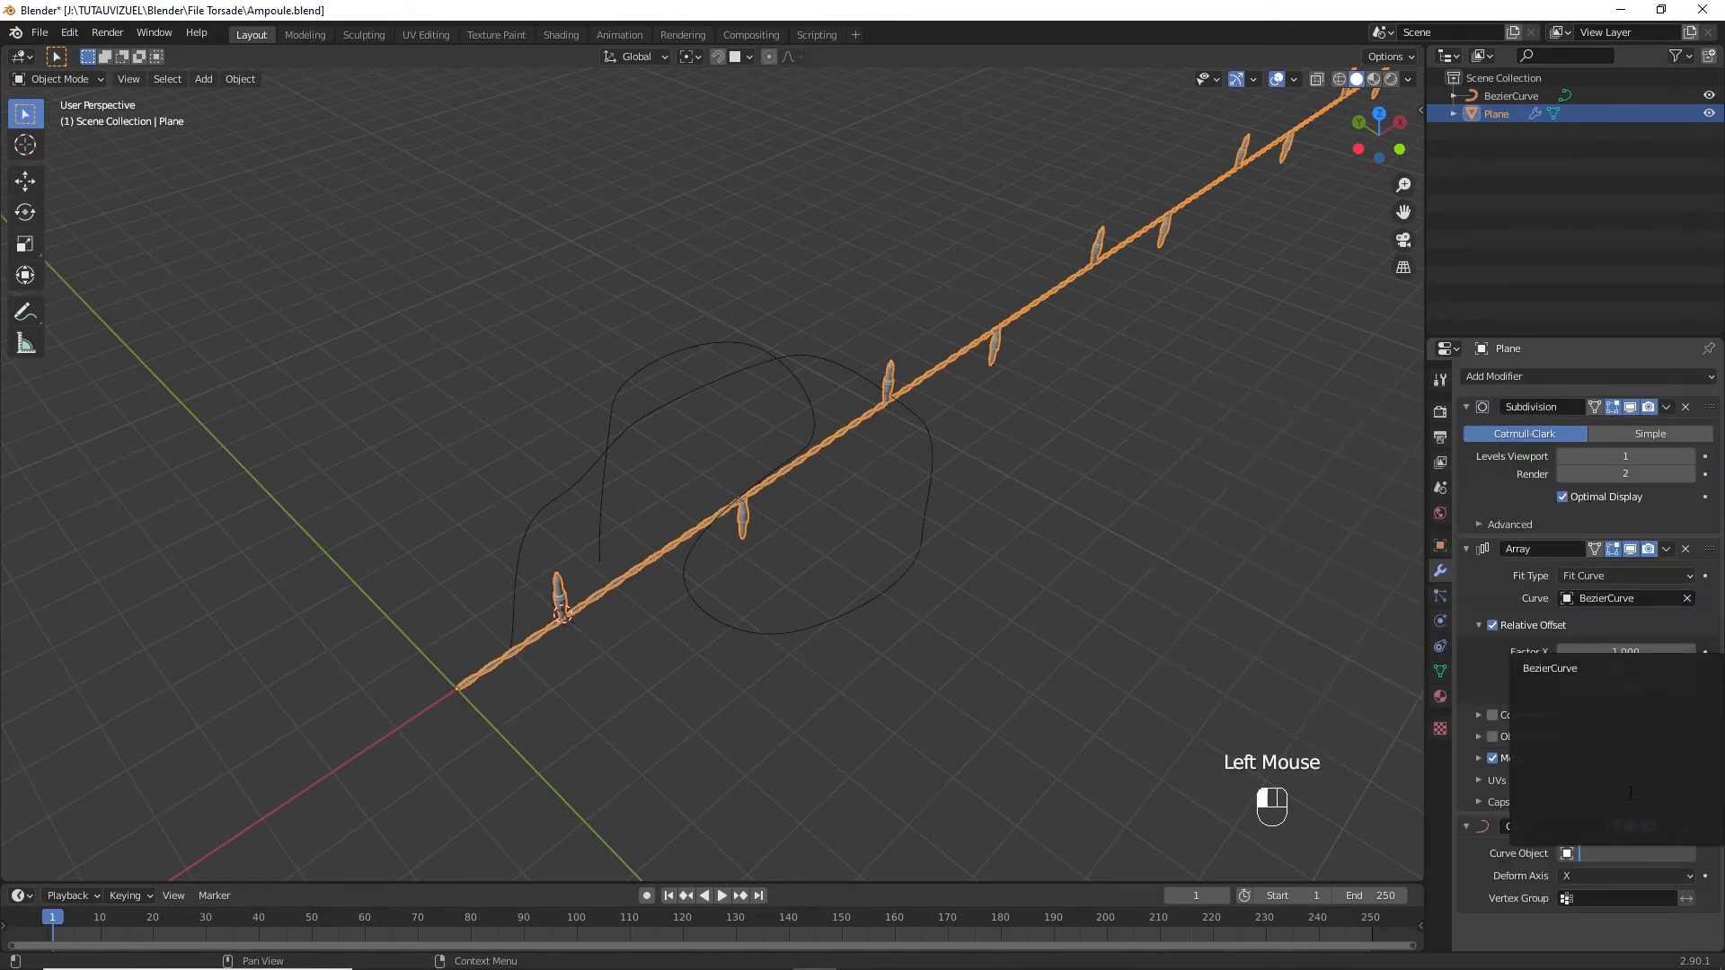
pyautogui.click(1566, 669)
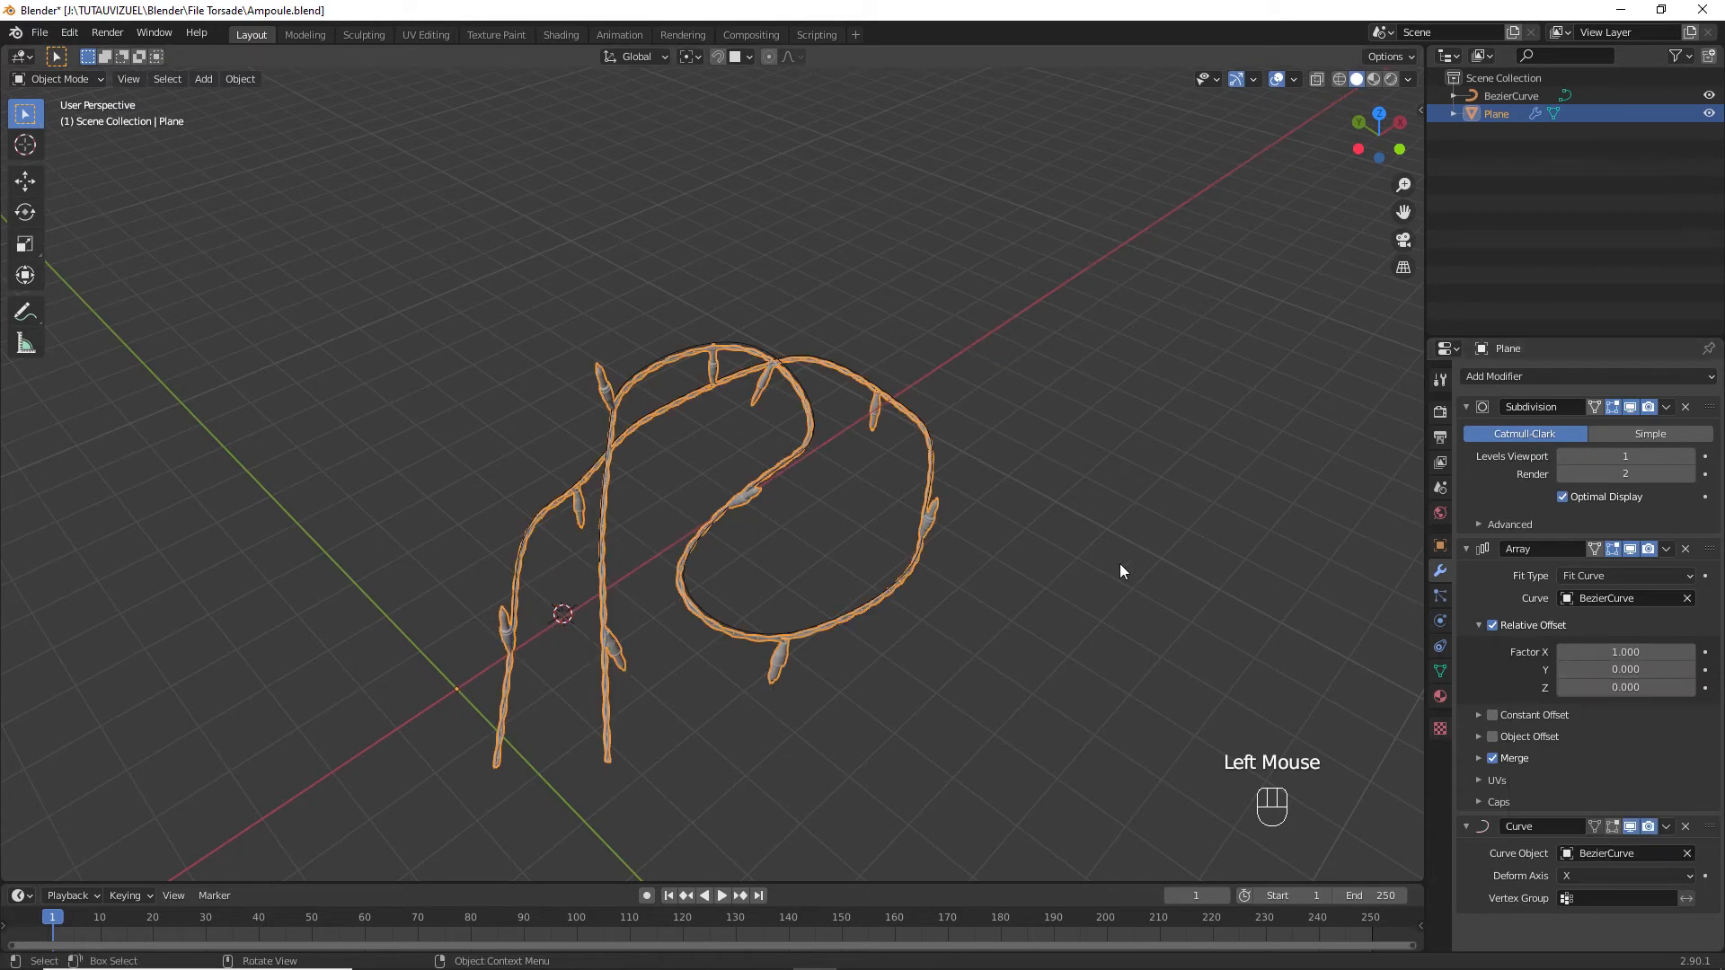
# Edit the Bezier curve and move its loose end control point outward and about 1 m down.
pyautogui.moveTo(768, 551); pyautogui.dragTo(878, 545, button='middle')
pyautogui.click(934, 375)
pyautogui.click(892, 385)
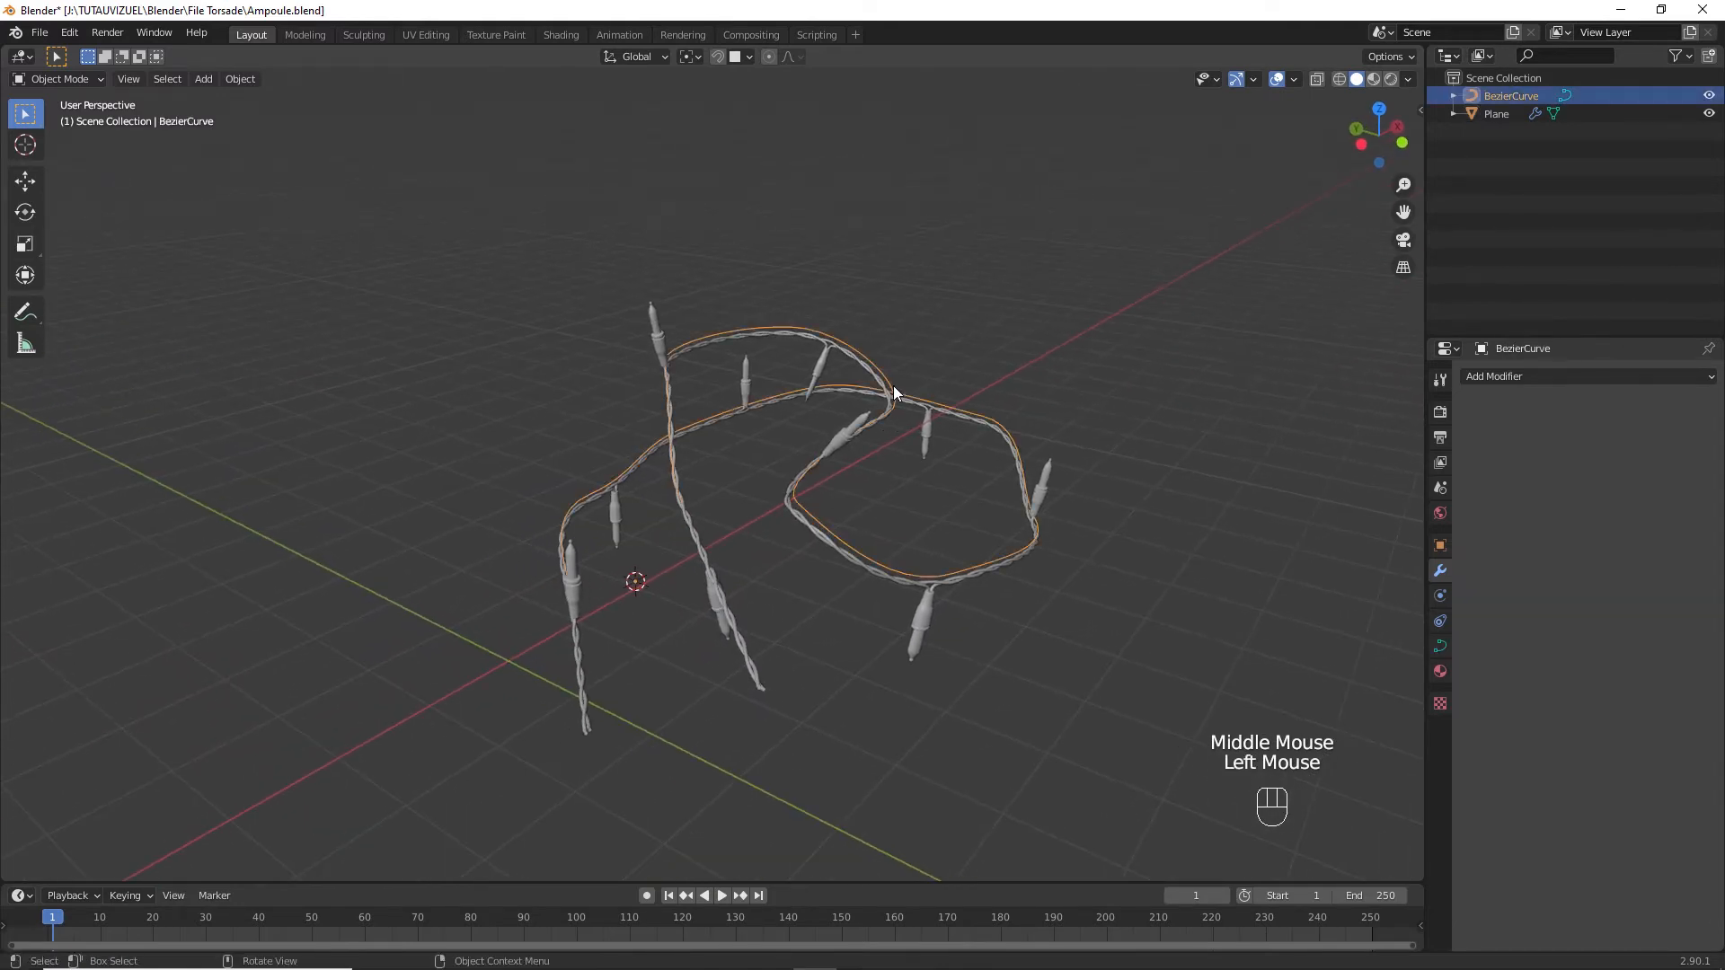
pyautogui.press('Tab')
pyautogui.moveTo(897, 372); pyautogui.dragTo(773, 585, button='middle')
pyautogui.click(772, 584)
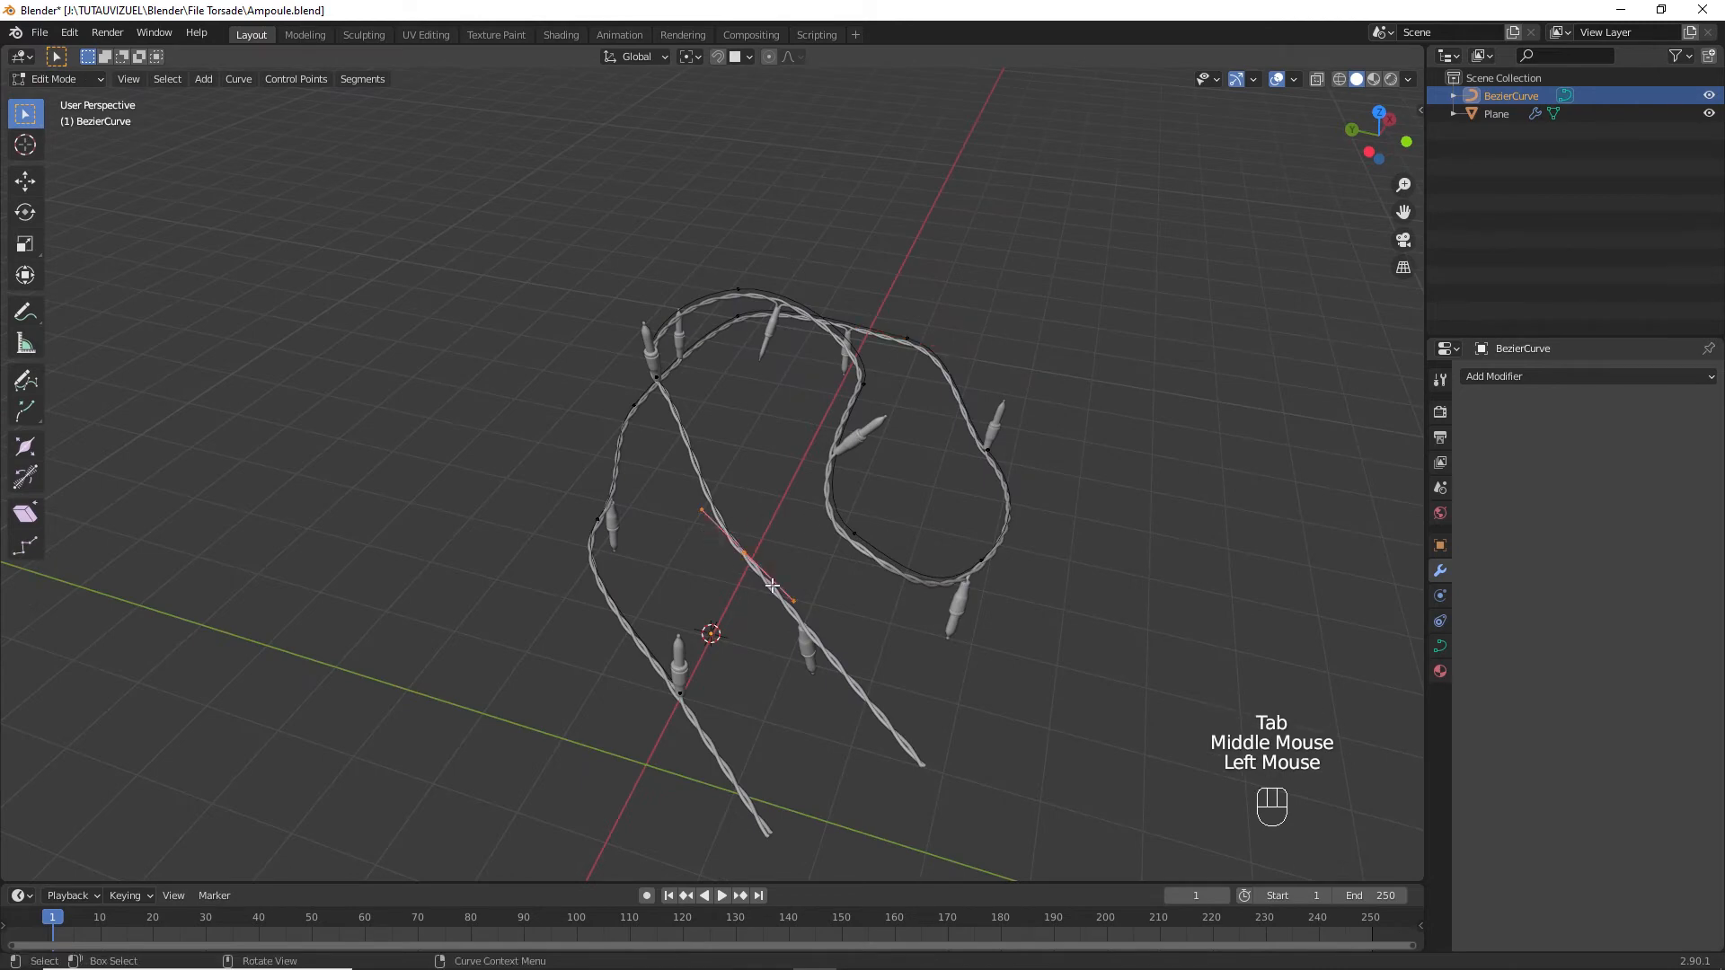
pyautogui.moveTo(772, 584); pyautogui.dragTo(835, 679)
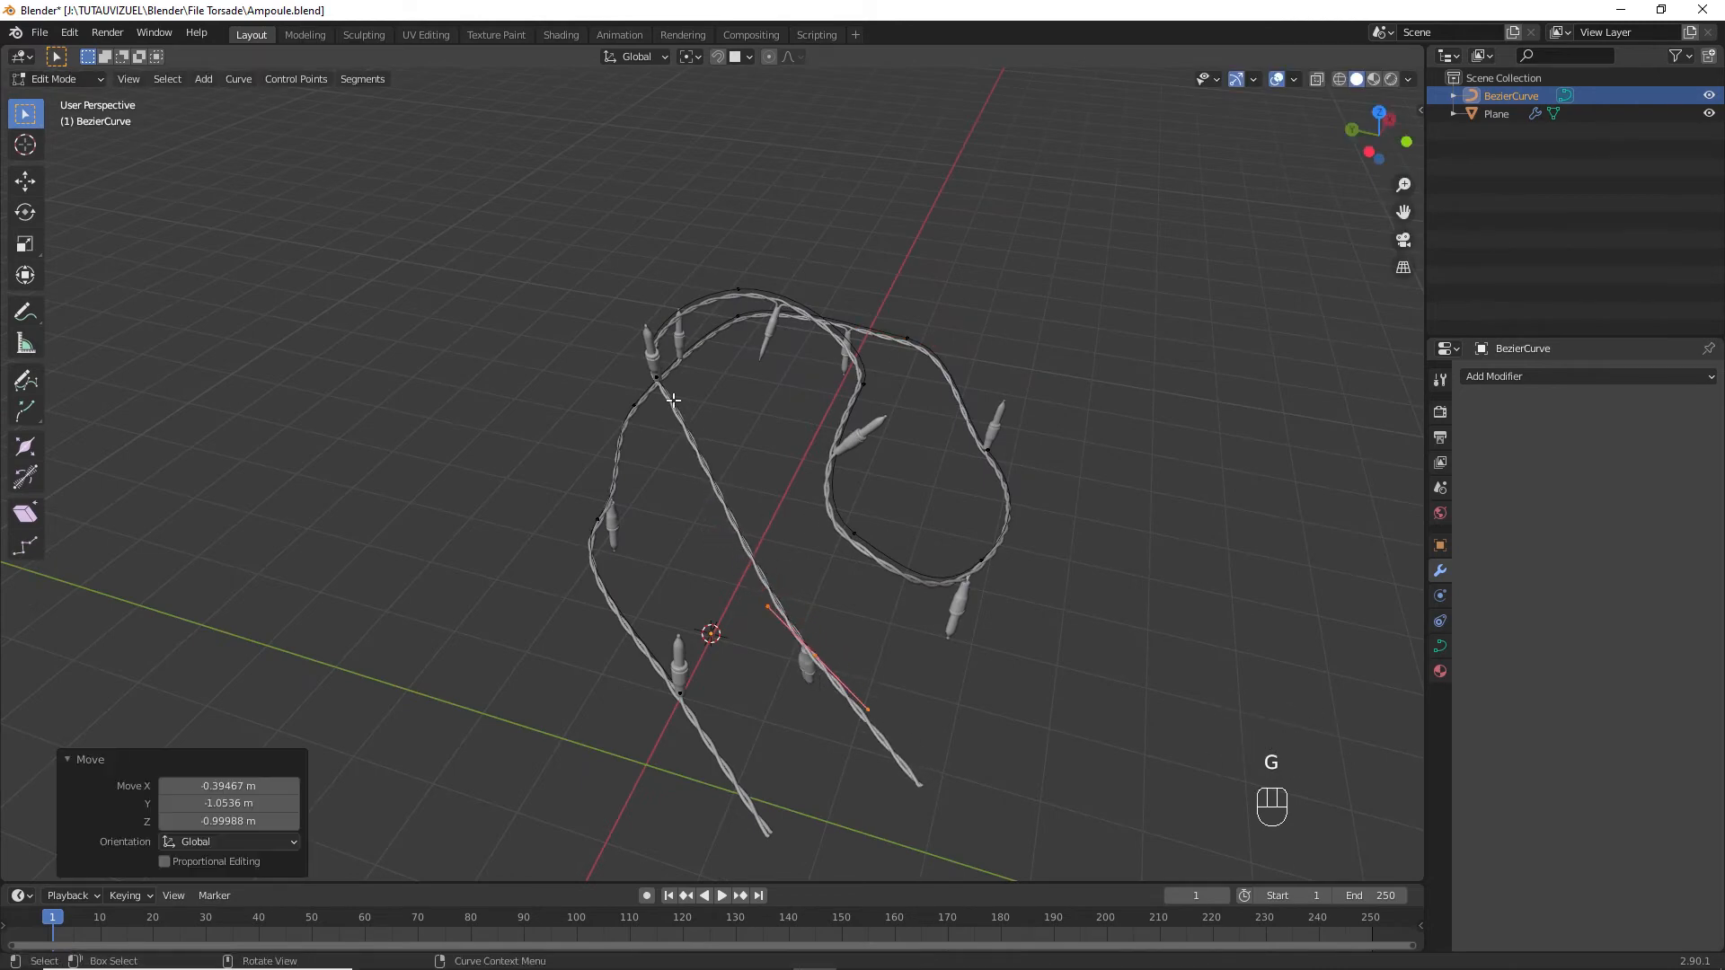
# Select and reposition a control point near the curve's inner bend to reshape the light string.
pyautogui.keyDown('shift'); pyautogui.click(680, 430); pyautogui.keyUp('shift')
pyautogui.rightClick(680, 430)
pyautogui.click(692, 454)
pyautogui.moveTo(704, 482); pyautogui.dragTo(769, 535)
pyautogui.moveTo(770, 535); pyautogui.dragTo(823, 454, button='middle')
pyautogui.press('g')
pyautogui.click(738, 521)
# Move the front outer control point about 0.40 m in X, -0.65 m in Y and -0.27 m in Z, and leave curve editing.
pyautogui.moveTo(968, 492); pyautogui.dragTo(857, 532, button='middle')
pyautogui.moveTo(866, 539); pyautogui.dragTo(987, 648)
pyautogui.press('g')
pyautogui.click(1047, 677)
pyautogui.moveTo(1048, 677); pyautogui.dragTo(839, 588, button='middle')
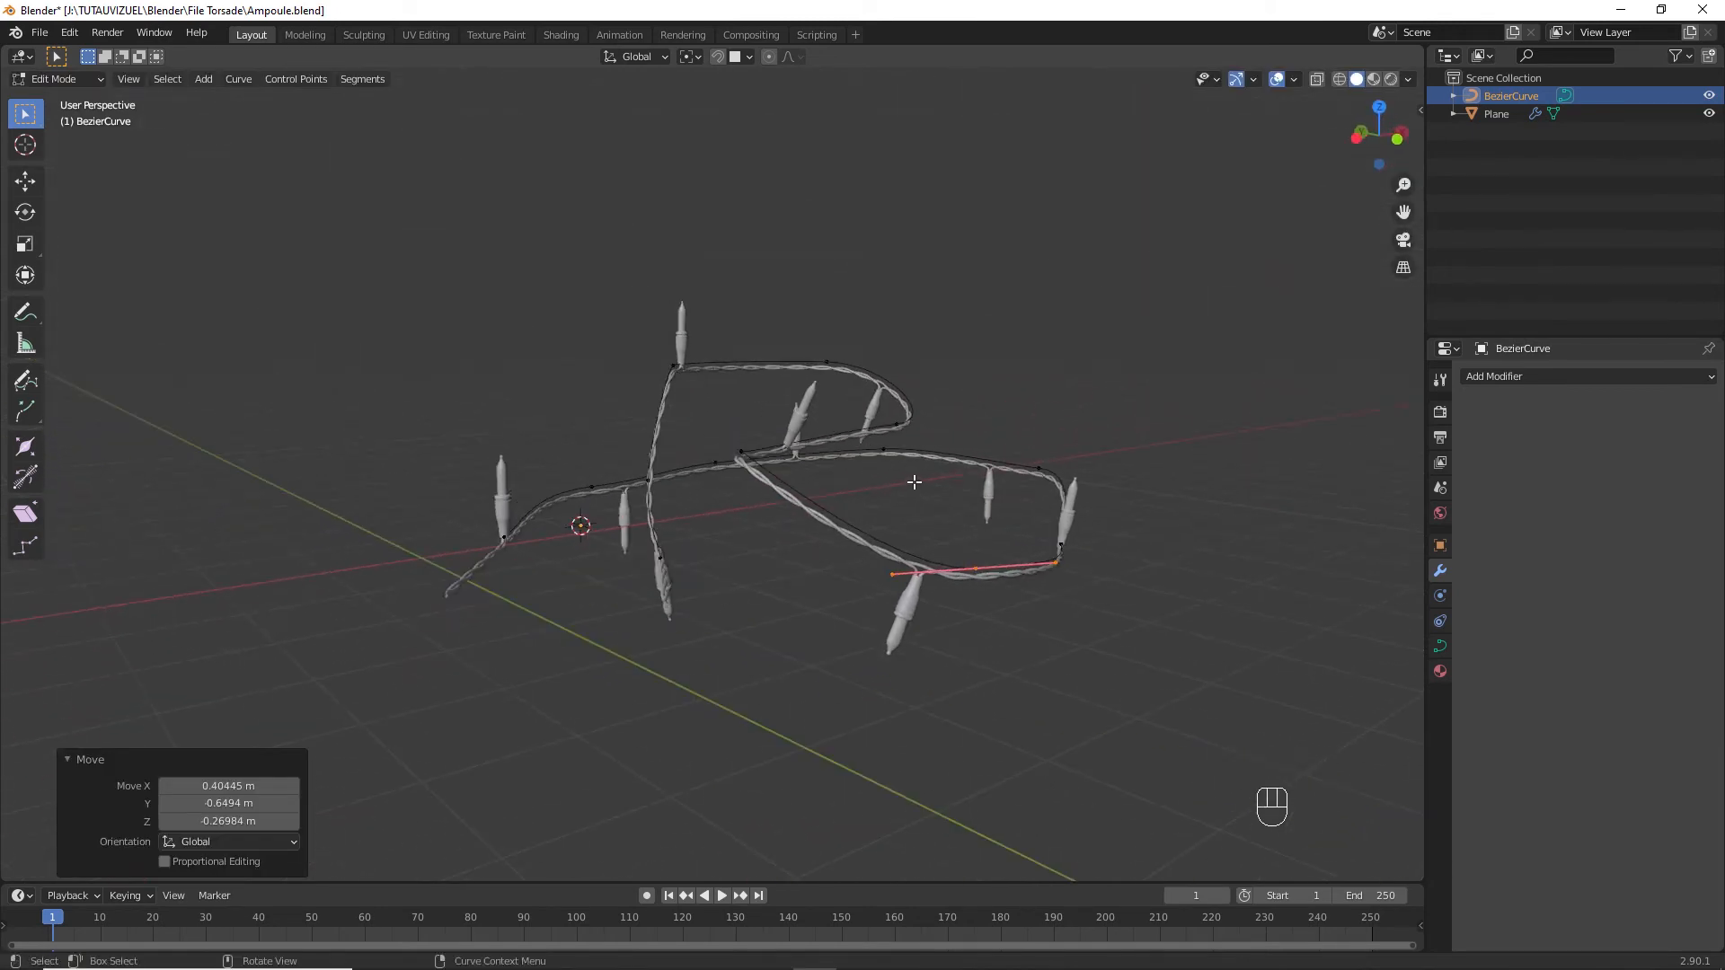
pyautogui.press('Tab')
# Collapse the cable's Subdivision, Array and Curve modifiers and turn off their display in the viewport.
pyautogui.click(910, 570)
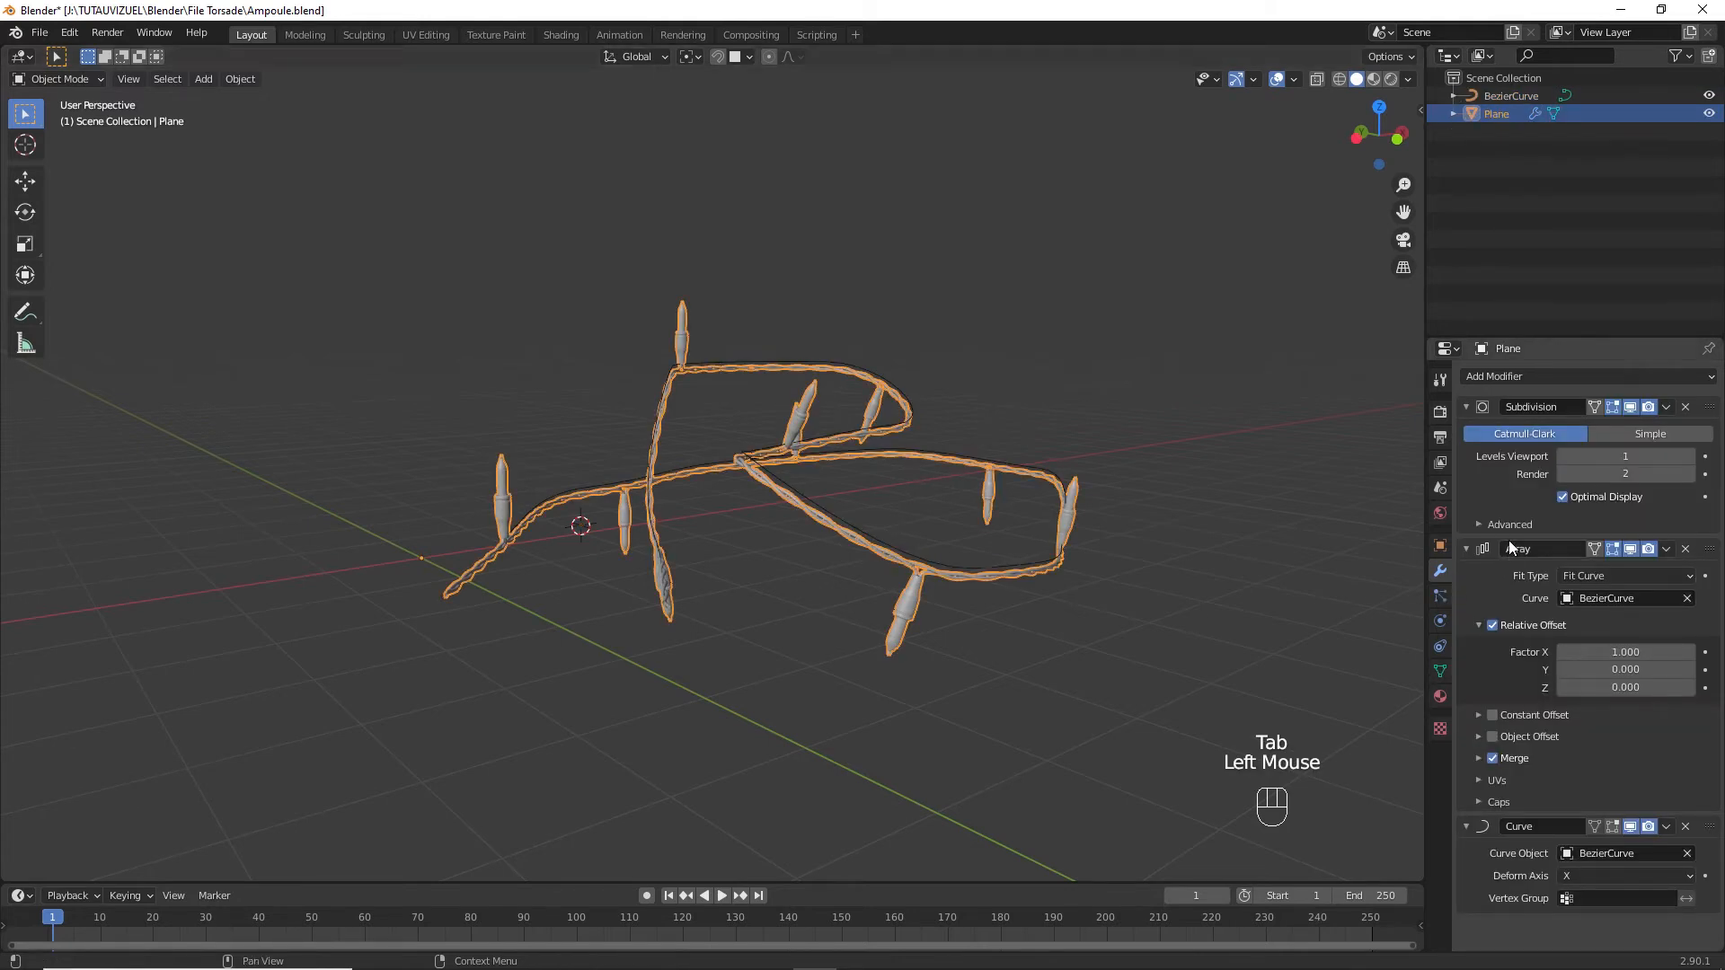
pyautogui.click(1465, 407)
pyautogui.click(1465, 432)
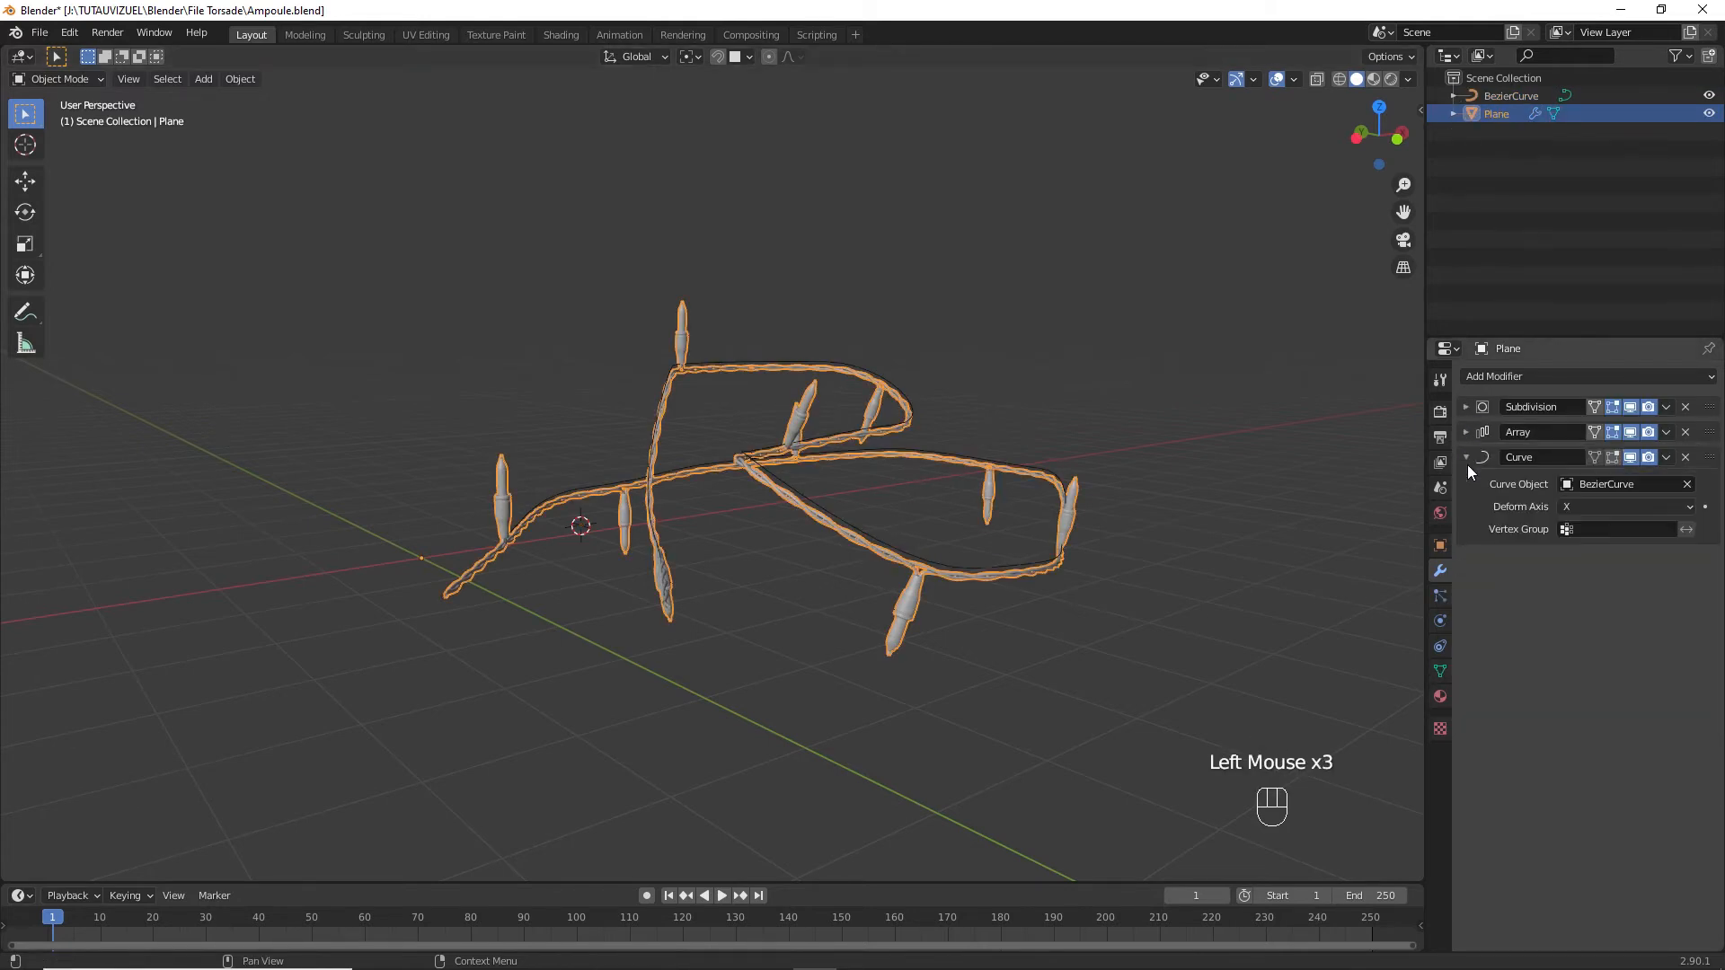
pyautogui.click(1466, 458)
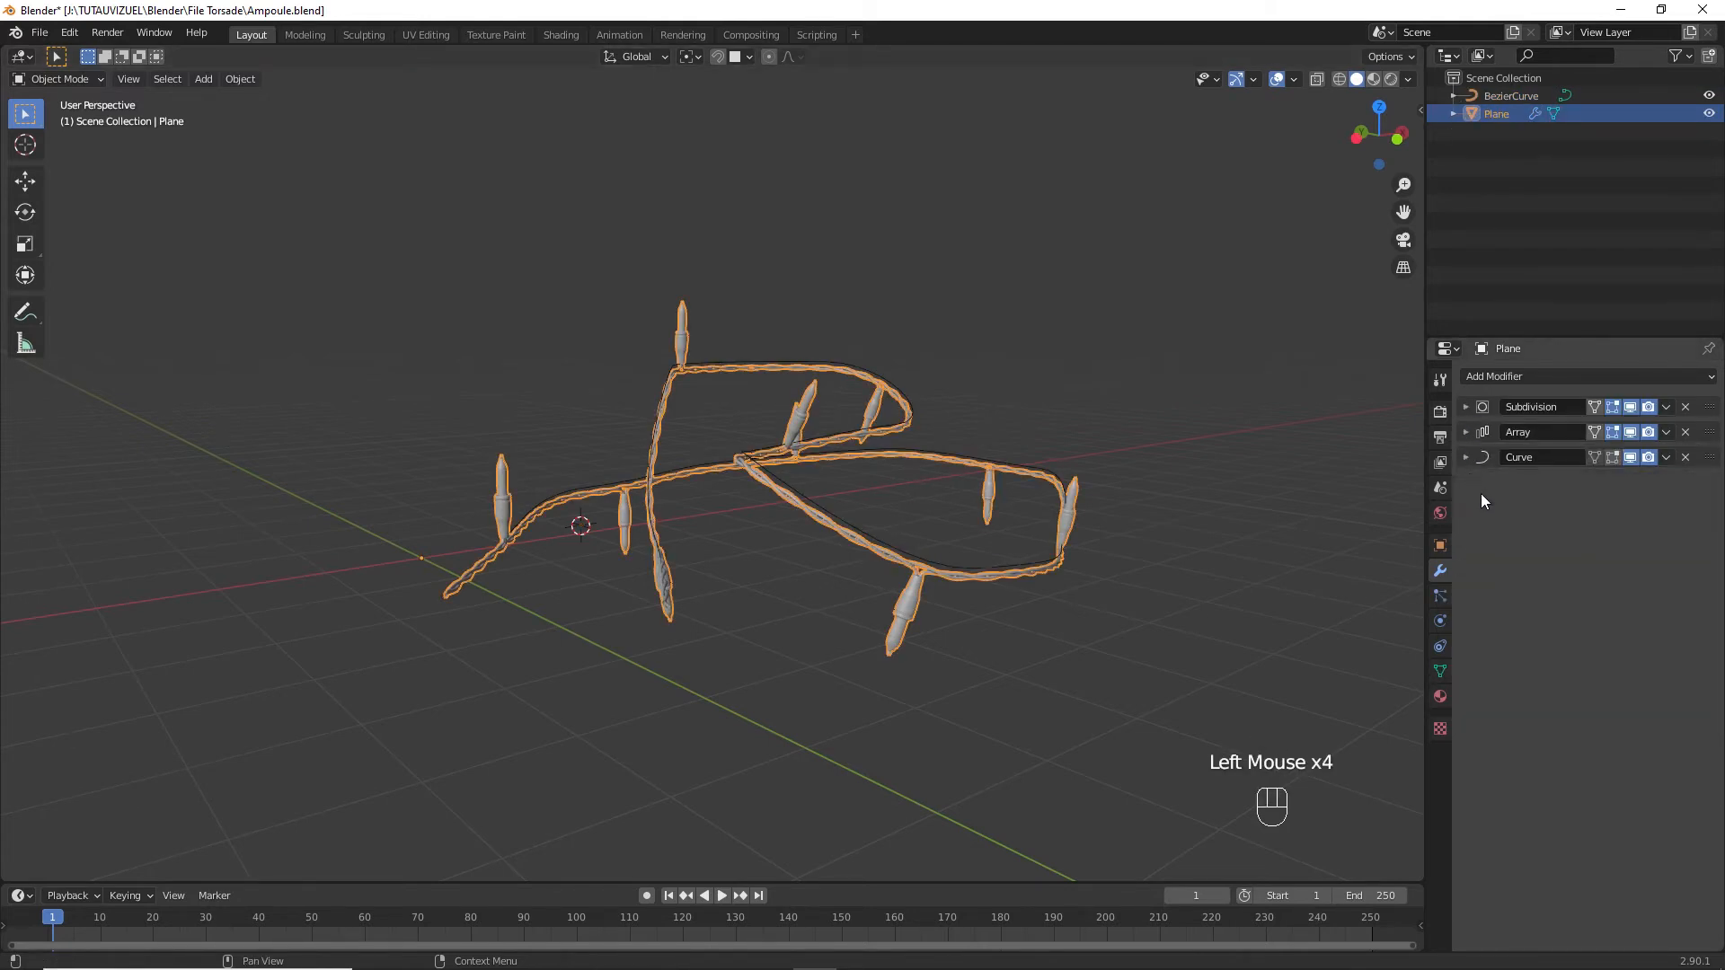
pyautogui.click(1630, 409)
pyautogui.click(1630, 432)
pyautogui.click(1631, 457)
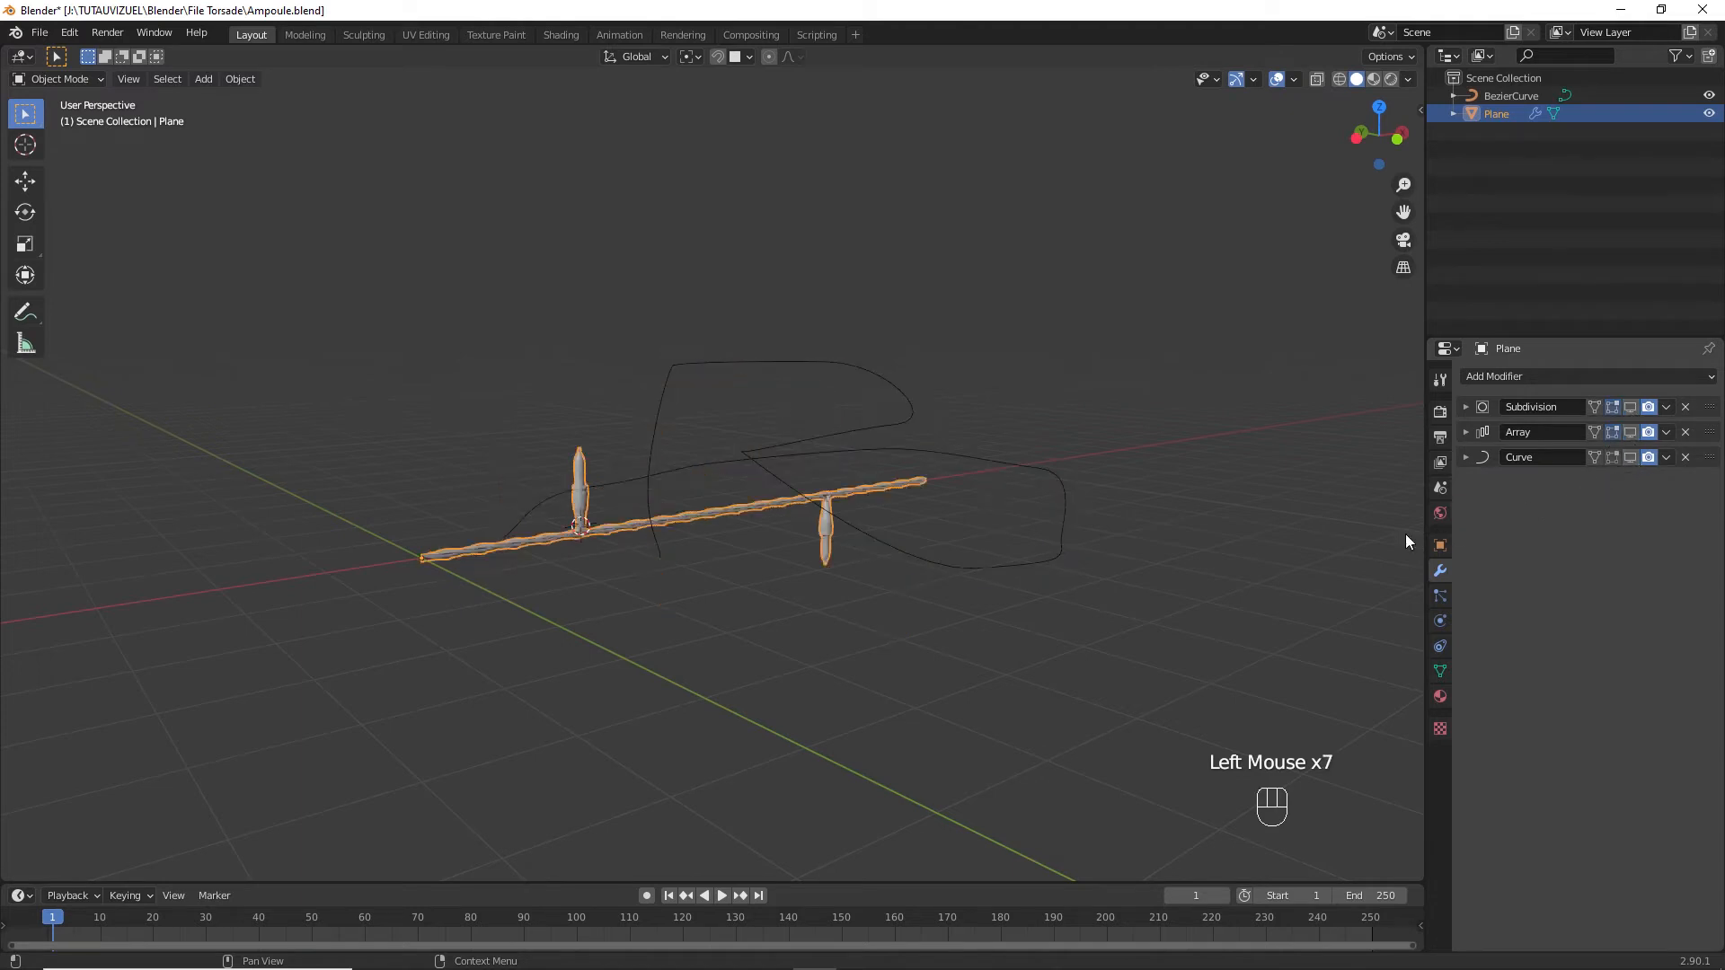
# Reset the 3D cursor to the world origin at the cable's starting end and add a 2 m cube there.
pyautogui.moveTo(688, 528); pyautogui.dragTo(740, 499, button='middle')
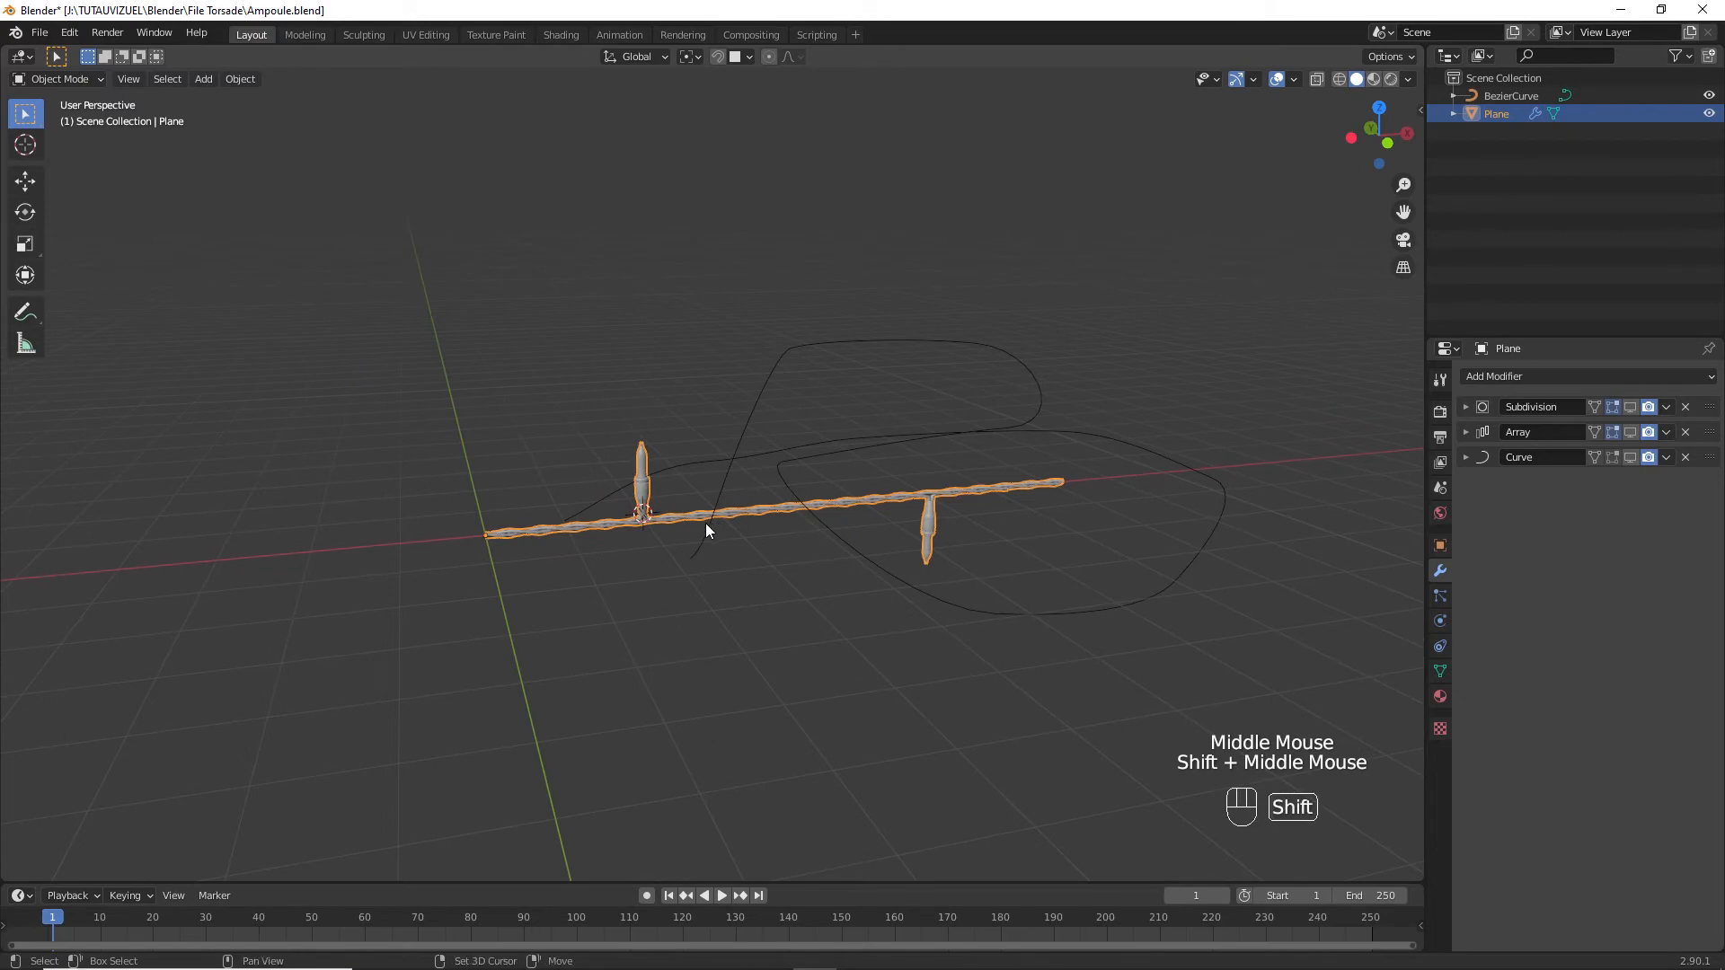
pyautogui.hotkey('shift', 's')
pyautogui.click(629, 577)
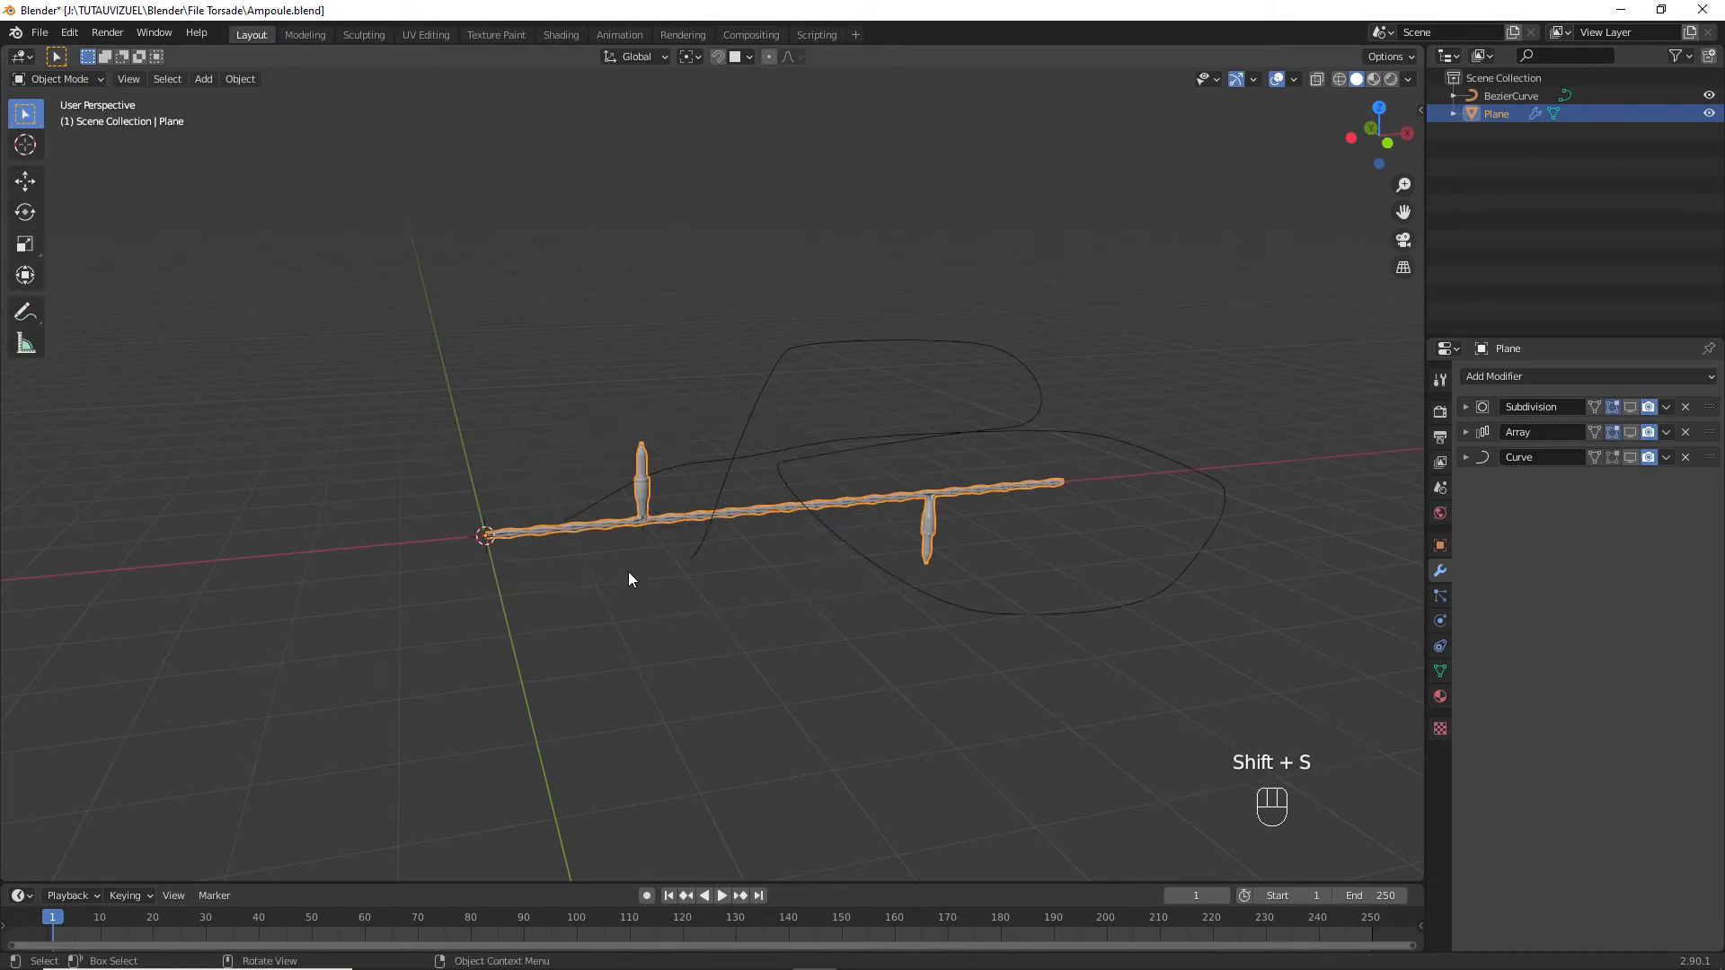
pyautogui.hotkey('shift', 'a')
pyautogui.moveTo(629, 550)
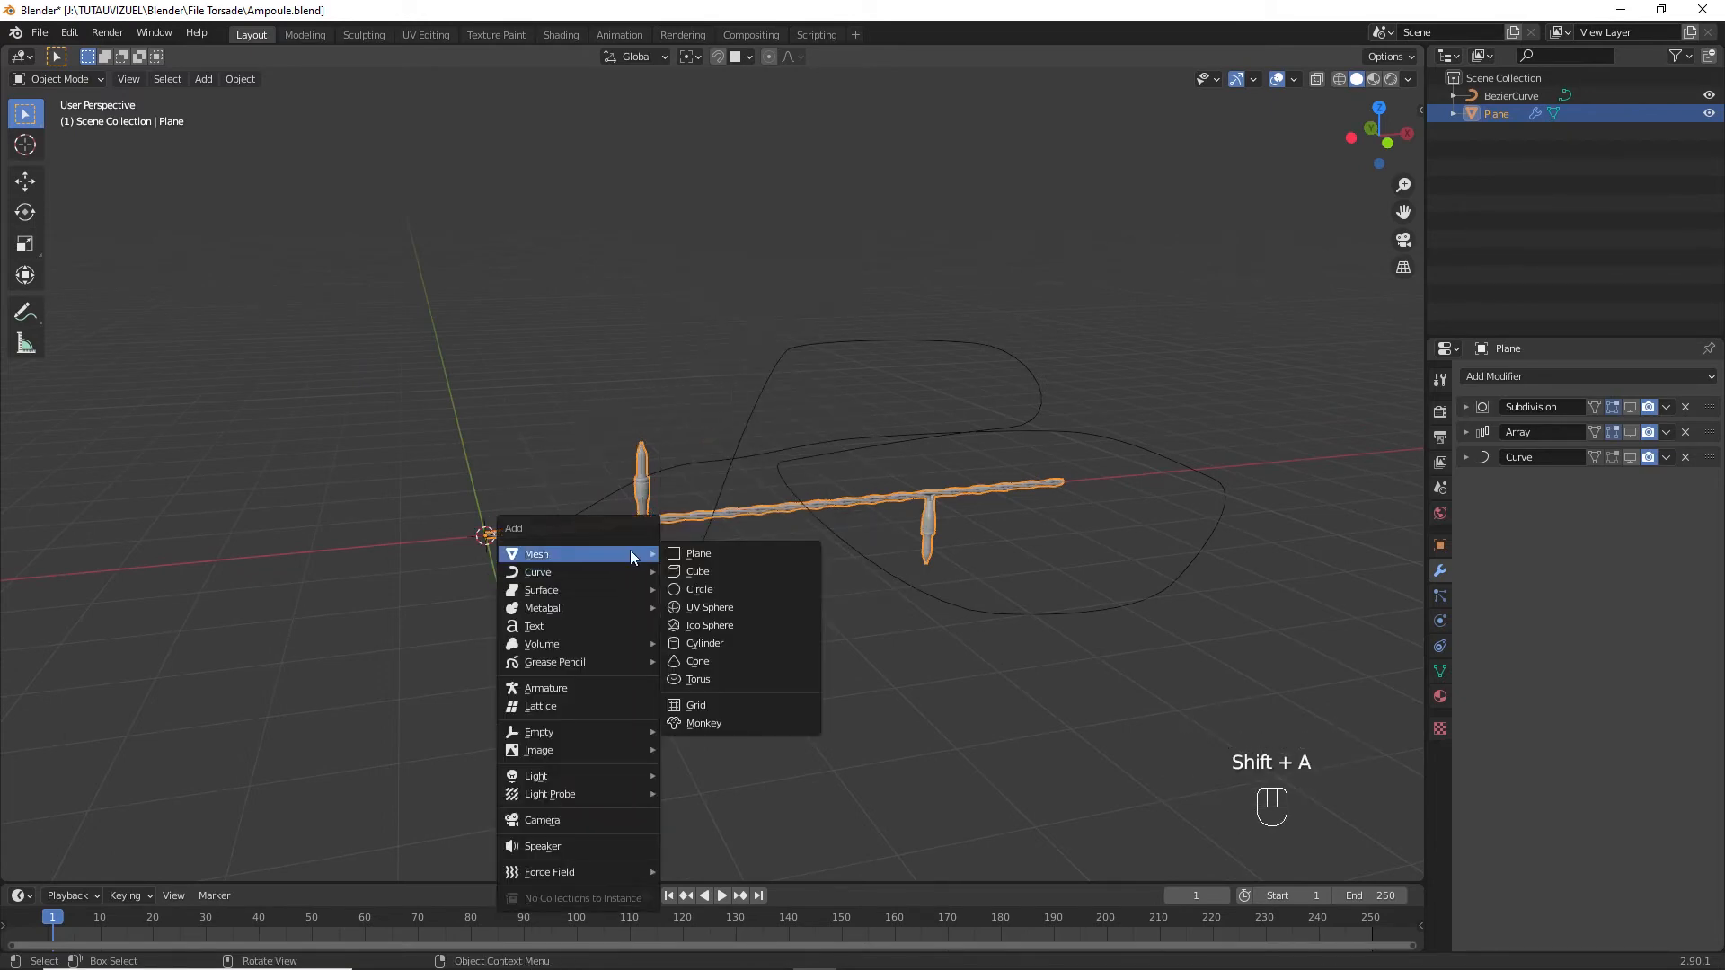
pyautogui.click(694, 569)
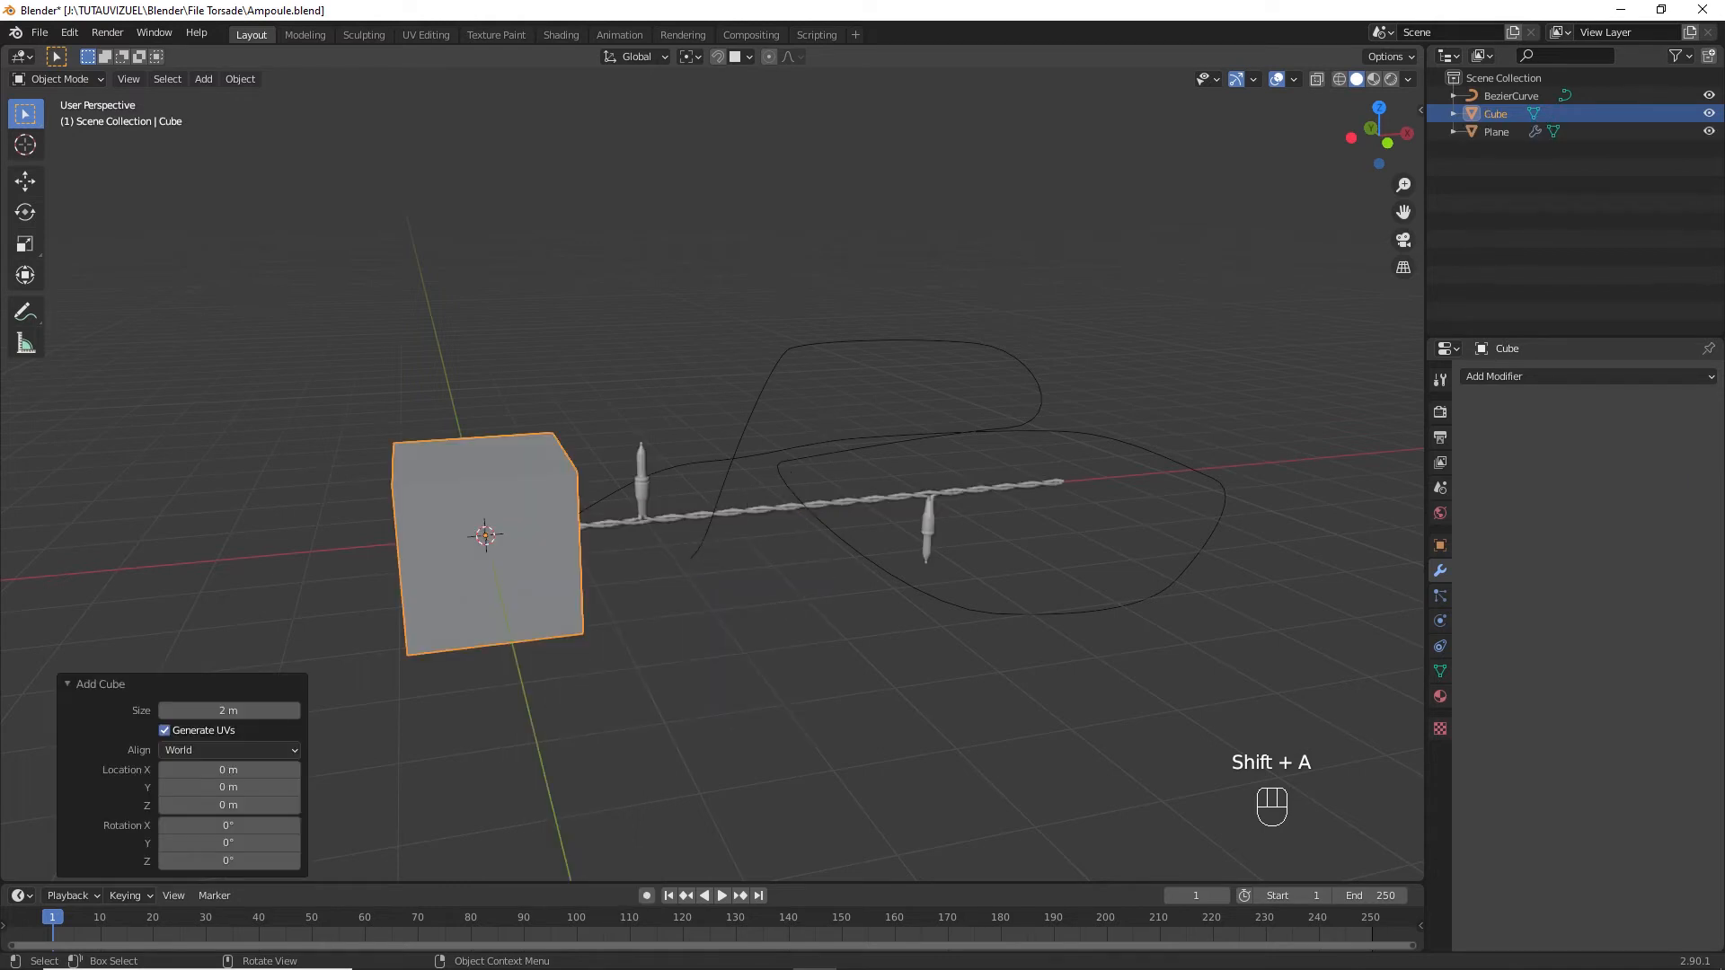
# Scale the cube uniformly by about 0.189 and again by about 0.488, close to the cable's thickness.
pyautogui.press('s')
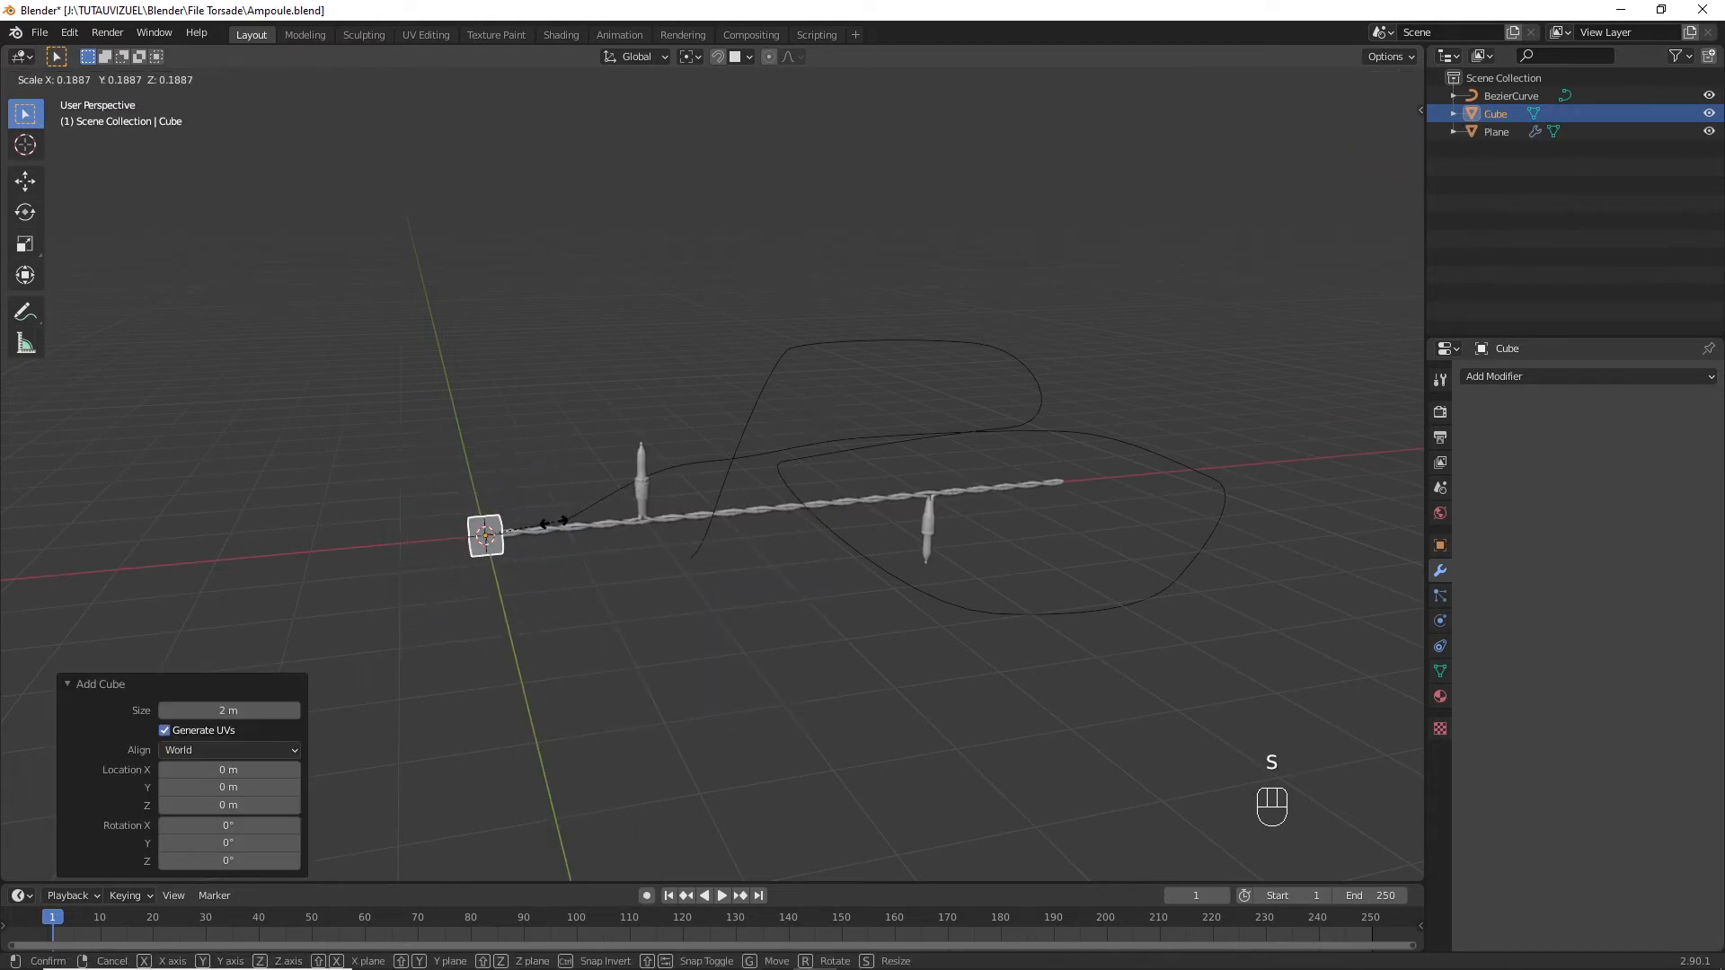
pyautogui.click(553, 521)
pyautogui.press('KP_Decimal')
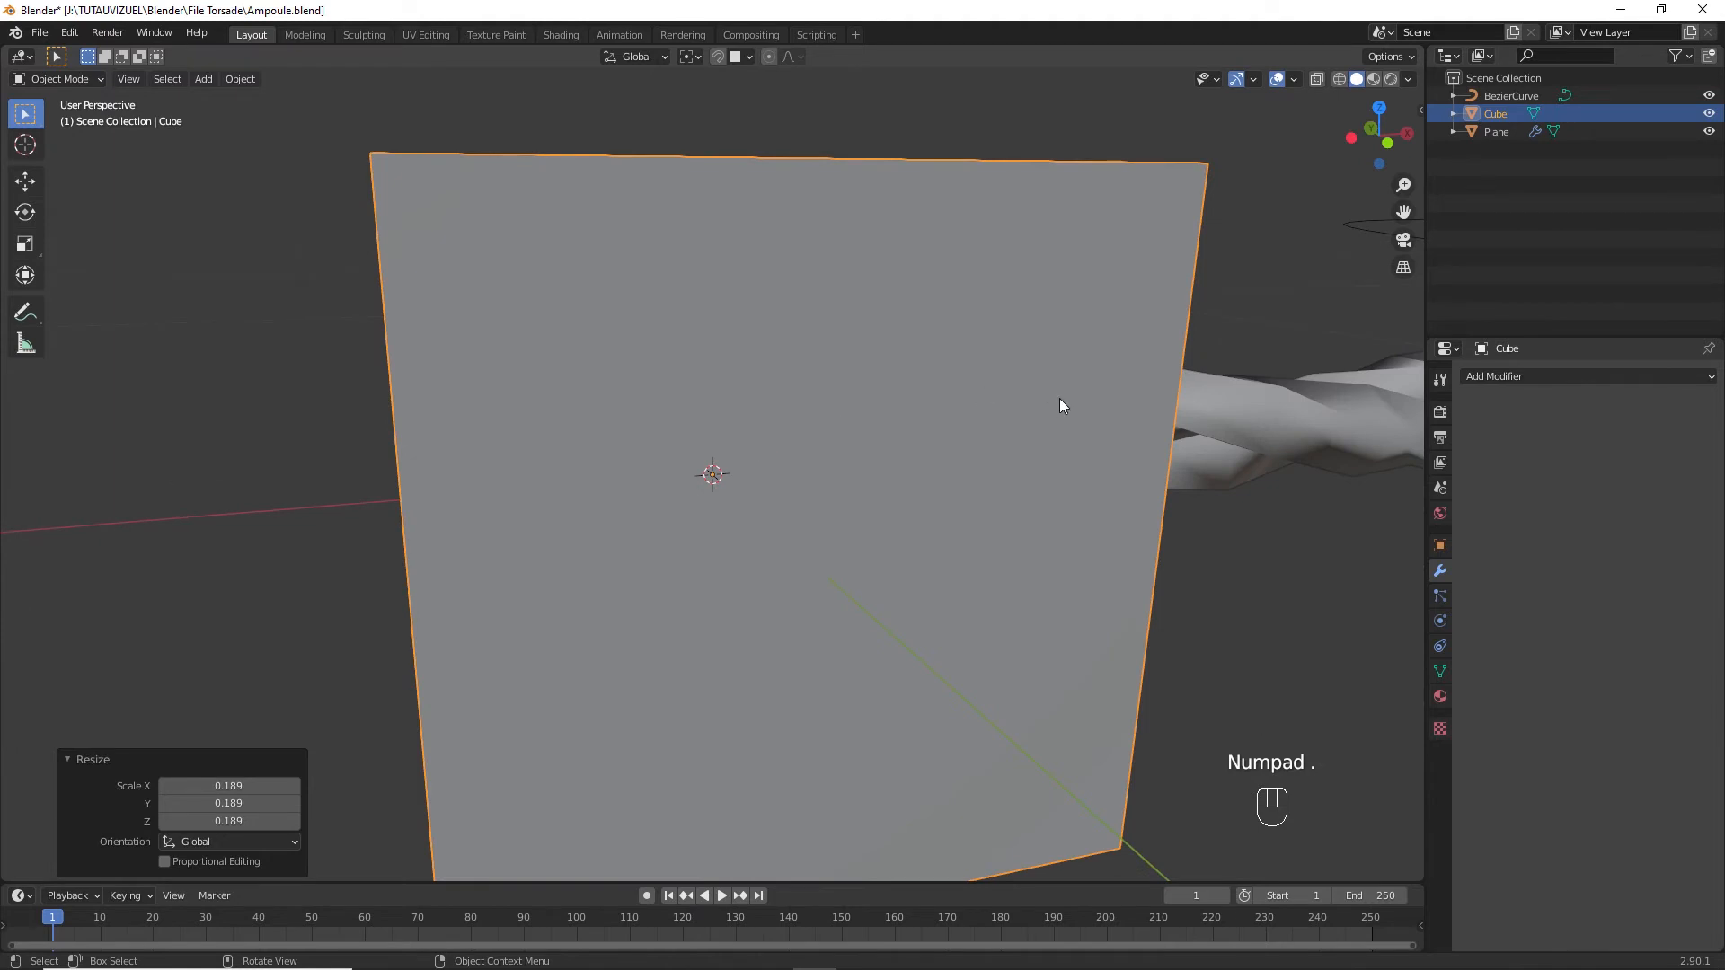
pyautogui.moveTo(1060, 406); pyautogui.dragTo(1112, 342, button='middle')
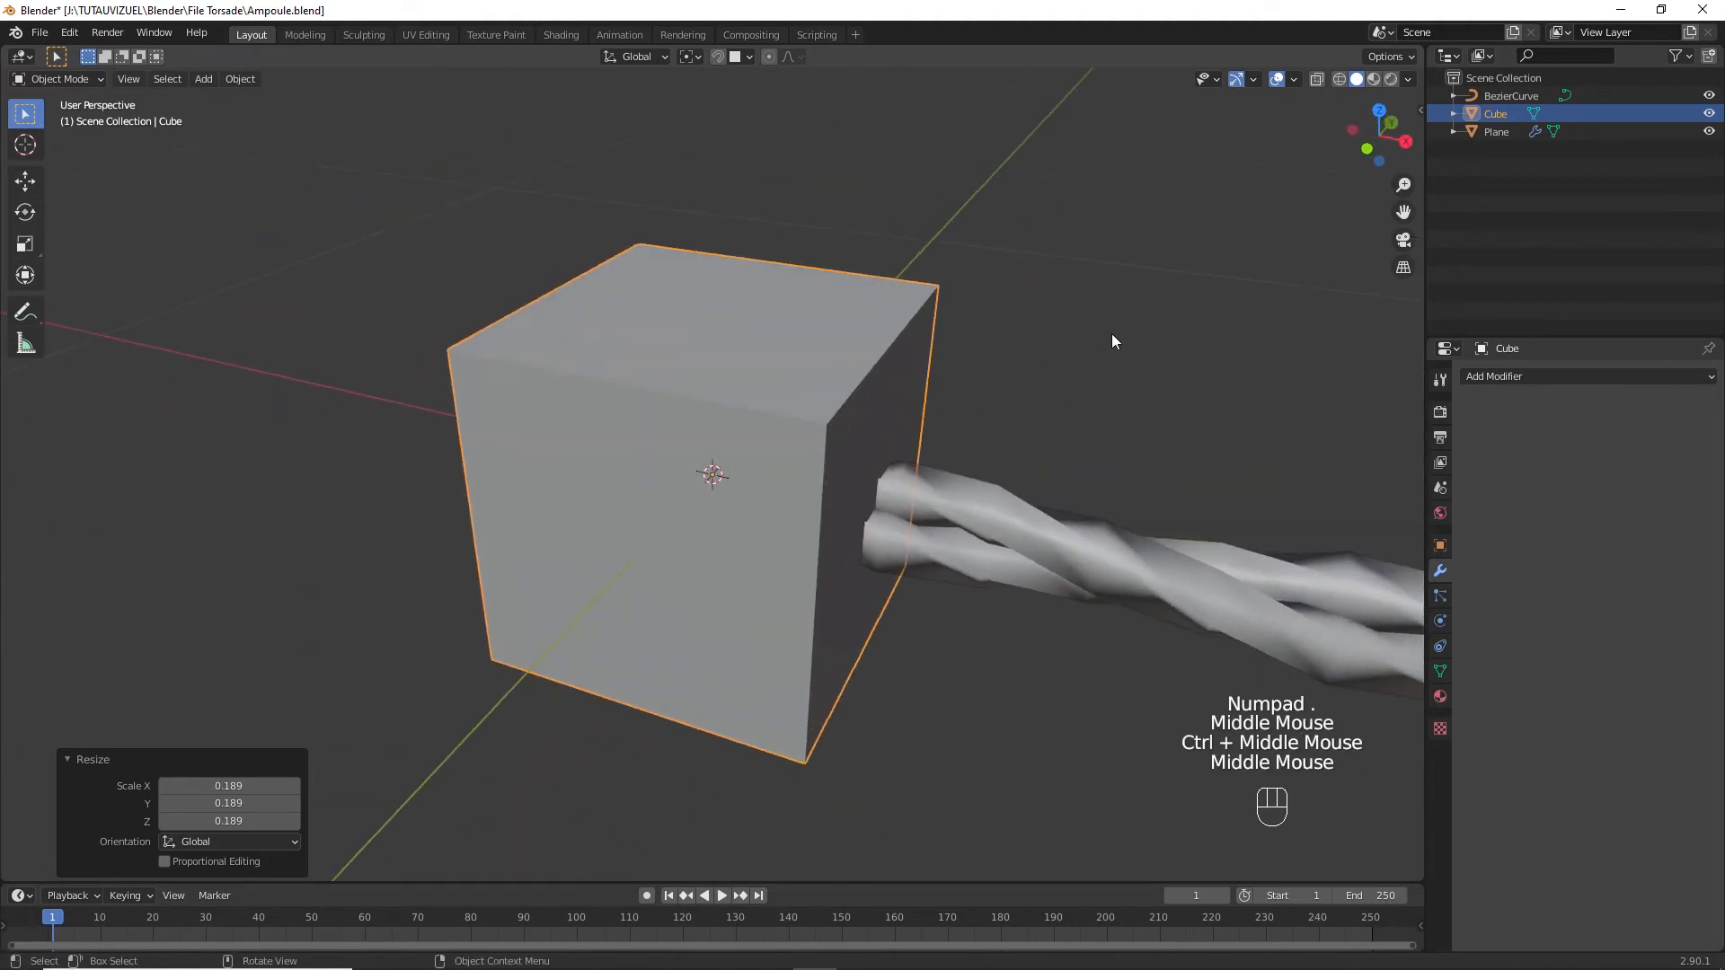
pyautogui.press('s')
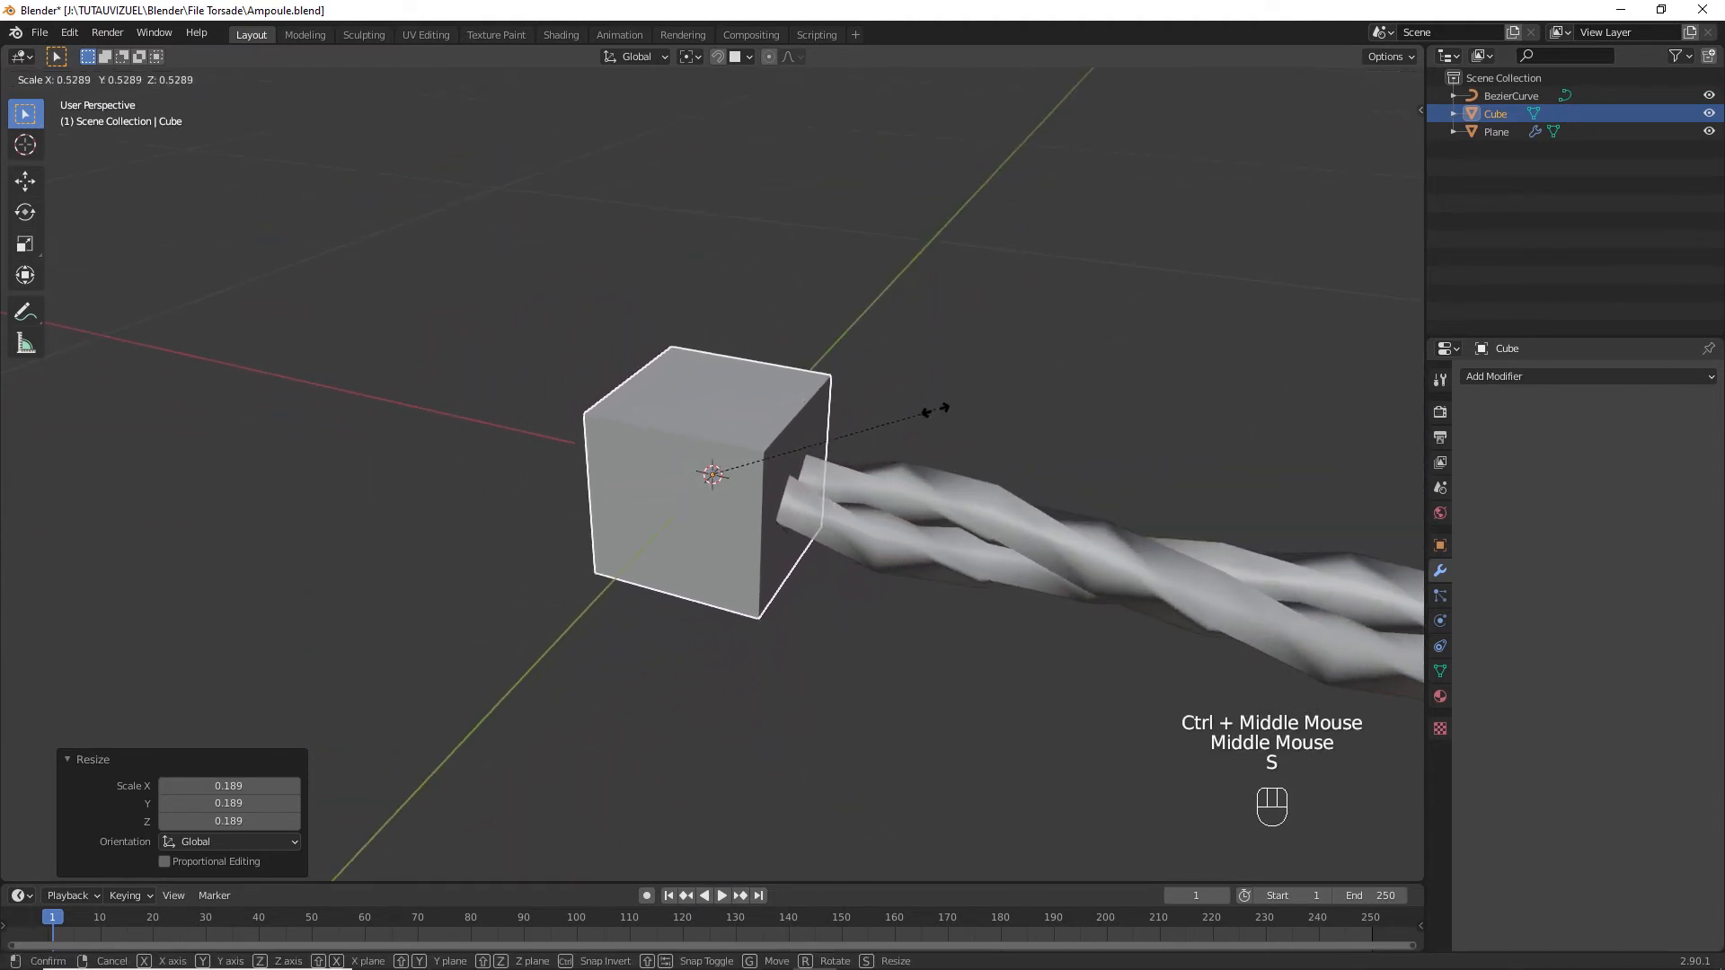
pyautogui.click(918, 413)
# Flatten the cube along the Z axis to about 0.57 of its height.
pyautogui.moveTo(925, 385); pyautogui.dragTo(880, 376, button='middle')
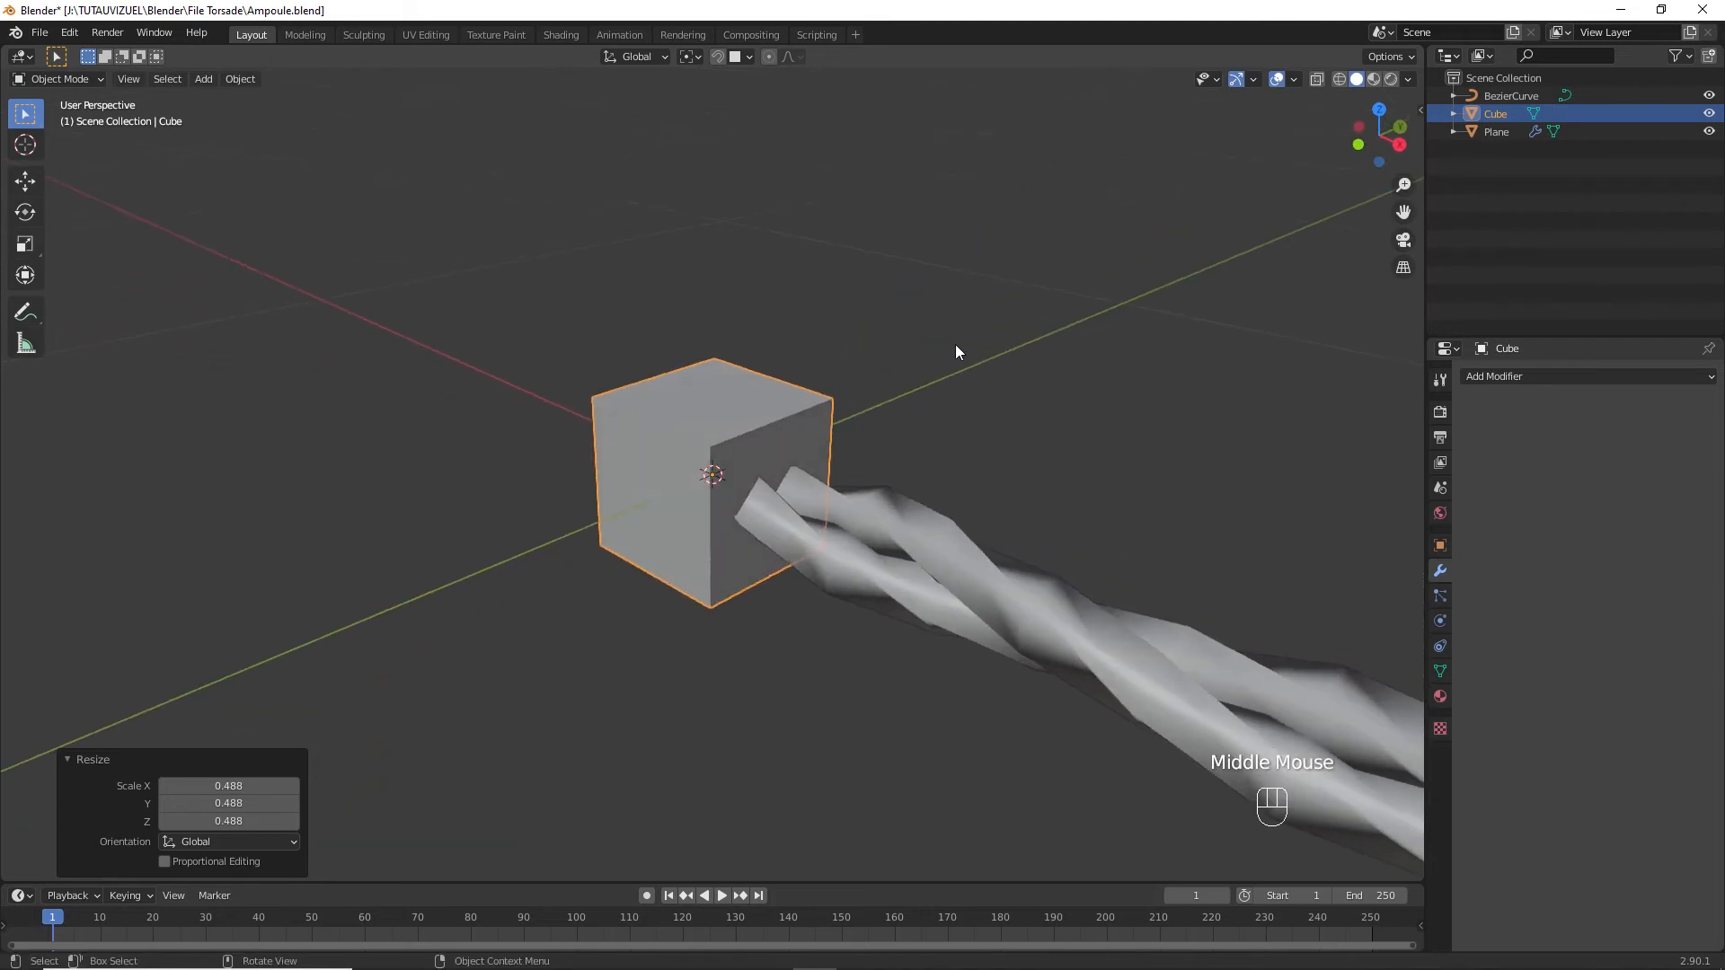
pyautogui.press('s')
pyautogui.press('z')
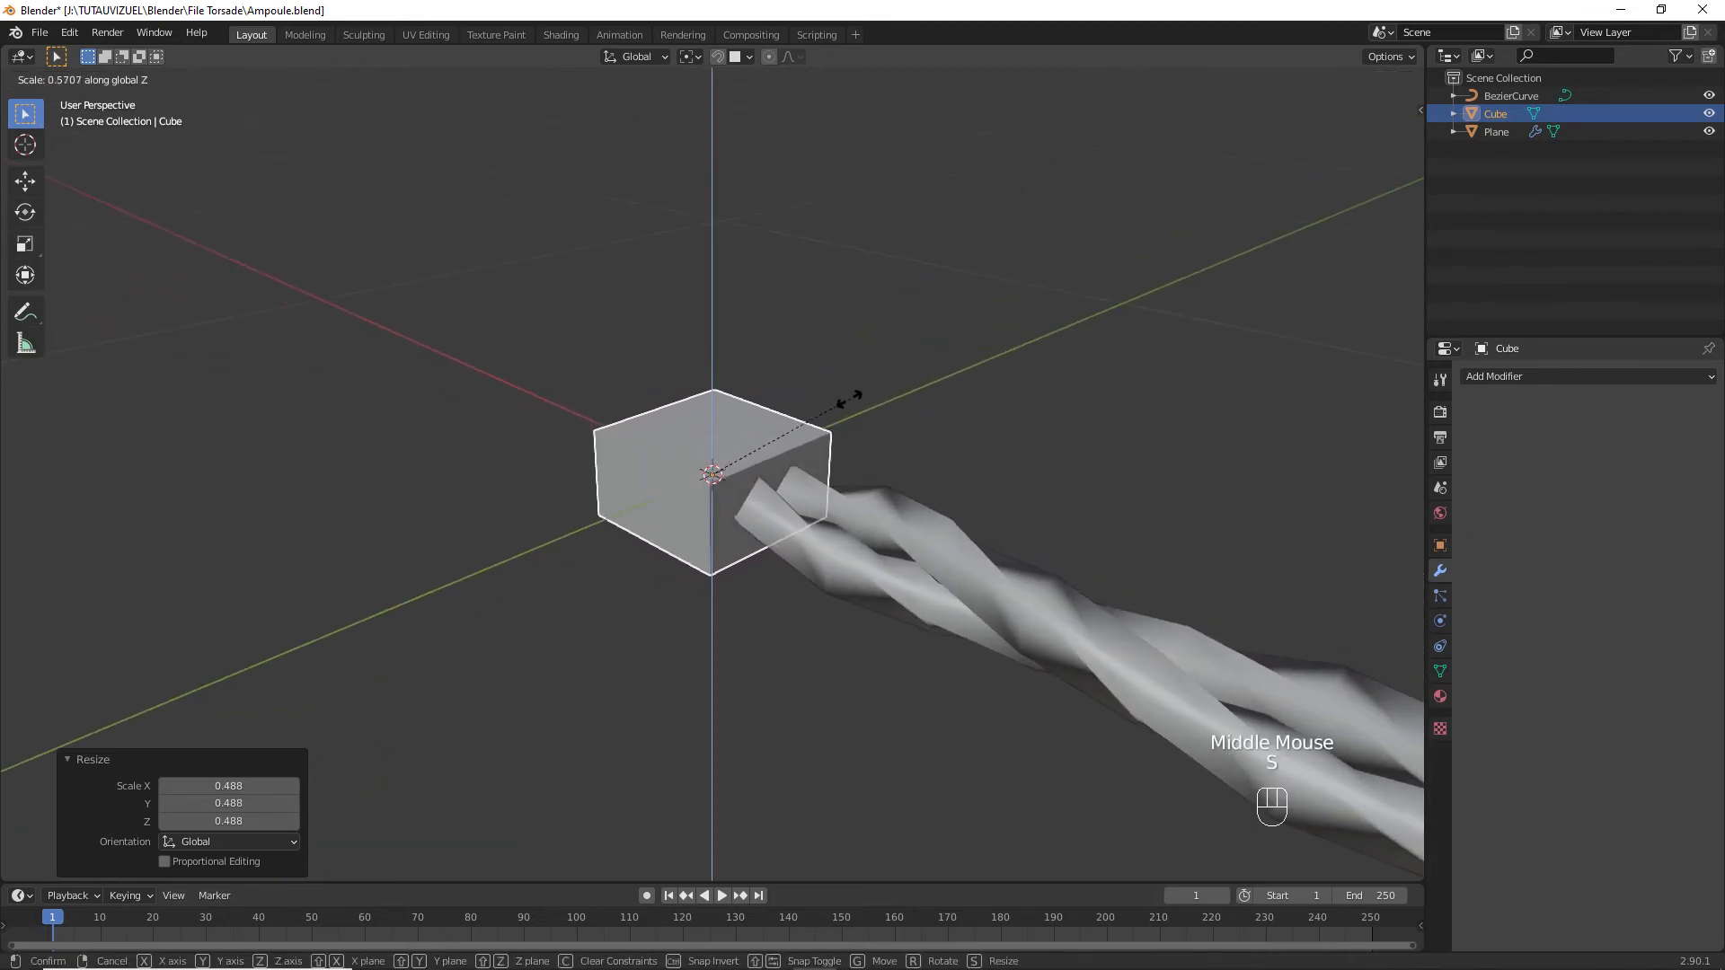
pyautogui.click(839, 400)
# Edit the cube's mesh and enlarge the end face opposite the cable by about 1.5.
pyautogui.moveTo(826, 413); pyautogui.dragTo(772, 459, button='middle')
pyautogui.press('Tab')
pyautogui.press('3')
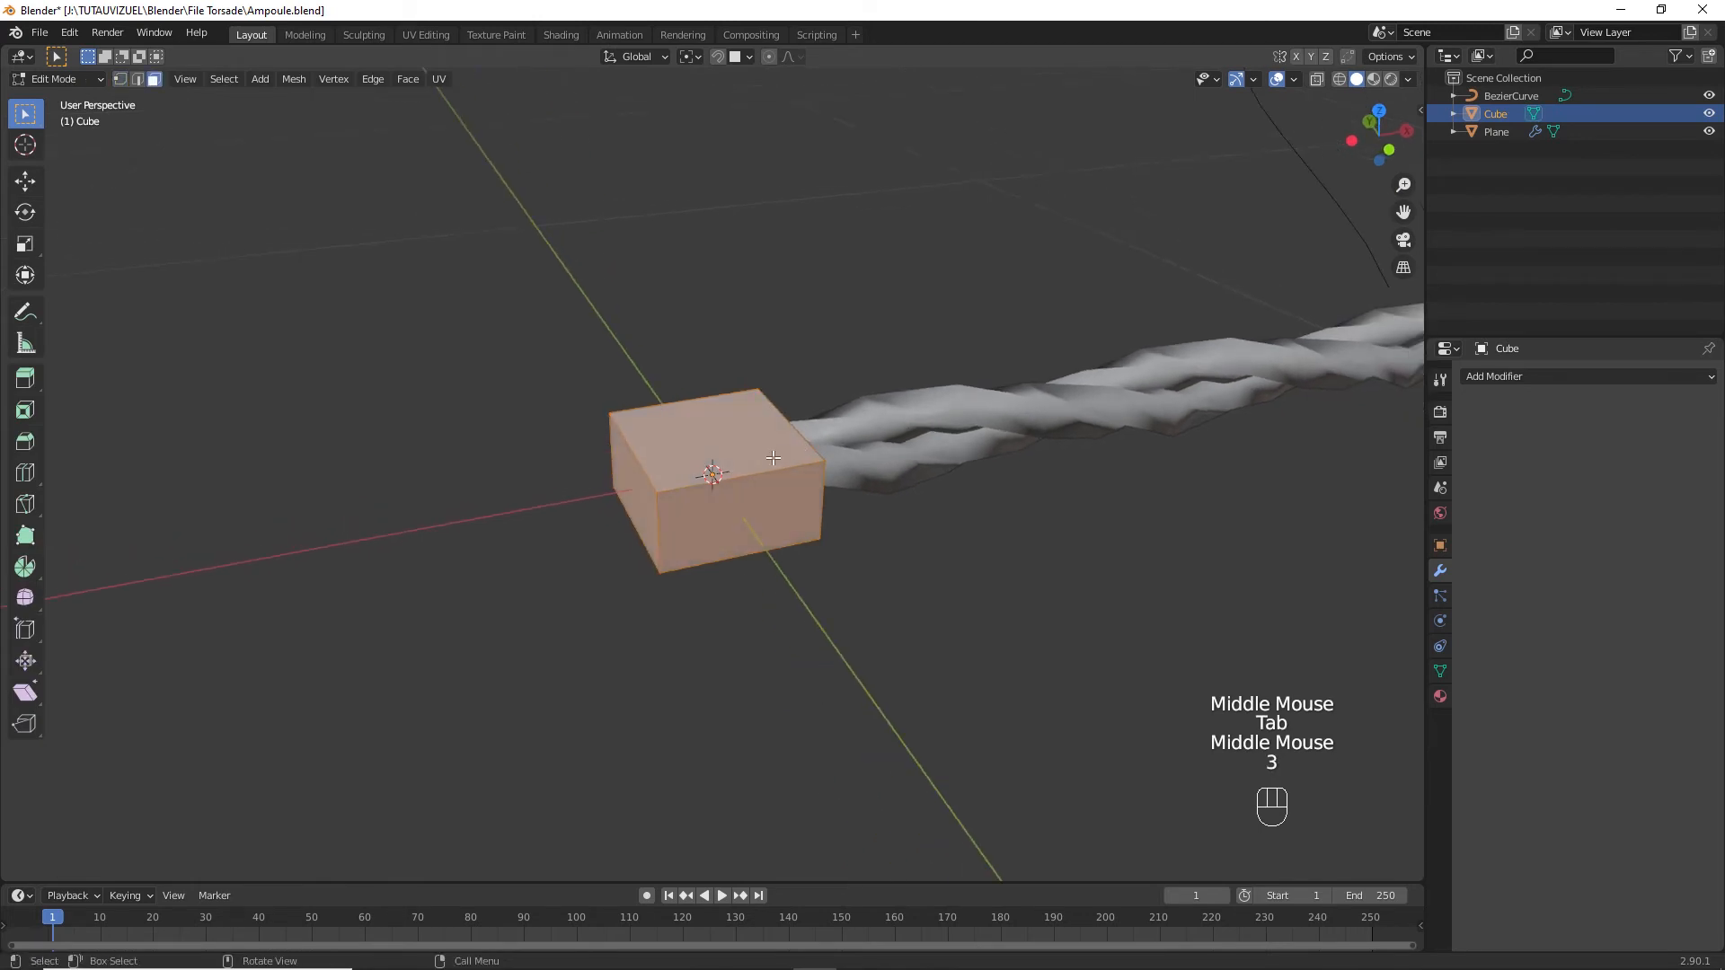
pyautogui.click(644, 489)
pyautogui.press('s')
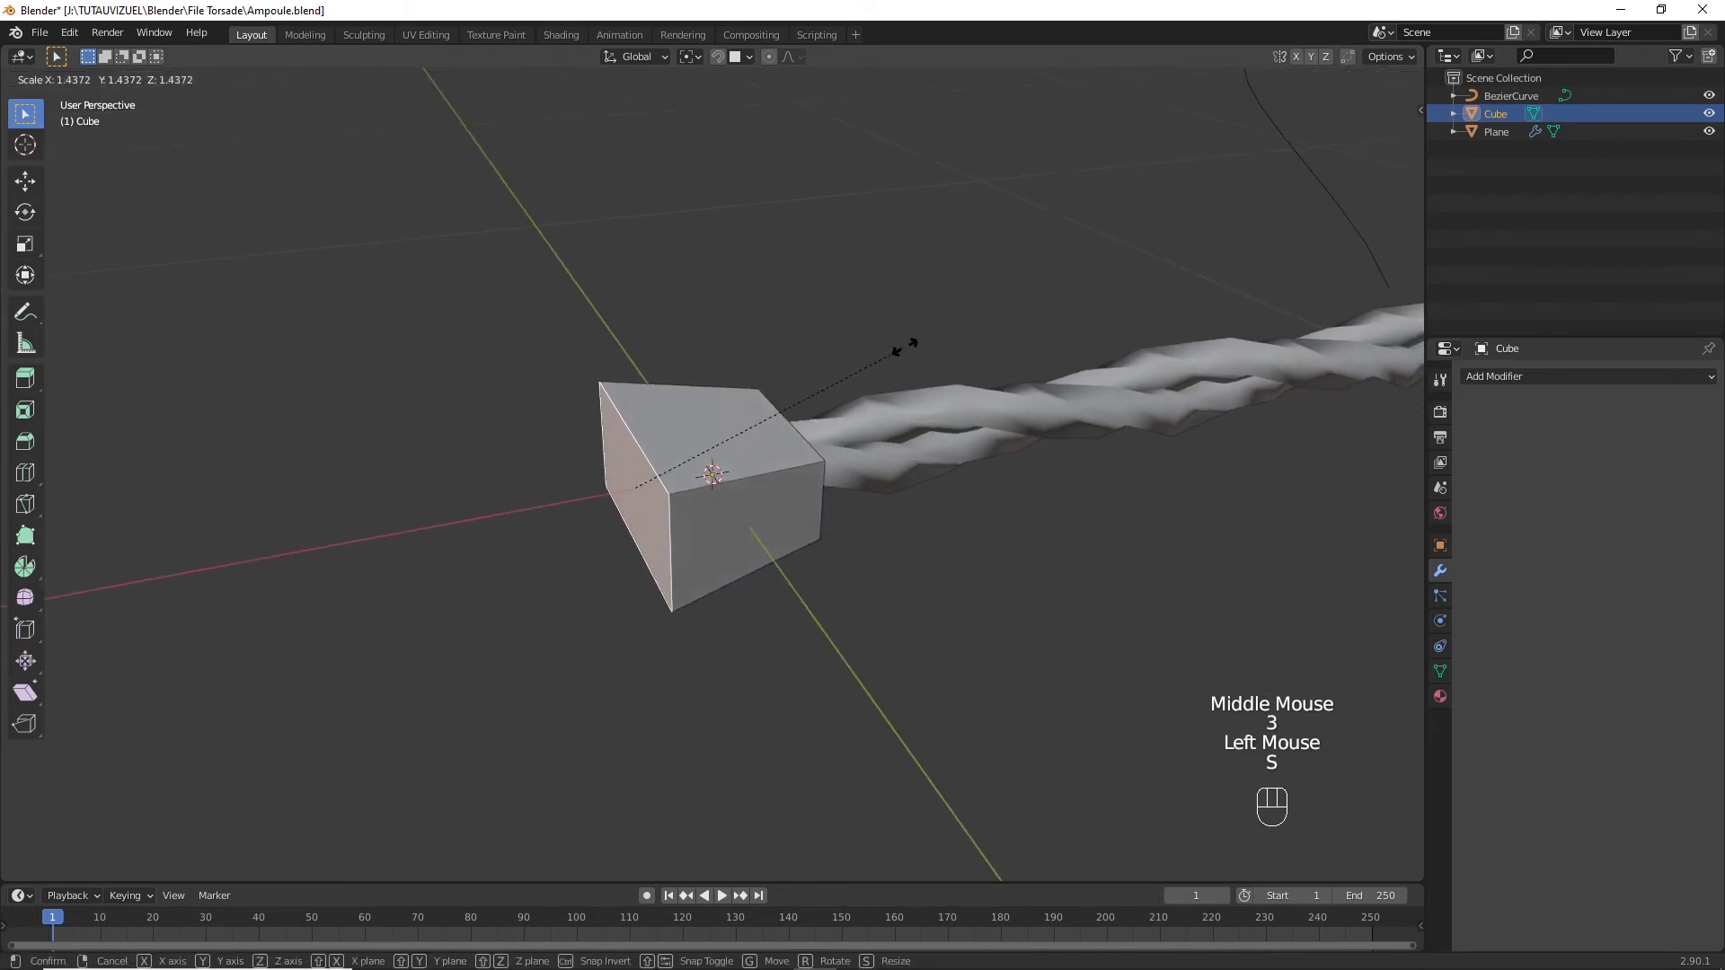
pyautogui.click(917, 343)
# Move the enlarged end face about -0.086 m along X and scale it up by about 1.03.
pyautogui.press('g')
pyautogui.press('x')
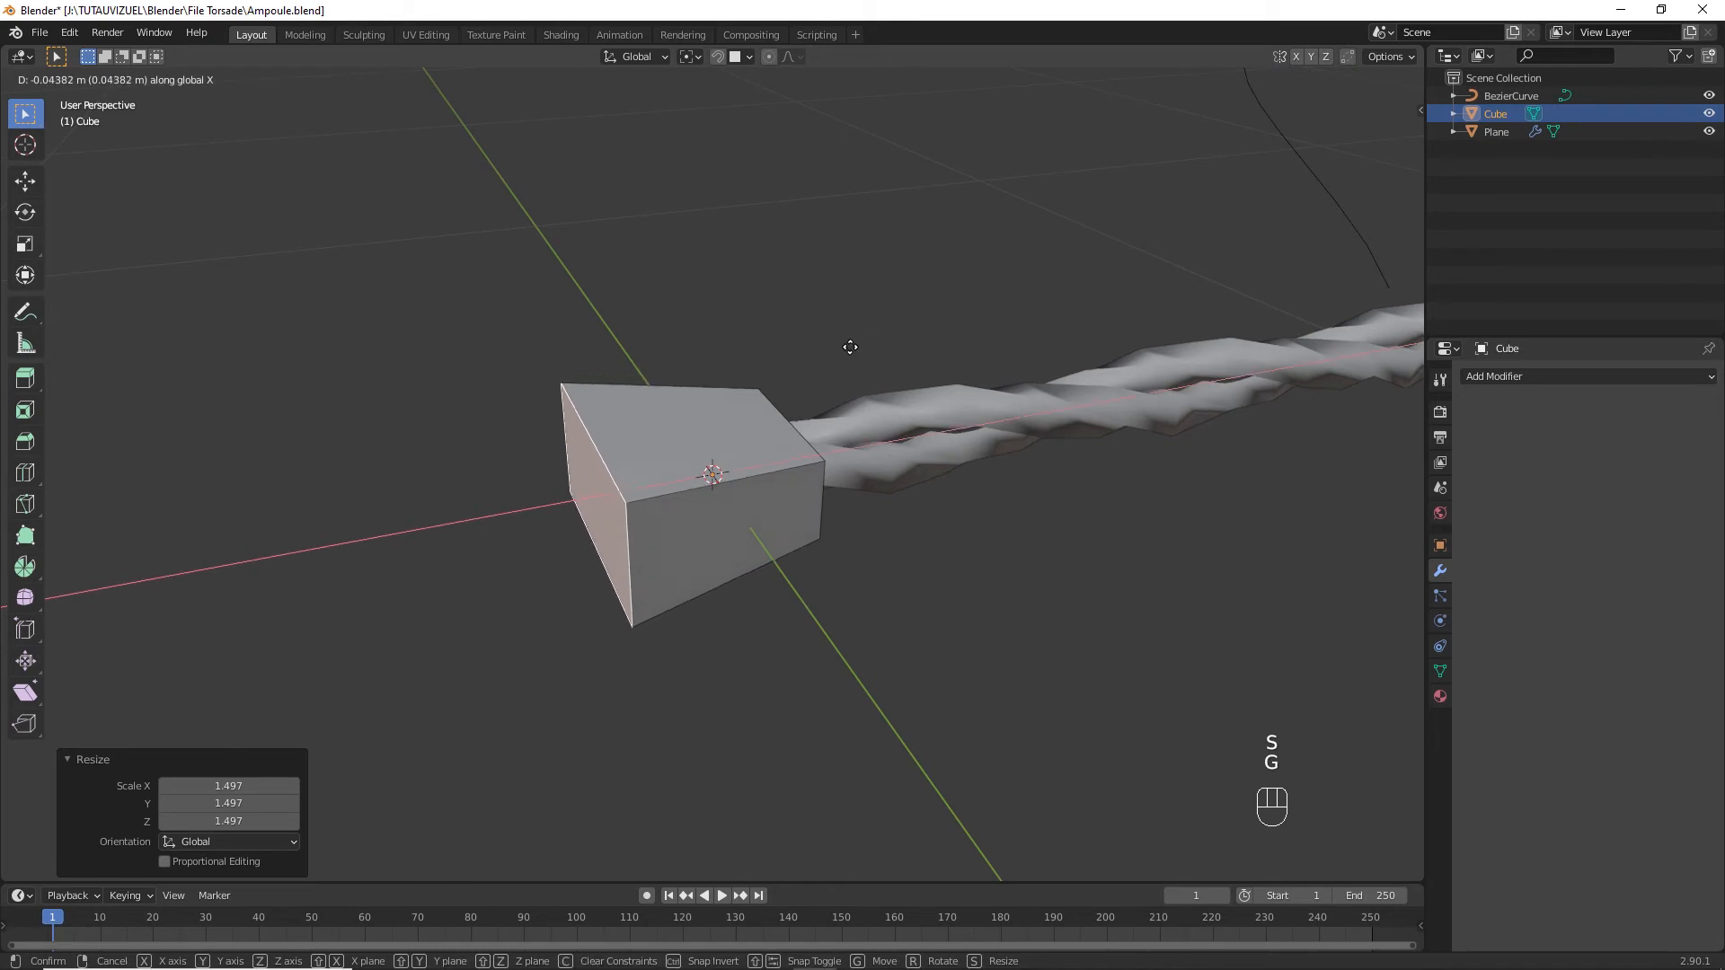
pyautogui.click(818, 363)
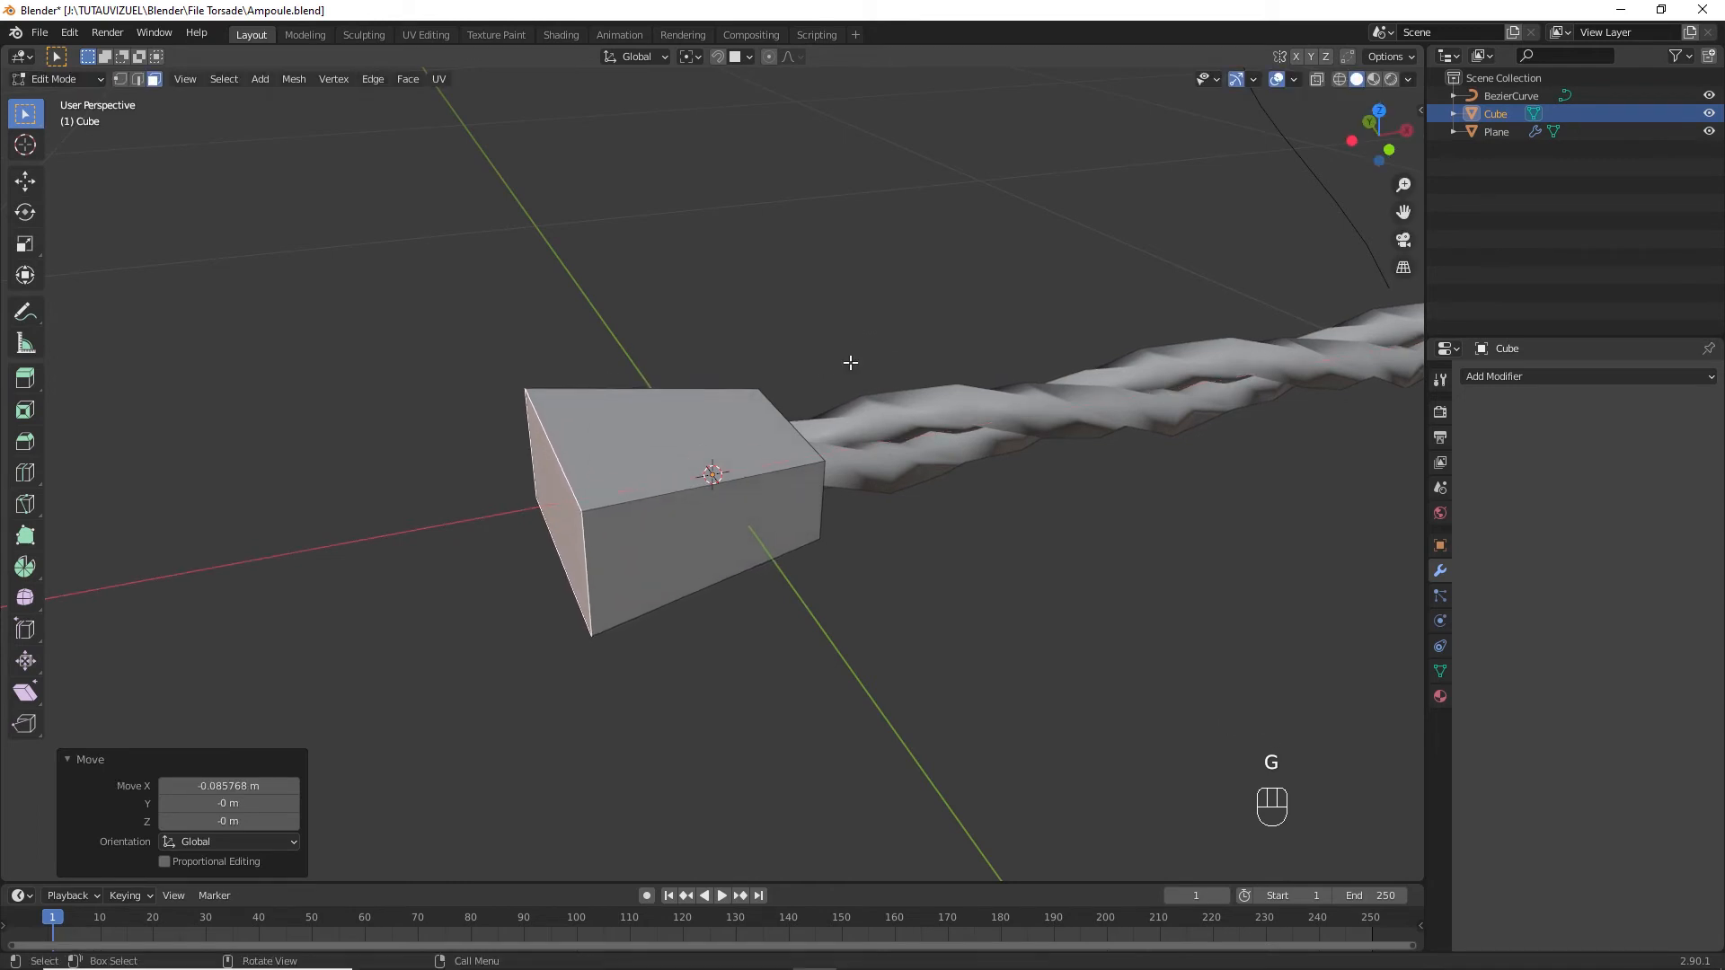
pyautogui.moveTo(847, 365)
pyautogui.mouseDown(button='middle')
pyautogui.moveTo(903, 372)
pyautogui.moveTo(901, 339)
pyautogui.moveTo(852, 384)
pyautogui.mouseUp(button='middle')
pyautogui.press('s')
pyautogui.click(932, 380)
# Add five evenly spaced loop cuts across the tapered block's length without sliding them.
pyautogui.hotkey('ctrl', 'r')
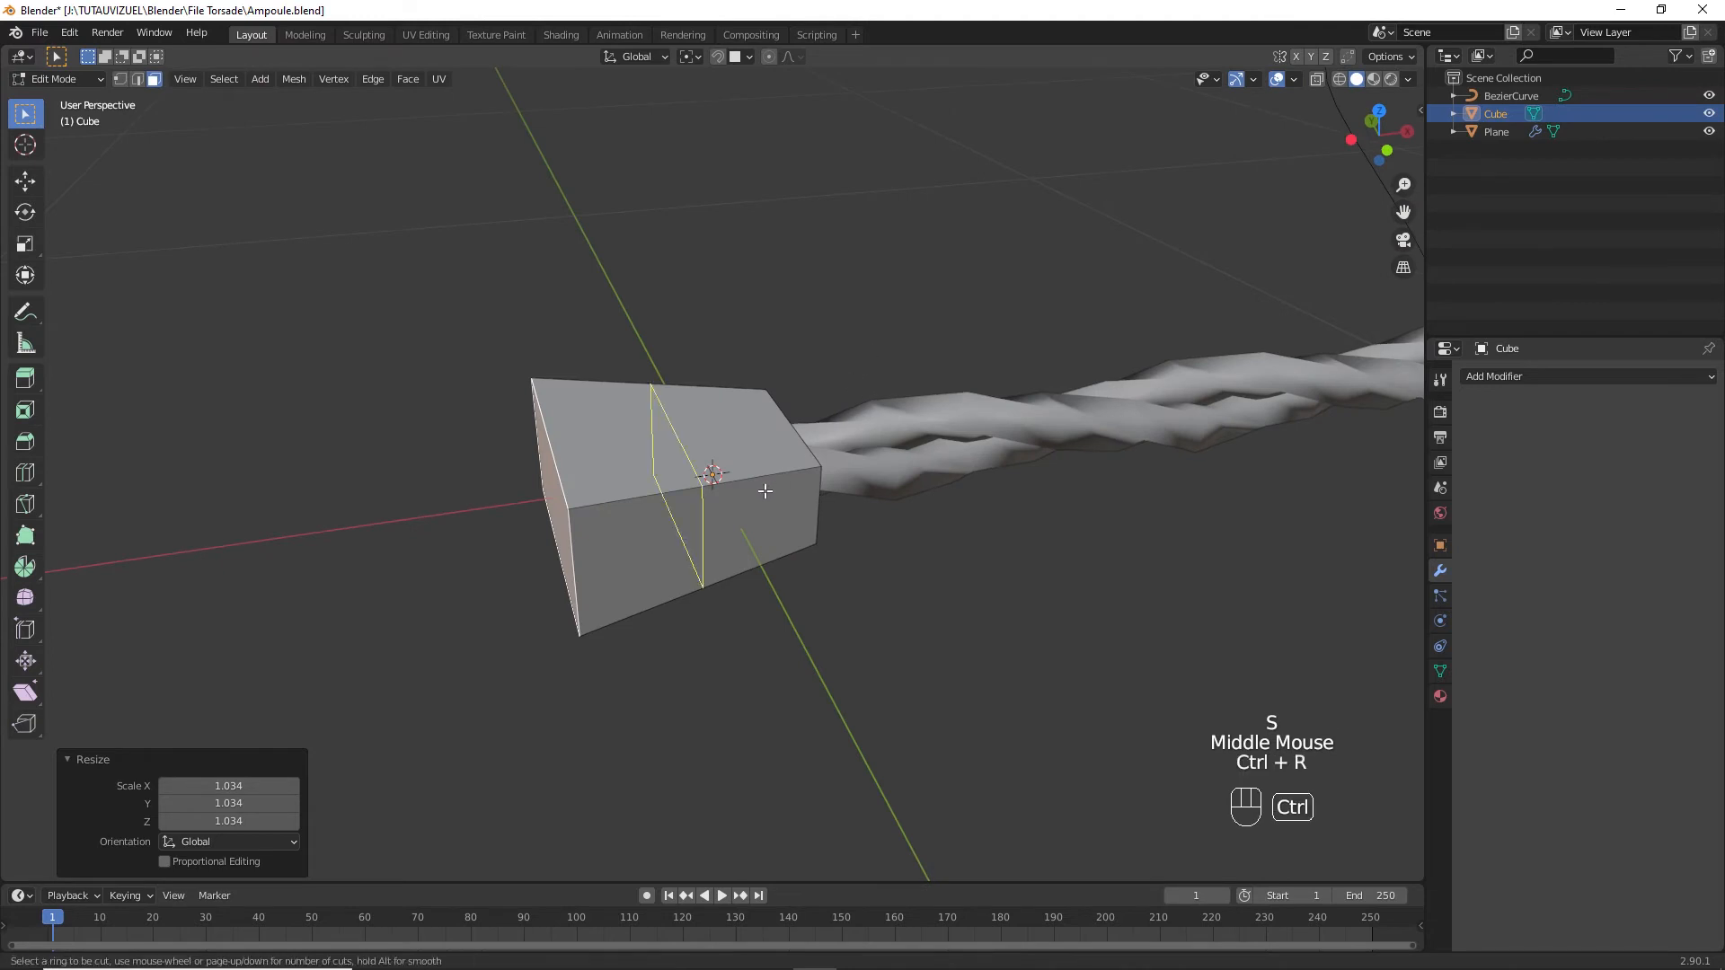
pyautogui.scroll(3, 763, 485)
pyautogui.scroll(1, 763, 485)
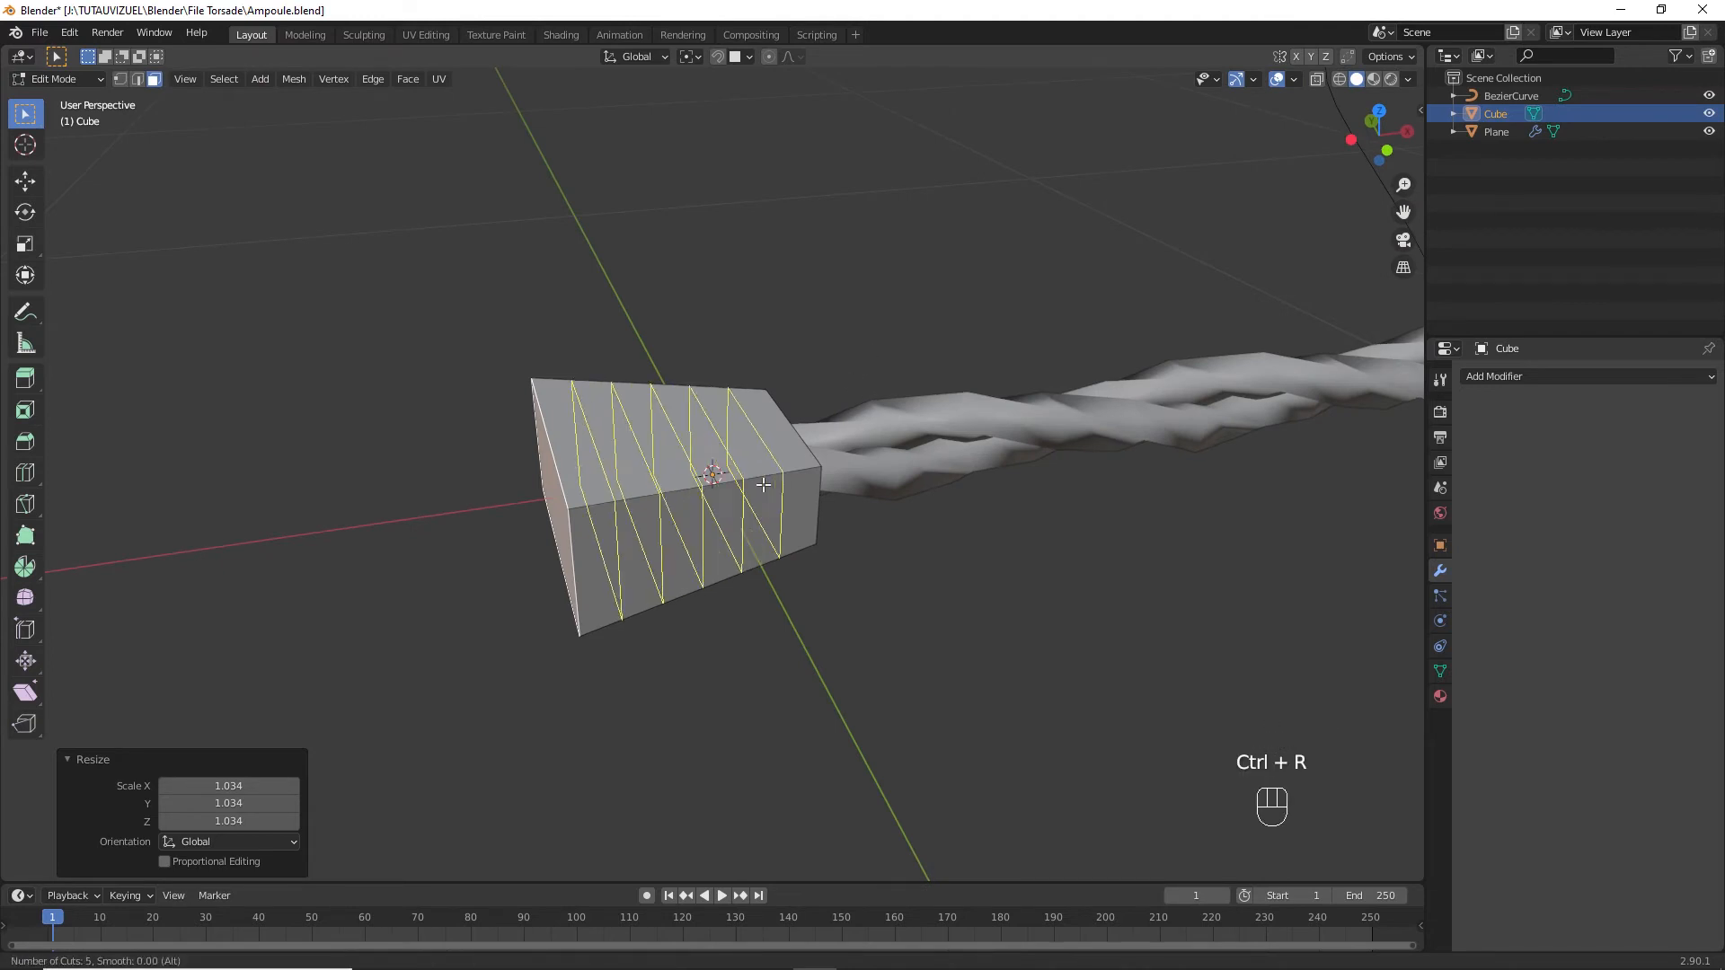
pyautogui.click(764, 485)
pyautogui.rightClick(766, 483)
# Pinch the block by scaling the second loop from the cable to about 0.73 with smooth proportional editing, size about 0.22.
pyautogui.moveTo(782, 474); pyautogui.dragTo(734, 465, button='middle')
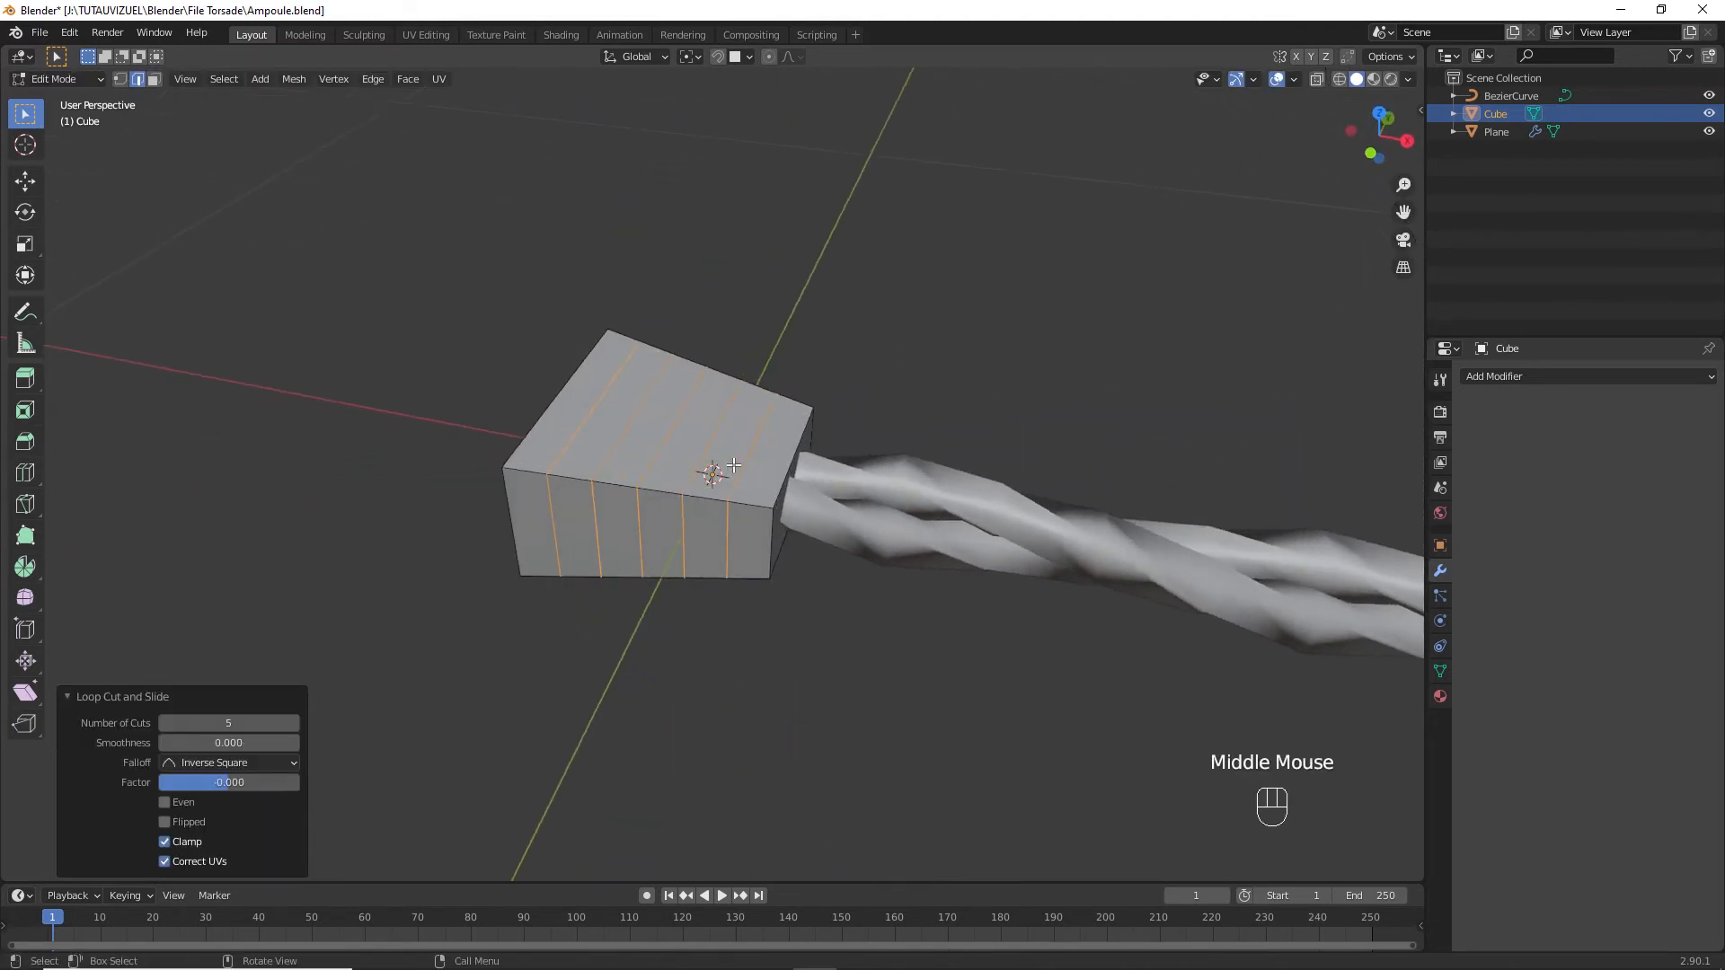
pyautogui.keyDown('alt'); pyautogui.click(723, 421); pyautogui.keyUp('alt')
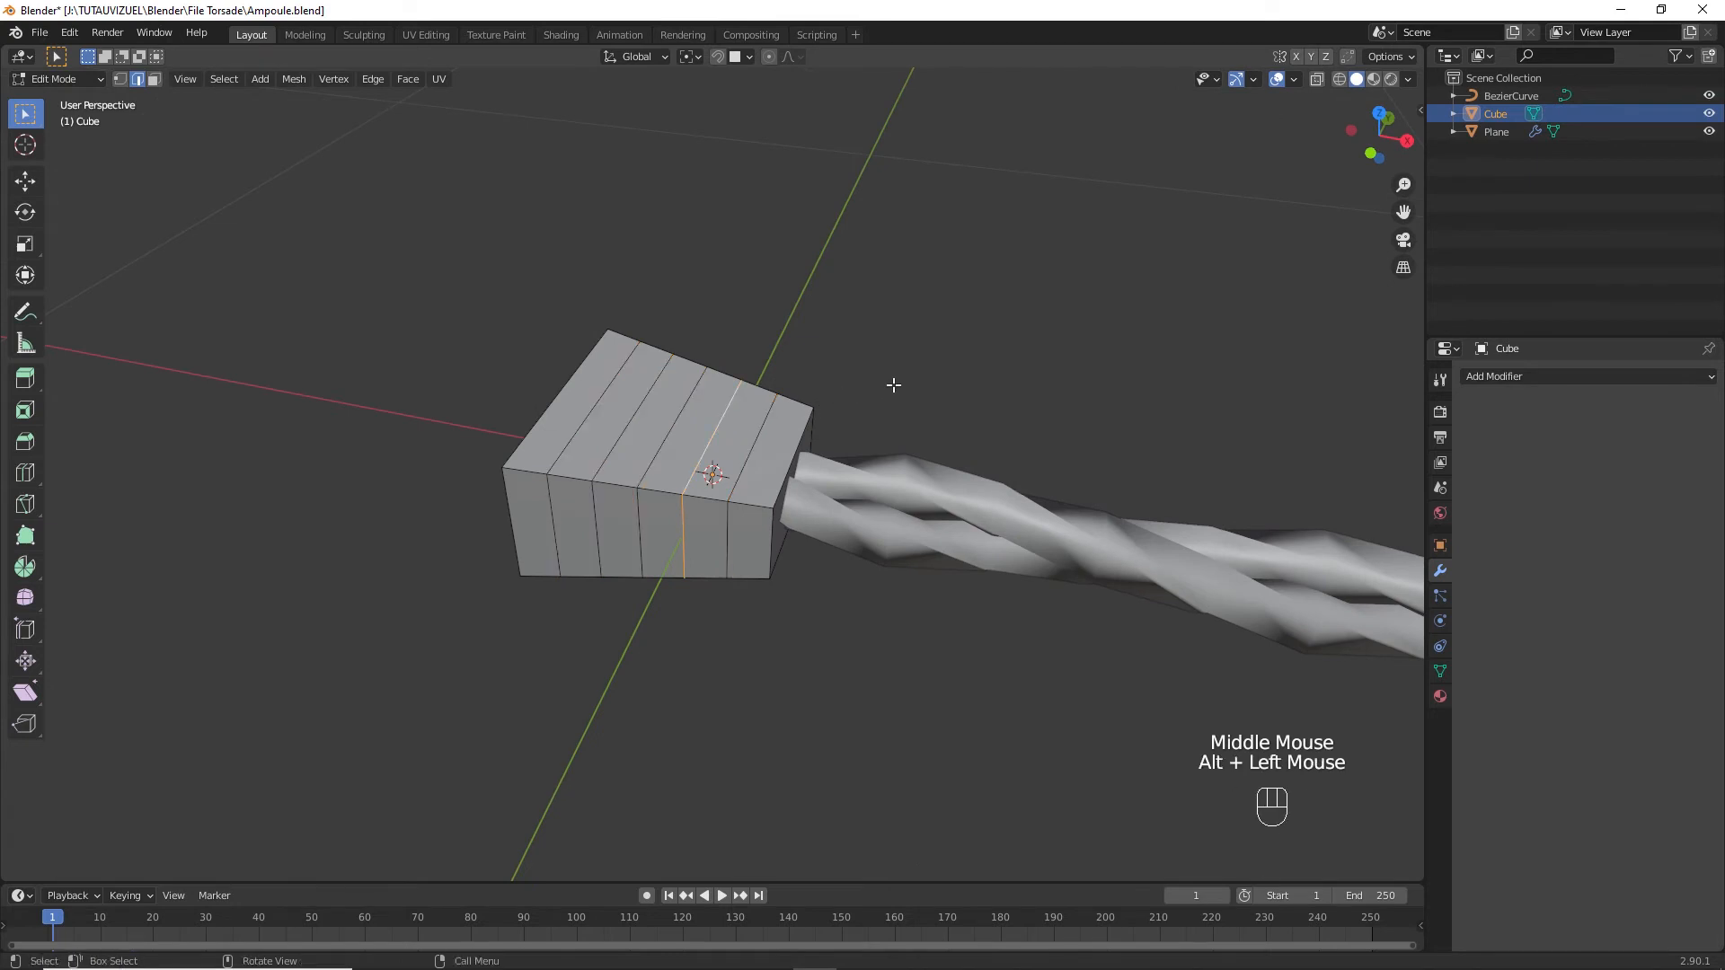
pyautogui.press('o')
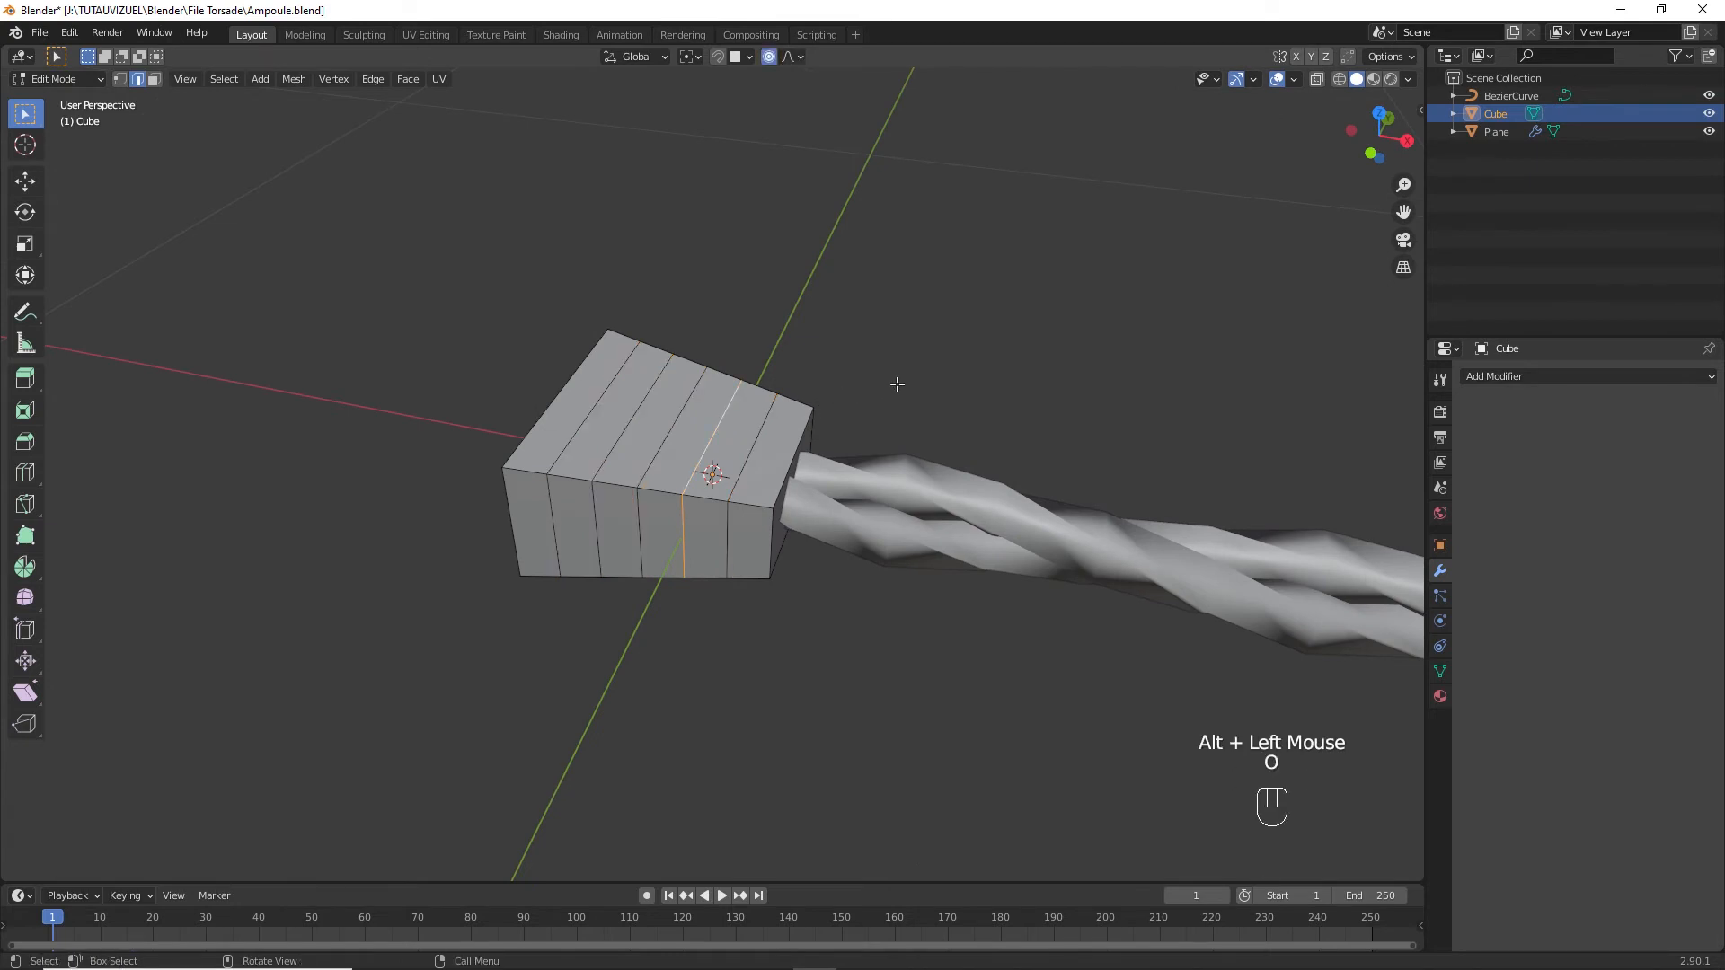
pyautogui.press('s')
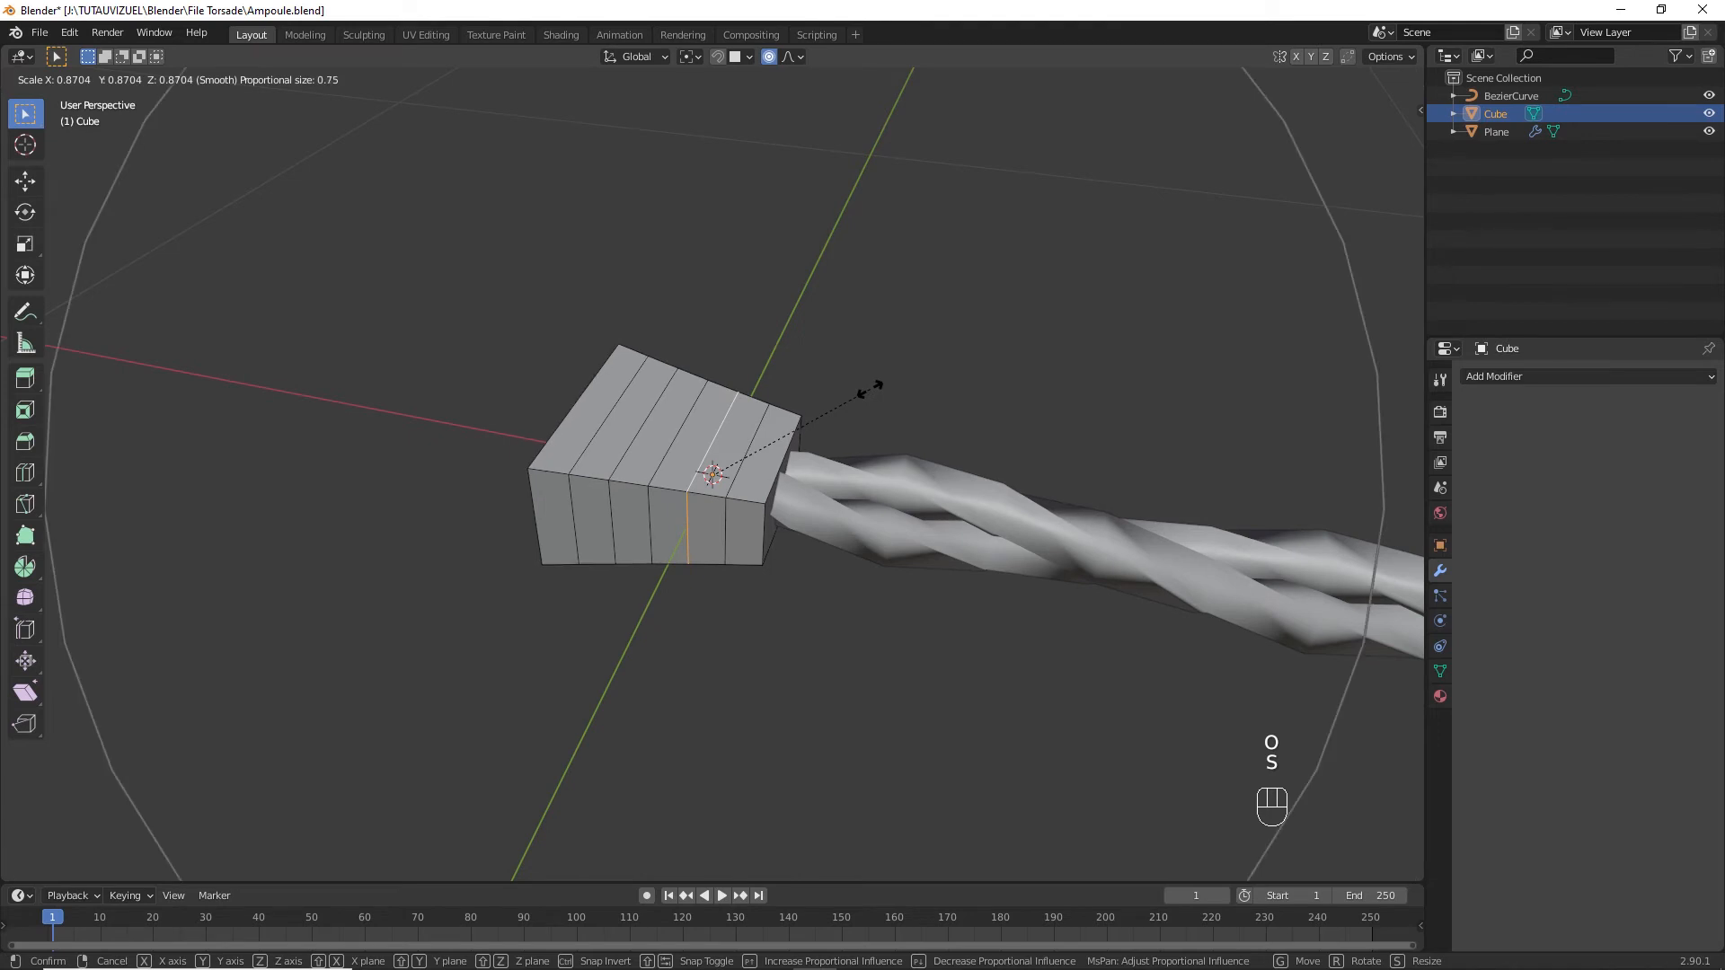
pyautogui.scroll(9, 870, 388)
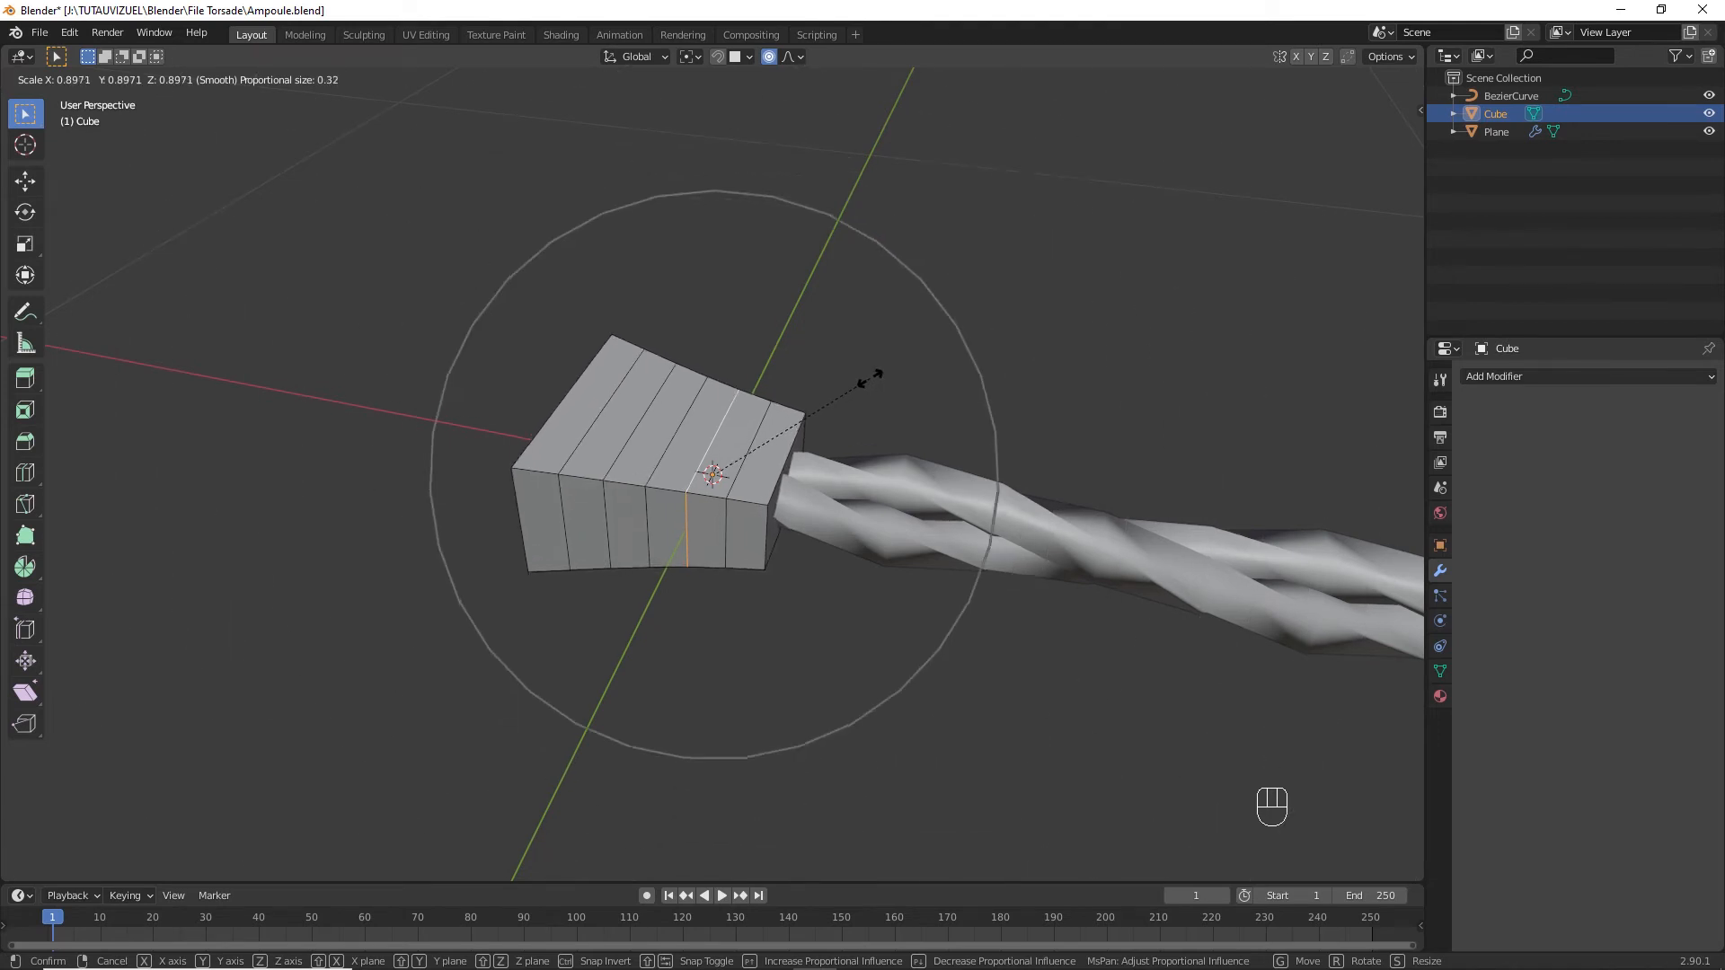
pyautogui.scroll(4, 869, 378)
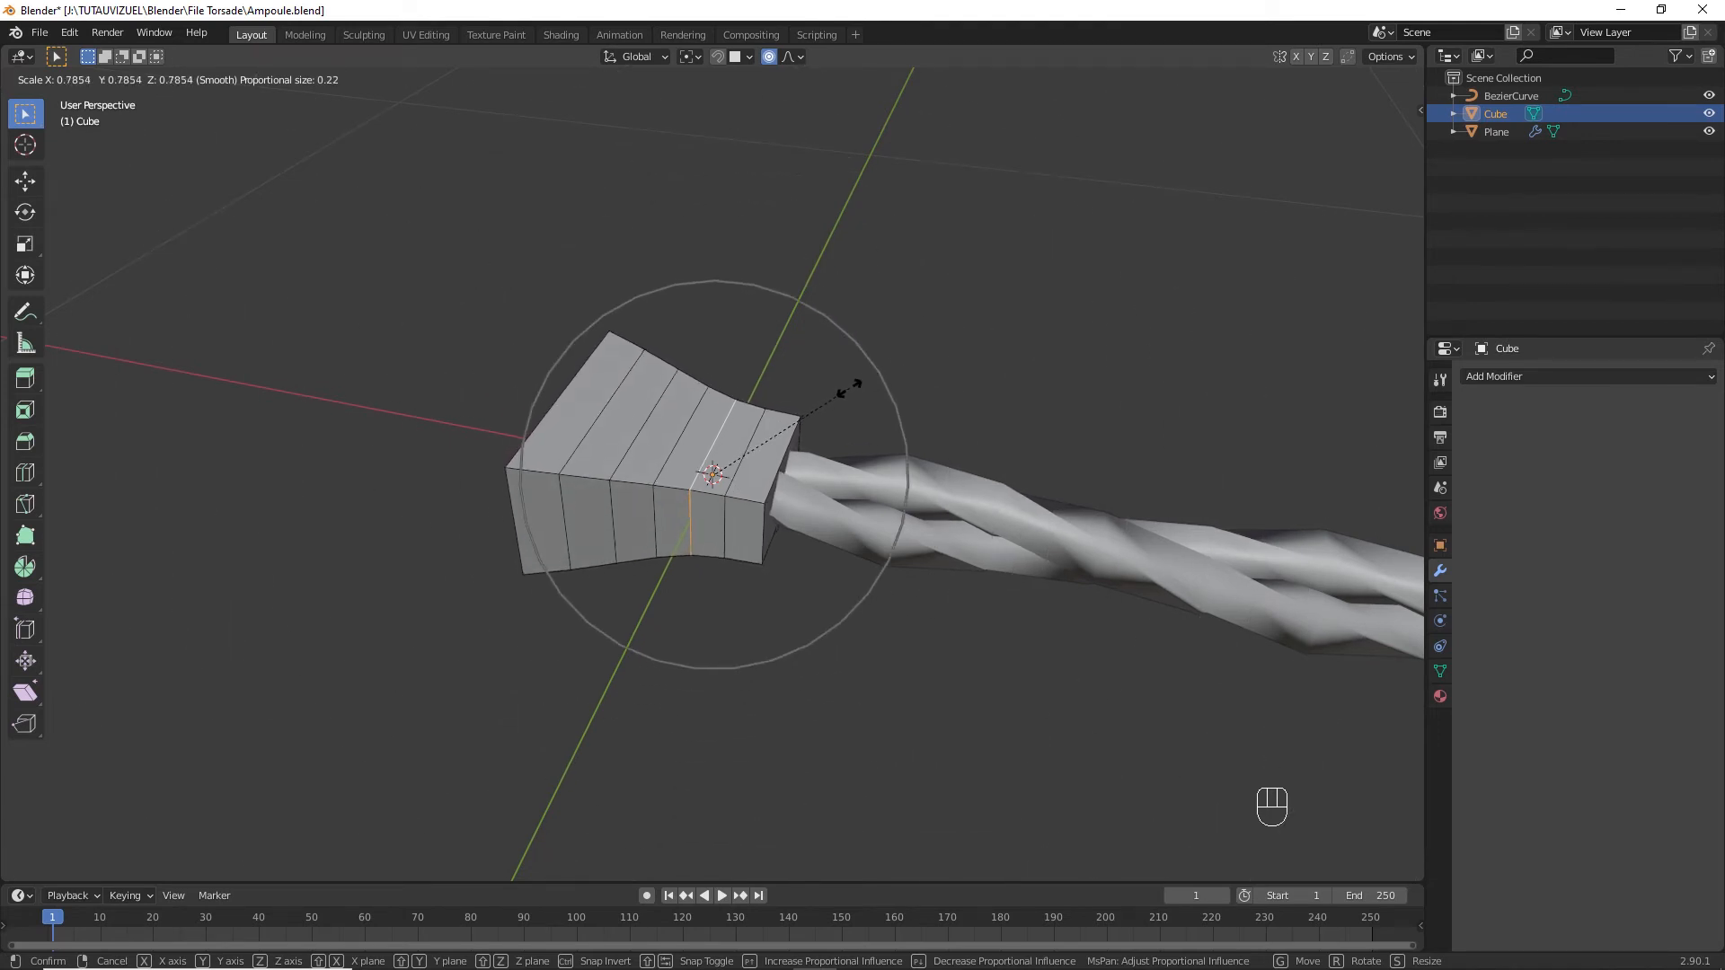
pyautogui.click(826, 426)
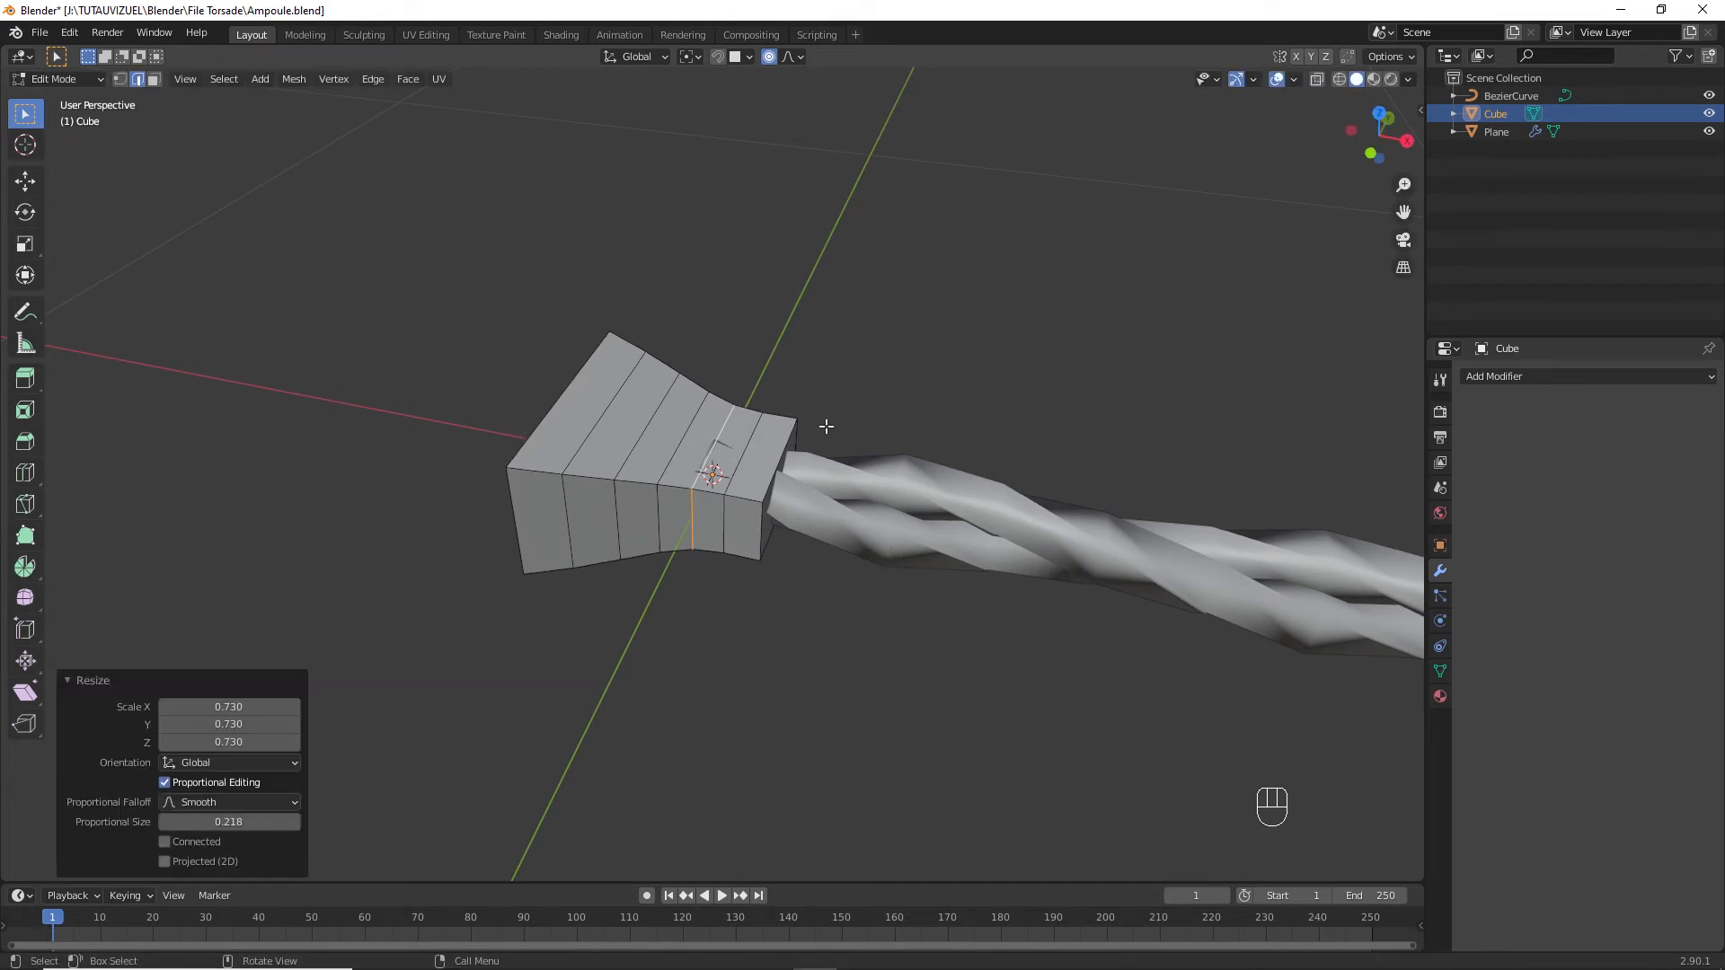
# Turn off proportional editing and enlarge the end face on the cable side by about 1.09.
pyautogui.moveTo(825, 425); pyautogui.dragTo(736, 528, button='middle')
pyautogui.press('o')
pyautogui.keyDown('shift'); pyautogui.click(796, 437); pyautogui.keyUp('shift')
pyautogui.press('3')
pyautogui.click(786, 458)
pyautogui.press('s')
pyautogui.click(892, 407)
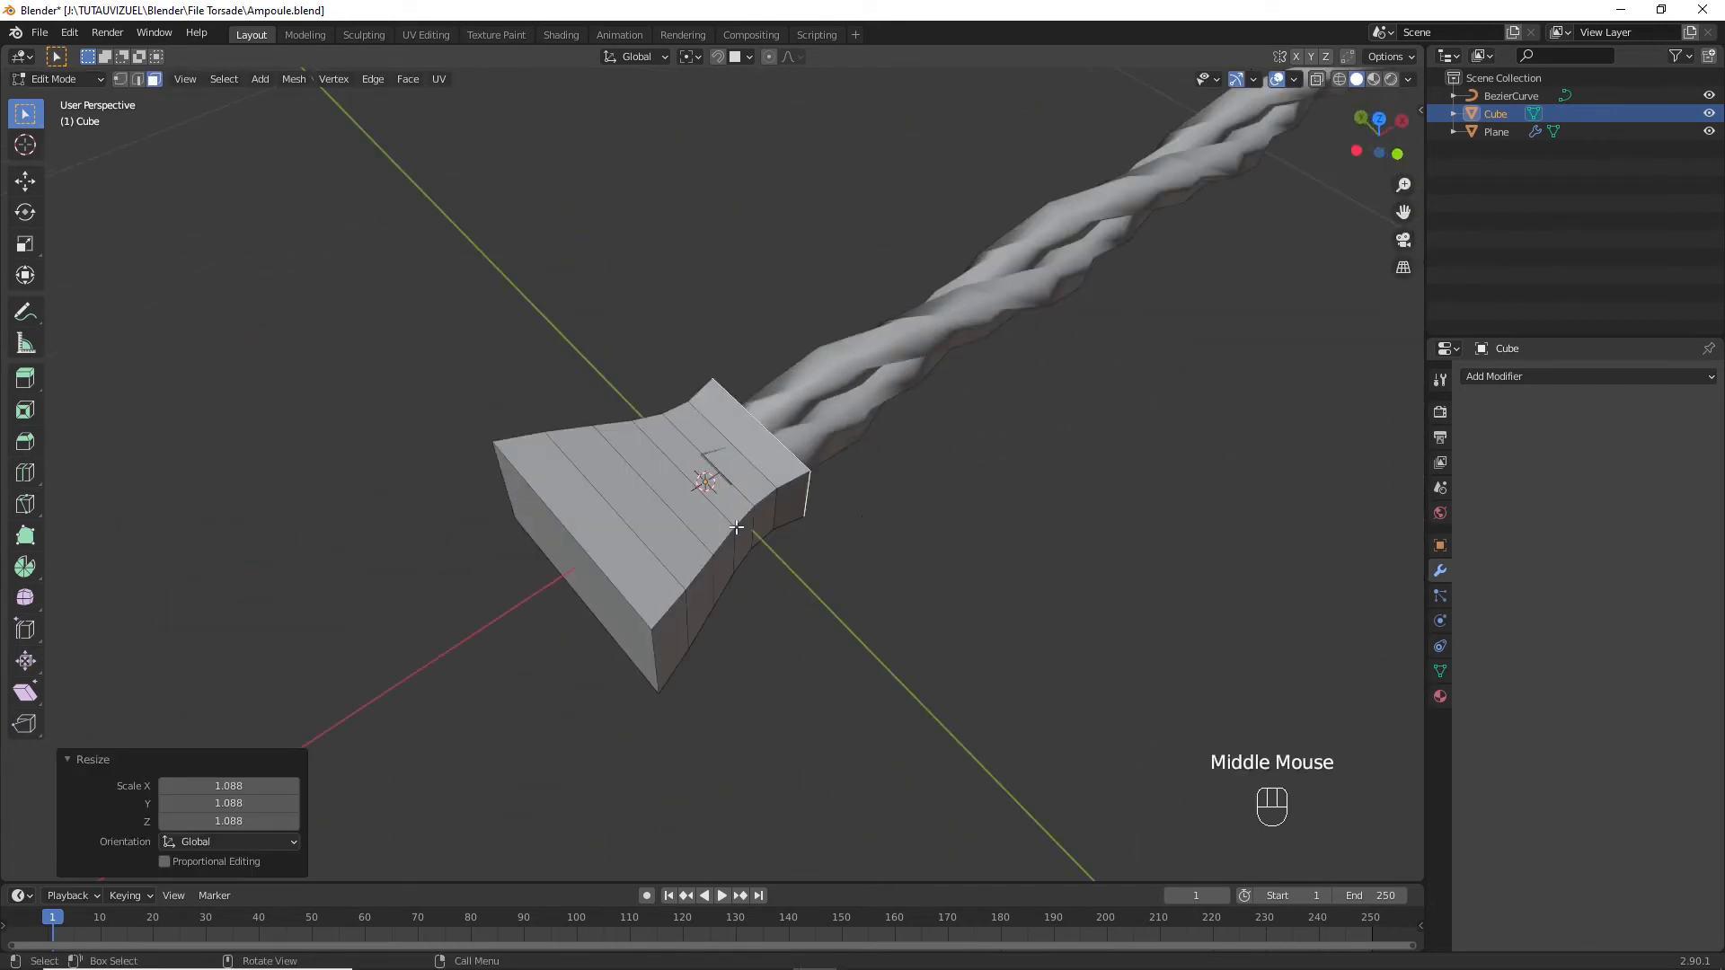
# Leave mesh editing and scale the whole connector block up uniformly by about 1.1.
pyautogui.press('Tab')
pyautogui.press('s')
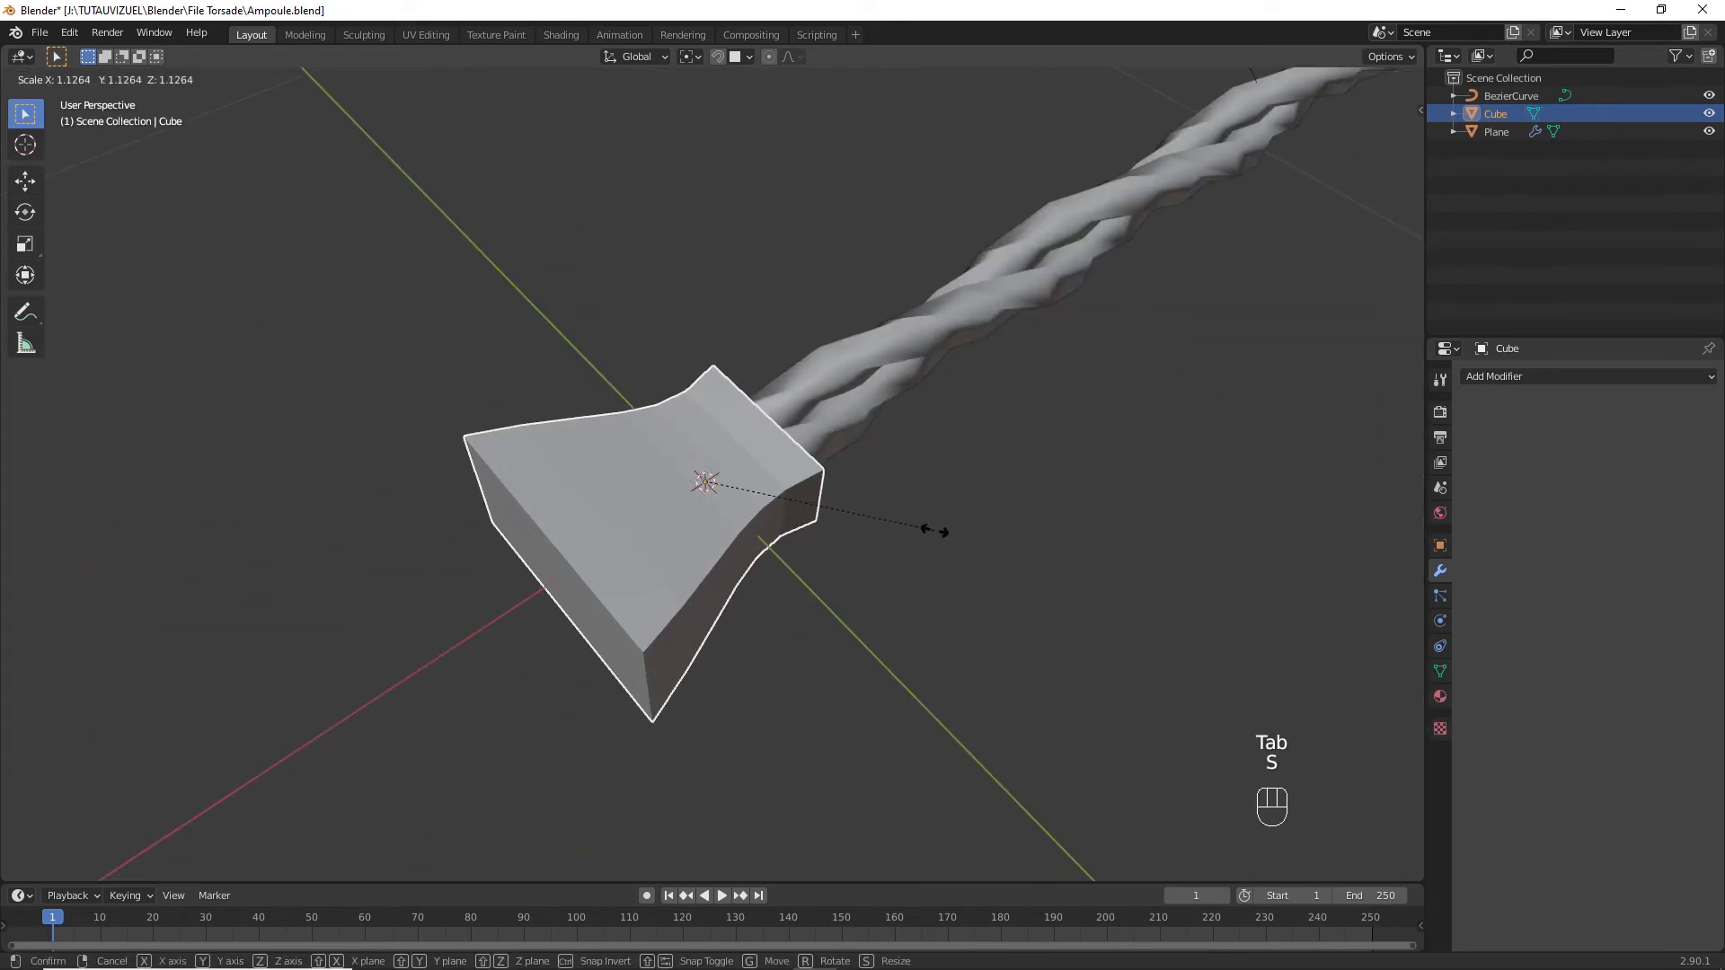
pyautogui.click(925, 539)
# Edit the block again, add three horizontal loop cuts around its sides without sliding, and select the middle loop.
pyautogui.moveTo(925, 540); pyautogui.dragTo(810, 471, button='middle')
pyautogui.press('Tab')
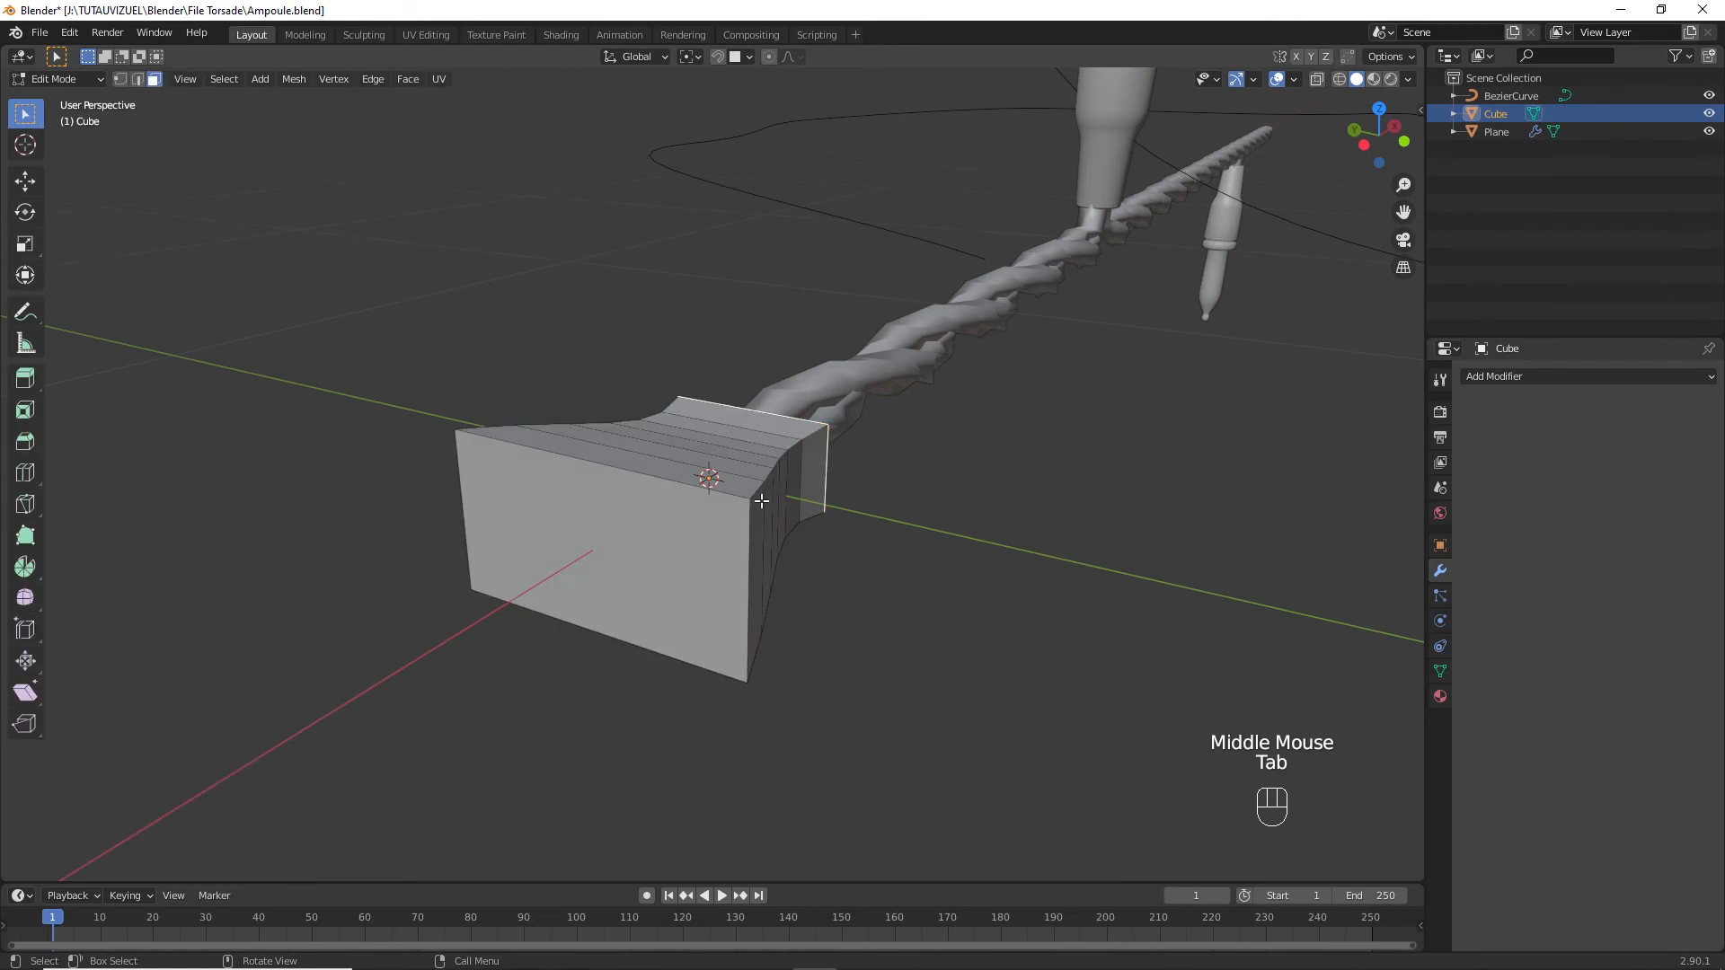
pyautogui.moveTo(763, 485); pyautogui.dragTo(726, 485, button='middle')
pyautogui.hotkey('ctrl', 'r')
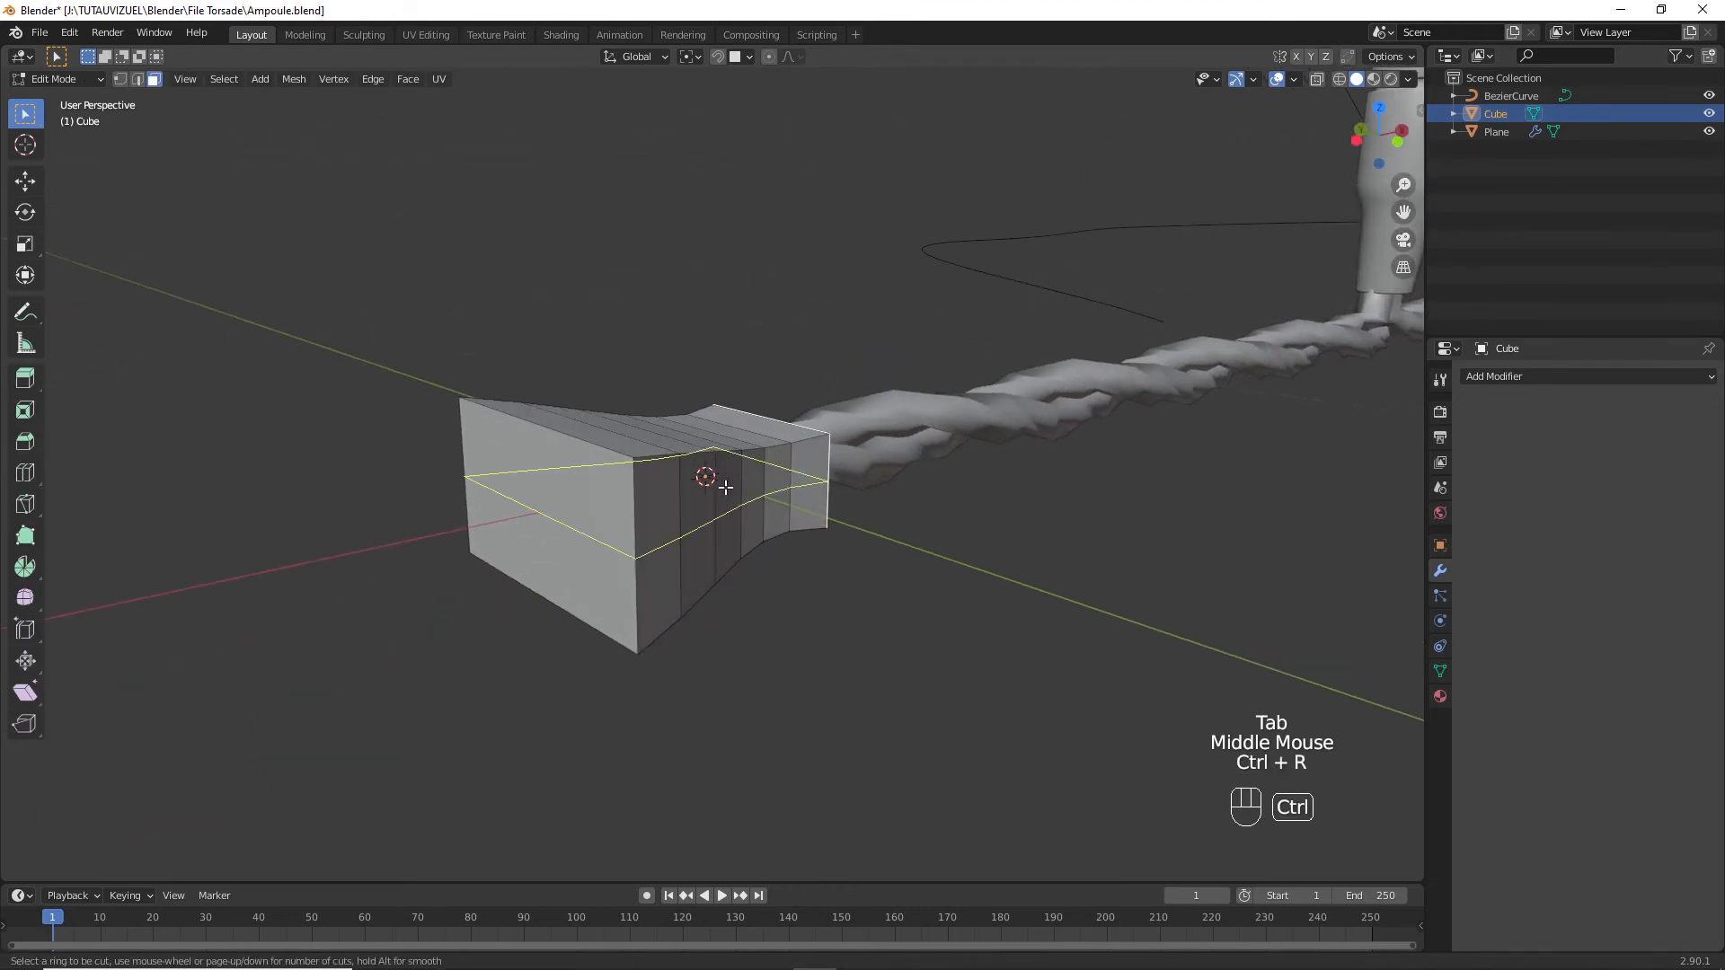
pyautogui.scroll(2, 726, 486)
pyautogui.click(726, 490)
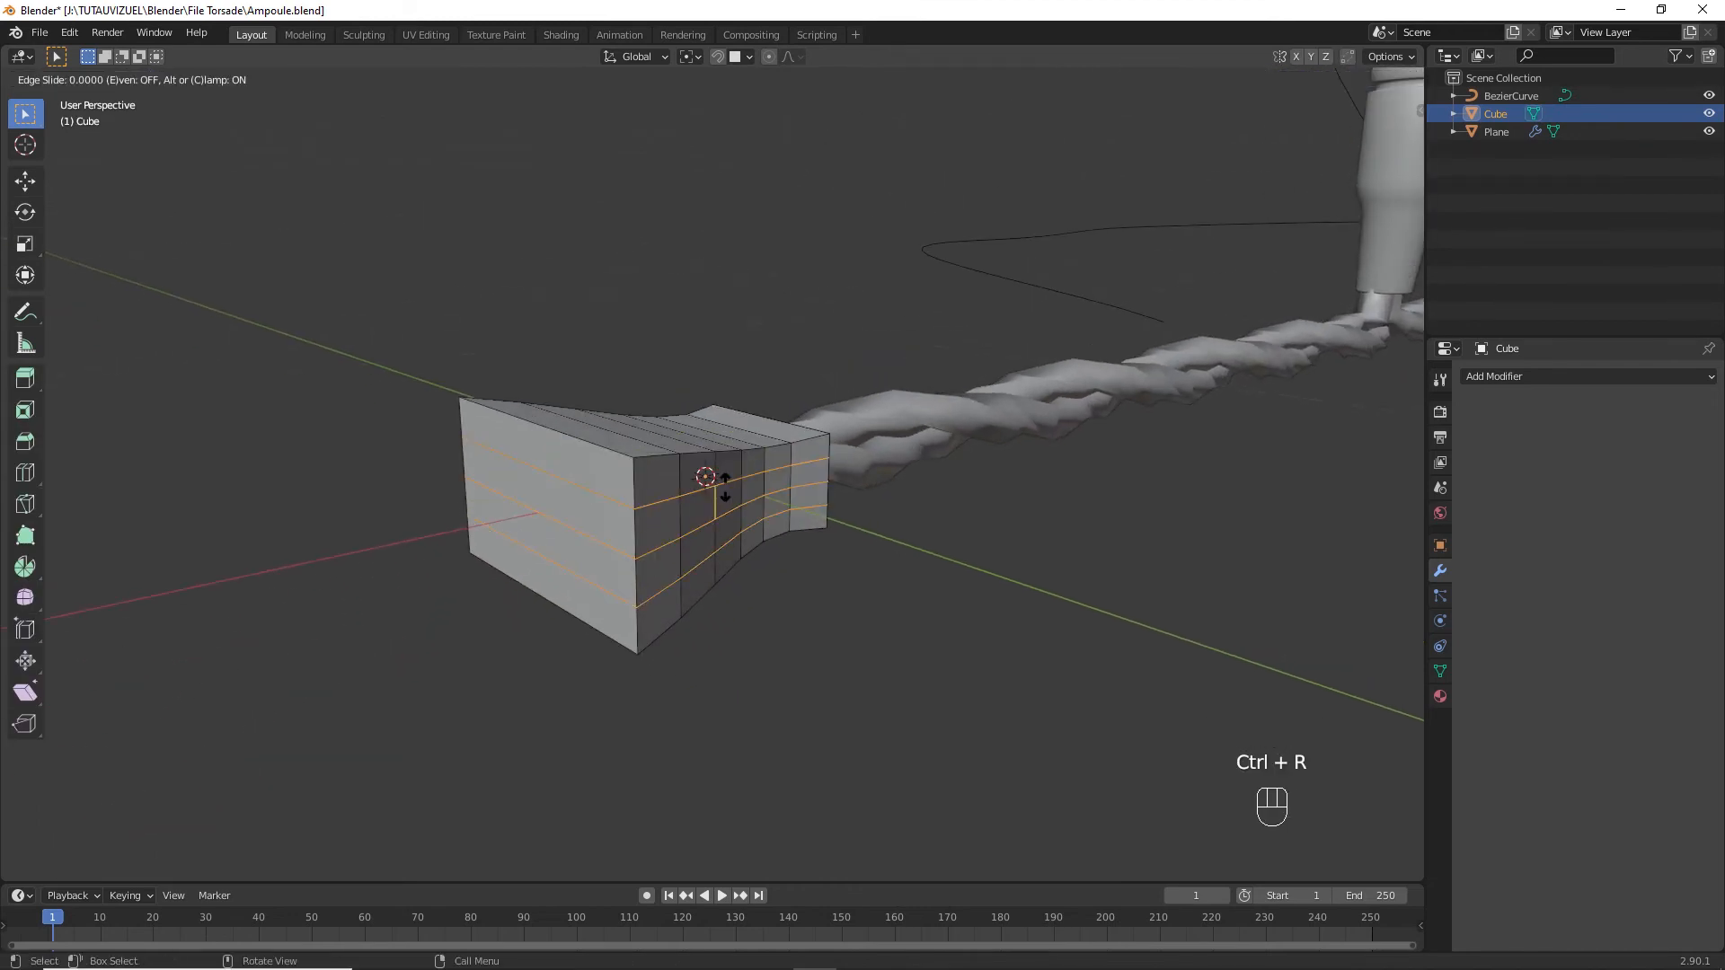
pyautogui.rightClick(726, 505)
pyautogui.keyDown('alt'); pyautogui.click(726, 513); pyautogui.keyUp('alt')
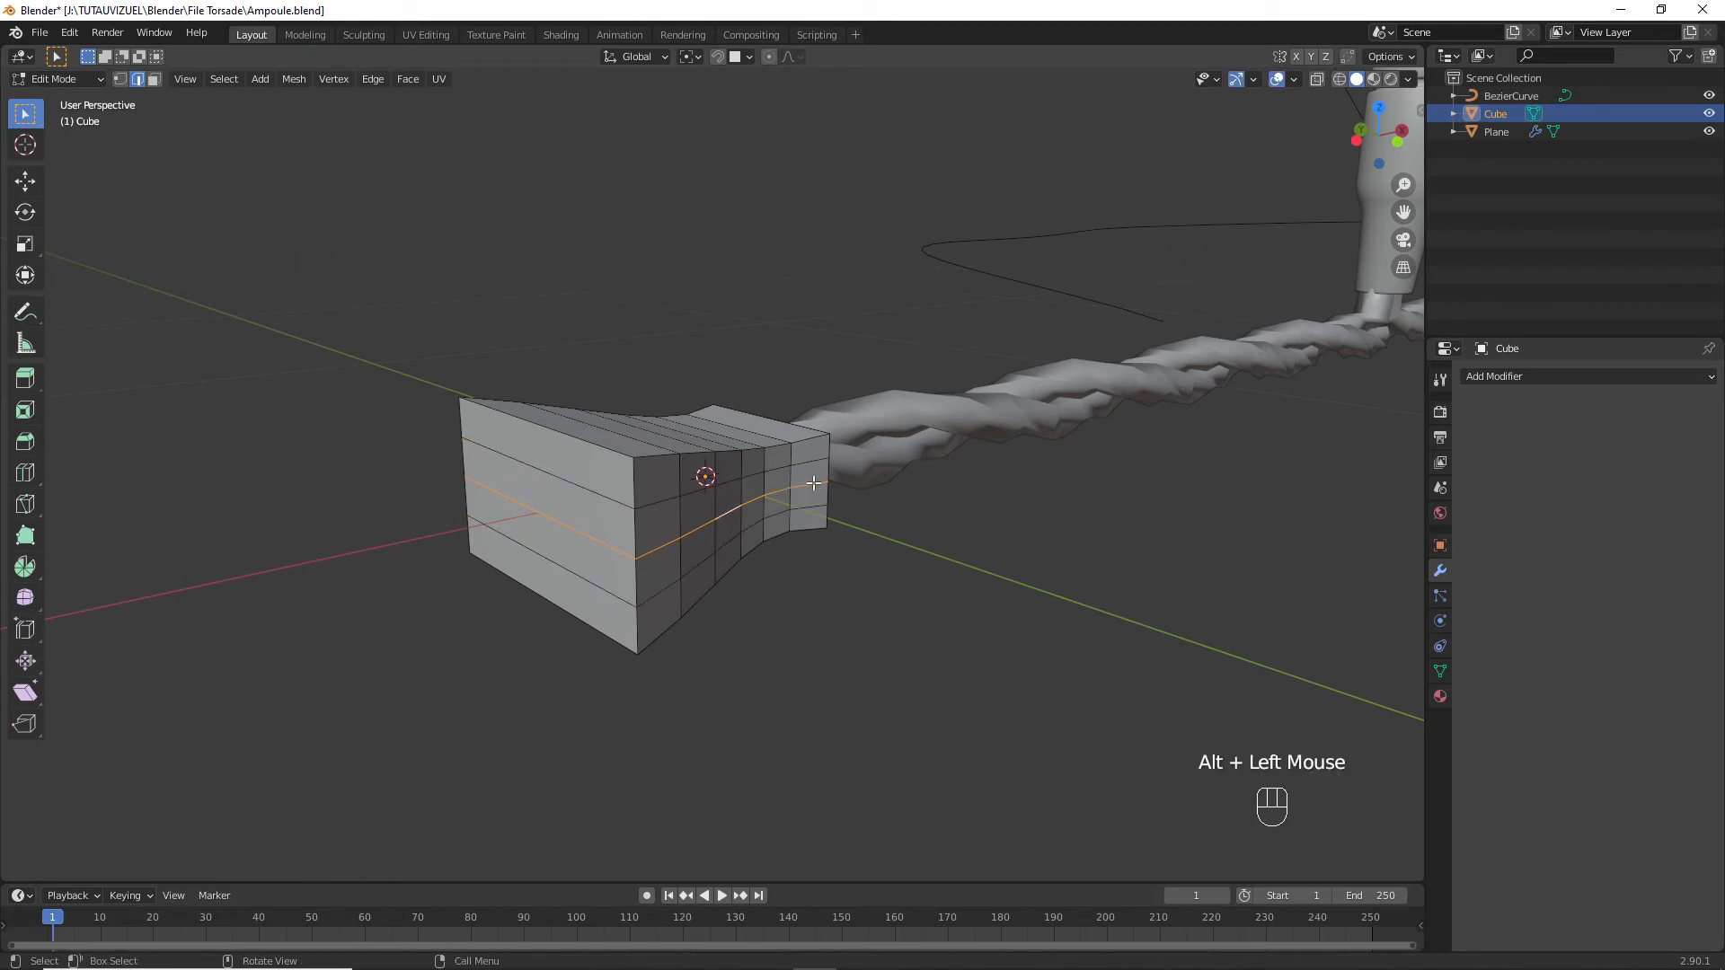
pyautogui.moveTo(817, 482); pyautogui.dragTo(847, 492, button='middle')
pyautogui.press('s')
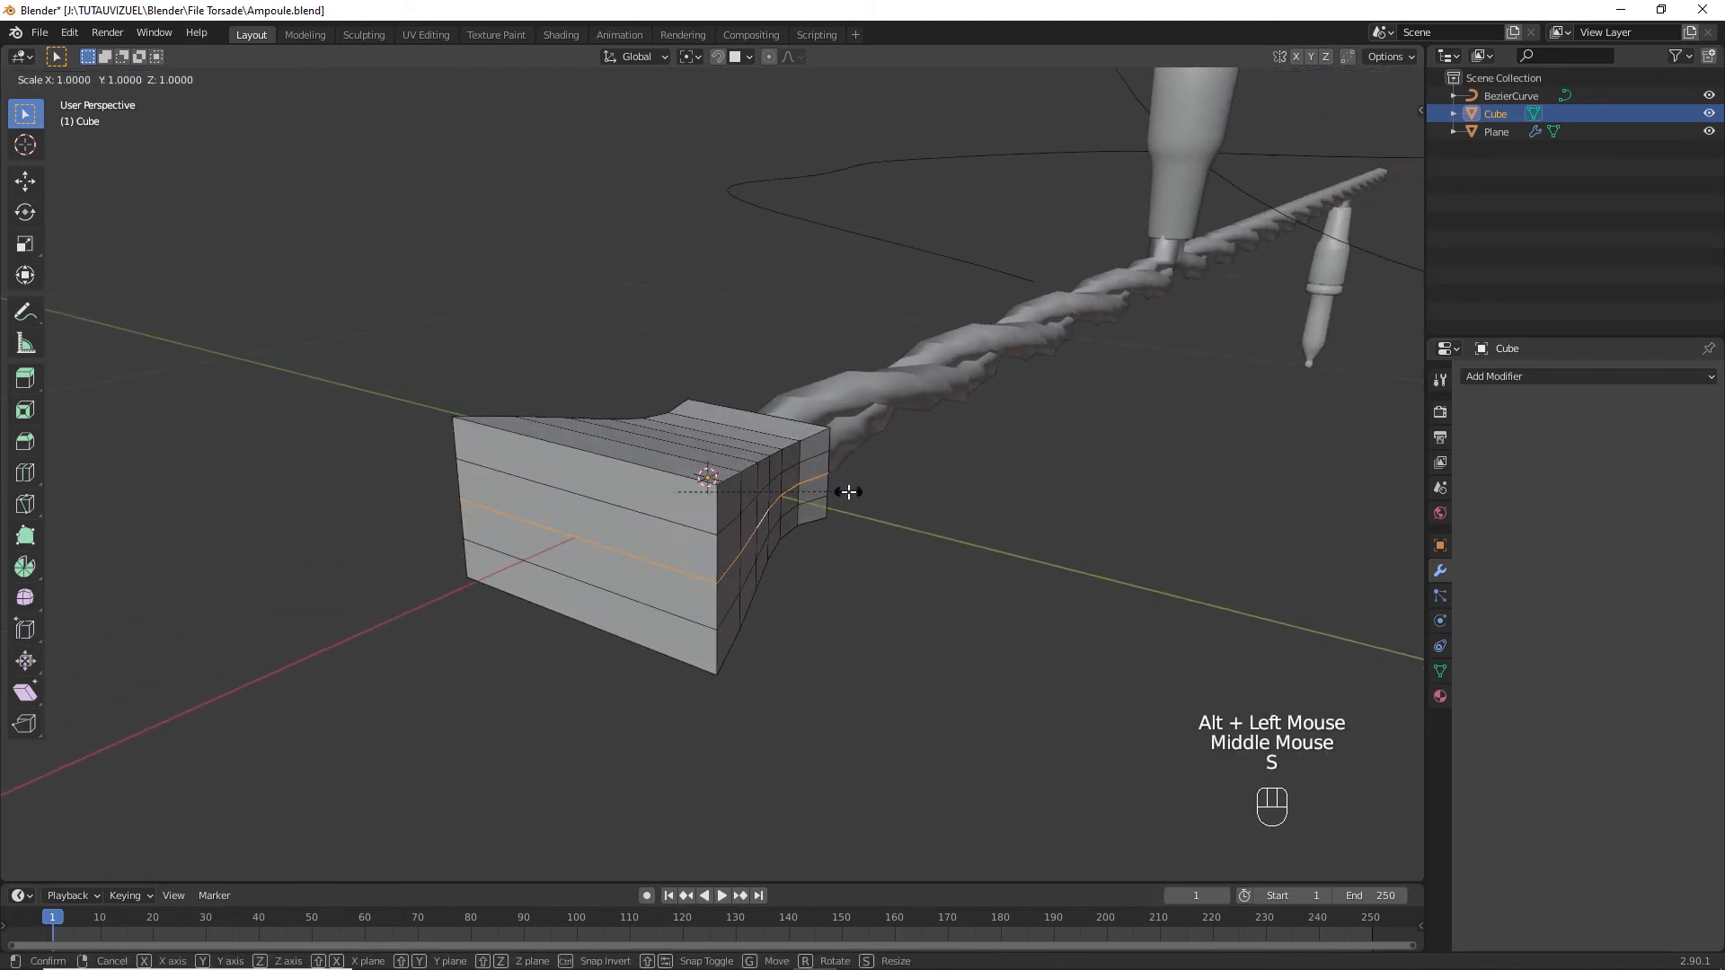
pyautogui.press('y')
pyautogui.rightClick(868, 501)
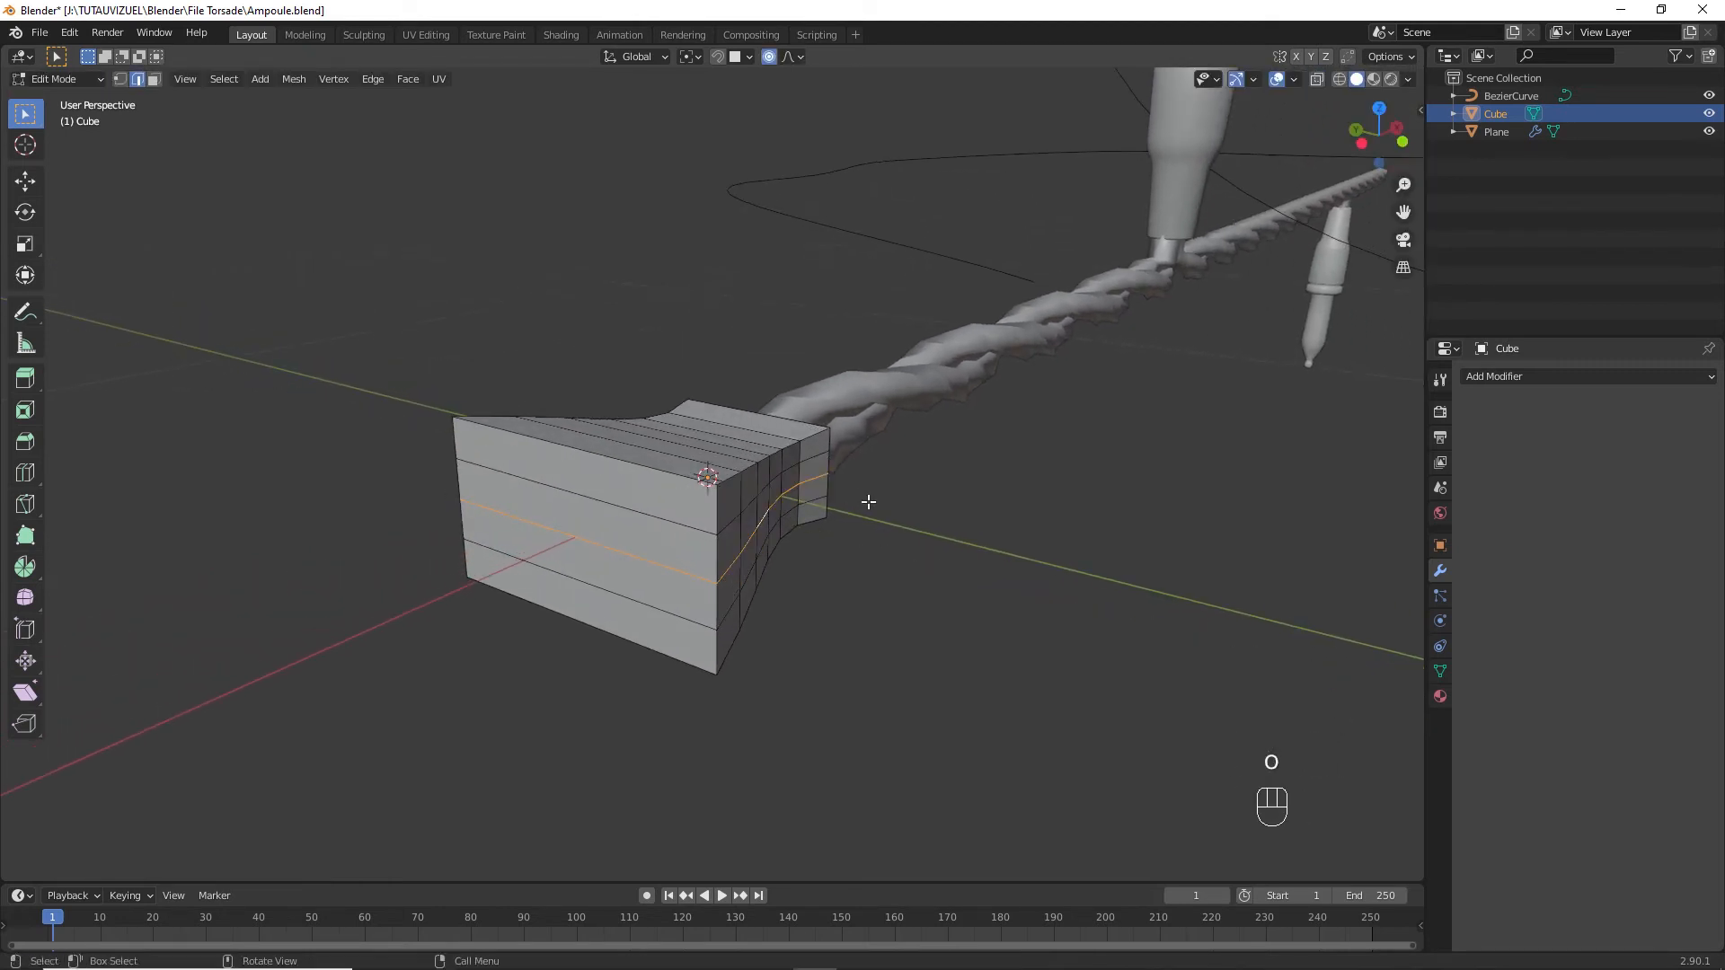
# Widen the middle horizontal loop along Y with smooth proportional editing, size about 0.20, and leave mesh editing.
pyautogui.press('s')
pyautogui.press('y')
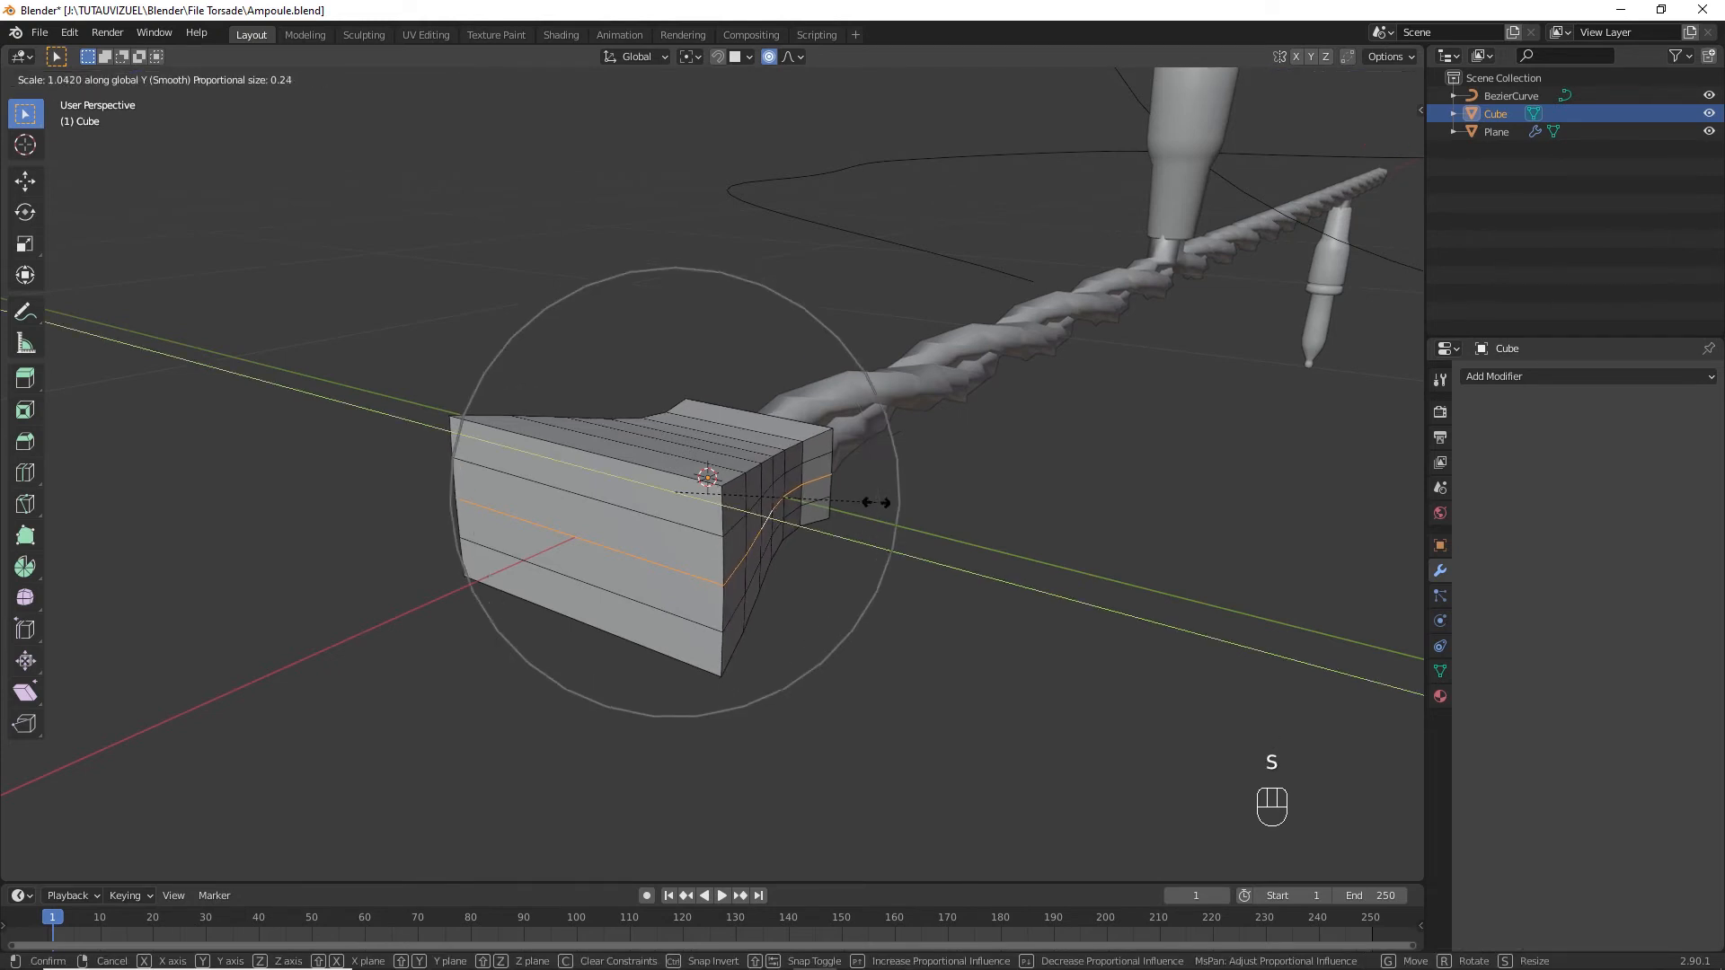
pyautogui.scroll(5, 870, 500)
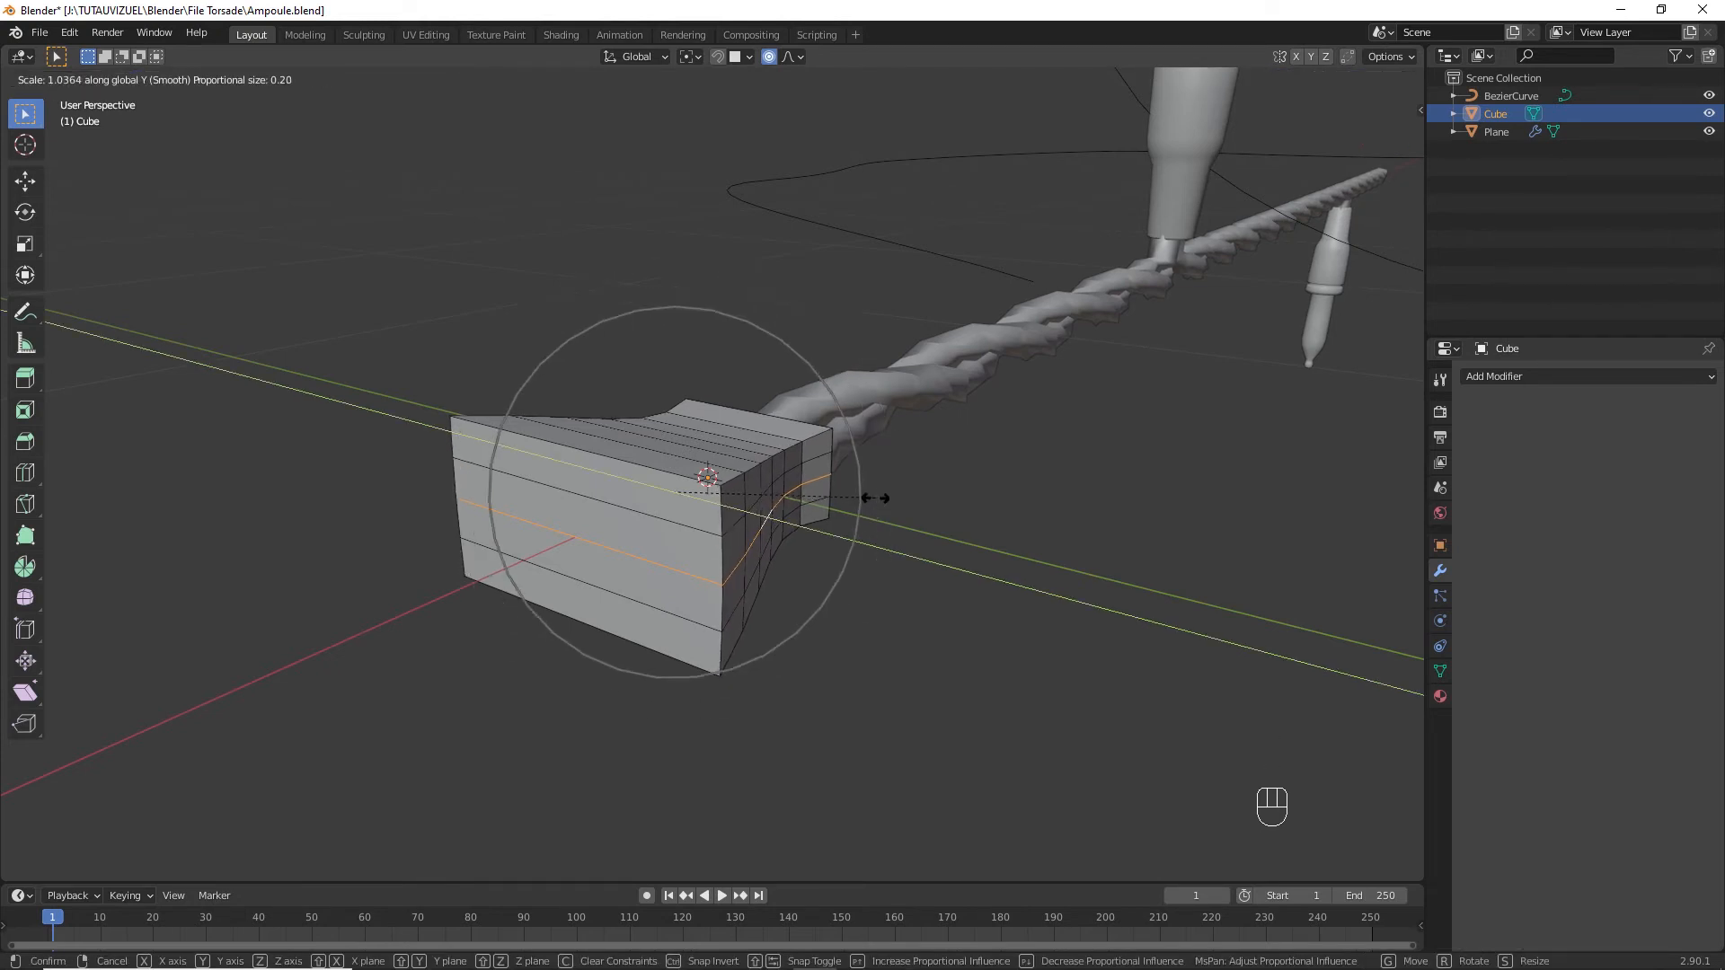
pyautogui.click(931, 503)
pyautogui.moveTo(931, 503); pyautogui.dragTo(832, 638, button='middle')
pyautogui.press('Tab')
# Scale the connector block along global Y to about 0.713.
pyautogui.click(749, 528)
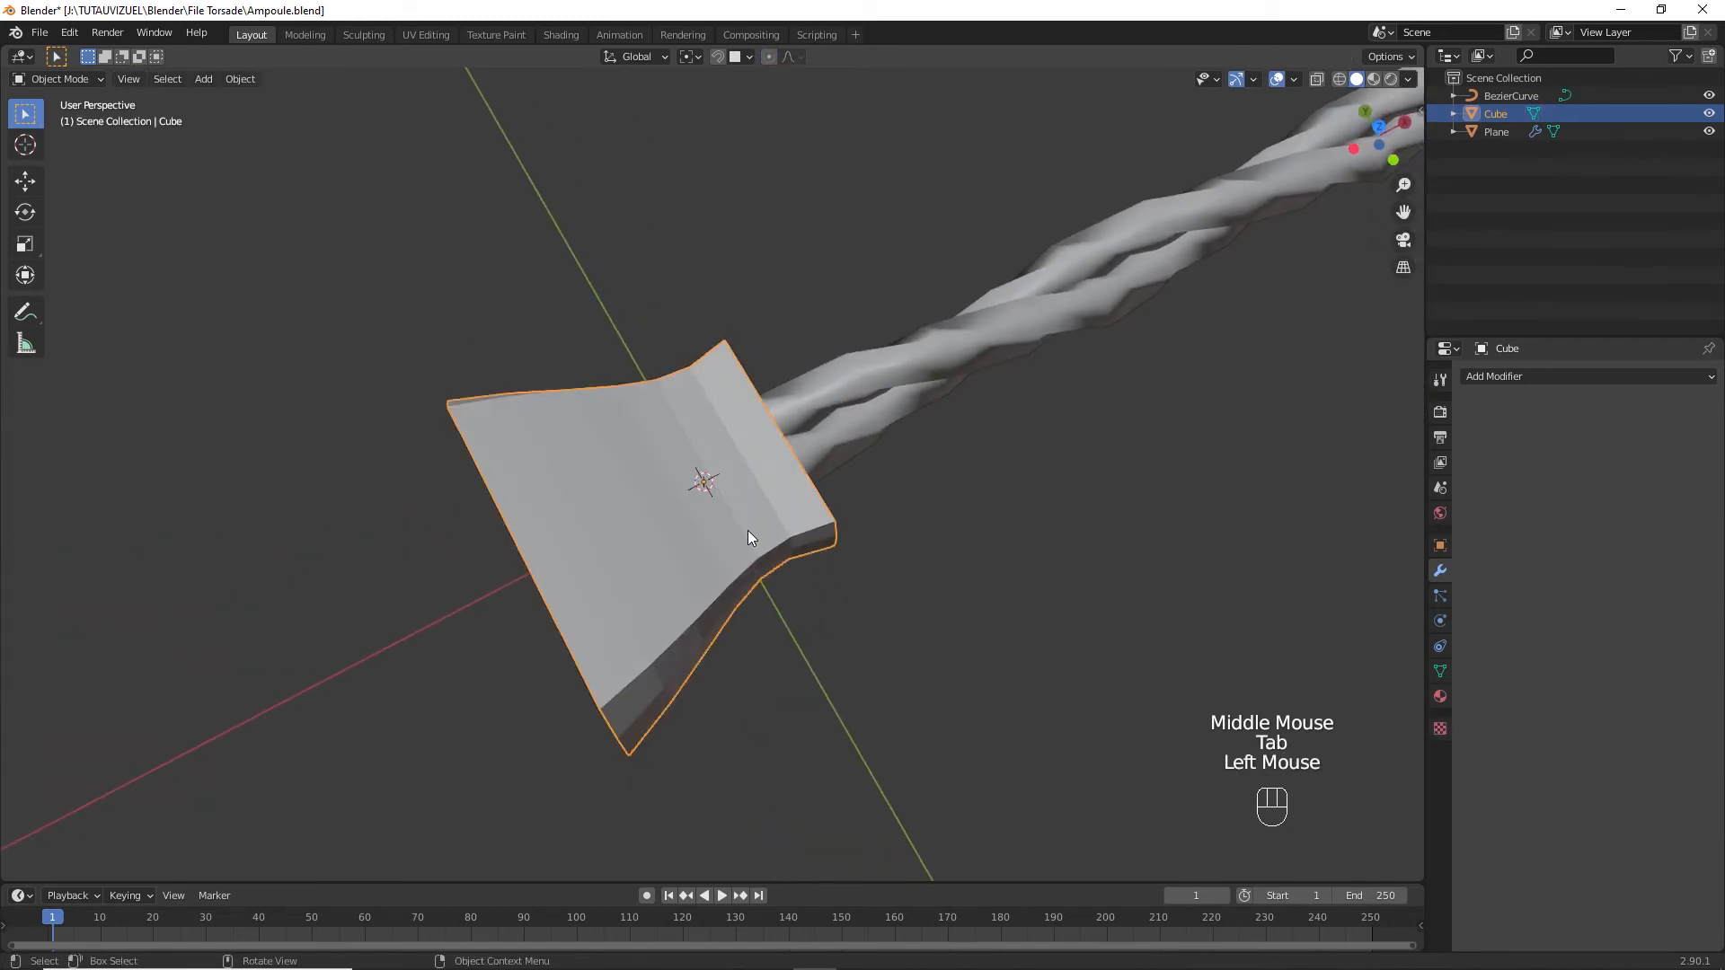
pyautogui.press('s')
pyautogui.press('y')
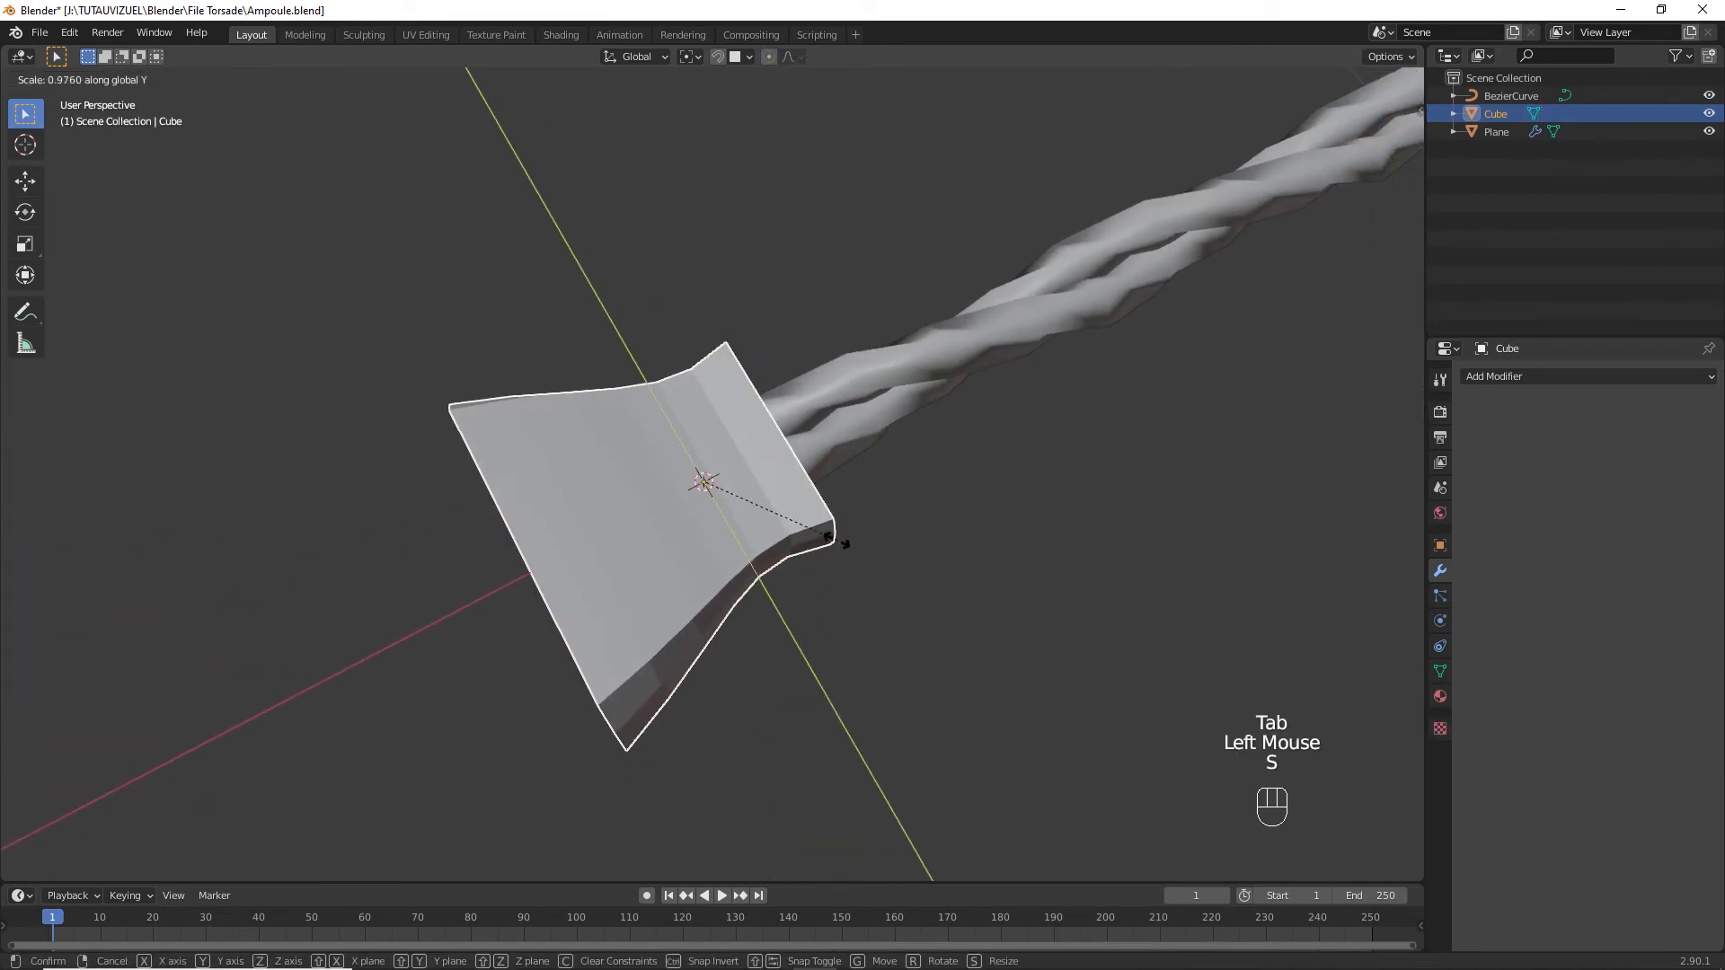
pyautogui.click(811, 526)
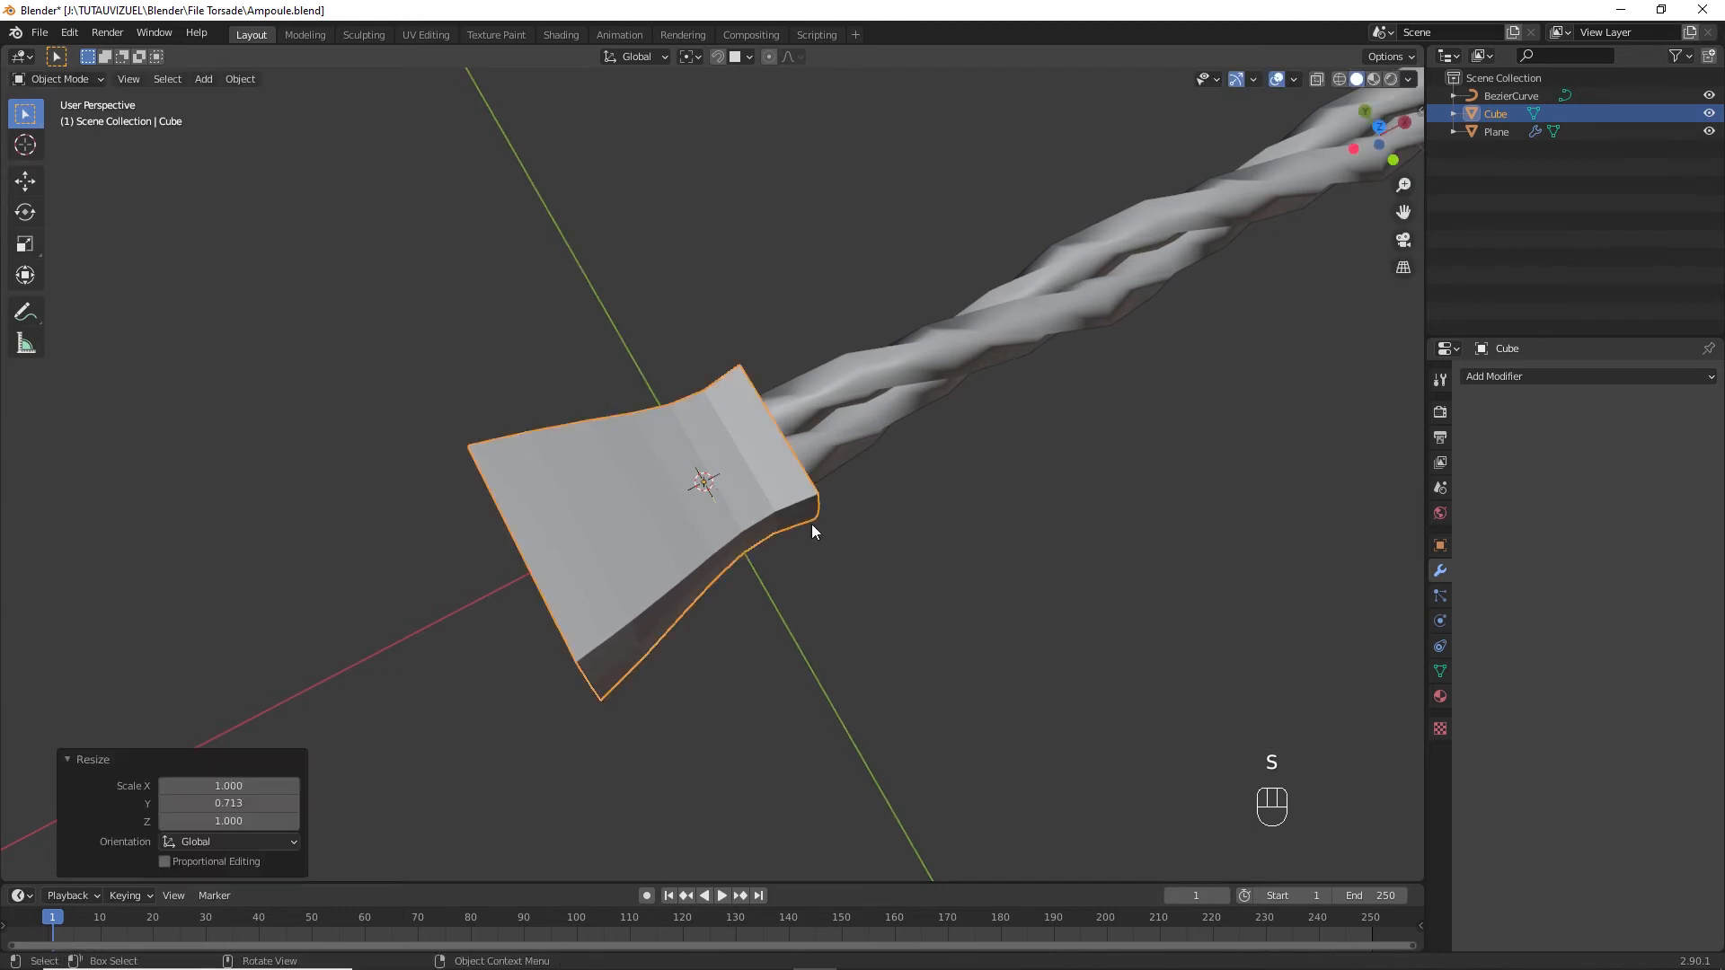
# Edit the connector block and add one centered loop cut running lengthwise through its middle.
pyautogui.moveTo(812, 525); pyautogui.dragTo(759, 532, button='middle')
pyautogui.click(638, 573)
pyautogui.press('Tab')
pyautogui.hotkey('ctrl', 'r')
pyautogui.click(676, 546)
pyautogui.click(676, 543)
# With X-ray enabled, select all faces on one side of the center loop, delete them, and leave mesh editing.
pyautogui.hotkey('alt', 'z')
pyautogui.press('Tab')
pyautogui.press('Tab')
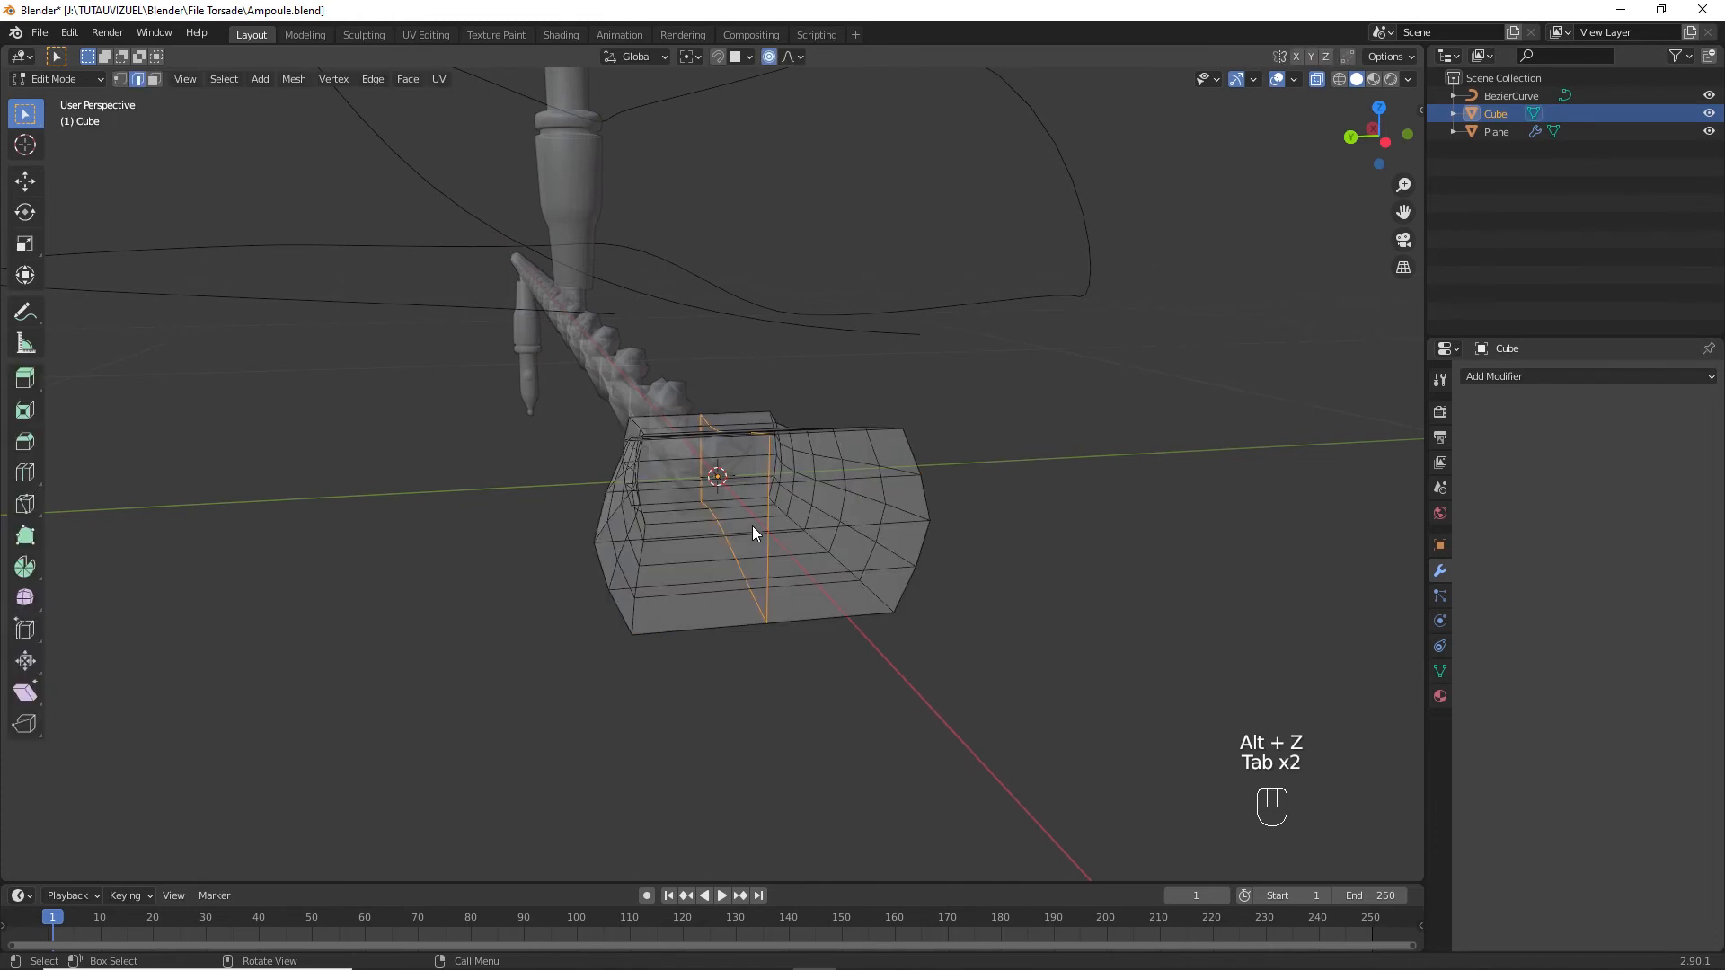
pyautogui.press('3')
pyautogui.moveTo(647, 402); pyautogui.dragTo(569, 347, button='middle')
pyautogui.moveTo(570, 347); pyautogui.dragTo(686, 655)
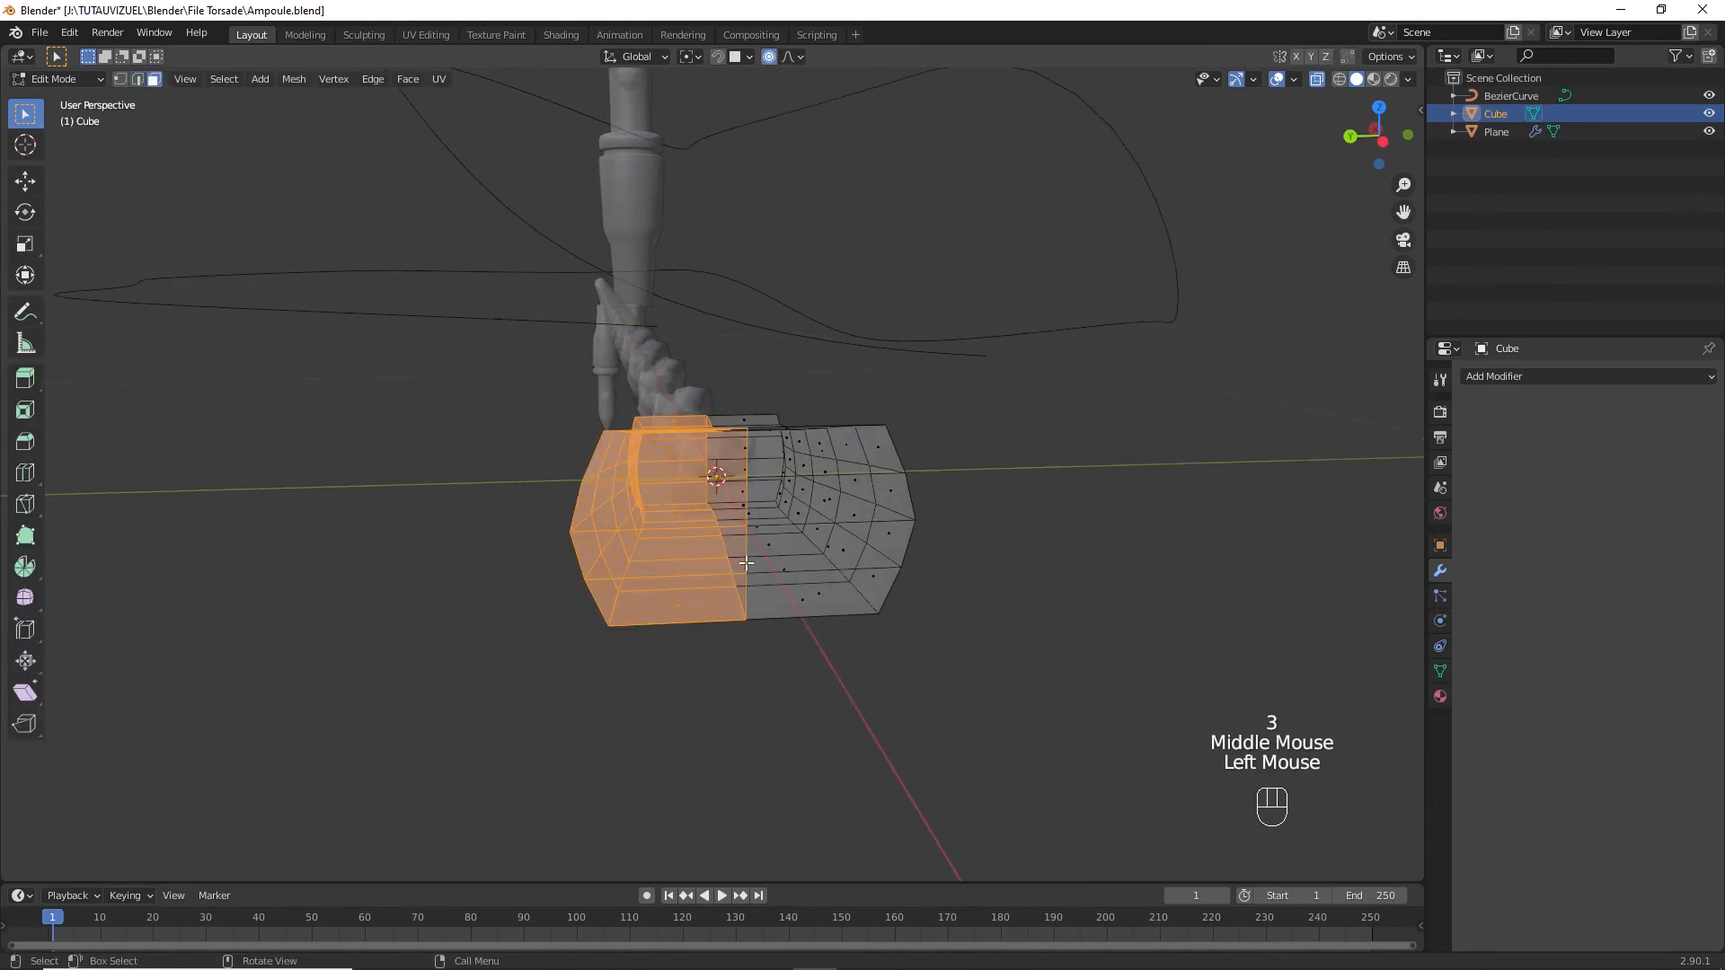
pyautogui.press('x')
pyautogui.click(751, 492)
pyautogui.moveTo(751, 493); pyautogui.dragTo(782, 539, button='middle')
pyautogui.press('Tab')
pyautogui.click(789, 543)
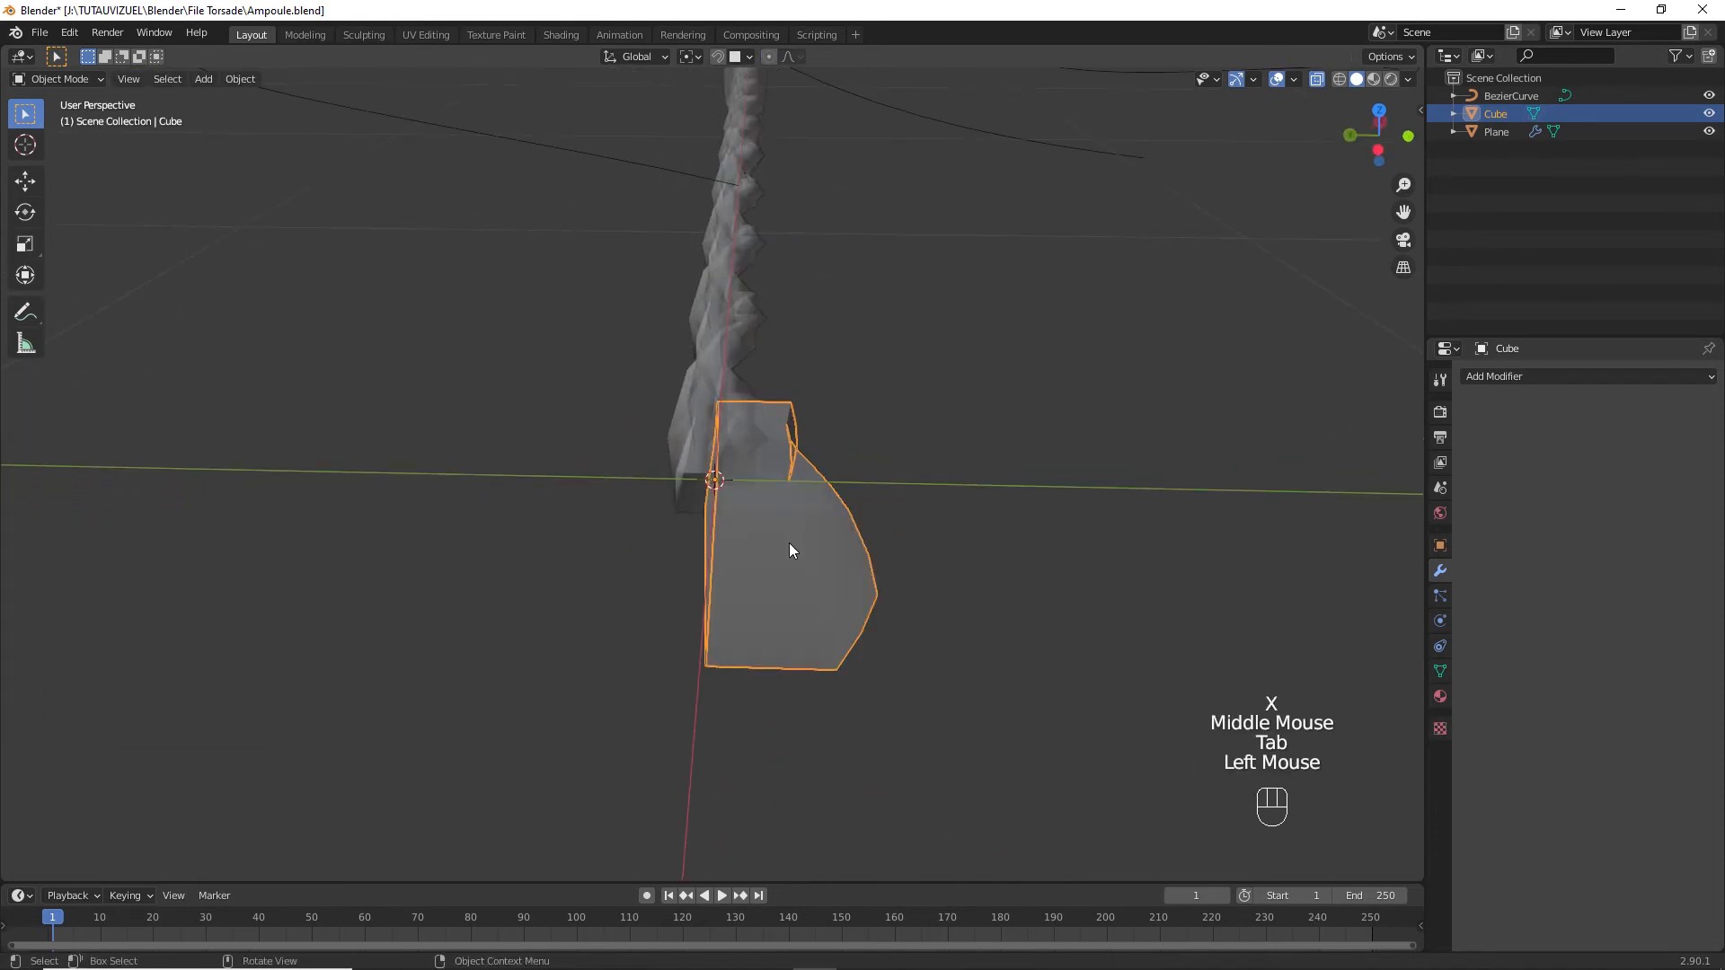
# Turn X-ray off and add a Mirror modifier to the half block, mirroring on Y only.
pyautogui.hotkey('alt', 'z')
pyautogui.click(790, 542)
pyautogui.click(1583, 381)
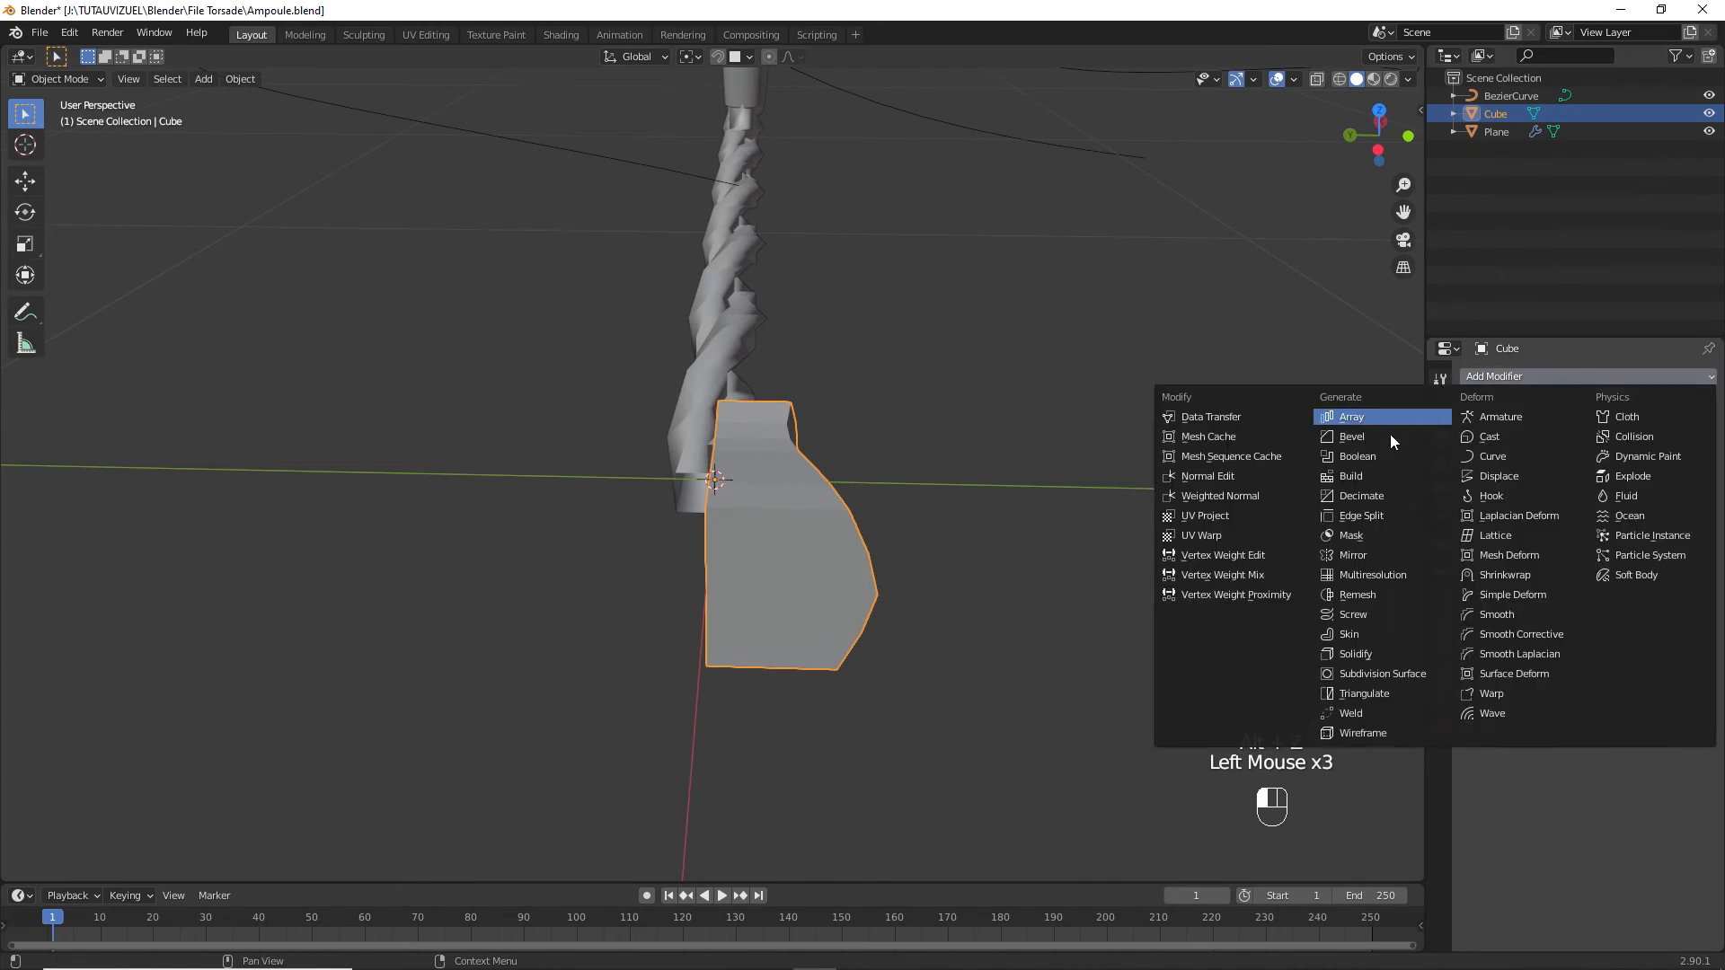
pyautogui.click(1360, 553)
pyautogui.click(1621, 434)
pyautogui.click(1578, 434)
pyautogui.moveTo(1286, 486); pyautogui.dragTo(1011, 537, button='middle')
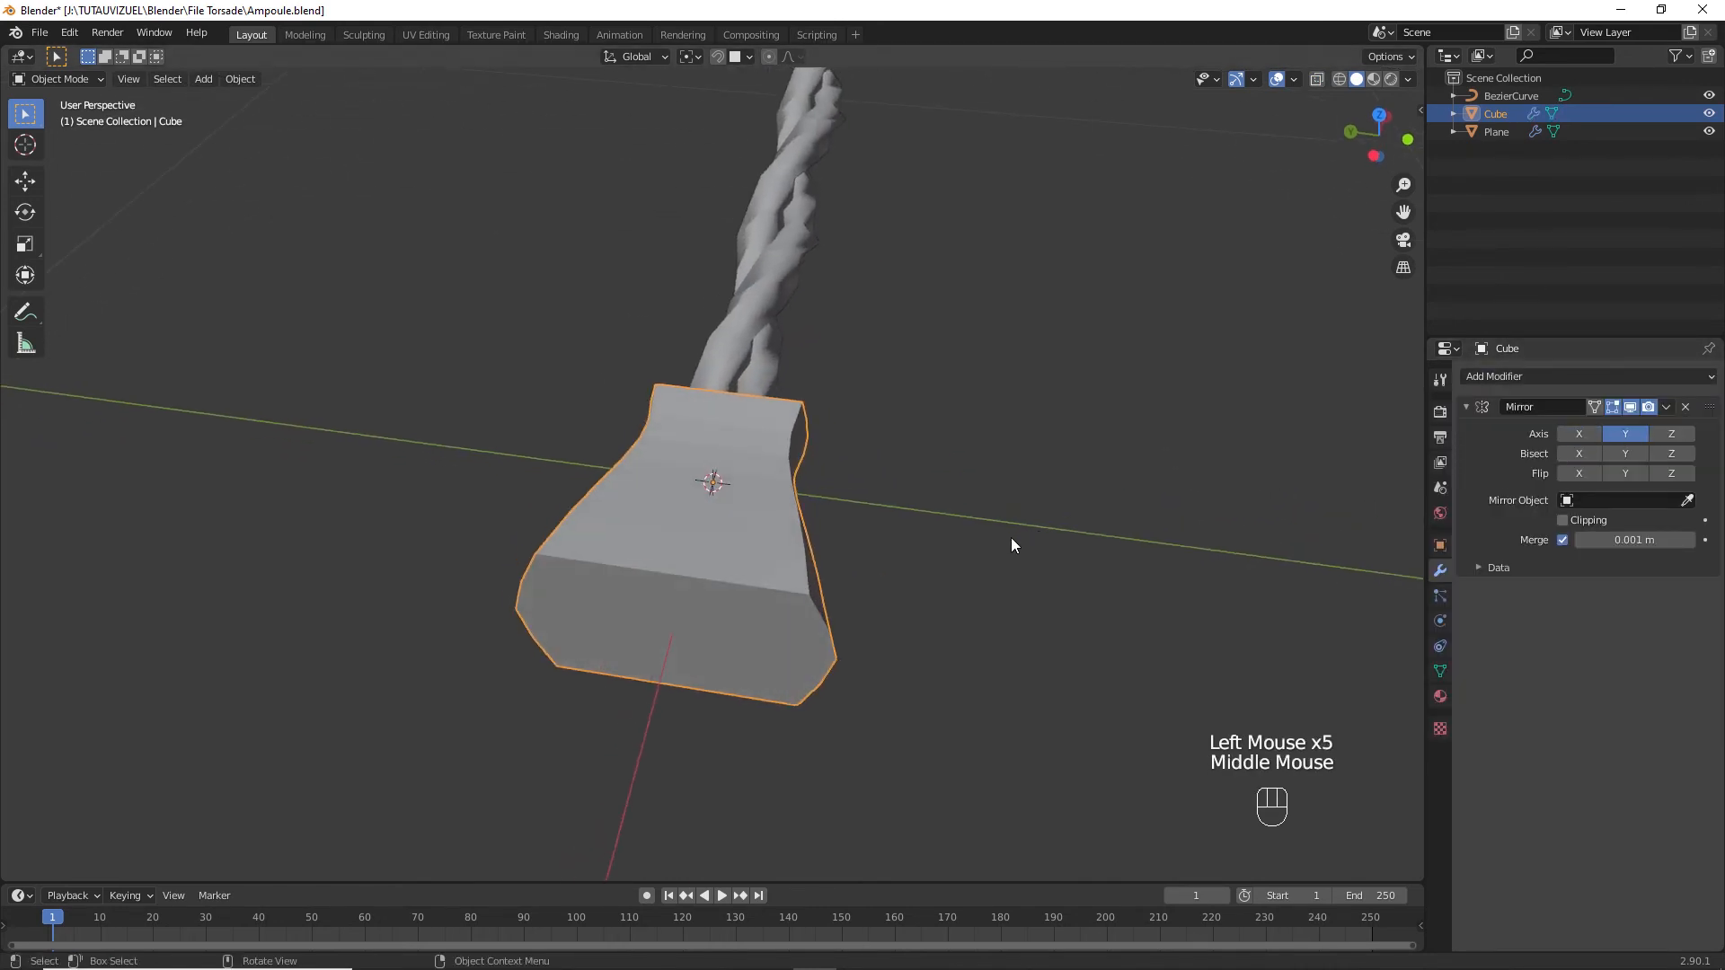
# Edit the half block and add three evenly spaced lengthwise loop cuts without sliding them.
pyautogui.click(778, 544)
pyautogui.middleClick(778, 545)
pyautogui.press('Tab')
pyautogui.hotkey('ctrl', 'r')
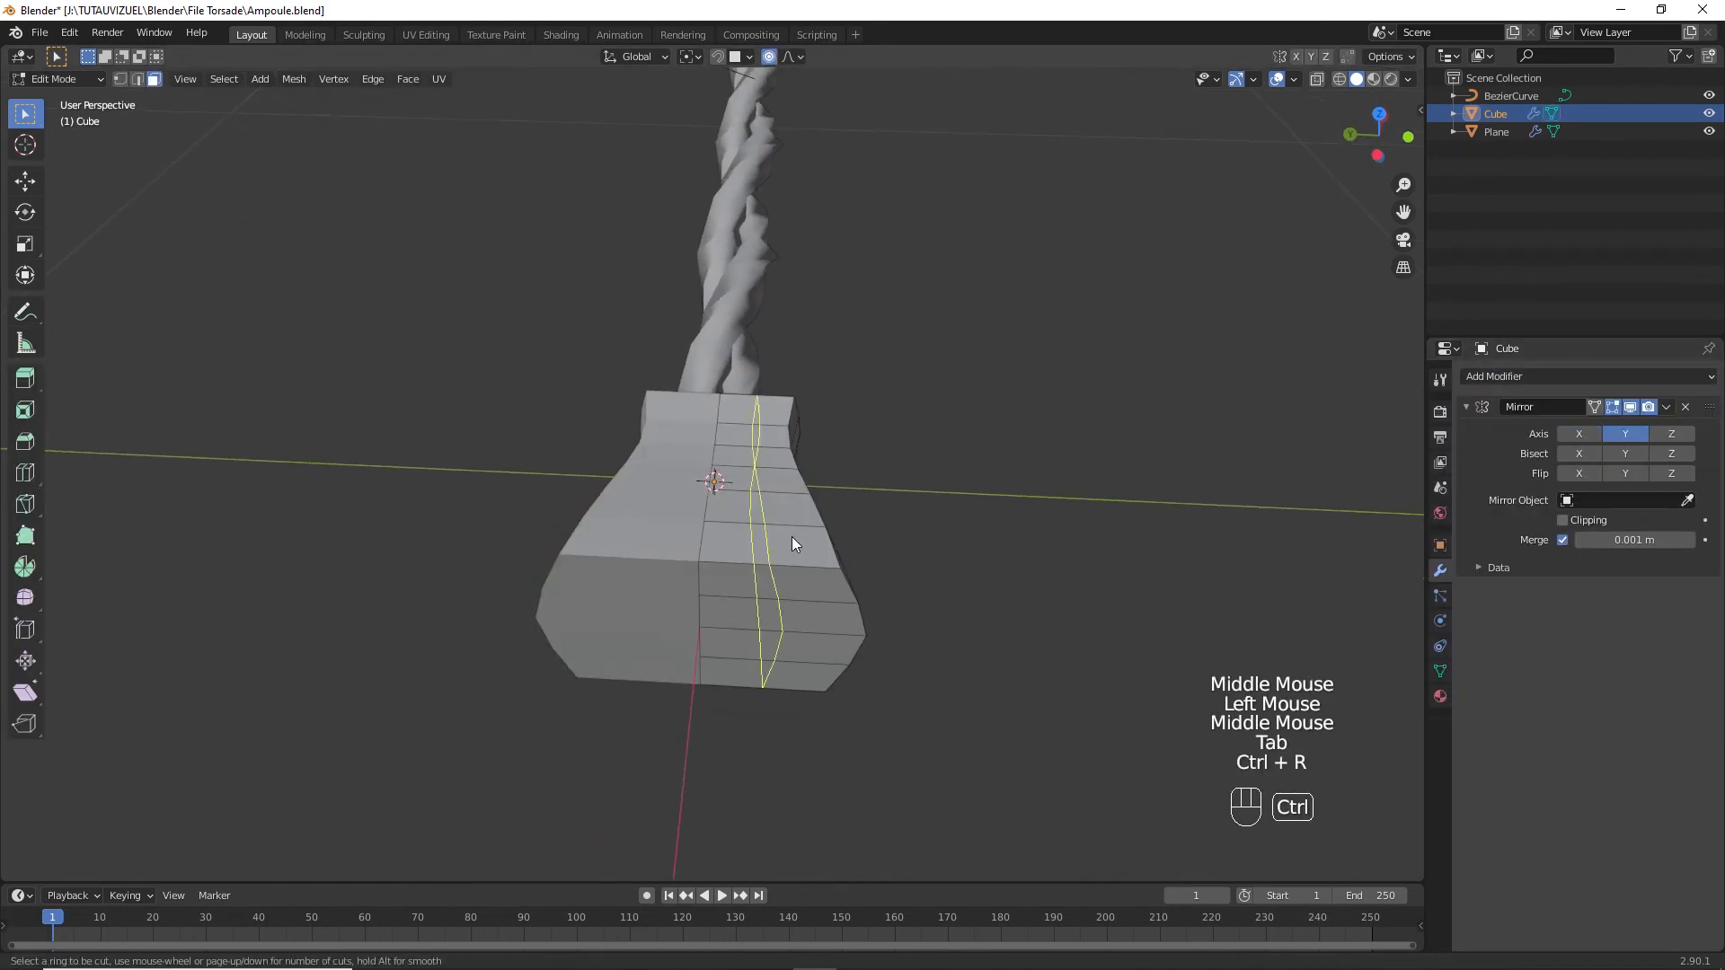
pyautogui.scroll(1, 791, 537)
pyautogui.scroll(1, 791, 537)
pyautogui.click(790, 536)
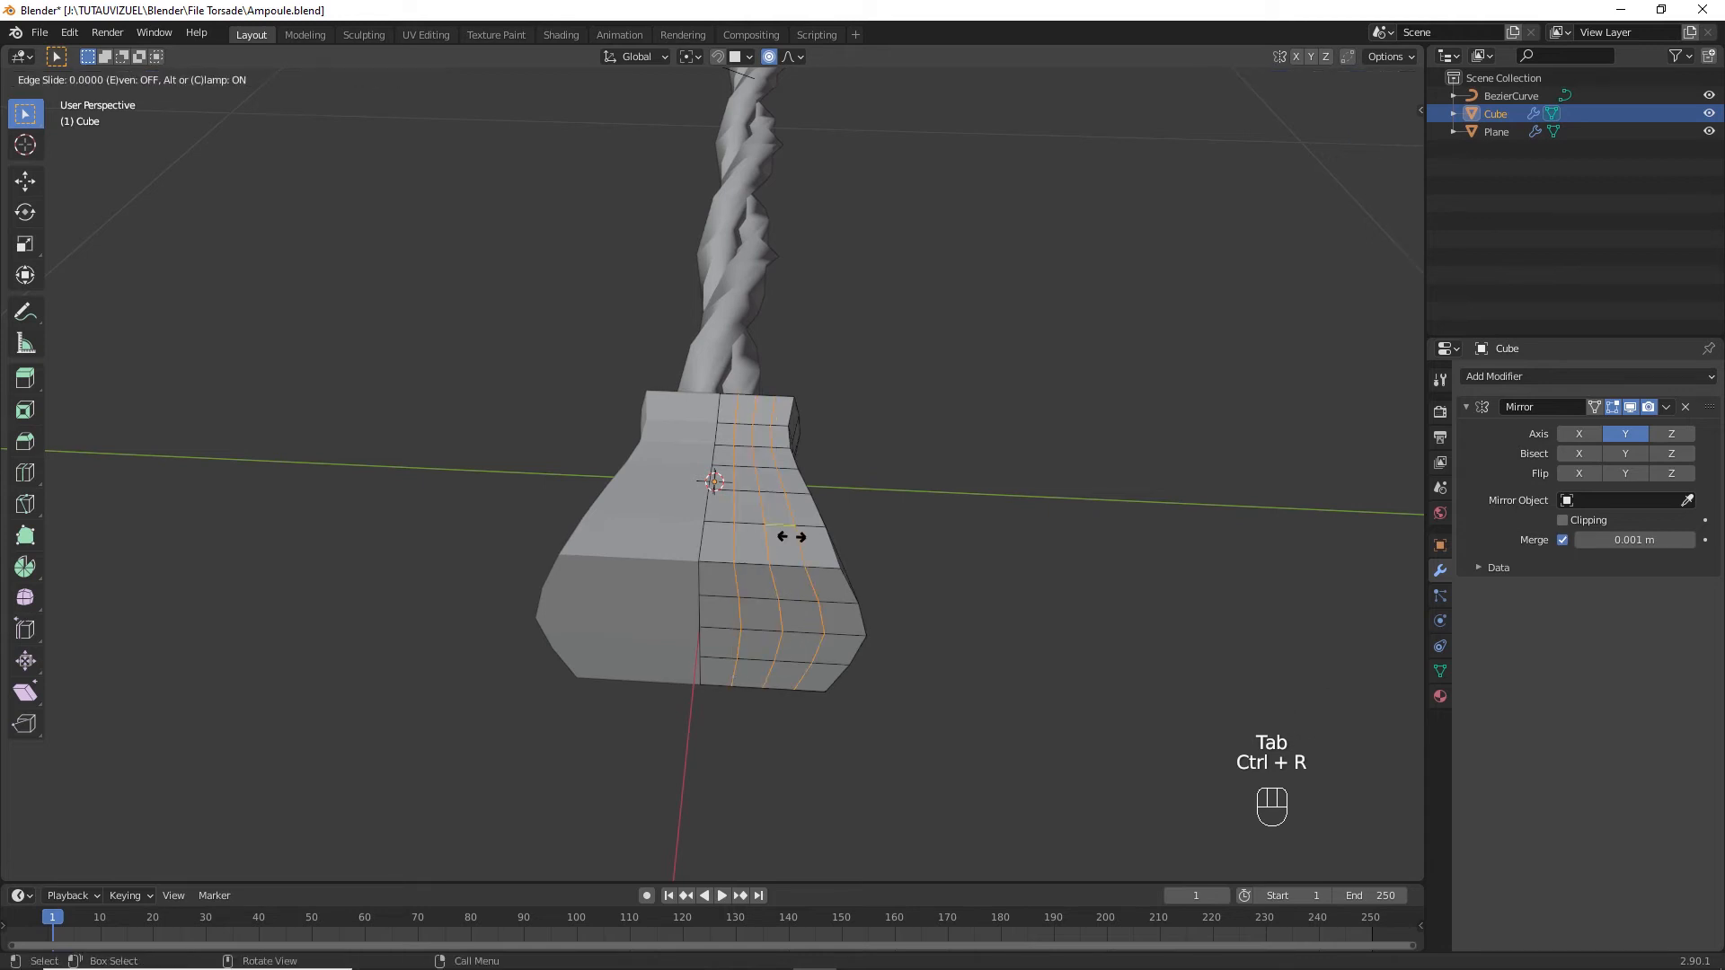
pyautogui.rightClick(791, 536)
# Leave mesh editing and apply the block's location, rotation and scale.
pyautogui.press('Tab')
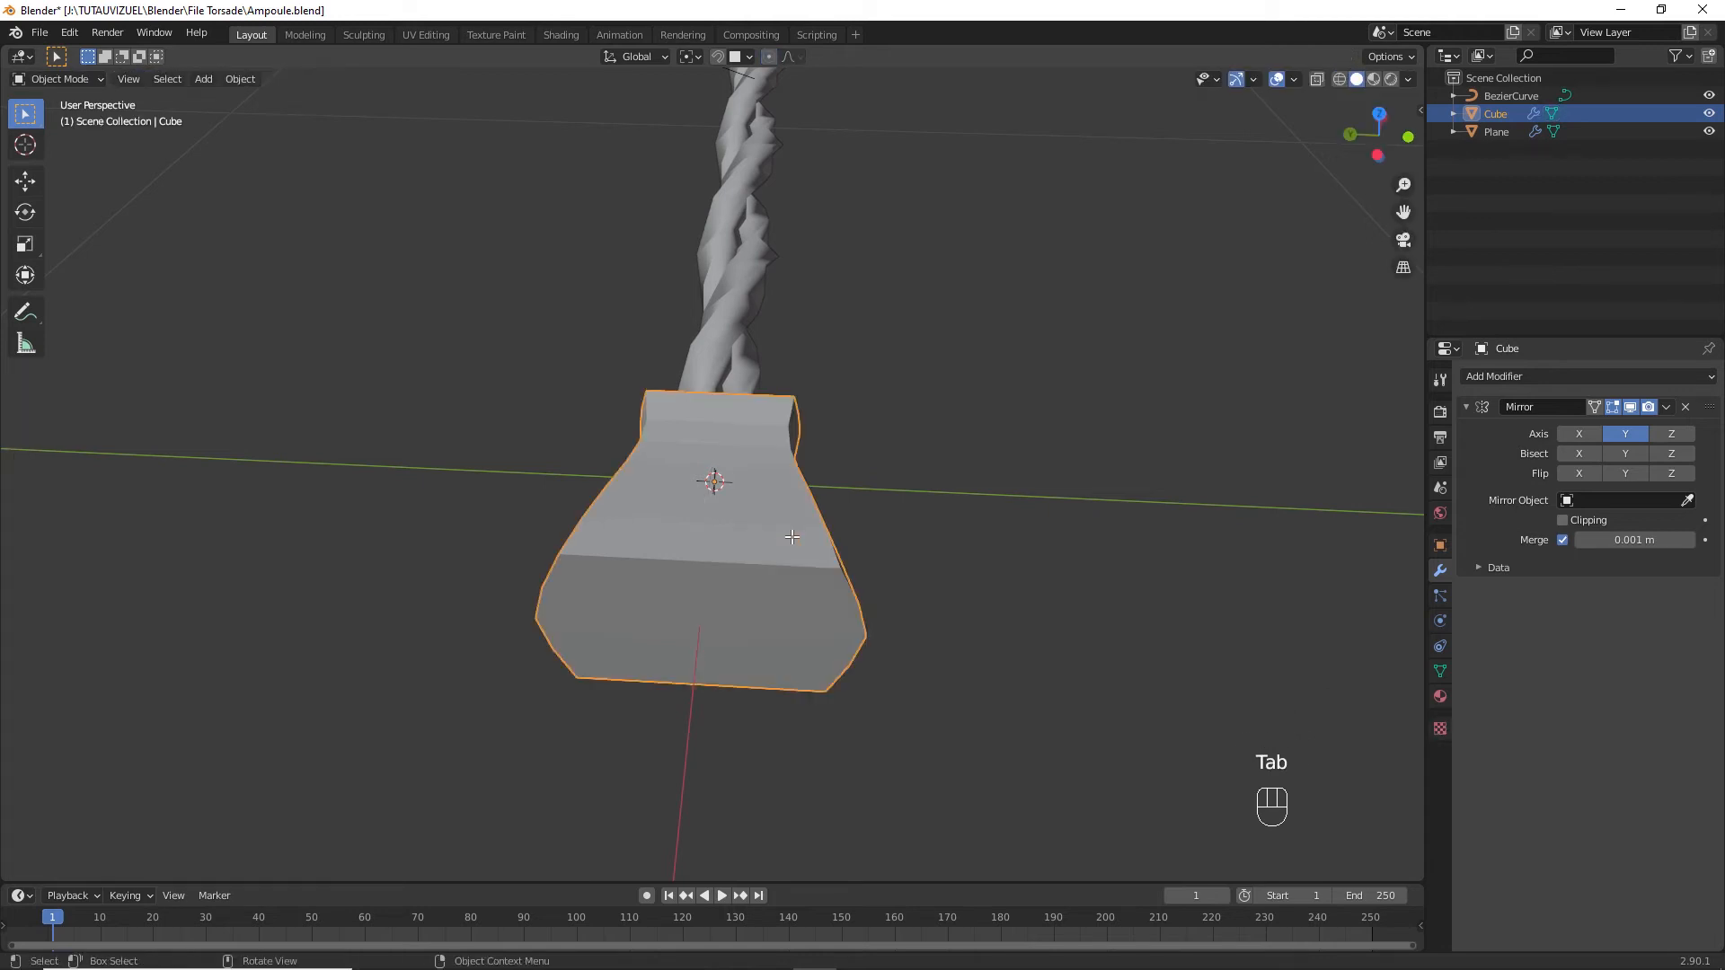
pyautogui.hotkey('ctrl', 'a')
pyautogui.click(792, 539)
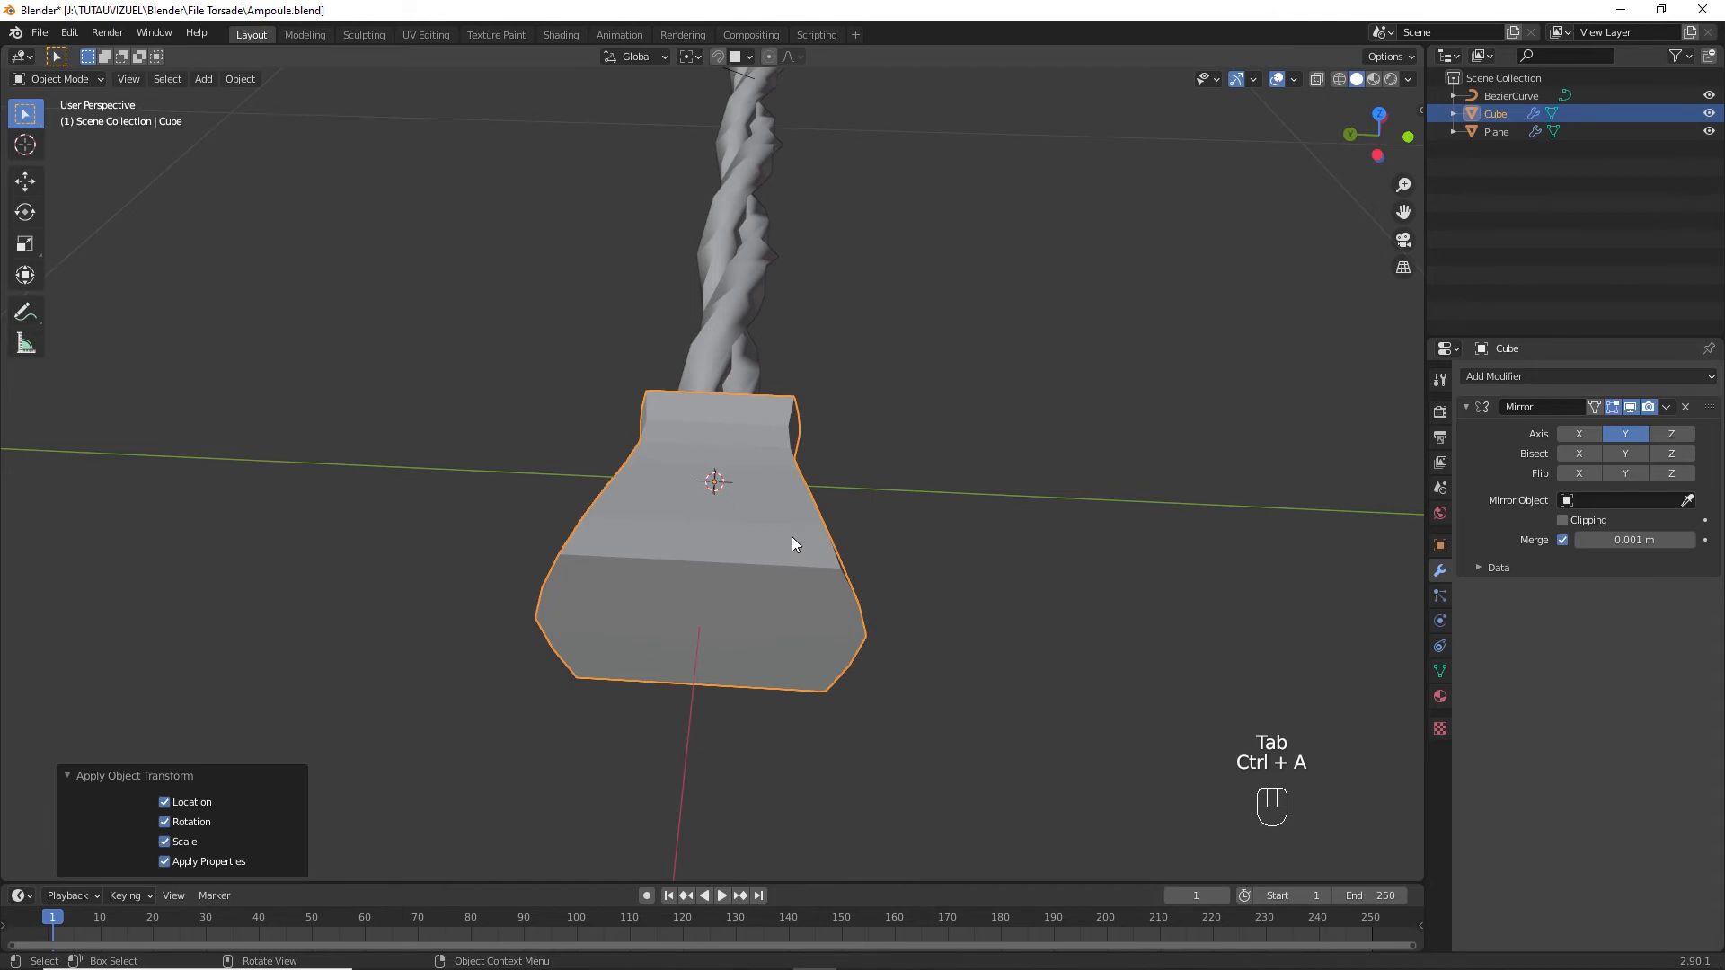
# Select the four central faces on the half block's wide end and shape them into a circle with LoopTools.
pyautogui.press('Tab')
pyautogui.moveTo(792, 542); pyautogui.dragTo(800, 533, button='middle')
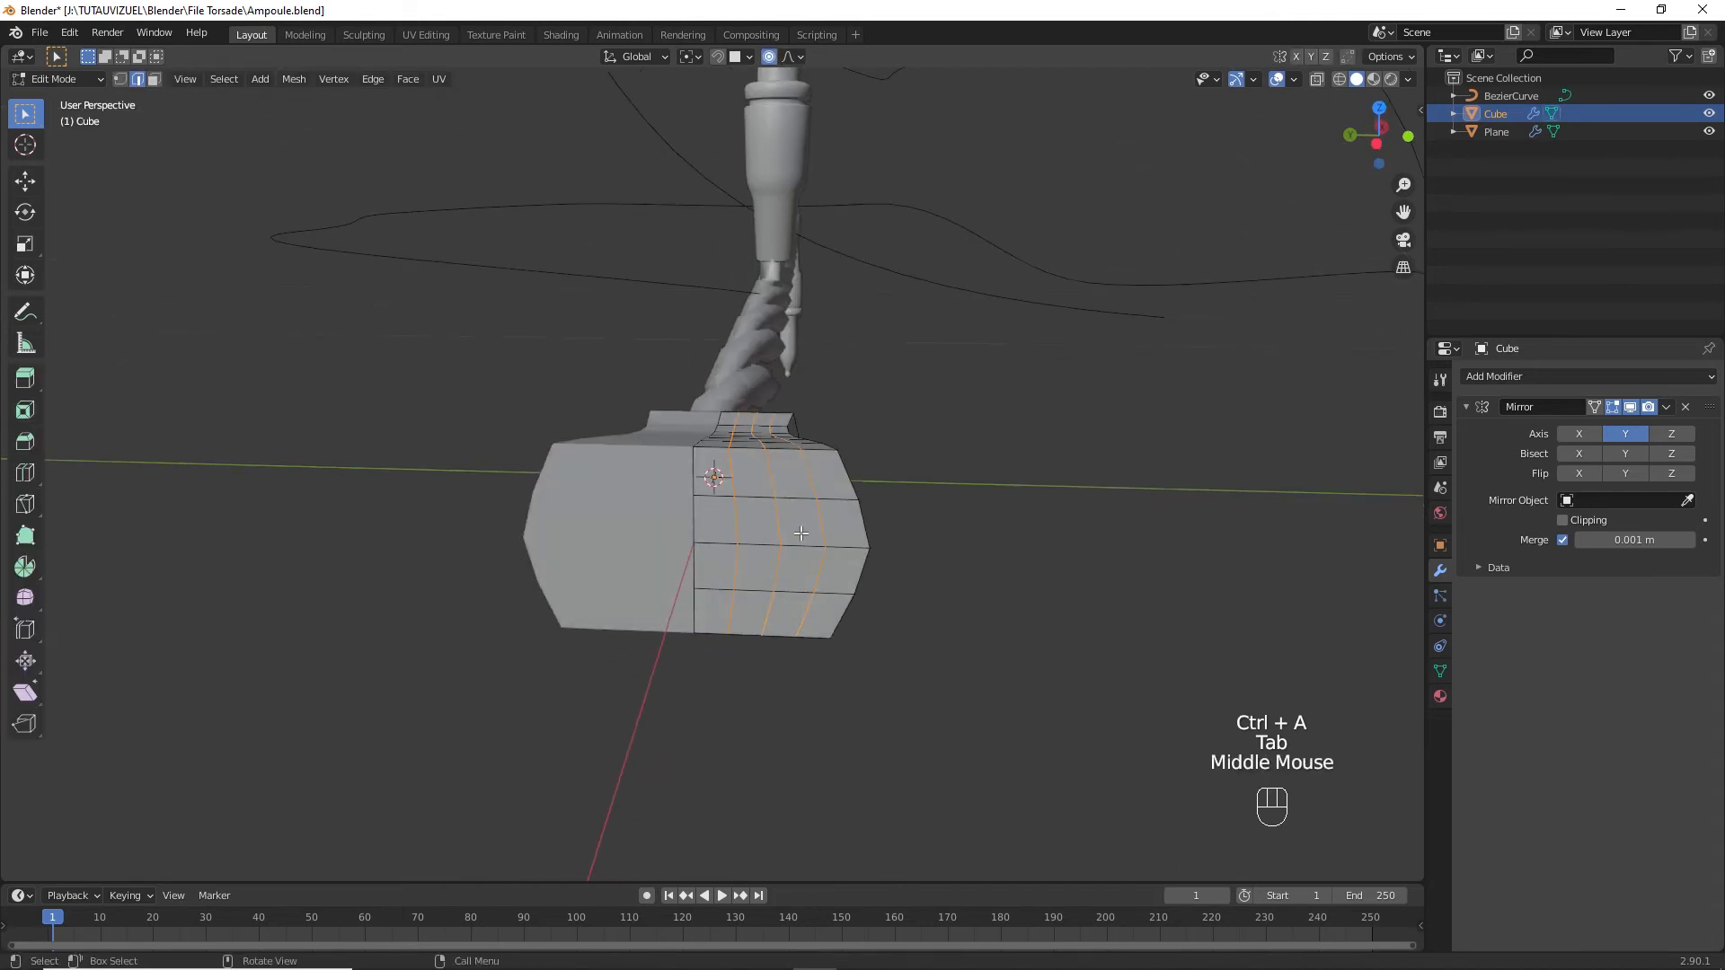
pyautogui.press('3')
pyautogui.click(799, 523)
pyautogui.keyDown('shift'); pyautogui.click(800, 568); pyautogui.keyUp('shift')
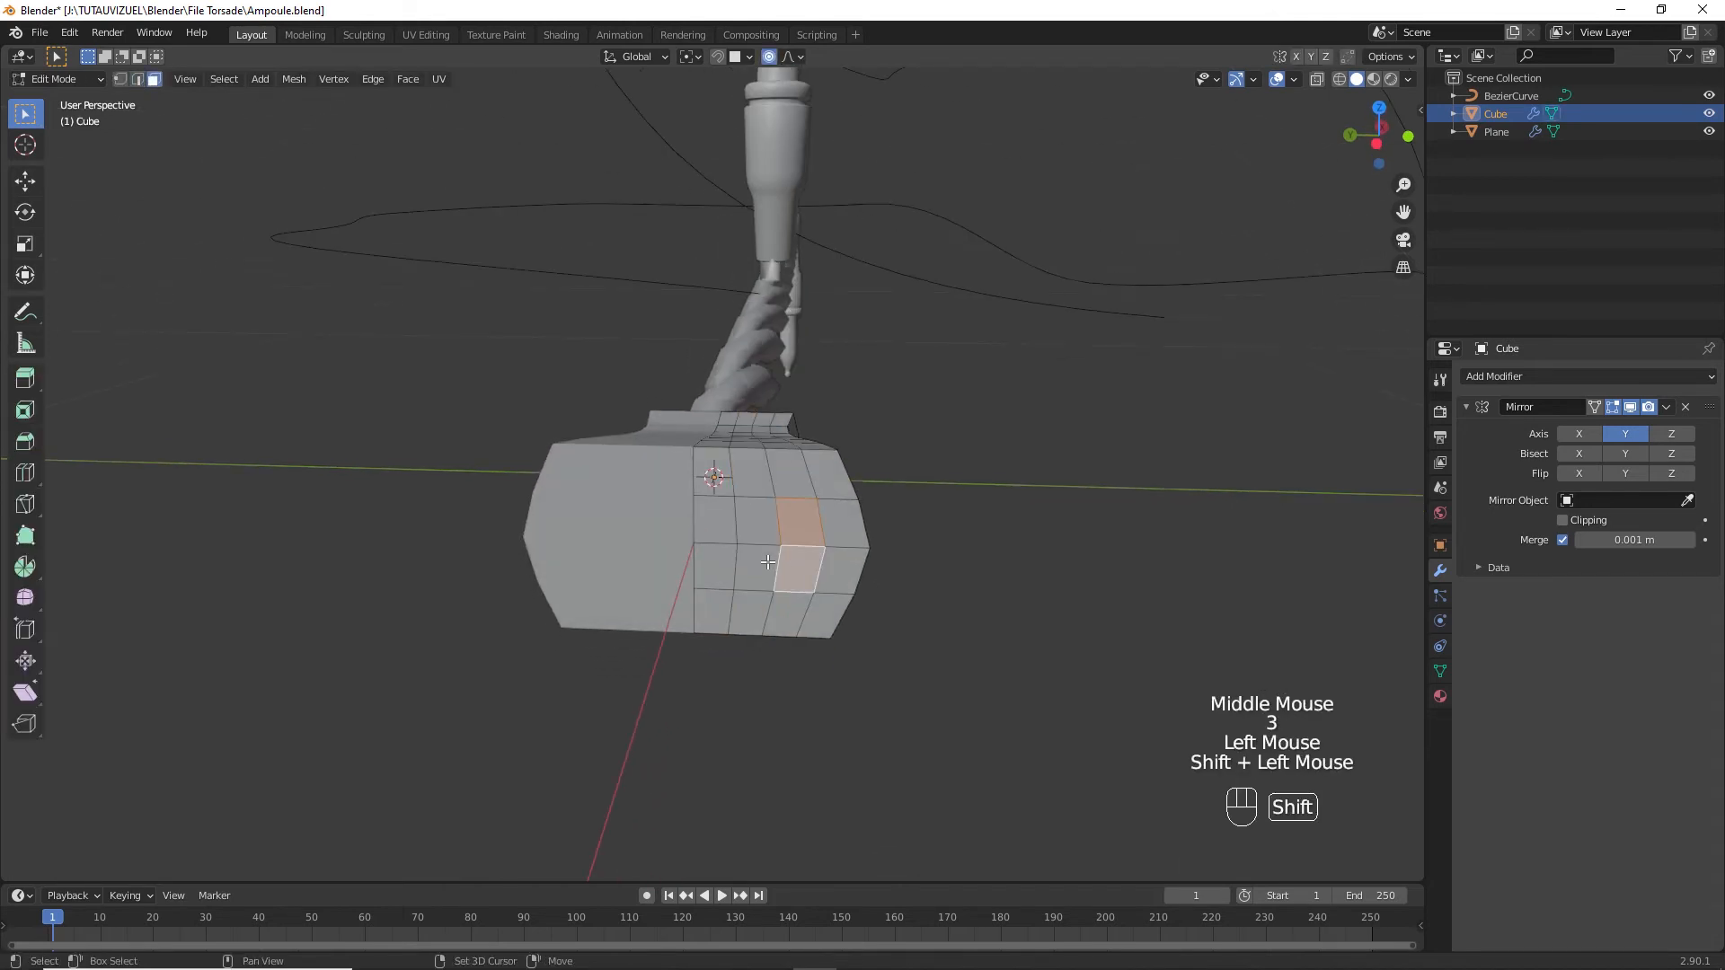
pyautogui.keyDown('shift'); pyautogui.click(762, 563); pyautogui.keyUp('shift')
pyautogui.keyDown('shift'); pyautogui.click(760, 522); pyautogui.keyUp('shift')
pyautogui.rightClick(780, 526)
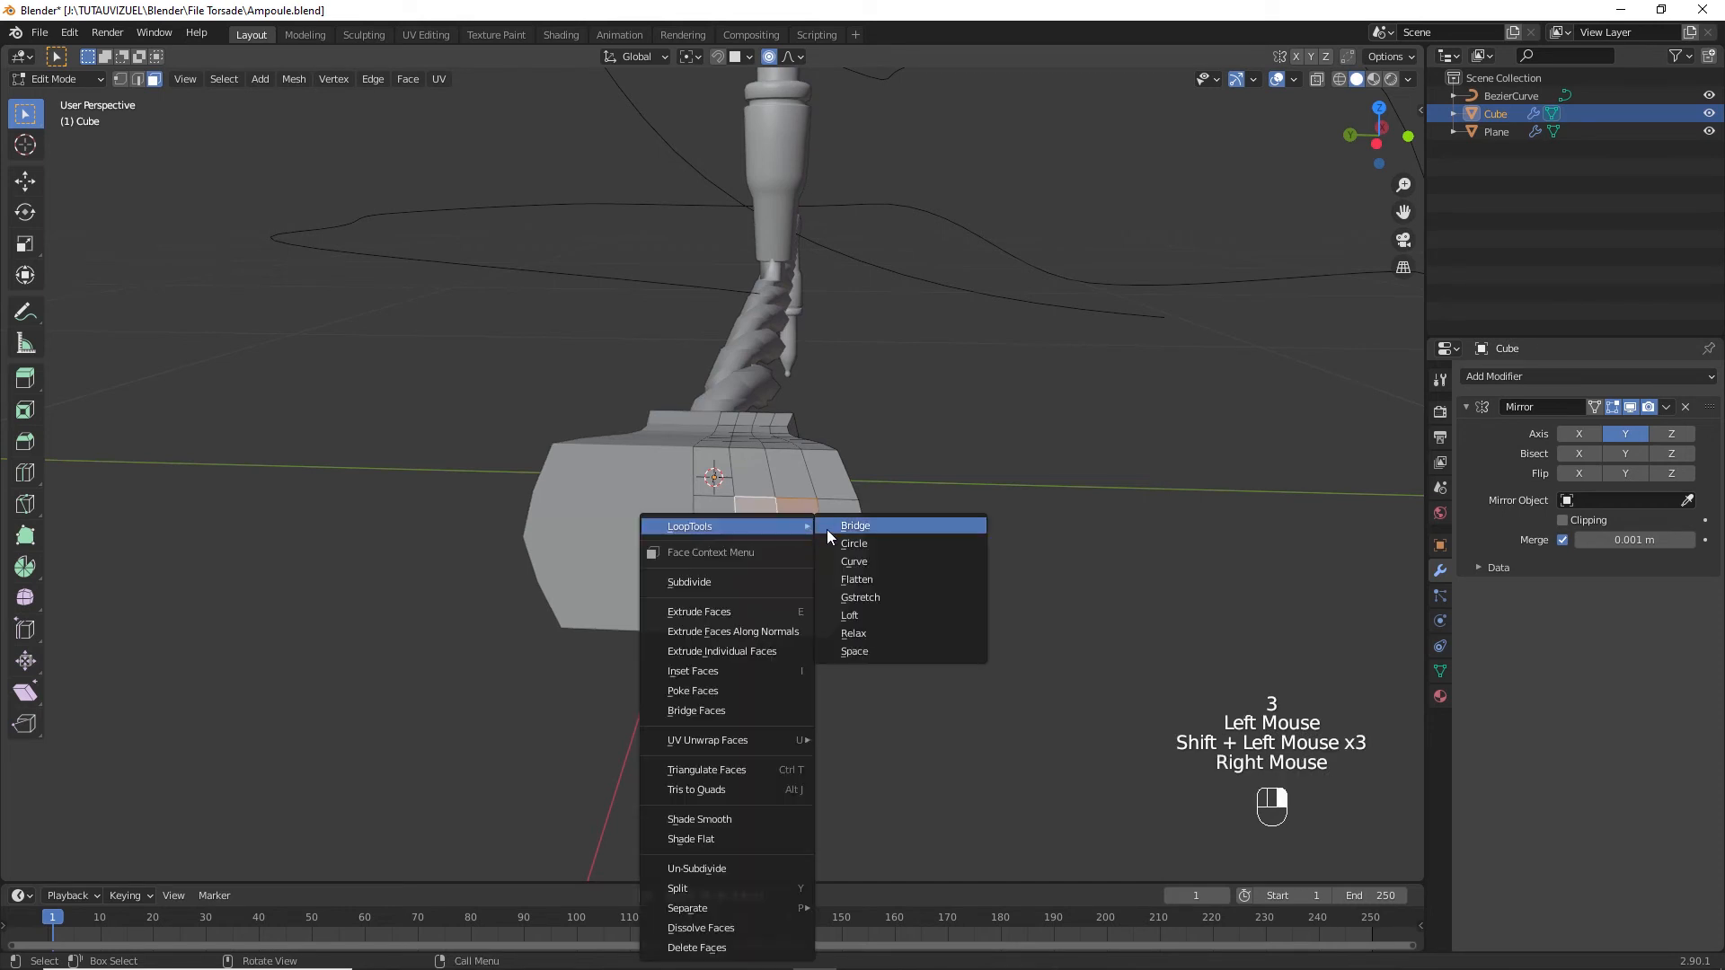
pyautogui.click(852, 543)
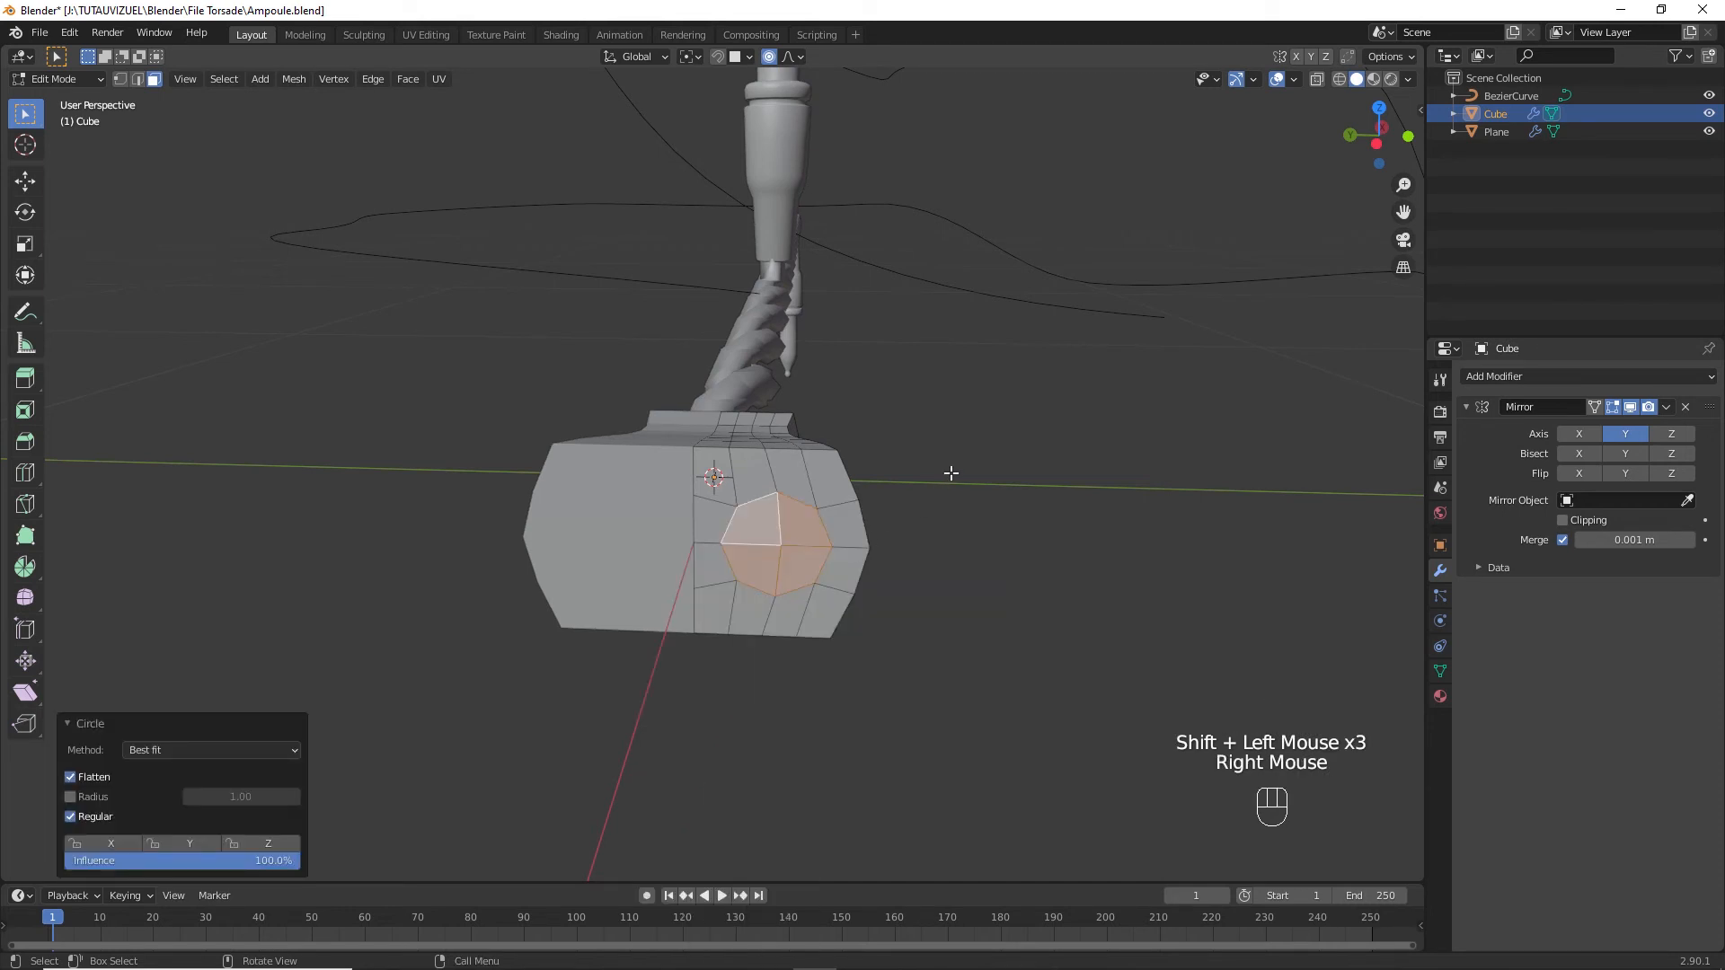
# Inset the circular faces by about 0.020 m and extrude them outward about 0.16 m as a plug prong.
pyautogui.press('i')
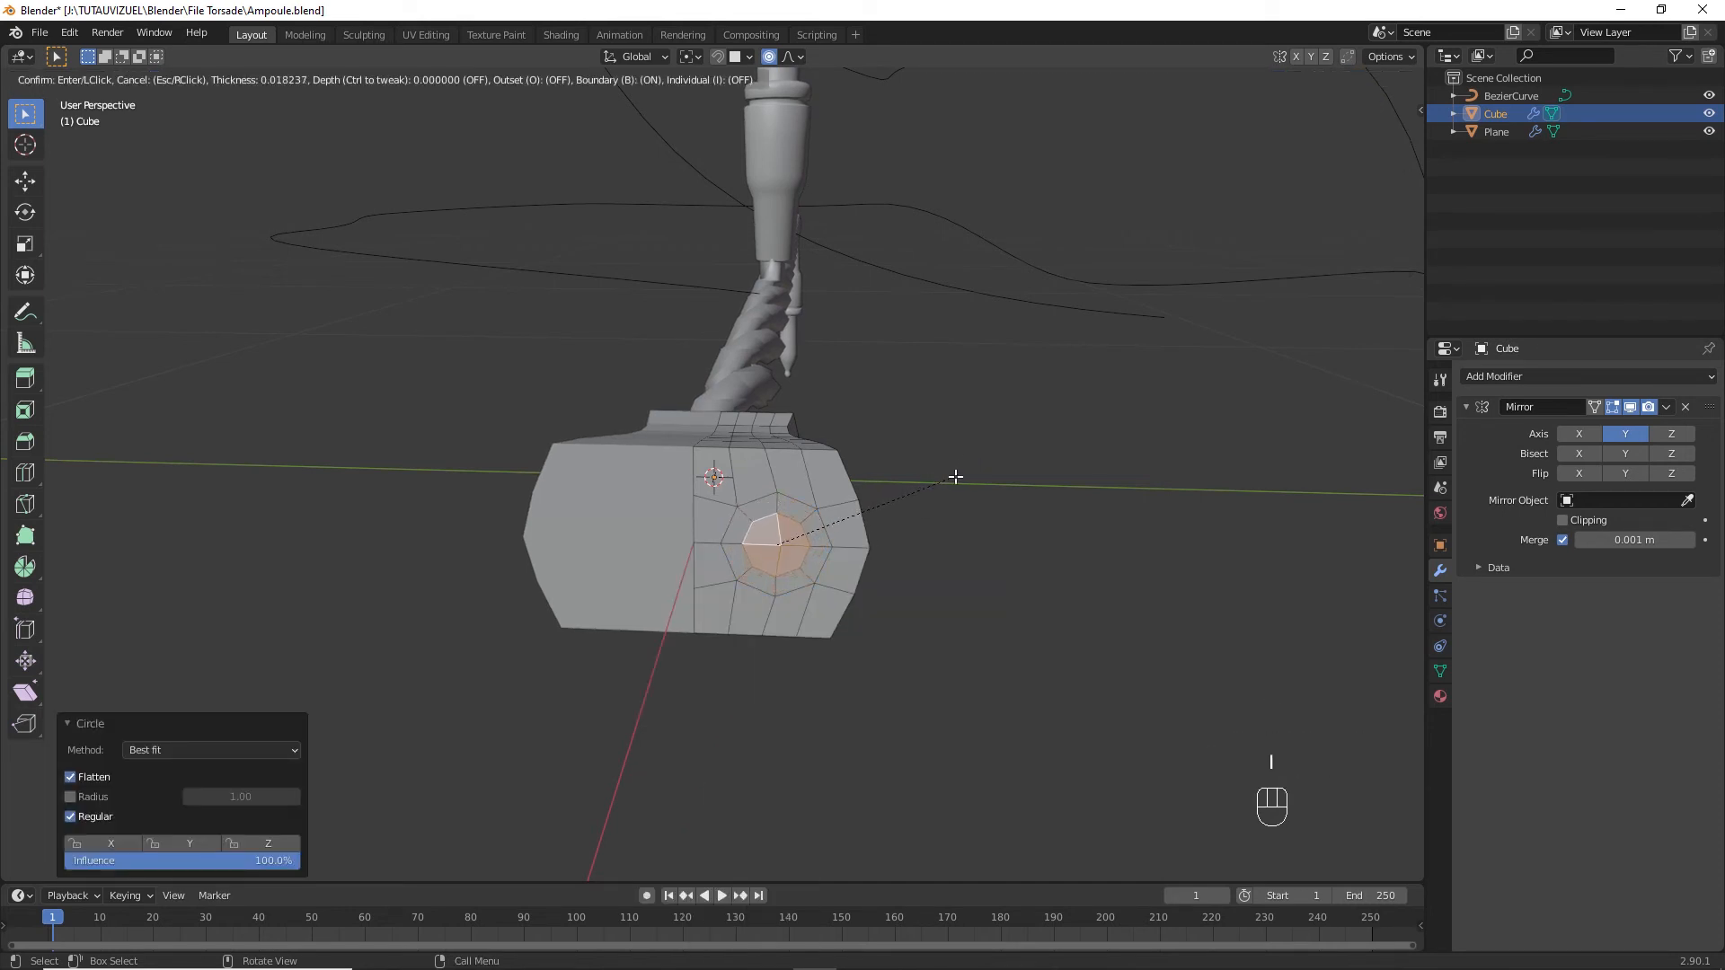
pyautogui.click(954, 478)
pyautogui.moveTo(935, 489); pyautogui.dragTo(893, 477, button='middle')
pyautogui.press('e')
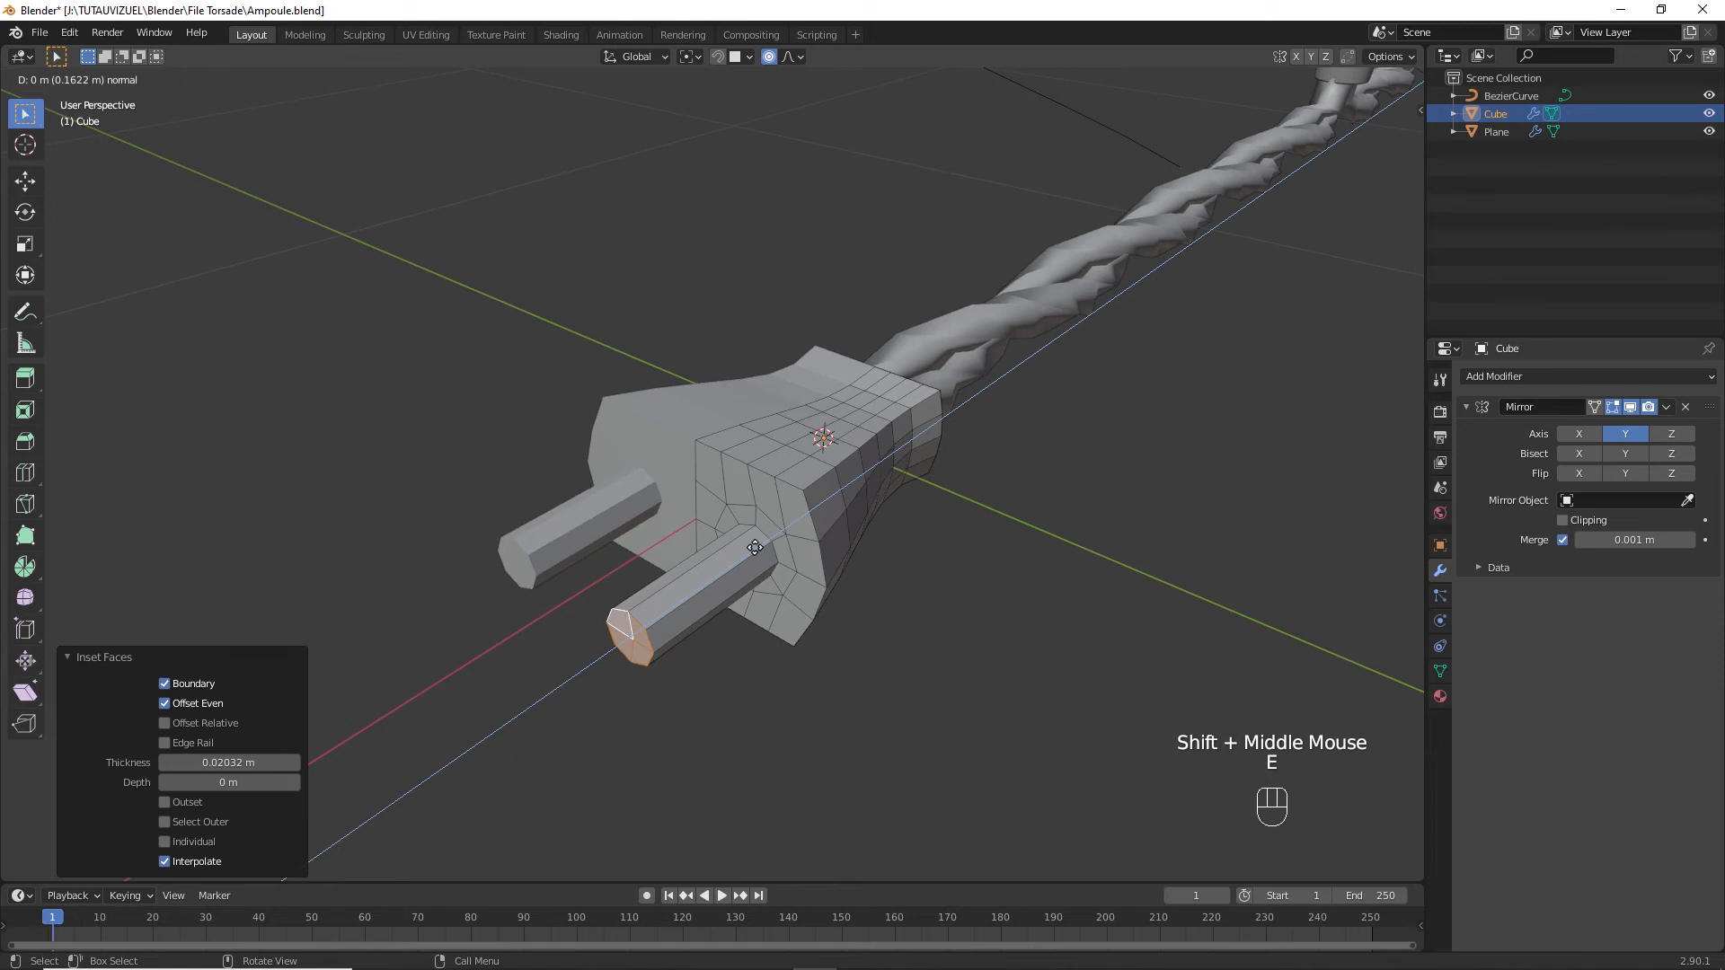
pyautogui.click(749, 550)
# Select the rim edges of the prong's tip and bevel them with two segments, about 0.0057 m wide.
pyautogui.moveTo(709, 590); pyautogui.dragTo(744, 566, button='middle')
pyautogui.keyDown('shift'); pyautogui.doubleClick(729, 586); pyautogui.keyUp('shift')
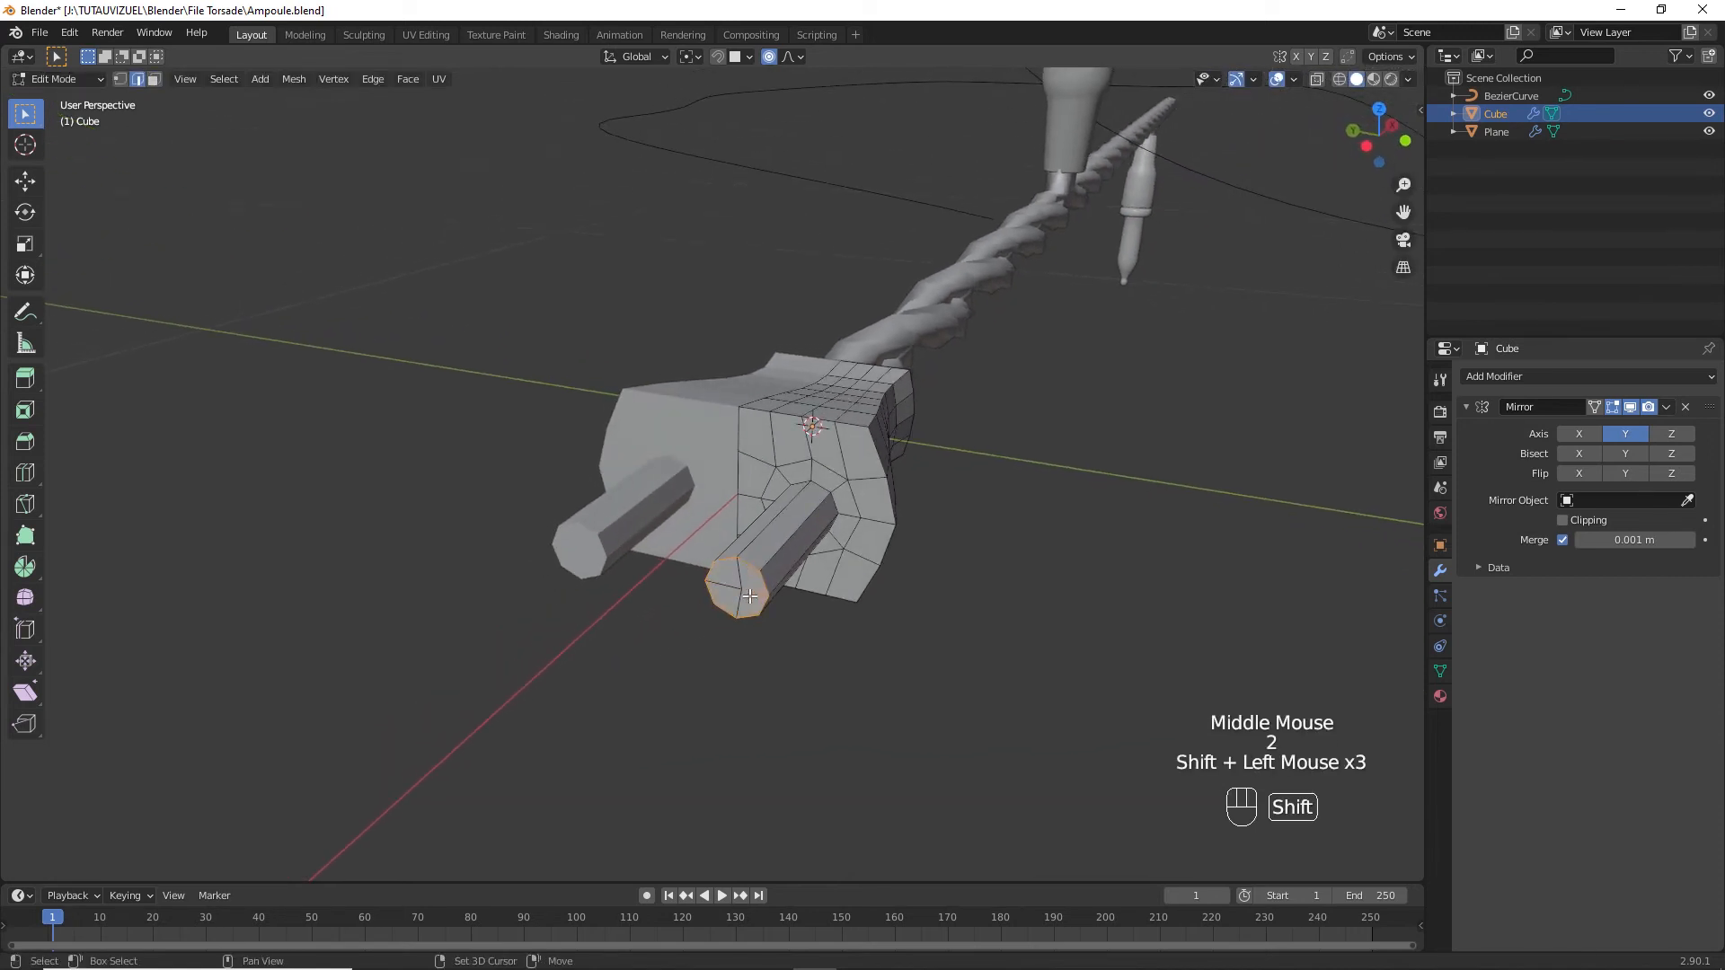
pyautogui.hotkey('ctrl', 'b')
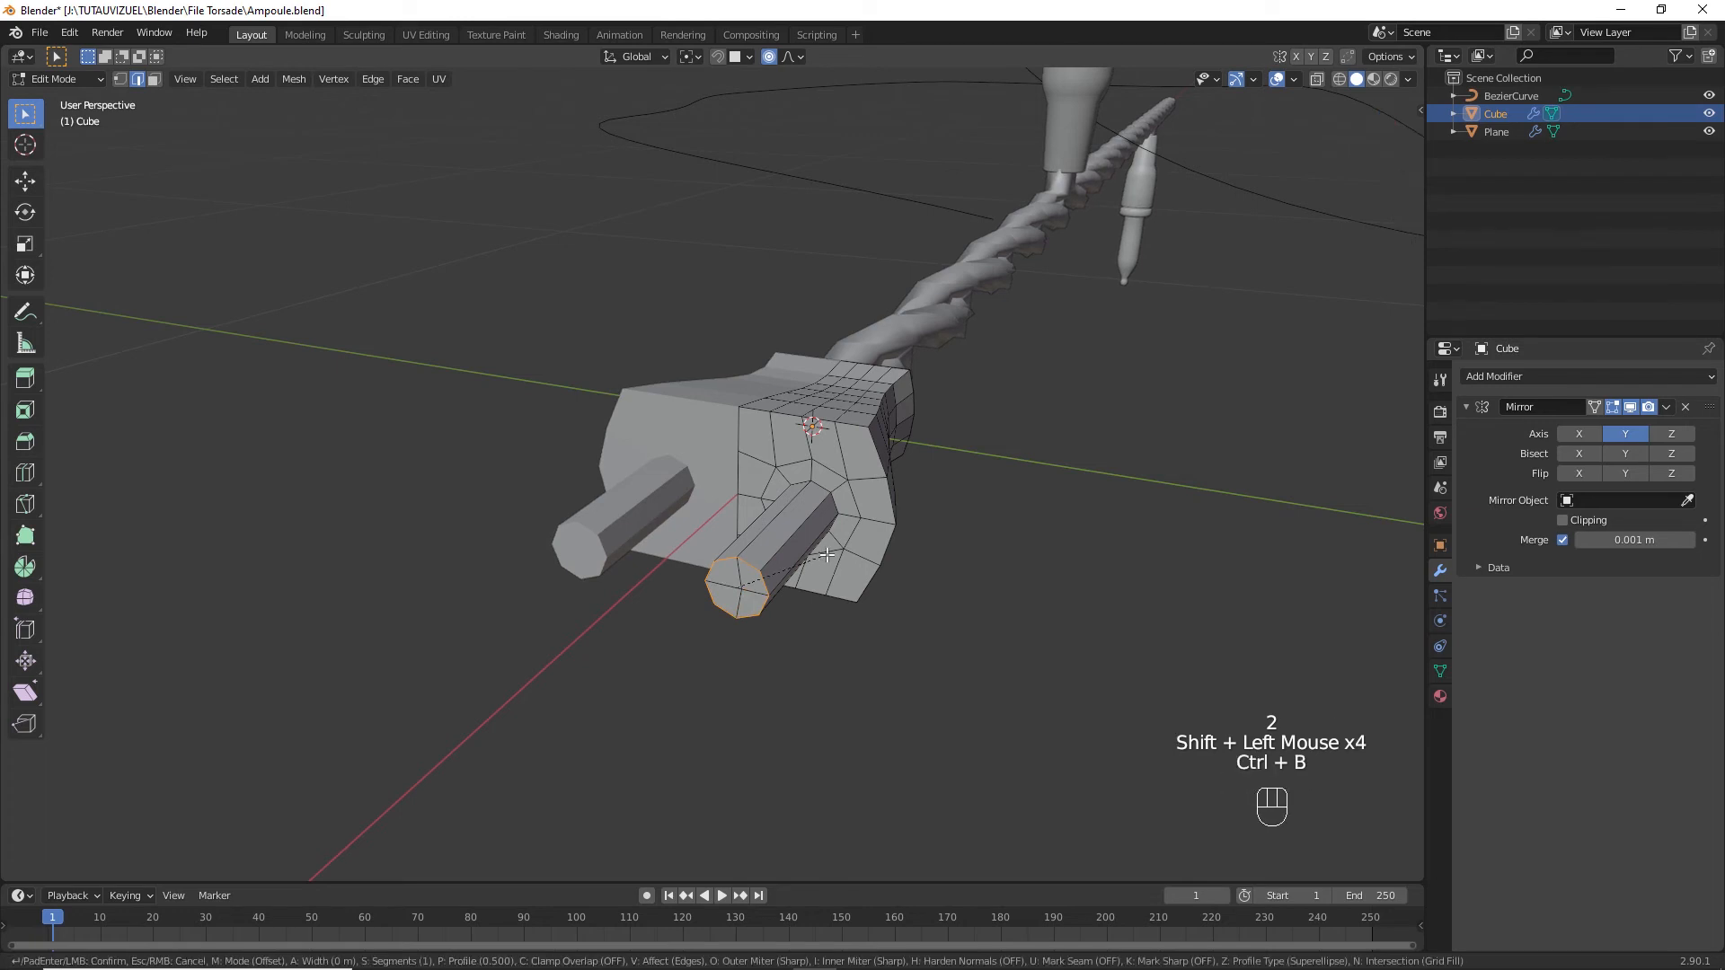
pyautogui.click(838, 553)
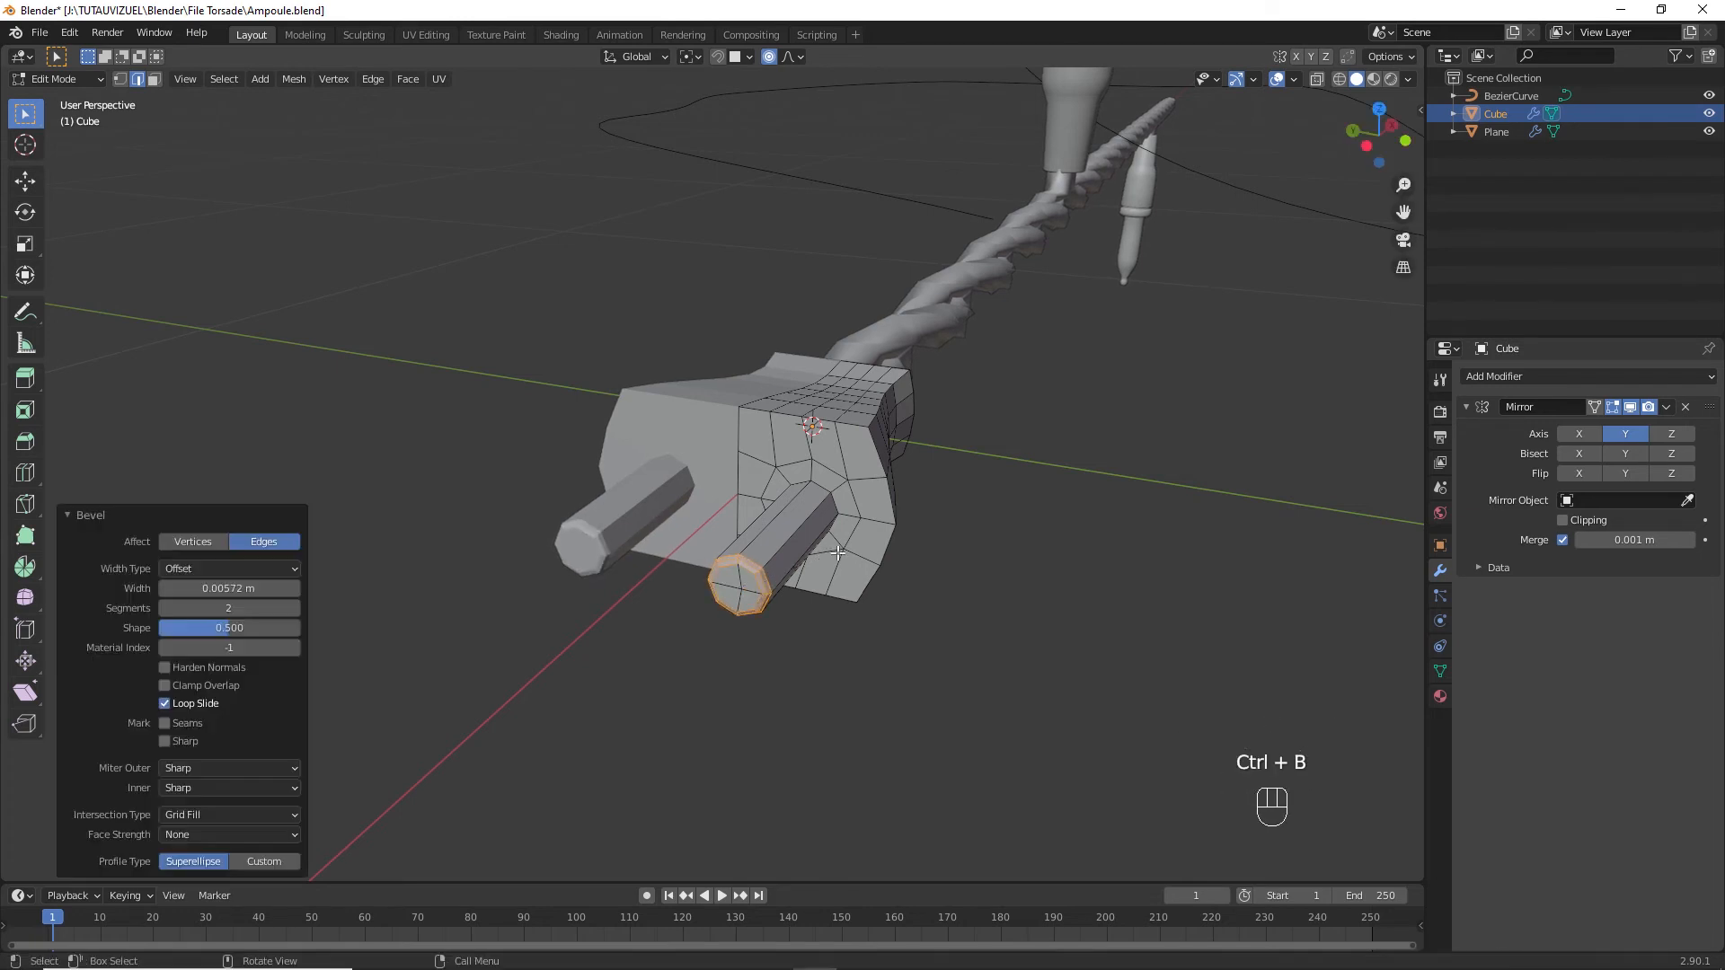
# Select the edge loop at the prong's base and bevel it with two segments, about 0.0051 m wide.
pyautogui.keyDown('alt'); pyautogui.click(832, 491); pyautogui.keyUp('alt')
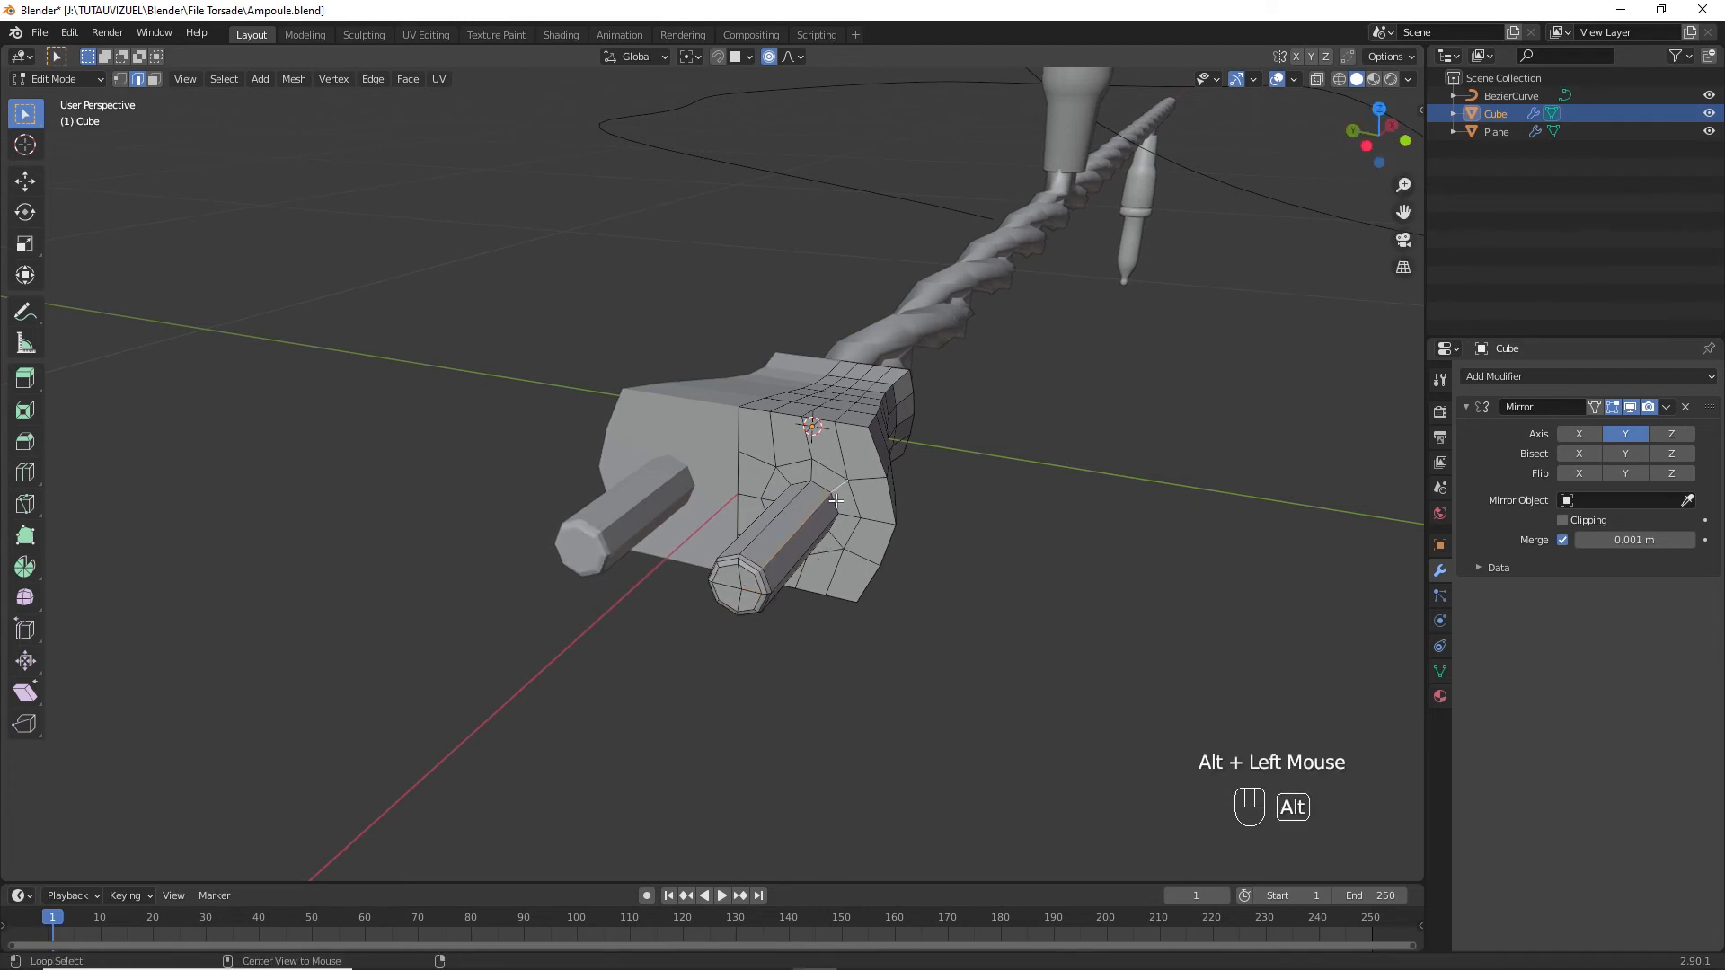
pyautogui.keyDown('alt'); pyautogui.click(836, 500); pyautogui.keyUp('alt')
pyautogui.moveTo(836, 500); pyautogui.dragTo(801, 474, button='middle')
pyautogui.hotkey('ctrl', 'b')
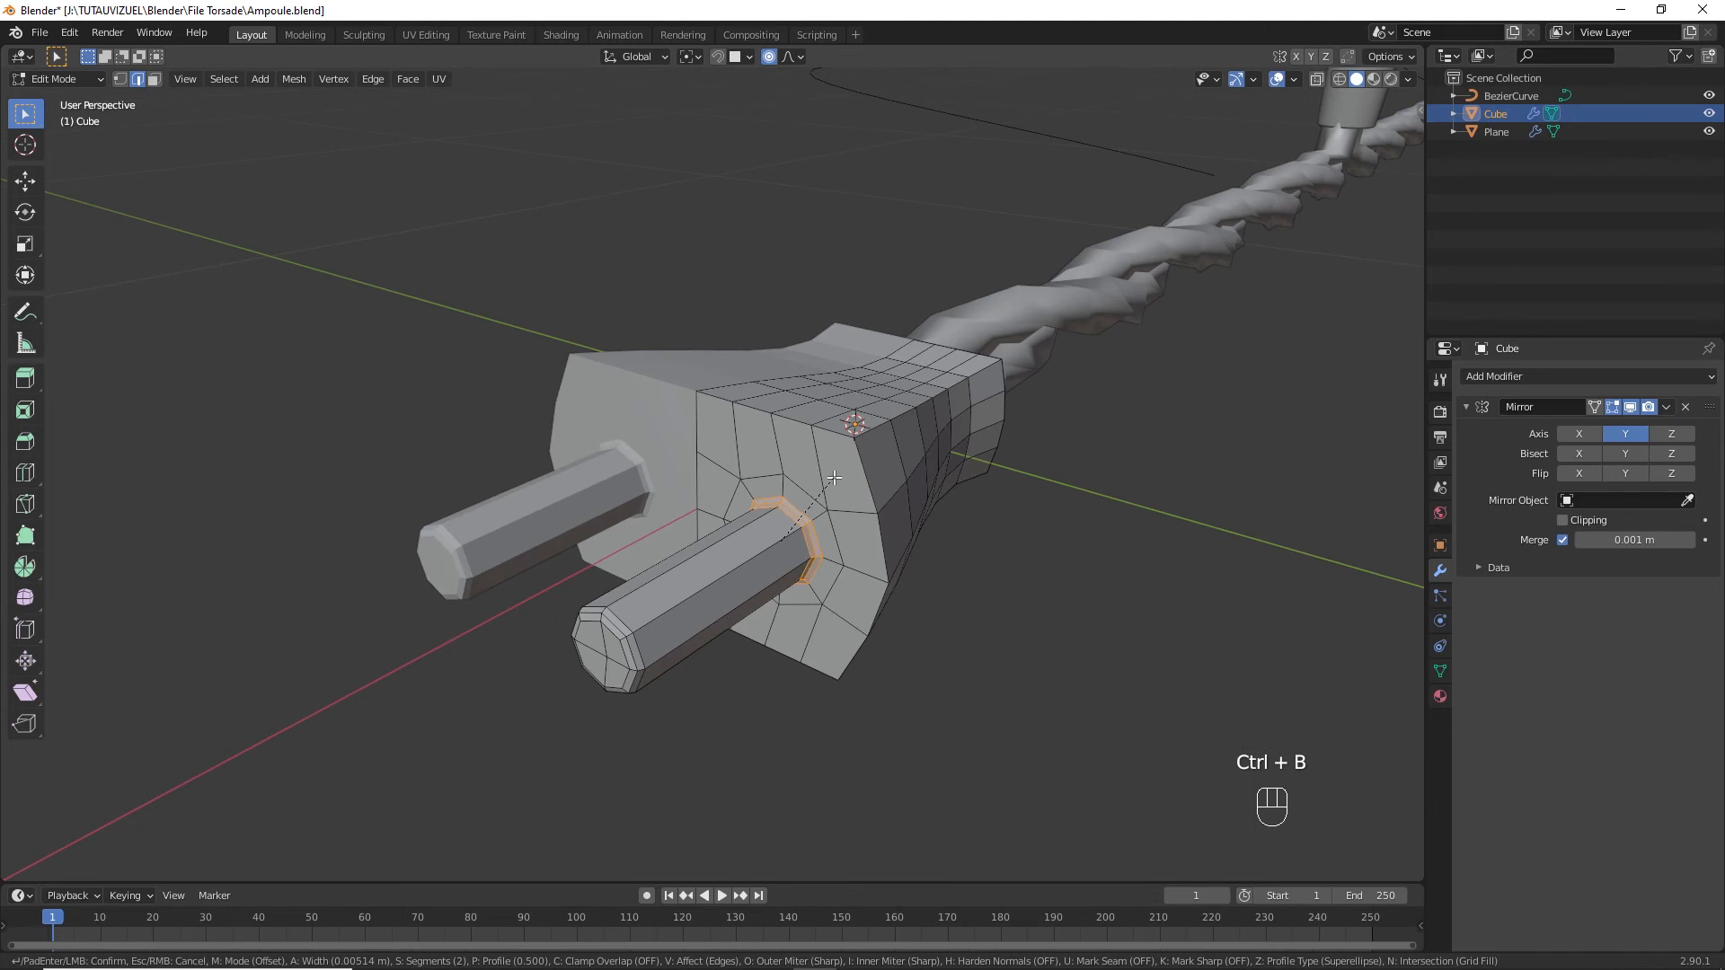
pyautogui.click(835, 478)
# Add one loop cut around the prong and slide it toward the base by a factor of about 0.594.
pyautogui.hotkey('ctrl', 'r')
pyautogui.click(778, 555)
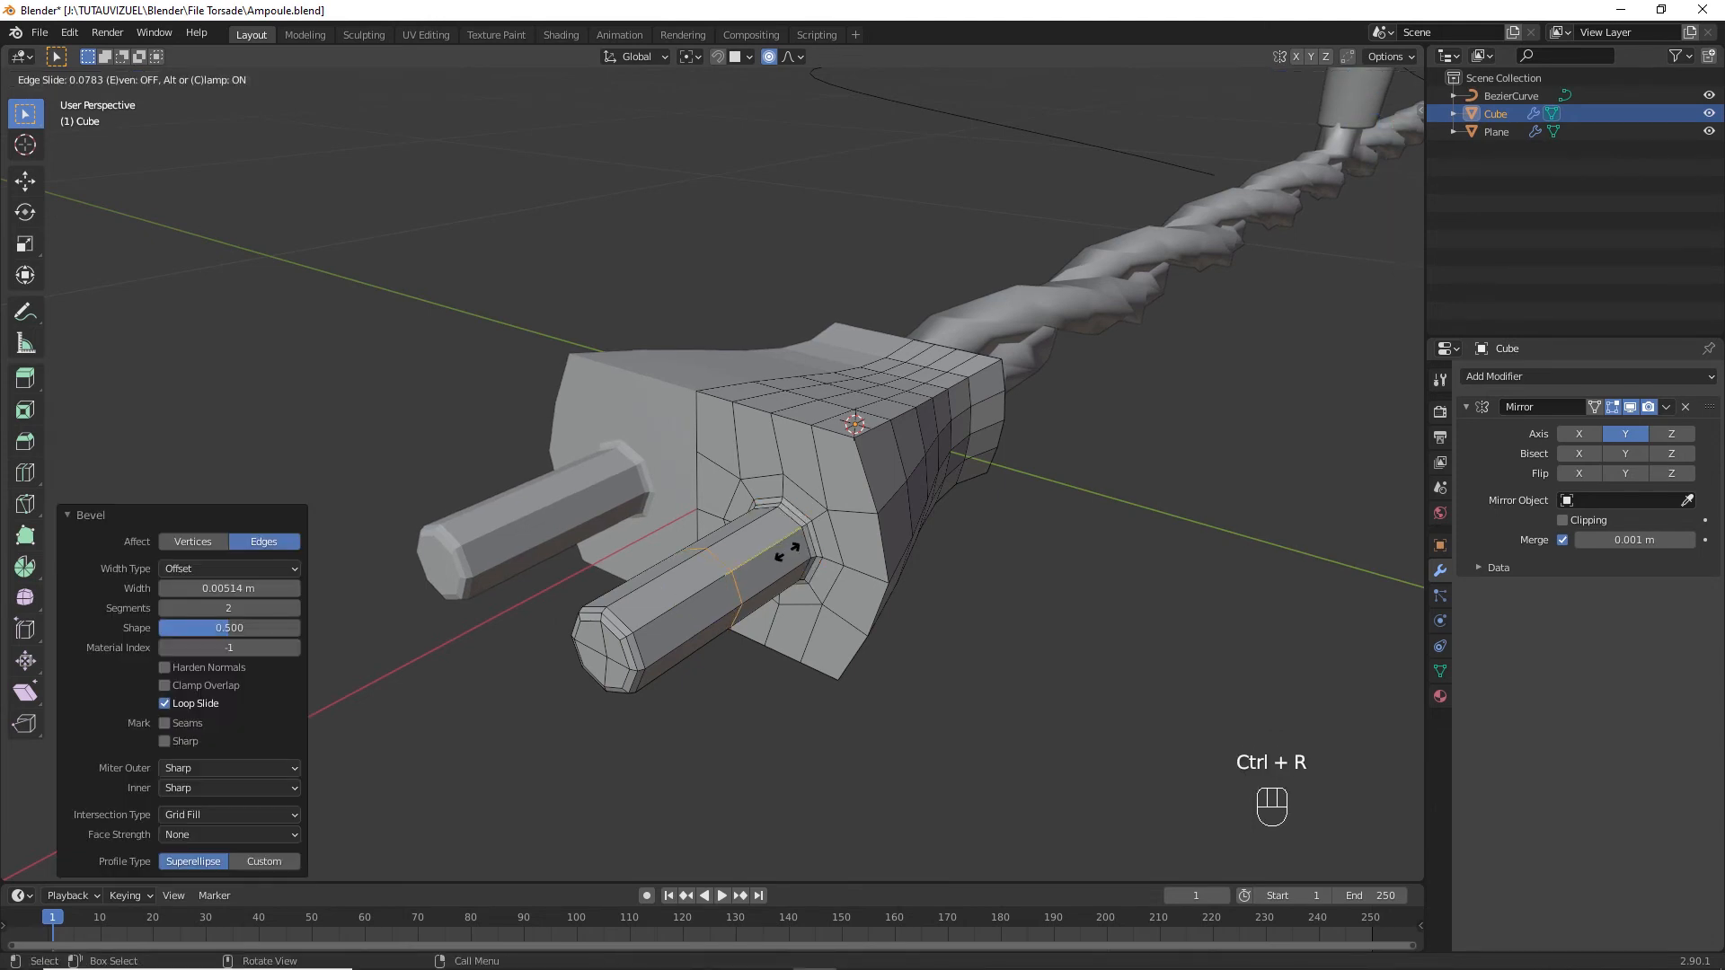
pyautogui.click(836, 532)
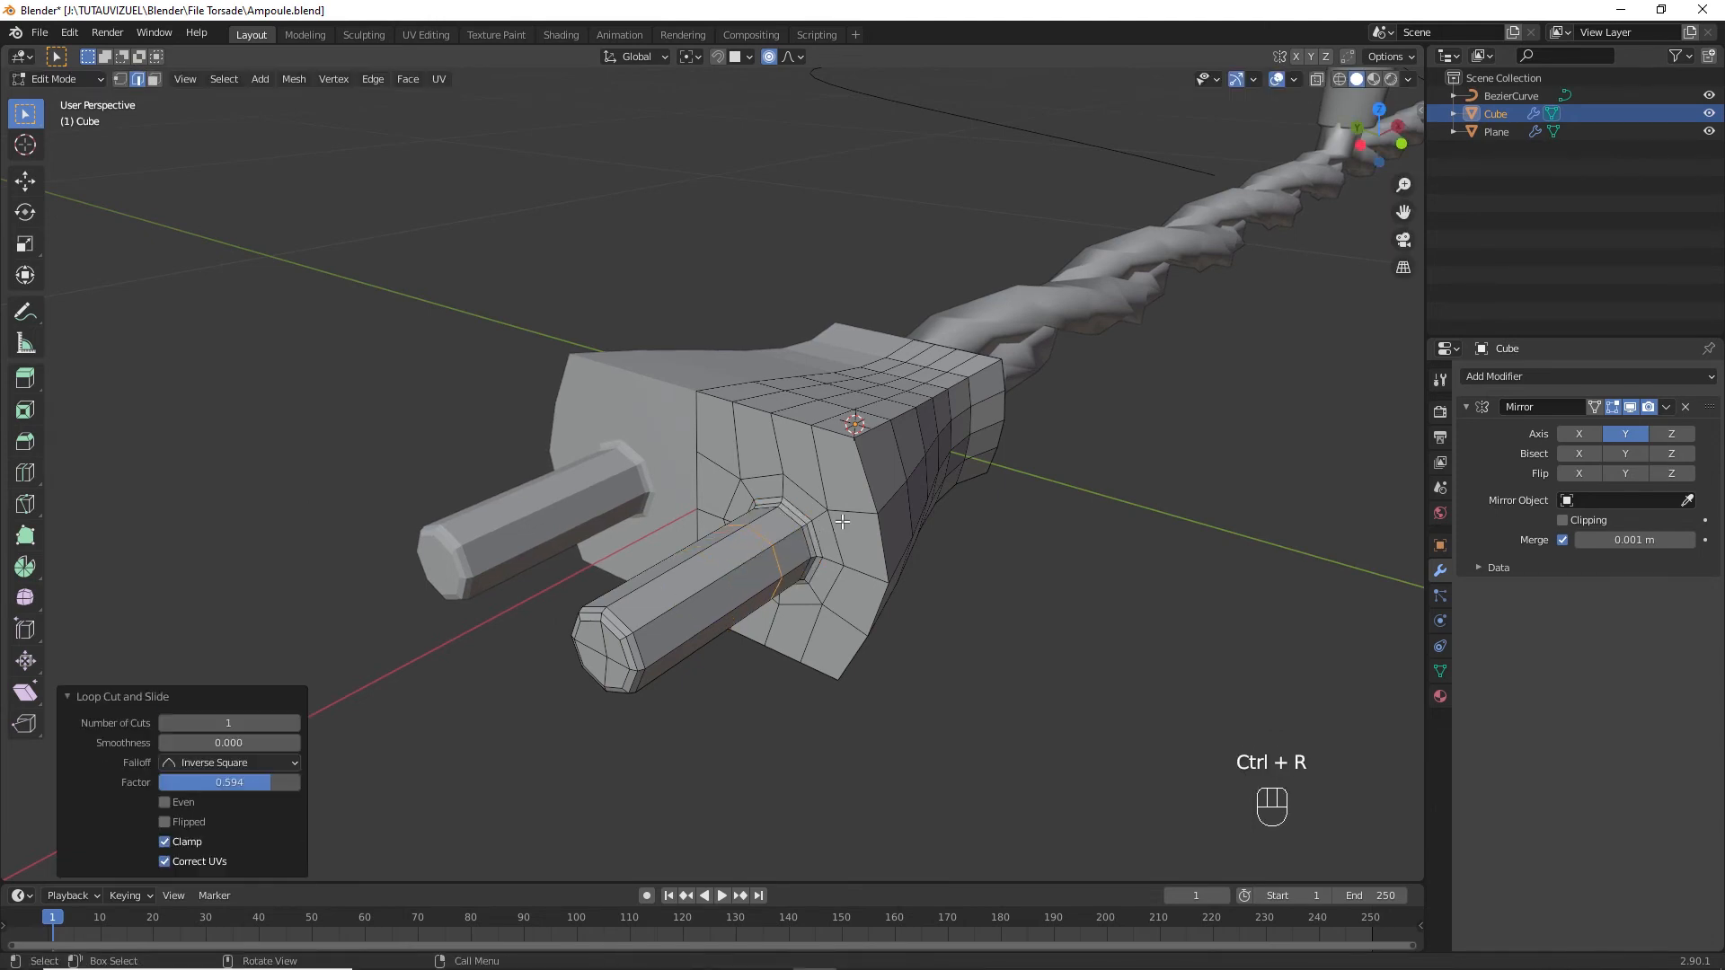
pyautogui.moveTo(836, 532); pyautogui.dragTo(806, 564, button='middle')
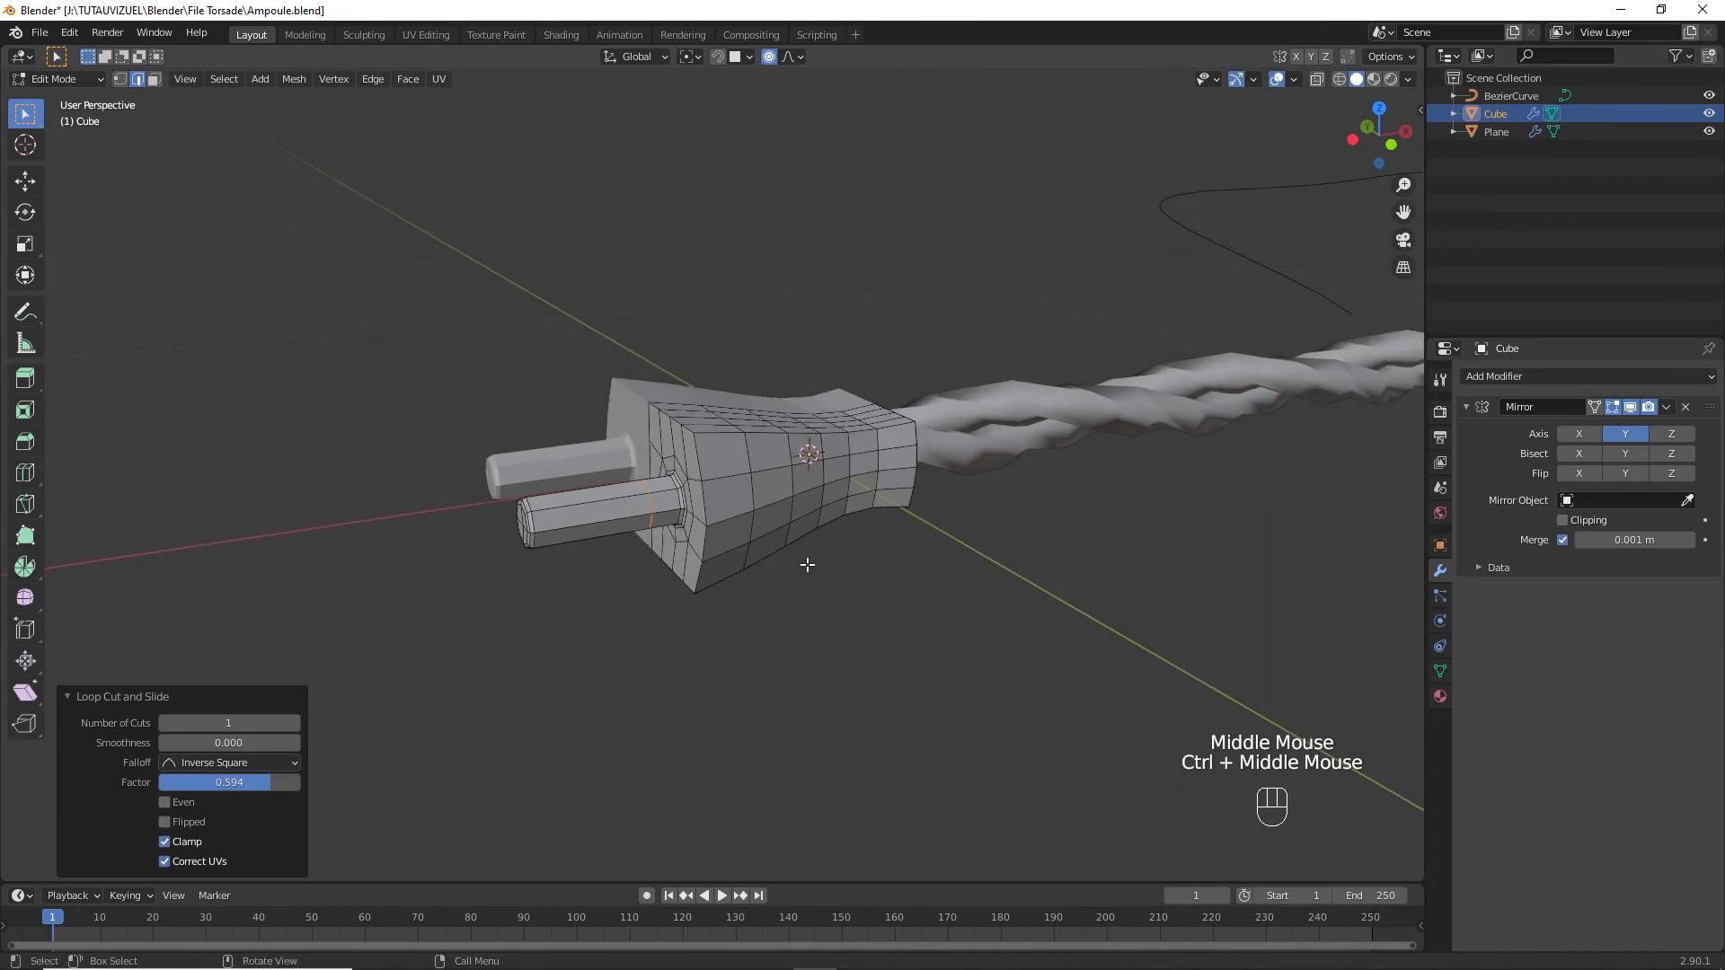
# Leave mesh editing, add a level 1 Subdivision modifier to the plug, and shade it smooth.
pyautogui.press('Tab')
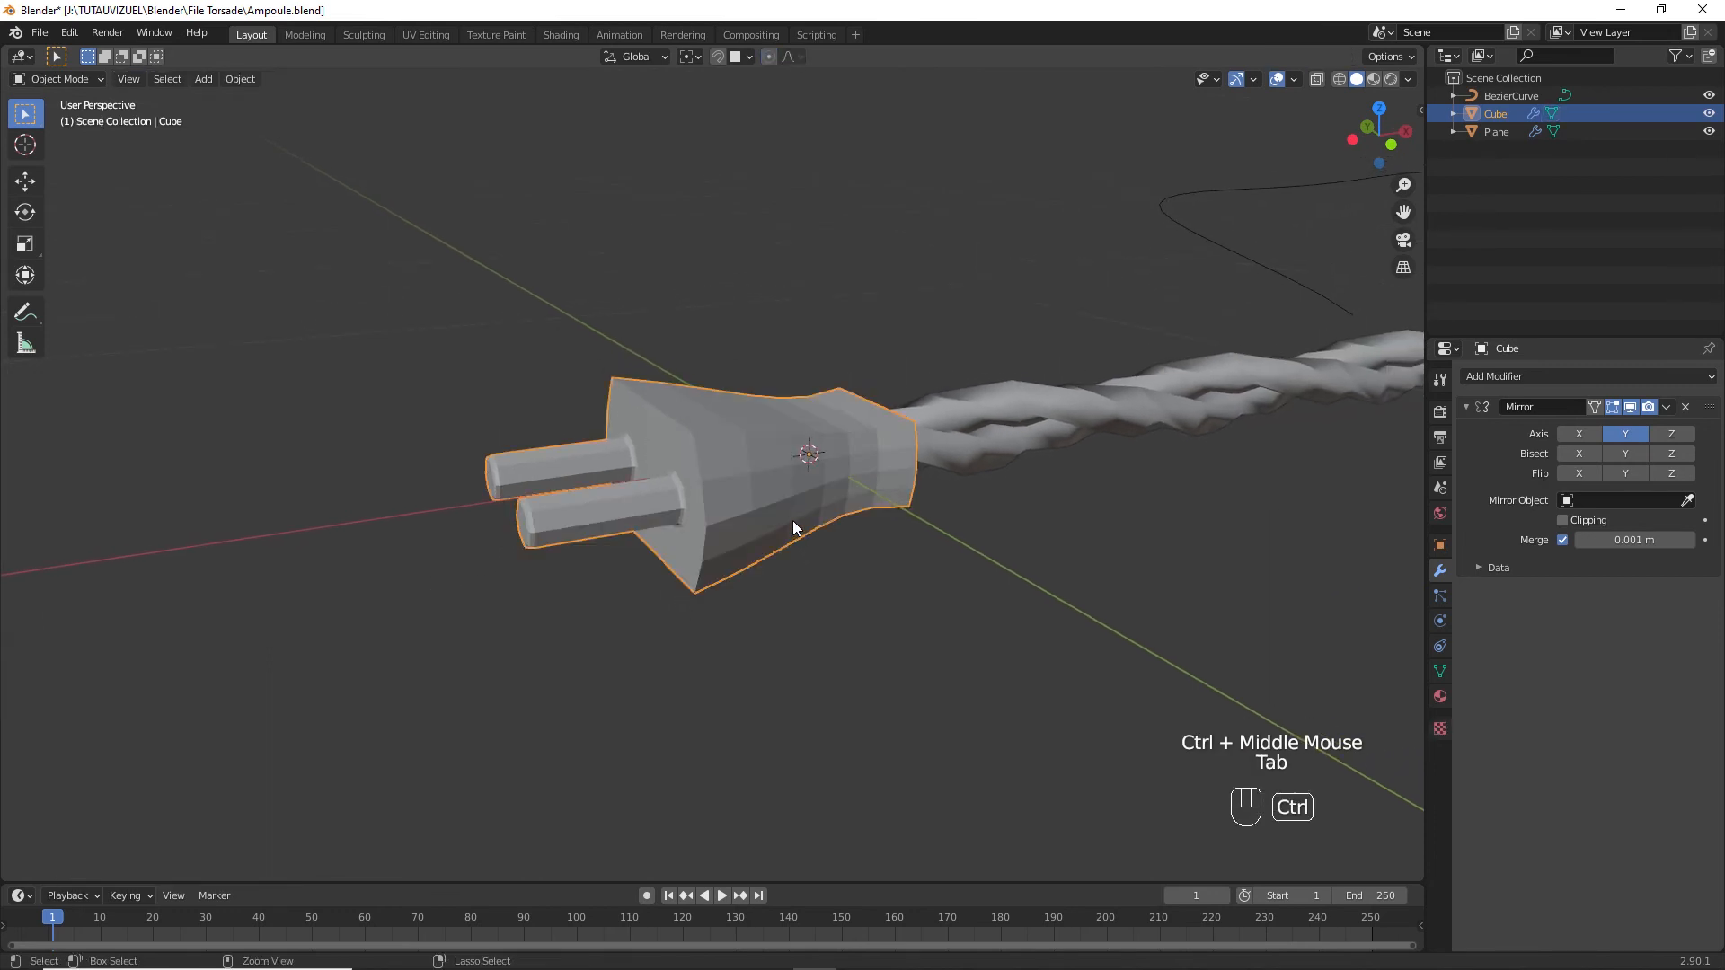
pyautogui.hotkey('ctrl', '1')
pyautogui.rightClick(780, 497)
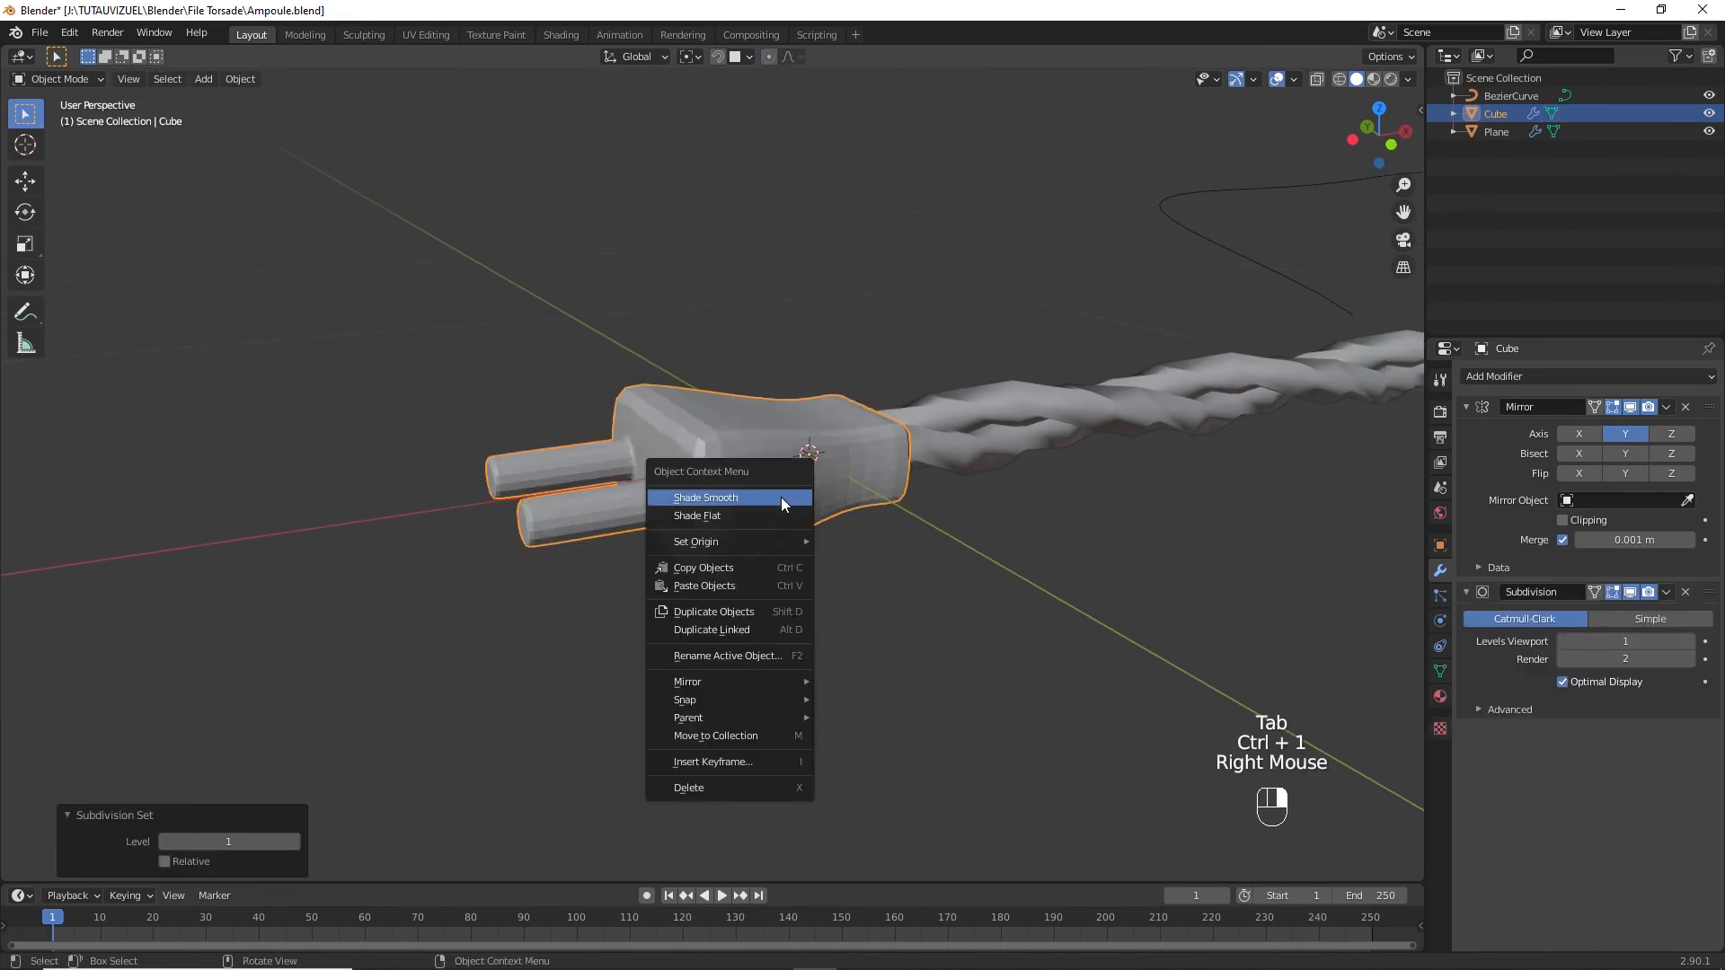
pyautogui.click(780, 497)
# Edit the plug body and add a loop cut slid toward the prong-side face by a factor of about 0.626.
pyautogui.press('Tab')
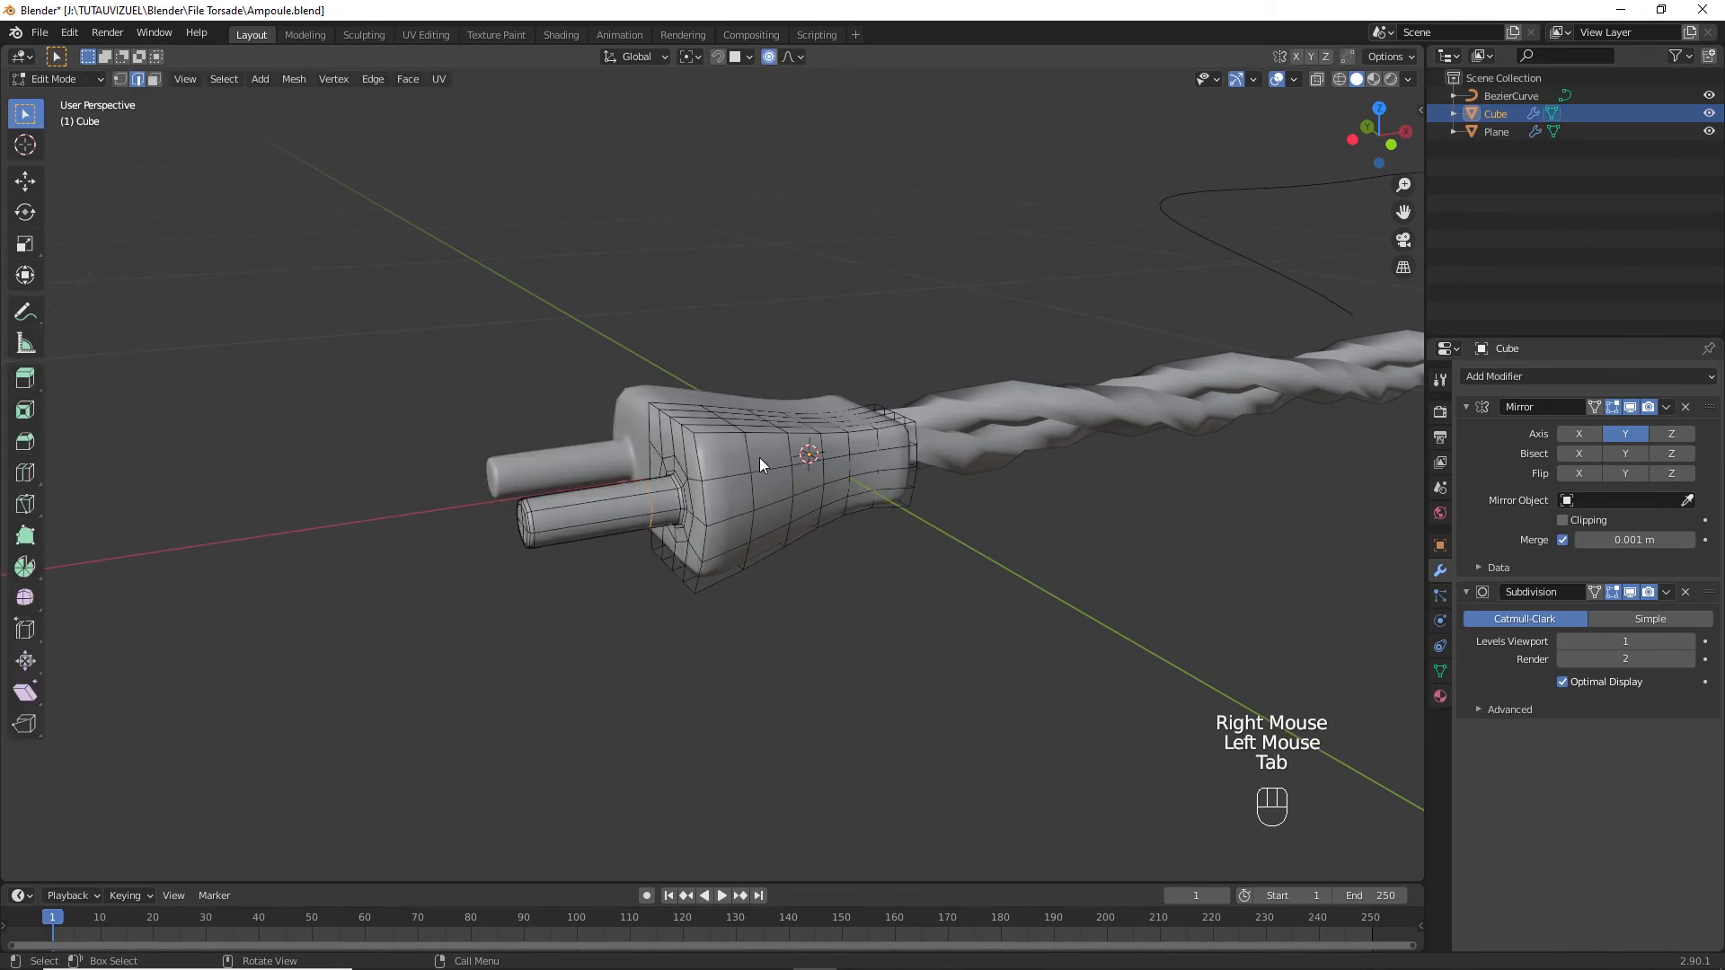
pyautogui.keyDown('ctrl'); pyautogui.moveTo(758, 457); pyautogui.dragTo(737, 432, button='middle'); pyautogui.keyUp('ctrl')
pyautogui.hotkey('ctrl', 'r')
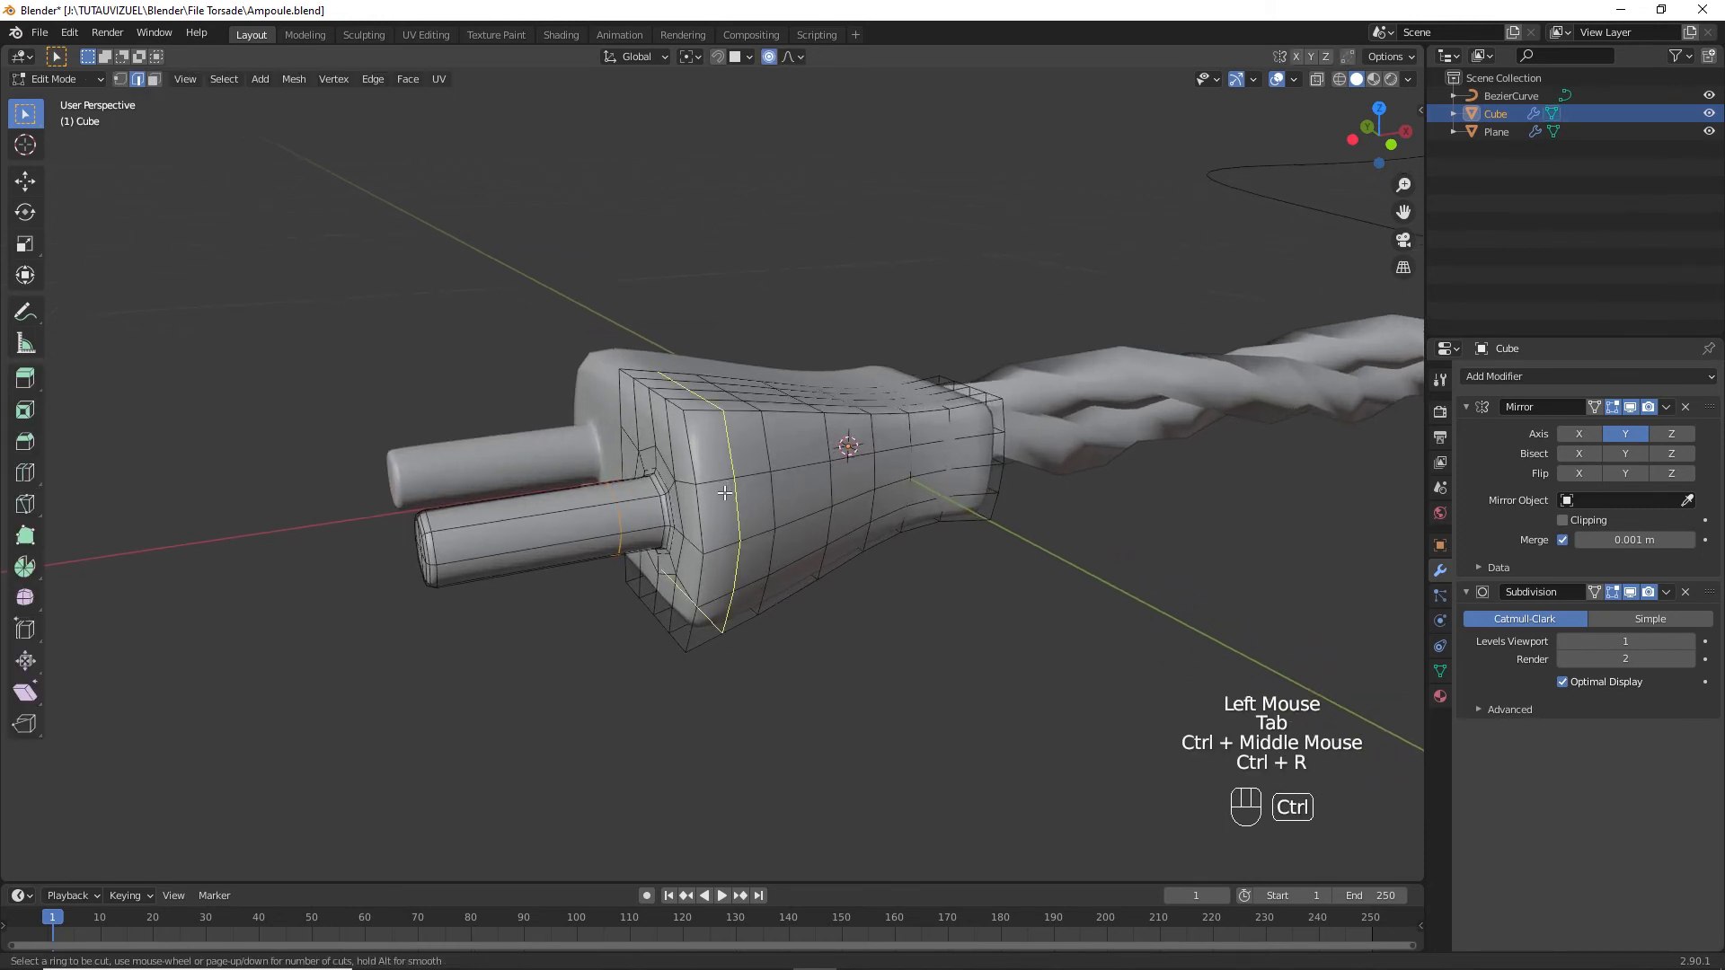
pyautogui.click(717, 490)
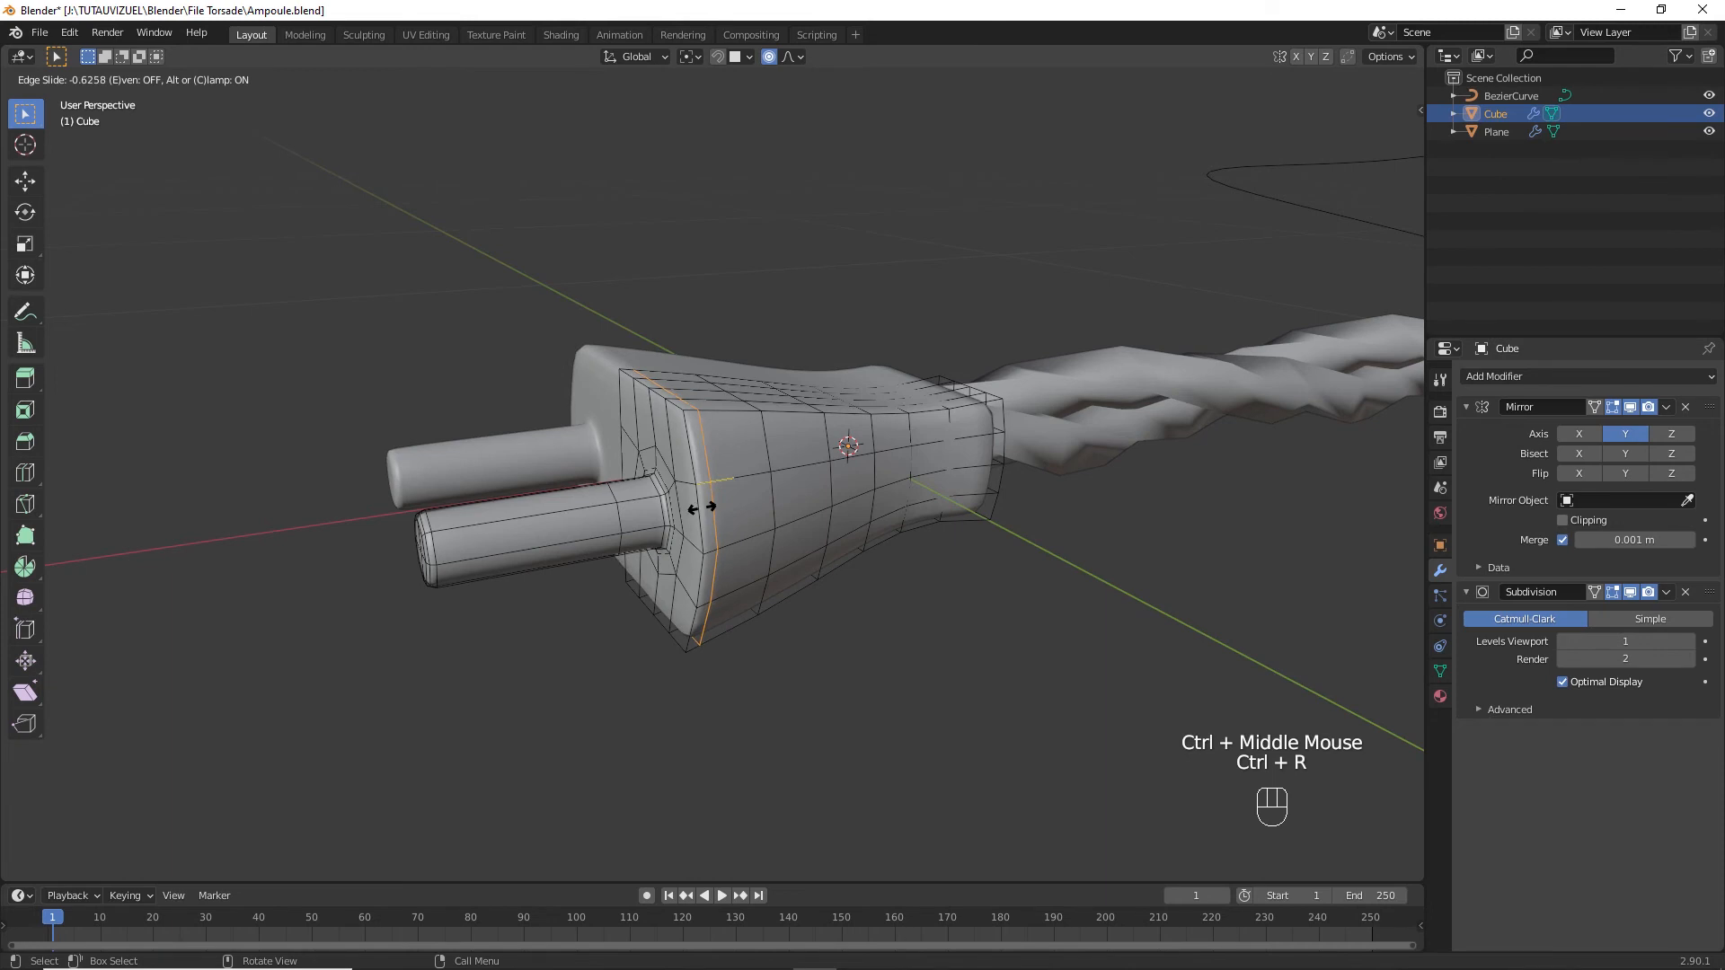
pyautogui.click(700, 508)
# Add a loop cut slid toward the plug's cable end by a factor of about 0.595, and leave mesh editing.
pyautogui.moveTo(701, 507); pyautogui.dragTo(944, 479, button='middle')
pyautogui.hotkey('ctrl', 'r')
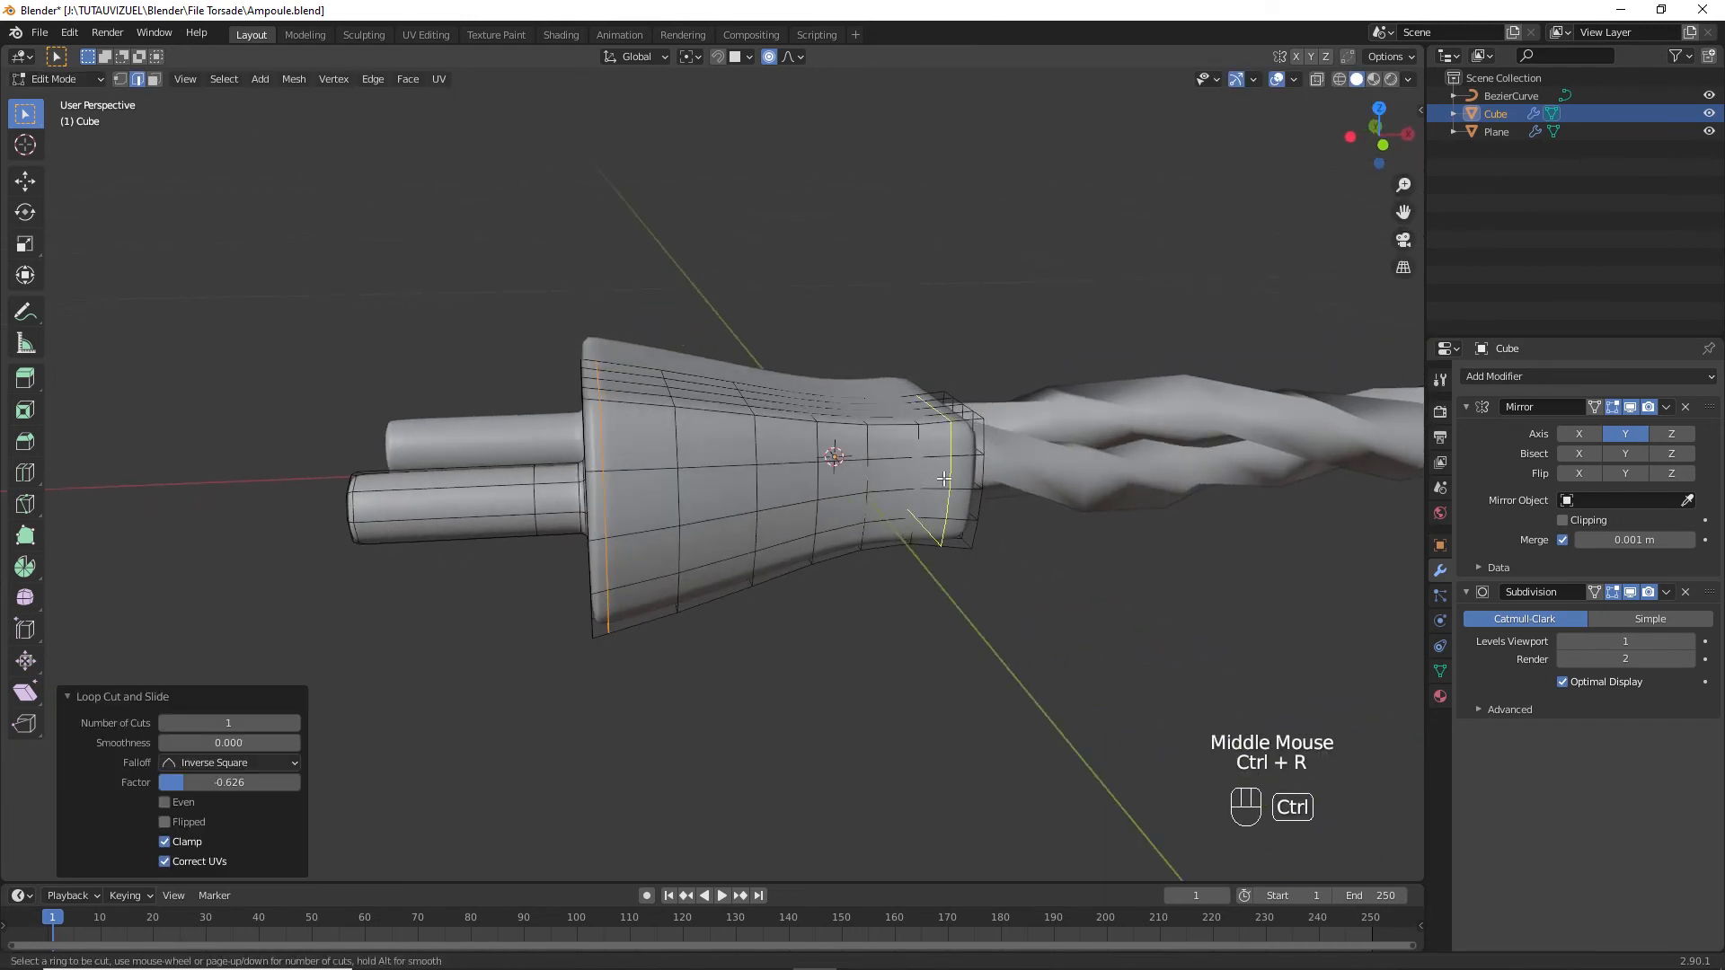
pyautogui.click(943, 479)
pyautogui.click(959, 490)
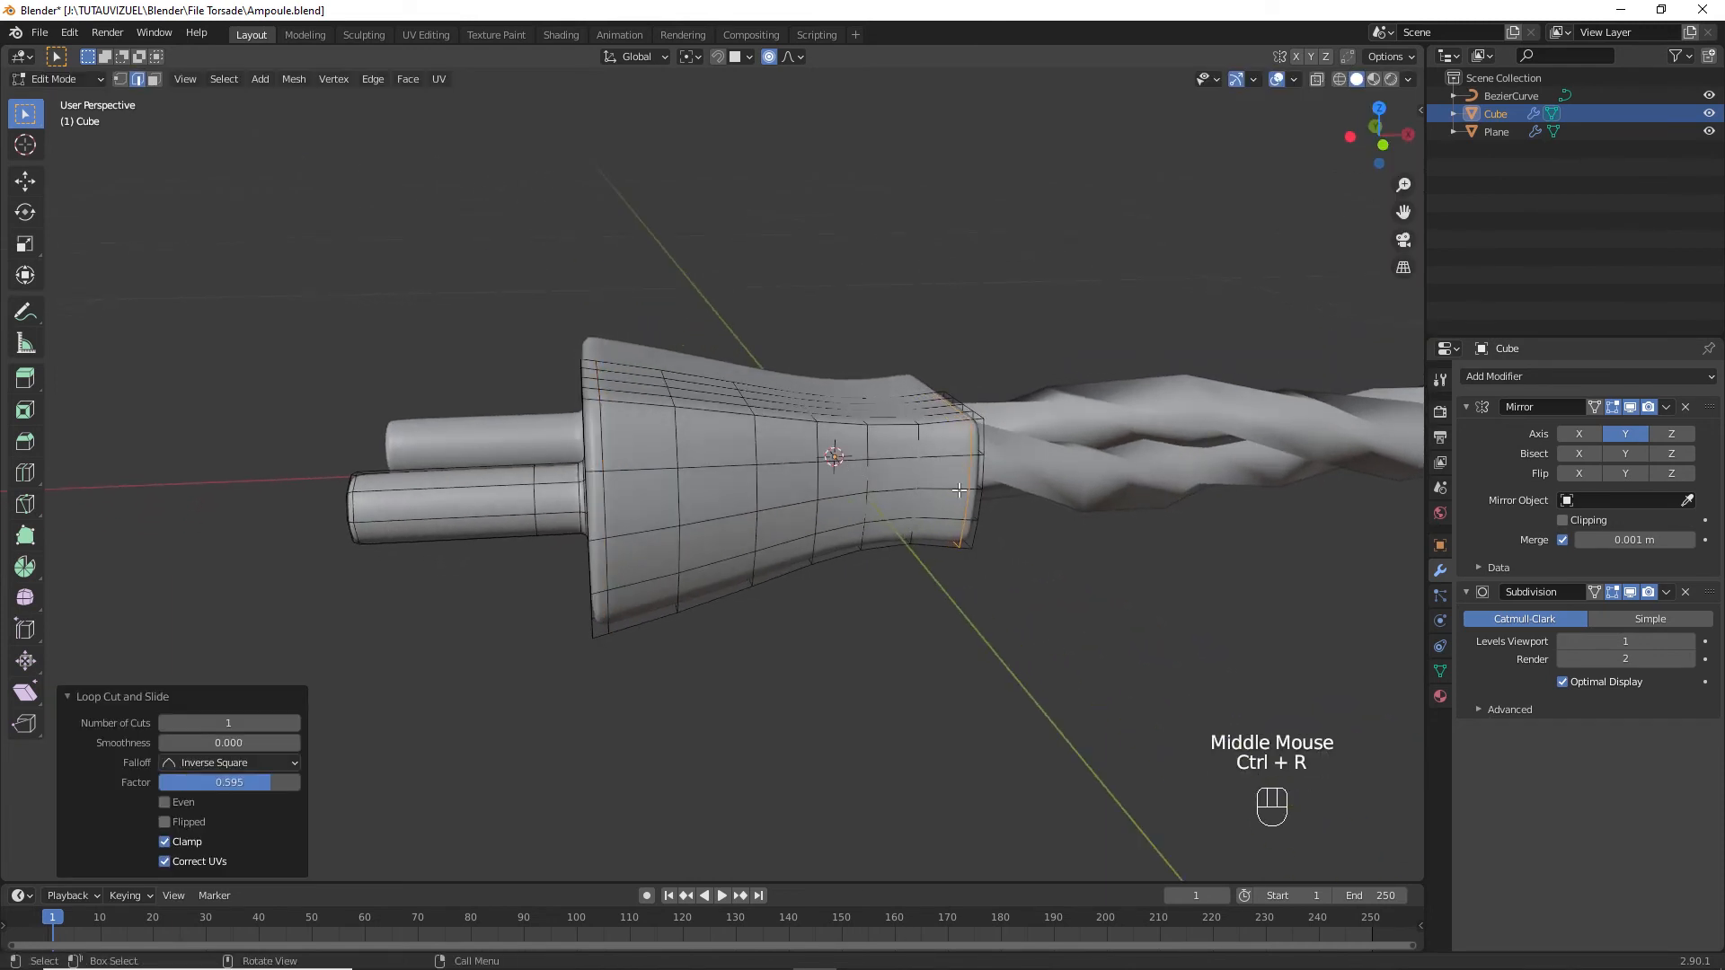
pyautogui.moveTo(827, 512); pyautogui.dragTo(871, 518, button='middle')
pyautogui.press('Tab')
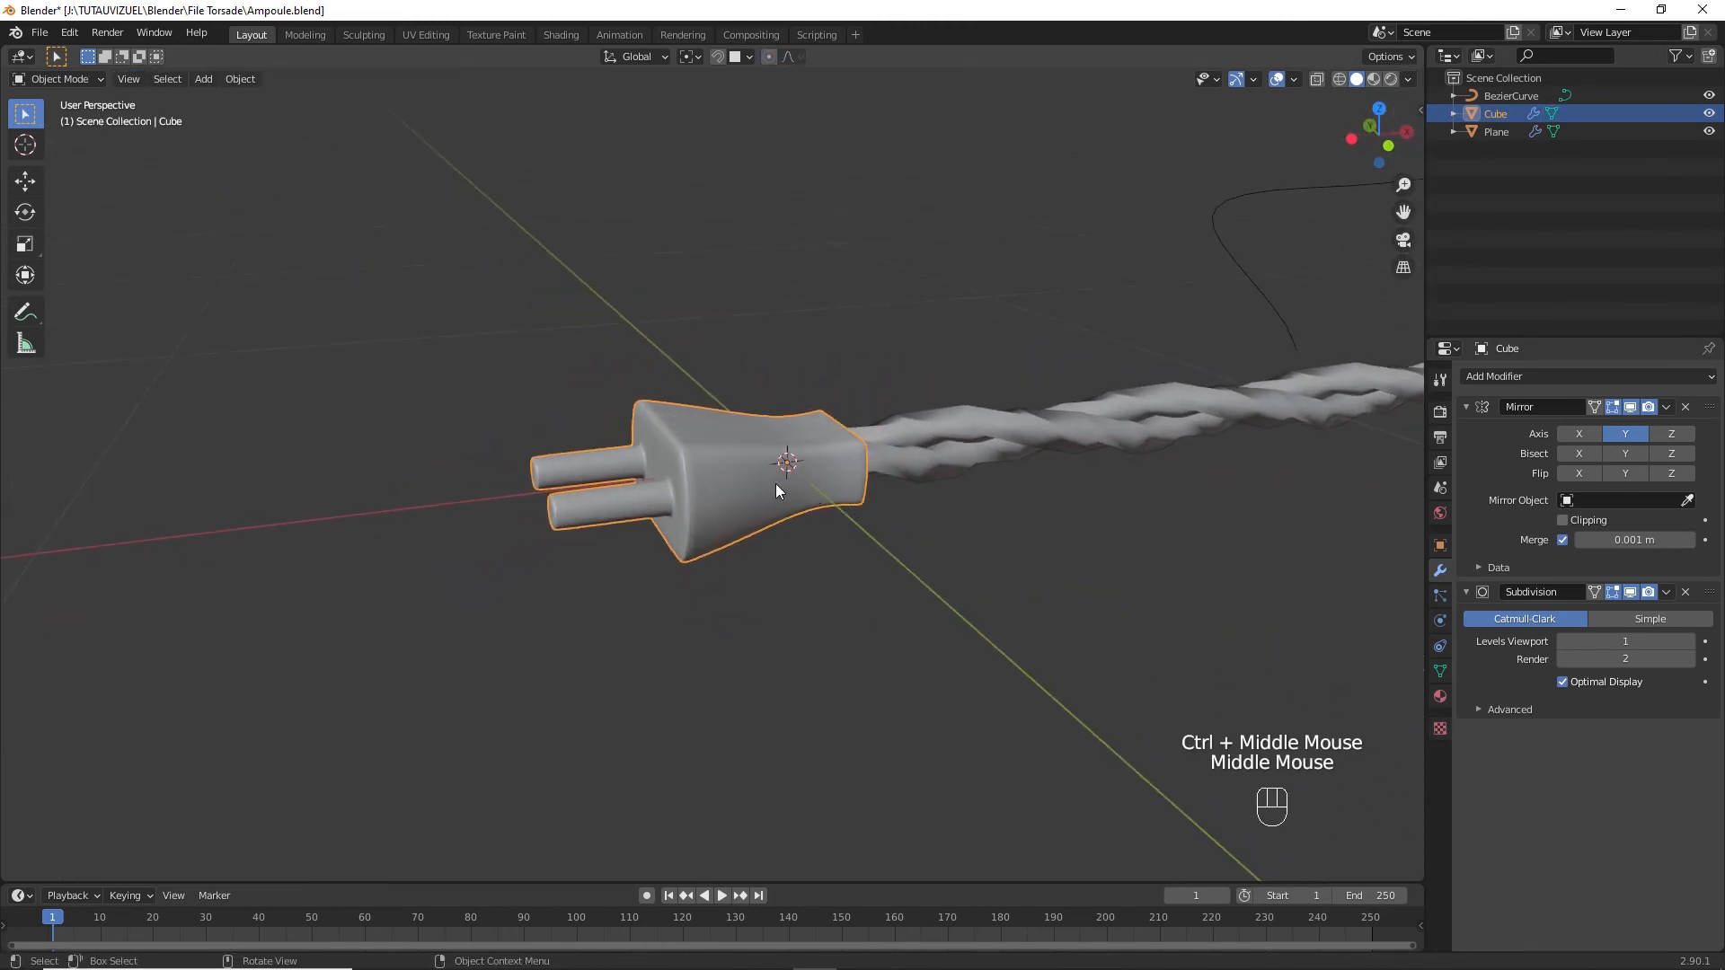
# Duplicate the two-prong plug and place the copy about 0.305 m above the original along Z.
pyautogui.click(751, 481)
pyautogui.hotkey('shift', 'd')
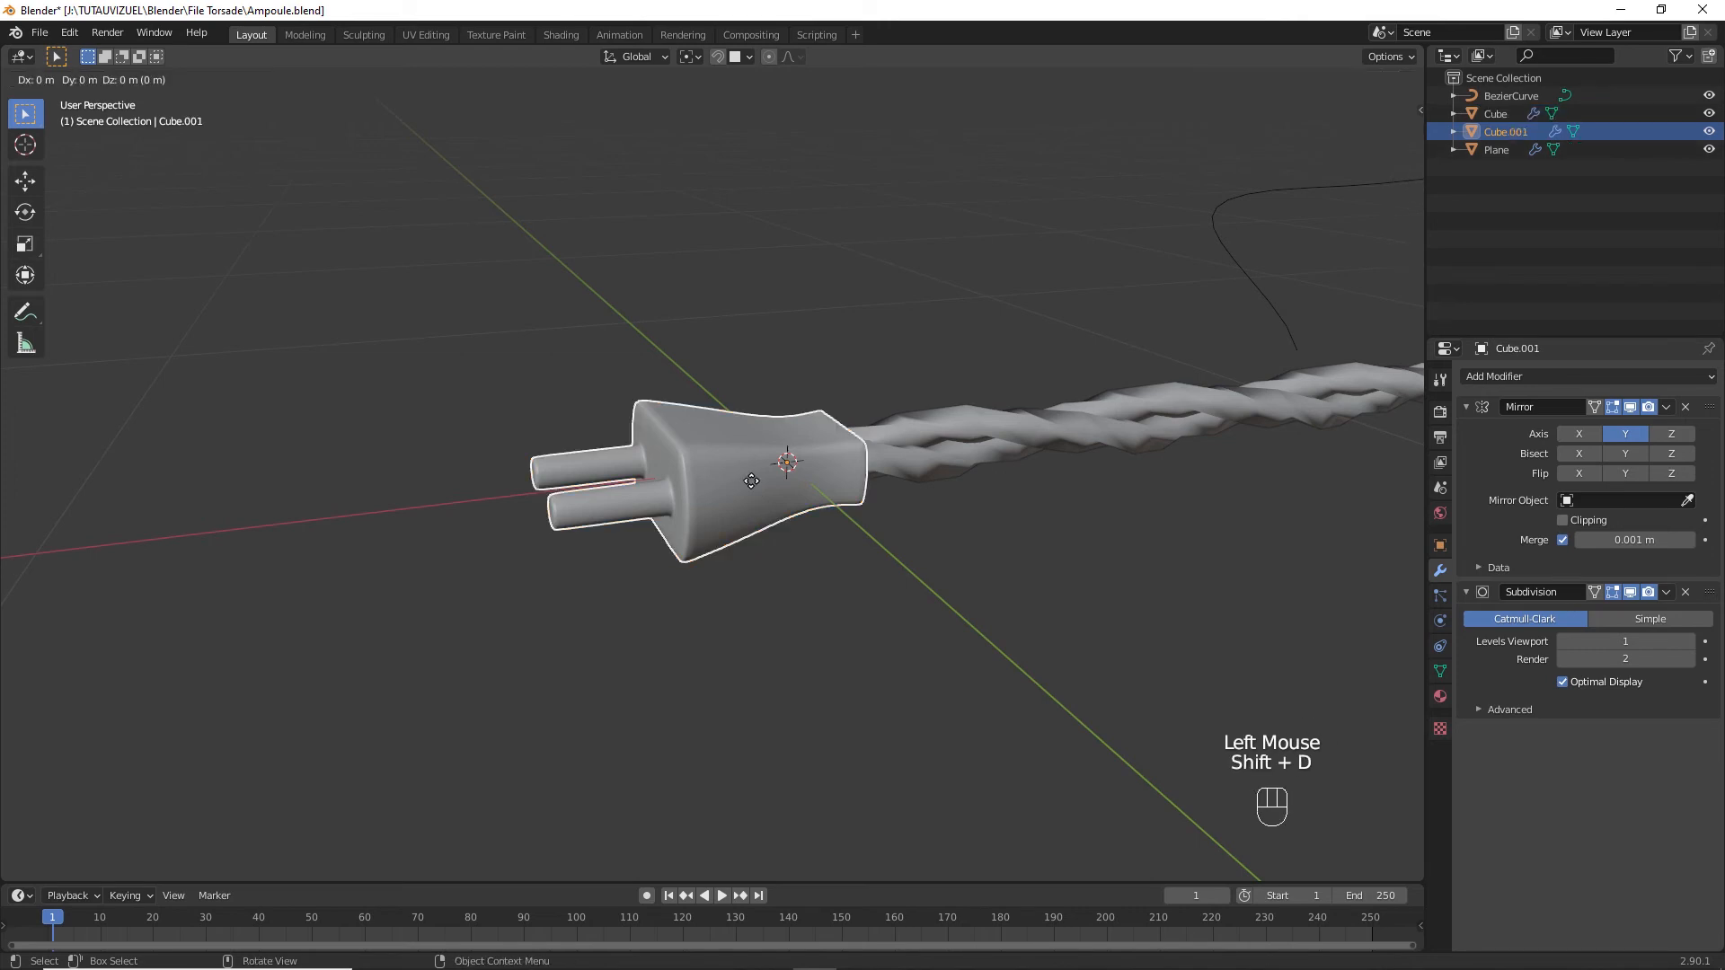
pyautogui.press('z')
pyautogui.click(749, 314)
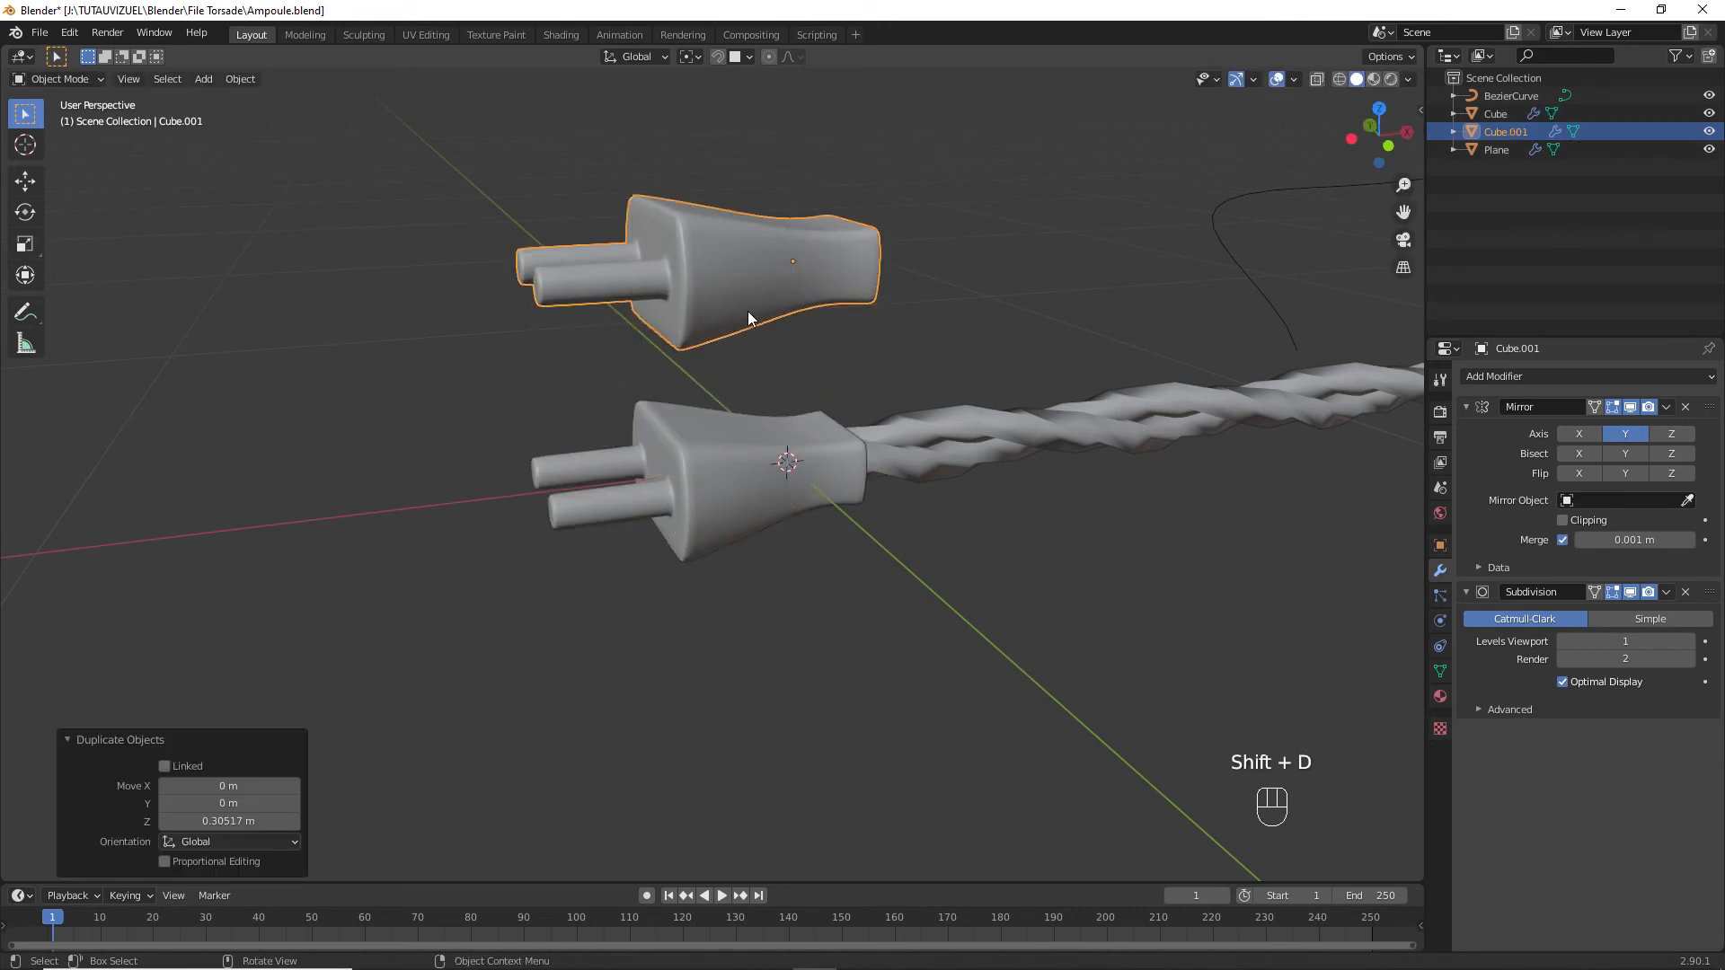
# Edit the duplicated plug, select all faces of its prong down to the base, and delete them.
pyautogui.press('Tab')
pyautogui.moveTo(633, 305); pyautogui.dragTo(649, 315, button='middle')
pyautogui.press('3')
pyautogui.moveTo(522, 282); pyautogui.dragTo(616, 329)
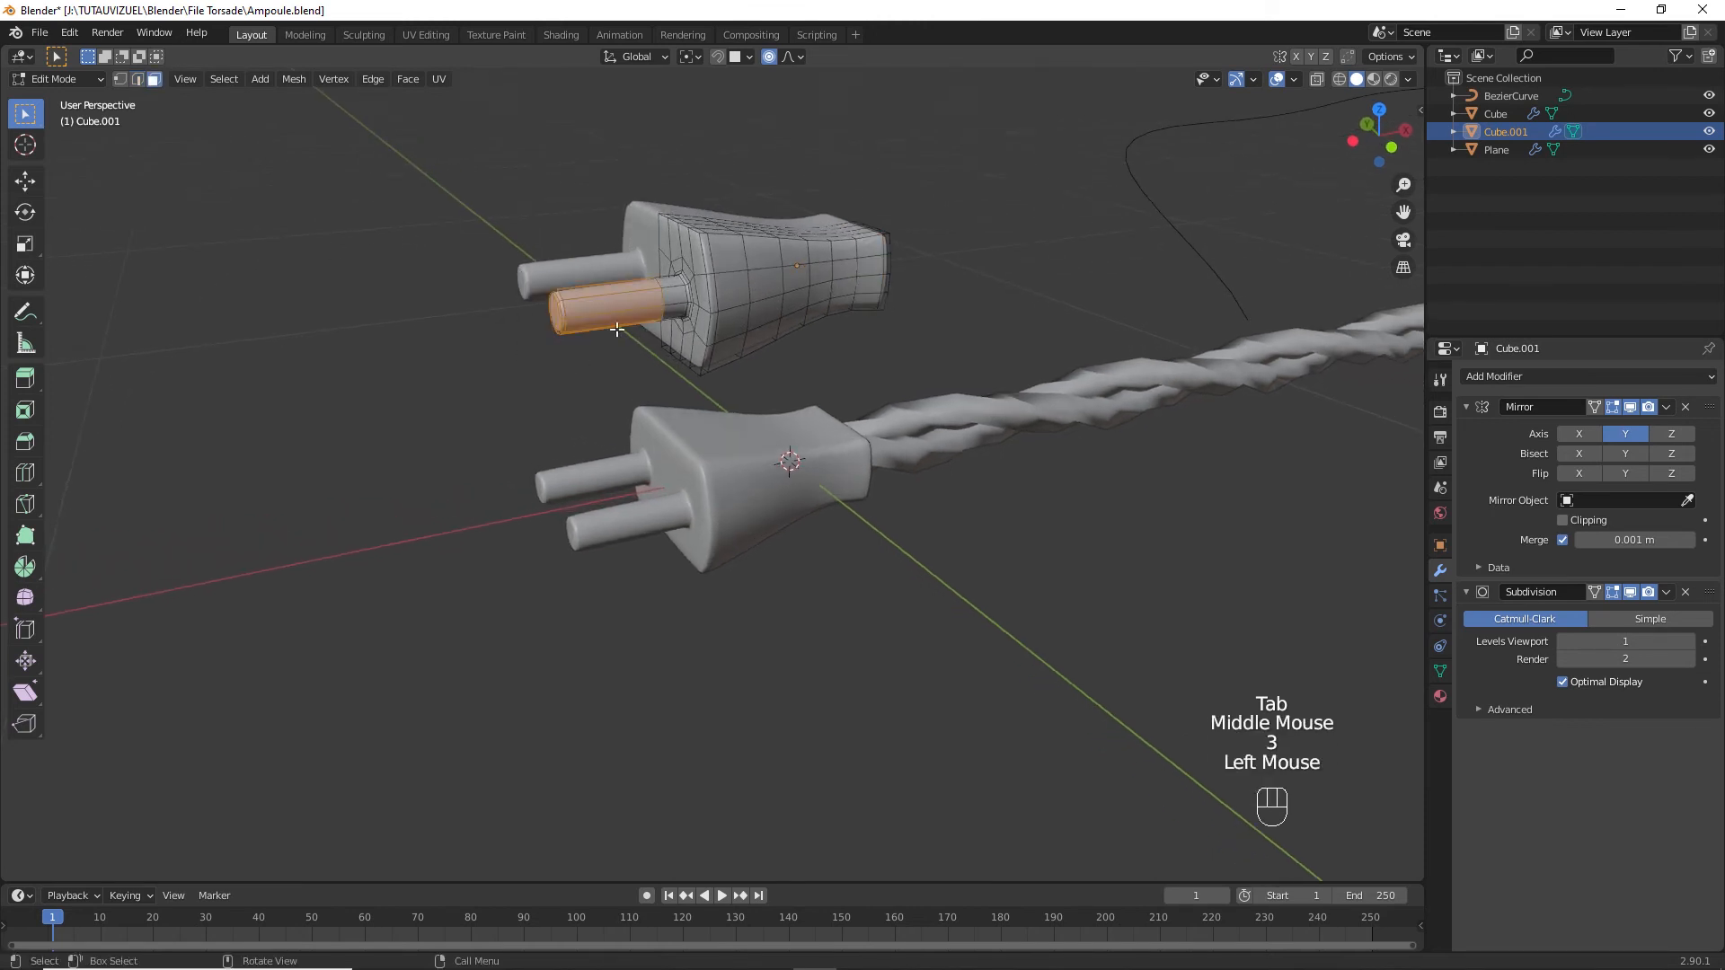
pyautogui.moveTo(617, 329); pyautogui.dragTo(884, 334, button='middle')
pyautogui.keyDown('shift'); pyautogui.moveTo(897, 234); pyautogui.dragTo(977, 351); pyautogui.keyUp('shift')
pyautogui.moveTo(977, 350); pyautogui.dragTo(798, 316, button='middle')
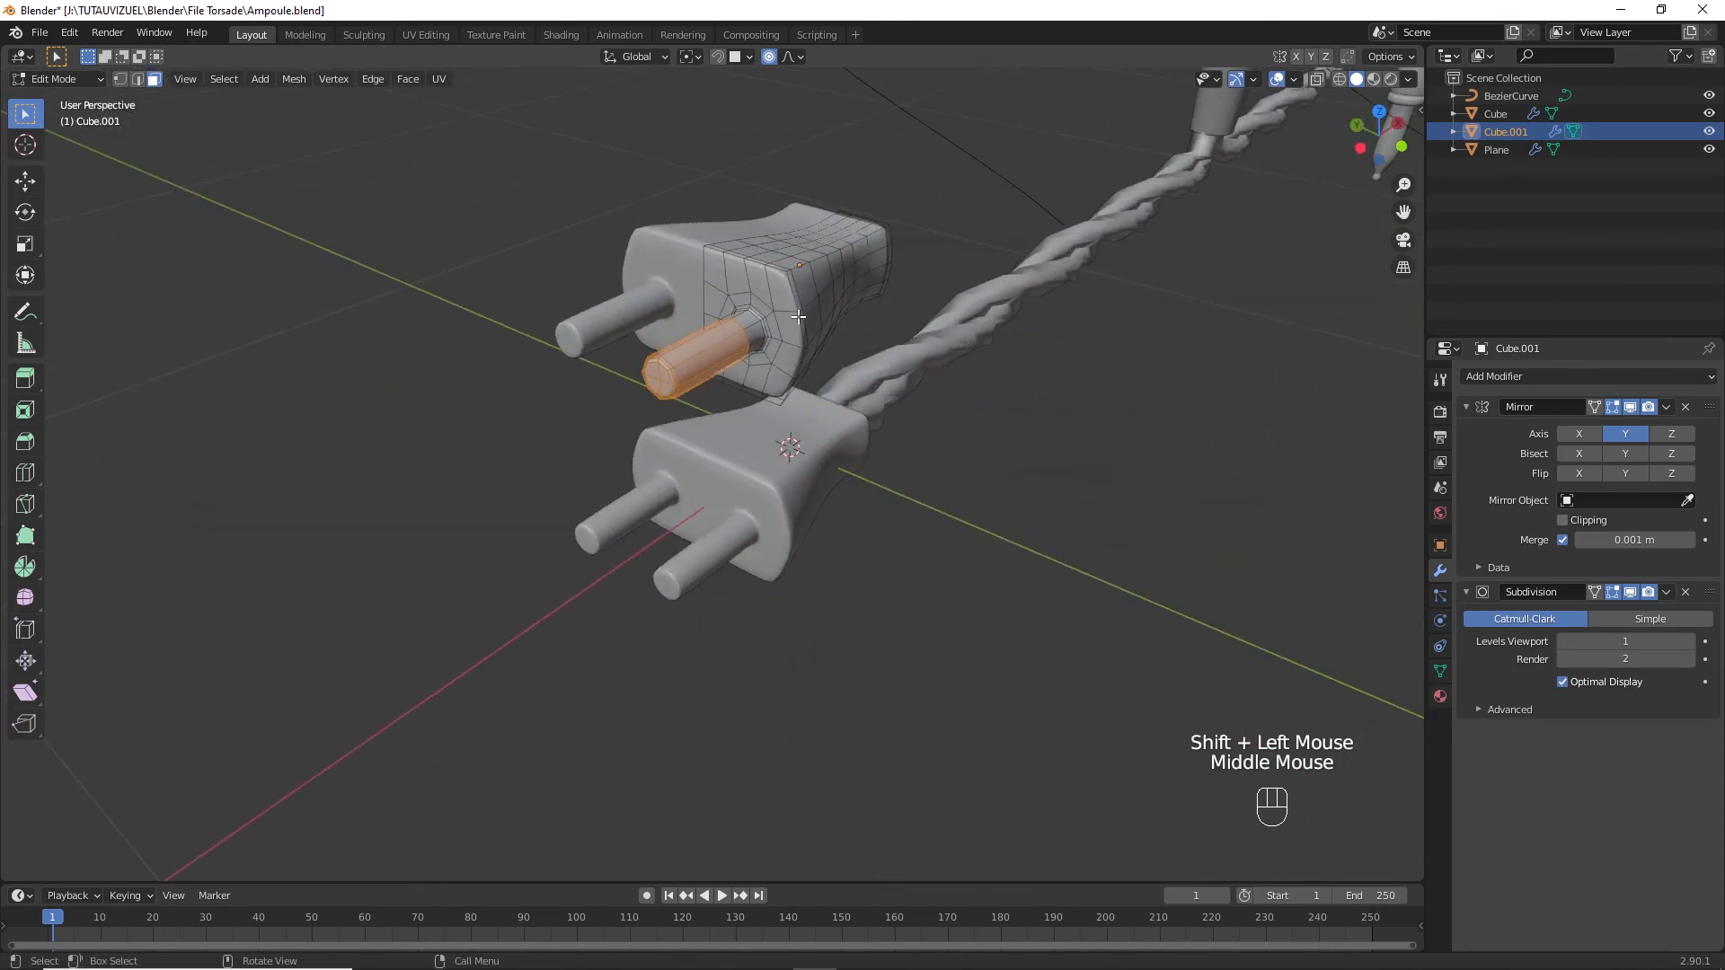
pyautogui.press('ctrl+KP_Add')
pyautogui.press('ctrl+KP_Add')
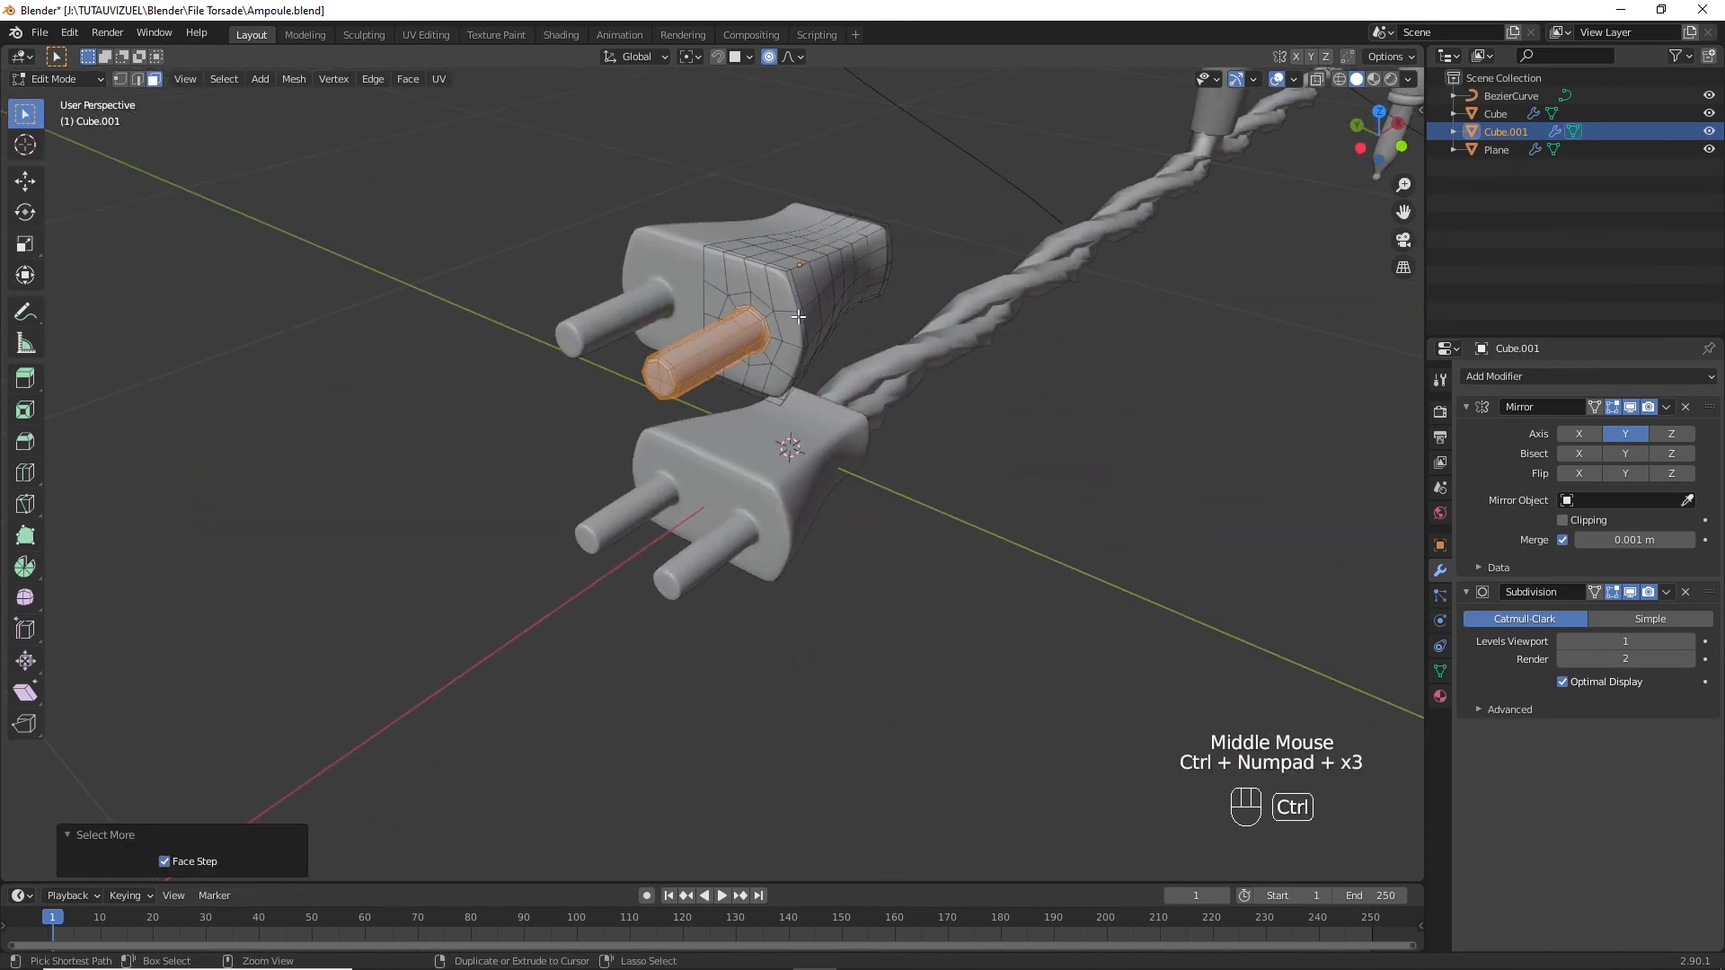
pyautogui.press('x')
pyautogui.click(800, 316)
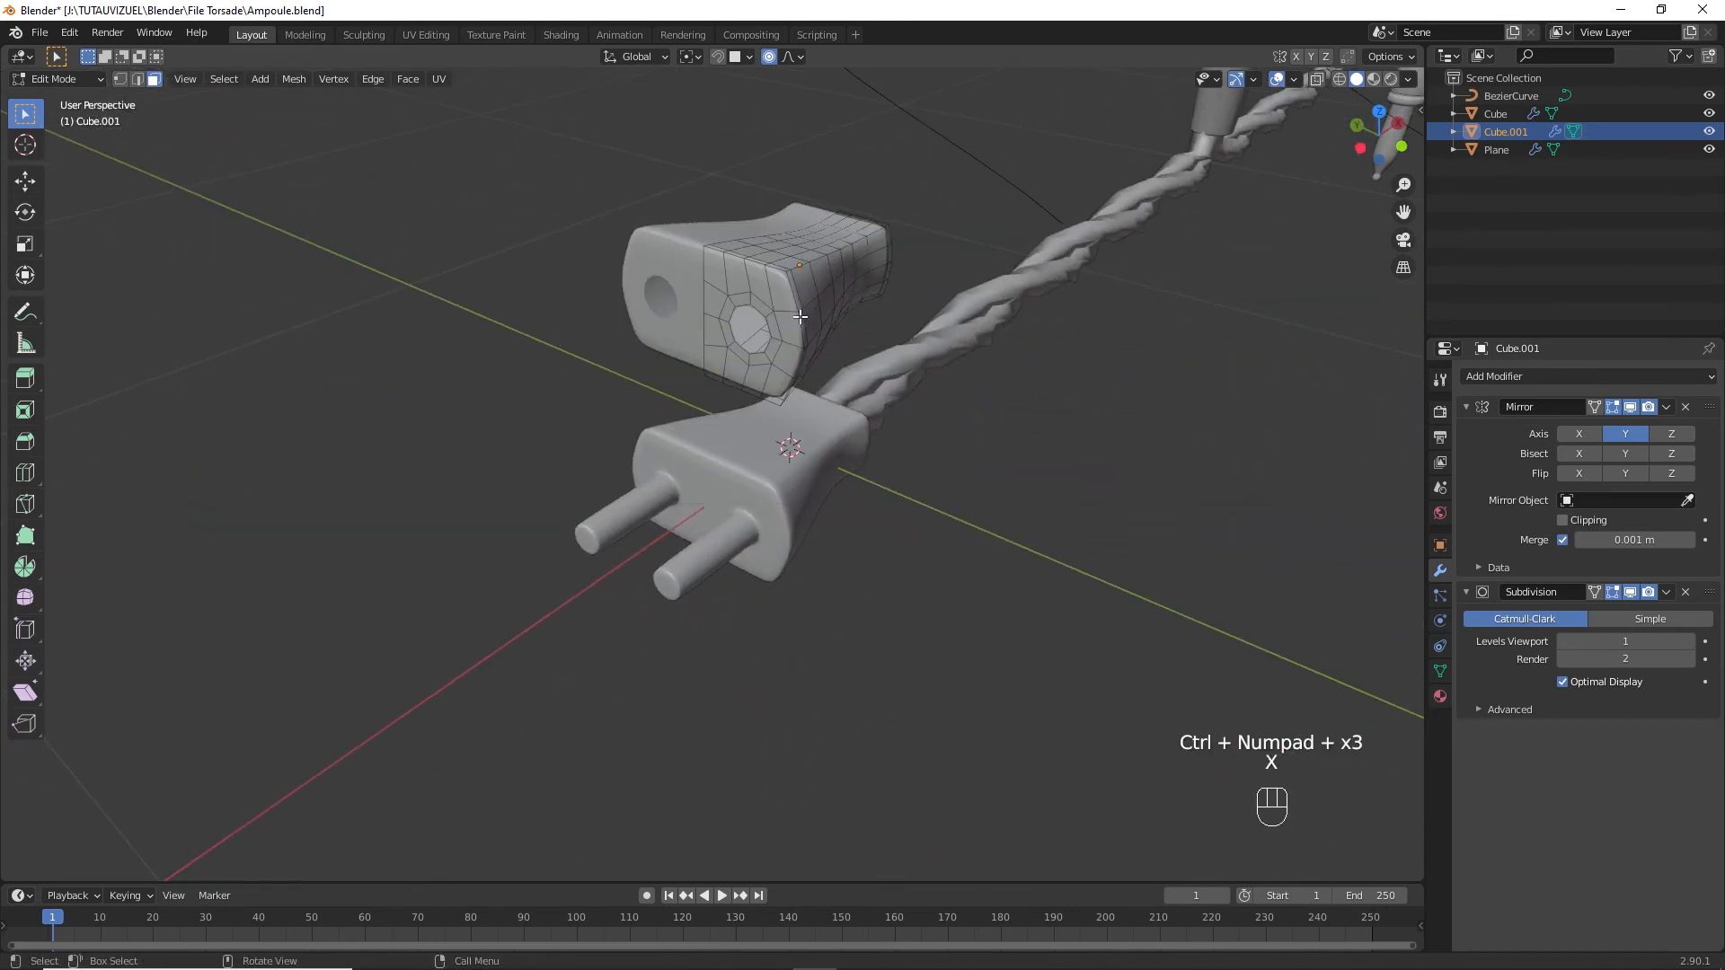
# Select the edge loop around the open prong hole and extrude it inward along X by about 0.0034 m.
pyautogui.keyDown('ctrl'); pyautogui.moveTo(787, 273); pyautogui.dragTo(822, 241, button='middle'); pyautogui.keyUp('ctrl')
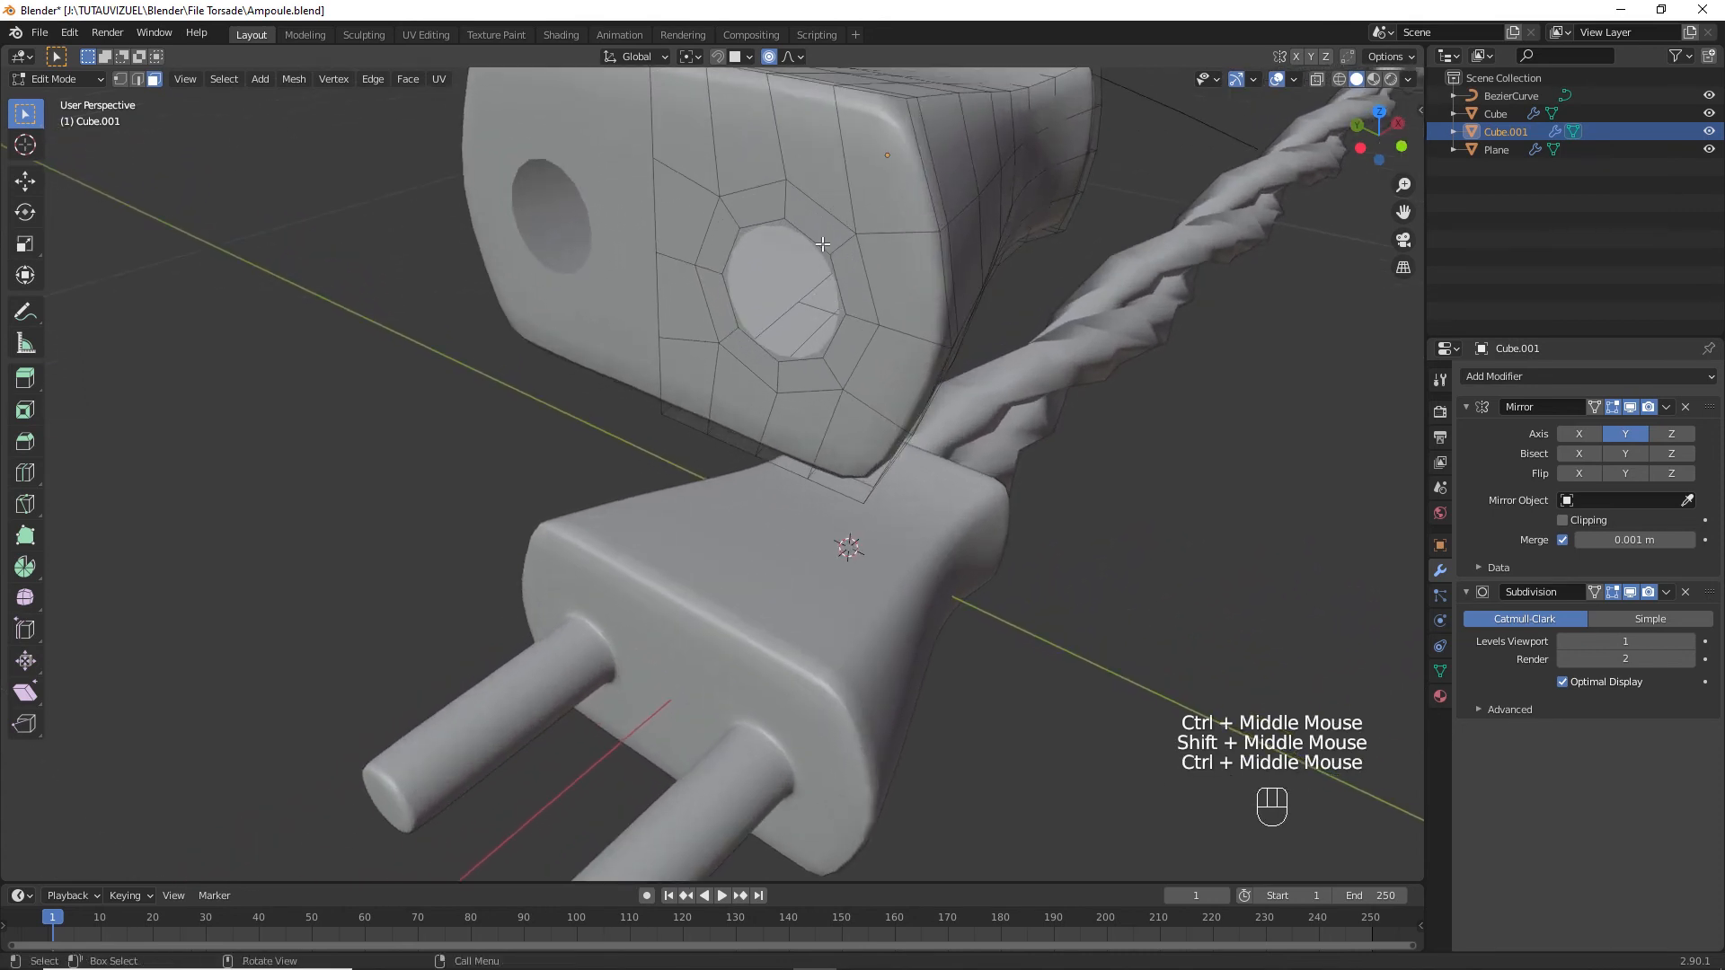
pyautogui.press('2')
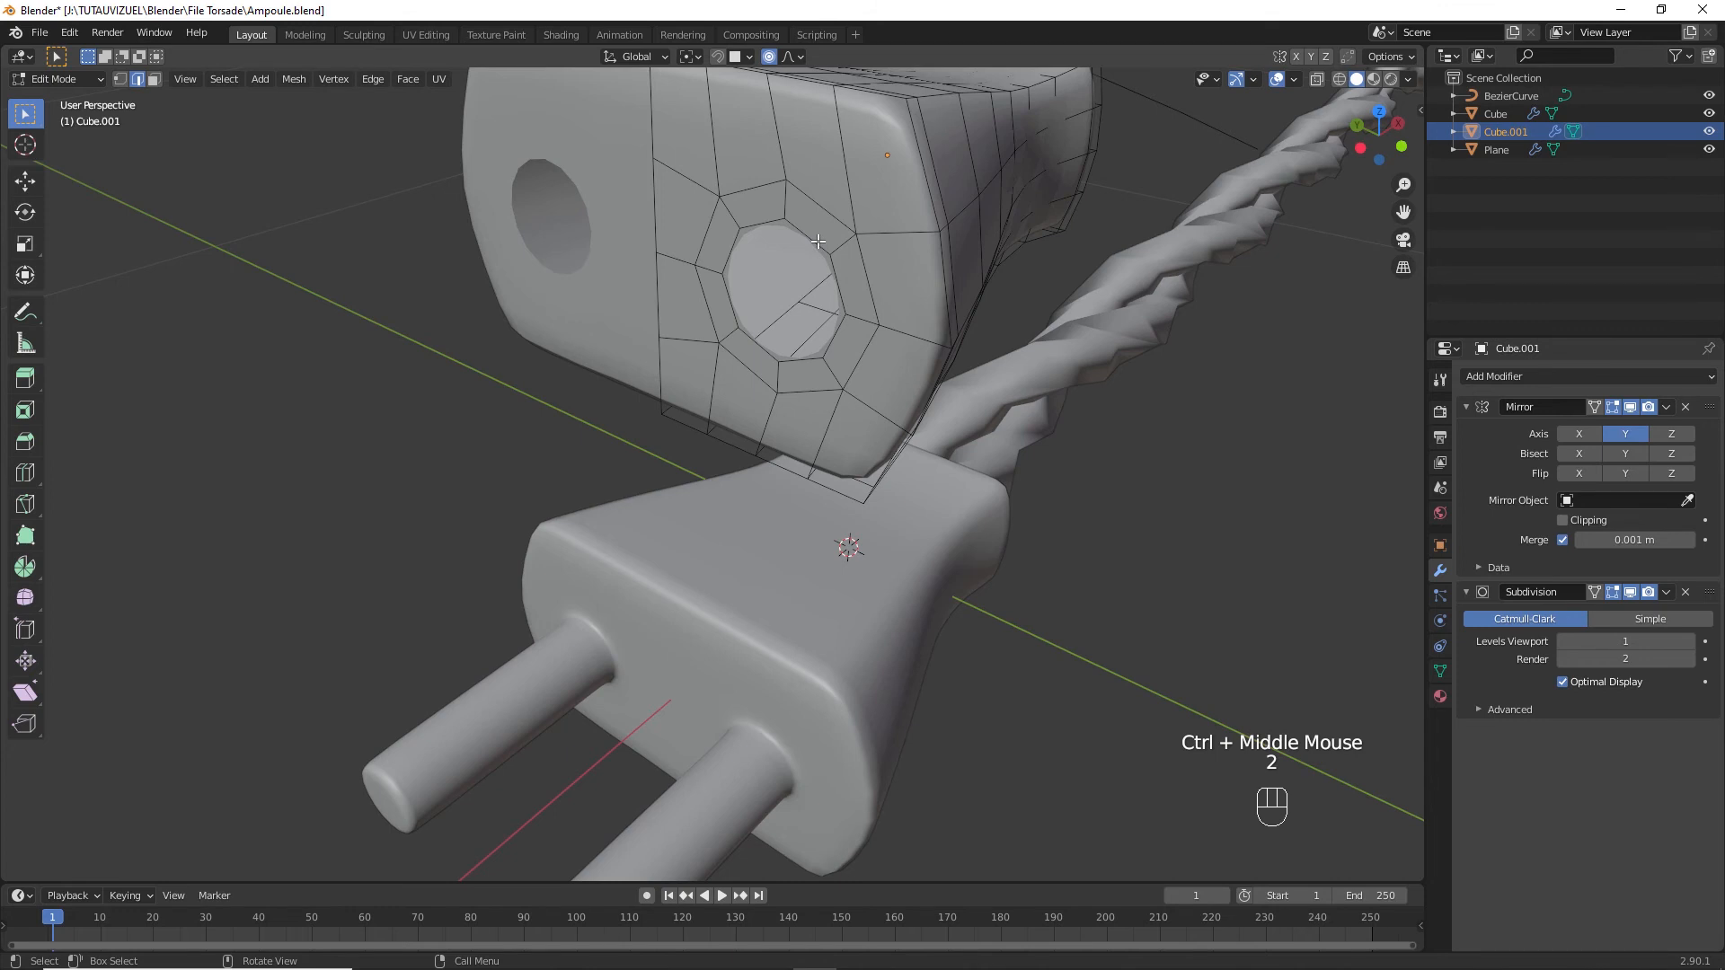
pyautogui.keyDown('alt'); pyautogui.click(817, 241); pyautogui.keyUp('alt')
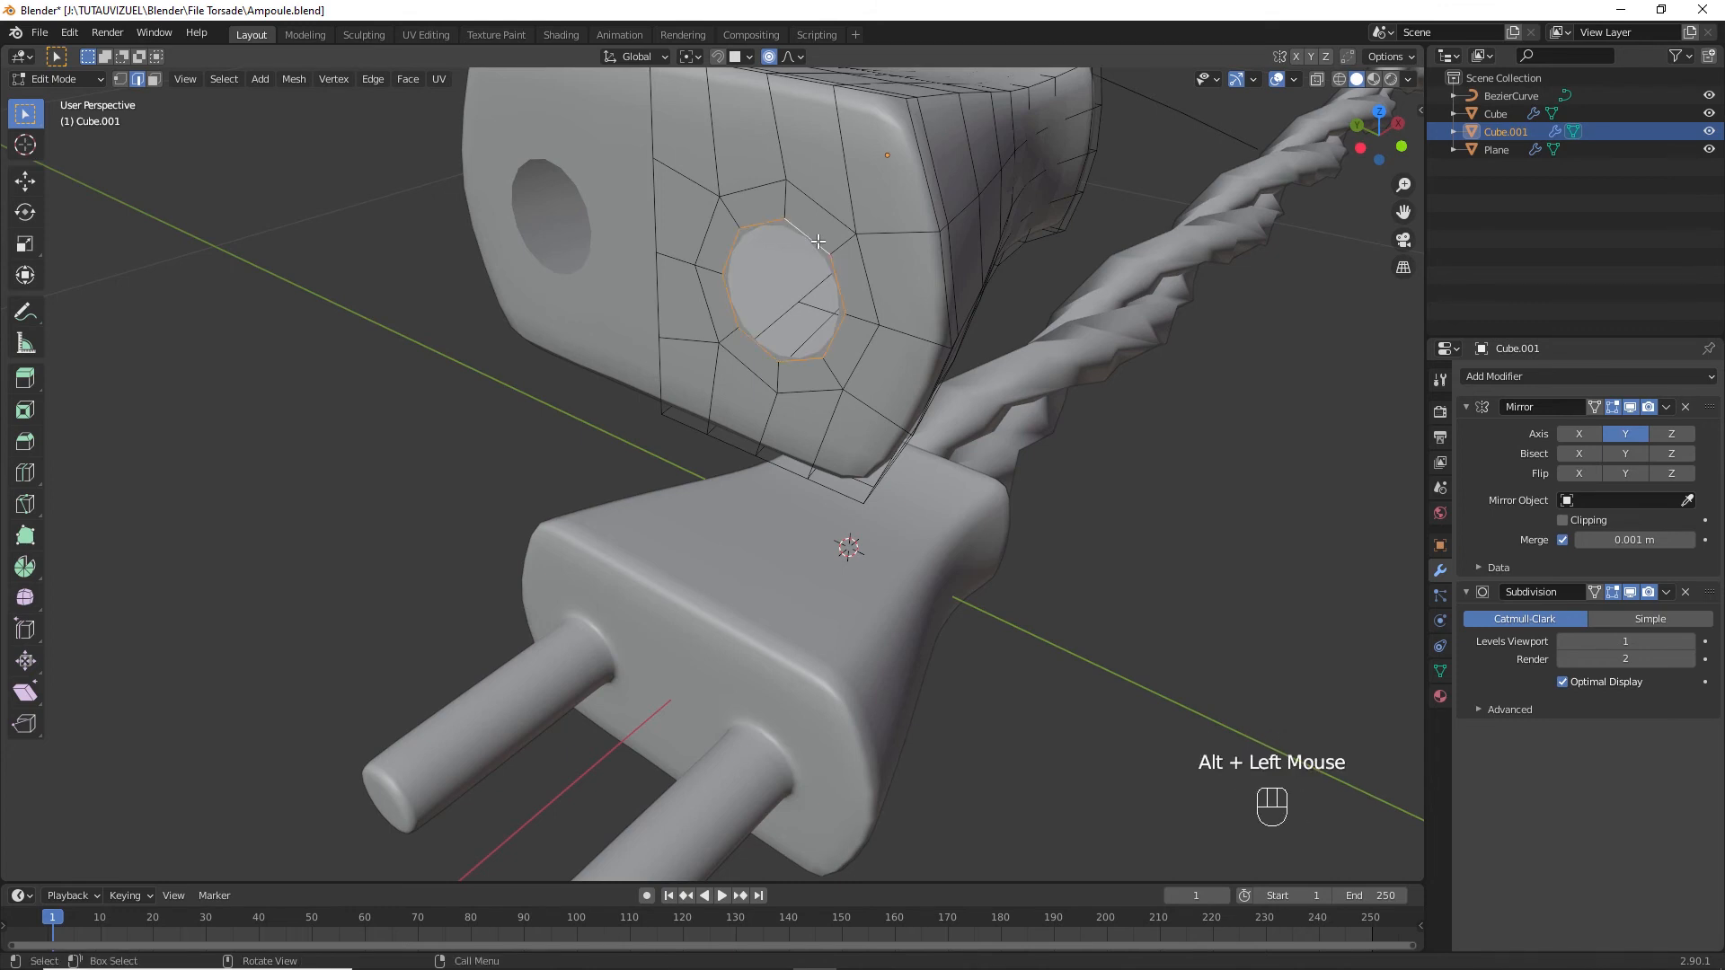
pyautogui.press('e')
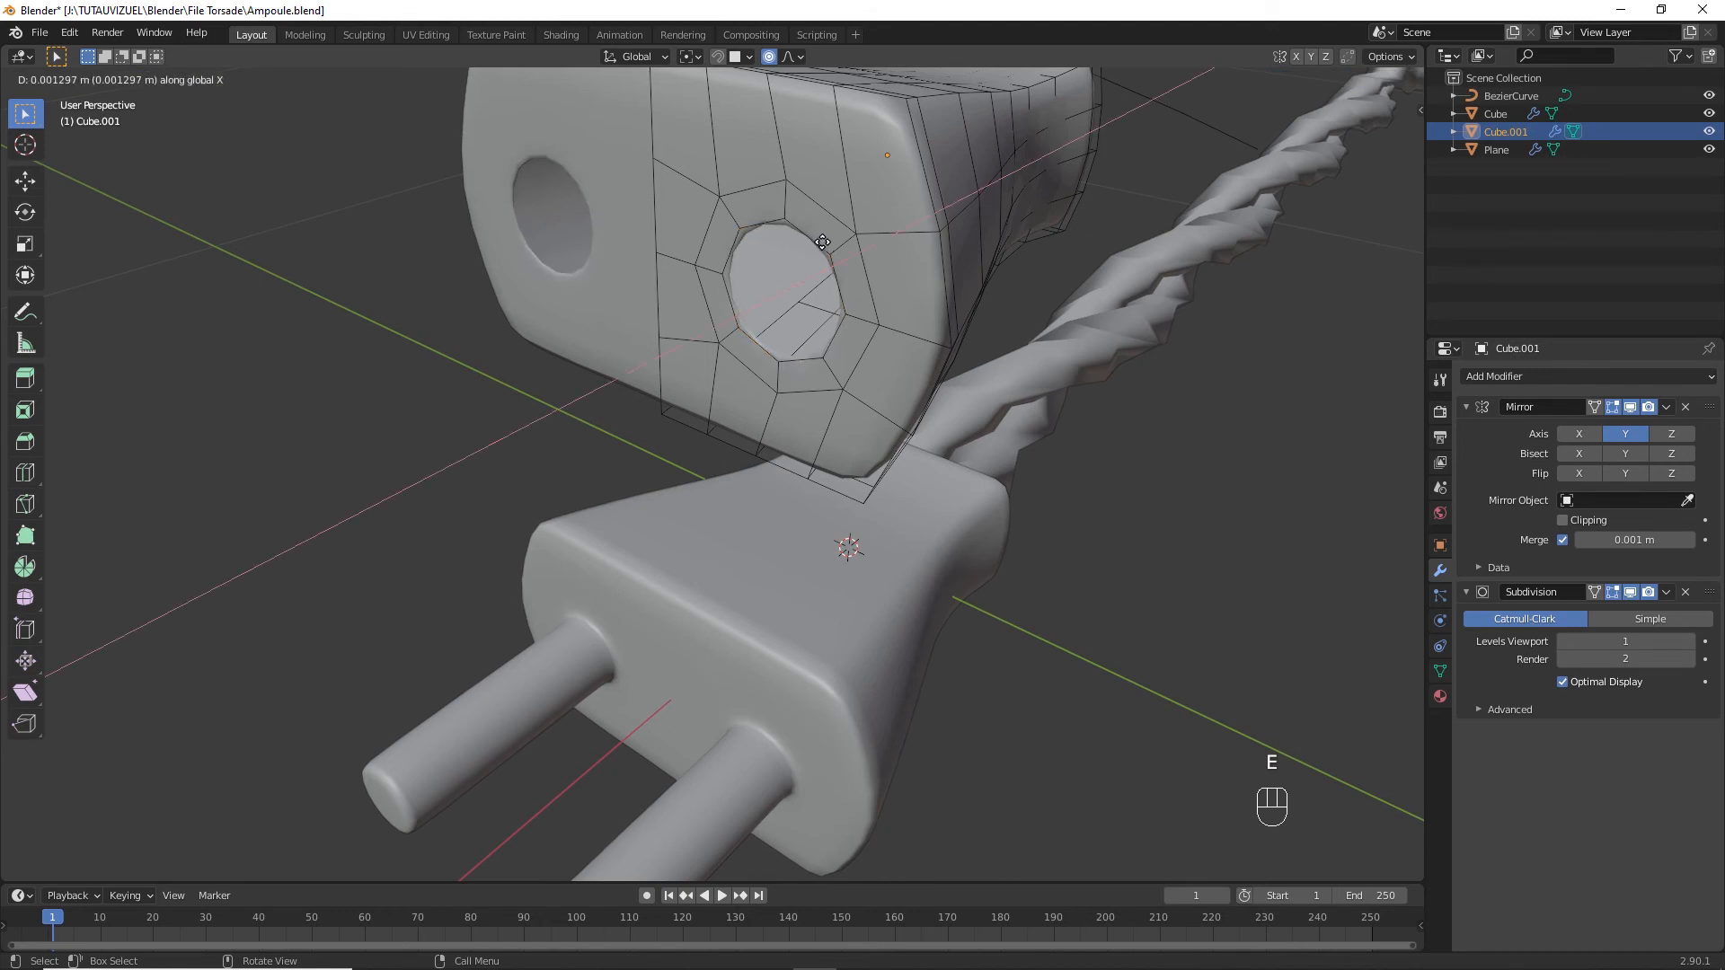
pyautogui.click(824, 241)
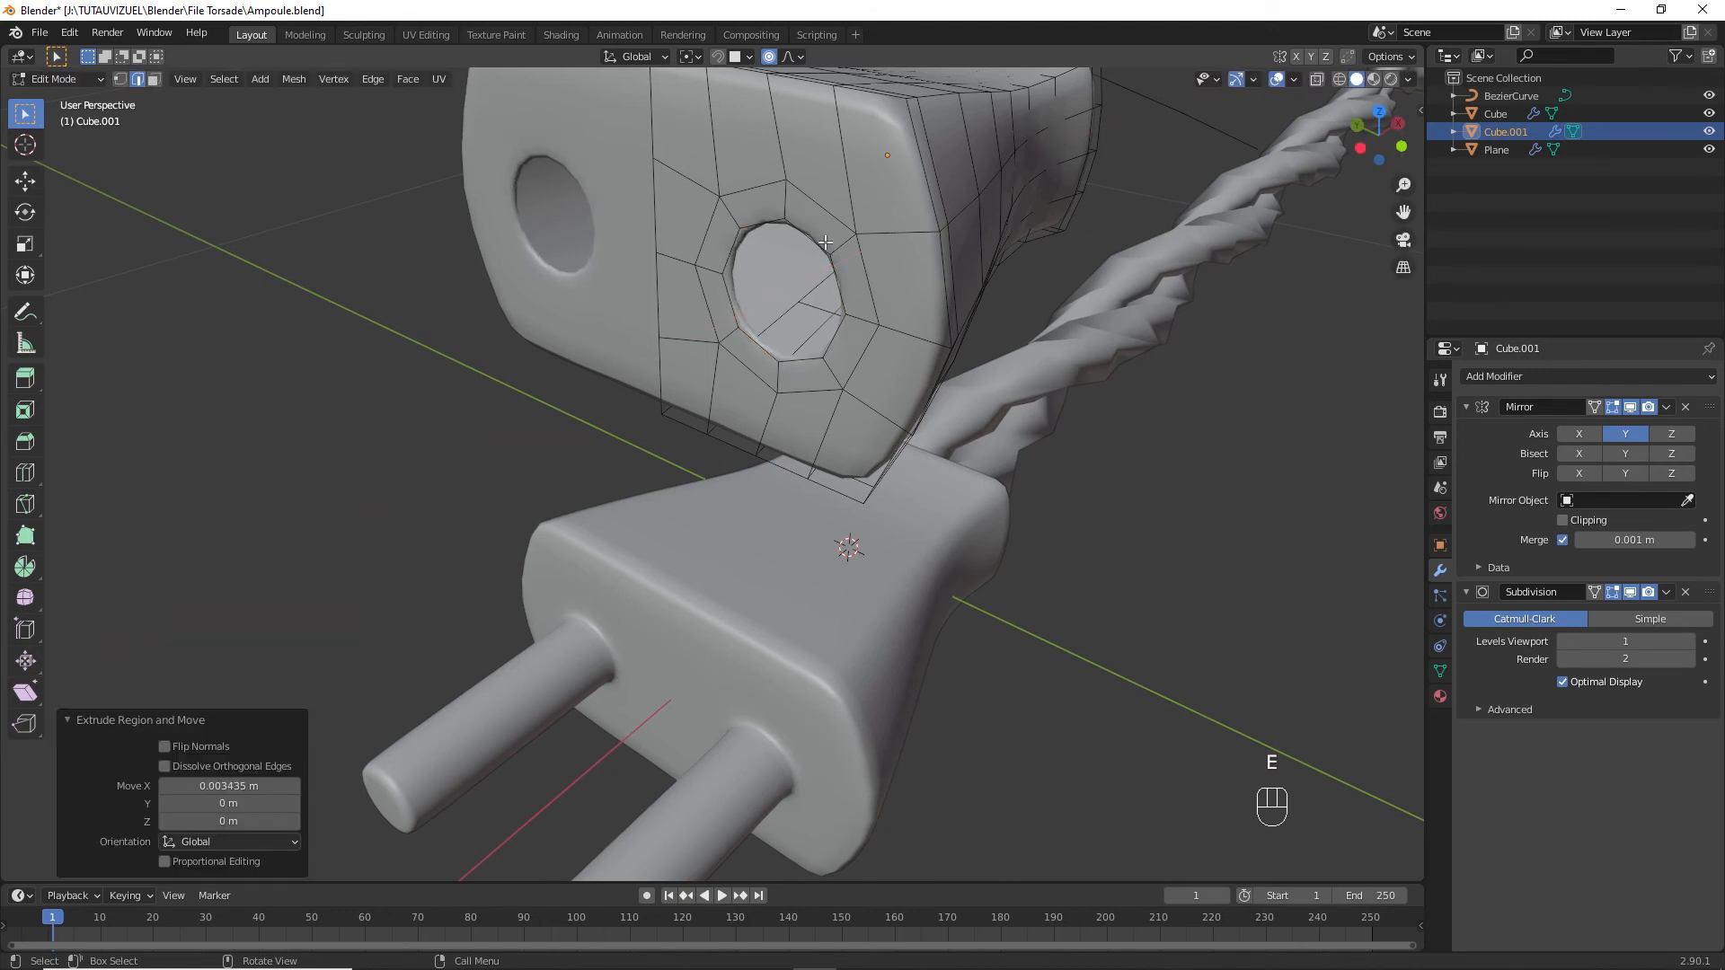
# Extrude the hole's edge loop again and move it deep into the socket body in top view, with proportional editing off.
pyautogui.press('e')
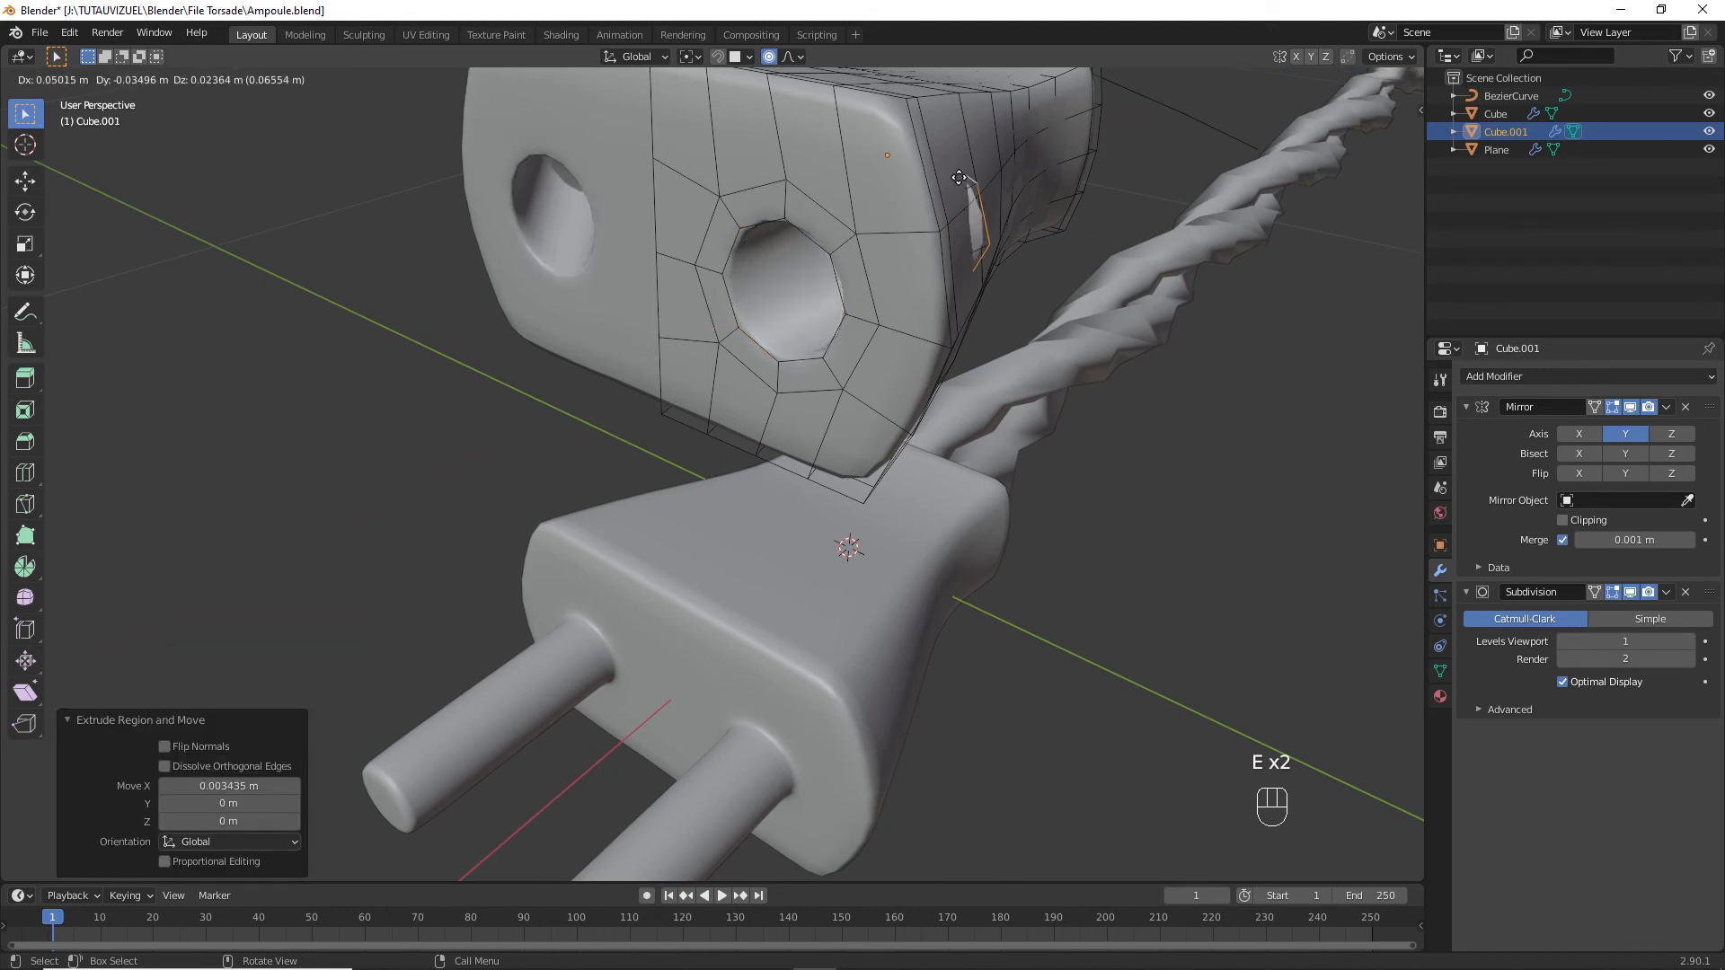
pyautogui.click(940, 184)
pyautogui.moveTo(939, 184); pyautogui.dragTo(937, 239, button='middle')
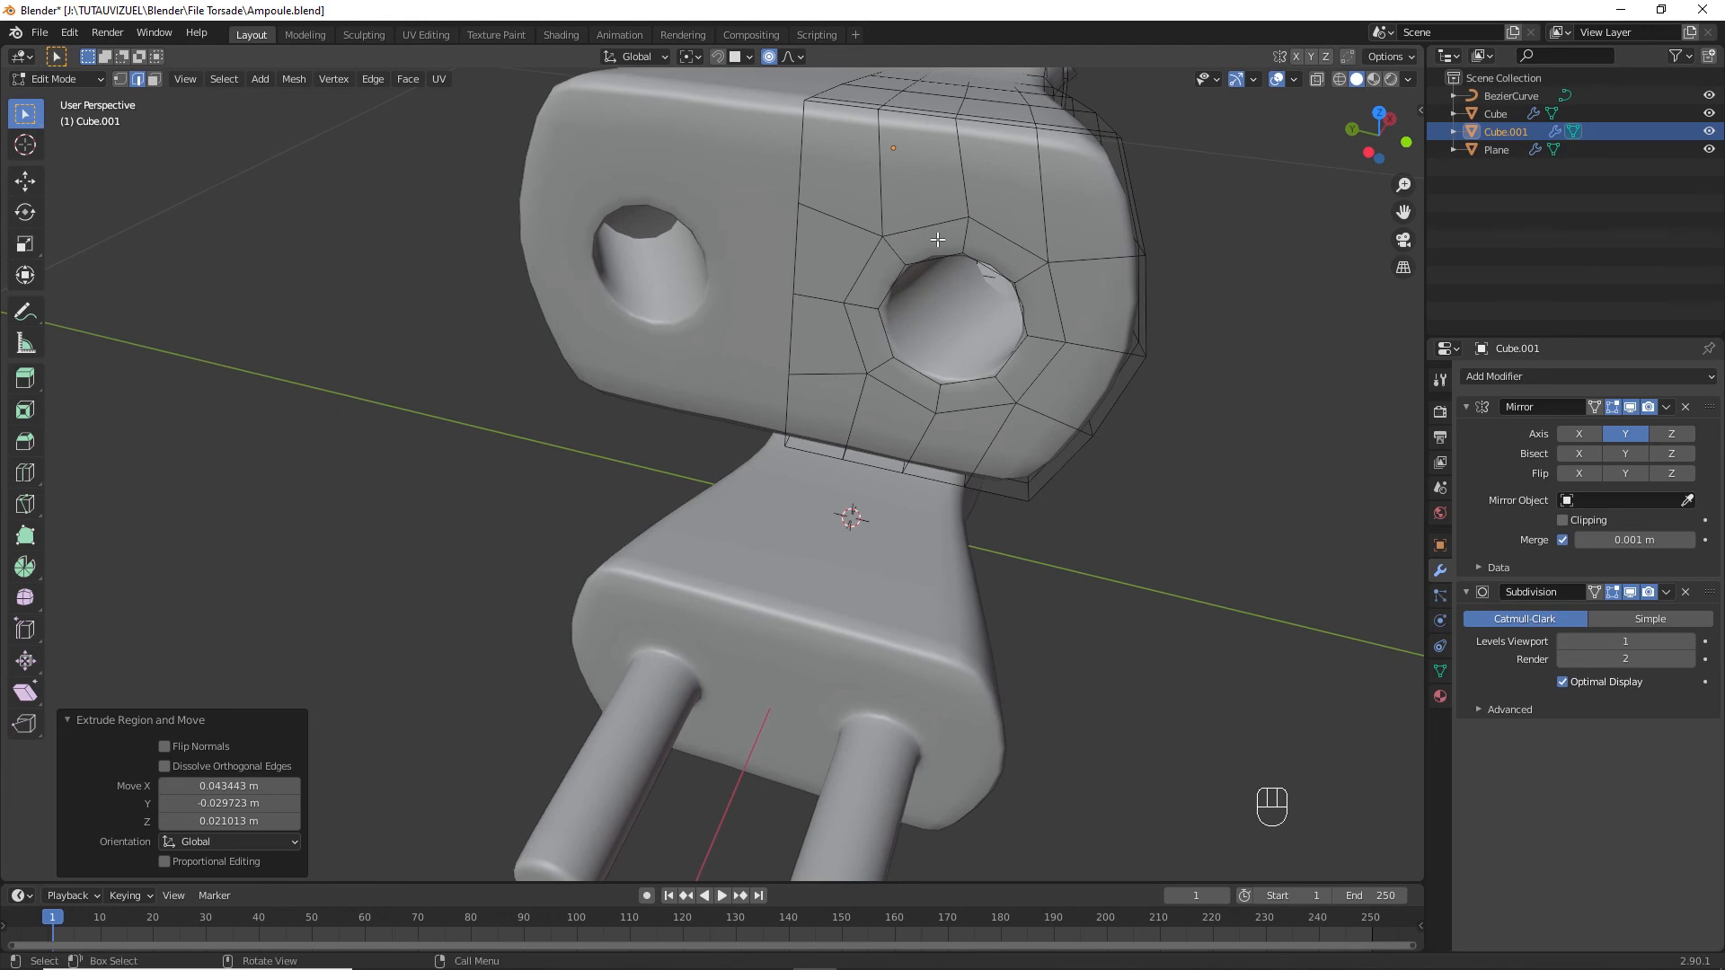
pyautogui.press('KP_7')
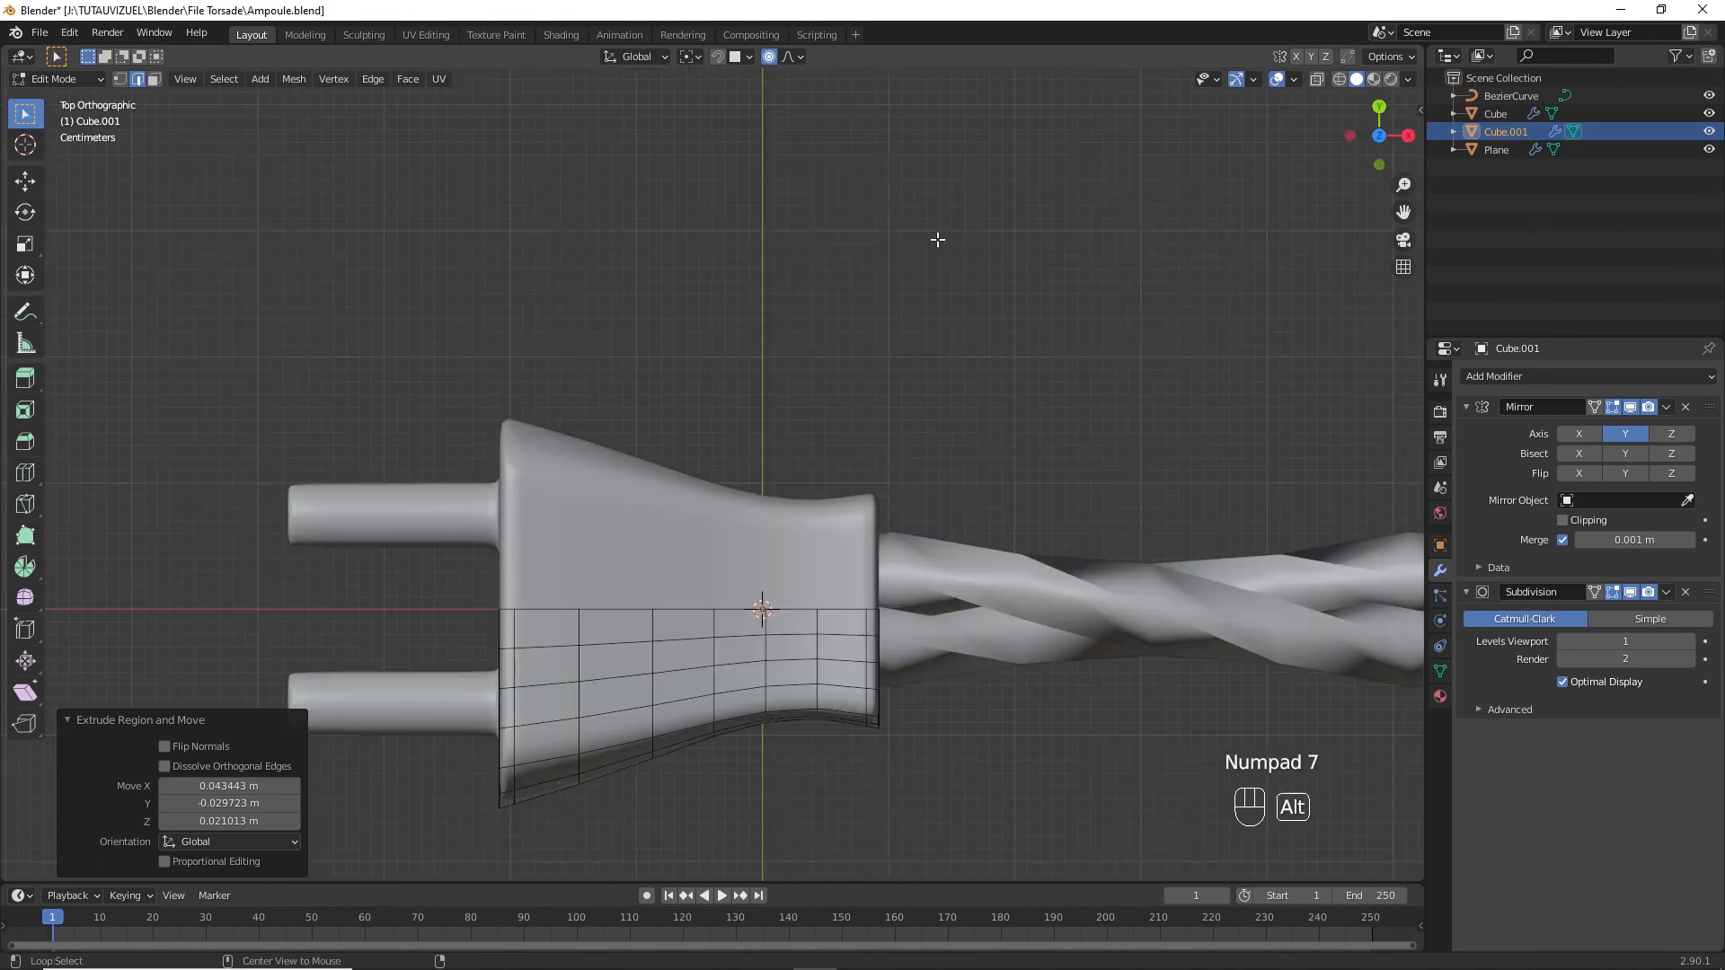
pyautogui.hotkey('alt', 'z')
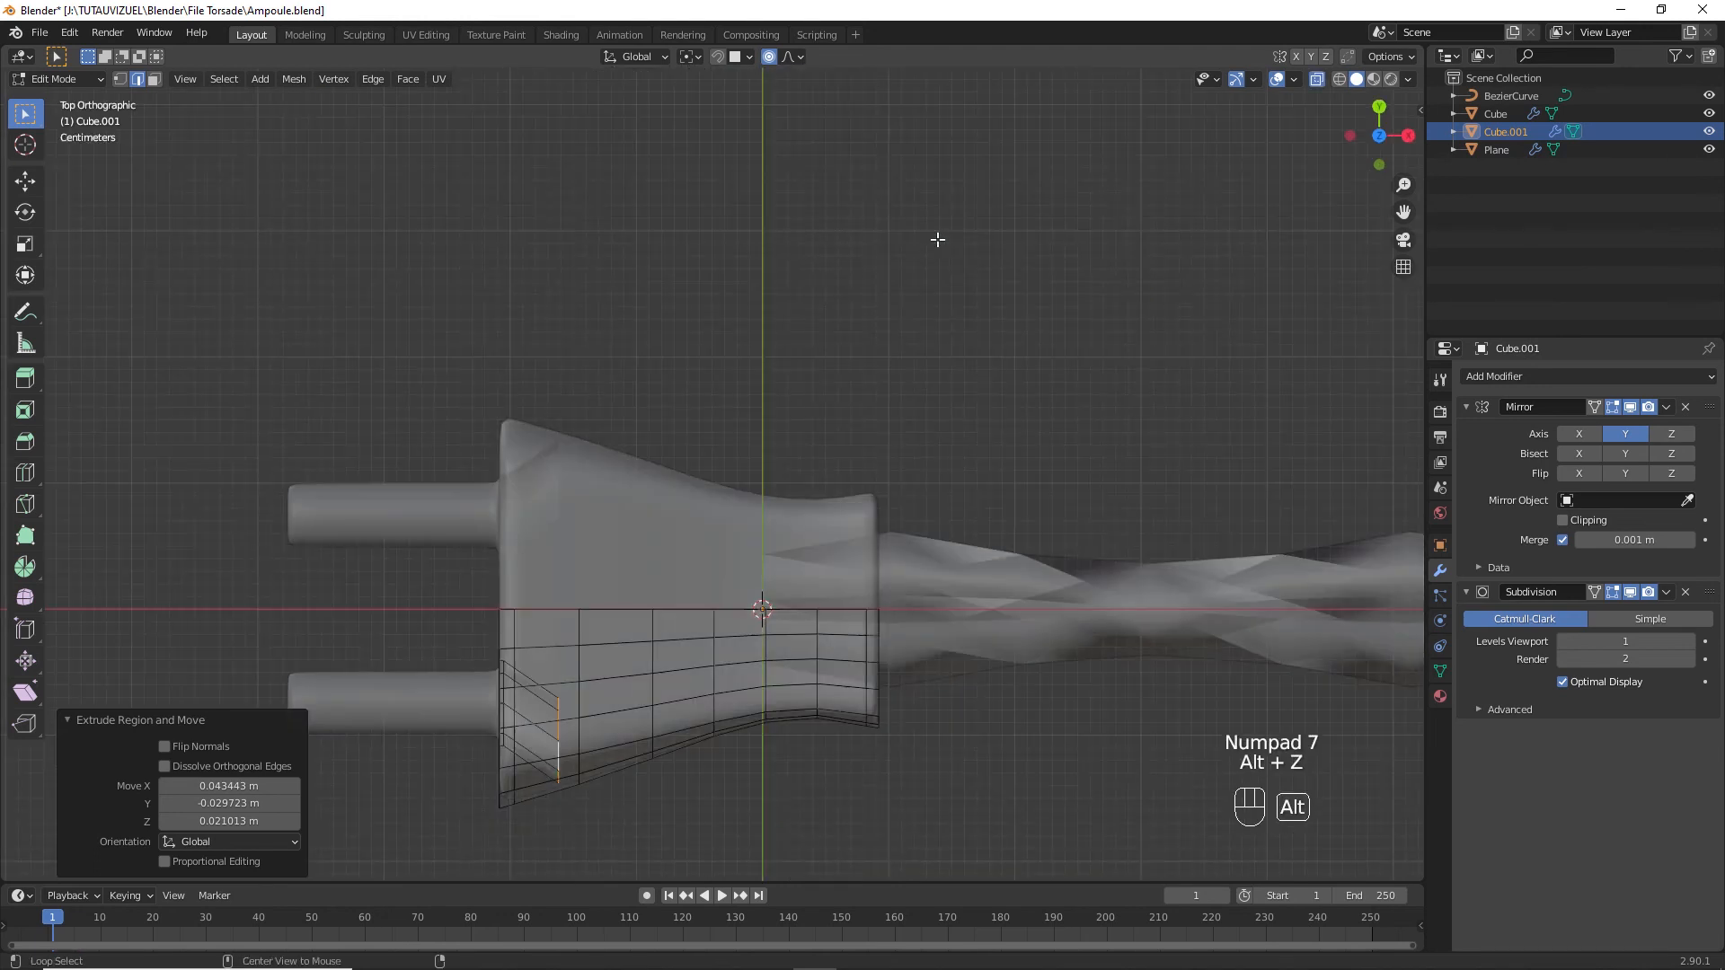
pyautogui.press('g')
pyautogui.rightClick(668, 643)
pyautogui.press('o')
pyautogui.press('g')
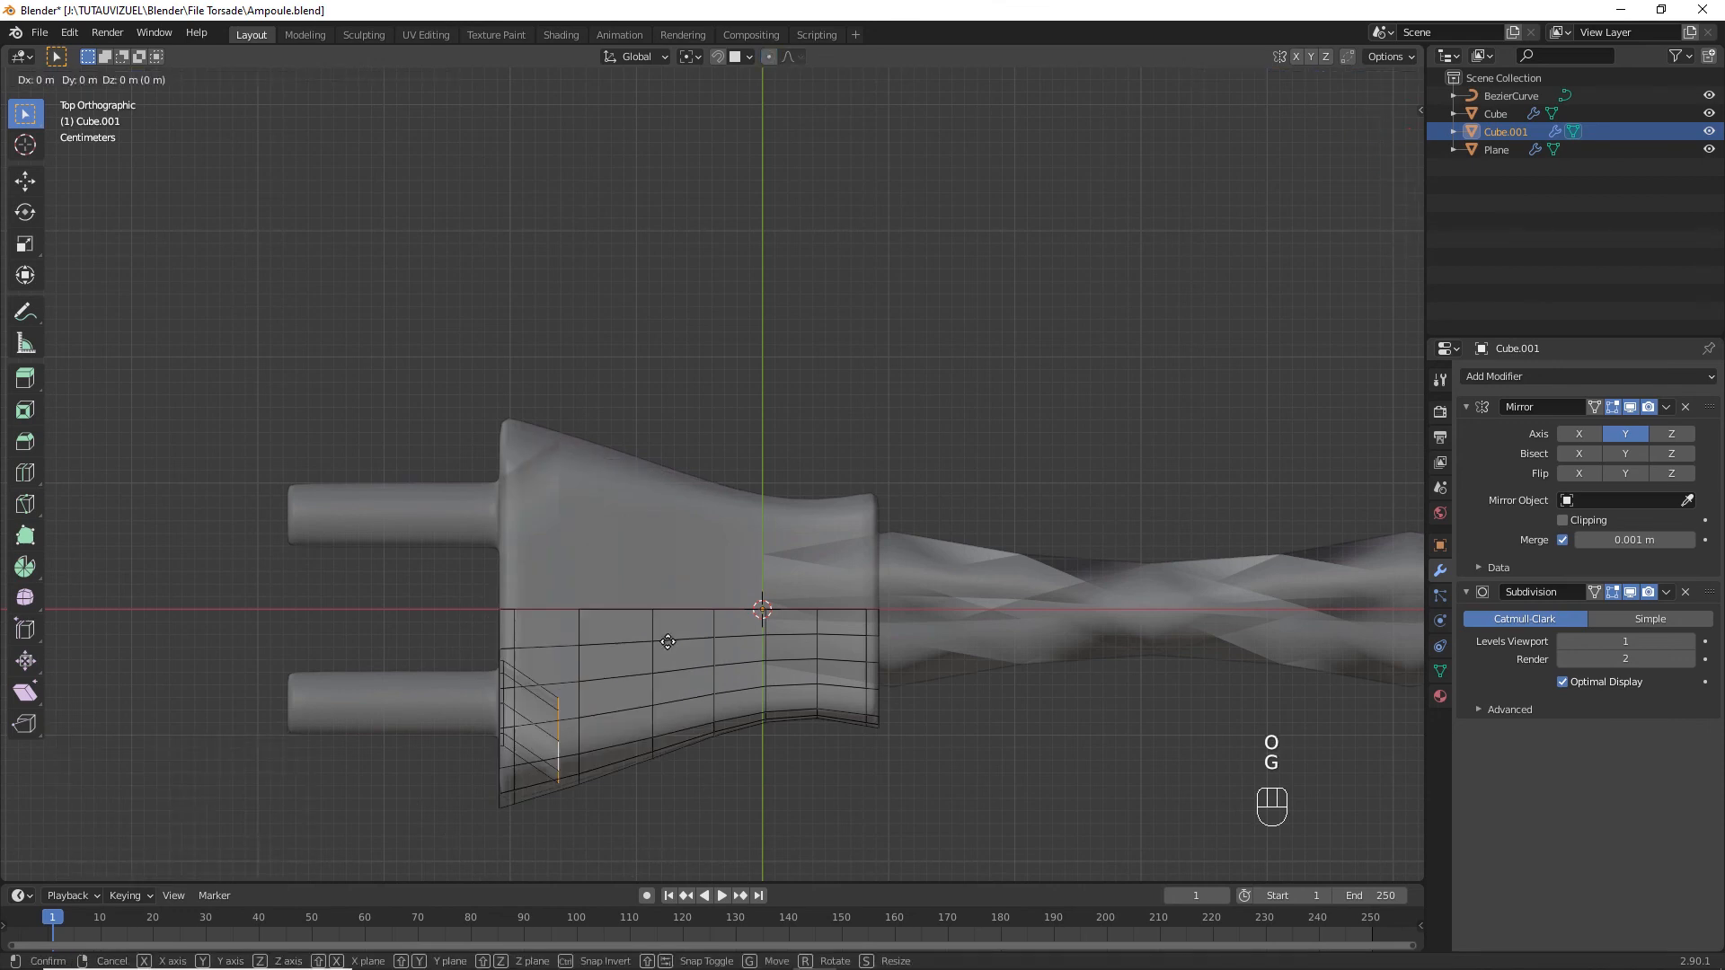
pyautogui.click(785, 588)
# Fill the hole's inner end with a face and inset it by about 0.0047 m, leaving mesh editing.
pyautogui.moveTo(689, 650); pyautogui.dragTo(816, 547, button='middle')
pyautogui.press('f')
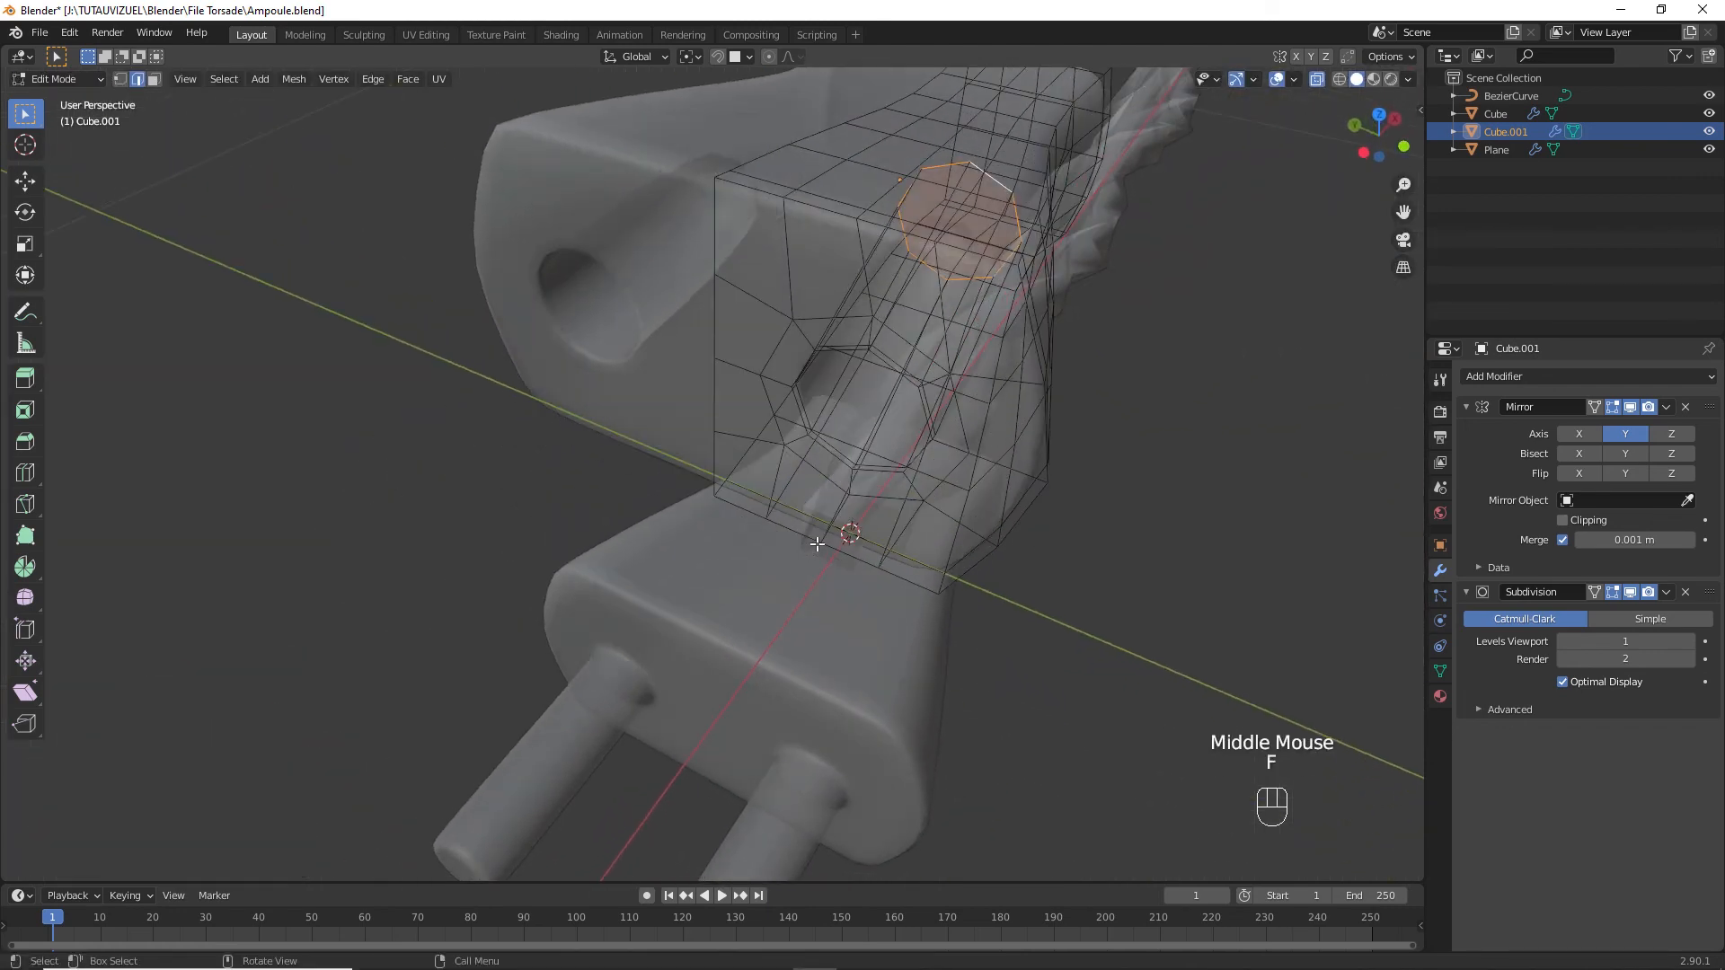
pyautogui.press('i')
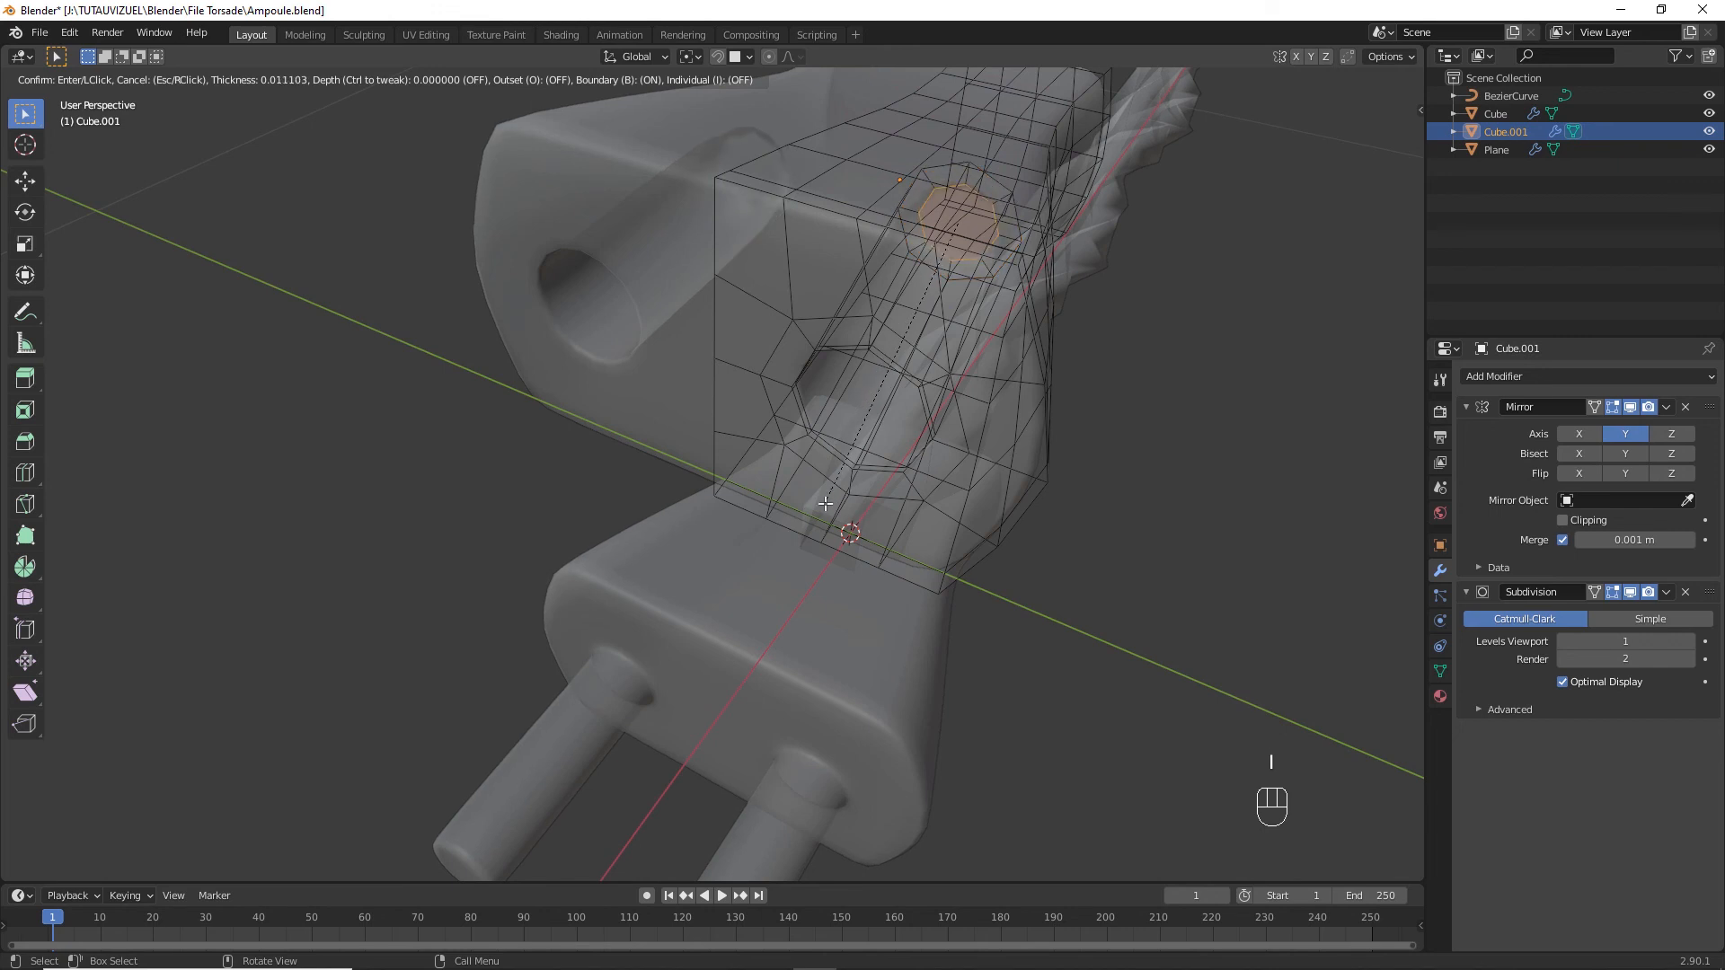
pyautogui.click(814, 514)
pyautogui.hotkey('alt', 'z')
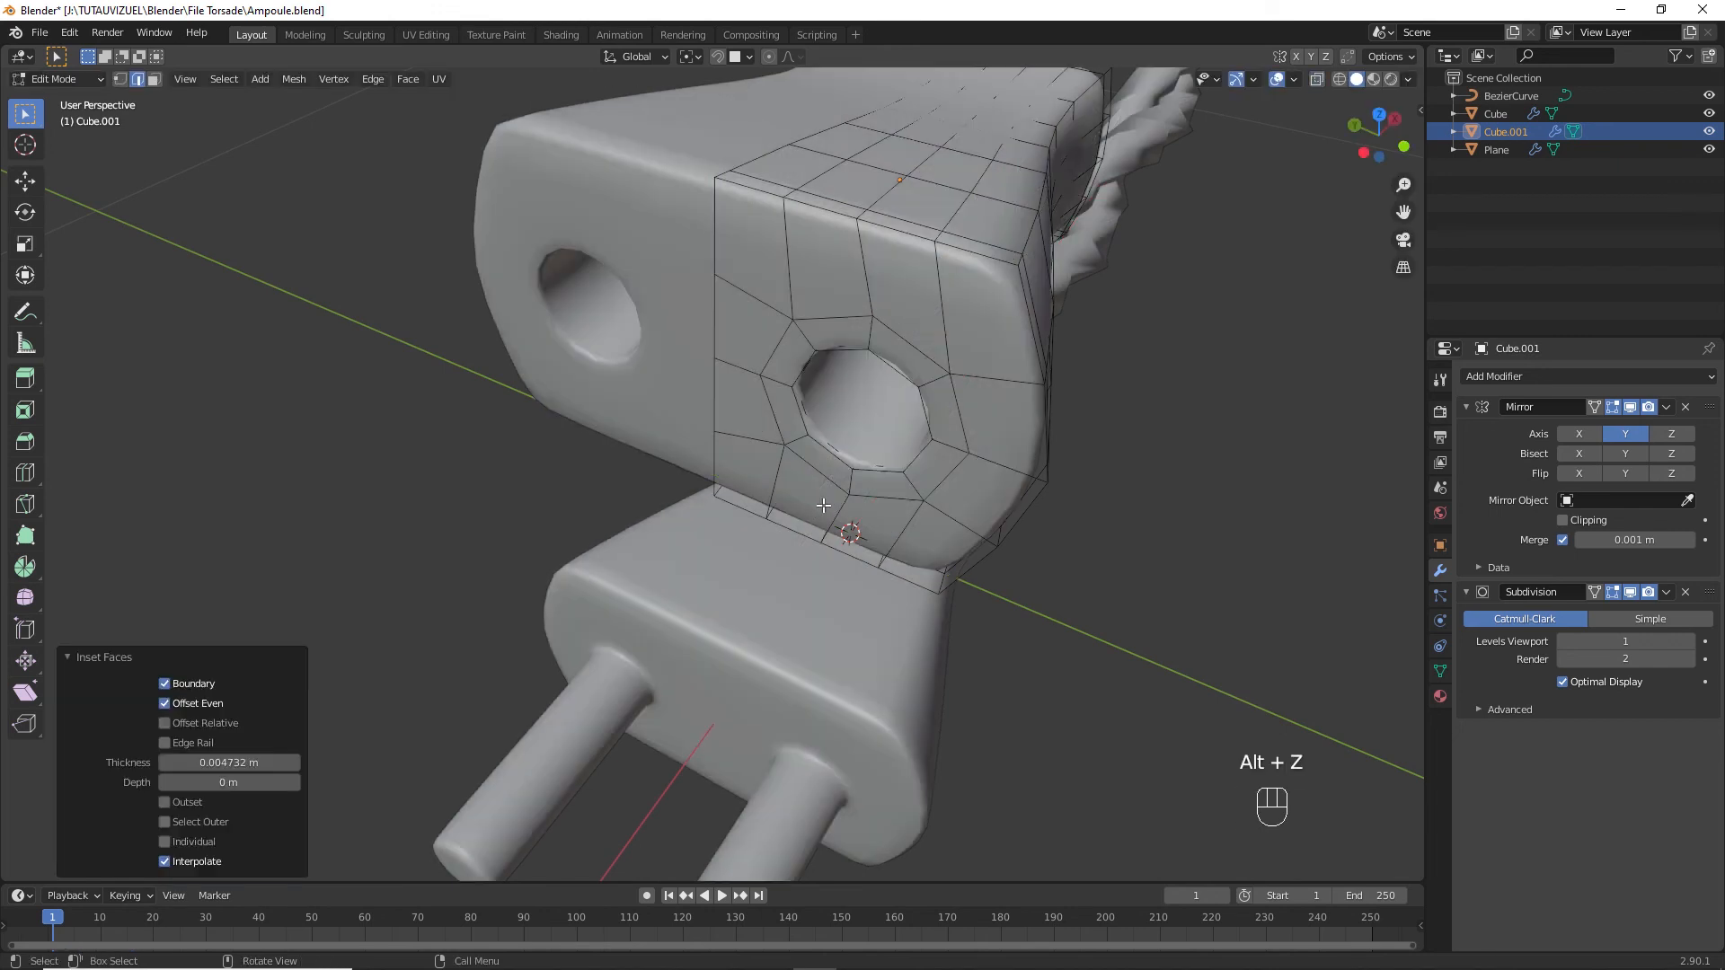
pyautogui.press('Tab')
# Move the original pronged plug about 8.2 m along X to the cable's far end and apply its transforms.
pyautogui.keyDown('ctrl'); pyautogui.moveTo(823, 506); pyautogui.dragTo(938, 539, button='middle'); pyautogui.keyUp('ctrl')
pyautogui.keyDown('shift'); pyautogui.moveTo(938, 539); pyautogui.dragTo(365, 562, button='middle'); pyautogui.keyUp('shift')
pyautogui.click(319, 537)
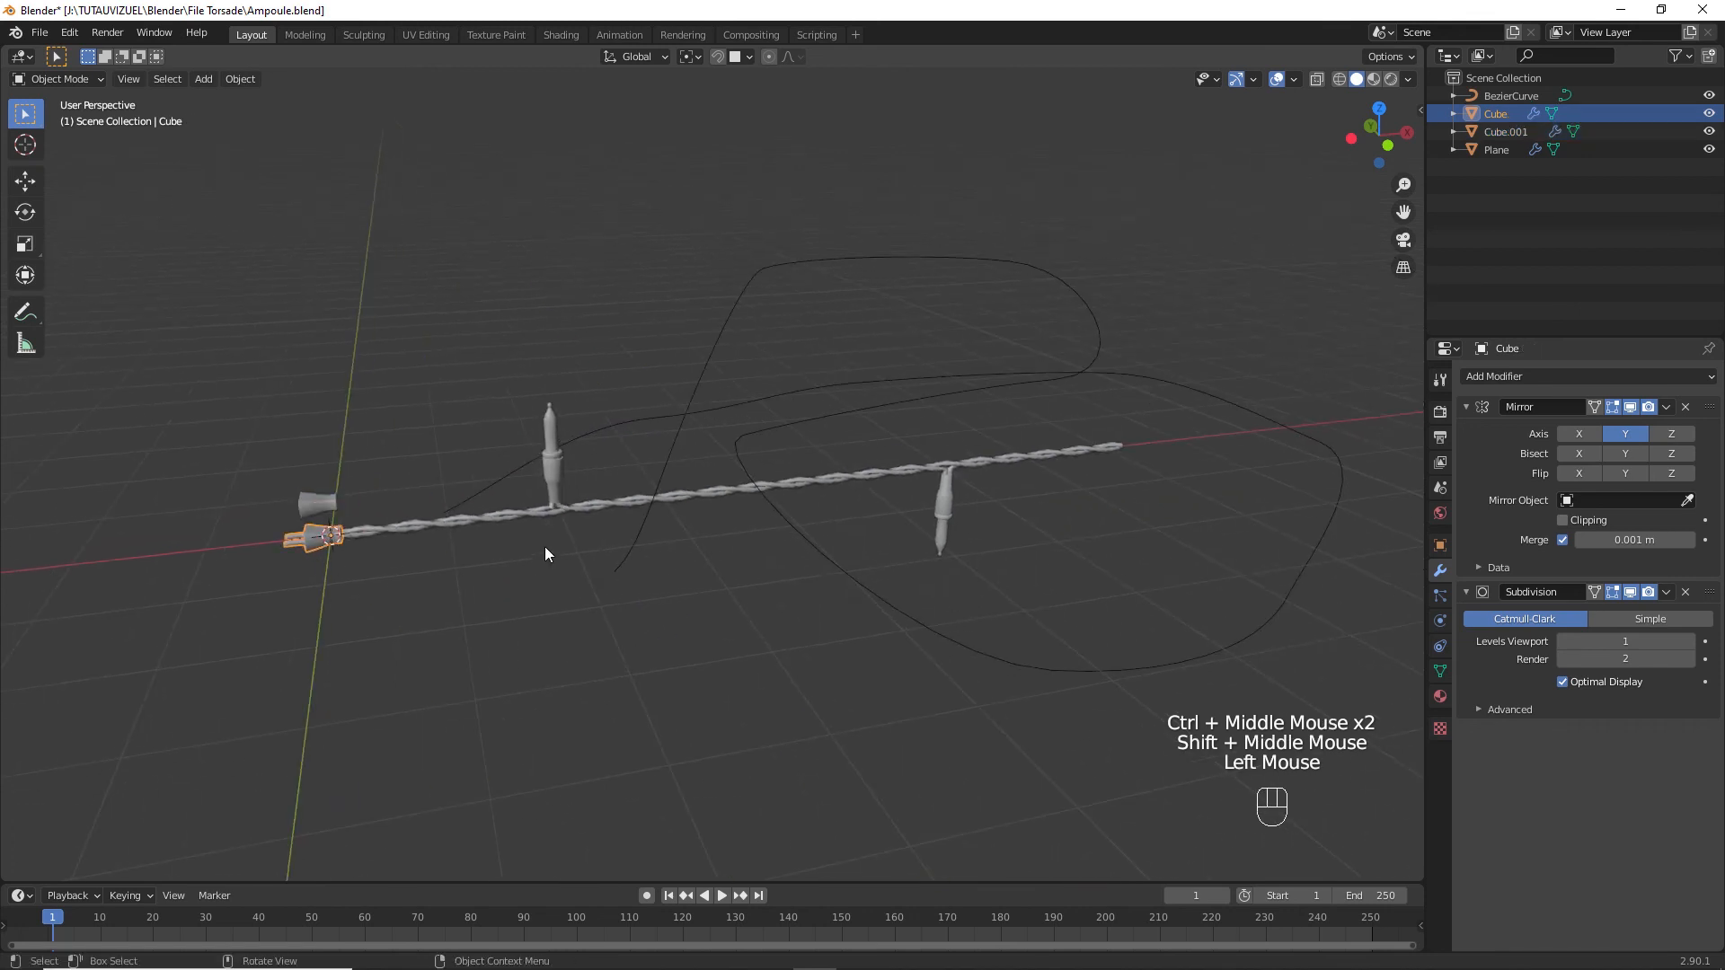
pyautogui.press('g')
pyautogui.press('x')
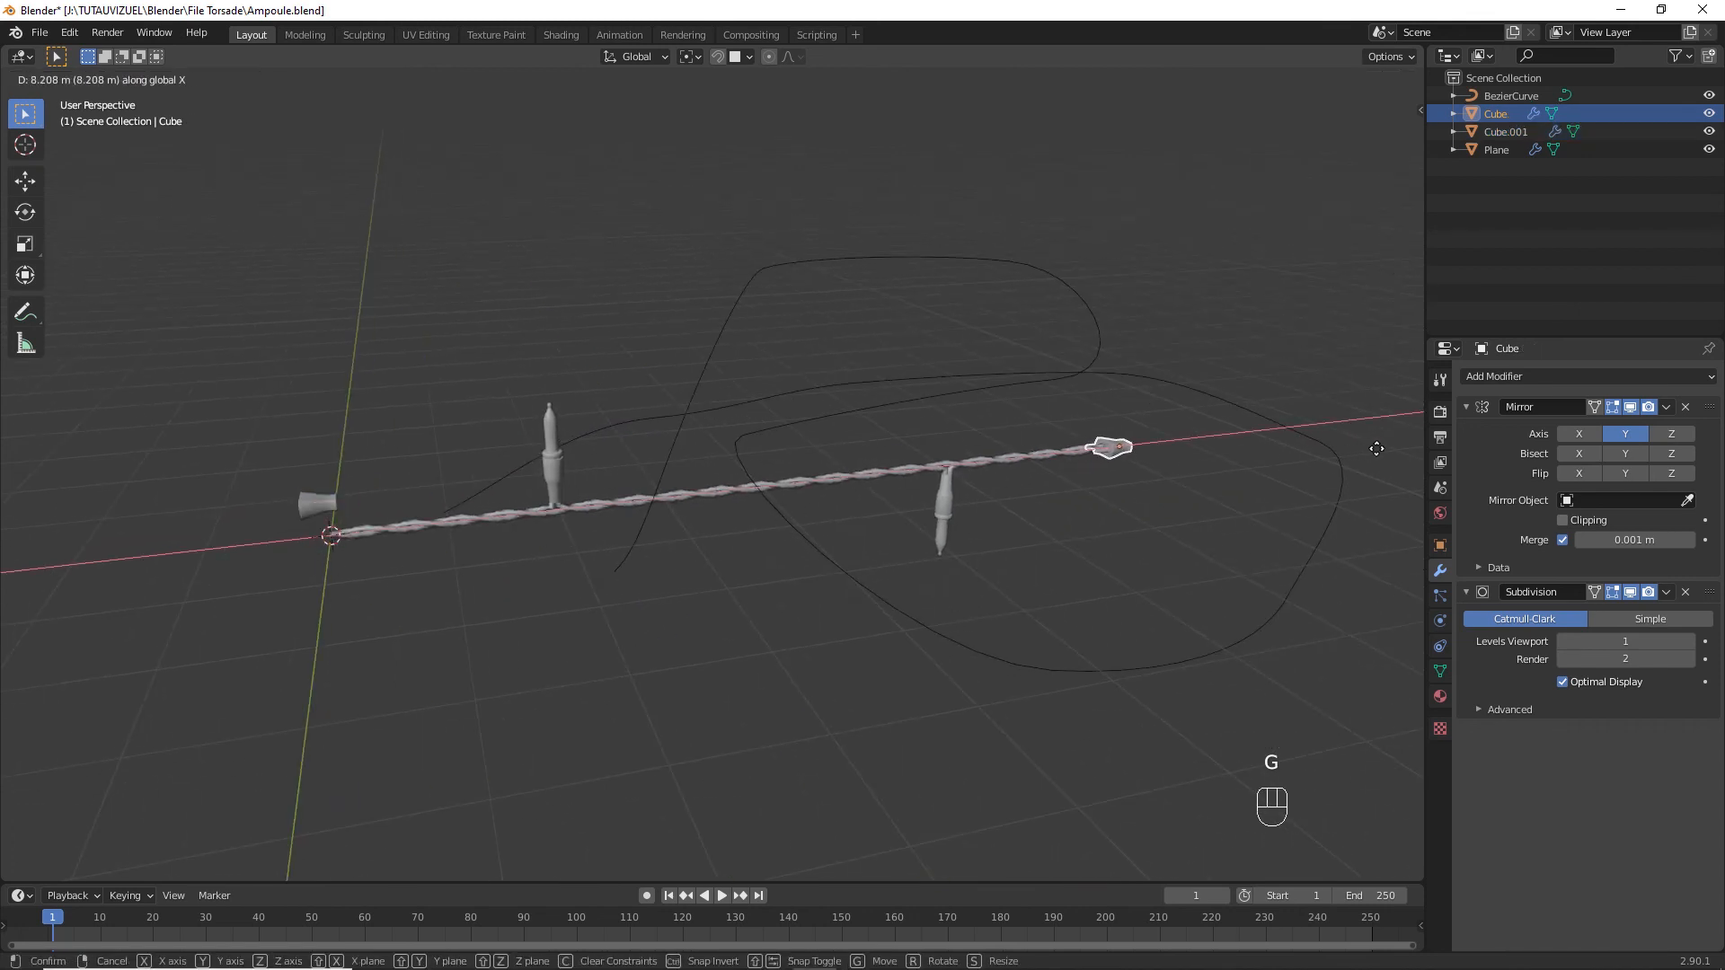
pyautogui.click(1376, 448)
pyautogui.hotkey('ctrl', 'a')
pyautogui.click(1236, 477)
# Rotate the prongless socket copy 180° around the global Y axis.
pyautogui.click(328, 506)
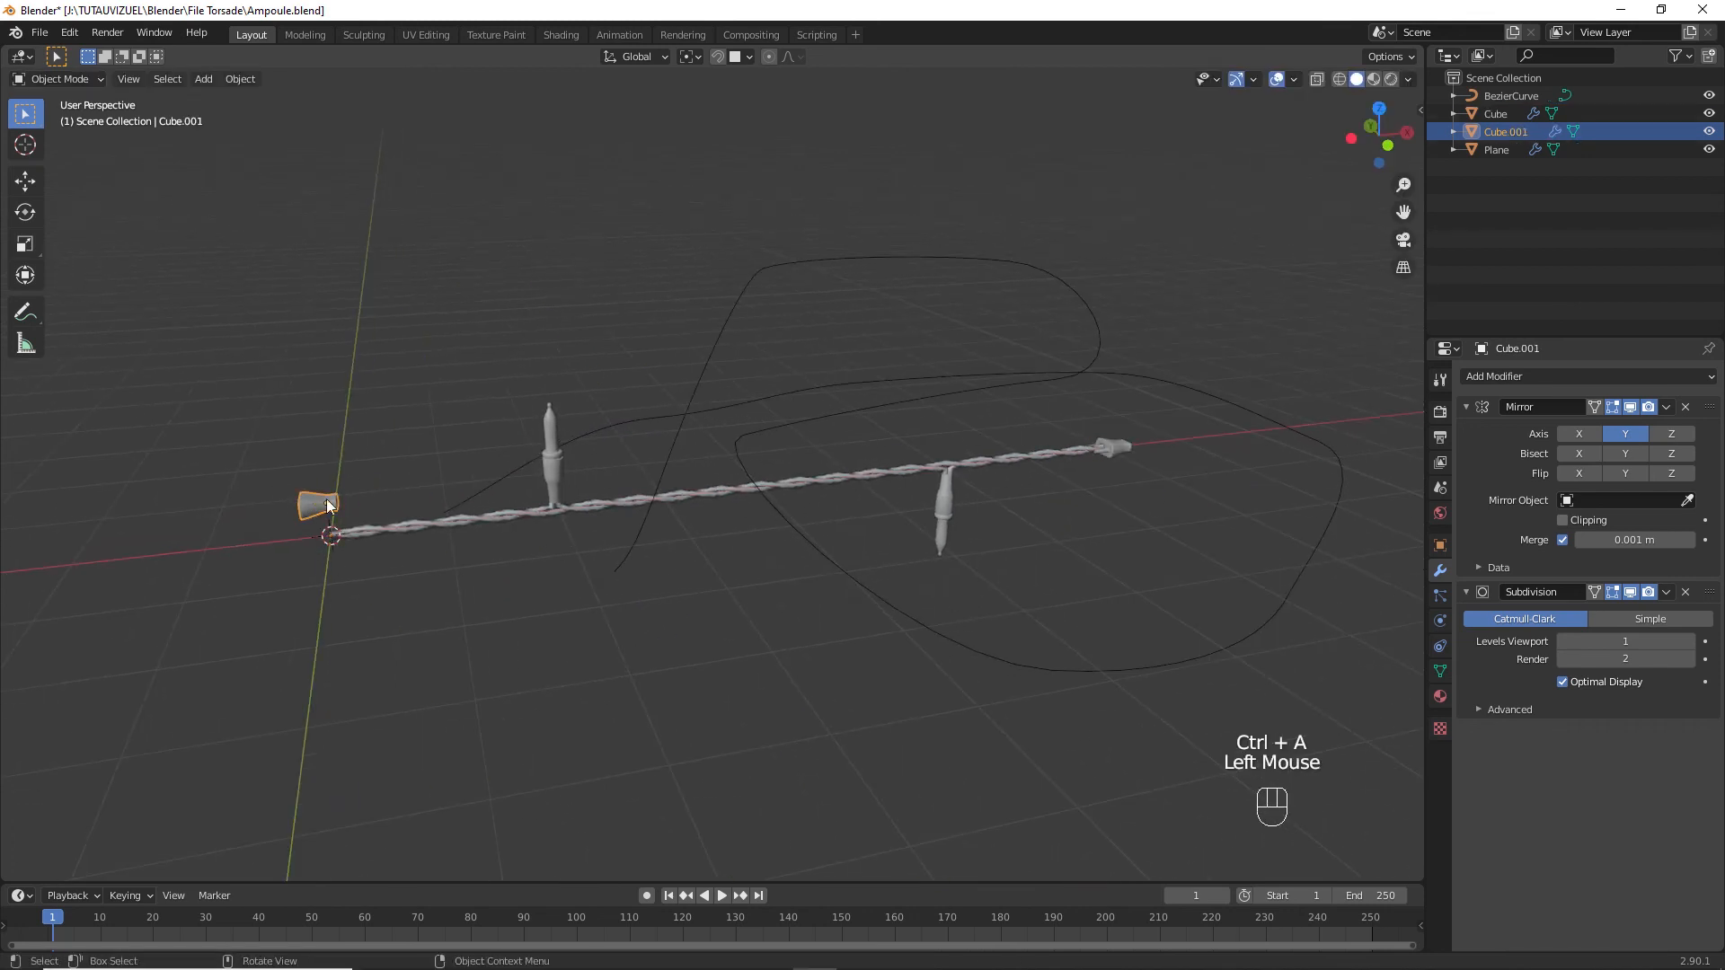
pyautogui.write('ry180')
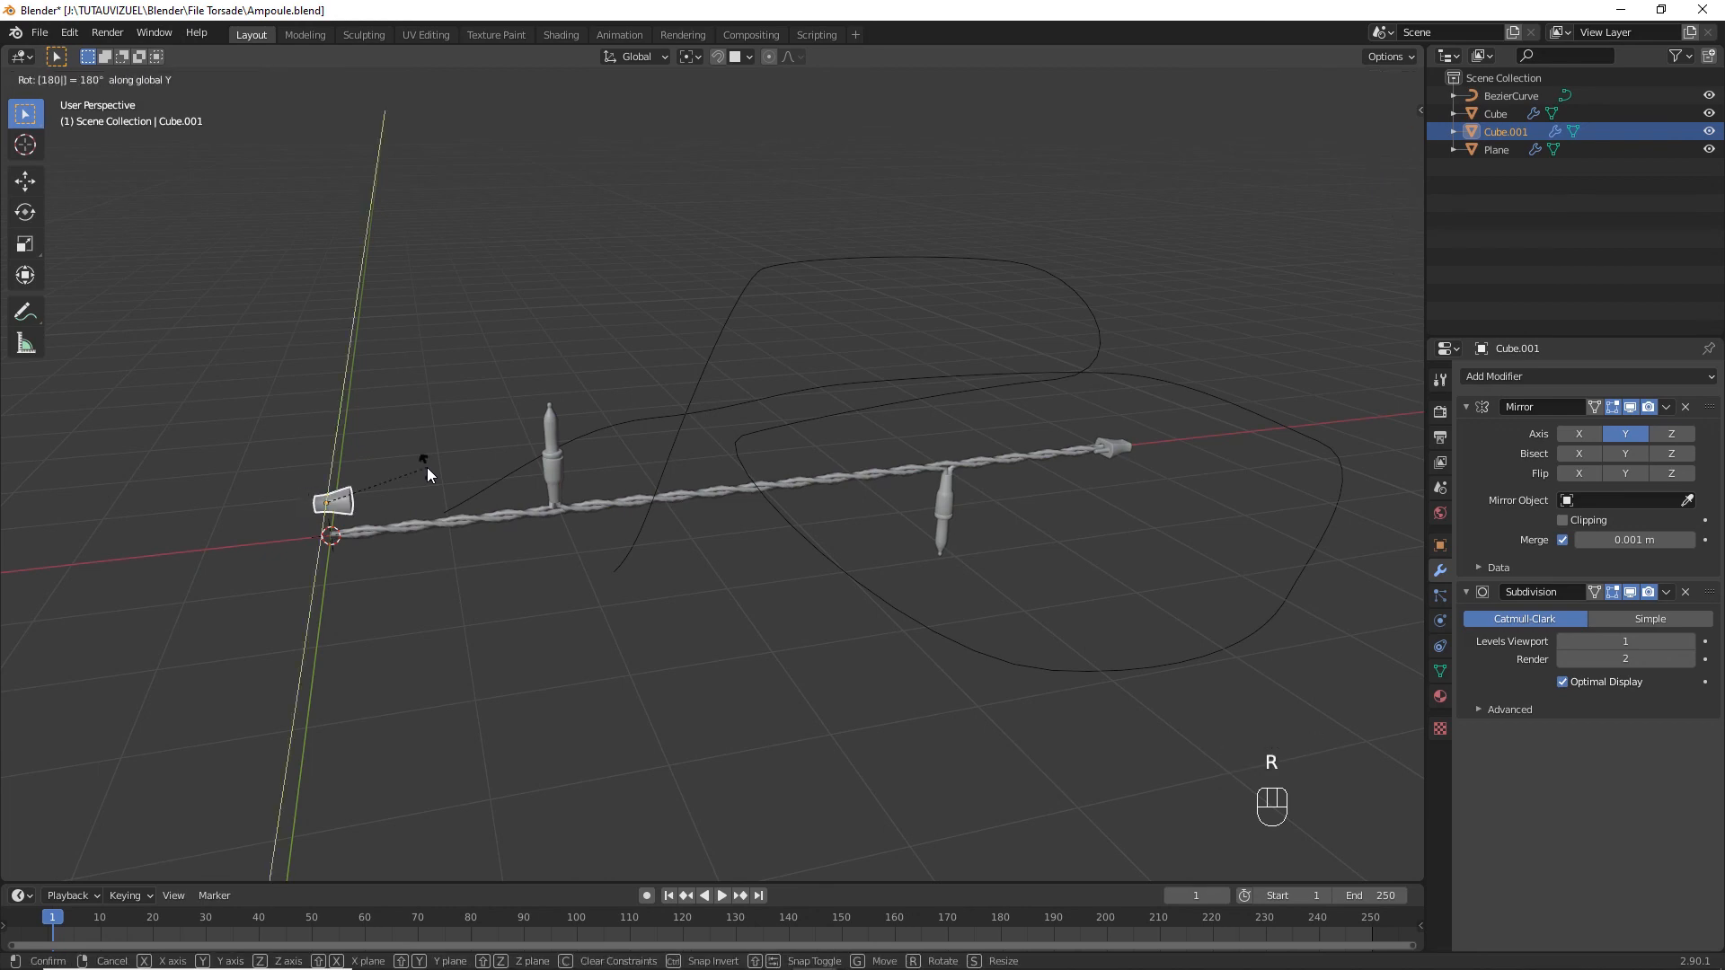
pyautogui.press('Return')
# Clear the socket's location and apply its location, rotation and scale.
pyautogui.hotkey('alt', 'g')
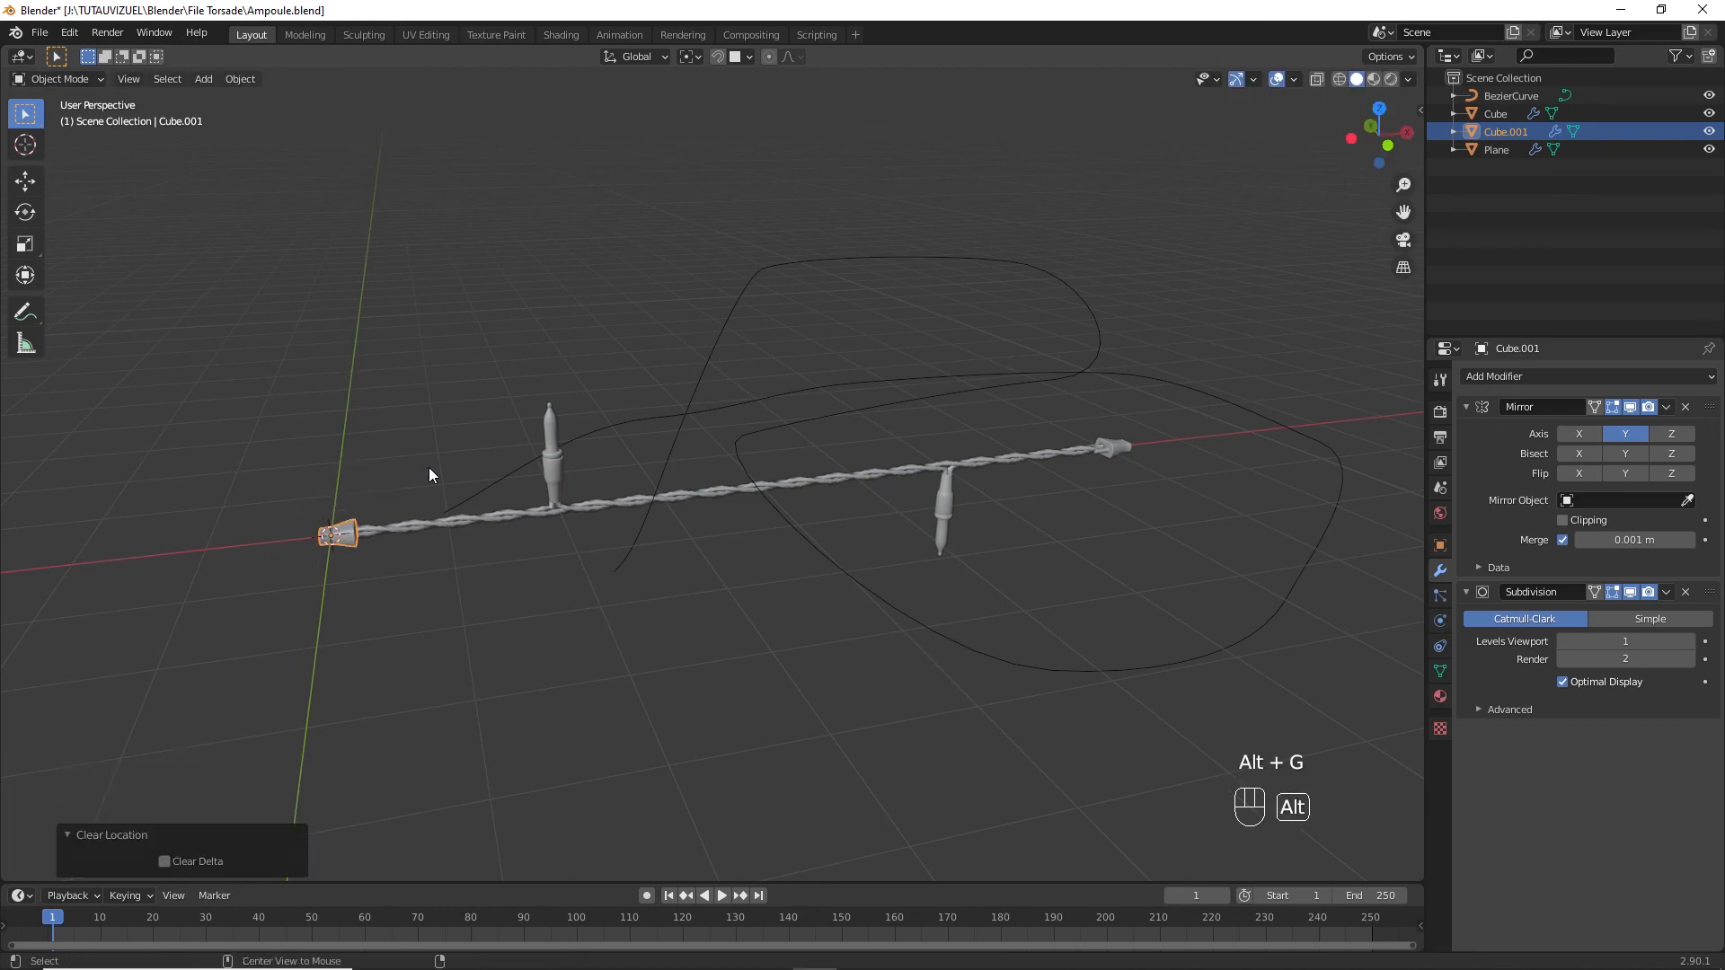
pyautogui.hotkey('ctrl', 'a')
pyautogui.click(428, 467)
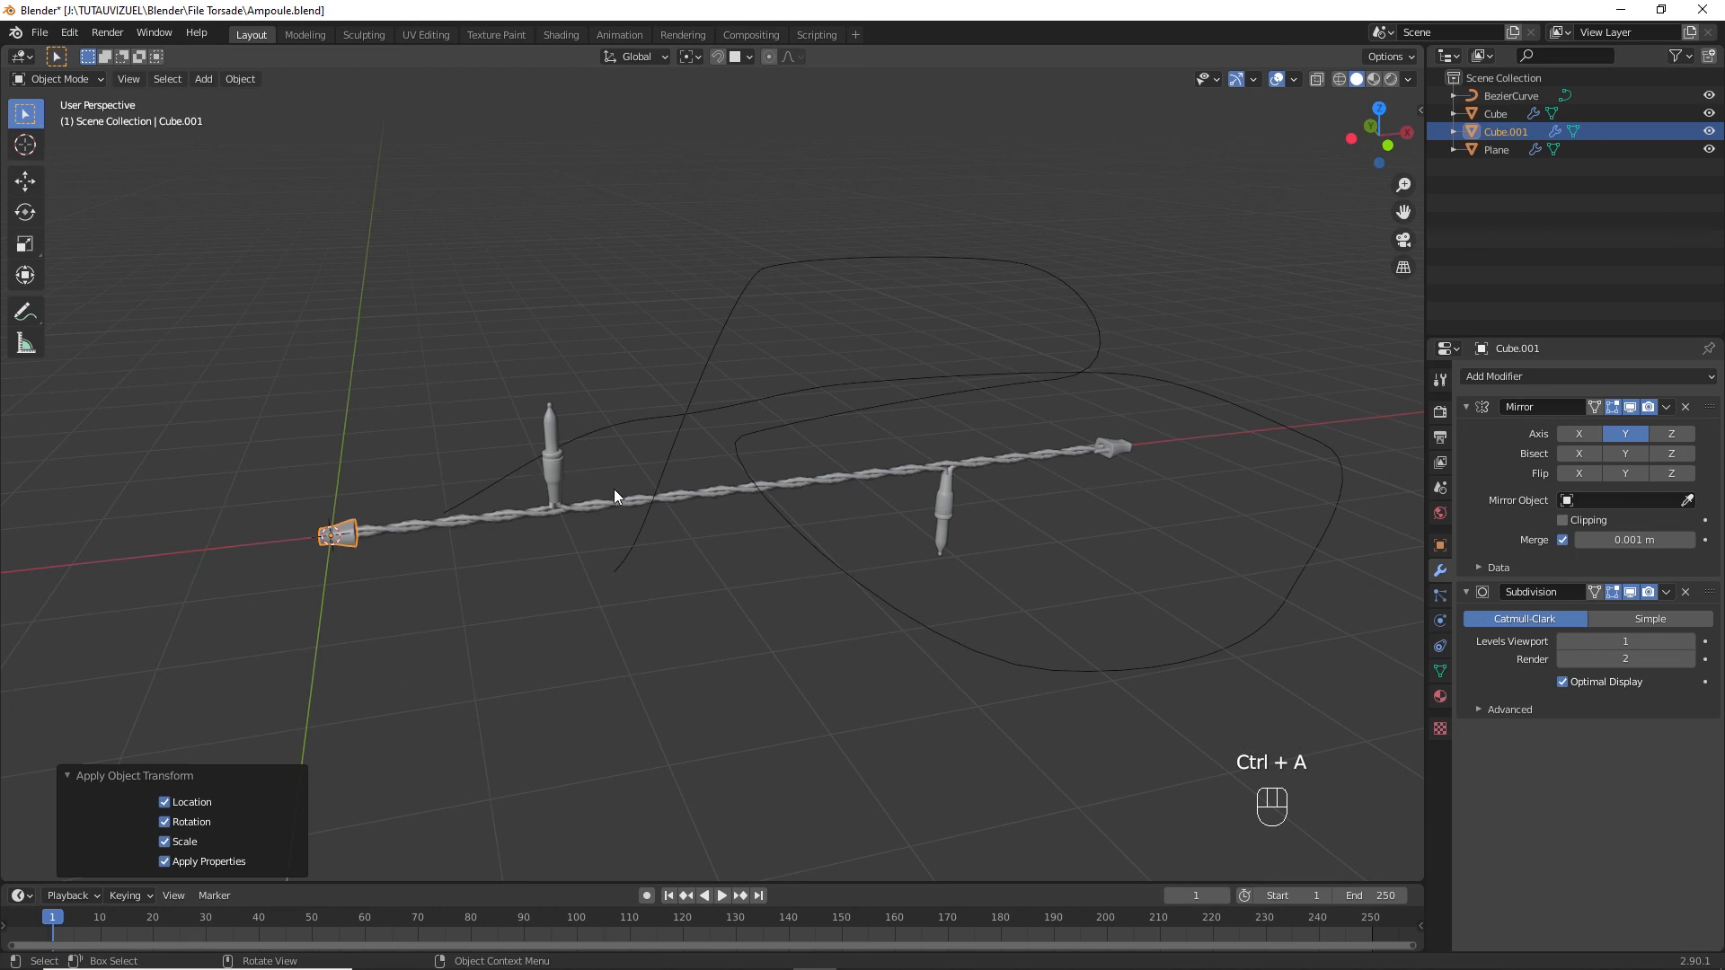
# Set the pronged plug (Cube) as the start cap of the cable's Array modifier.
pyautogui.click(585, 506)
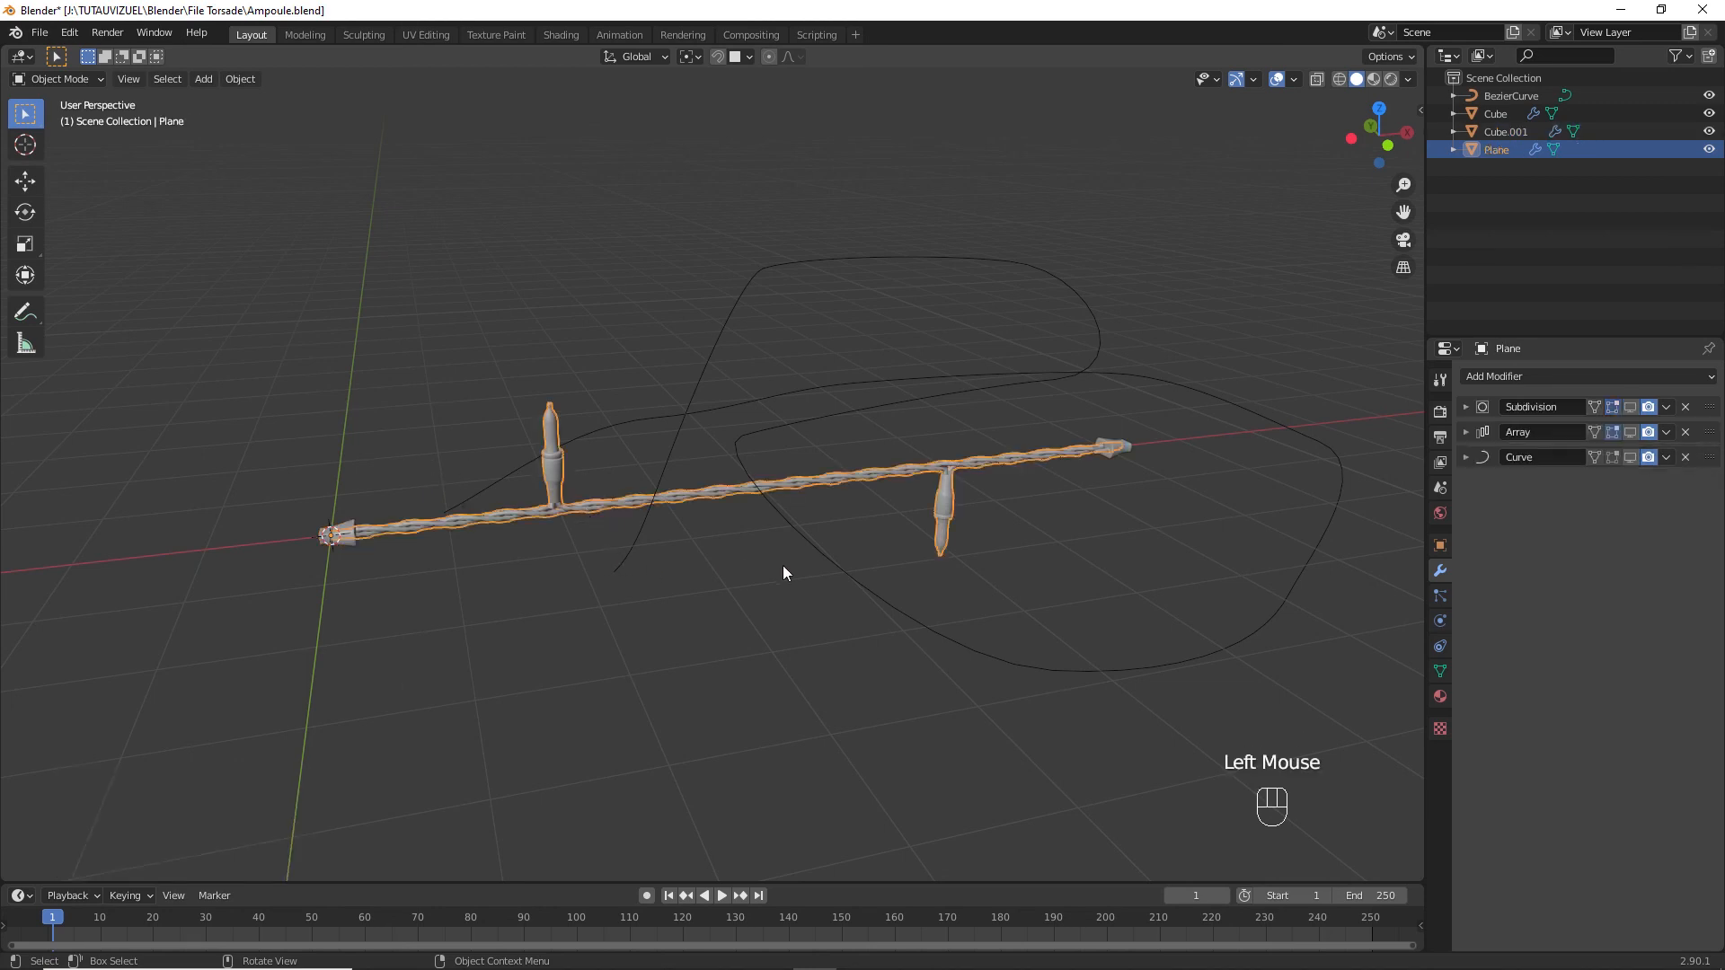
pyautogui.moveTo(783, 564); pyautogui.dragTo(862, 548, button='middle')
pyautogui.click(1464, 433)
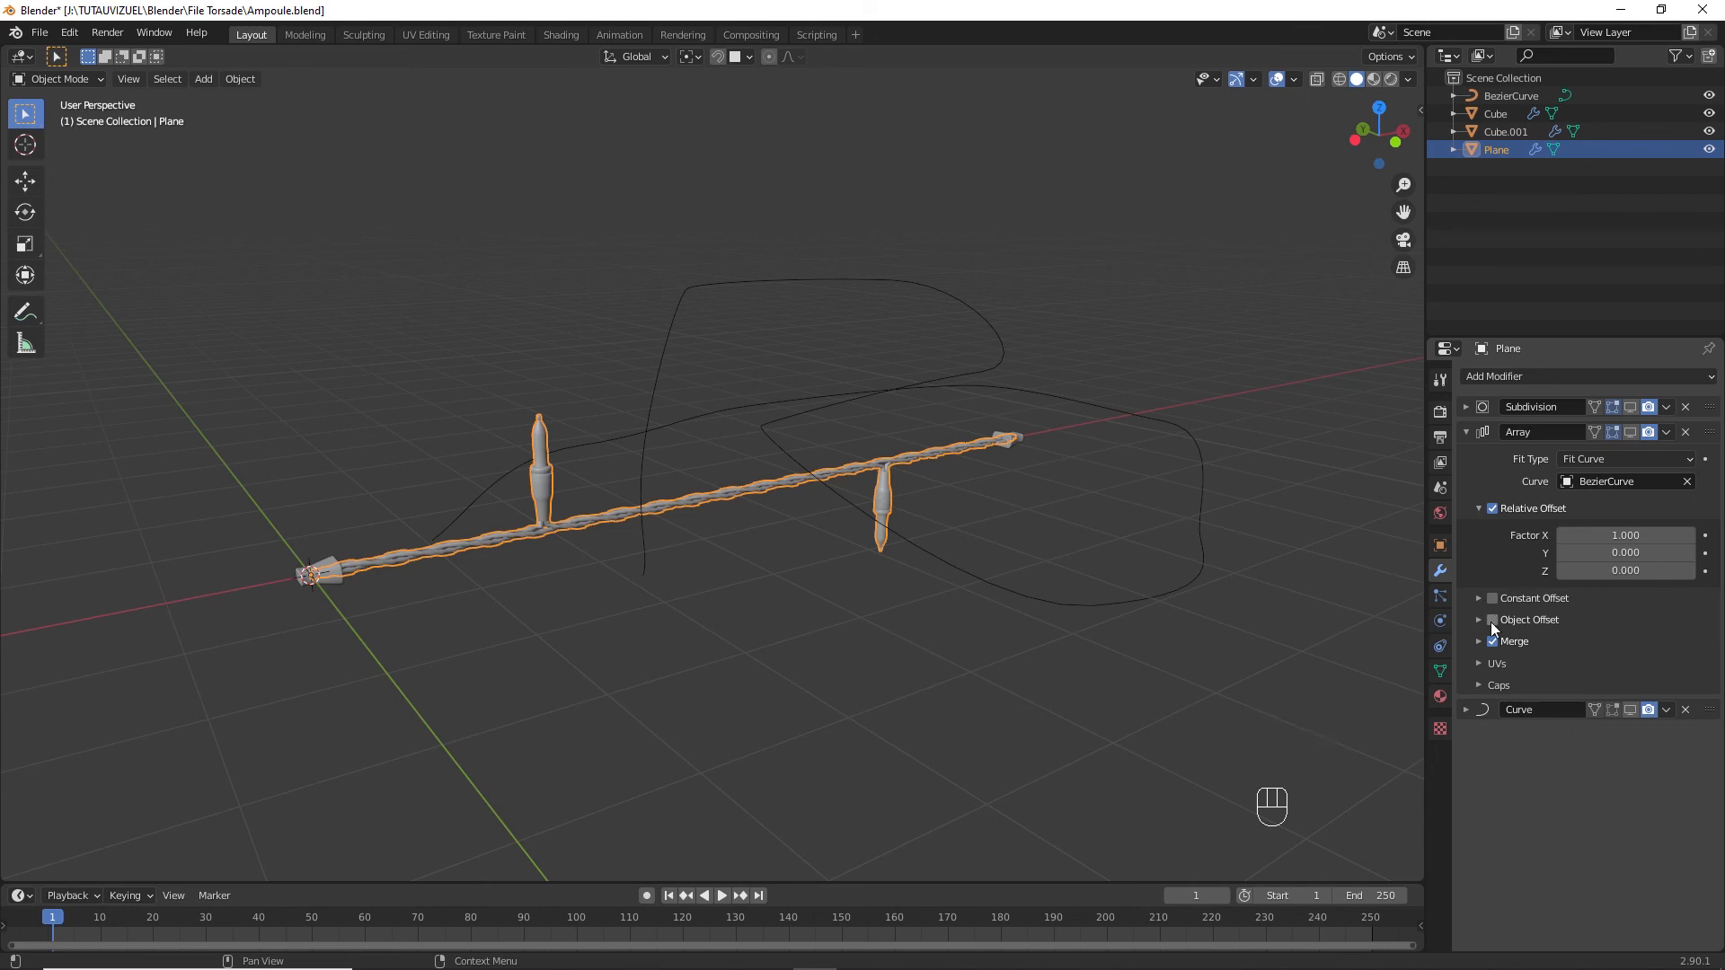
pyautogui.click(1478, 686)
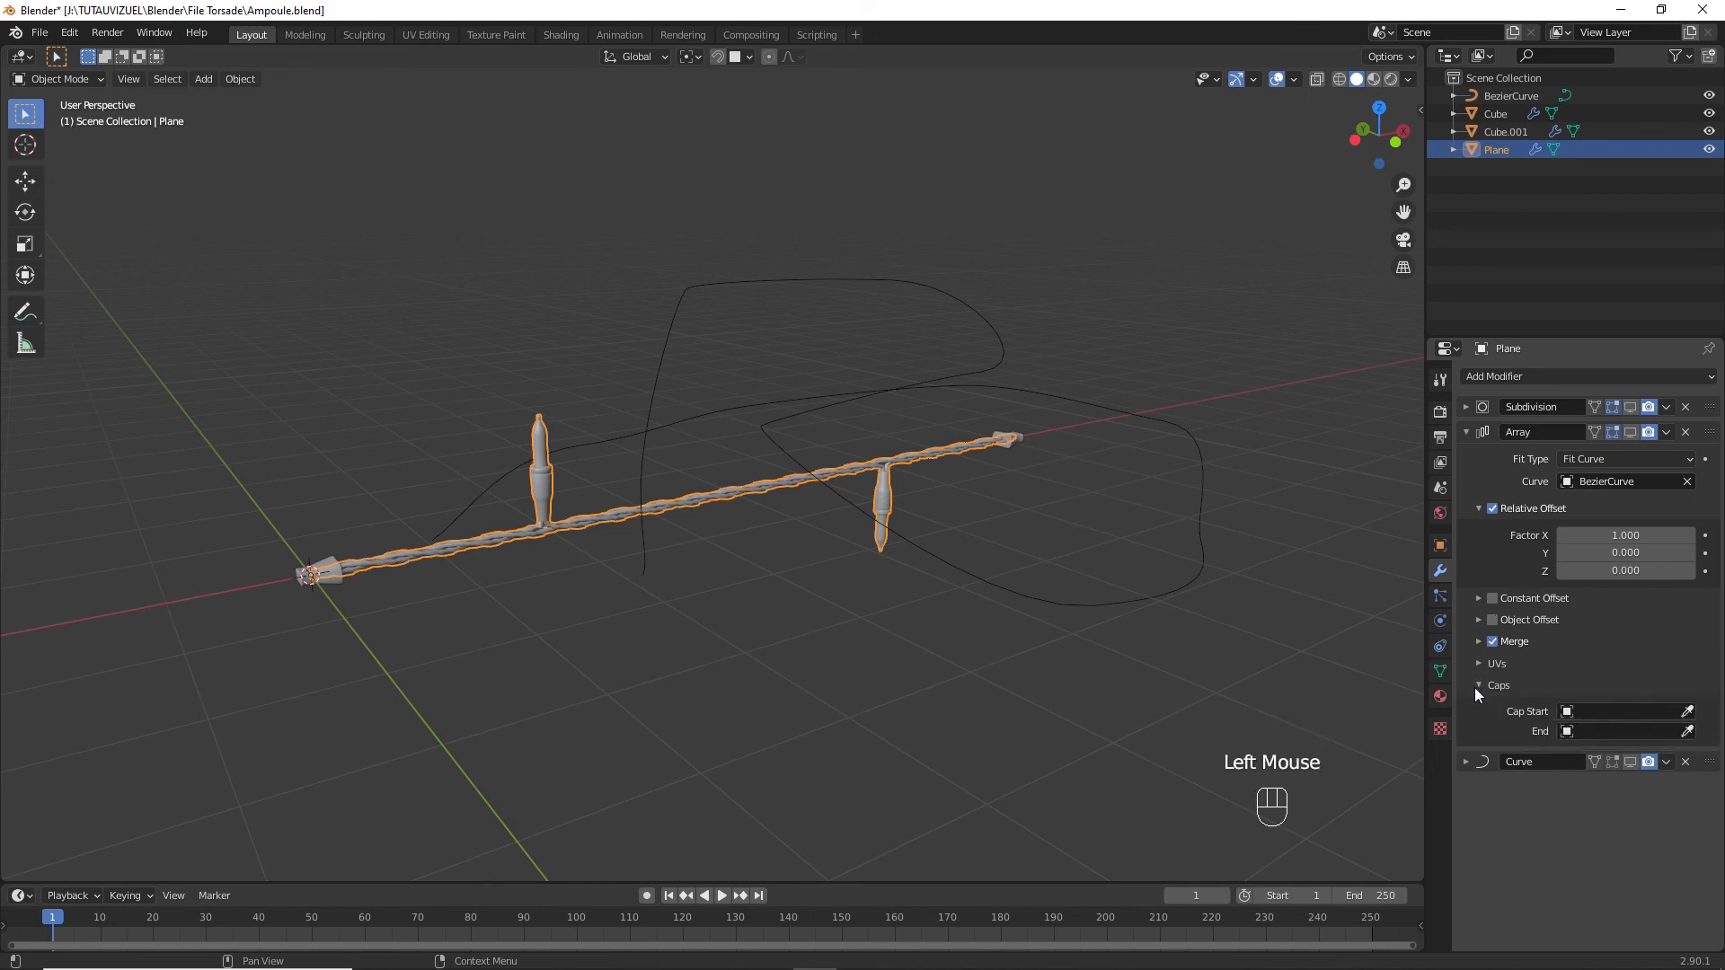
pyautogui.click(1685, 711)
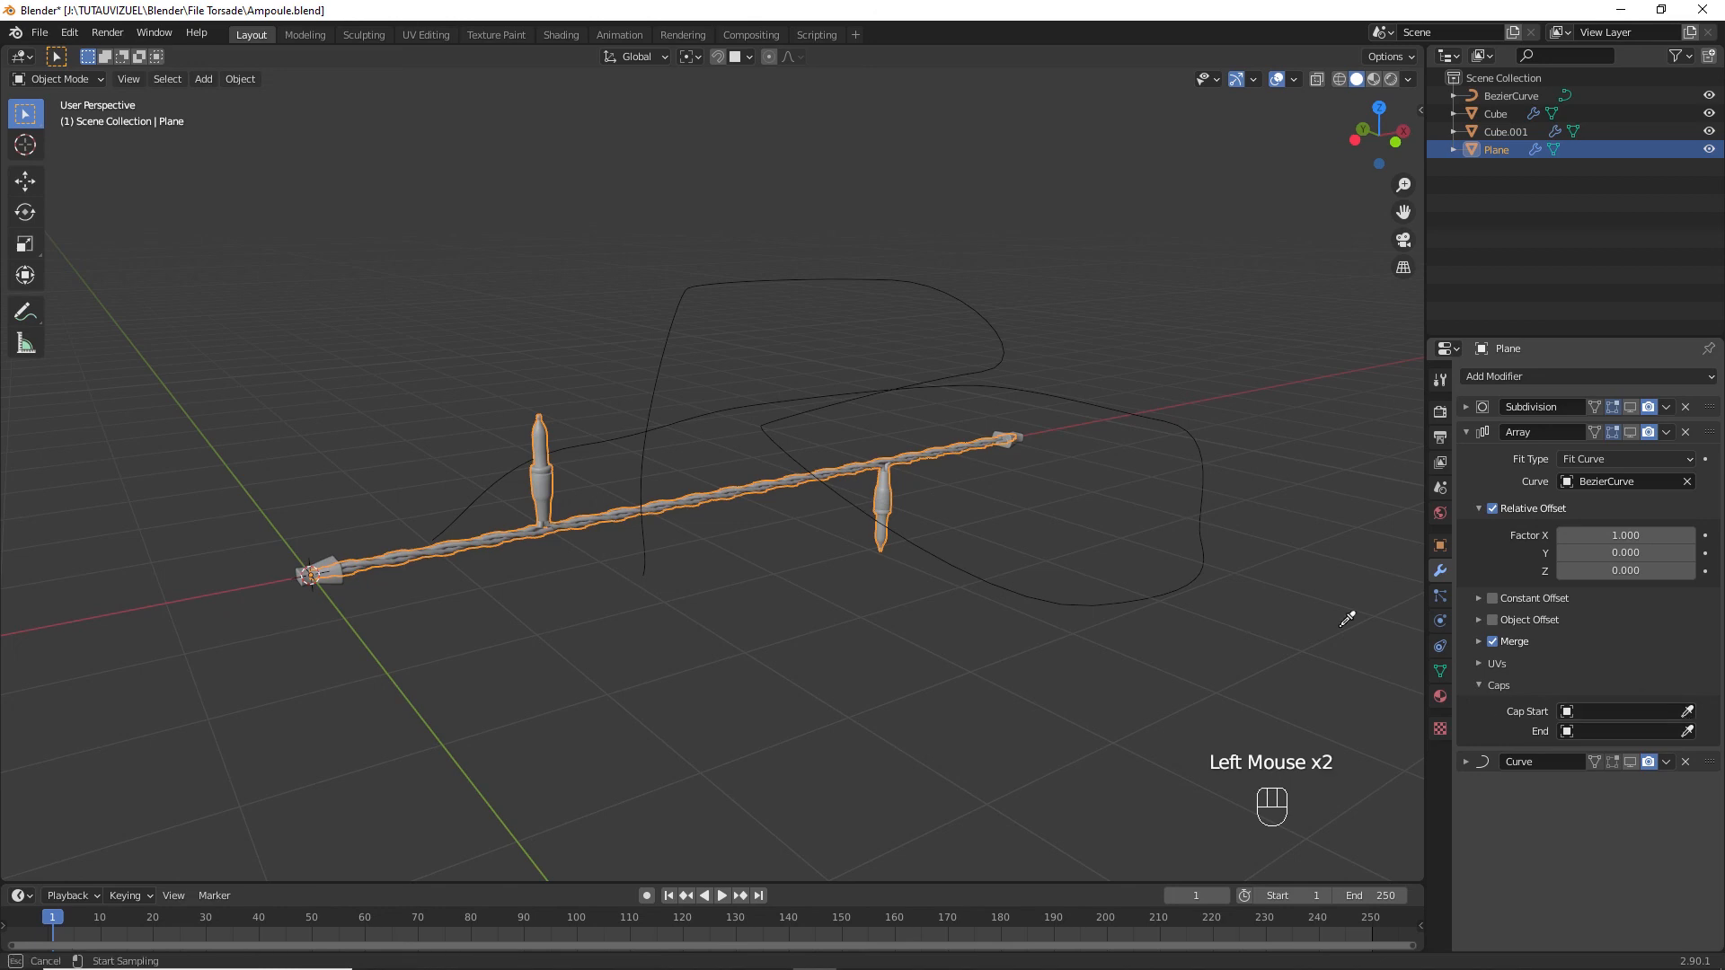
pyautogui.click(1024, 436)
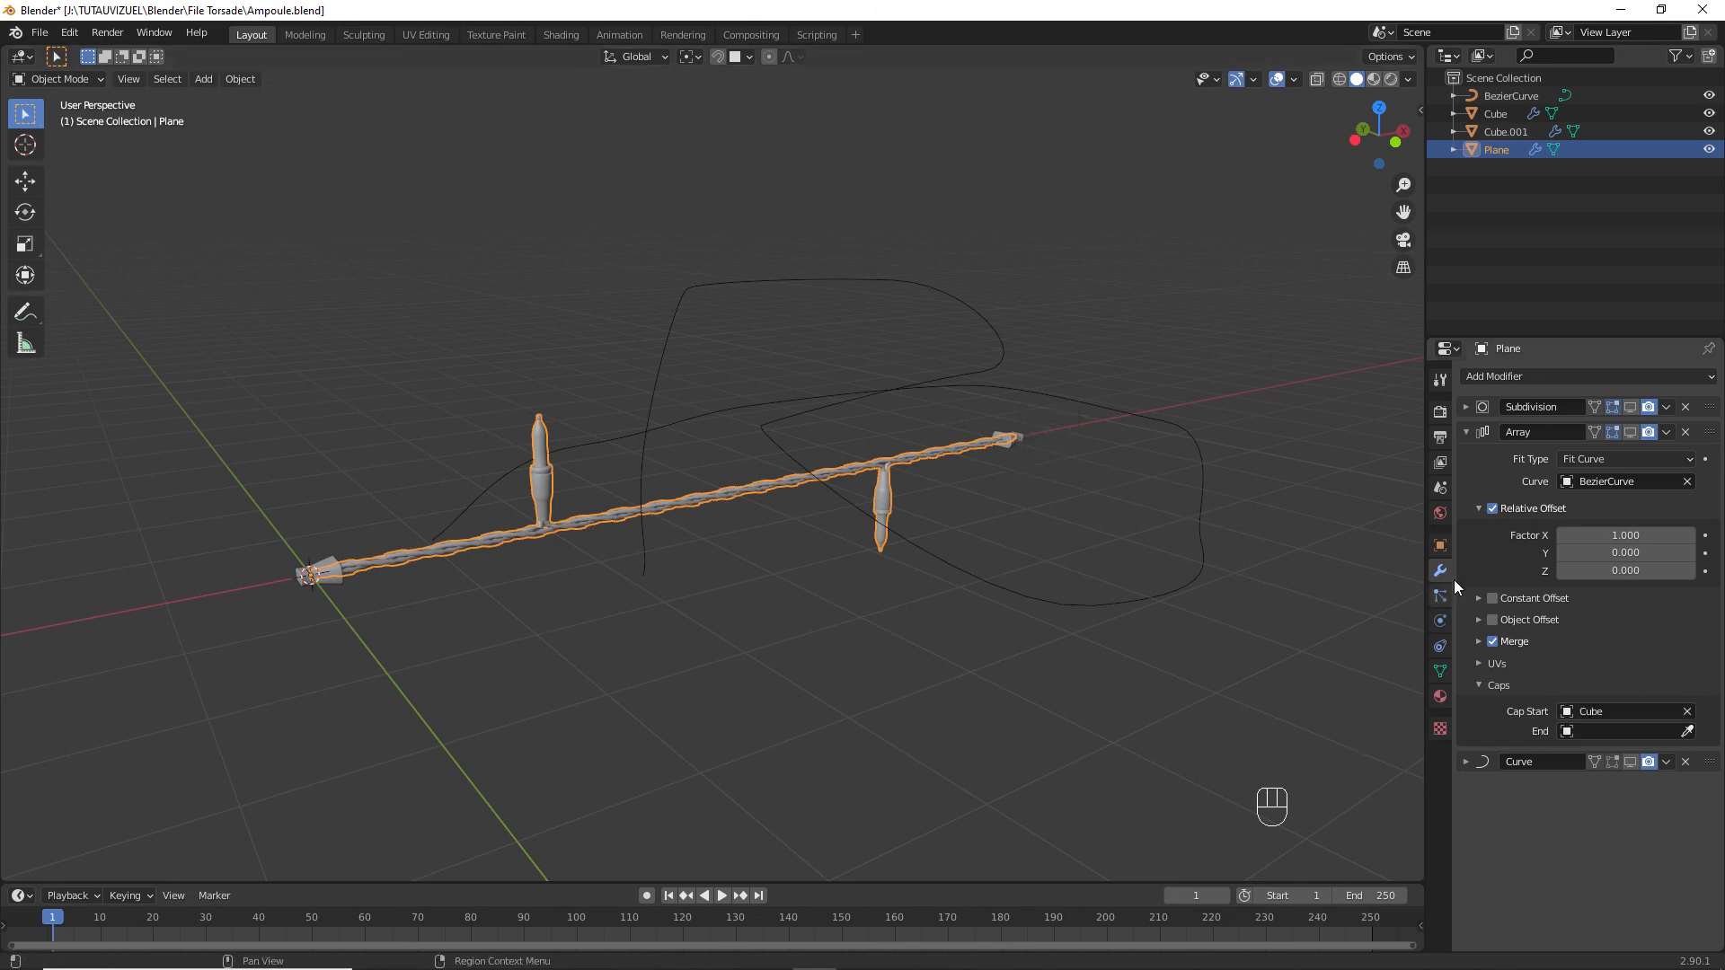
# Turn on viewport display for the cable's Subdivision, Array and Curve modifiers.
pyautogui.click(1622, 406)
pyautogui.click(1630, 406)
pyautogui.click(1629, 430)
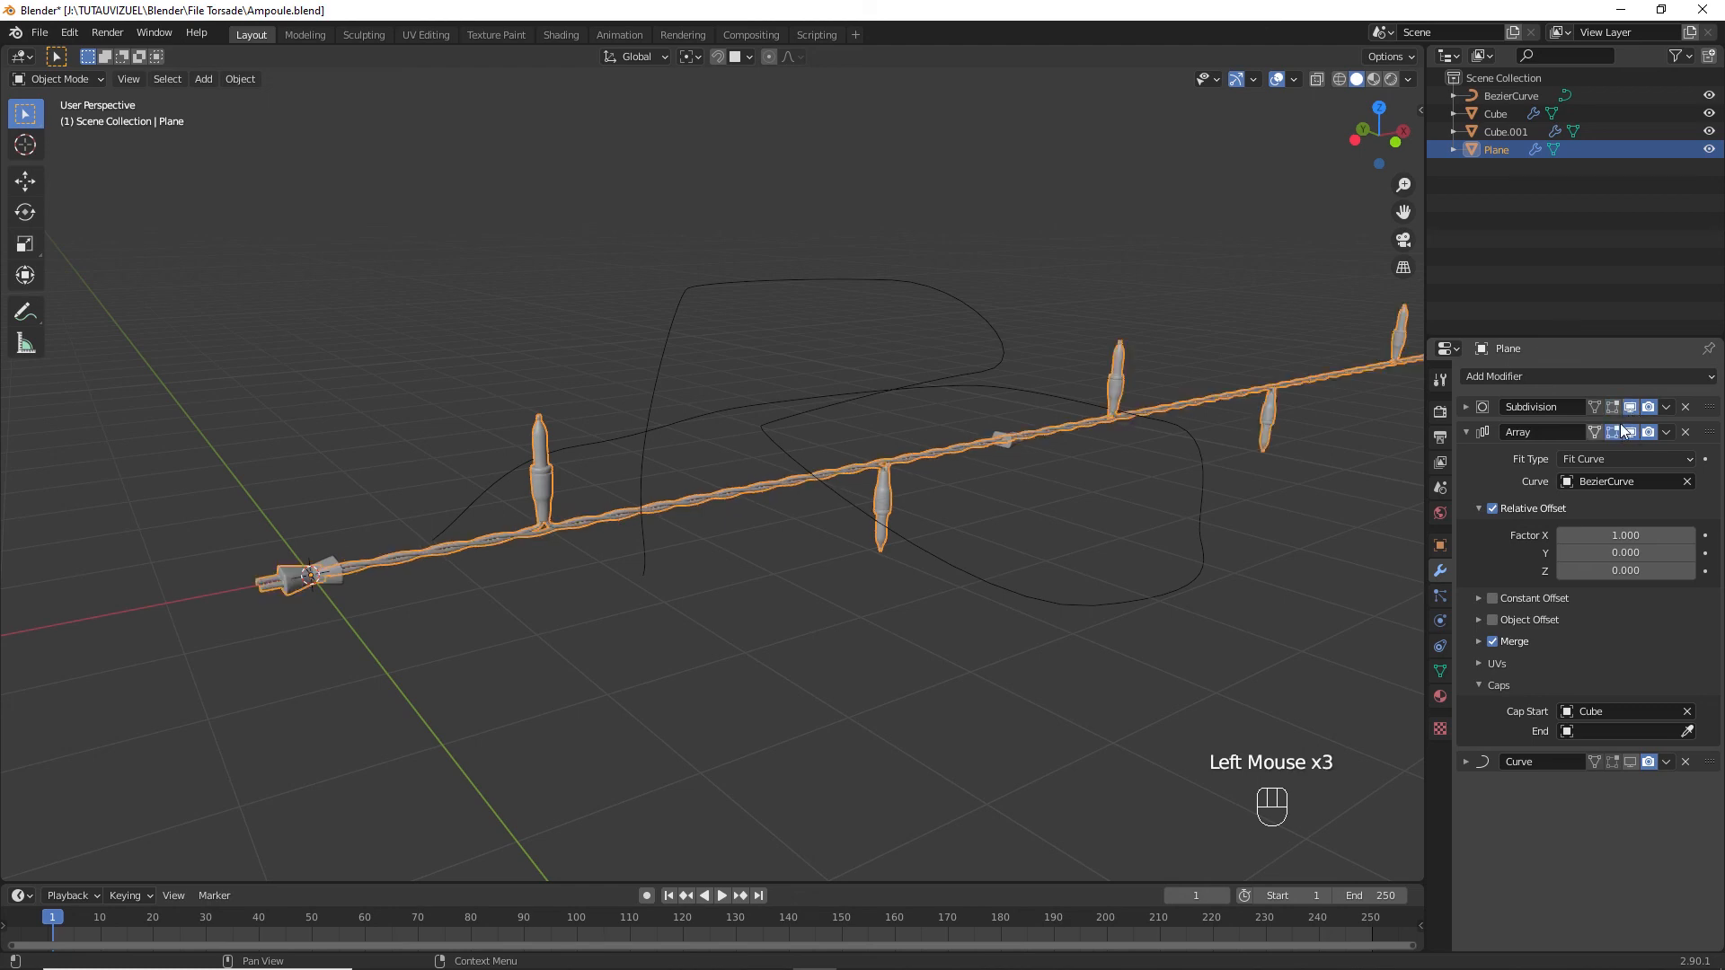
pyautogui.click(1630, 759)
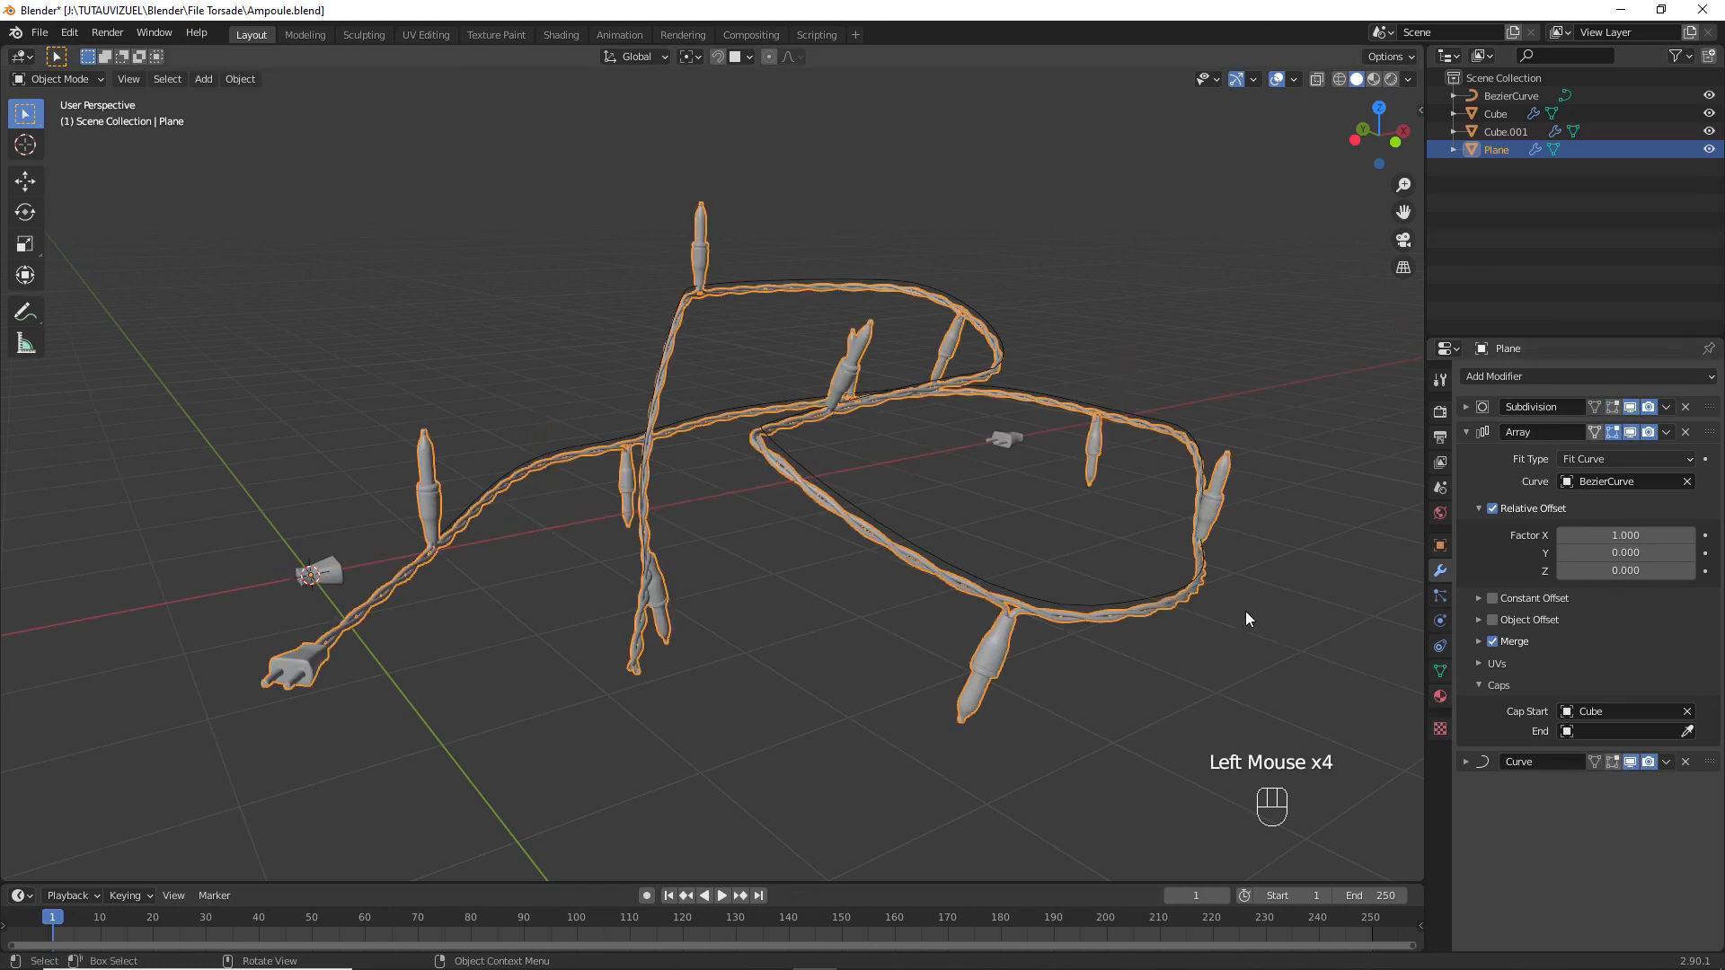
# Set the prongless socket (Cube.001) as the end cap of the cable's Array modifier.
pyautogui.moveTo(864, 550); pyautogui.dragTo(889, 548, button='middle')
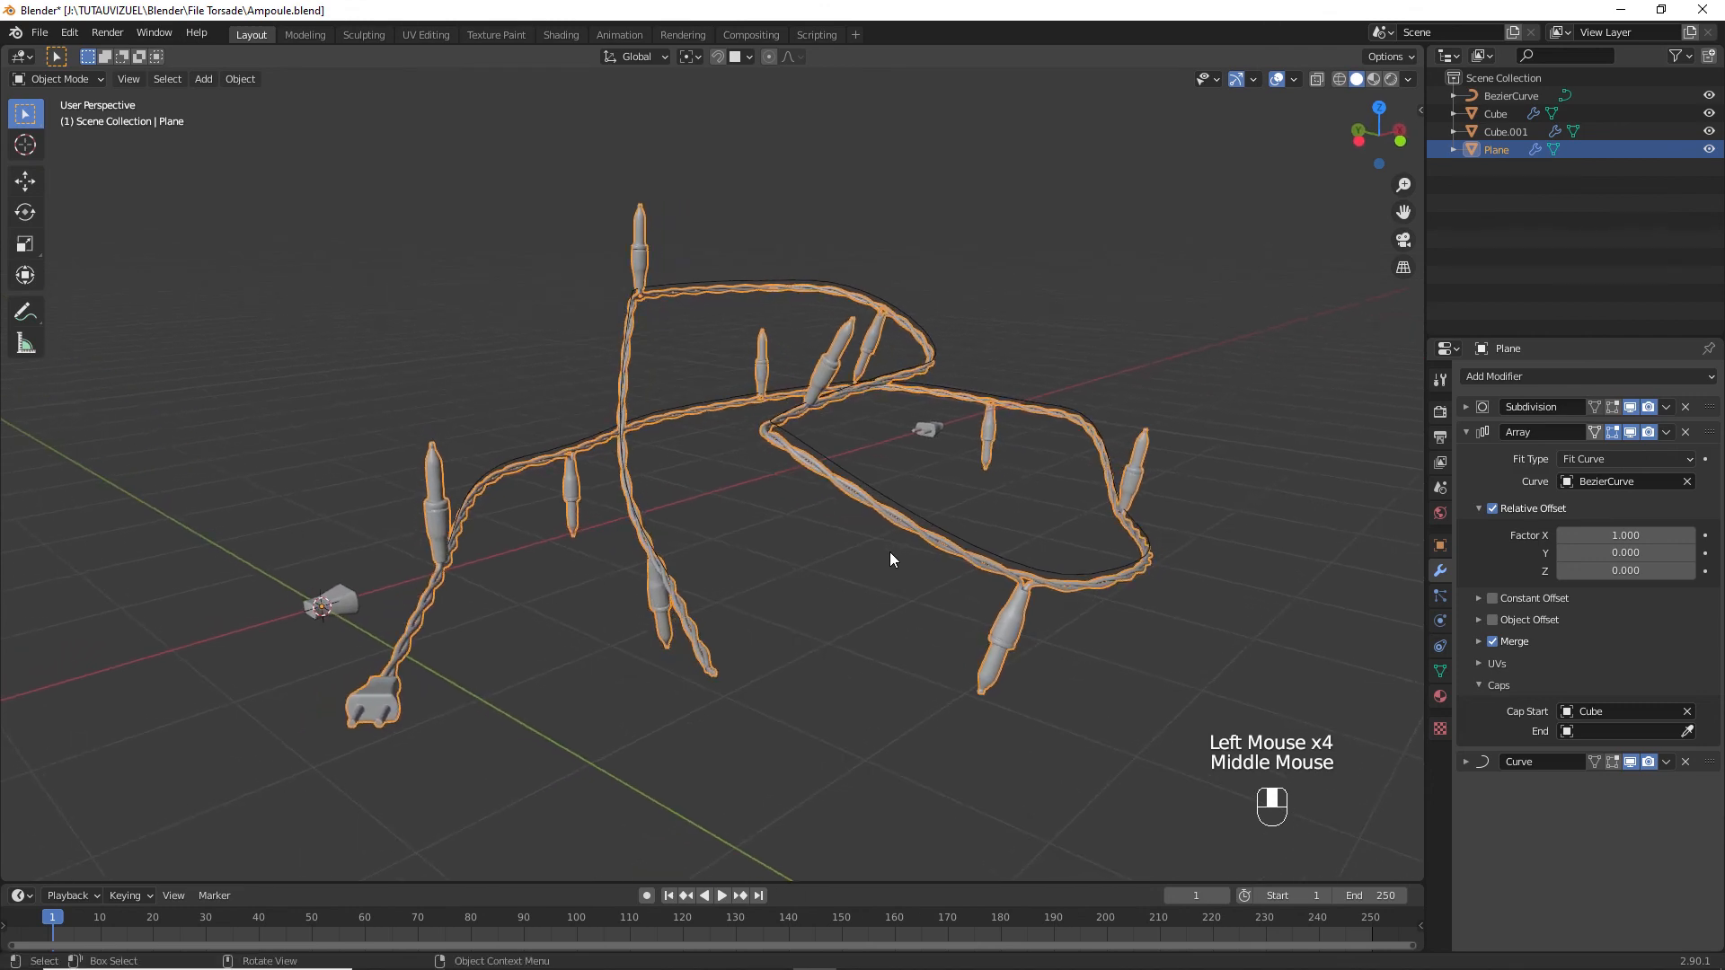
pyautogui.click(1681, 732)
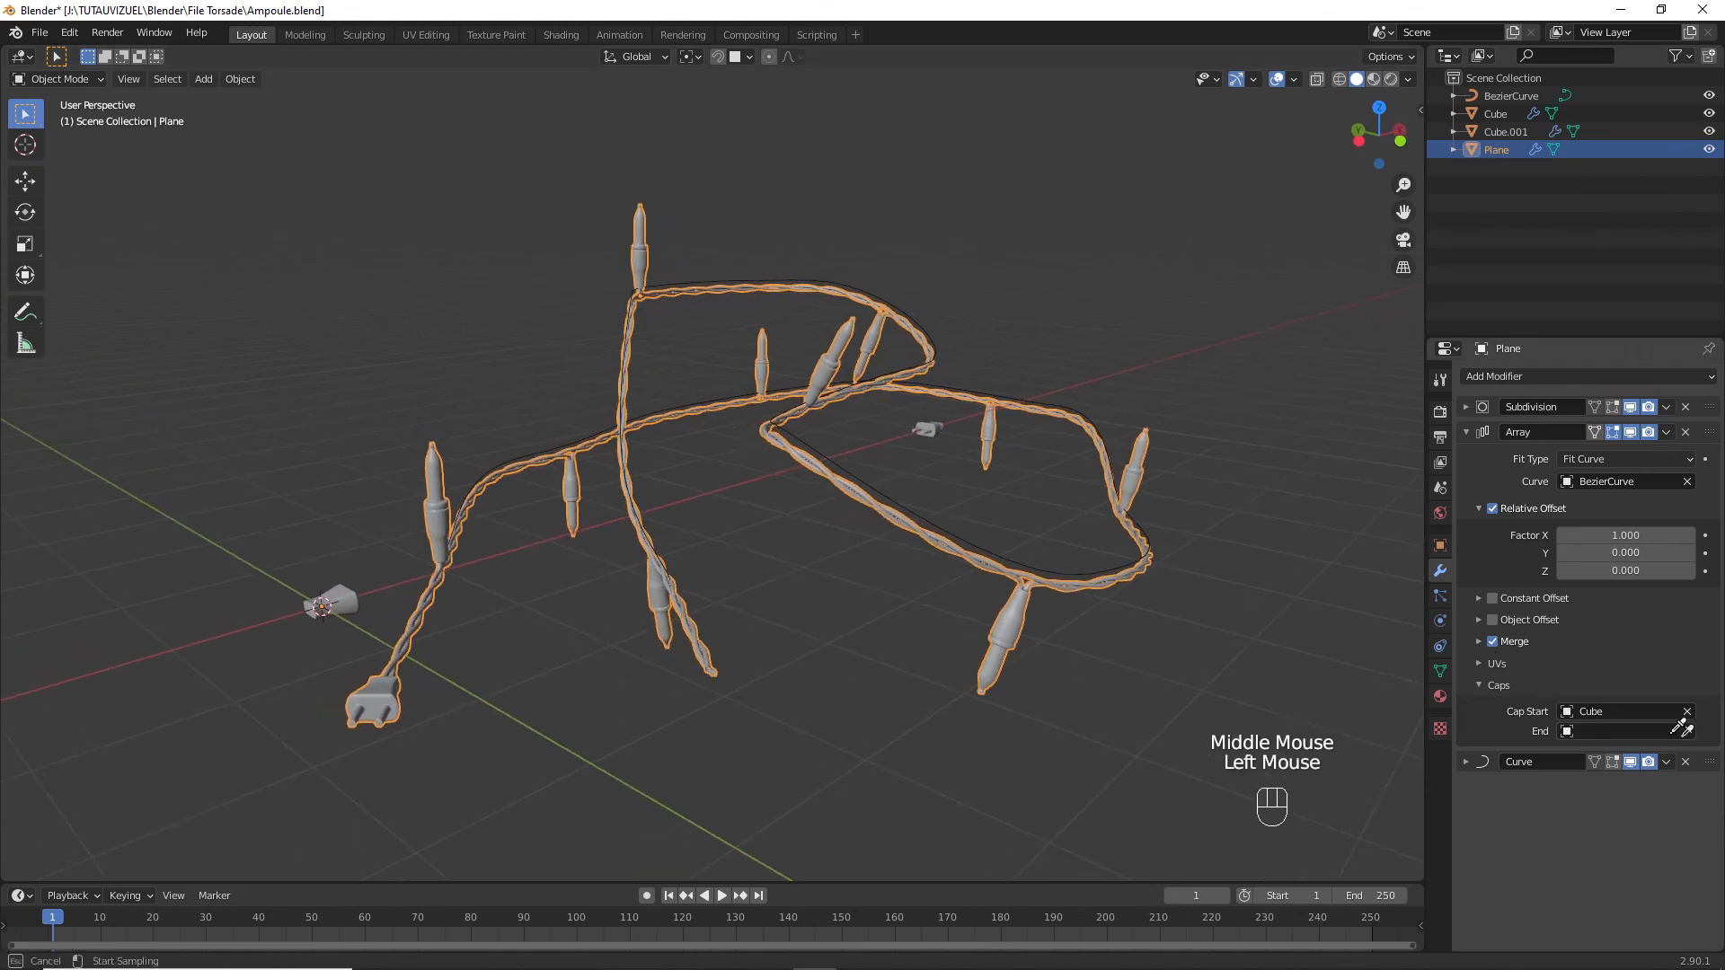
pyautogui.click(352, 594)
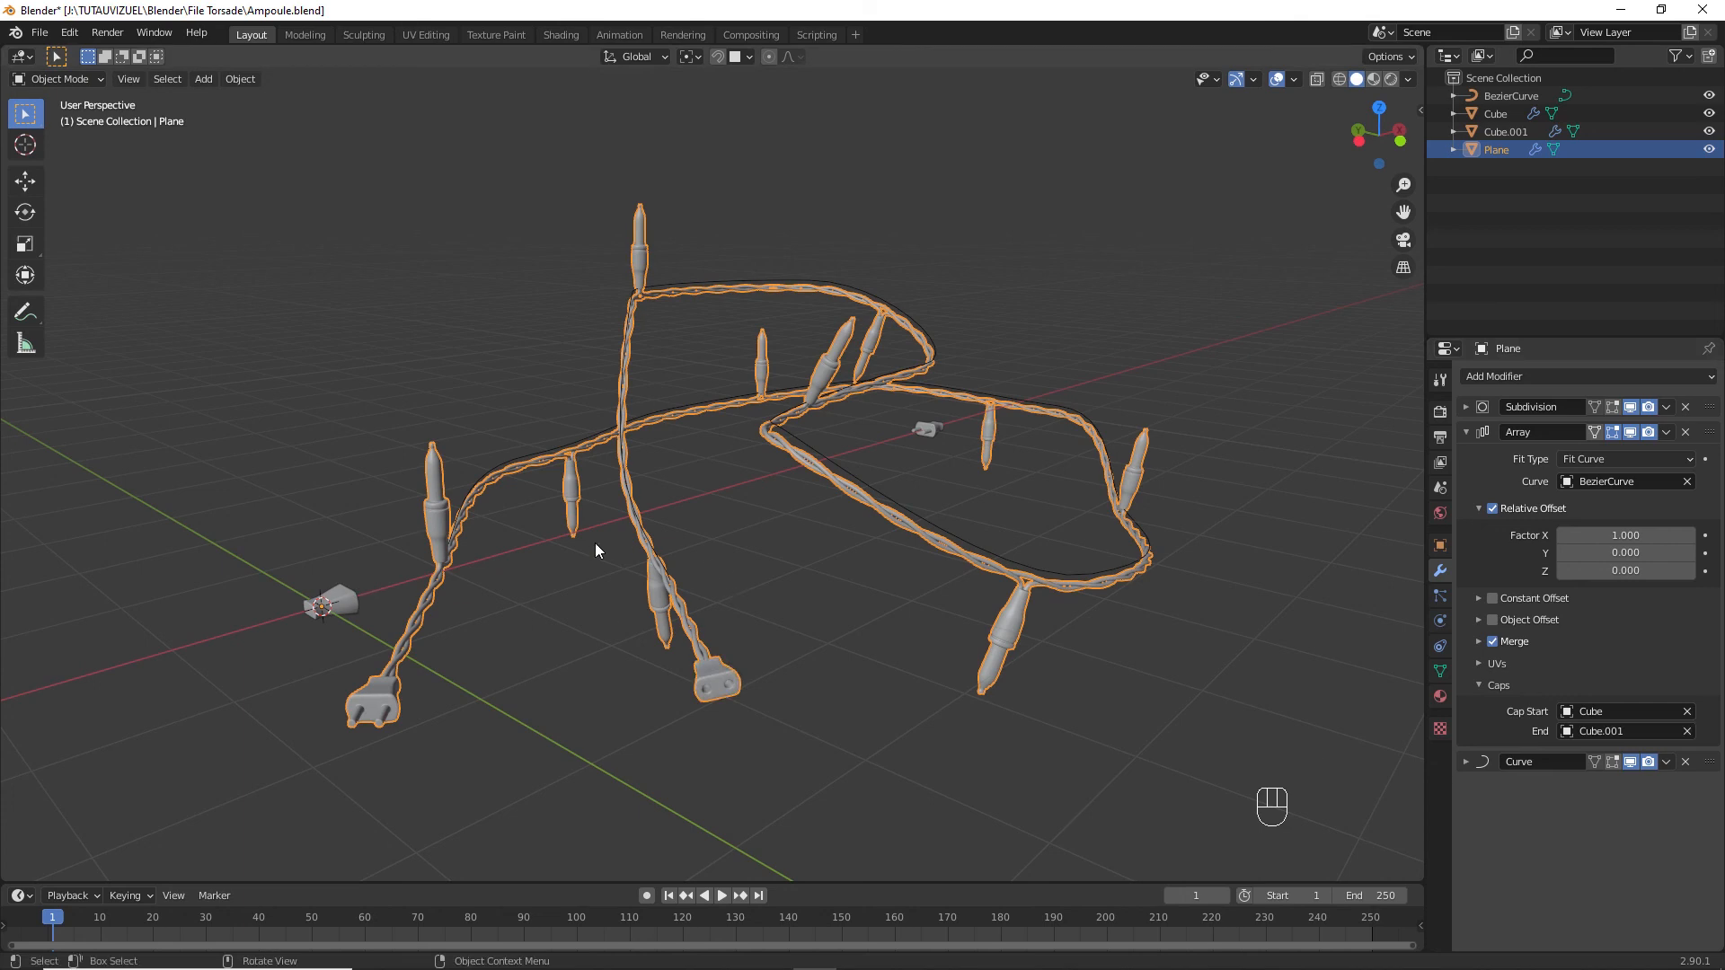
# Hide the two original plug and socket objects, Cube and Cube.001, in the viewport.
pyautogui.click(333, 591)
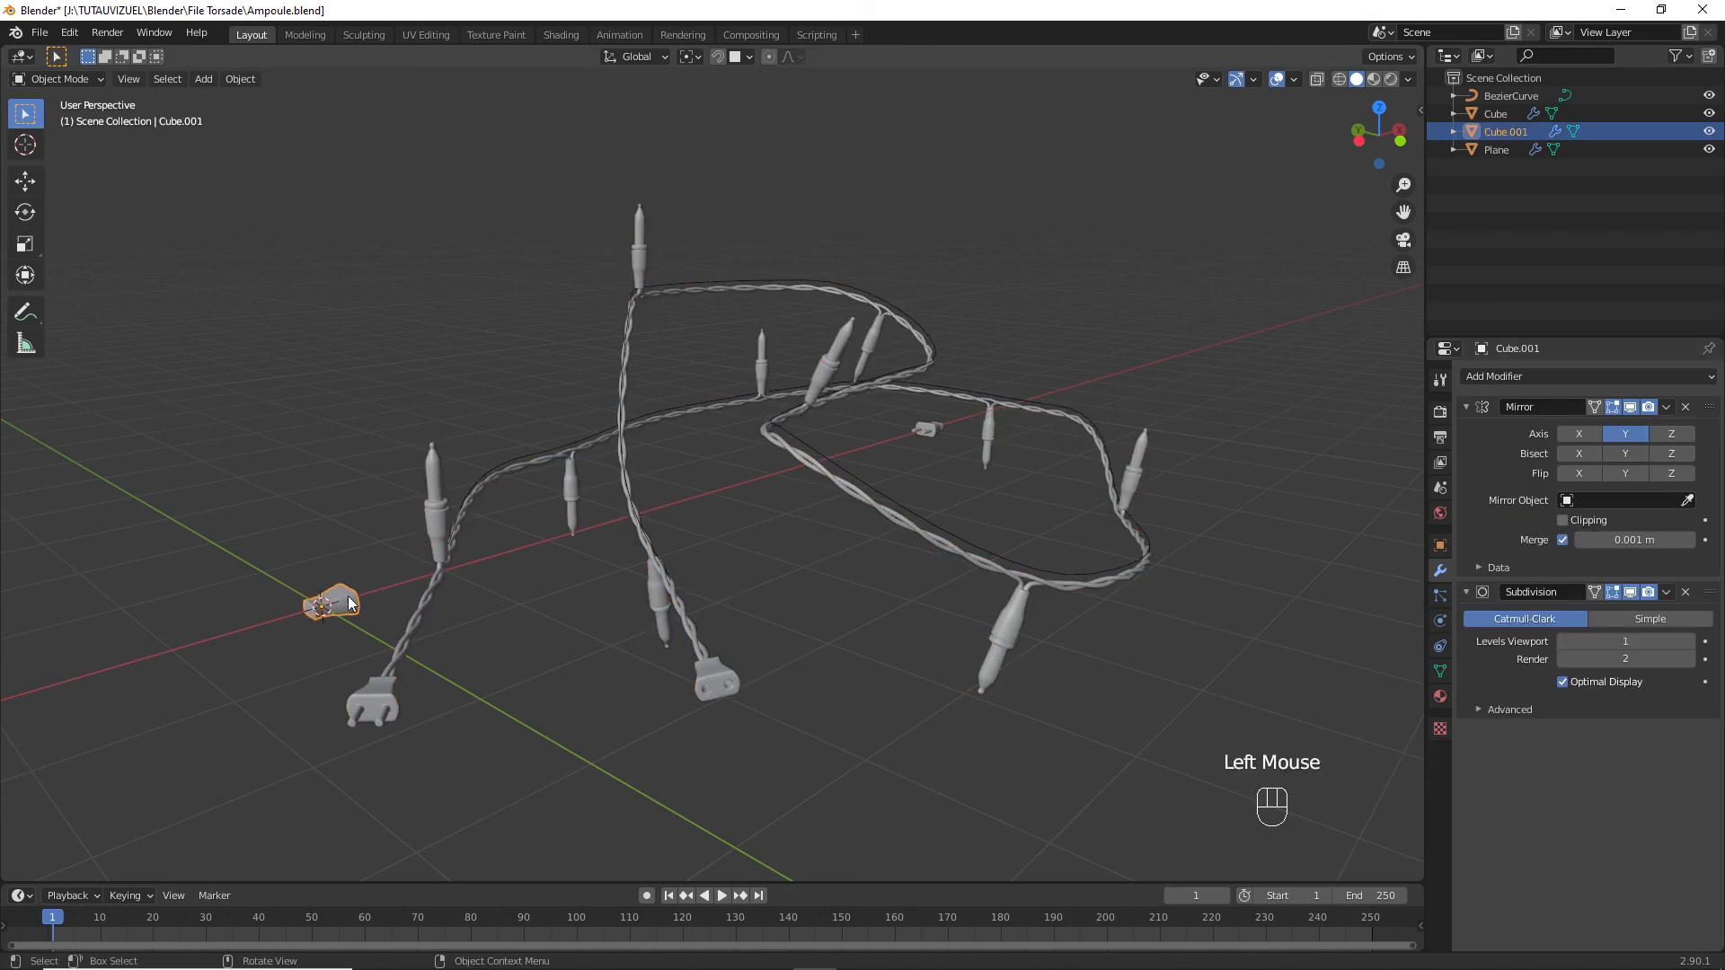
pyautogui.keyDown('shift'); pyautogui.click(921, 429); pyautogui.keyUp('shift')
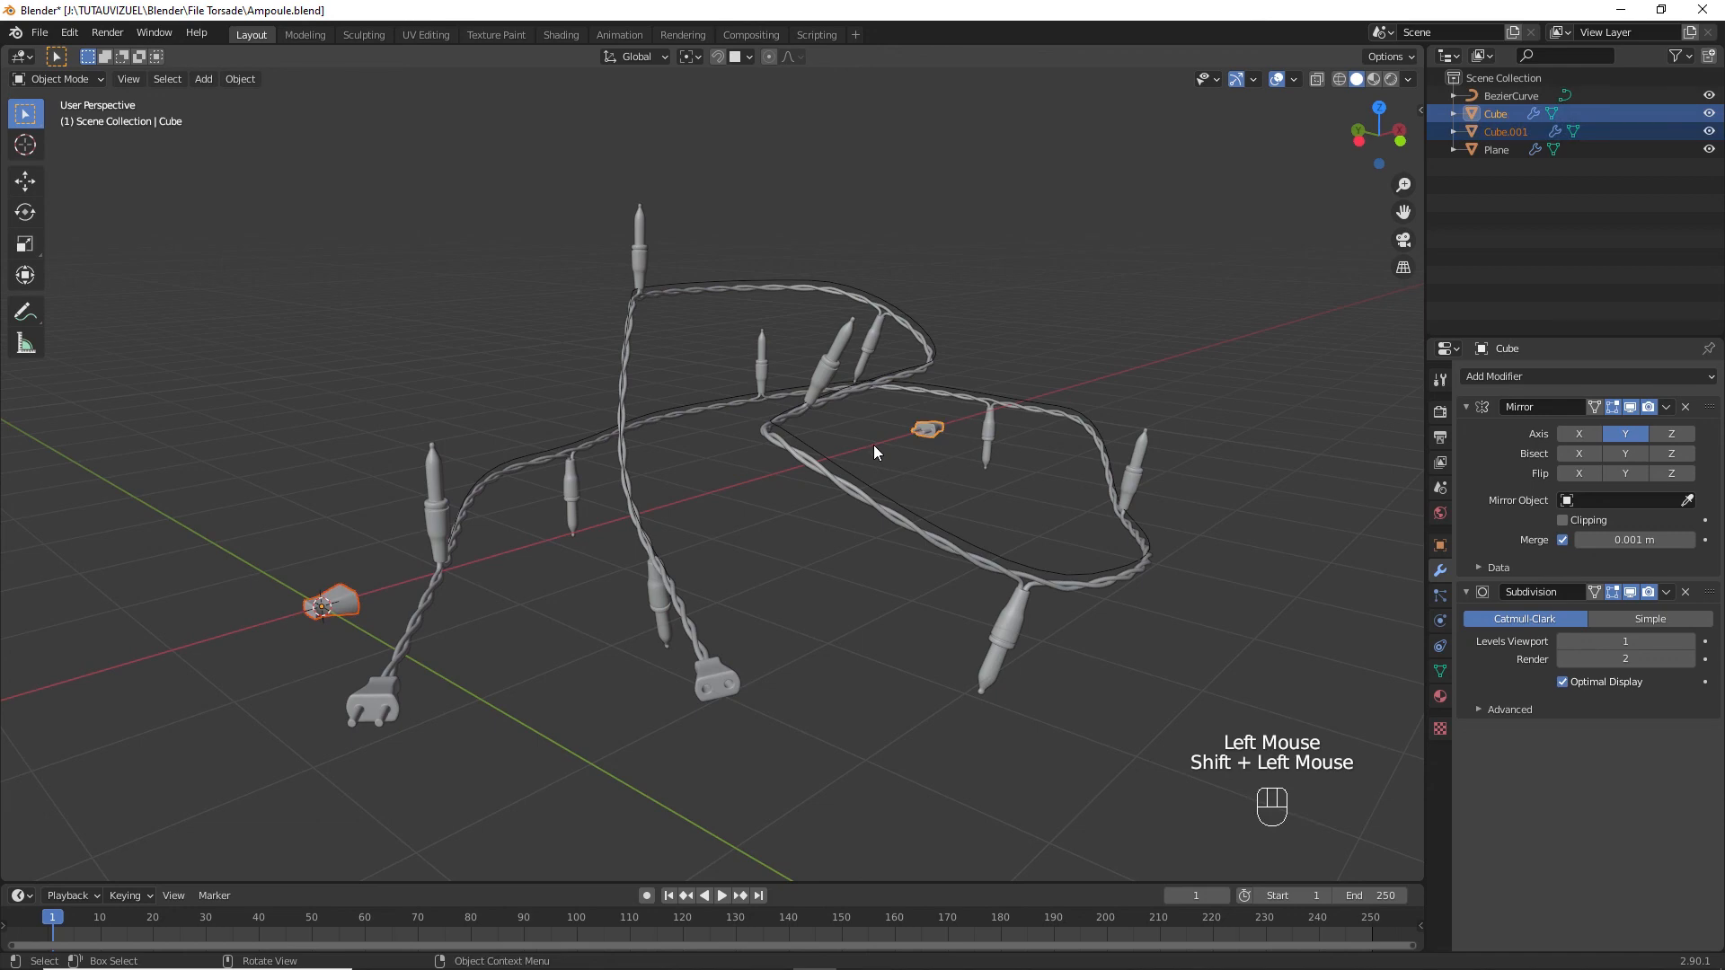
pyautogui.press('h')
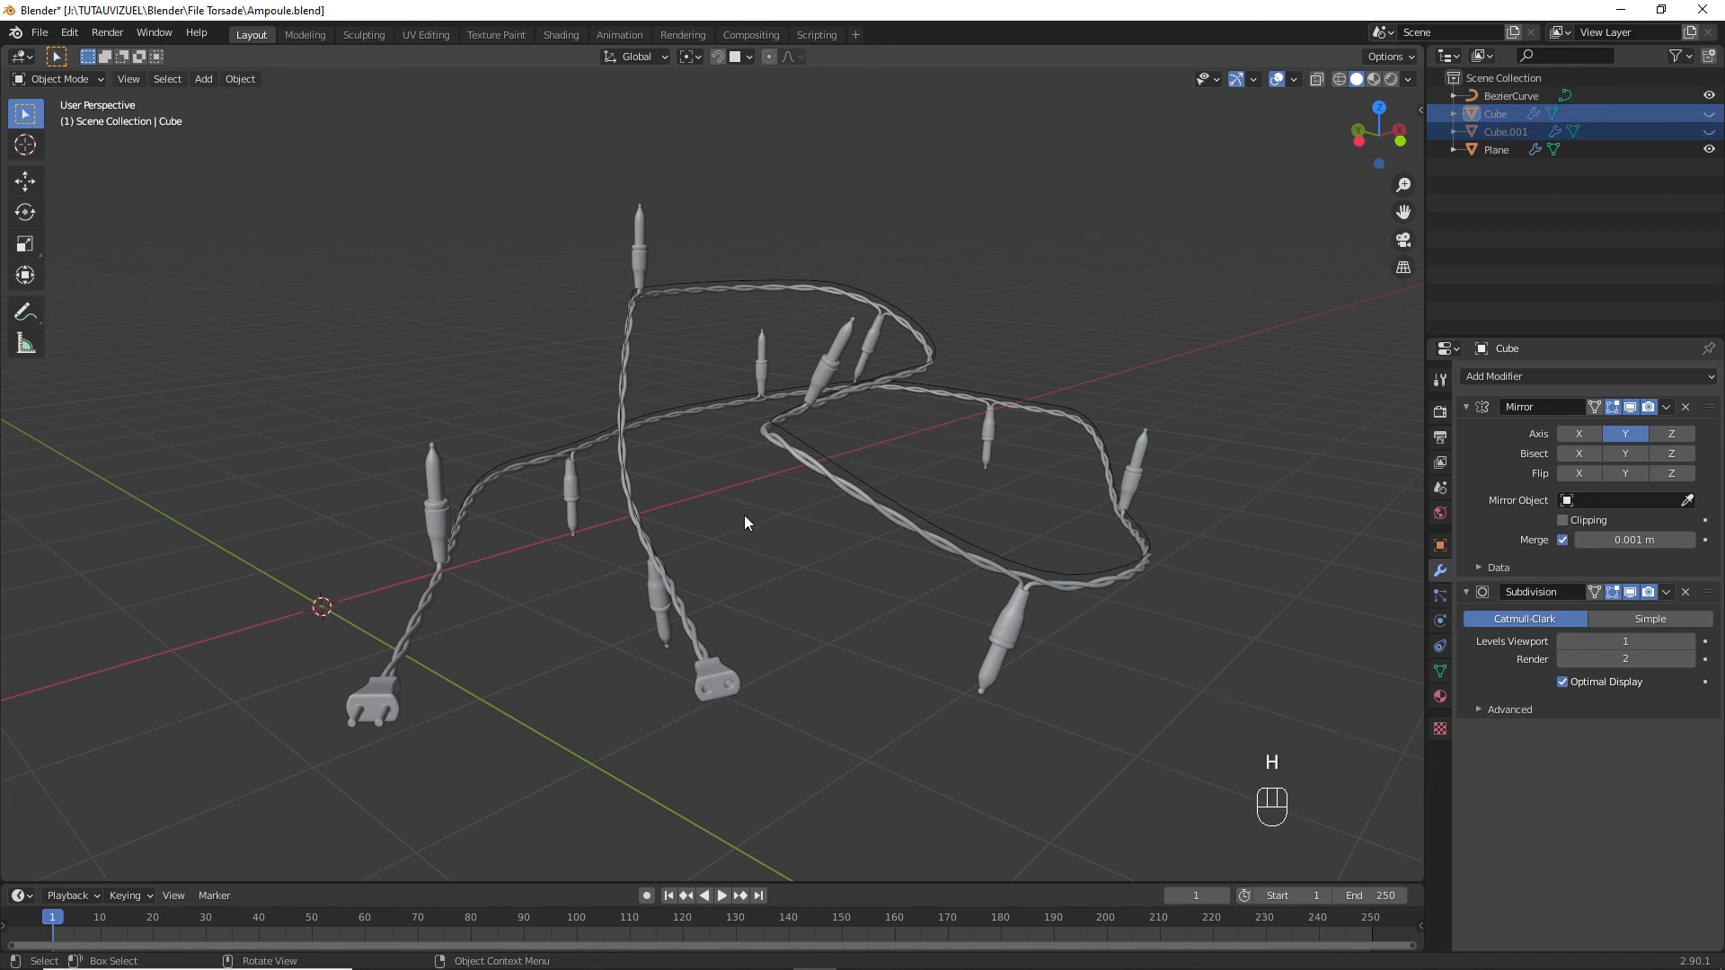
# Switch the viewport shading to Material Preview and view the light string with its materials from another angle.
pyautogui.moveTo(743, 514); pyautogui.dragTo(774, 506, button='middle')
pyautogui.press('z')
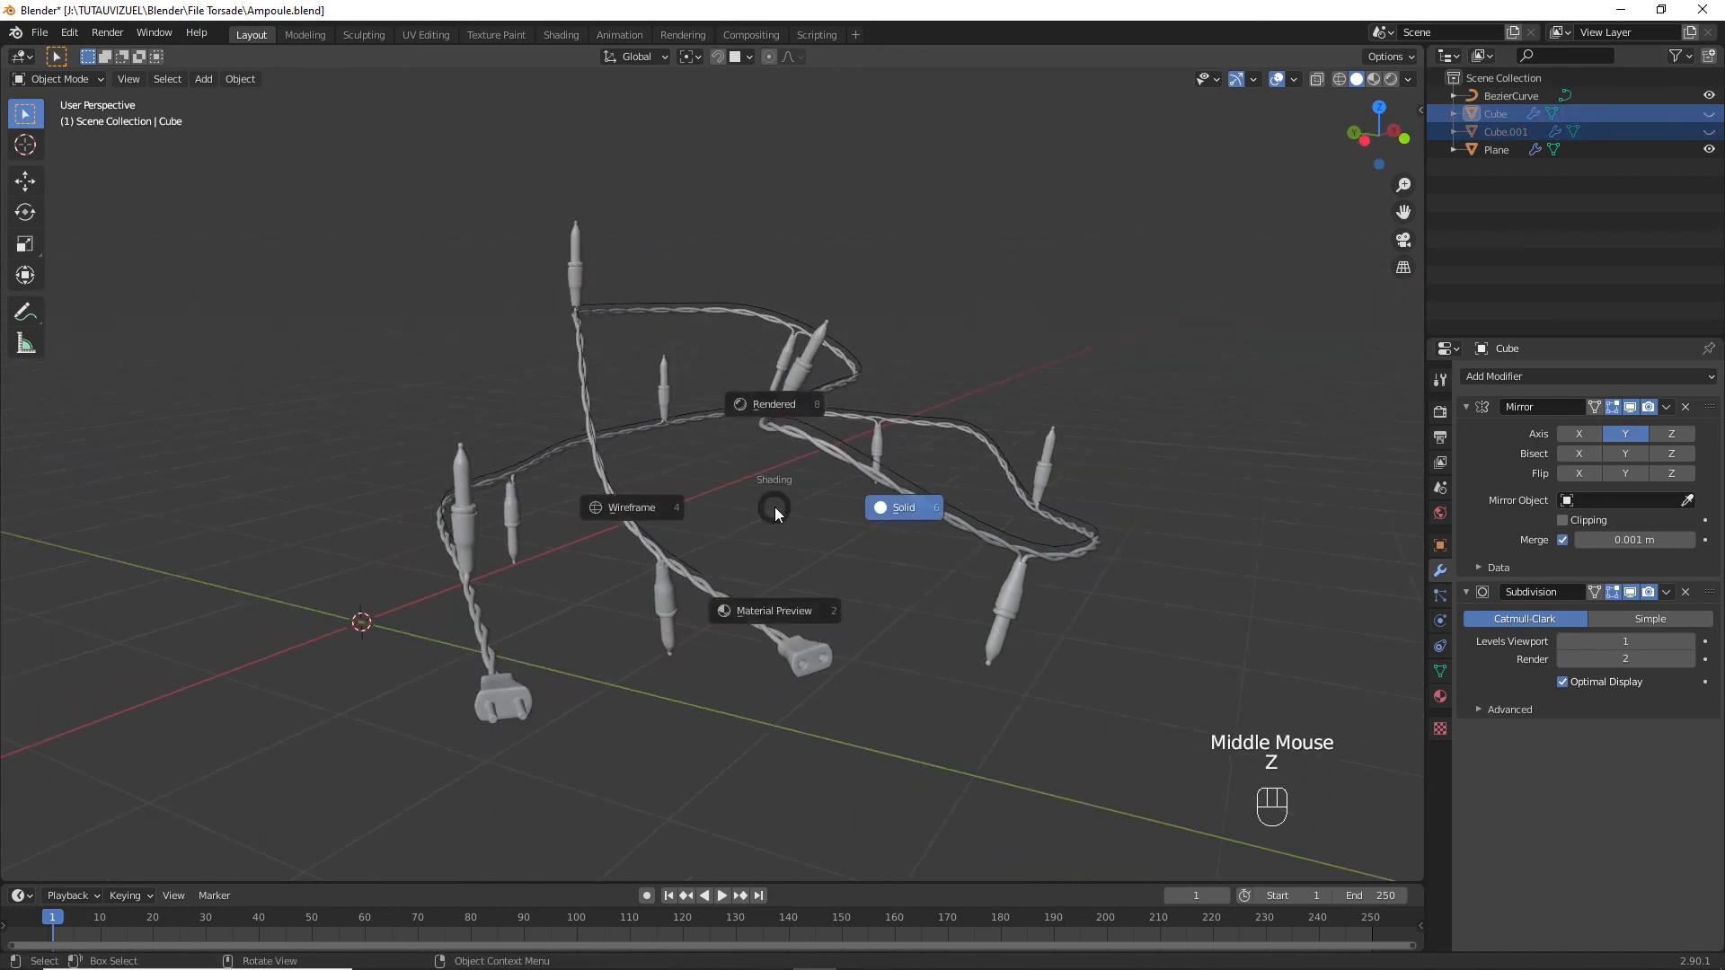
pyautogui.click(775, 610)
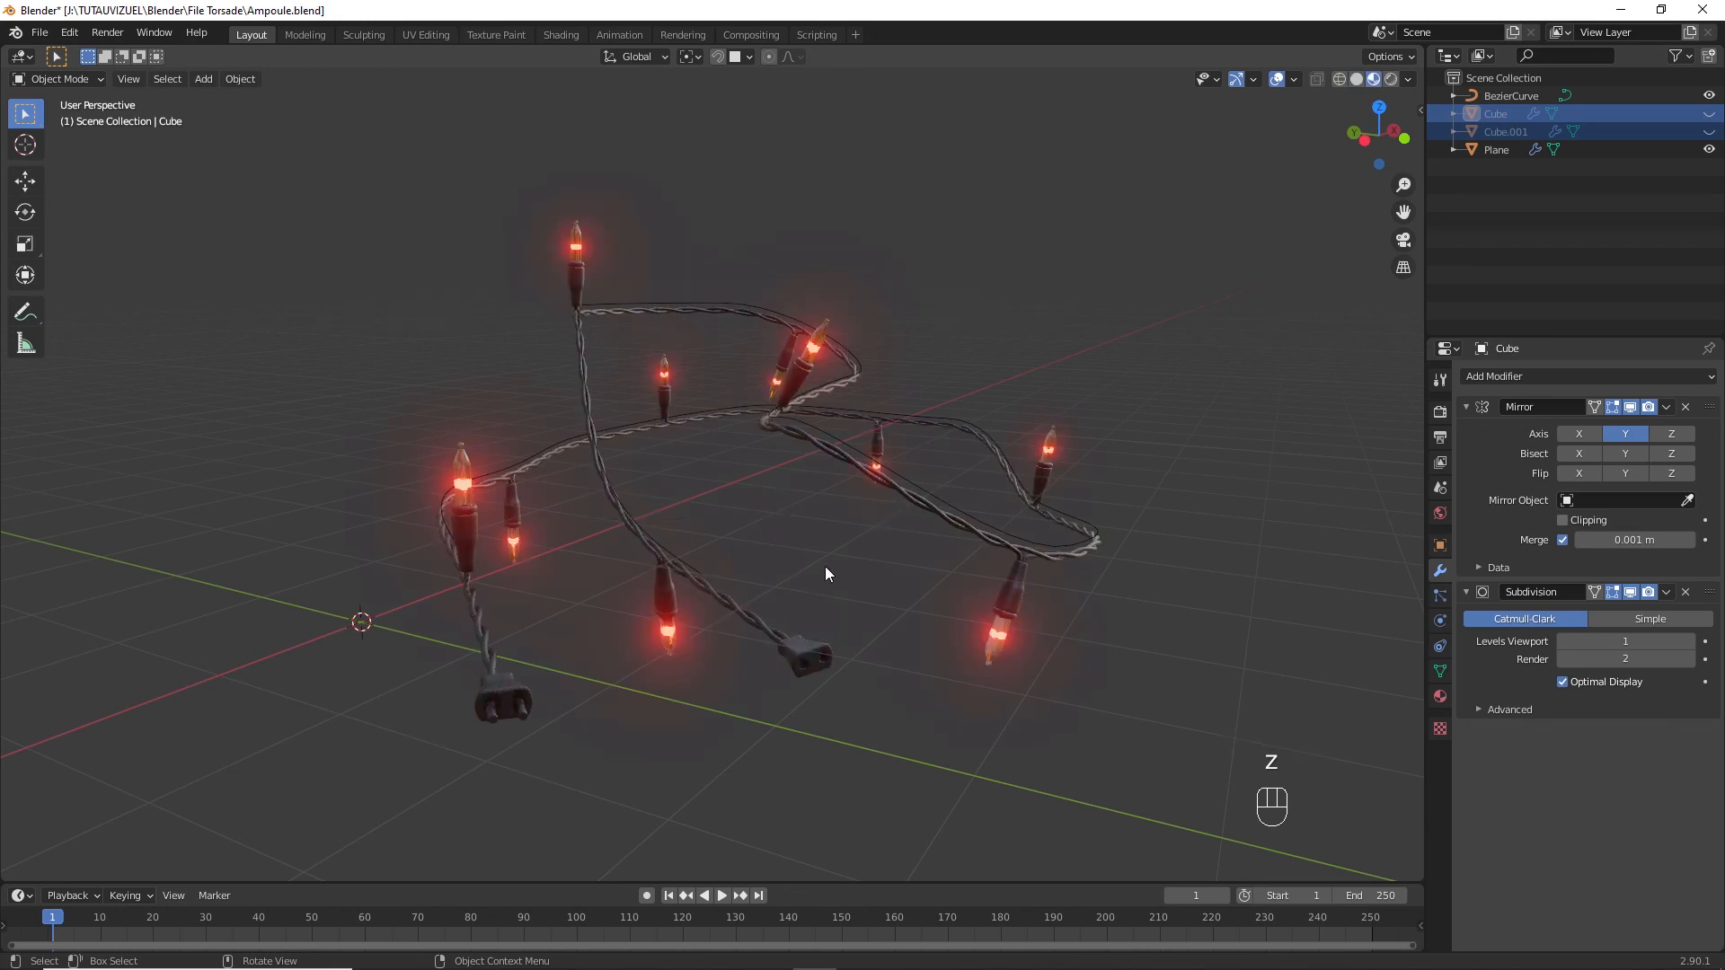
pyautogui.moveTo(832, 546)
pyautogui.mouseDown(button='middle')
pyautogui.moveTo(884, 539)
pyautogui.moveTo(842, 558)
pyautogui.mouseUp(button='middle')
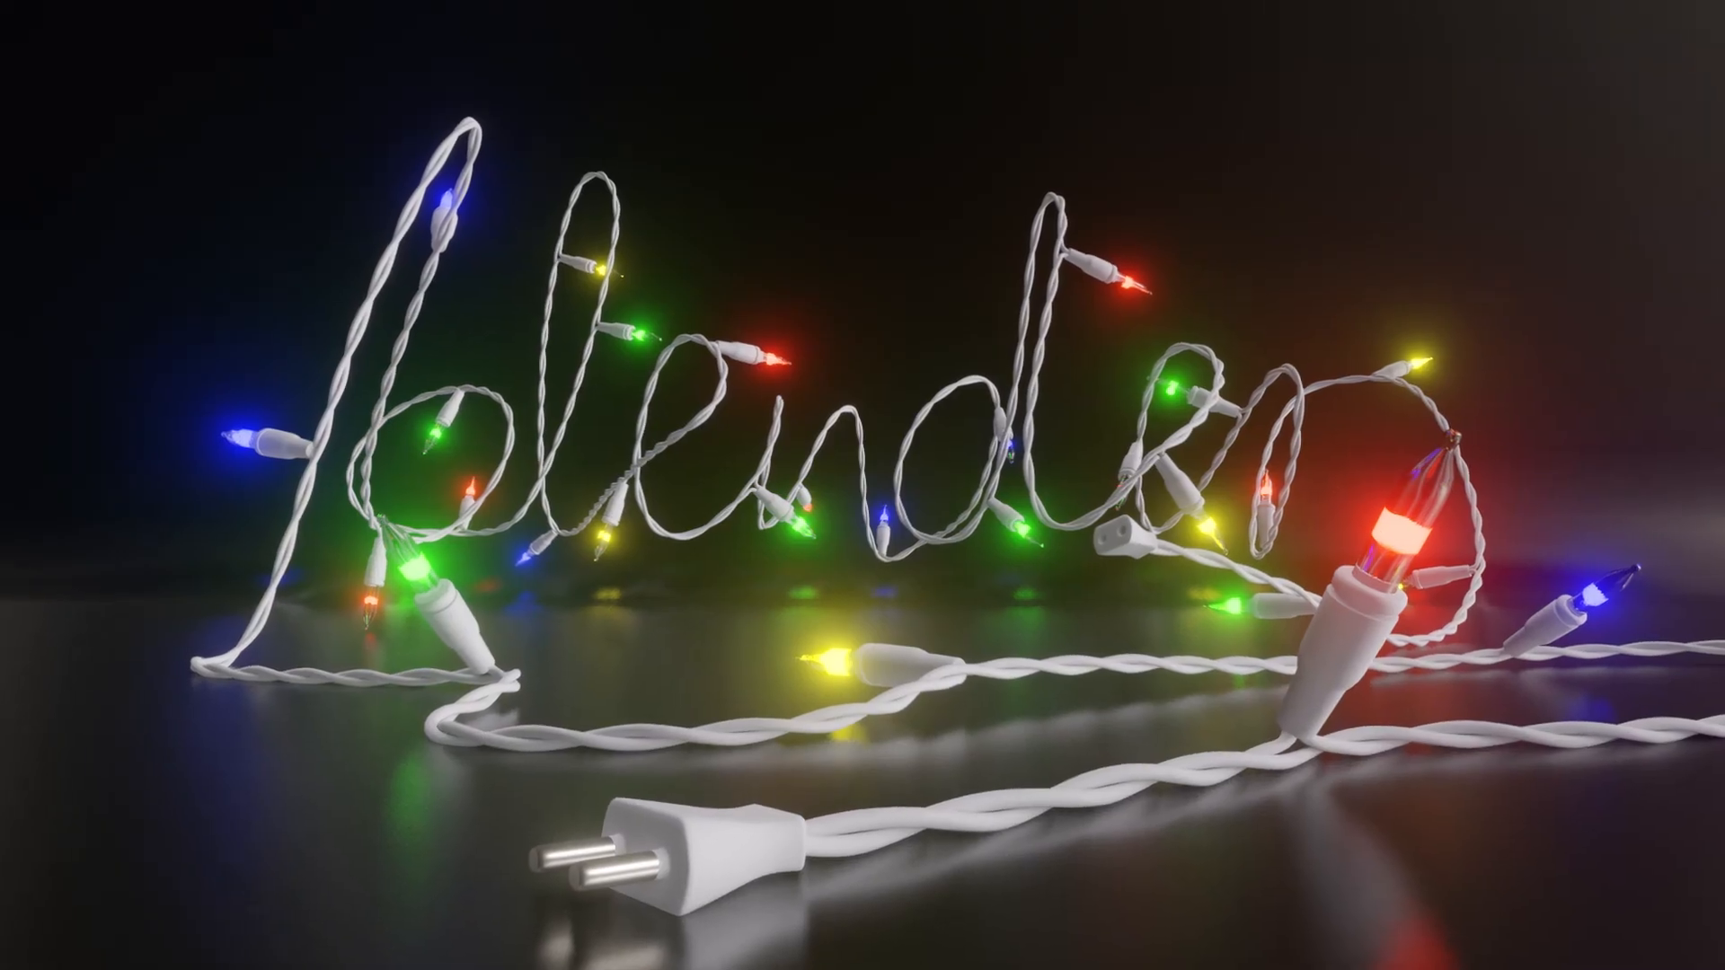